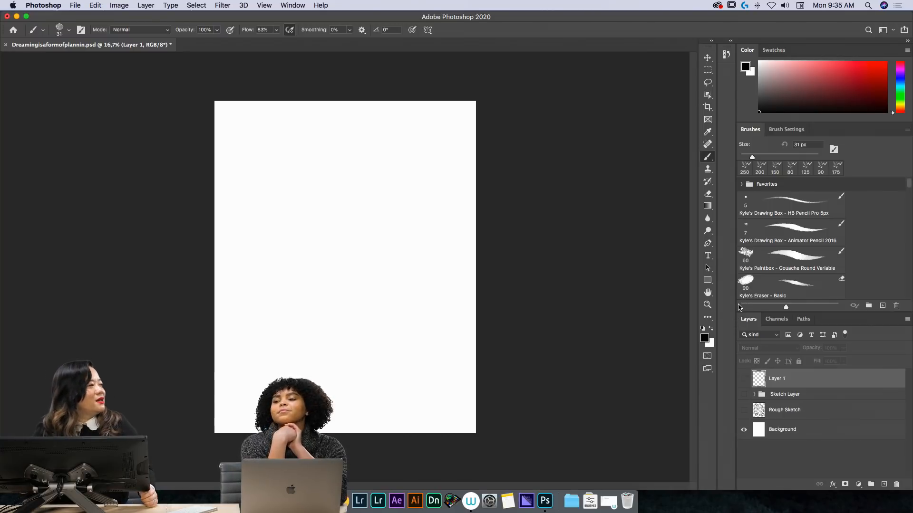
- Try out the Gouache Round Variable brush and the Kyle's Eraser - Basic presets
left_click(771, 256)
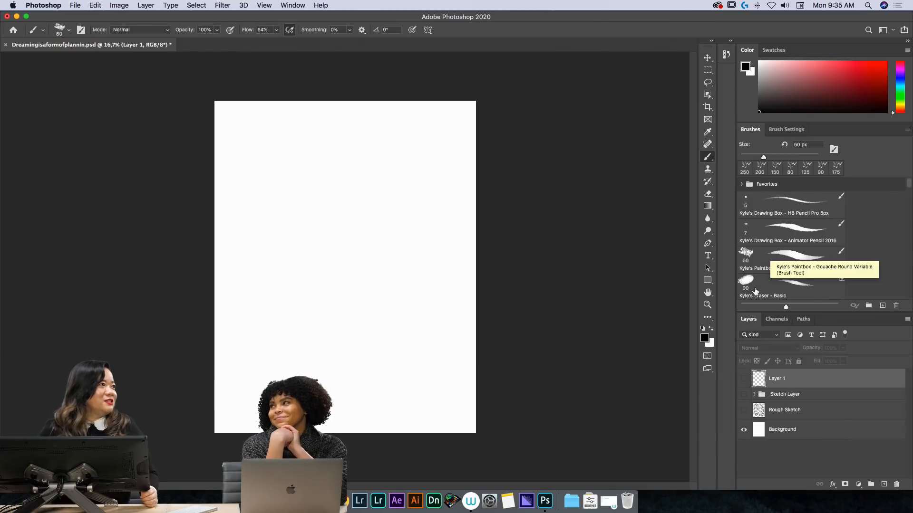
left_click(762, 282)
left_click(770, 266)
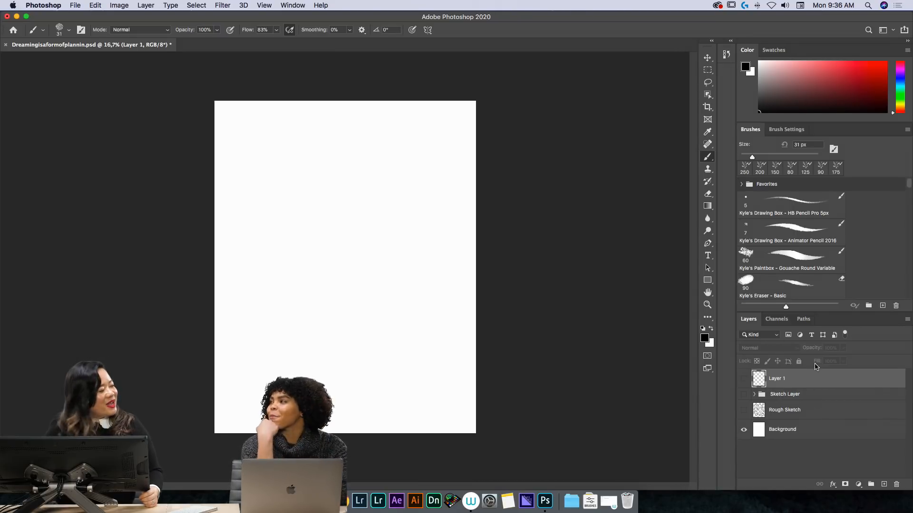
- Show the Rough Sketch layer and raise its opacity to 100%
left_click(744, 410)
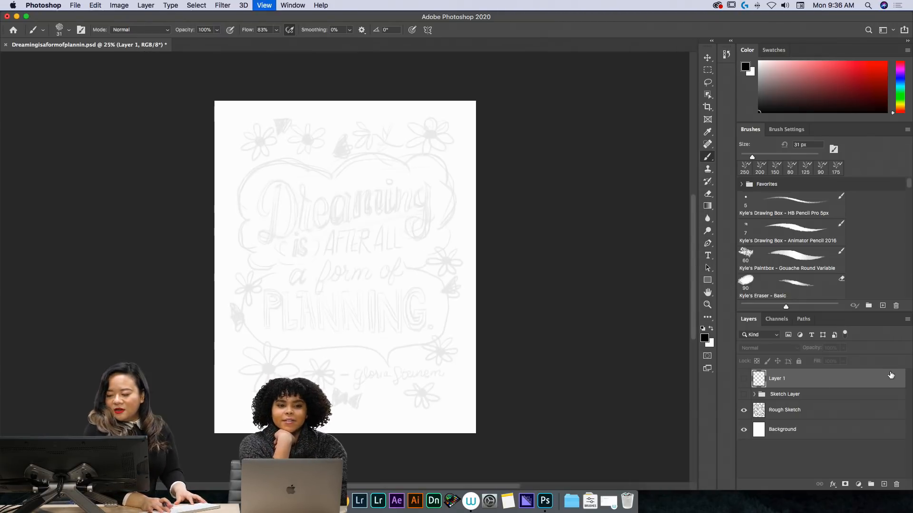
left_click(807, 404)
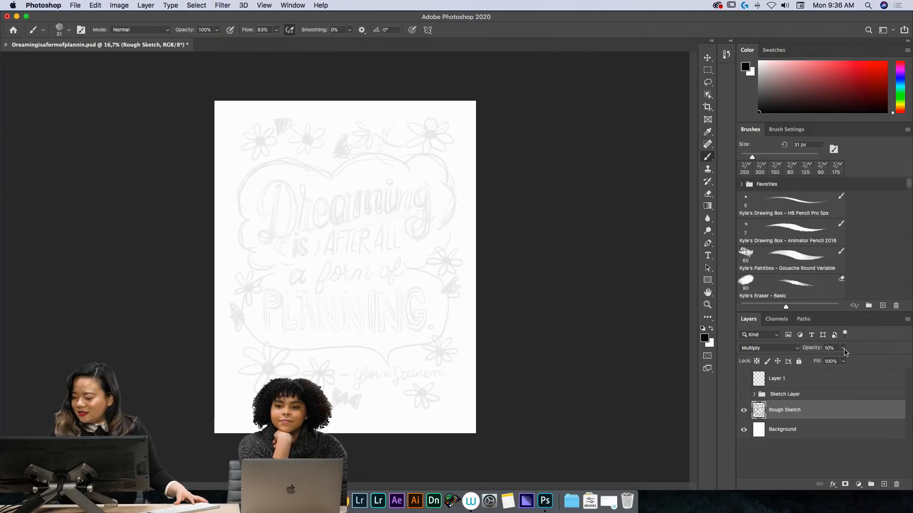
left_click(844, 352)
left_click_drag(847, 360, 900, 363)
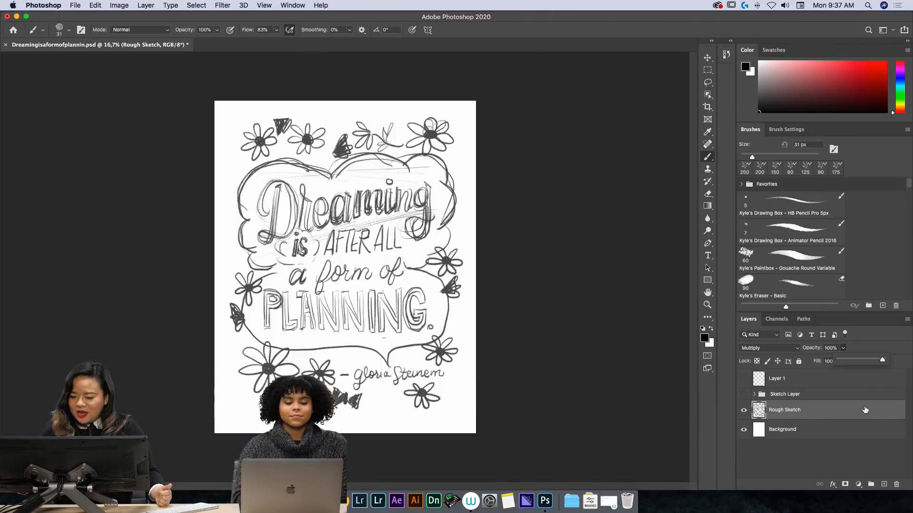
left_click(811, 411)
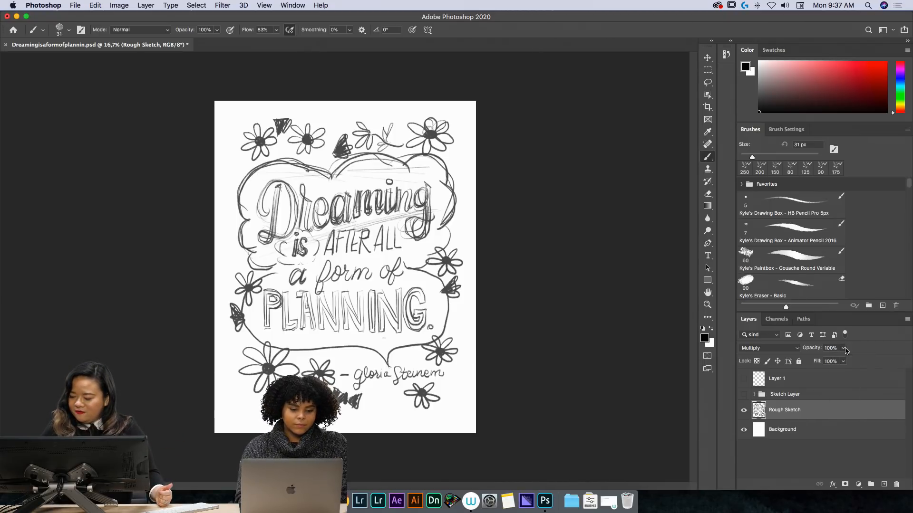
- Show the Sketch Layer group over the Rough Sketch, fade the Rough Sketch to 5% opacity and hide it
mouse_move(844, 348)
left_mouse_down()
mouse_move(843, 360)
mouse_move(816, 361)
left_mouse_up()
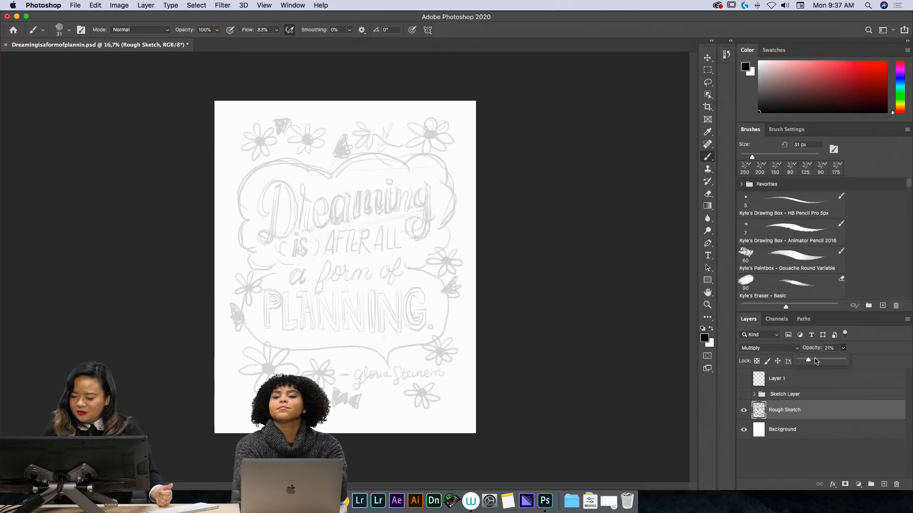
left_click(743, 394)
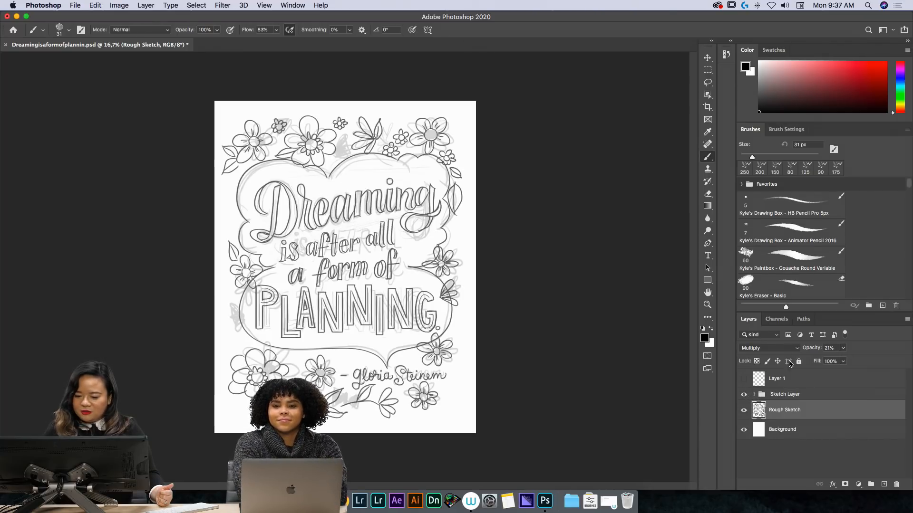
left_click_drag(843, 348, 838, 362)
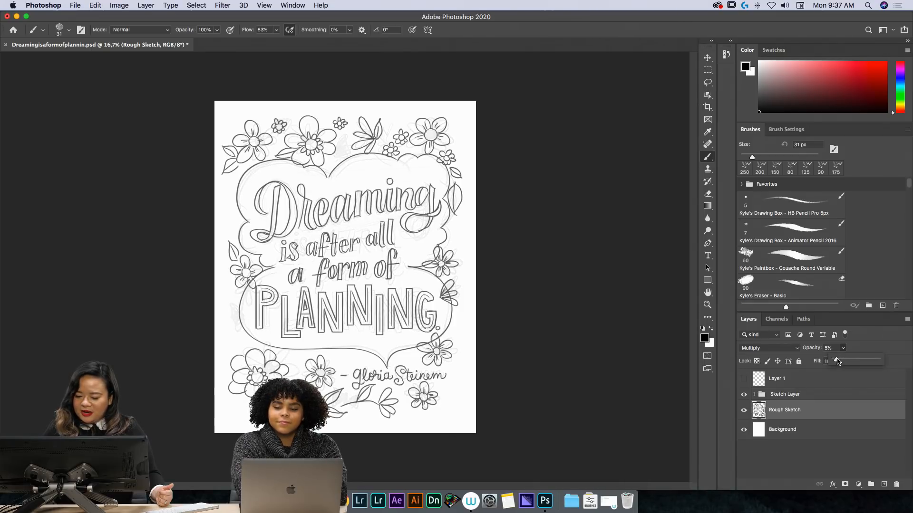
left_click(743, 409)
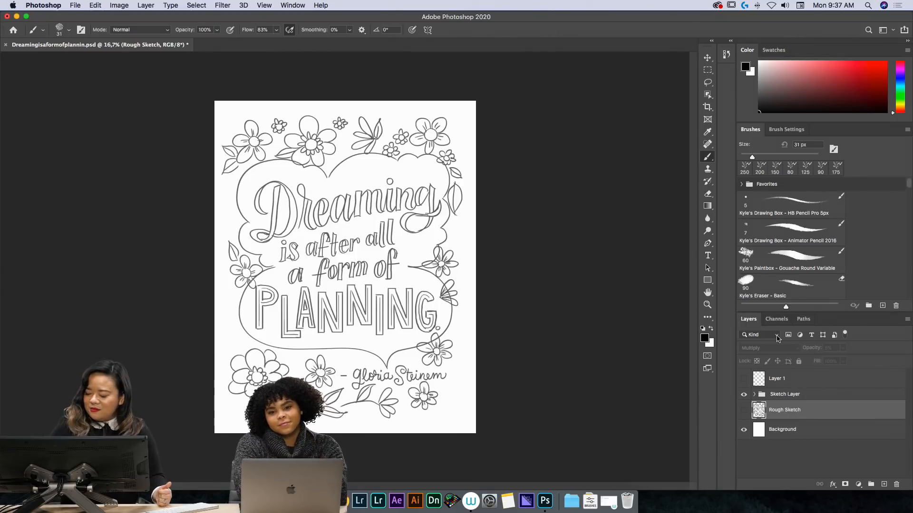
- Compare the Rough Sketch with the Sketch Layer group, set the Rough Sketch to 46% opacity and leave only the Sketch Layer group showing
left_click(745, 411)
left_click(746, 394)
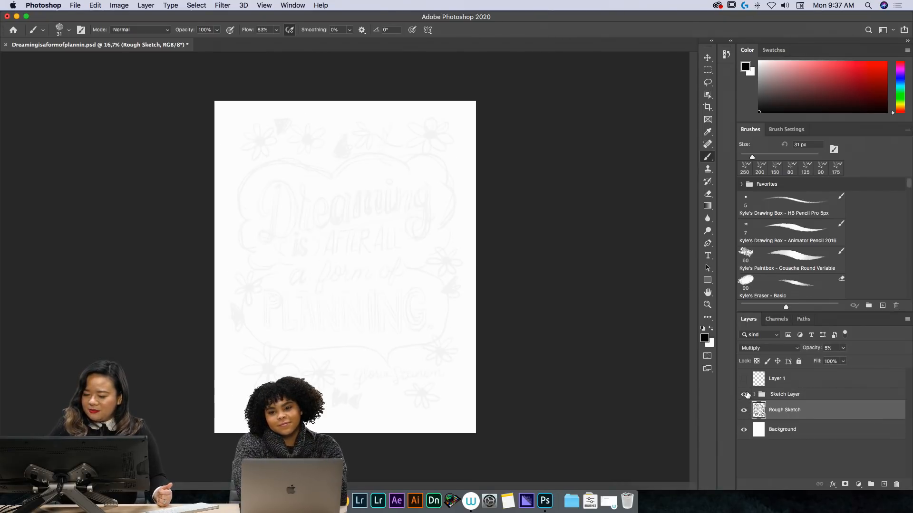
left_click(745, 395)
left_click(843, 348)
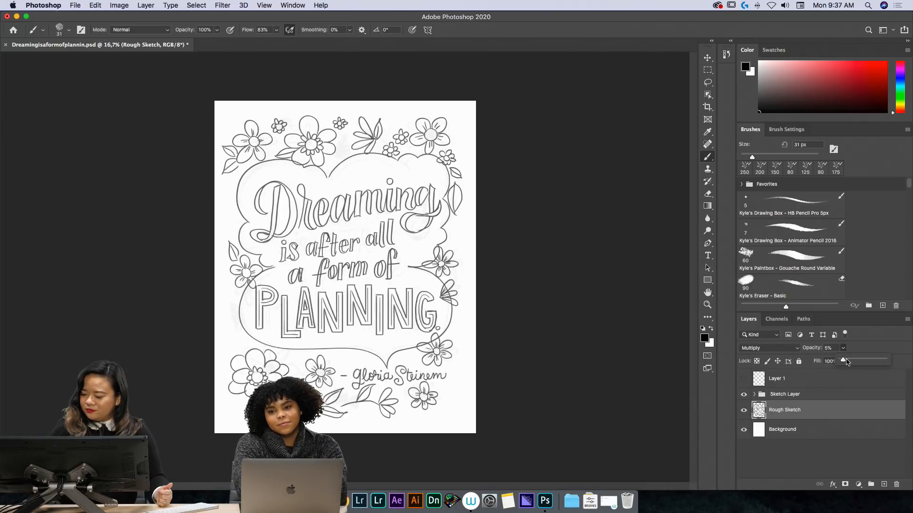
left_click_drag(842, 360, 860, 360)
left_click(743, 394)
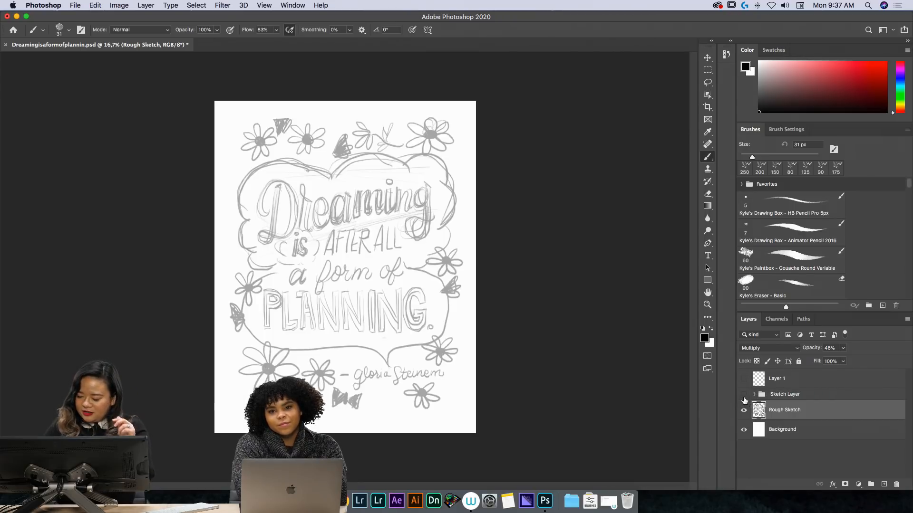
left_click(743, 394)
left_click(744, 410)
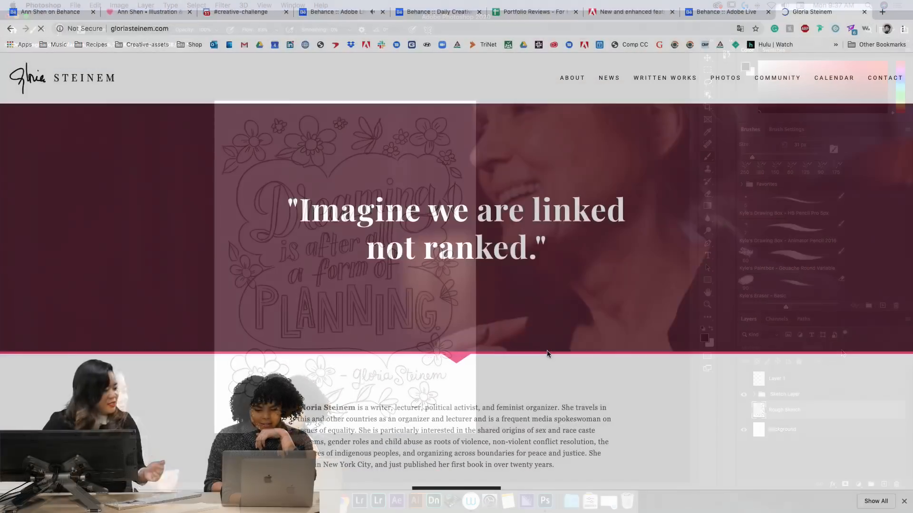
- Switch to the browser and open the full biography on Gloria Steinem's website
scroll(546, 351, "down", 2)
scroll(547, 354, "down", 6)
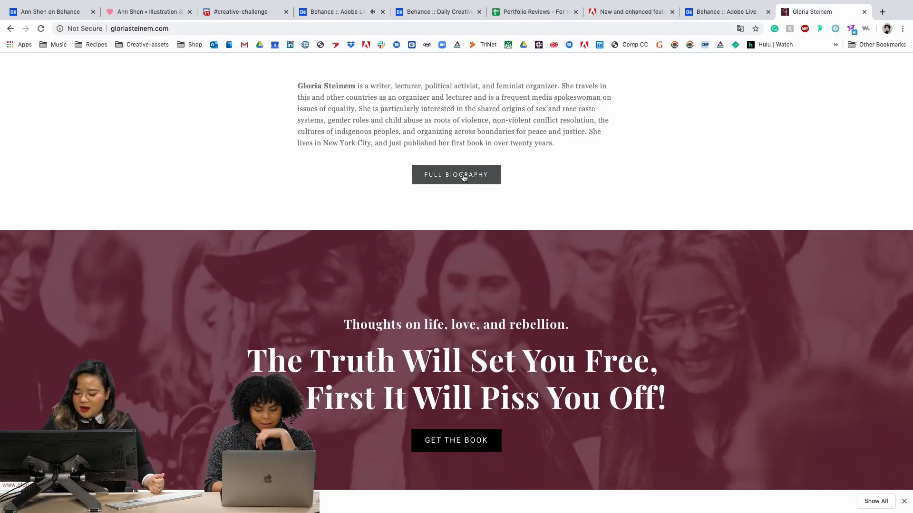
left_click(465, 184)
- Read the biography text and career section on the About page
scroll(475, 230, "down", 1)
scroll(475, 230, "down", 2)
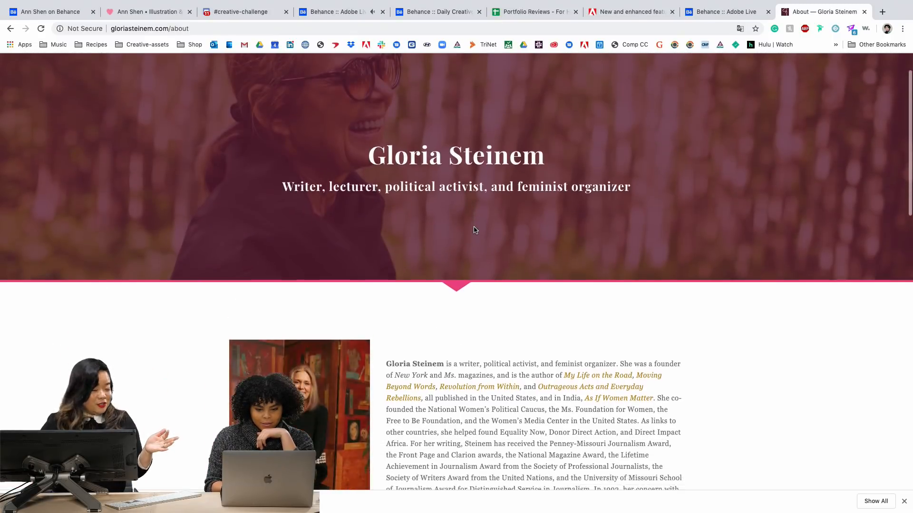
scroll(474, 230, "down", 1)
scroll(474, 230, "down", 3)
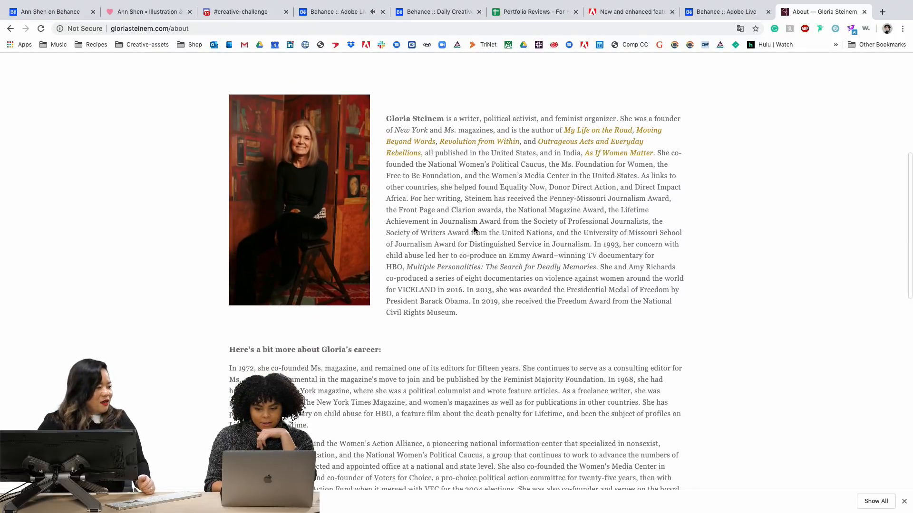
scroll(474, 230, "down", 2)
scroll(474, 231, "up", 4)
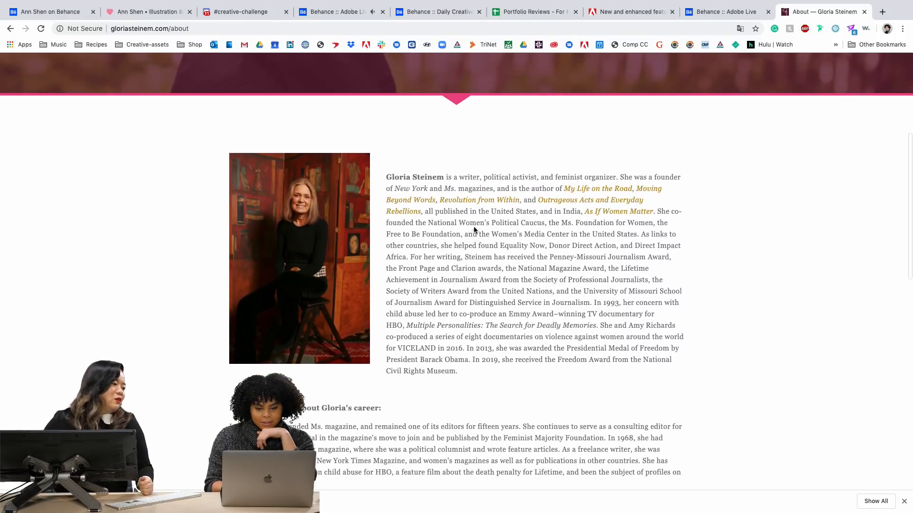
scroll(473, 230, "up", 5)
scroll(474, 230, "down", 5)
scroll(474, 230, "up", 2)
scroll(474, 230, "down", 4)
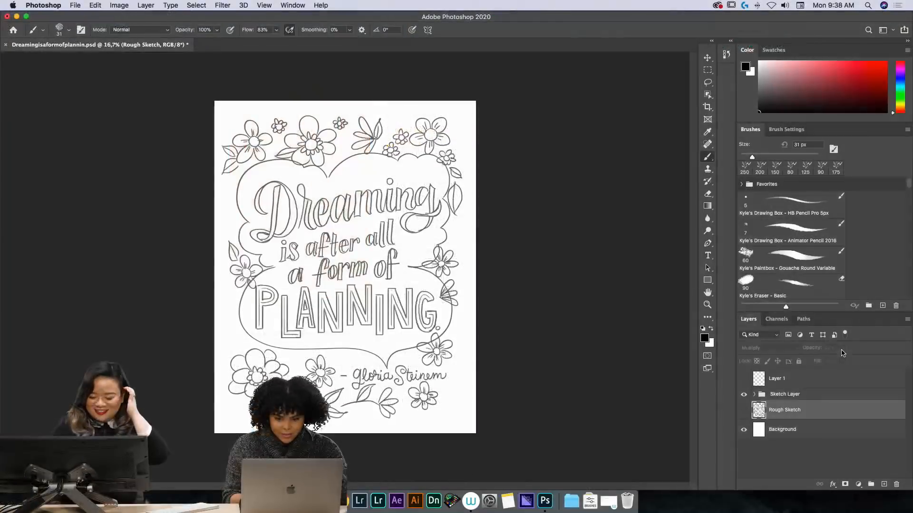
- Move the Sketch Layer group to the top of the layer stack, with Multiply blending and 25% opacity
left_click(842, 397)
mouse_move(842, 398)
left_mouse_down()
mouse_move(842, 375)
mouse_move(812, 362)
left_mouse_up()
left_click(773, 348)
left_click(752, 387)
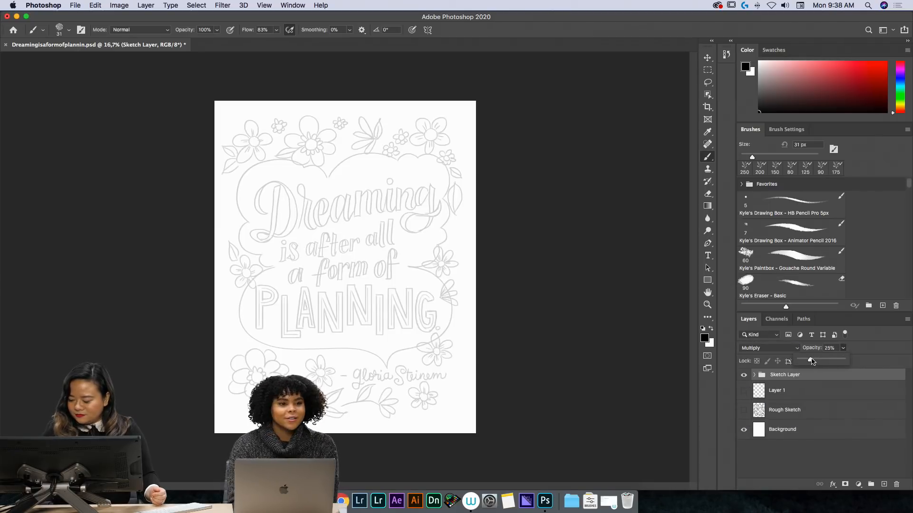
- Add a new layer directly below the Sketch Layer group and name it Lettering Final
left_click(883, 484)
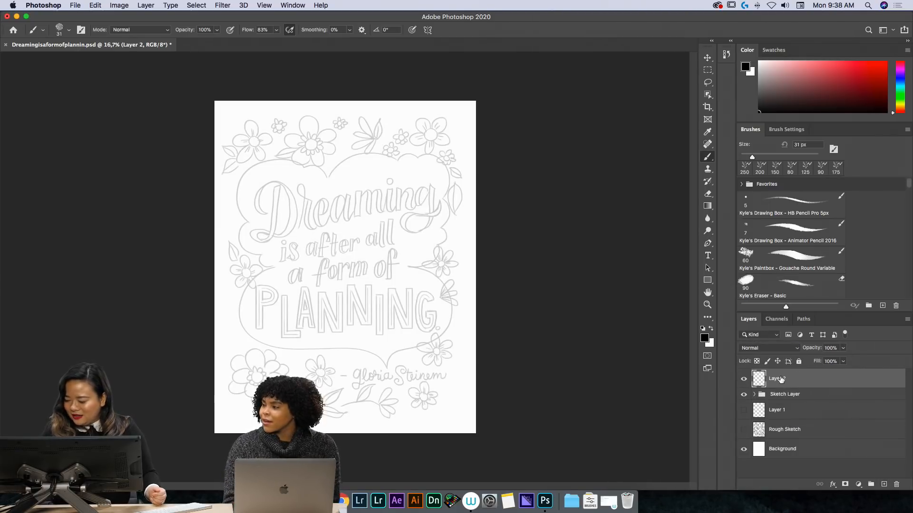
left_click_drag(781, 381, 783, 402)
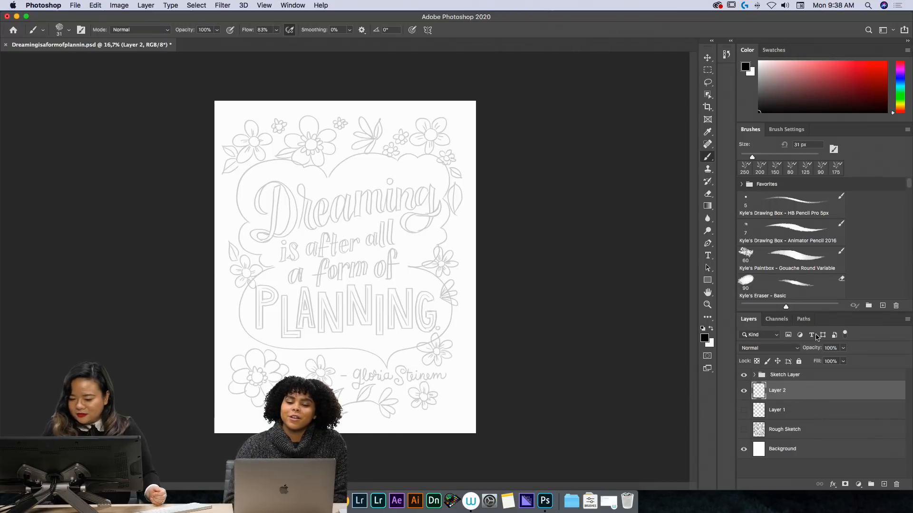
left_click(827, 286)
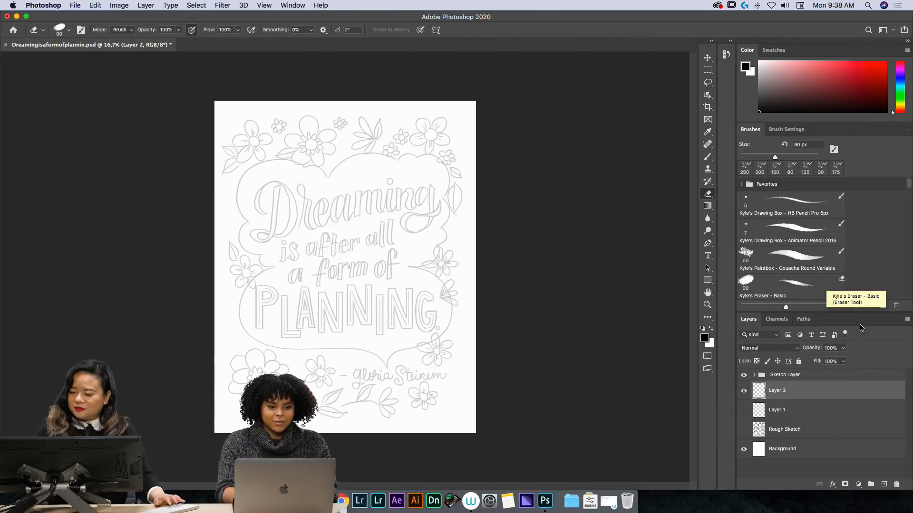
key("b")
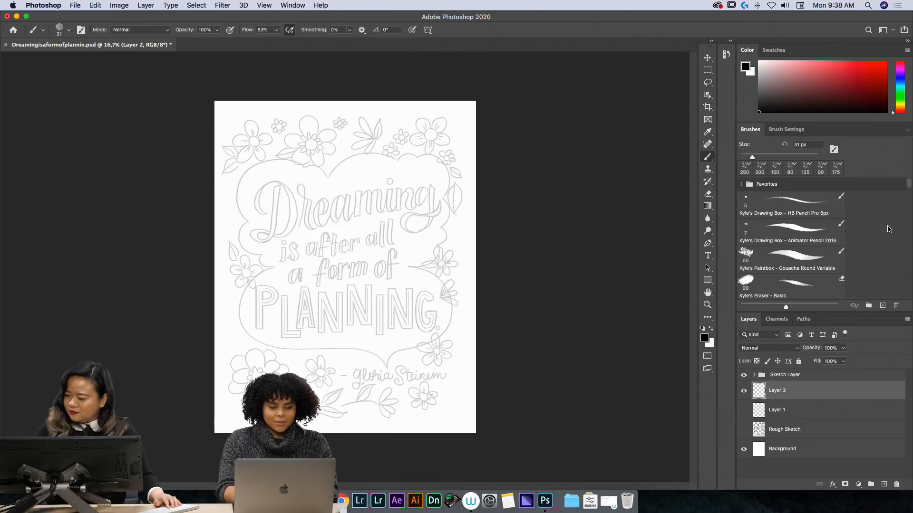
double_click(777, 390)
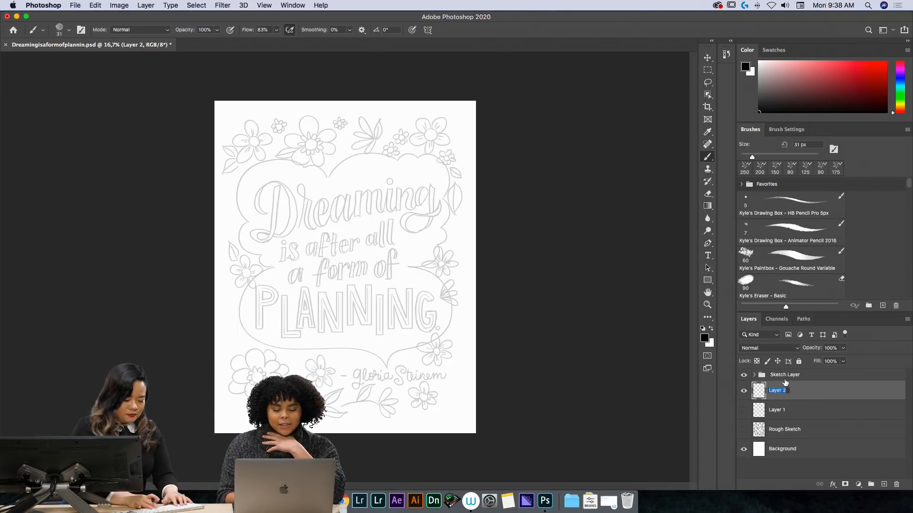
type("L")
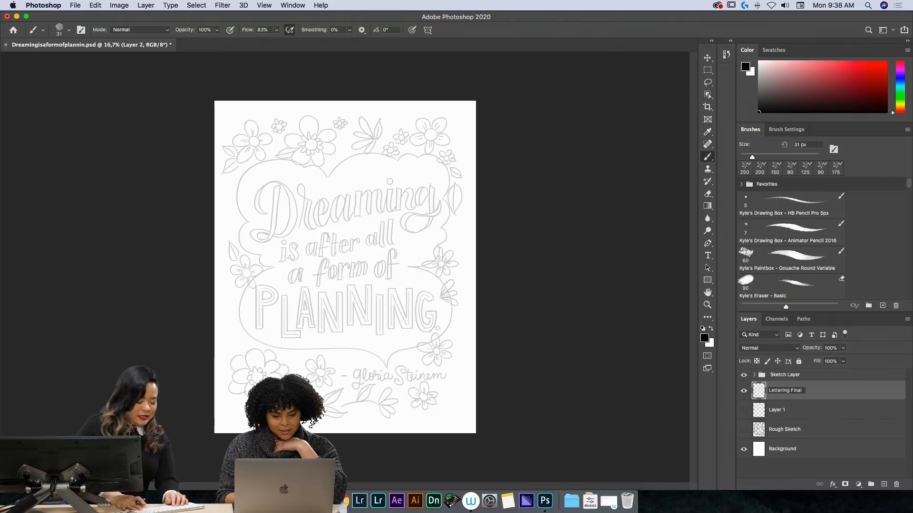
key("Return")
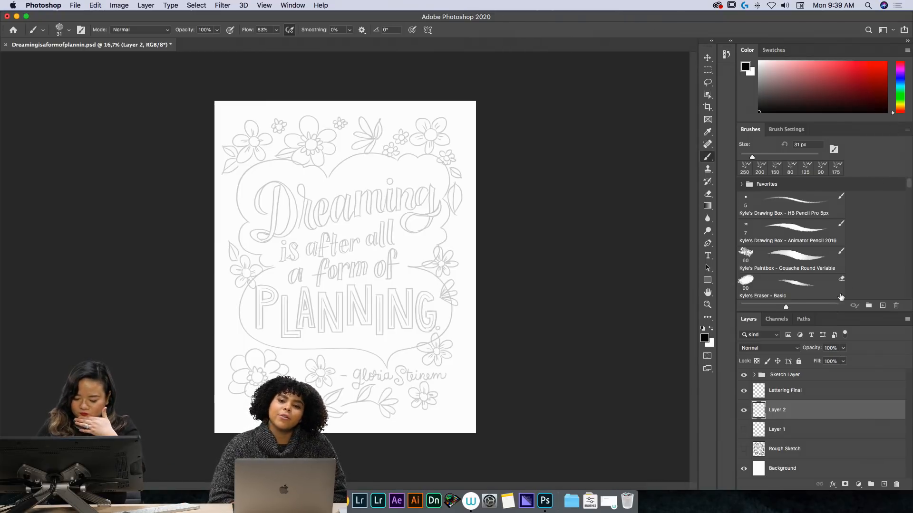
- Rename the empty layer below Lettering Final as BG and fill it with a deep blue
left_click(900, 80)
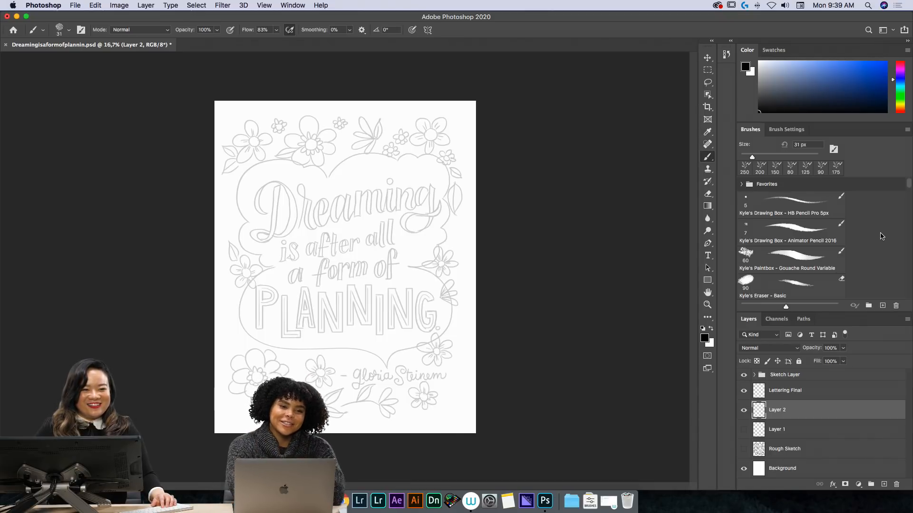
left_click(798, 392)
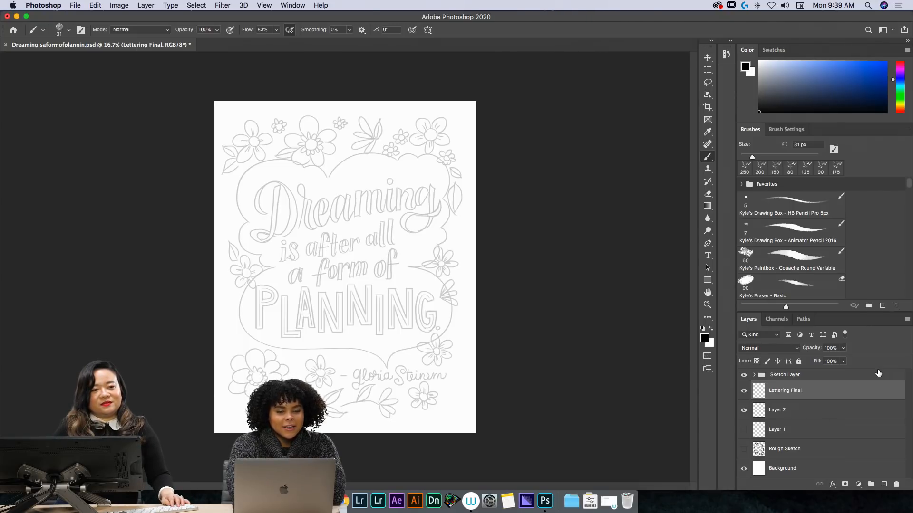
left_click(845, 410)
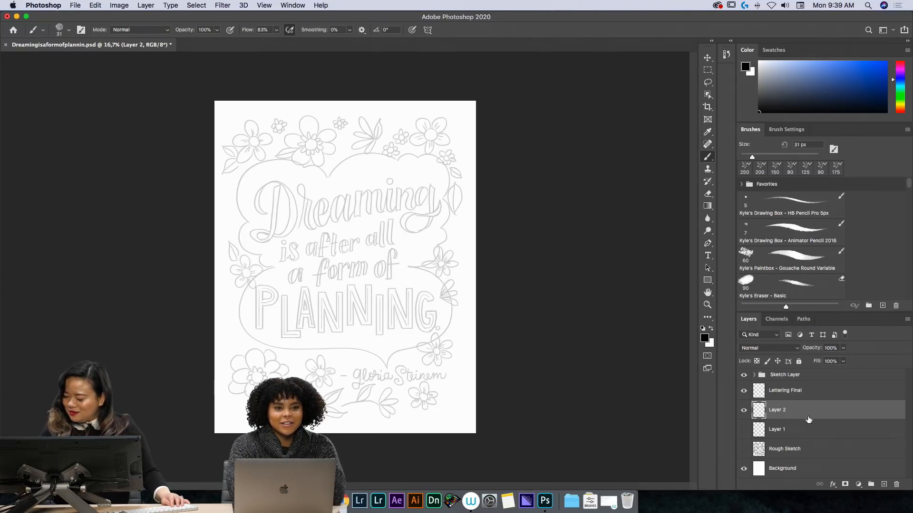
double_click(776, 409)
type("BG")
key("Return")
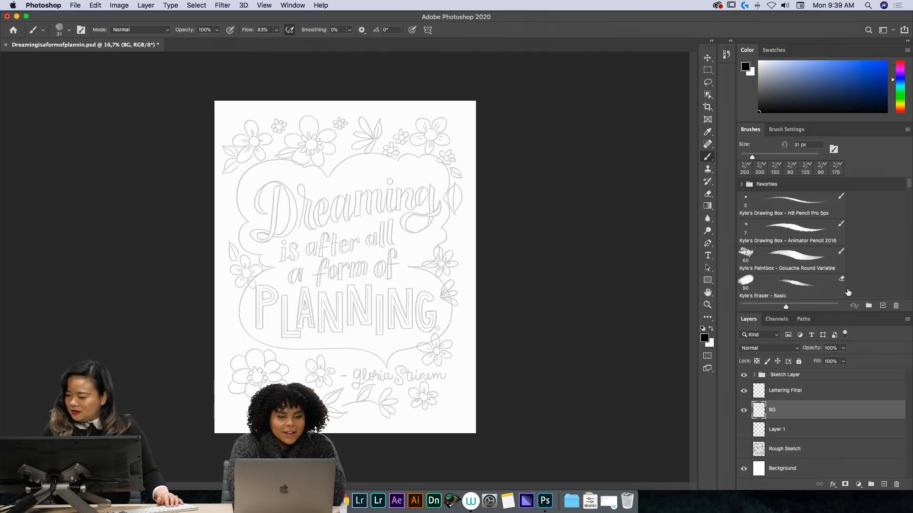
left_click_drag(862, 78, 873, 81)
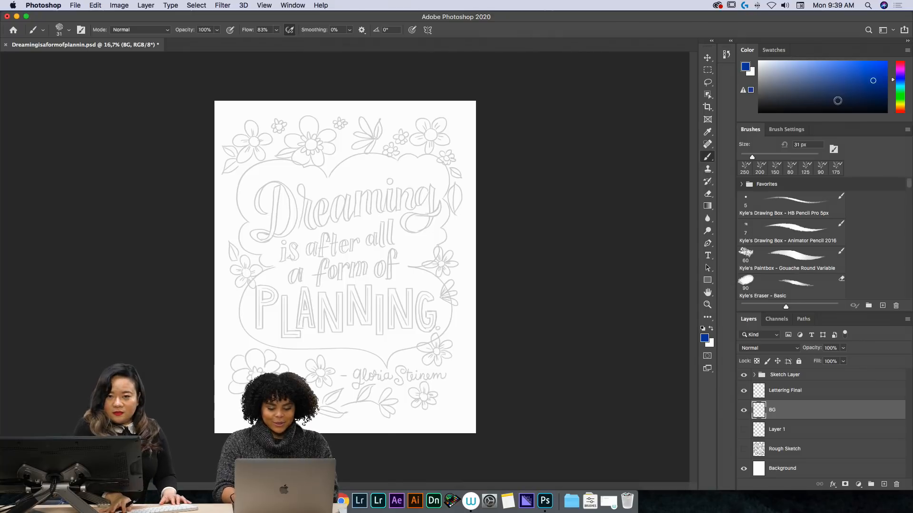
key("alt+BackSpace")
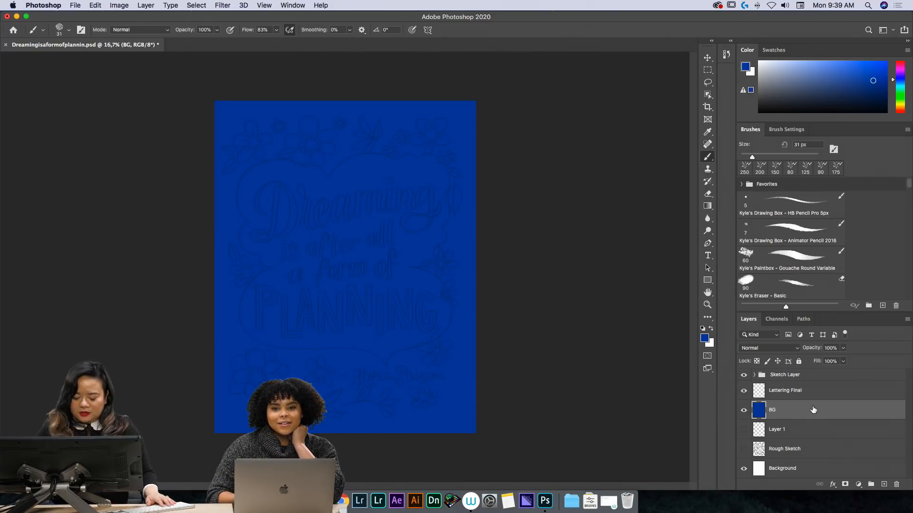
- Darken the BG layer's blue with a Hue/Saturation adjustment, setting Lightness to -7
key("super+u")
left_click_drag(504, 118, 627, 119)
left_click_drag(556, 225, 557, 229)
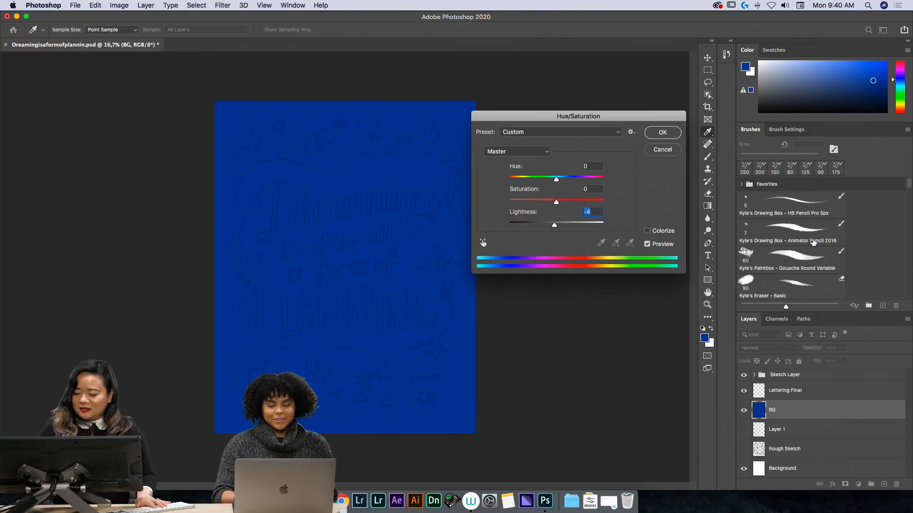
left_click_drag(555, 227, 554, 227)
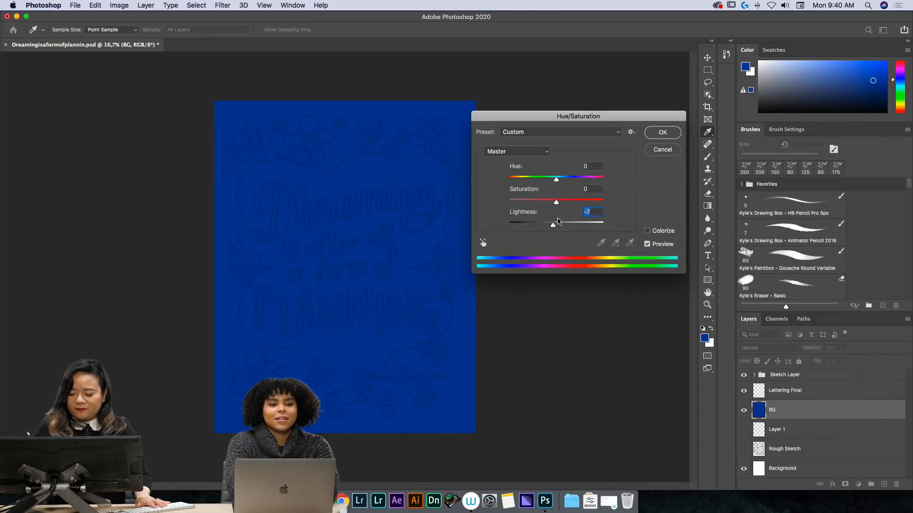
left_click(662, 133)
key("b")
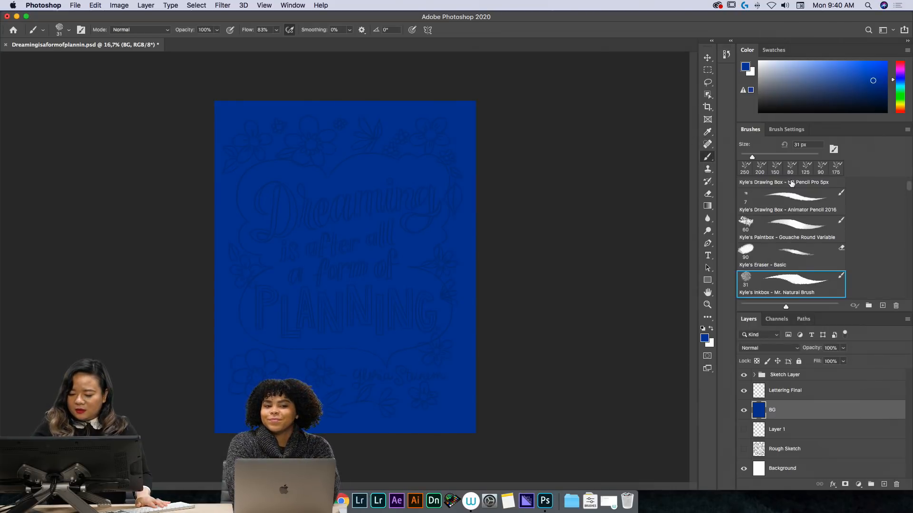
- Add a new layer above BG and lasso a freehand selection along the sketched cloud frame around the quote
left_click(884, 484)
key("l")
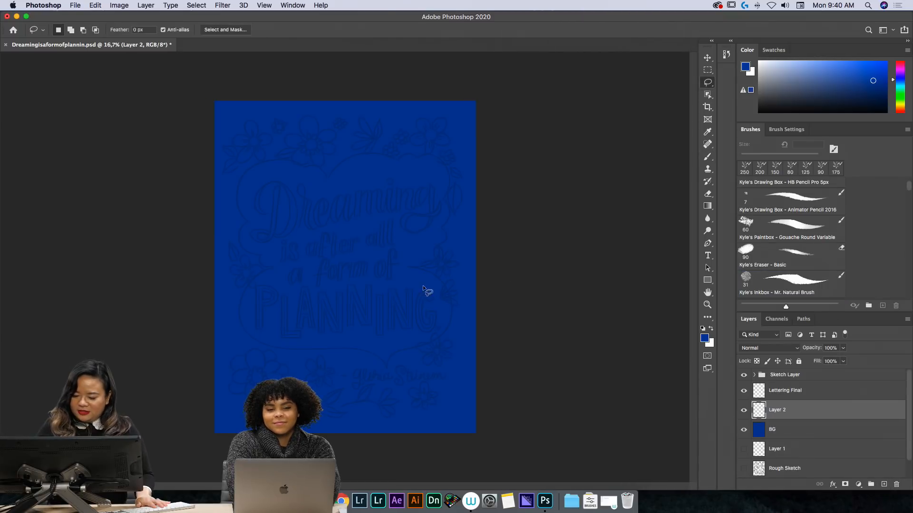
mouse_move(268, 266)
left_mouse_down()
mouse_move(240, 231)
mouse_move(249, 220)
mouse_move(241, 184)
mouse_move(252, 168)
mouse_move(323, 173)
mouse_move(340, 160)
mouse_move(424, 152)
mouse_move(455, 179)
mouse_move(447, 238)
mouse_move(426, 250)
mouse_move(459, 303)
mouse_move(452, 324)
mouse_move(395, 362)
mouse_move(366, 348)
mouse_move(252, 334)
mouse_move(238, 310)
mouse_move(269, 267)
left_mouse_up()
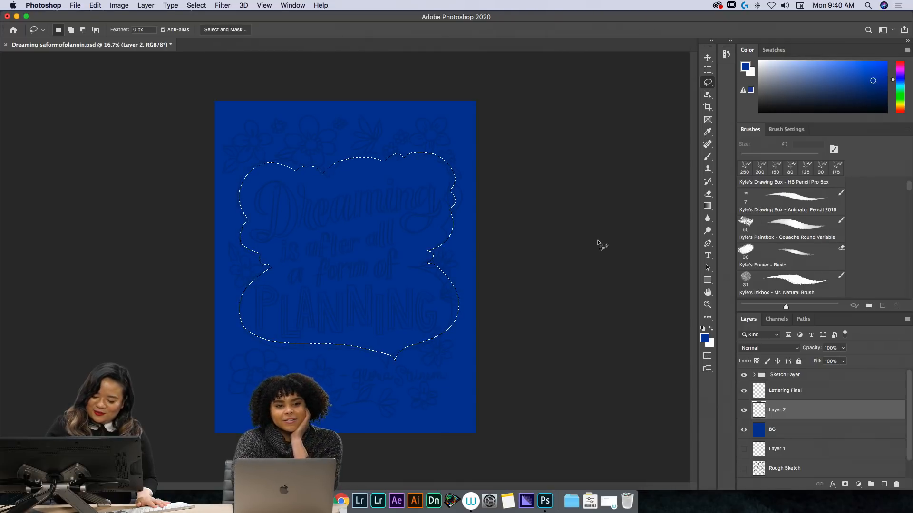
- Fill the cloud-shaped selection with a light periwinkle blue on the new layer
left_click(801, 72)
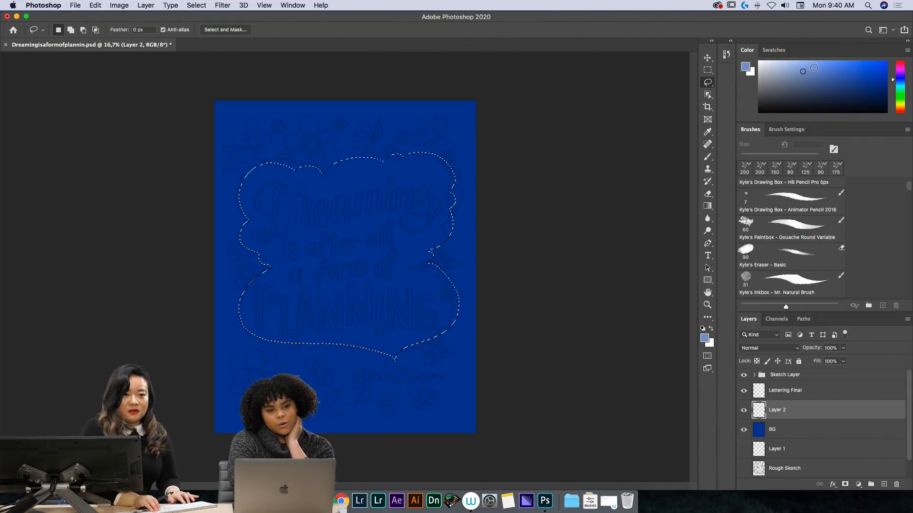
key("super+BackSpace")
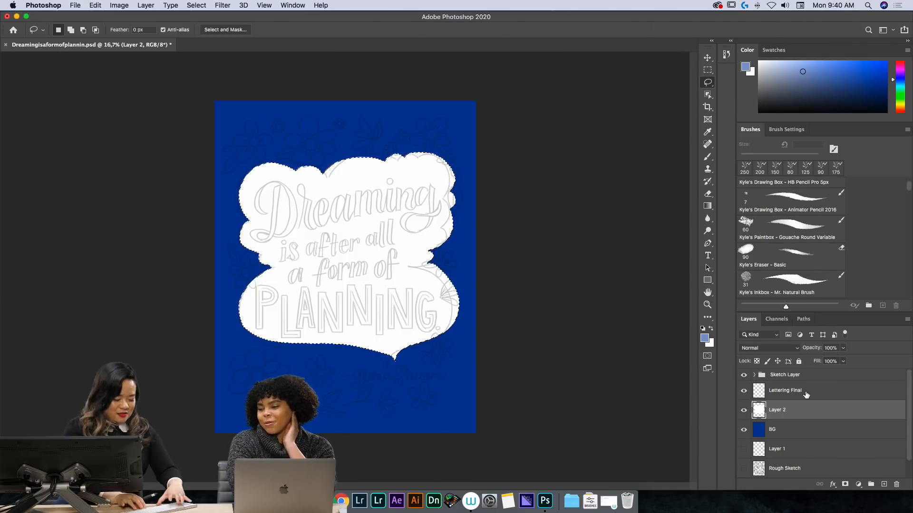
key("alt+BackSpace")
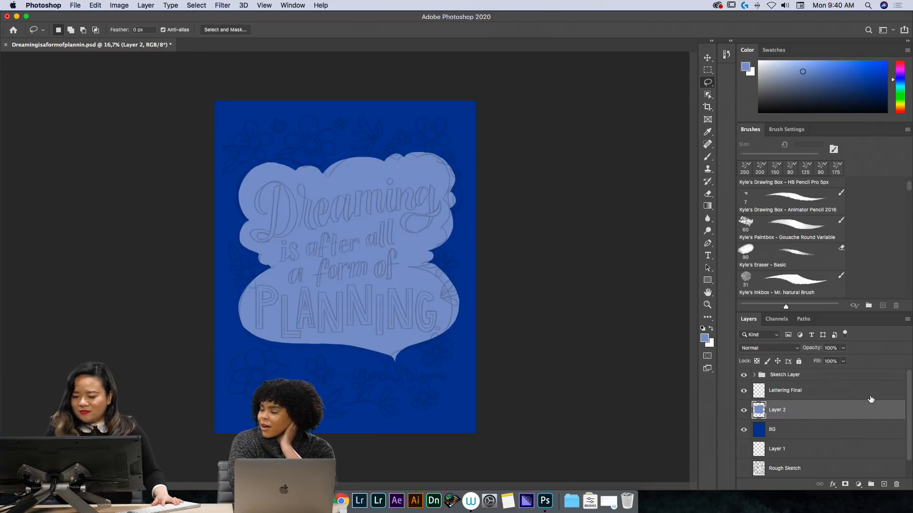
- Set up the Kyle's Paintbox - Gouache Round Variable brush at 125 px with a tip angle of -51°
left_click(803, 235)
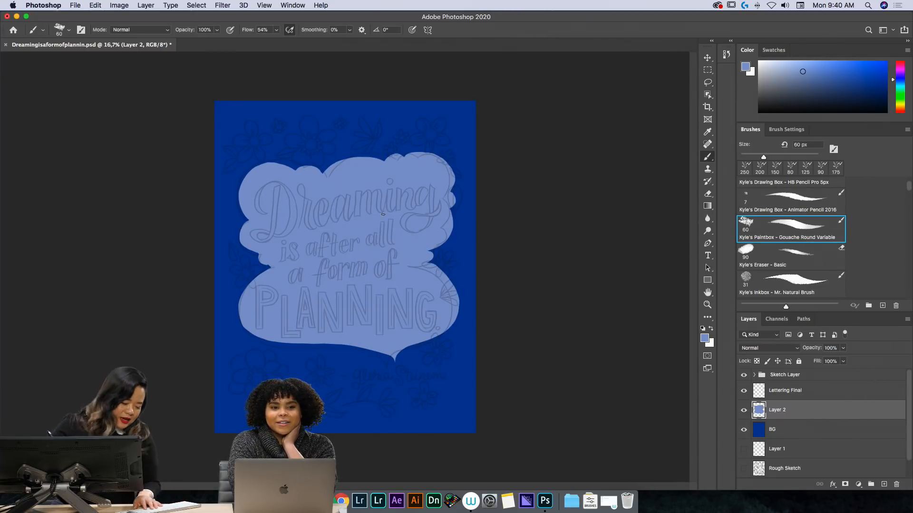
key("bracketright")
key("bracketright")
key("bracketright")
key("bracketright")
key("bracketright")
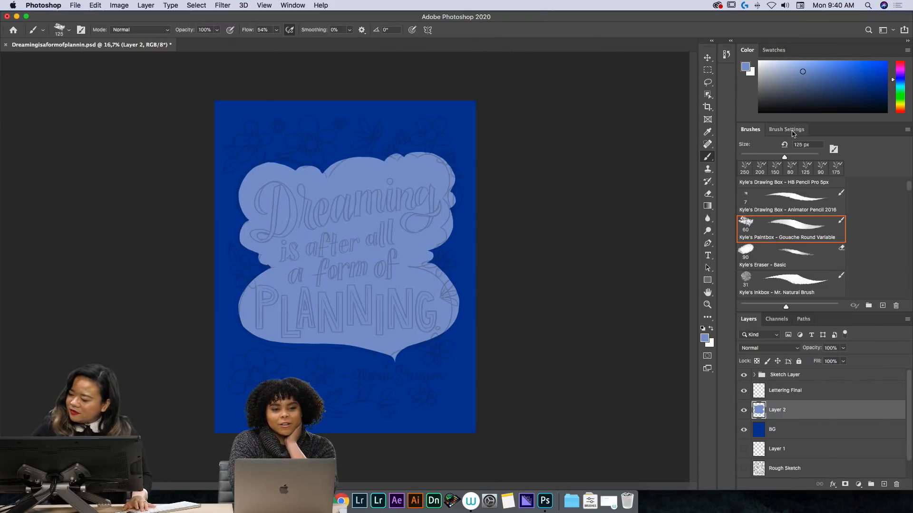
left_click(791, 132)
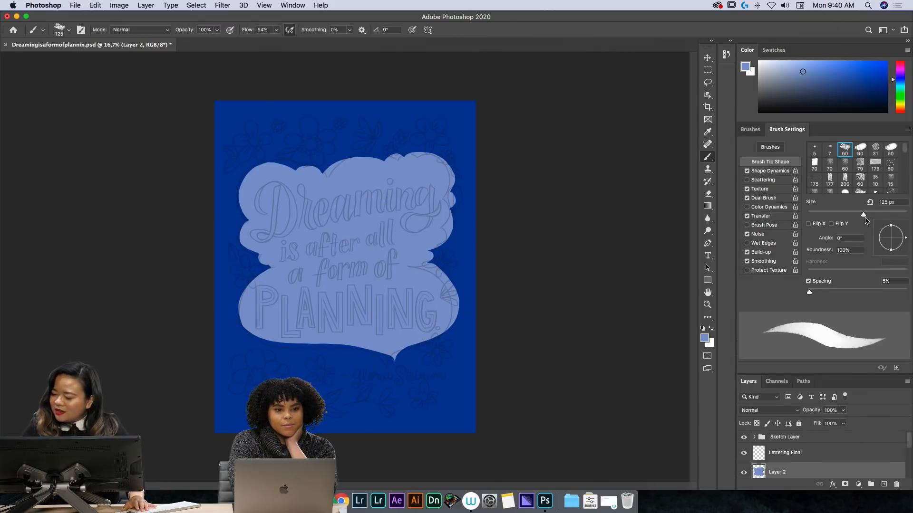
left_click_drag(906, 238, 901, 250)
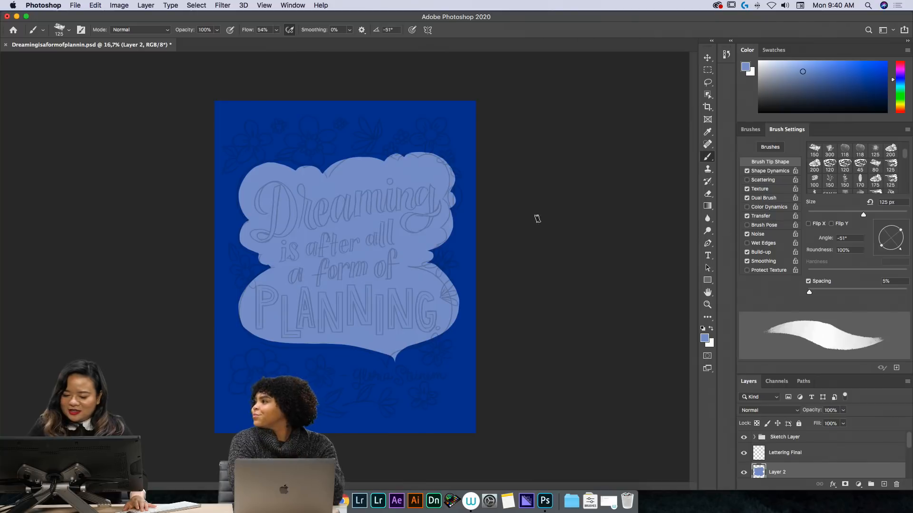
- Paint light blue strokes along the edges of the cloud's upper half to round out its lobes
mouse_move(329, 171)
left_mouse_down()
mouse_move(383, 163)
mouse_move(330, 165)
mouse_move(320, 184)
mouse_move(331, 169)
mouse_move(401, 159)
mouse_move(370, 158)
mouse_move(328, 176)
mouse_move(340, 160)
mouse_move(395, 169)
mouse_move(355, 154)
mouse_move(323, 176)
left_mouse_up()
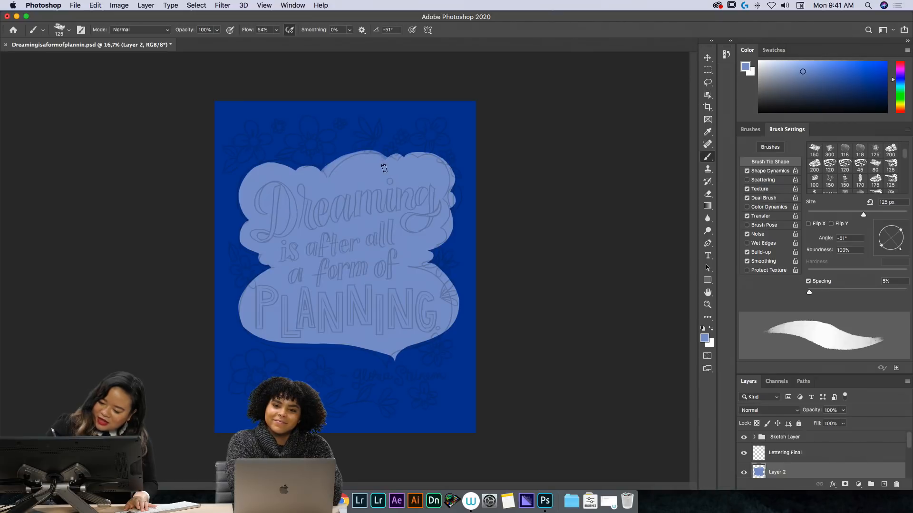
mouse_move(393, 161)
left_mouse_down()
mouse_move(449, 170)
mouse_move(453, 233)
mouse_move(431, 248)
left_mouse_up()
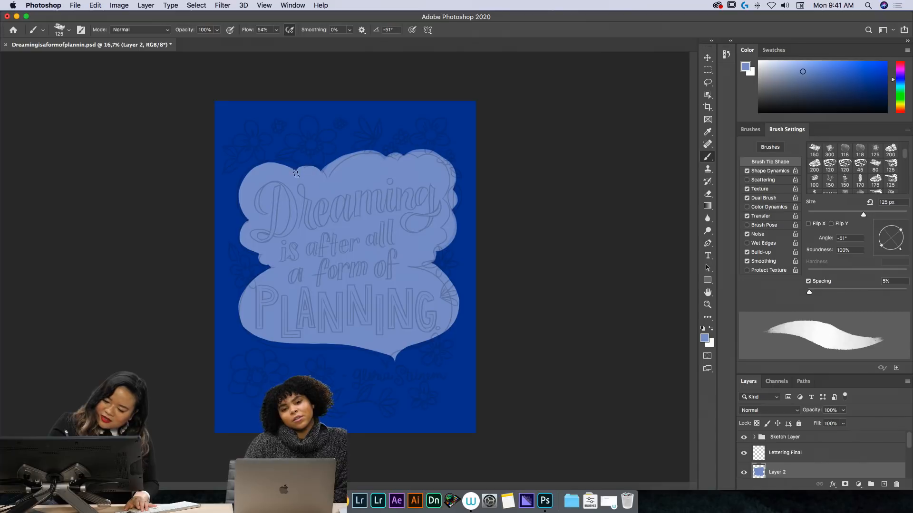
mouse_move(295, 173)
left_mouse_down()
mouse_move(322, 172)
mouse_move(263, 162)
mouse_move(243, 193)
left_mouse_up()
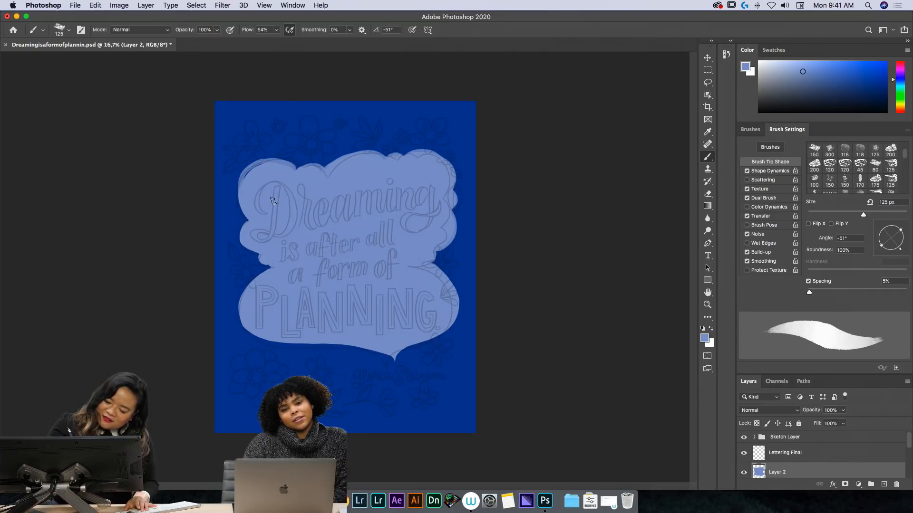
mouse_move(293, 168)
left_mouse_down()
mouse_move(262, 164)
mouse_move(241, 196)
mouse_move(262, 166)
mouse_move(242, 193)
mouse_move(248, 171)
mouse_move(250, 221)
mouse_move(245, 171)
mouse_move(239, 206)
mouse_move(252, 216)
mouse_move(240, 203)
mouse_move(286, 168)
left_mouse_up()
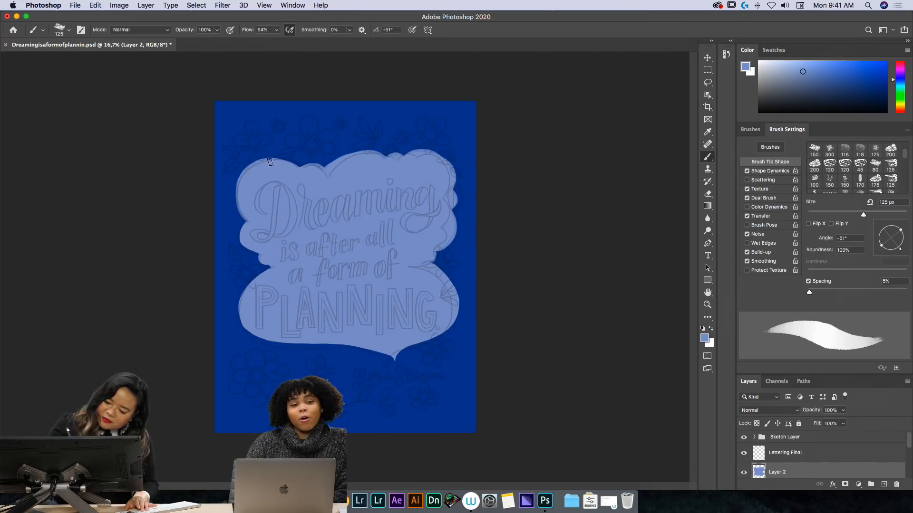
left_click_drag(243, 225, 271, 267)
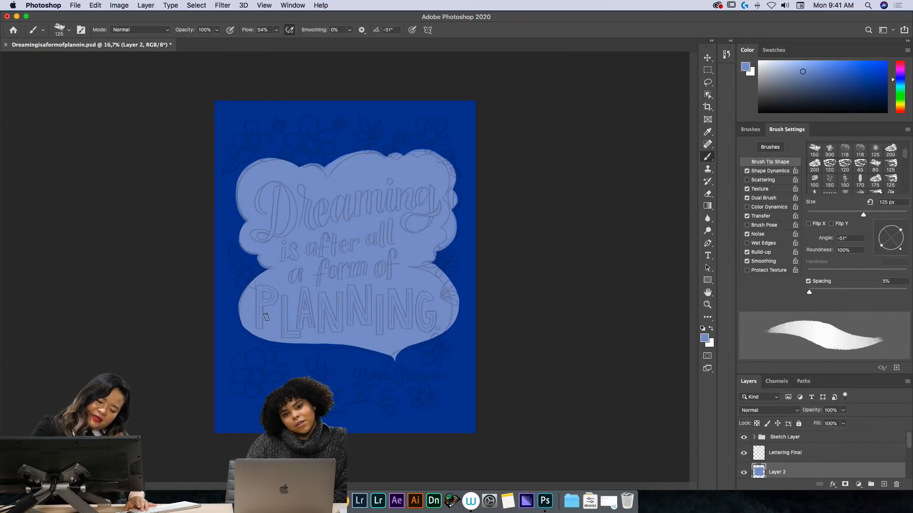
- Paint out the cloud's lower edge and pointed tip, and touch up the contour with the brush and eraser
mouse_move(242, 318)
left_mouse_down()
mouse_move(261, 338)
mouse_move(356, 333)
mouse_move(244, 316)
mouse_move(272, 336)
mouse_move(243, 321)
mouse_move(254, 334)
mouse_move(383, 357)
mouse_move(362, 346)
mouse_move(294, 343)
mouse_move(337, 343)
mouse_move(388, 363)
left_mouse_up()
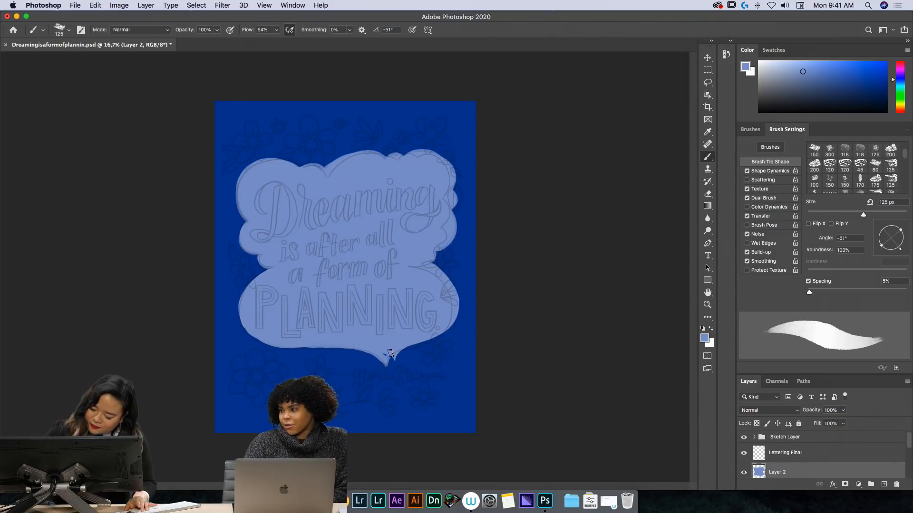
key("e")
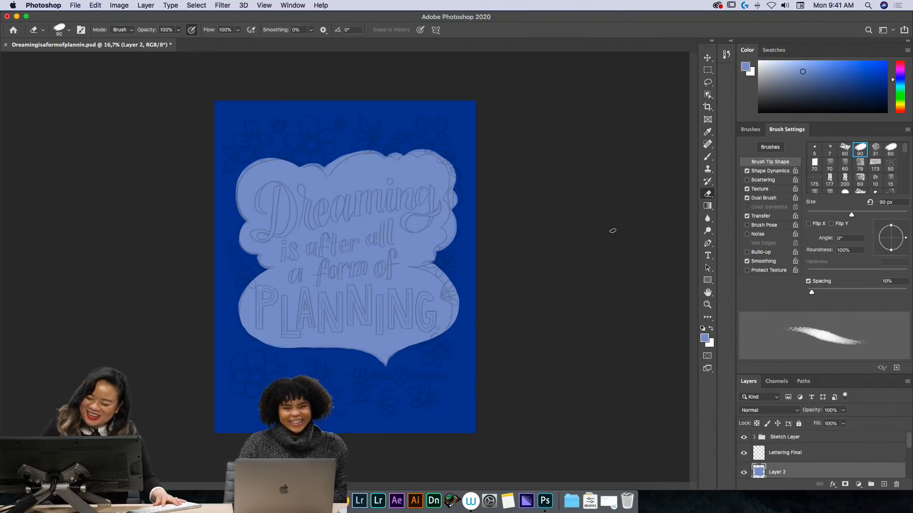
key("b")
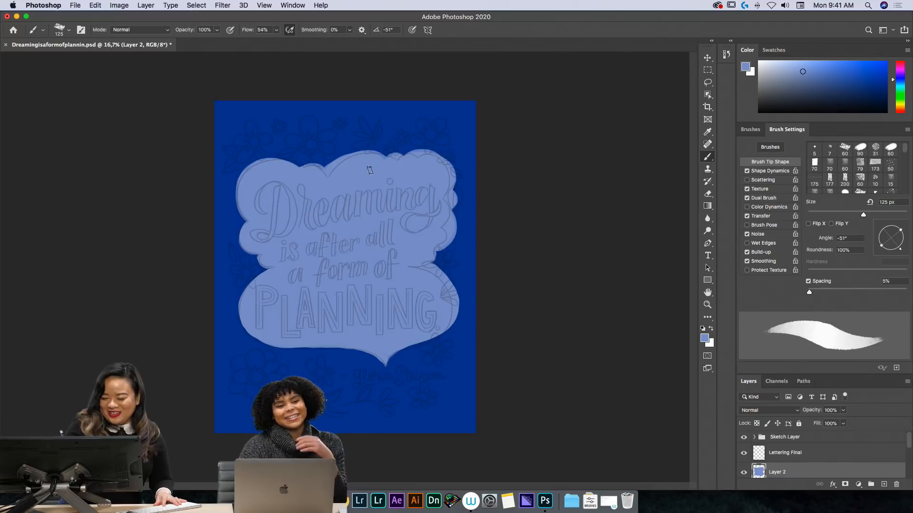
left_click_drag(299, 169, 249, 165)
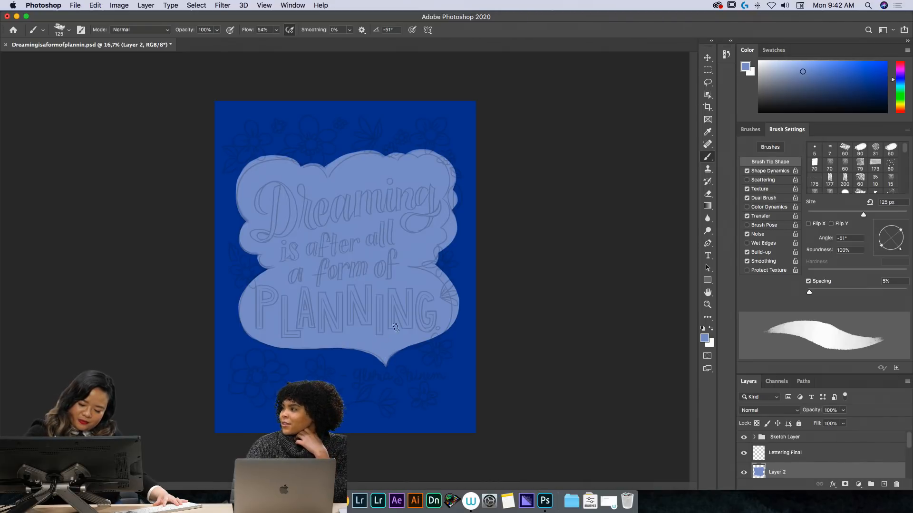
key("e")
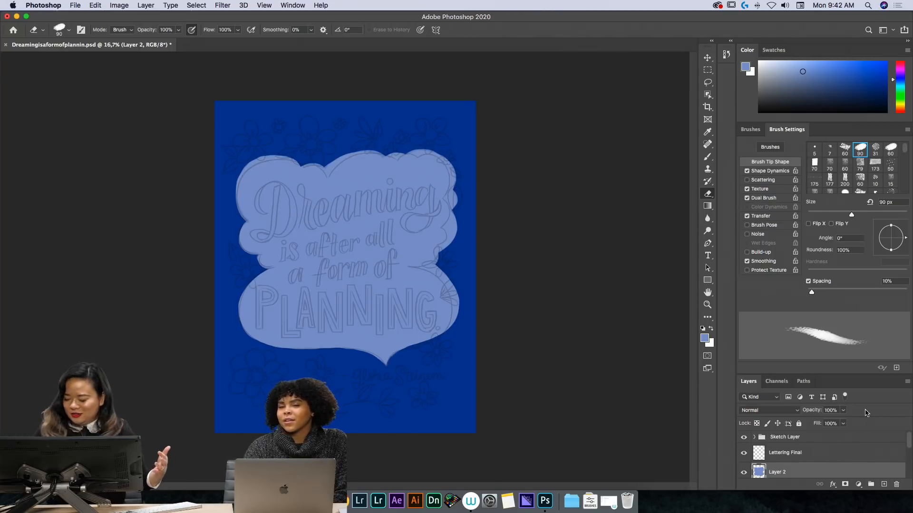
- Make Lettering Final the active layer and swap the foreground color to white
left_click_drag(909, 443, 910, 445)
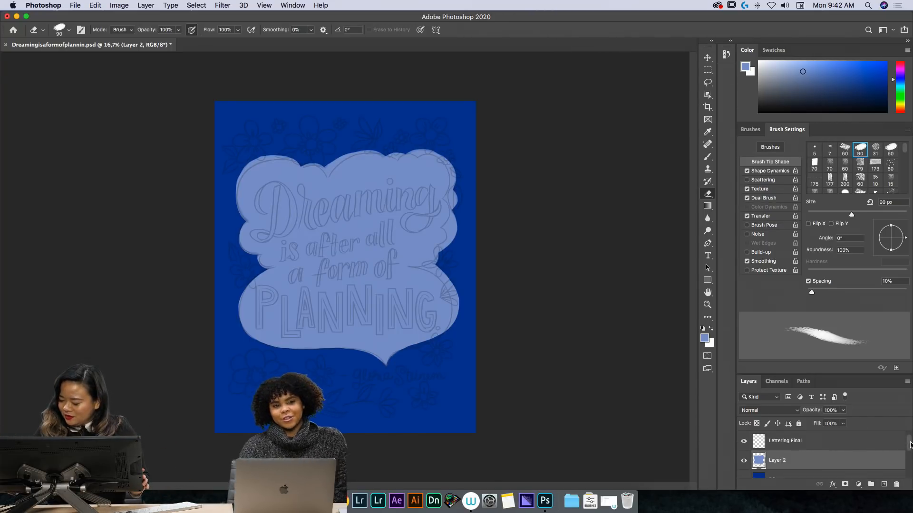
left_click(844, 441)
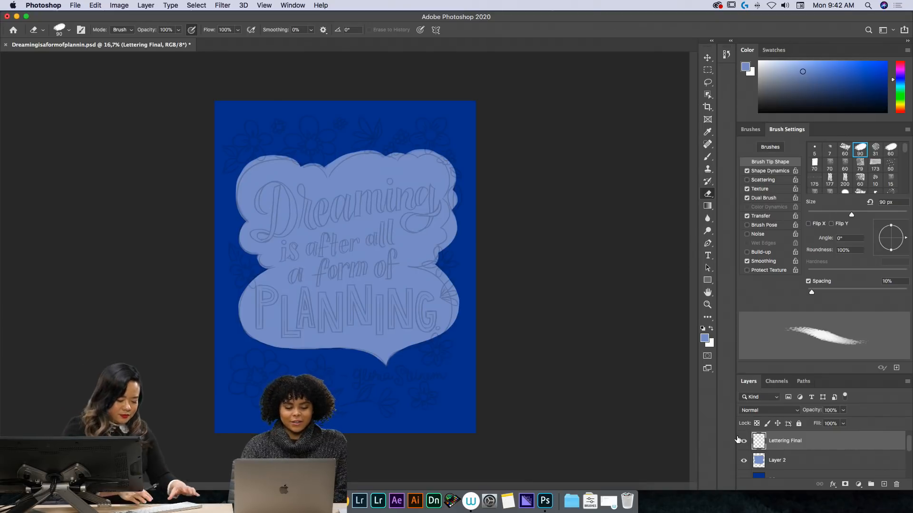
key("super+plus")
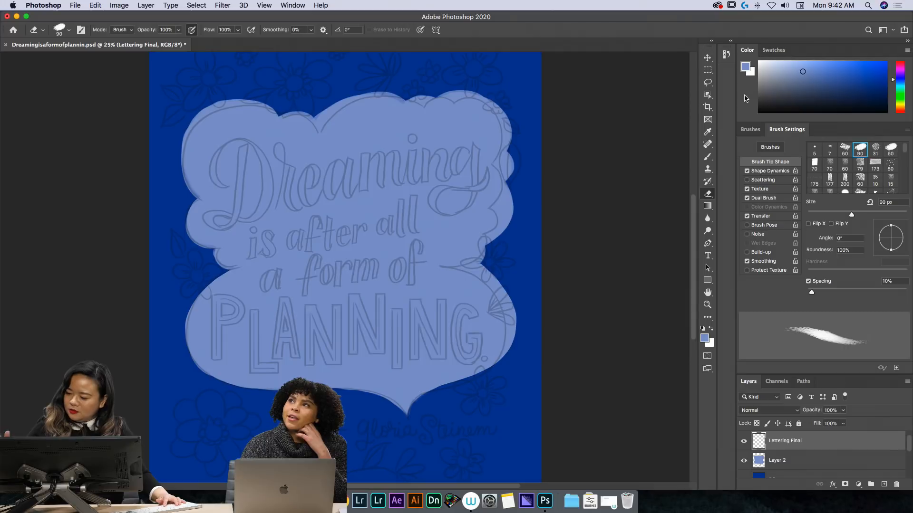
left_click(710, 329)
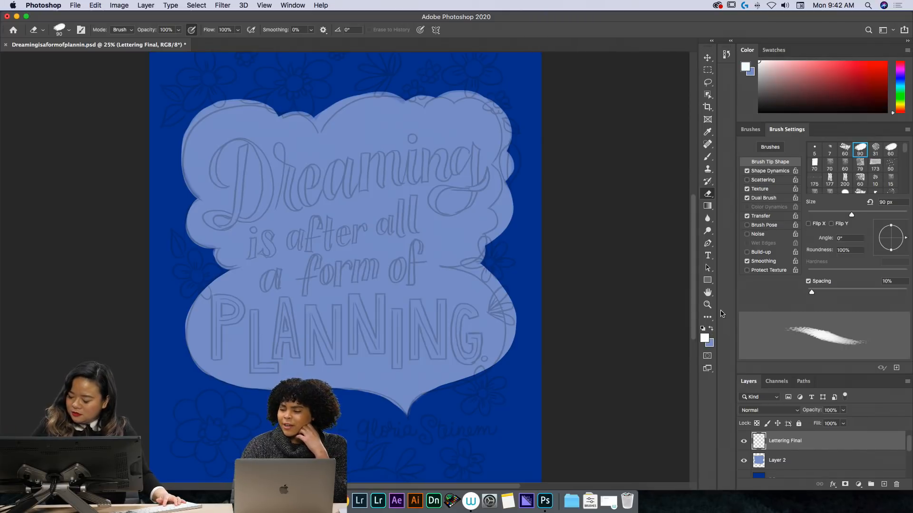
- Trace the capital D of "Dreaming" with a freehand lasso selection on the Lettering Final layer
key("super+plus")
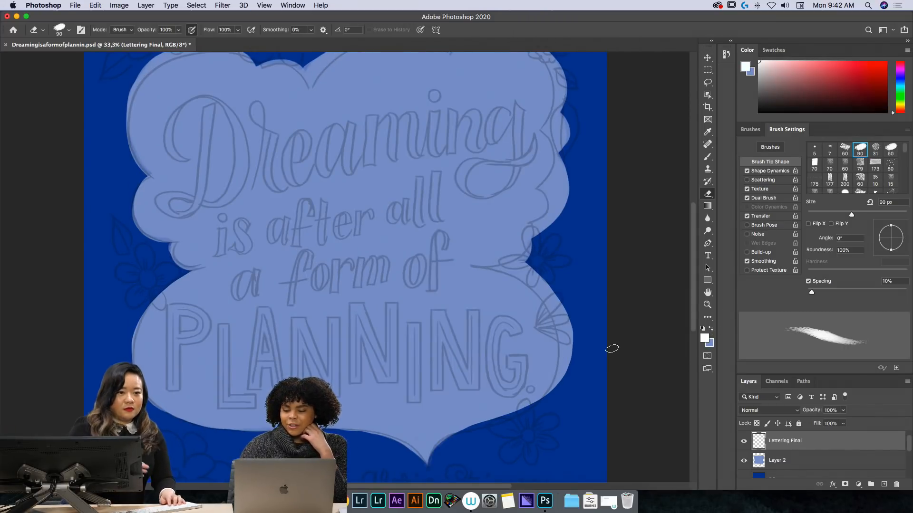
key("h")
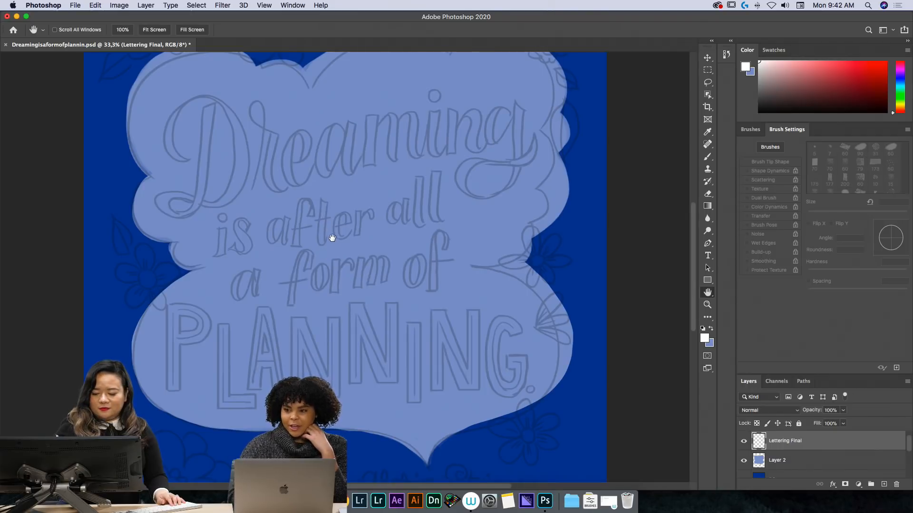
left_click_drag(332, 238, 372, 278)
key("b")
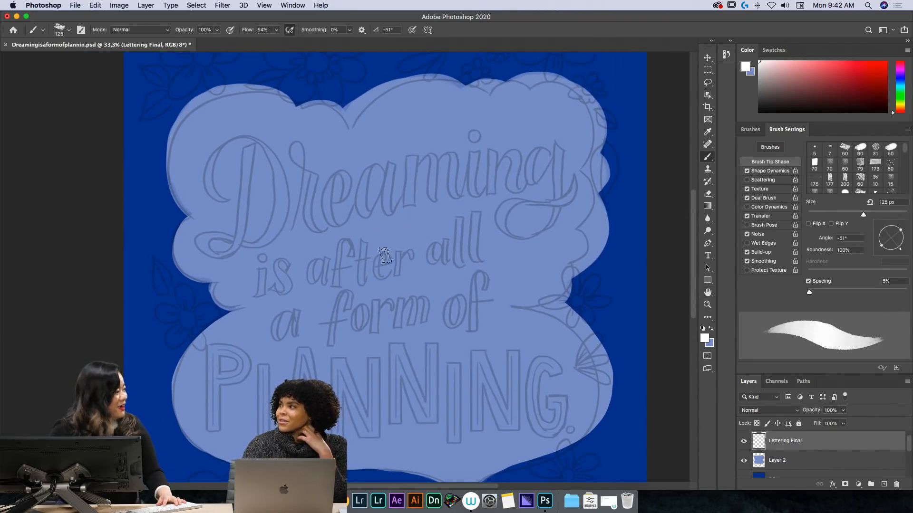
key("l")
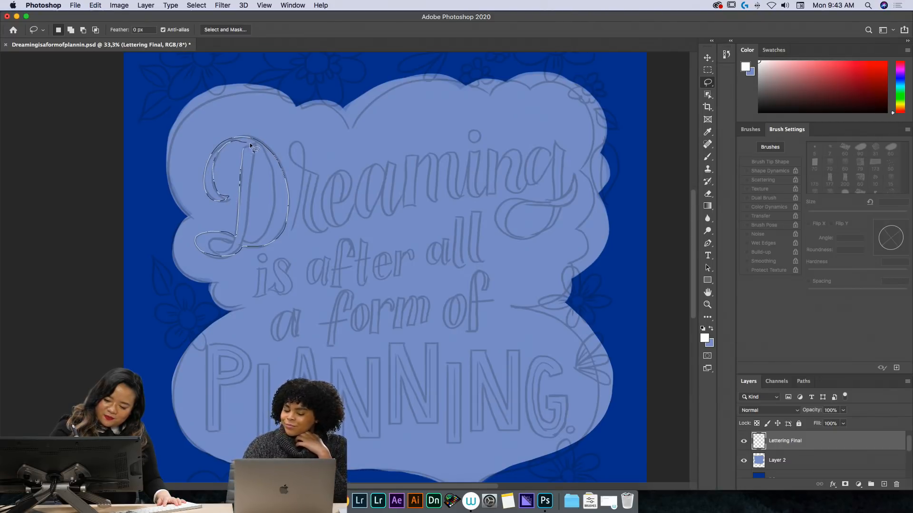
mouse_move(245, 242)
left_mouse_down()
mouse_move(254, 153)
mouse_move(244, 147)
left_mouse_up()
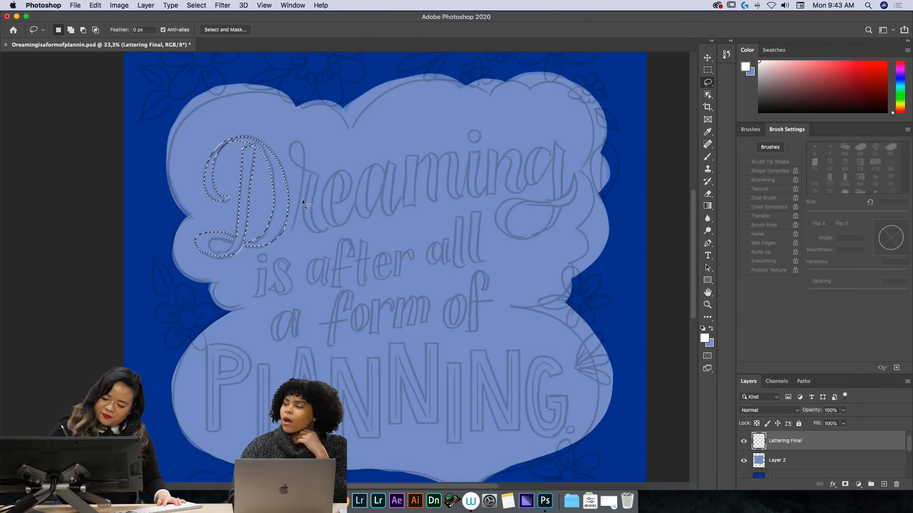
key("super+d")
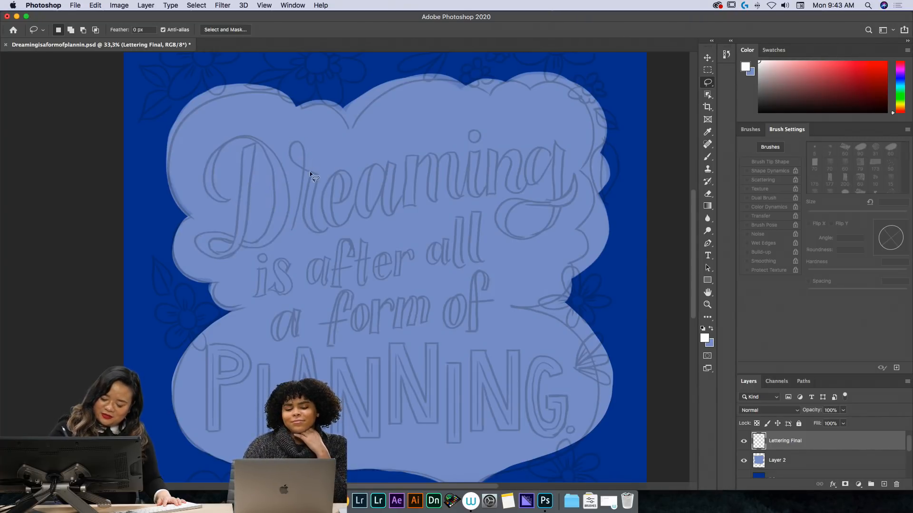
left_click_drag(312, 221, 313, 190)
key("super+z")
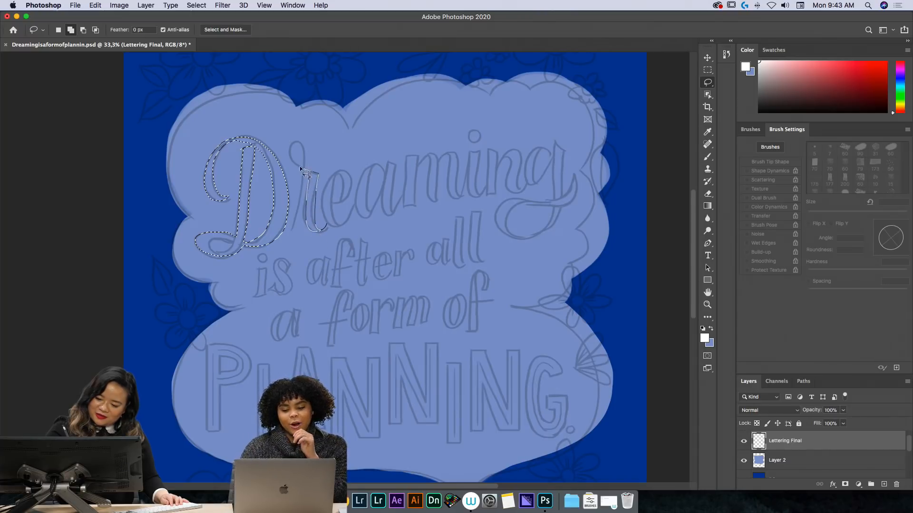
- Add the remaining letters "reaming" of "Dreaming", including the looping tail of the g, to the freehand lasso selection
left_click_drag(300, 167, 301, 169)
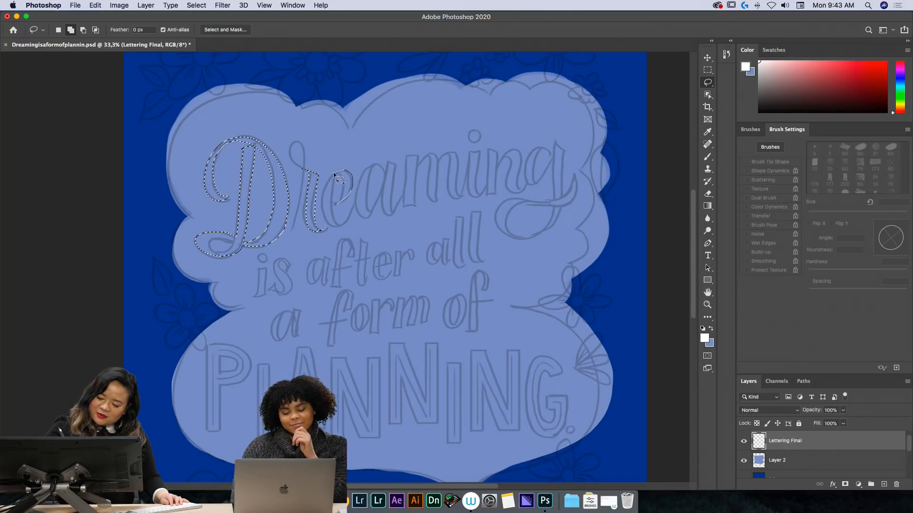
left_click_drag(338, 202, 332, 190)
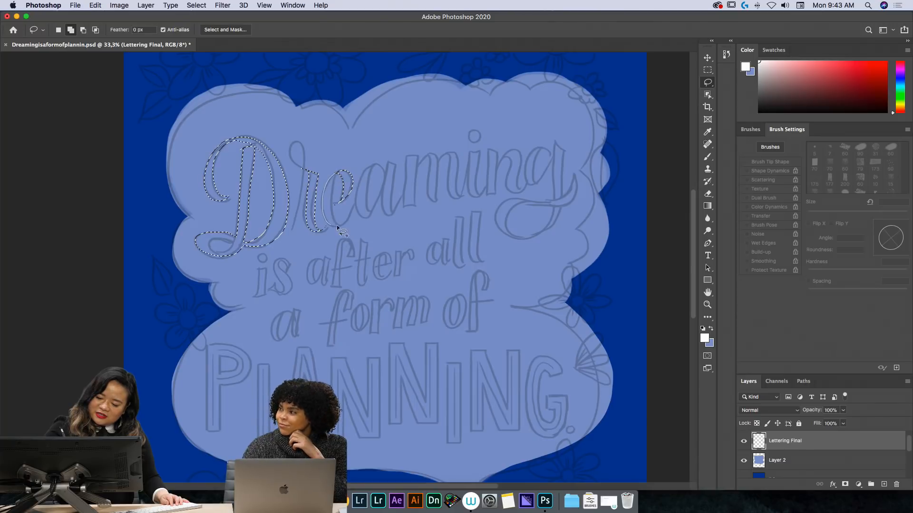
mouse_move(338, 229)
left_mouse_down()
mouse_move(349, 224)
mouse_move(339, 209)
mouse_move(342, 221)
left_mouse_up()
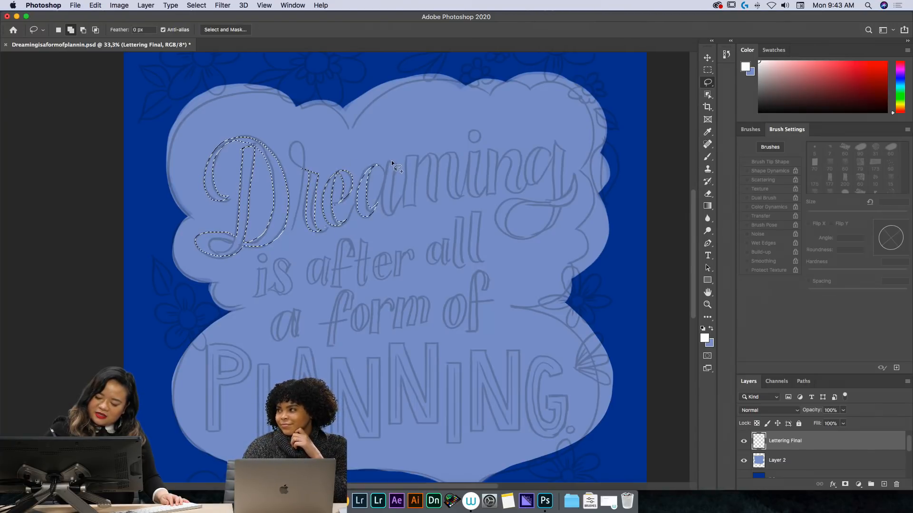
mouse_move(392, 161)
left_mouse_down()
mouse_move(383, 211)
mouse_move(394, 208)
mouse_move(389, 164)
mouse_move(404, 207)
mouse_move(414, 204)
mouse_move(418, 157)
mouse_move(405, 153)
mouse_move(429, 166)
left_mouse_up()
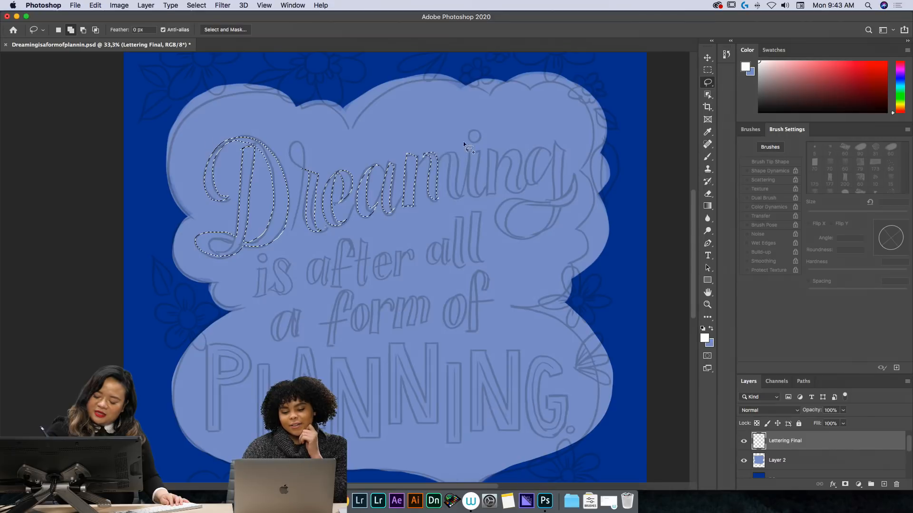
mouse_move(463, 194)
left_mouse_down()
mouse_move(451, 153)
mouse_move(485, 191)
mouse_move(476, 128)
mouse_move(487, 195)
mouse_move(494, 194)
mouse_move(497, 157)
left_mouse_up()
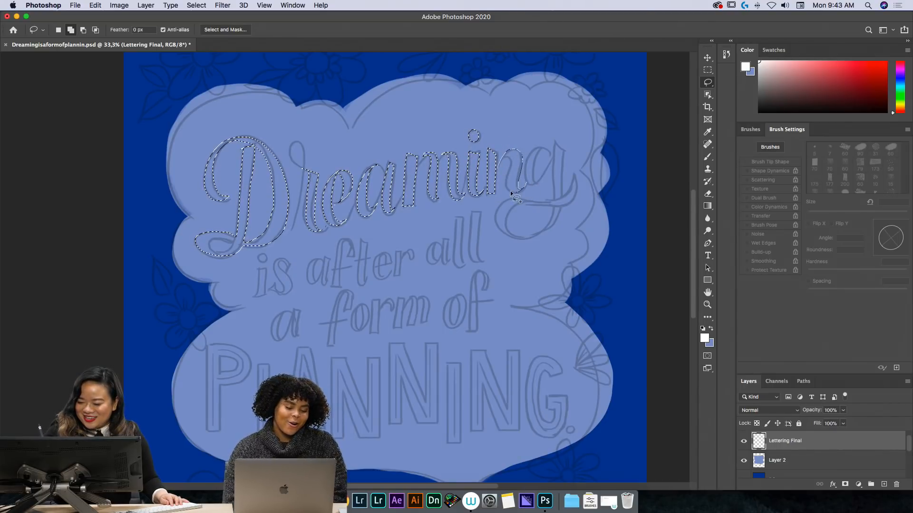
mouse_move(505, 164)
left_mouse_down()
mouse_move(526, 164)
mouse_move(539, 182)
mouse_move(548, 169)
mouse_move(541, 176)
mouse_move(534, 167)
mouse_move(556, 143)
left_mouse_up()
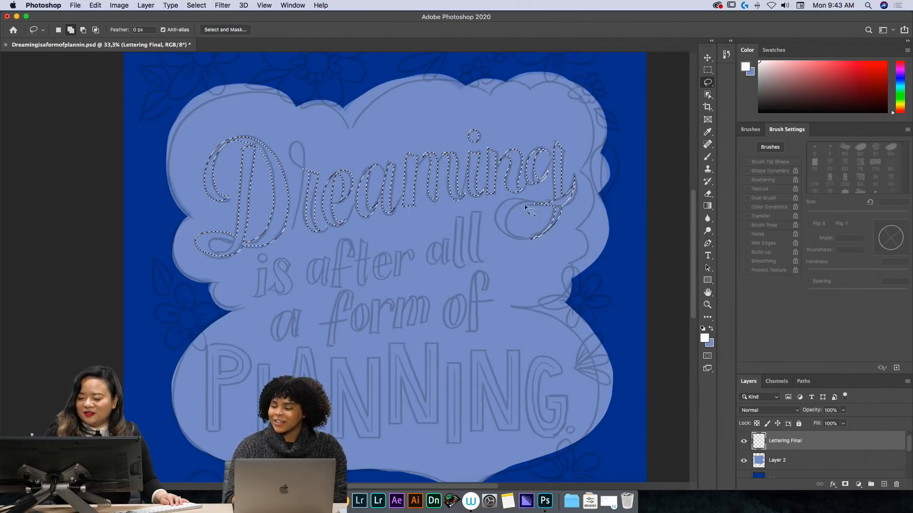
mouse_move(524, 204)
left_mouse_down()
mouse_move(496, 220)
mouse_move(525, 240)
mouse_move(507, 215)
mouse_move(549, 205)
left_mouse_up()
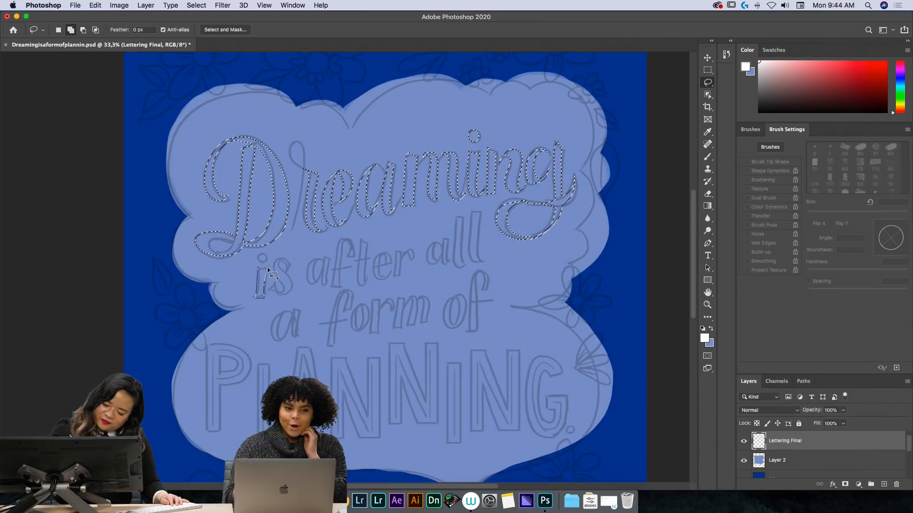
- Trace the letters of "is after all" on the second line and add them to the lasso selection
left_click_drag(261, 256, 262, 255)
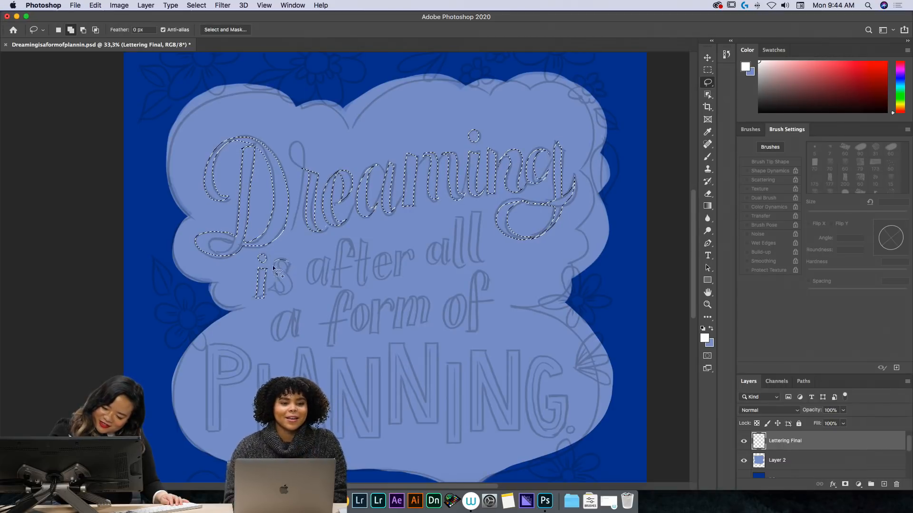
mouse_move(278, 291)
left_mouse_down()
mouse_move(276, 264)
mouse_move(287, 271)
mouse_move(310, 261)
mouse_move(311, 284)
mouse_move(326, 259)
mouse_move(324, 283)
left_mouse_up()
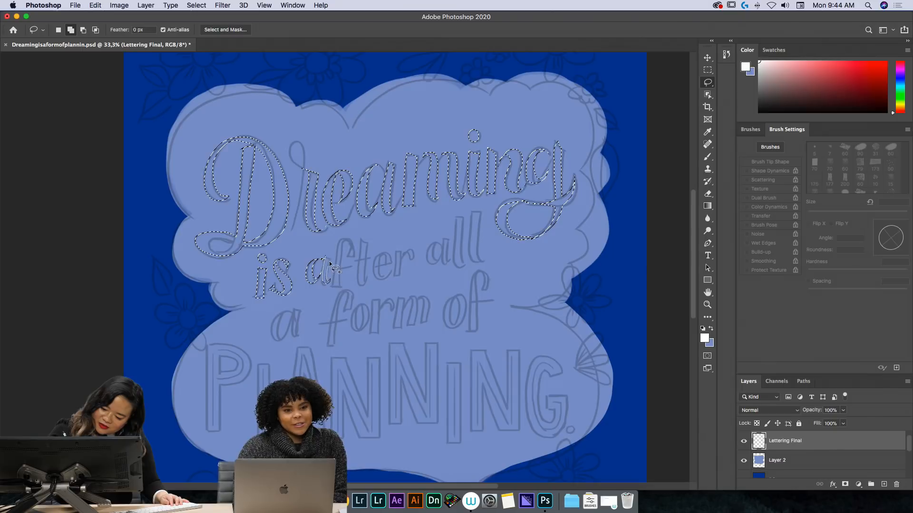
mouse_move(342, 240)
left_mouse_down()
mouse_move(349, 241)
mouse_move(335, 248)
left_mouse_up()
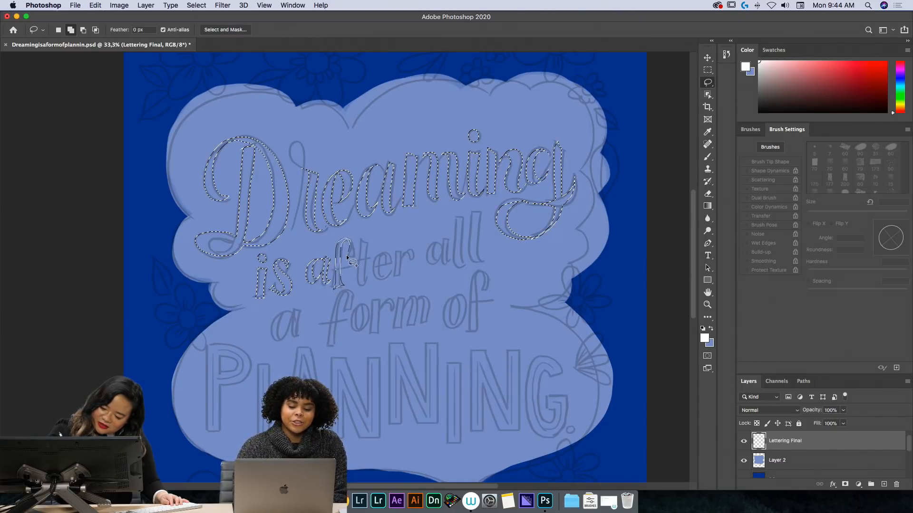
mouse_move(346, 255)
left_mouse_down()
mouse_move(361, 237)
mouse_move(358, 281)
mouse_move(369, 282)
mouse_move(362, 233)
mouse_move(392, 258)
mouse_move(379, 262)
left_mouse_up()
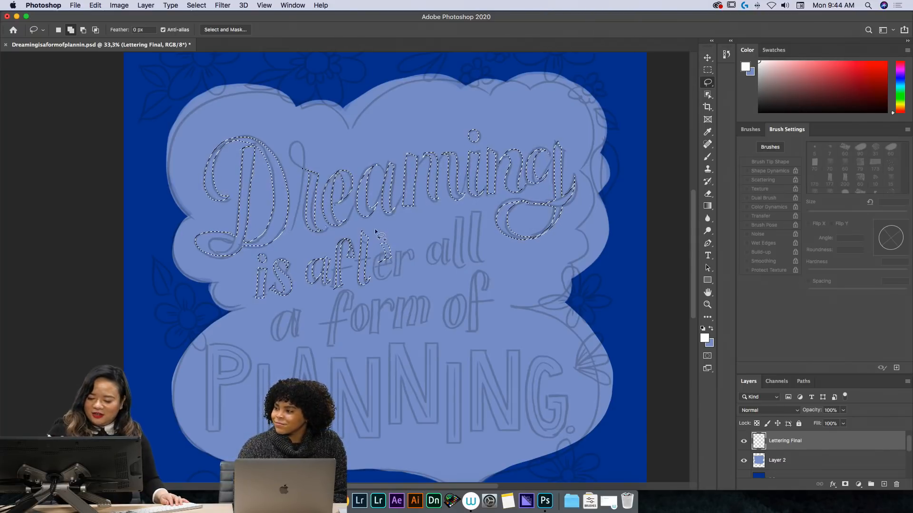
left_click_drag(382, 244, 372, 260)
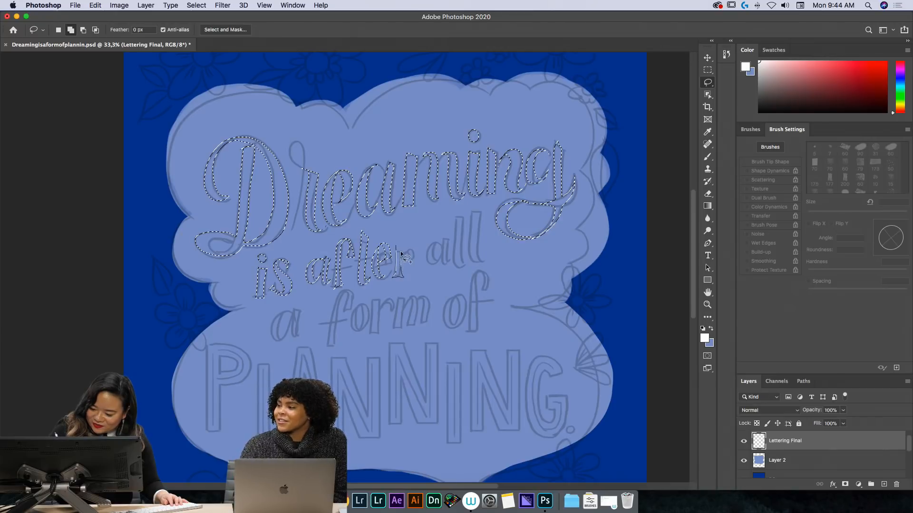
left_click_drag(401, 240, 401, 256)
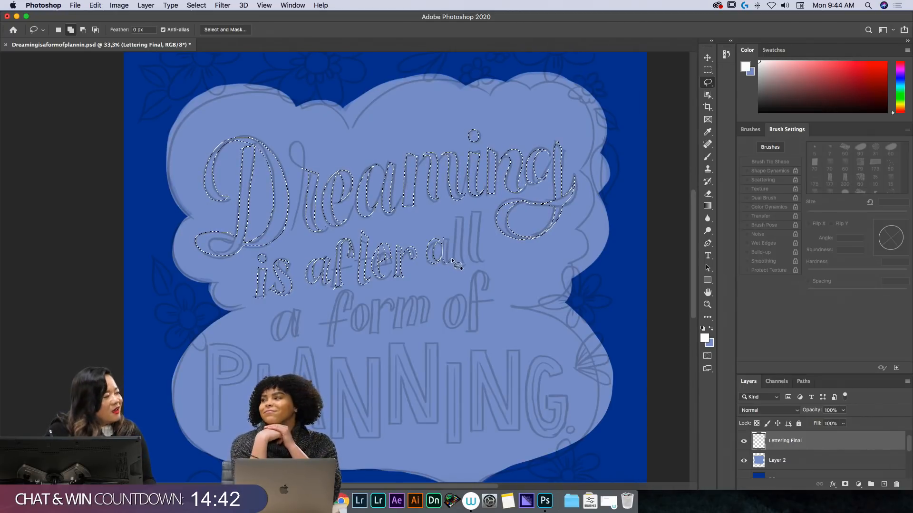
mouse_move(451, 228)
left_mouse_down()
mouse_move(458, 270)
mouse_move(468, 265)
mouse_move(456, 214)
left_mouse_up()
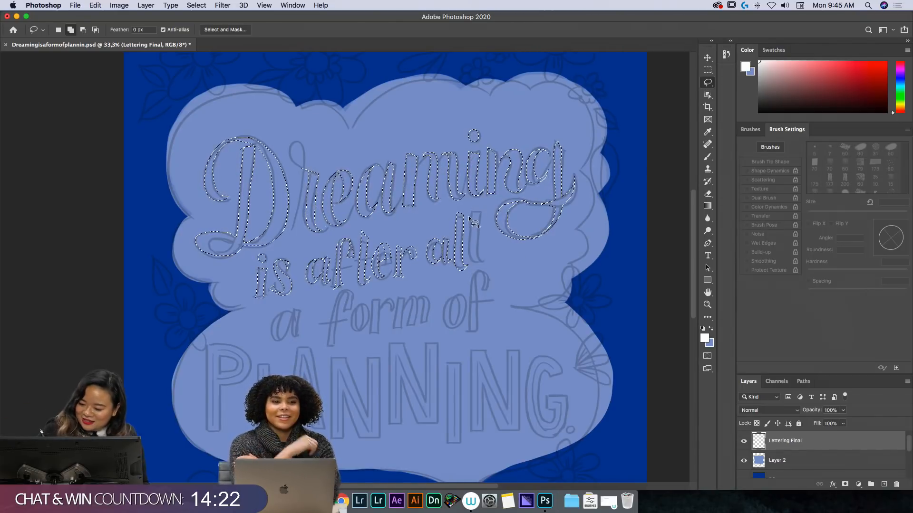
mouse_move(469, 220)
left_mouse_down()
mouse_move(475, 261)
mouse_move(485, 257)
mouse_move(480, 215)
left_mouse_up()
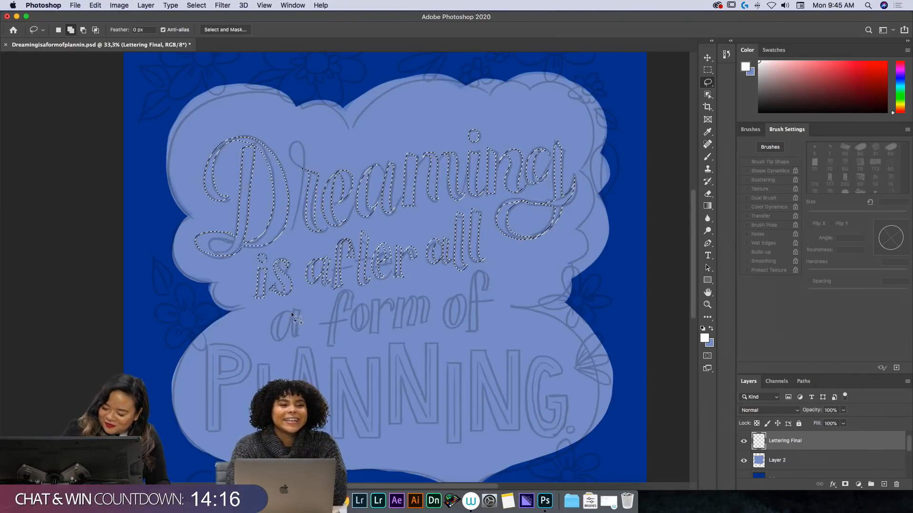
- Trace the letters of "a form of" on the third line and add them to the lasso selection
mouse_move(291, 312)
left_mouse_down()
mouse_move(273, 337)
mouse_move(289, 329)
mouse_move(279, 323)
mouse_move(288, 311)
mouse_move(300, 337)
mouse_move(301, 305)
left_mouse_up()
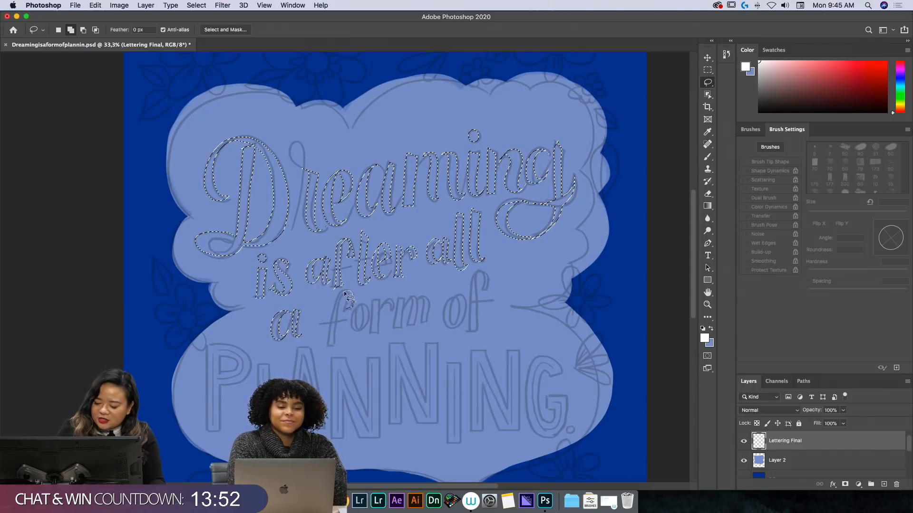
mouse_move(345, 310)
left_mouse_down()
mouse_move(345, 291)
mouse_move(327, 342)
mouse_move(335, 343)
mouse_move(345, 291)
mouse_move(354, 332)
mouse_move(359, 305)
mouse_move(359, 330)
mouse_move(373, 300)
mouse_move(370, 332)
left_mouse_up()
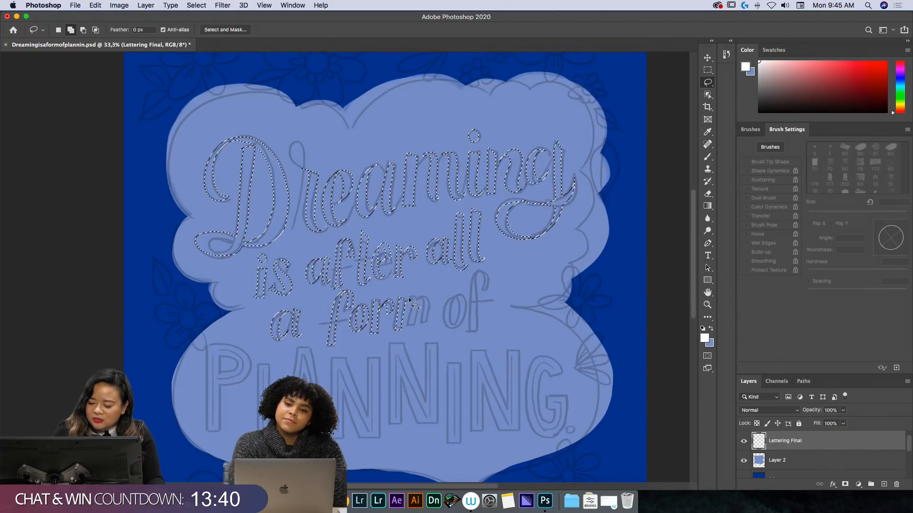
left_click_drag(414, 299, 416, 298)
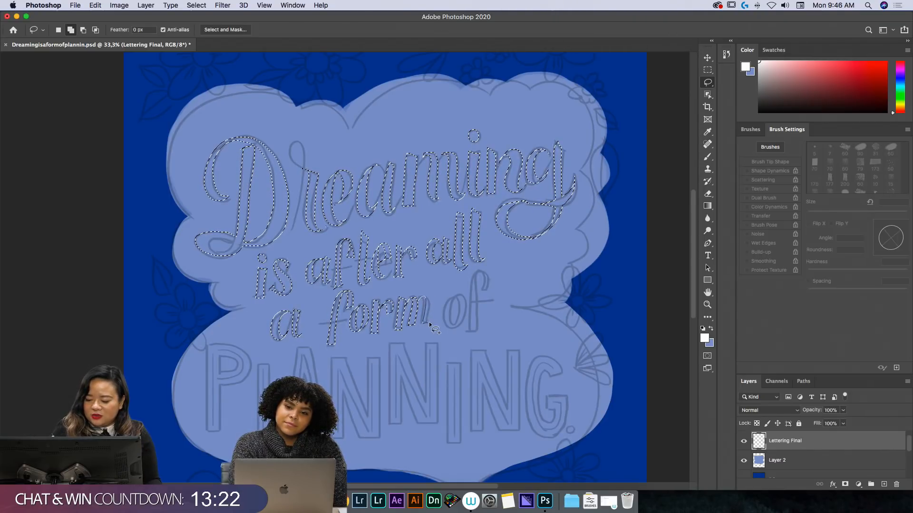
left_click_drag(428, 296, 430, 281)
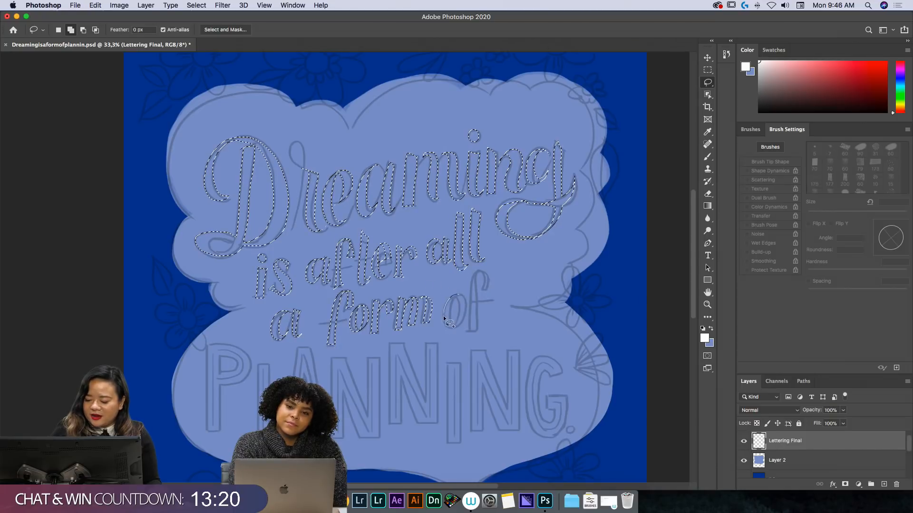
mouse_move(443, 315)
left_mouse_down()
mouse_move(460, 300)
mouse_move(459, 325)
mouse_move(470, 284)
mouse_move(472, 332)
mouse_move(480, 269)
mouse_move(480, 290)
mouse_move(492, 263)
left_mouse_up()
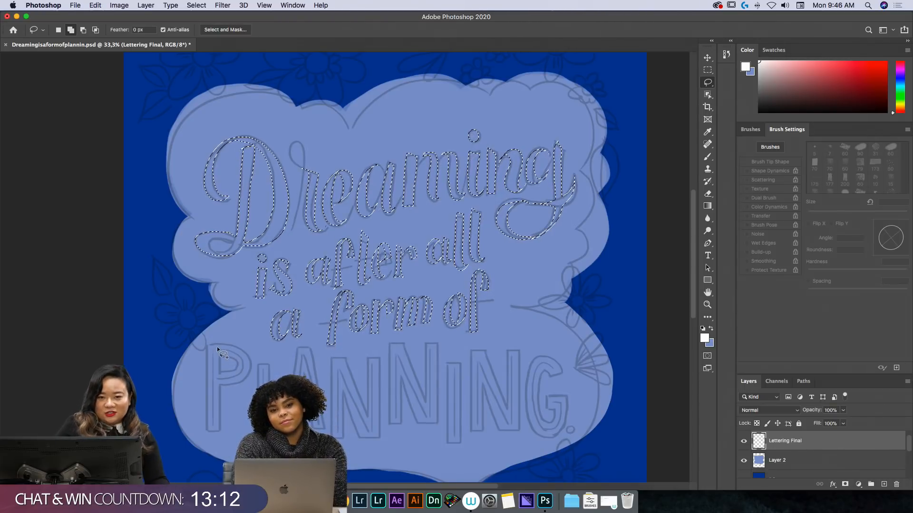
- Add the block letters and period of "PLANNING." to the lasso selection, and fill all the selected lettering with white before deselecting
mouse_move(207, 345)
left_mouse_down()
mouse_move(209, 435)
mouse_move(221, 433)
mouse_move(222, 386)
mouse_move(245, 379)
mouse_move(246, 349)
mouse_move(208, 341)
left_mouse_up()
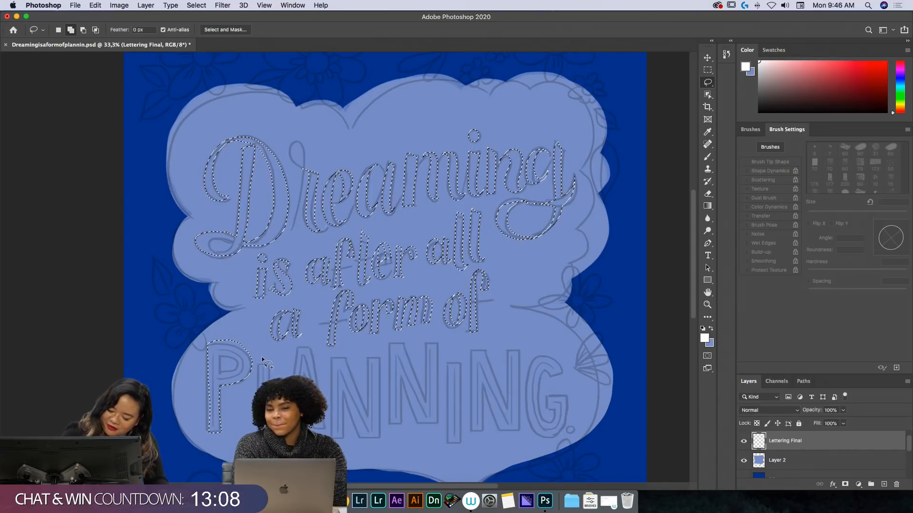
mouse_move(258, 354)
left_mouse_down()
mouse_move(259, 392)
mouse_move(280, 430)
mouse_move(269, 362)
mouse_move(259, 355)
left_mouse_up()
left_click_drag(299, 344, 292, 388)
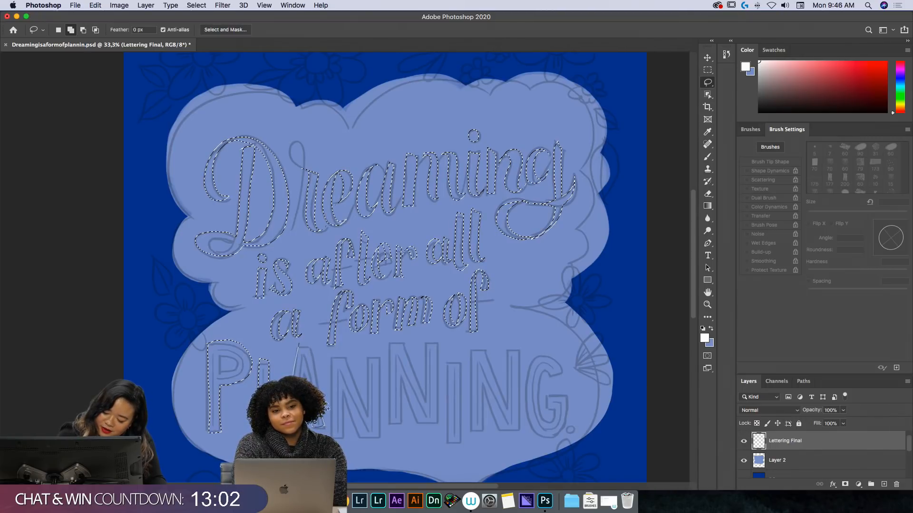
left_click_drag(305, 344, 331, 367)
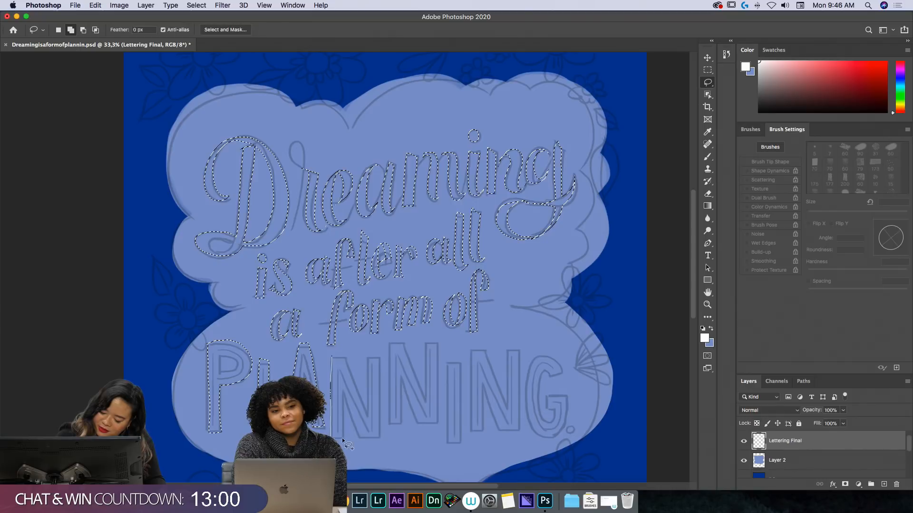
mouse_move(342, 438)
left_mouse_down()
mouse_move(345, 396)
mouse_move(356, 434)
mouse_move(377, 434)
mouse_move(377, 355)
mouse_move(366, 356)
mouse_move(365, 407)
mouse_move(332, 357)
left_mouse_up()
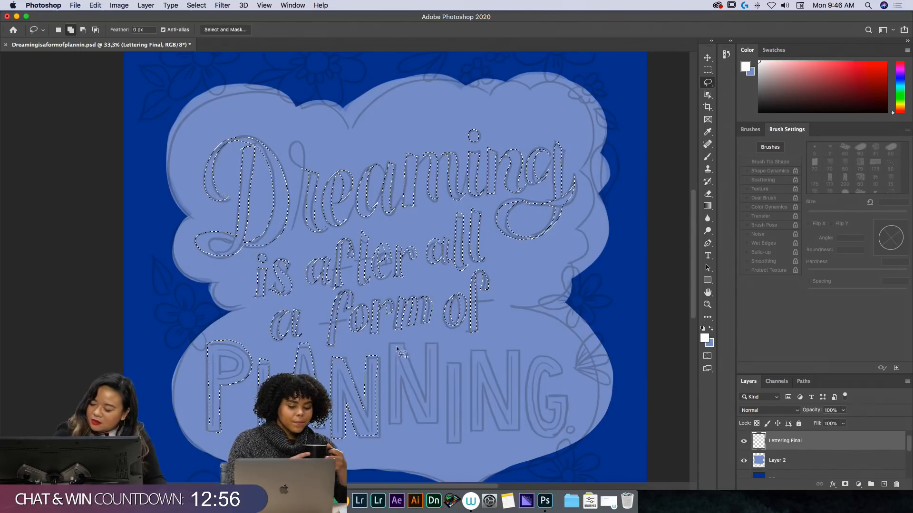
right_click(711, 89)
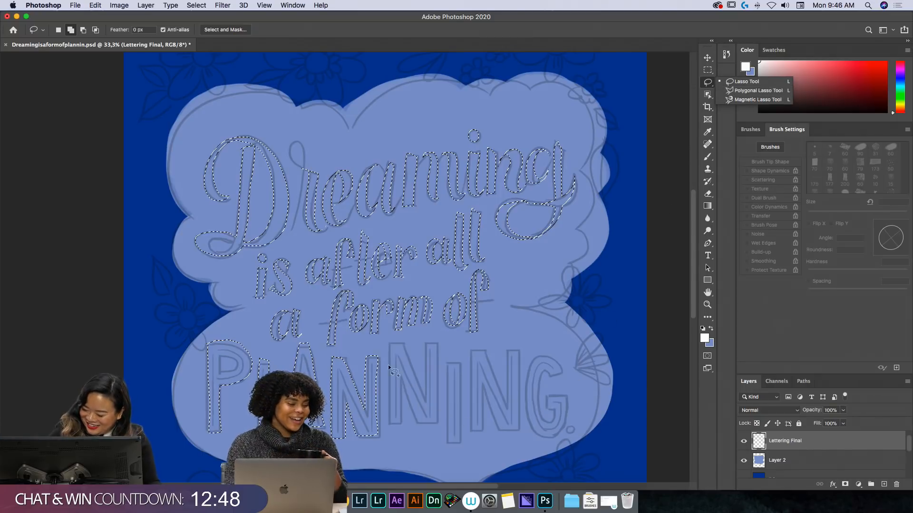
mouse_move(389, 342)
left_mouse_down()
mouse_move(390, 419)
mouse_move(402, 419)
mouse_move(402, 379)
mouse_move(422, 422)
mouse_move(438, 418)
mouse_move(436, 343)
mouse_move(427, 350)
mouse_move(425, 399)
mouse_move(402, 342)
mouse_move(445, 377)
mouse_move(447, 443)
mouse_move(462, 442)
mouse_move(459, 363)
mouse_move(478, 432)
left_mouse_up()
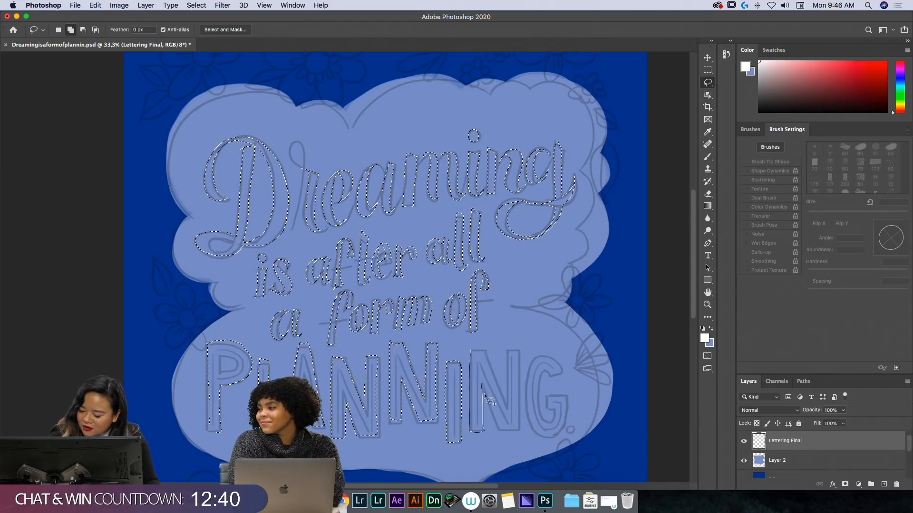
mouse_move(484, 393)
left_mouse_down()
mouse_move(518, 429)
mouse_move(515, 349)
mouse_move(506, 353)
mouse_move(506, 408)
mouse_move(472, 351)
left_mouse_up()
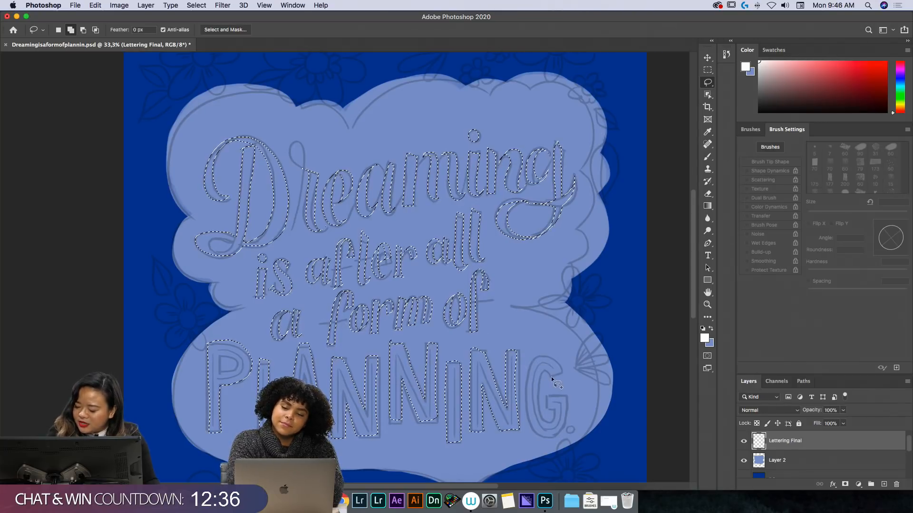
mouse_move(551, 377)
left_mouse_down()
mouse_move(538, 358)
mouse_move(525, 382)
mouse_move(535, 431)
mouse_move(553, 432)
mouse_move(563, 397)
mouse_move(547, 396)
mouse_move(556, 418)
left_mouse_up()
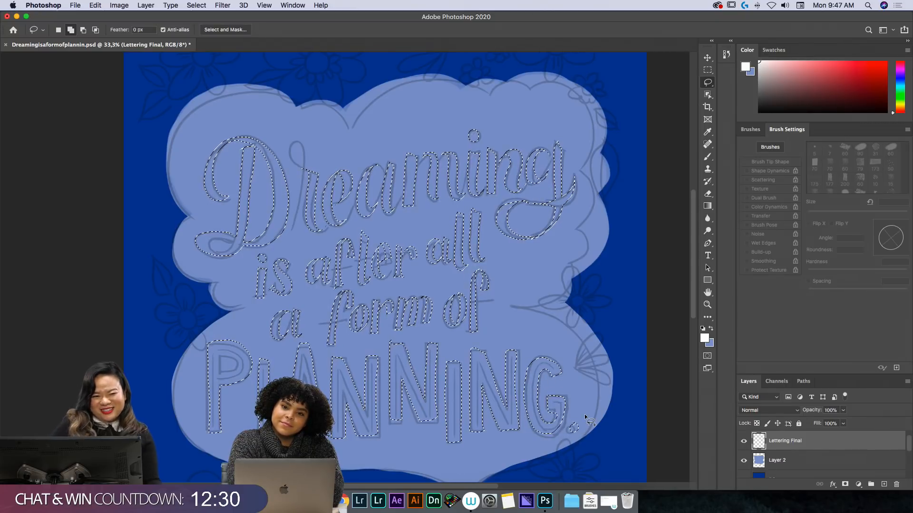
key("alt+BackSpace")
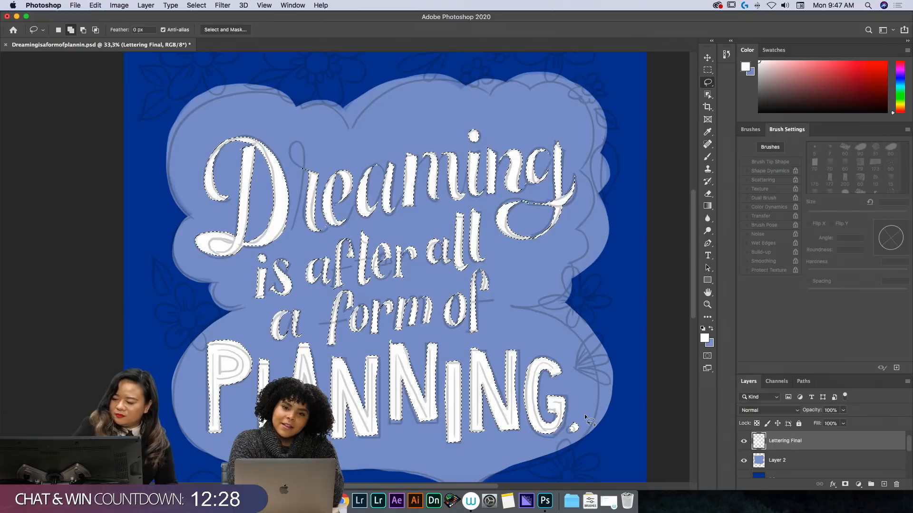
key("super+d")
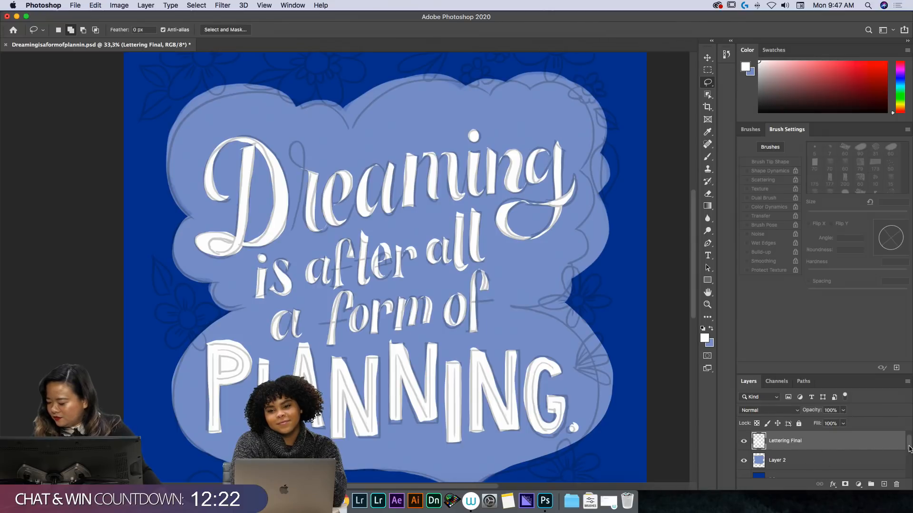
- Reduce the opacity of the Sketch Layer group to 10%
left_click_drag(909, 449, 910, 447)
left_click(836, 439)
left_click(843, 411)
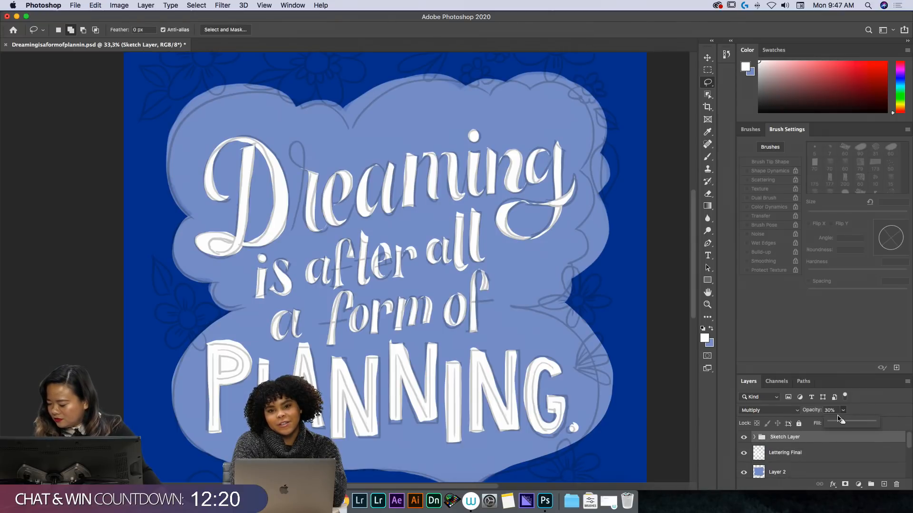
left_click_drag(842, 423, 837, 423)
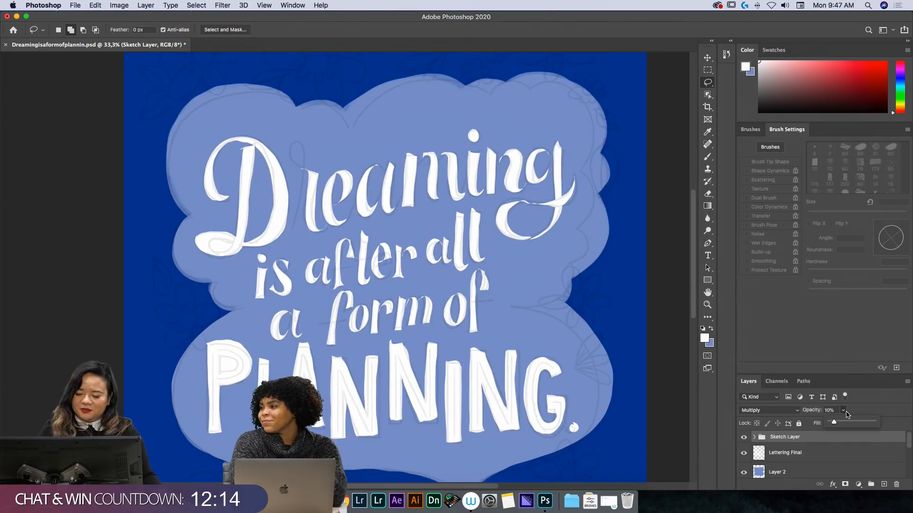
- Switch to the Brush tool with the Kyle's Inkbox - Mr. Natural Brush preset
key("b")
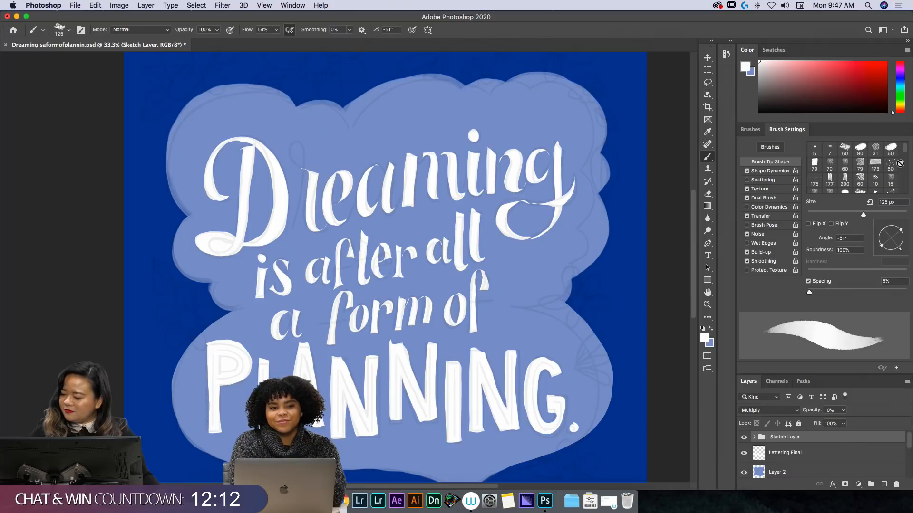
left_click(751, 129)
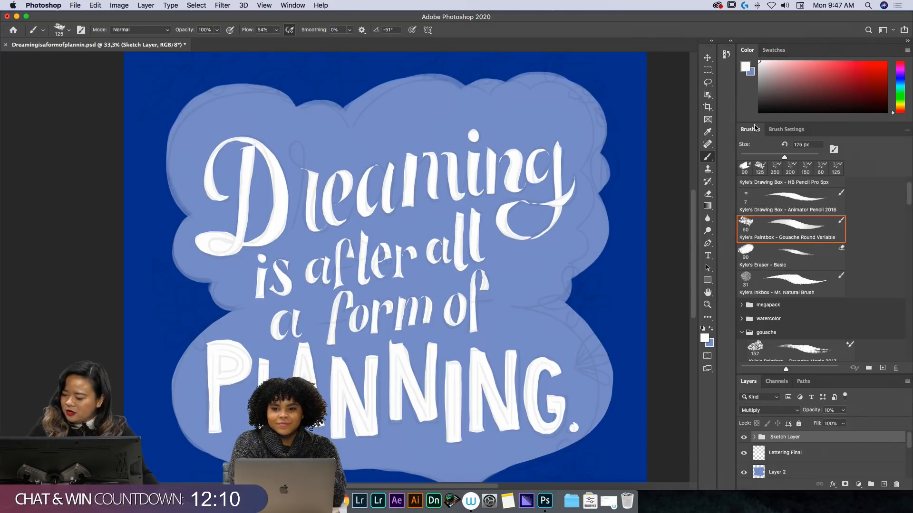
left_click(811, 278)
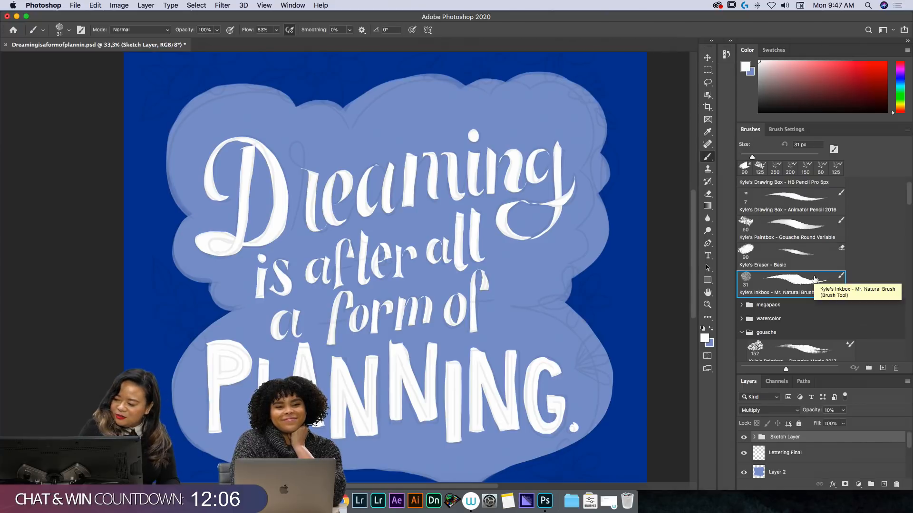
- Switch to the Eraser tool with the Kyle's Eraser - Basic preset and make the Lettering Final layer active for refining the D
key("super+equal")
key("super+equal")
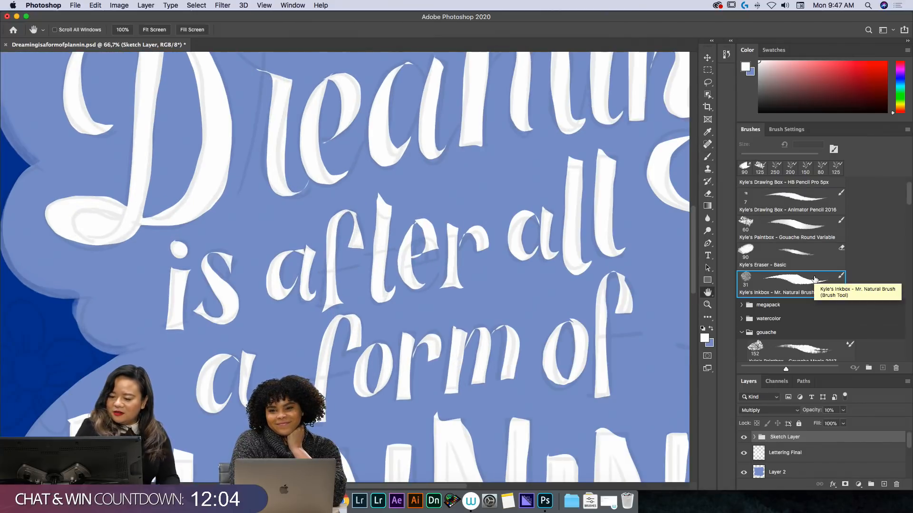
left_click(313, 213)
left_click(520, 167)
key("space")
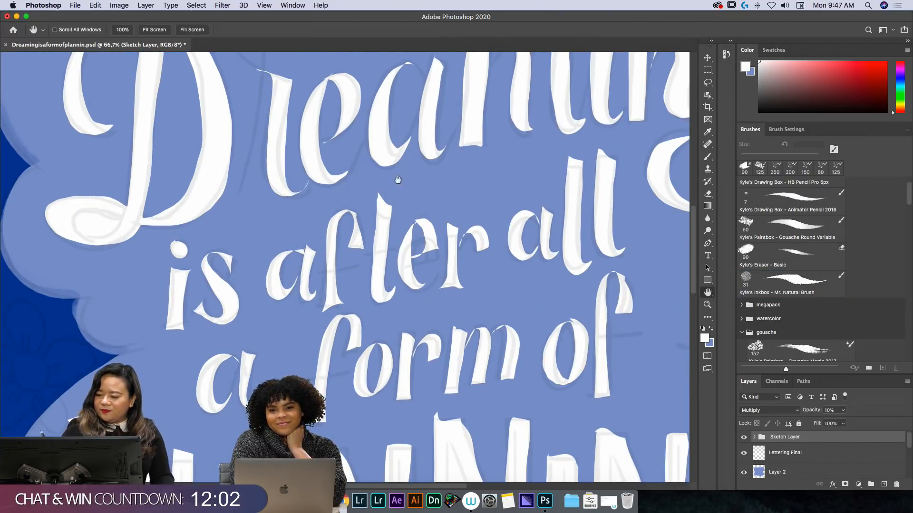
left_click_drag(344, 178, 460, 345)
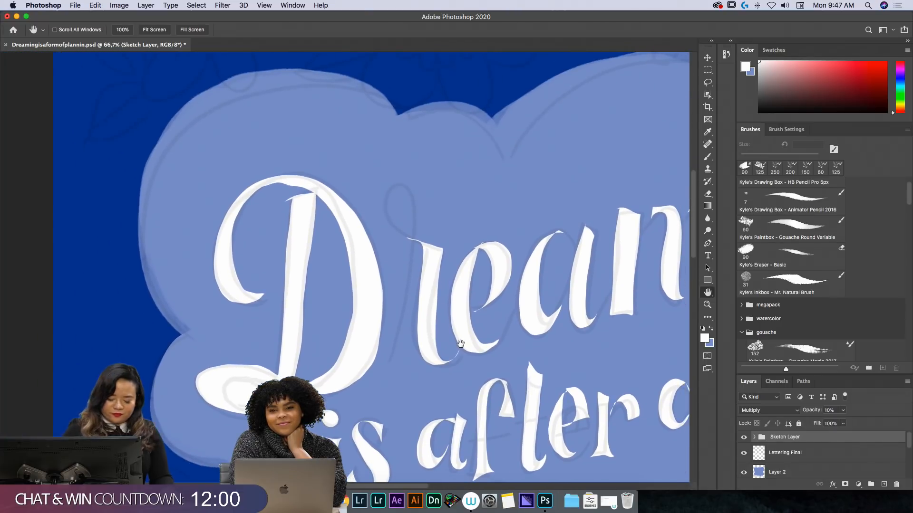
key("super+equal")
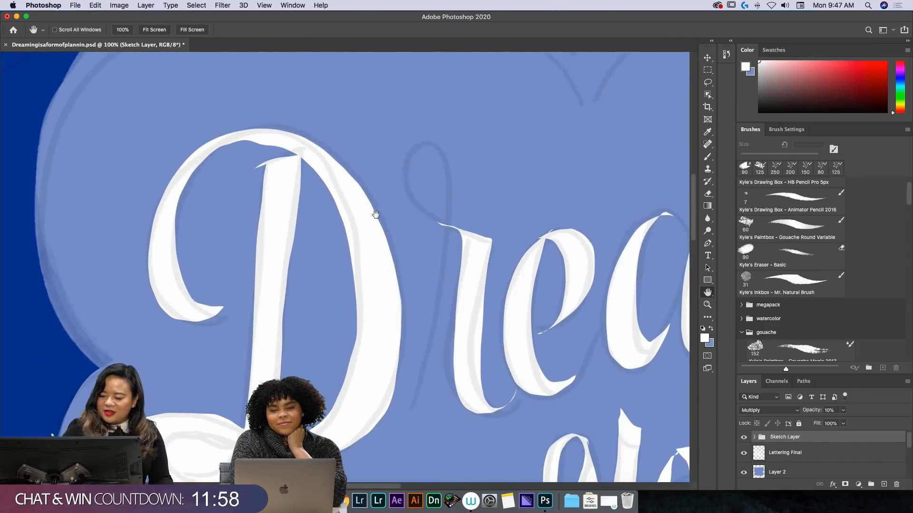
left_click_drag(376, 214, 475, 208)
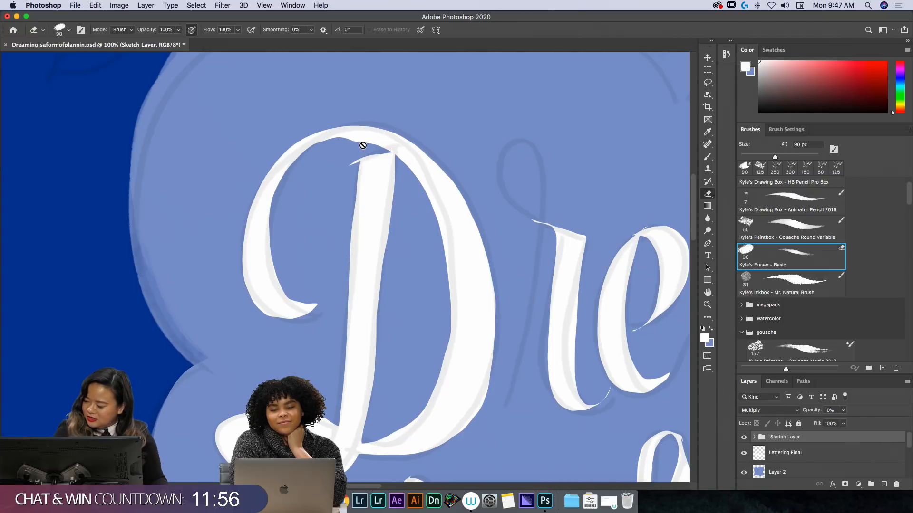
left_click(827, 452)
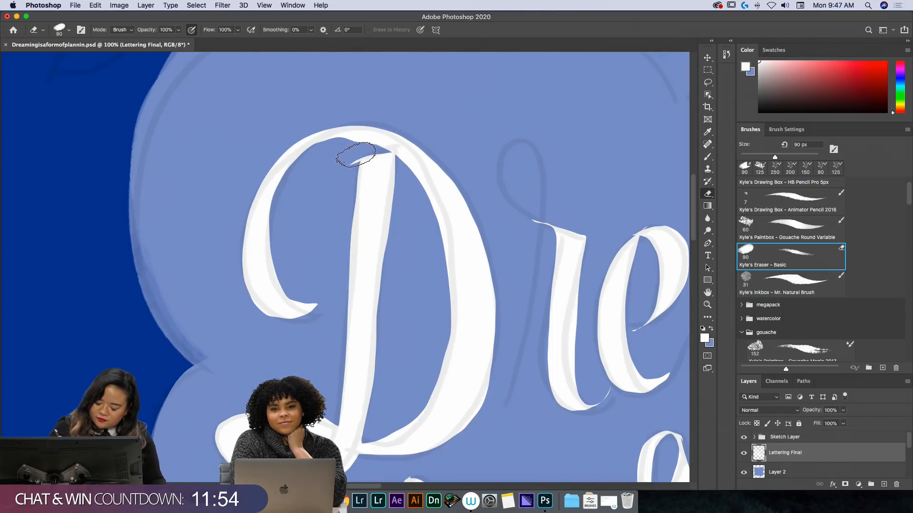
- Erase the pointed serif and trim the top of the D's stem, reducing the eraser size to 30 px and 25 px
key("bracketleft")
key("bracketleft")
key("bracketleft")
key("bracketleft")
key("bracketleft")
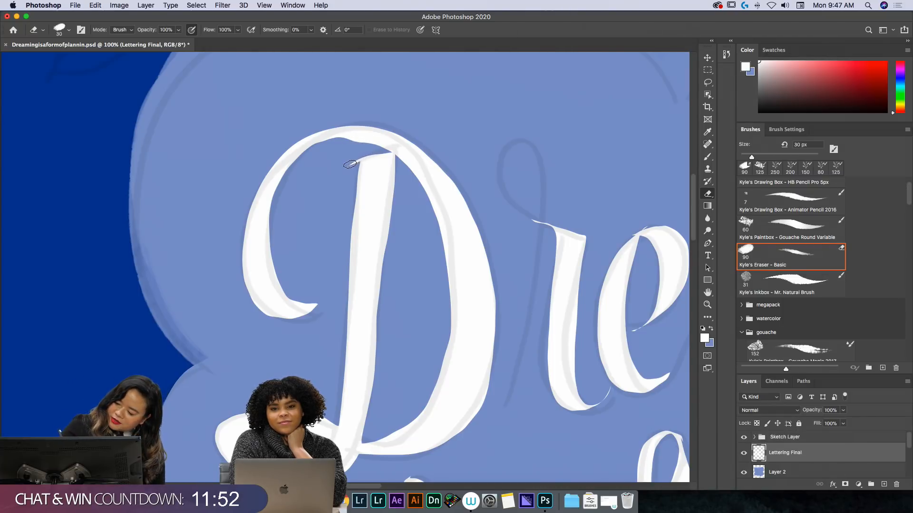
left_click_drag(350, 164, 384, 151)
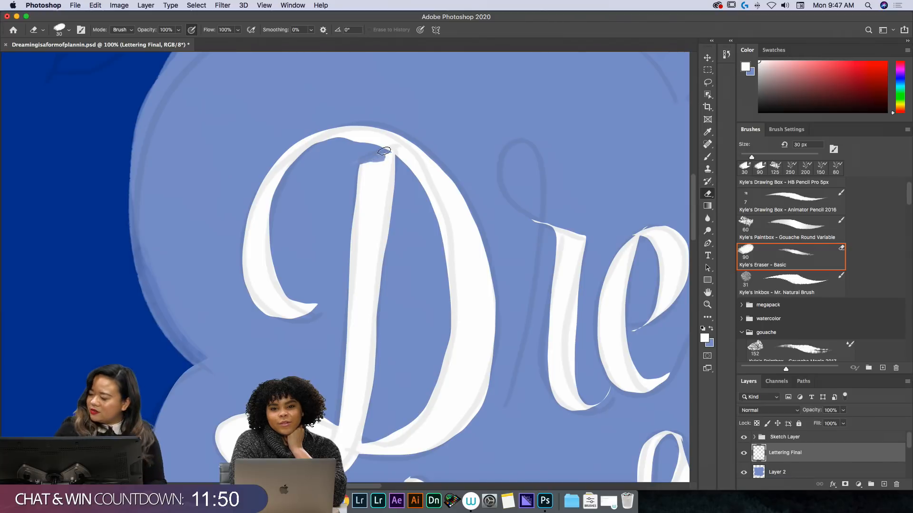
left_click(786, 130)
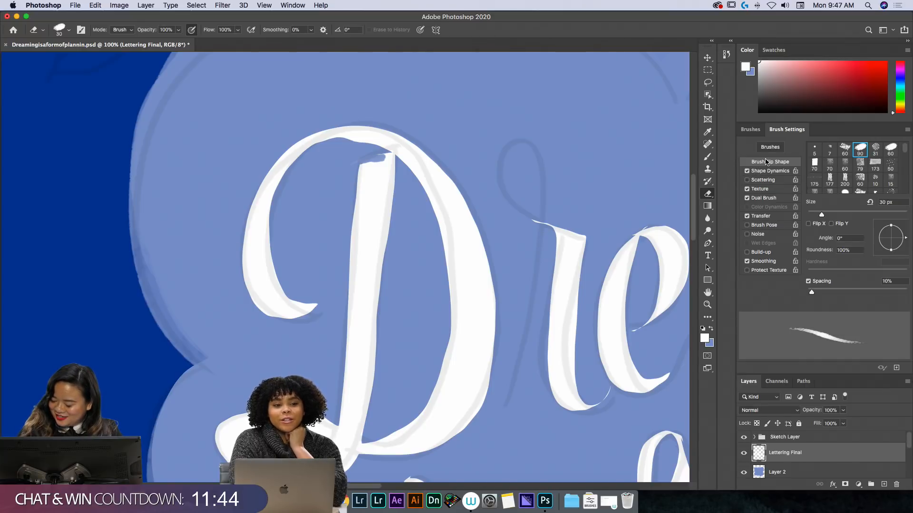
key("bracketleft")
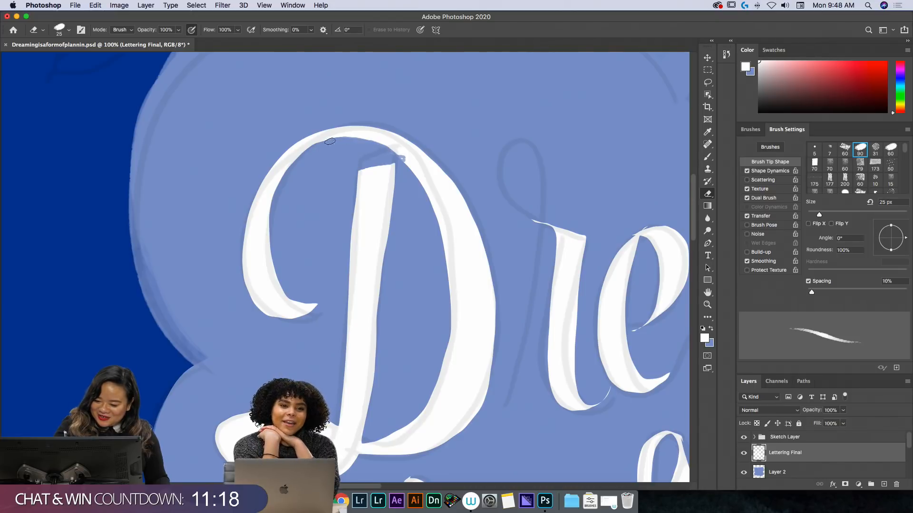
- Thicken the D's top and left curve down to its curled end in white with the 31 px Mr. Natural brush
key("b")
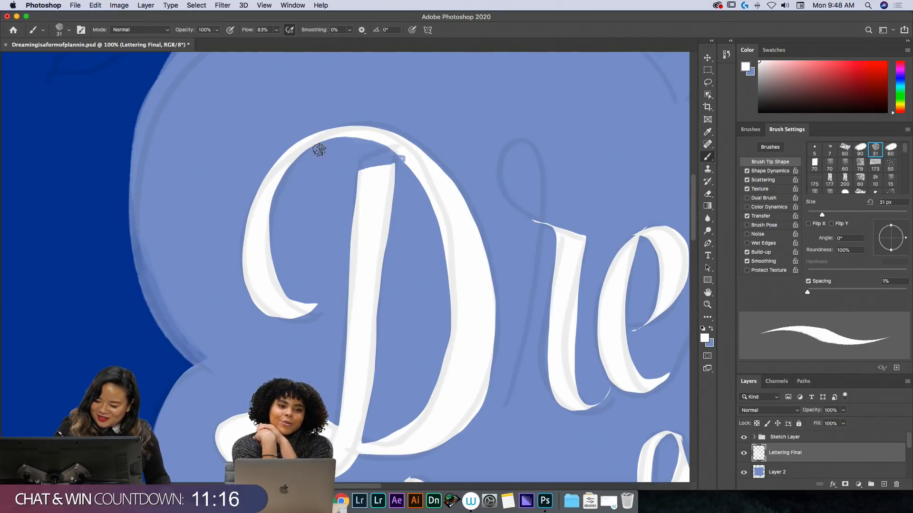
left_click_drag(322, 142, 274, 254)
mouse_move(354, 137)
left_mouse_down()
mouse_move(296, 169)
mouse_move(270, 239)
mouse_move(294, 306)
left_mouse_up()
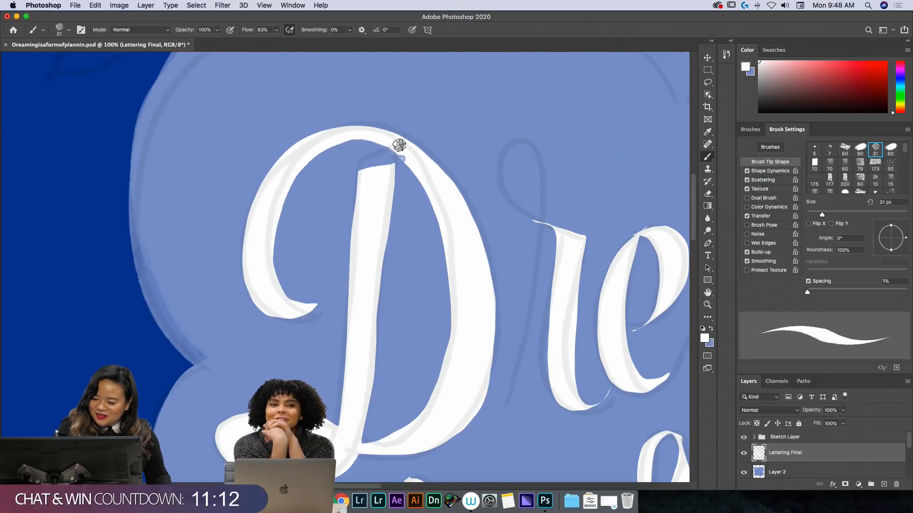
mouse_move(336, 128)
left_mouse_down()
mouse_move(296, 144)
mouse_move(252, 202)
mouse_move(245, 278)
mouse_move(274, 314)
mouse_move(314, 301)
left_mouse_up()
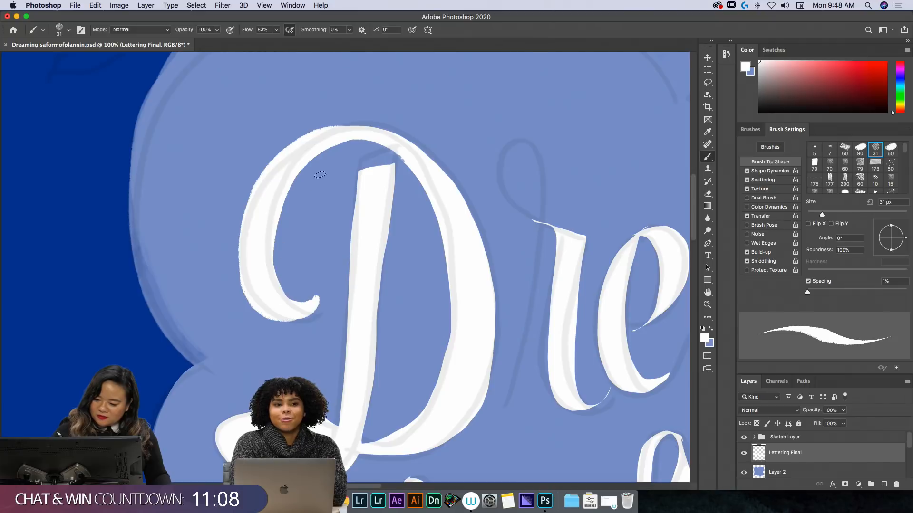
- Switch to the Eraser tool, expand the Erasers folder in the megapack brush set and choose Kyle's Eraser - Square
key("e")
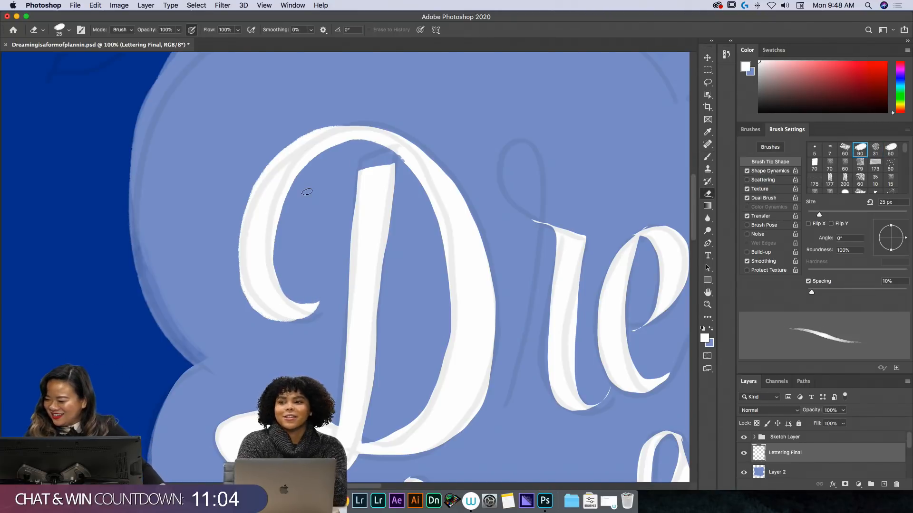
left_click(753, 129)
left_click_drag(908, 194, 903, 202)
left_click(741, 246)
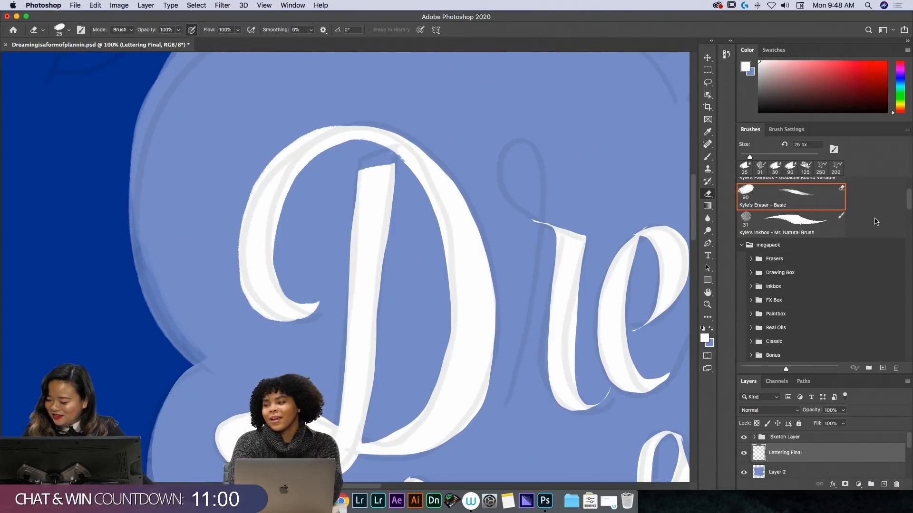
left_click(807, 263)
left_click(749, 260)
left_click_drag(908, 209, 905, 221)
left_click(826, 279)
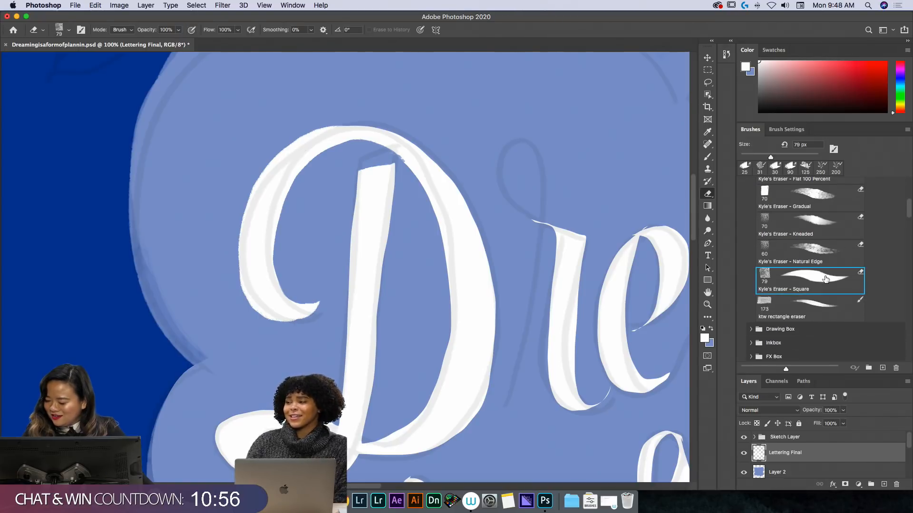
- Try Kyle's Eraser - Natural Edge on the inside of the D's left curve, undo the stroke and sample the ktw rectangle eraser
left_click(831, 248)
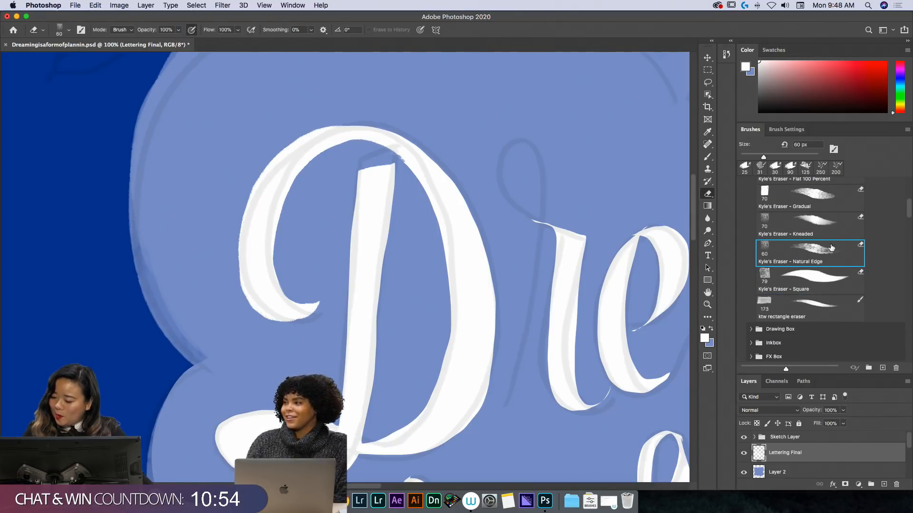
mouse_move(329, 162)
left_mouse_down()
mouse_move(286, 212)
mouse_move(282, 267)
left_mouse_up()
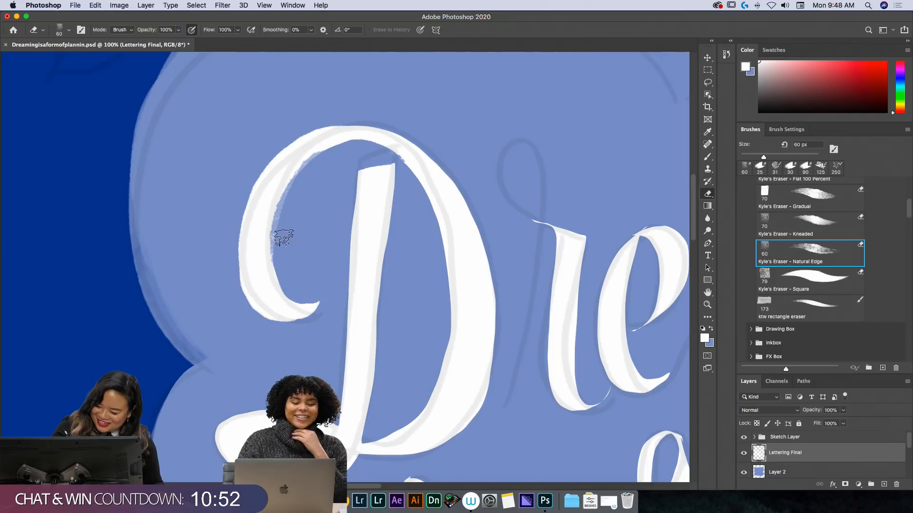
key("super+z")
left_click(813, 303)
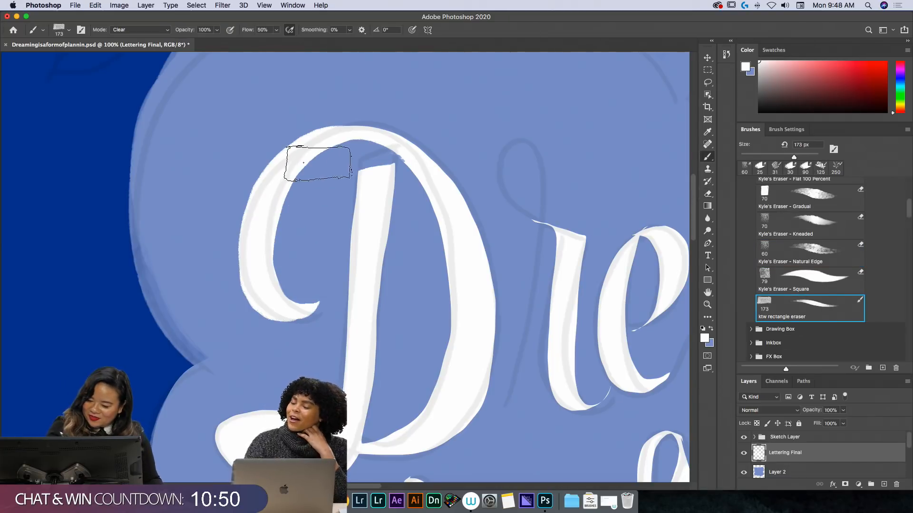
- Trim the inner edge of the D's left curve with Kyle's Eraser - Gradual at 70 px
left_click(811, 206)
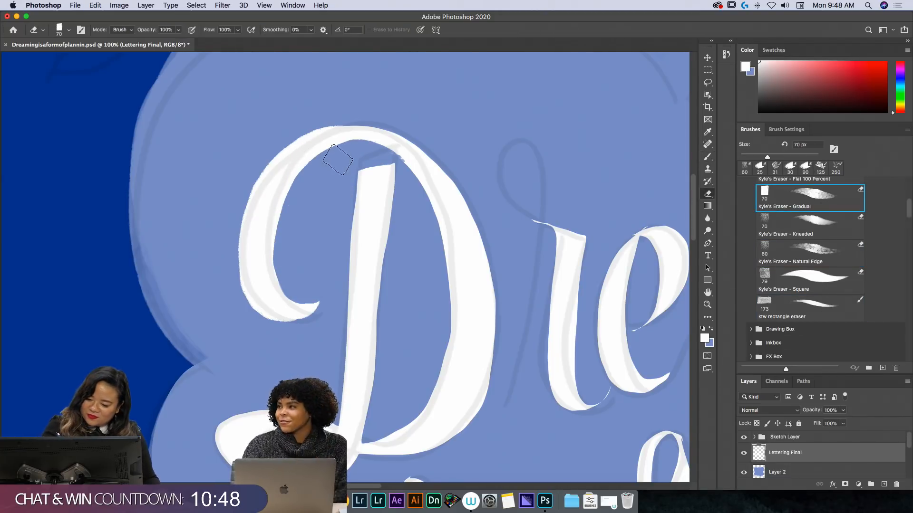
left_click_drag(288, 201, 298, 220)
mouse_move(322, 165)
left_mouse_down()
mouse_move(283, 261)
mouse_move(289, 275)
left_mouse_up()
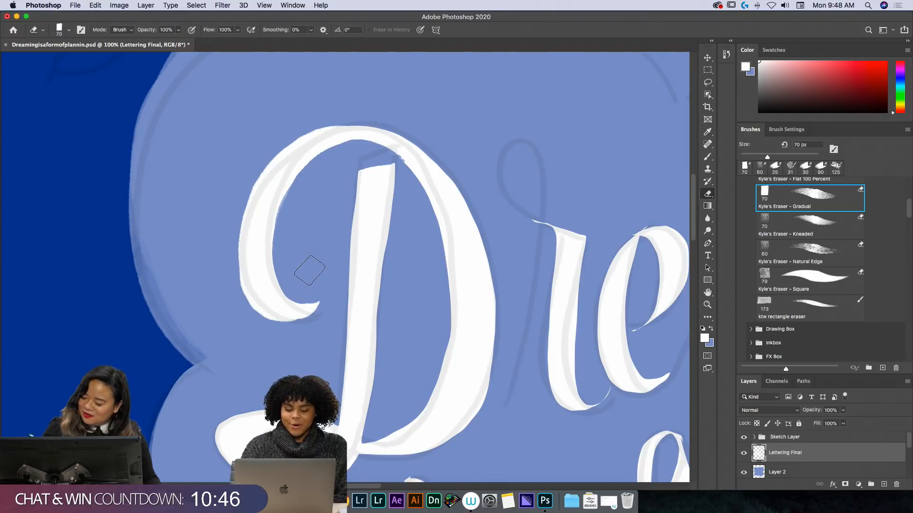
- Collapse the Erasers folder and look through the brush presets and megapack folders for another eraser tip
scroll(909, 212, "up", 3)
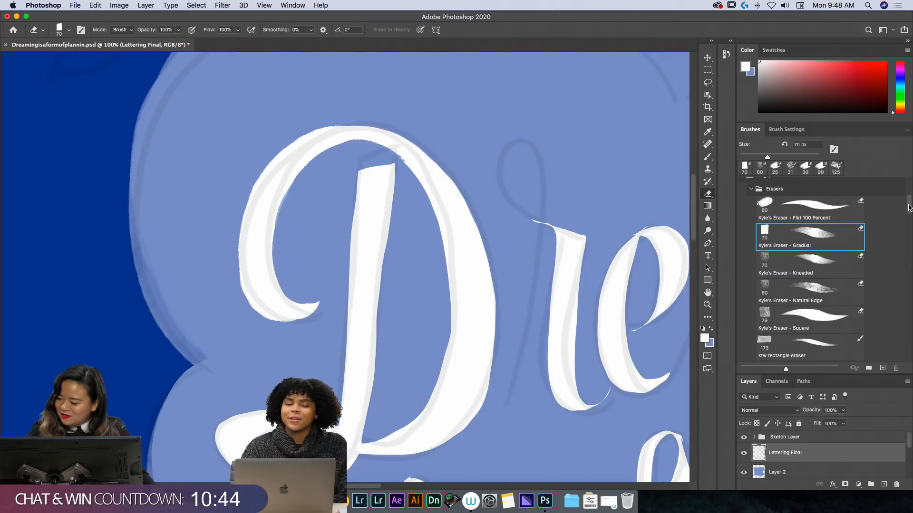
left_click(750, 220)
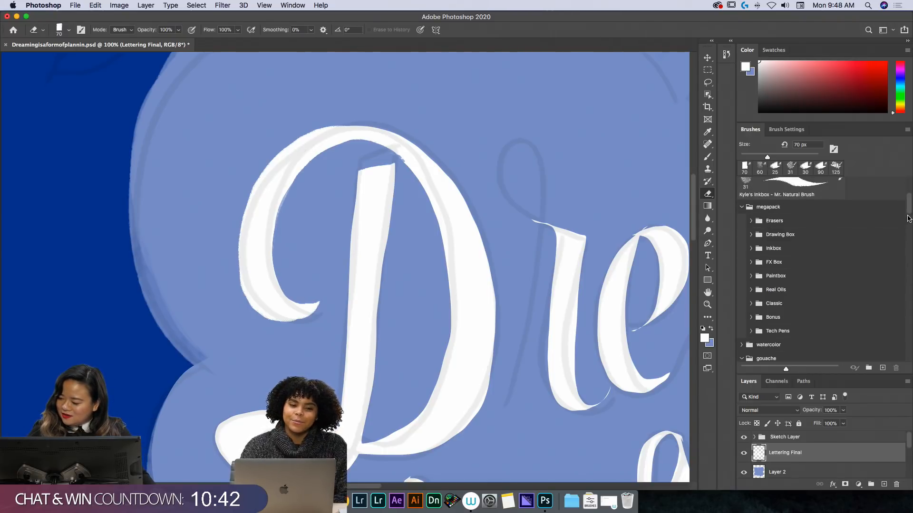
scroll(909, 219, "down", 1)
scroll(908, 216, "up", 3)
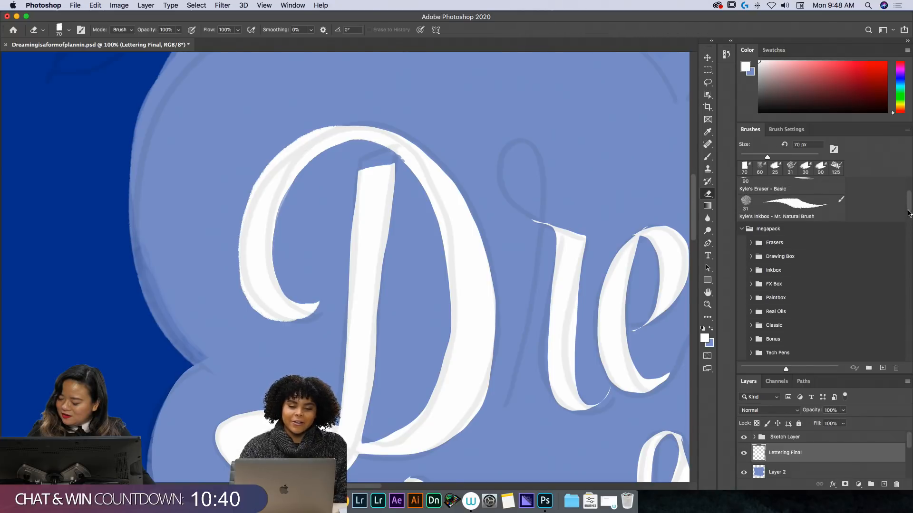
scroll(906, 209, "down", 3)
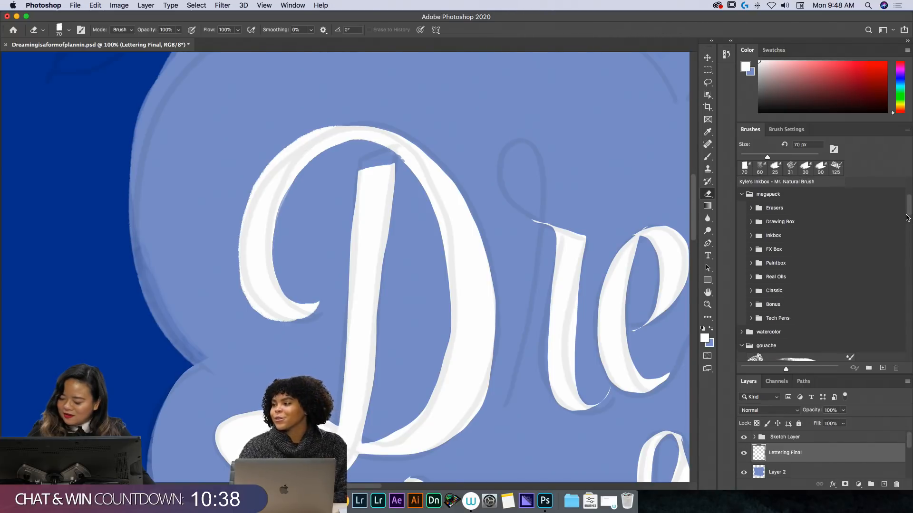
scroll(904, 218, "down", 2)
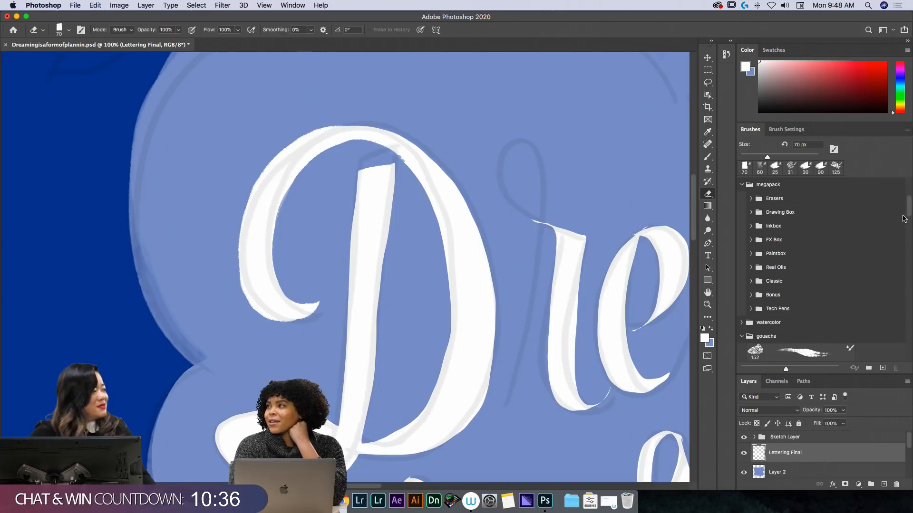
scroll(902, 219, "up", 5)
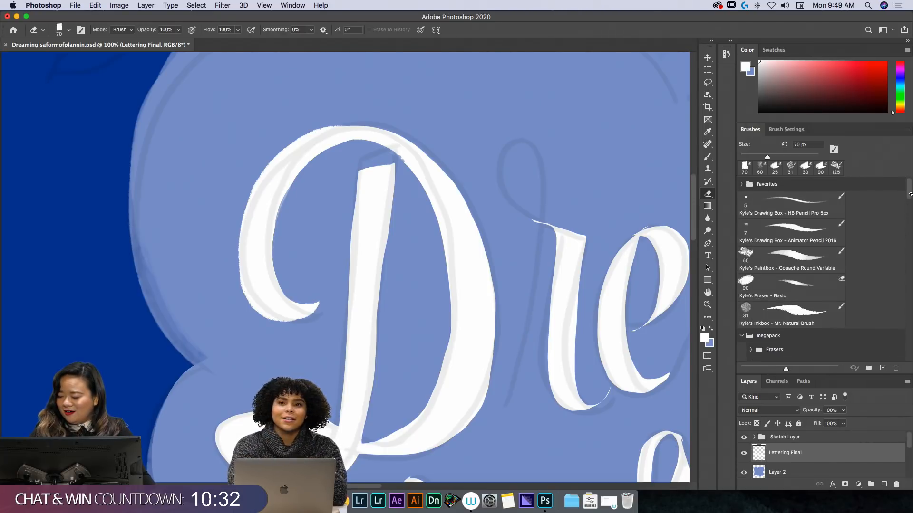
scroll(906, 198, "down", 2)
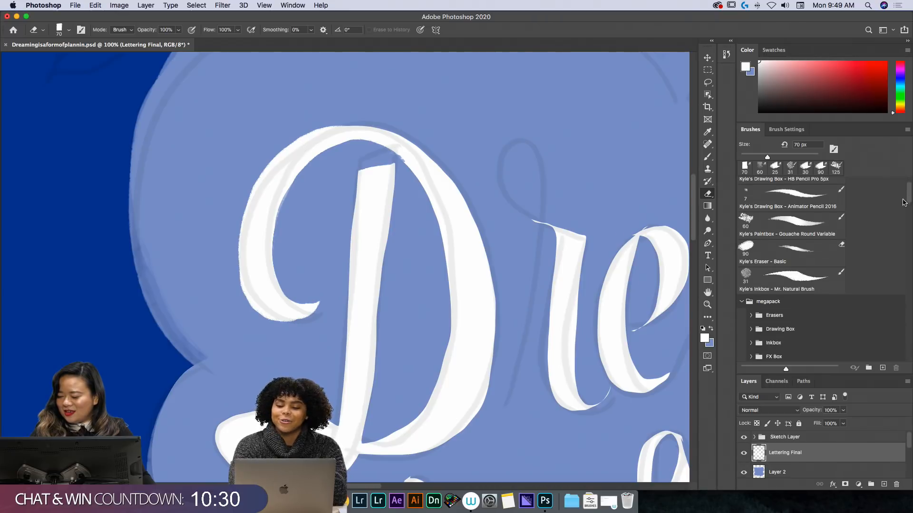
- Choose the hard 20 px brush tip for the eraser and clean the inner edge and tip of the D's left curl
left_click(792, 129)
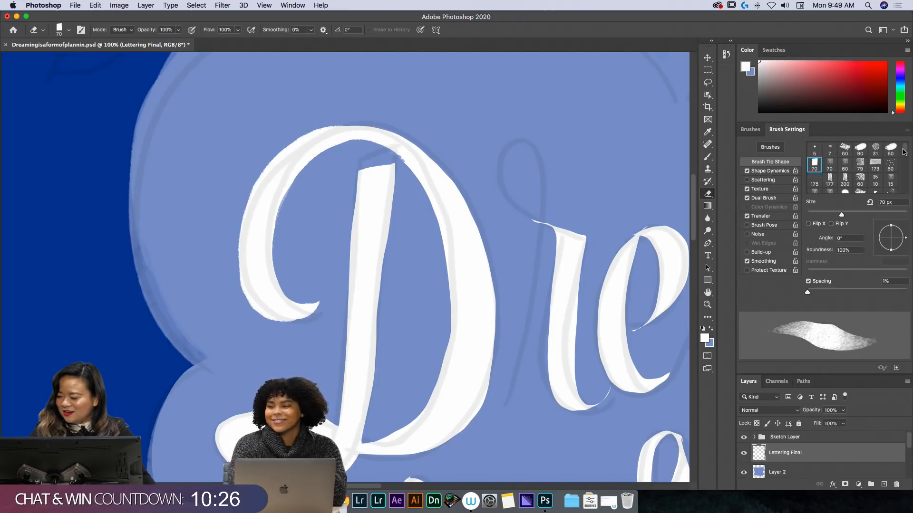
left_click(844, 192)
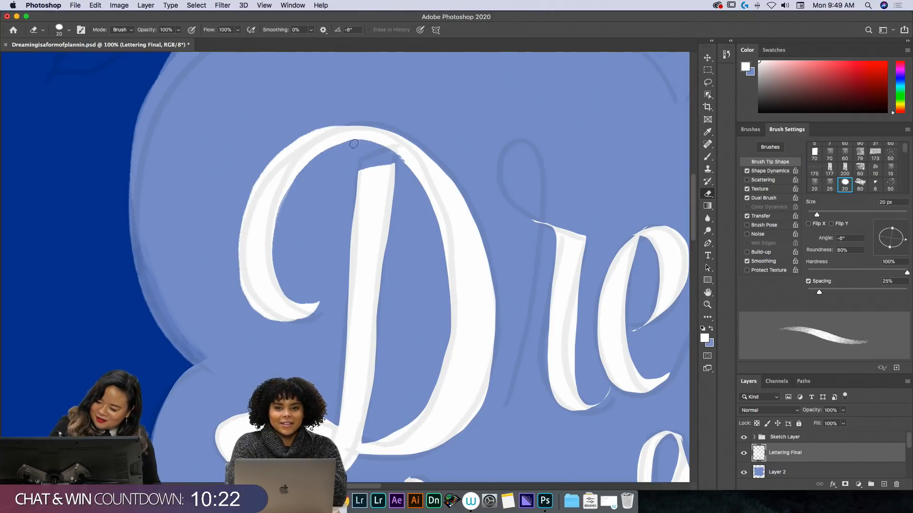
left_click_drag(297, 178, 279, 264)
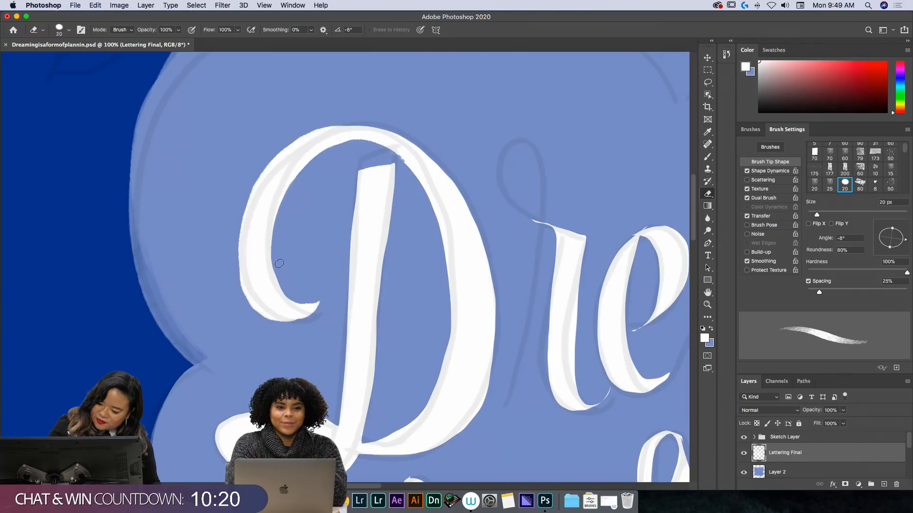
left_click_drag(300, 302, 312, 308)
- Extend the tip of the D's left curl in white with Kyle's Paintbox - Gouache Round Variable at 60 px, and return to the Eraser tool
key("b")
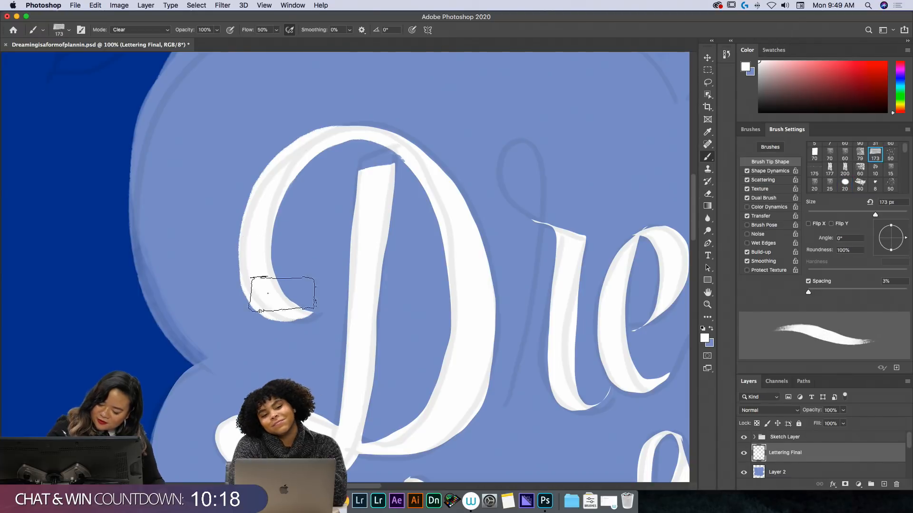
left_click(751, 130)
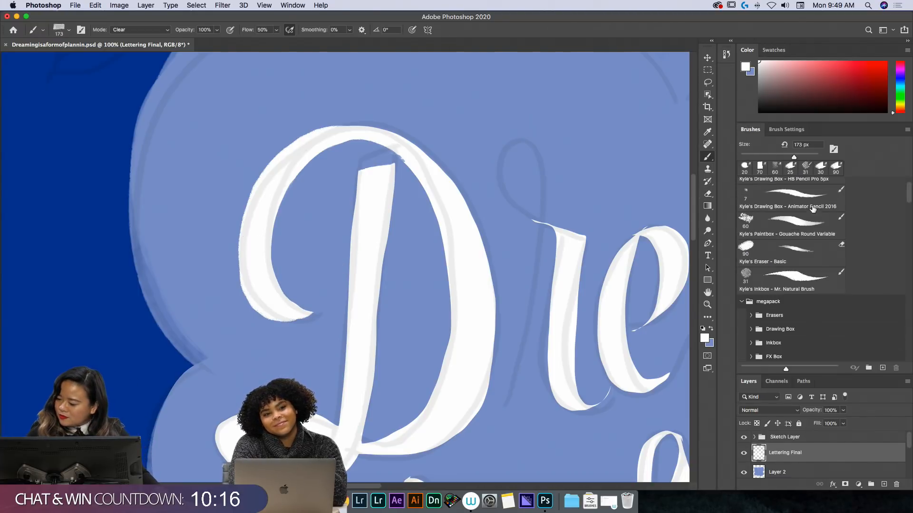
left_click(814, 228)
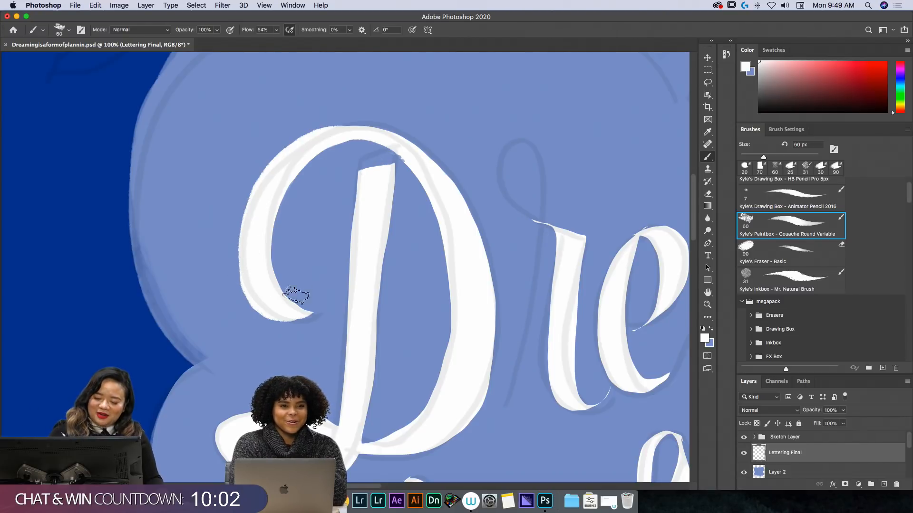
key("e")
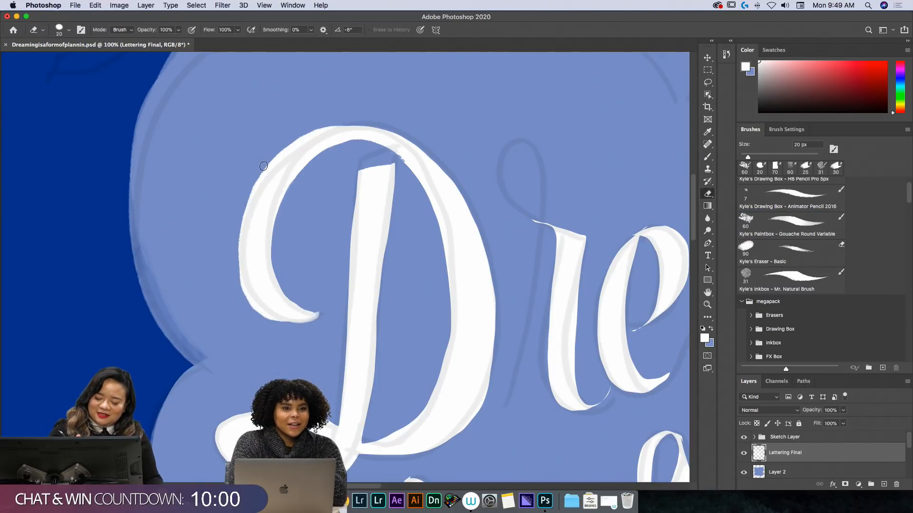
- Smooth the outer edge of the D's left curve, from its lower bend up to the top arch, with the hard 20 px eraser
mouse_move(262, 167)
left_mouse_down()
mouse_move(238, 231)
mouse_move(270, 326)
mouse_move(236, 282)
mouse_move(250, 307)
mouse_move(235, 244)
mouse_move(242, 285)
mouse_move(297, 333)
mouse_move(240, 286)
mouse_move(298, 327)
mouse_move(263, 313)
mouse_move(242, 284)
left_mouse_up()
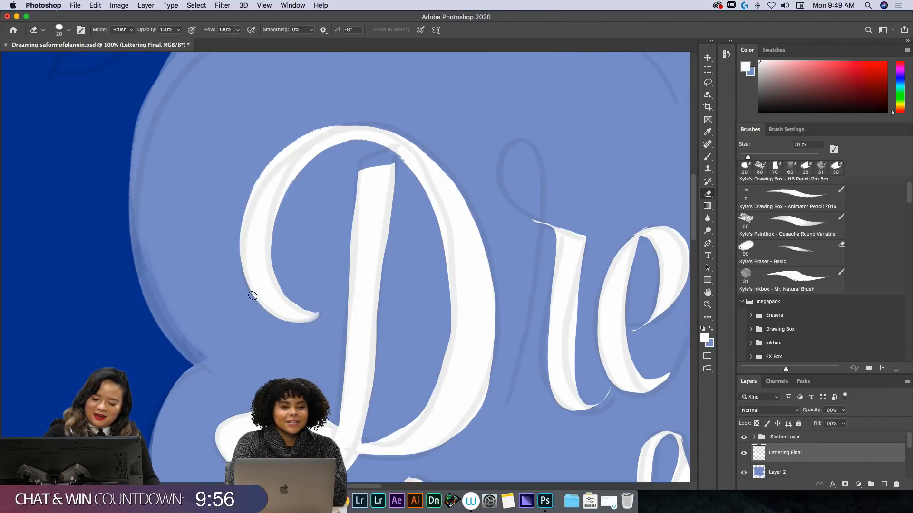
key("b")
key("e")
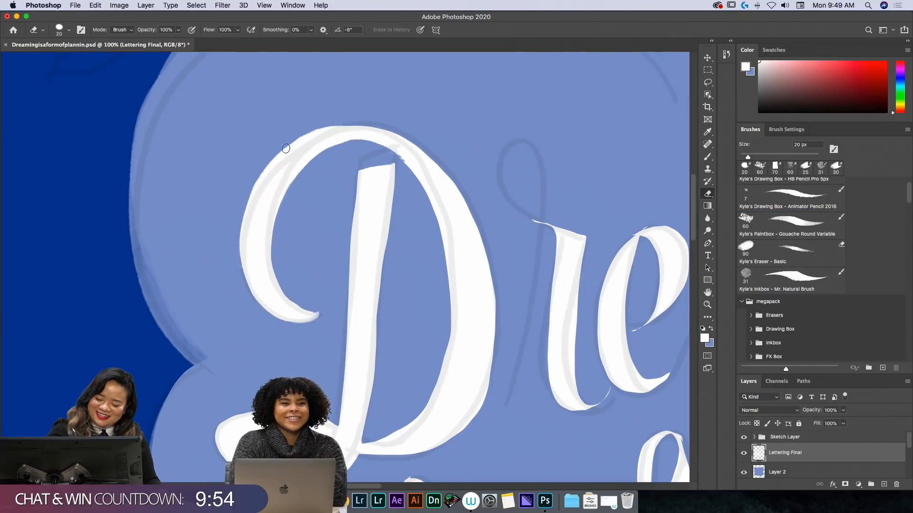
mouse_move(285, 149)
left_mouse_down()
mouse_move(387, 112)
mouse_move(308, 136)
mouse_move(259, 167)
mouse_move(369, 120)
mouse_move(269, 153)
mouse_move(355, 117)
left_mouse_up()
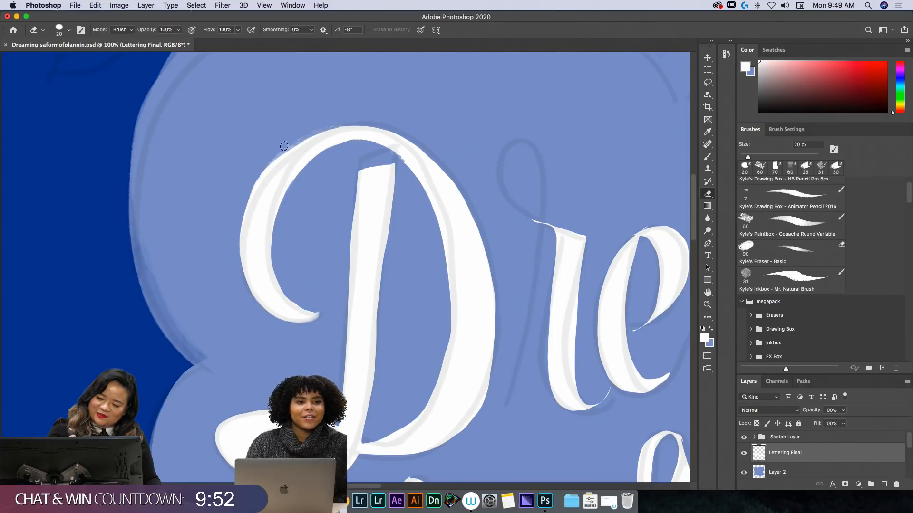
left_click_drag(260, 168, 331, 127)
left_click_drag(284, 149, 350, 121)
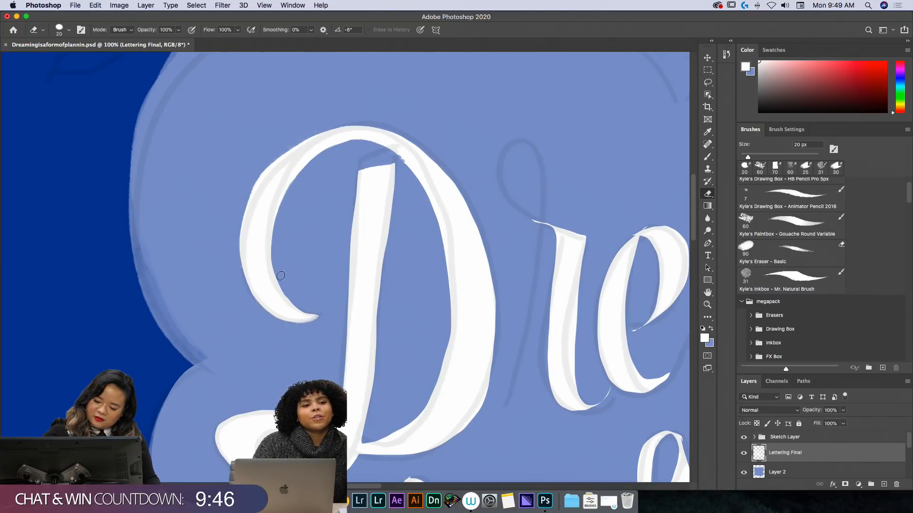
mouse_move(247, 205)
left_mouse_down()
mouse_move(303, 138)
mouse_move(291, 142)
left_mouse_up()
mouse_move(259, 179)
left_mouse_down()
mouse_move(312, 131)
mouse_move(255, 180)
left_mouse_up()
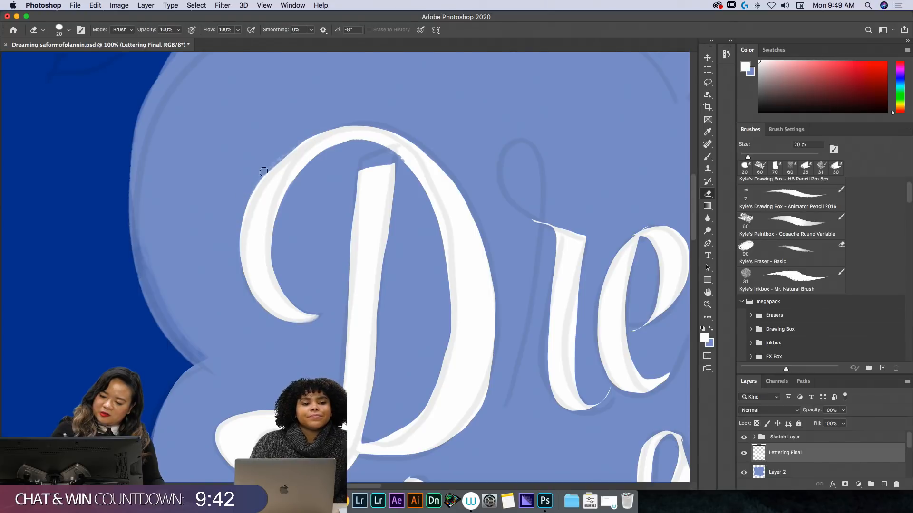
- Trim the inner edge of the D's top arch with the 20 px eraser and thicken its outer right edge in white with Gouache Round Variable at 60 px
key("b")
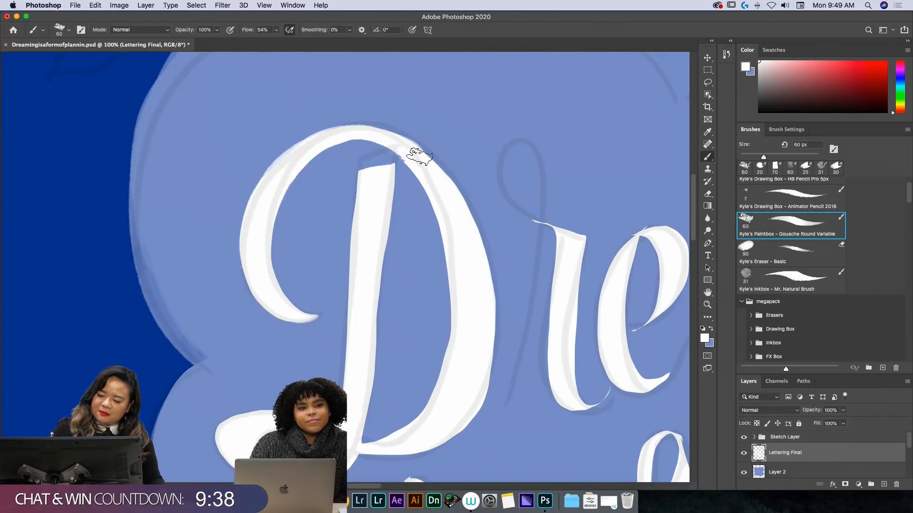
key("e")
left_click_drag(396, 157, 408, 170)
mouse_move(409, 169)
left_mouse_down()
mouse_move(391, 149)
mouse_move(343, 145)
mouse_move(321, 155)
mouse_move(291, 185)
left_mouse_up()
mouse_move(359, 140)
left_mouse_down()
mouse_move(317, 152)
mouse_move(279, 235)
left_mouse_up()
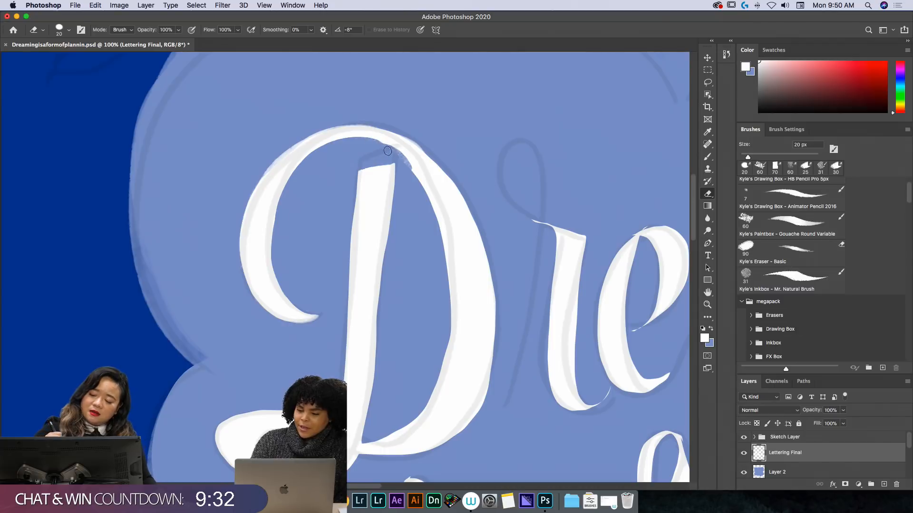
mouse_move(371, 144)
left_mouse_down()
mouse_move(397, 154)
mouse_move(420, 186)
left_mouse_up()
mouse_move(368, 142)
left_mouse_down()
mouse_move(387, 138)
mouse_move(434, 209)
left_mouse_up()
key("b")
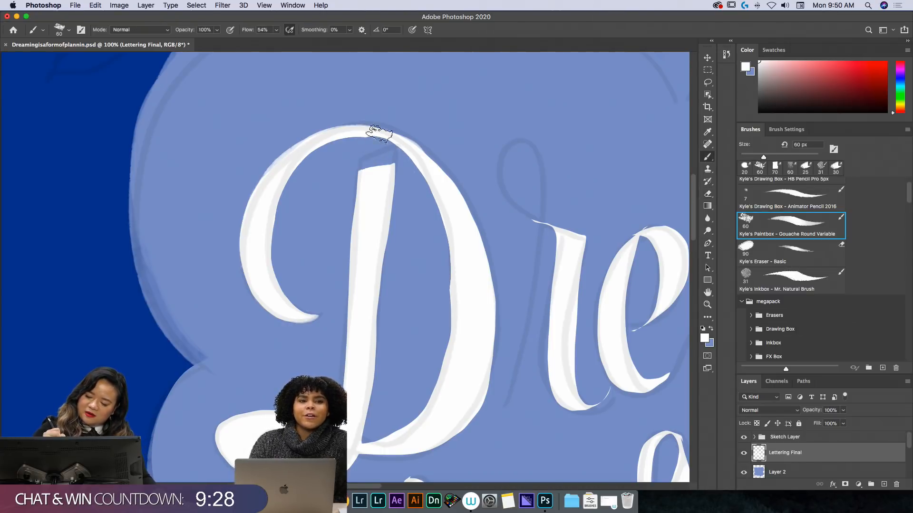
mouse_move(355, 128)
left_mouse_down()
mouse_move(408, 141)
mouse_move(442, 172)
mouse_move(470, 213)
mouse_move(488, 272)
mouse_move(493, 333)
mouse_move(482, 384)
mouse_move(420, 413)
left_mouse_up()
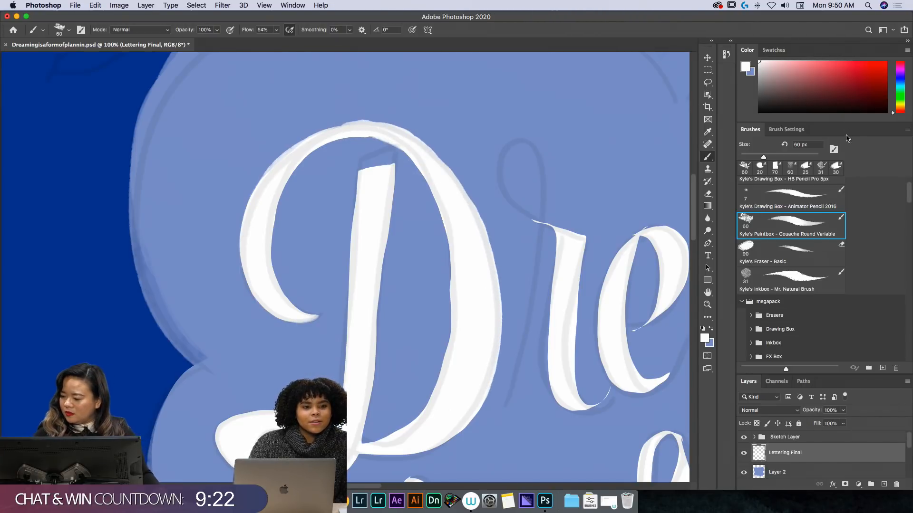
- Rotate the Gouache brush tip to -64° and save it as a new brush preset named as the artist's "Fave", including tool settings
left_click(788, 133)
left_click_drag(905, 237, 897, 250)
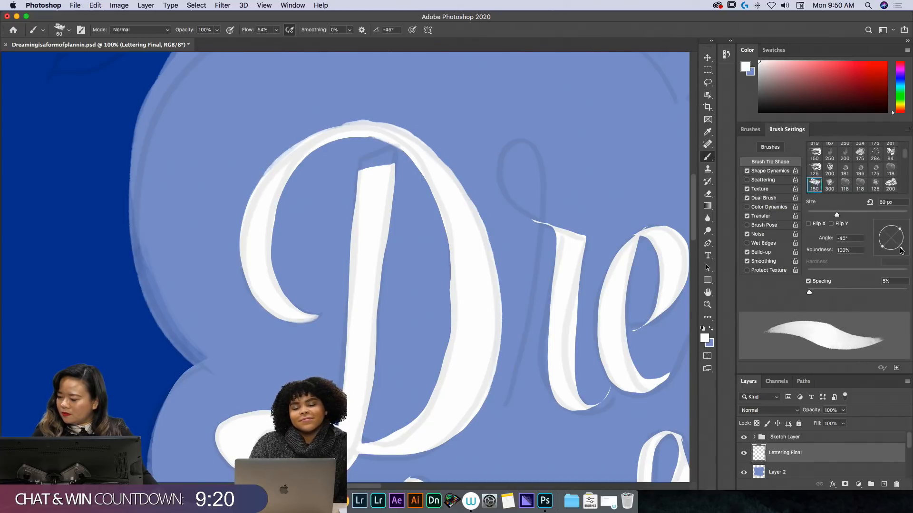
left_click(906, 129)
left_click(869, 134)
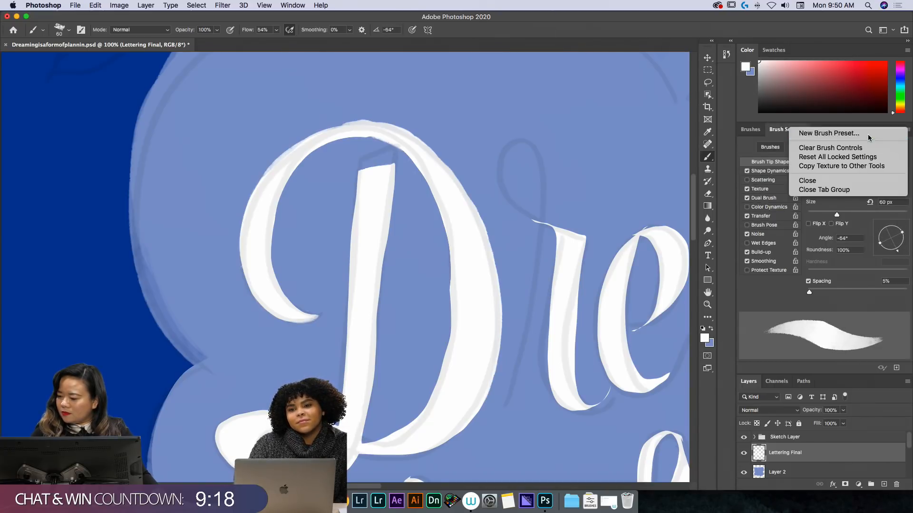
type("A")
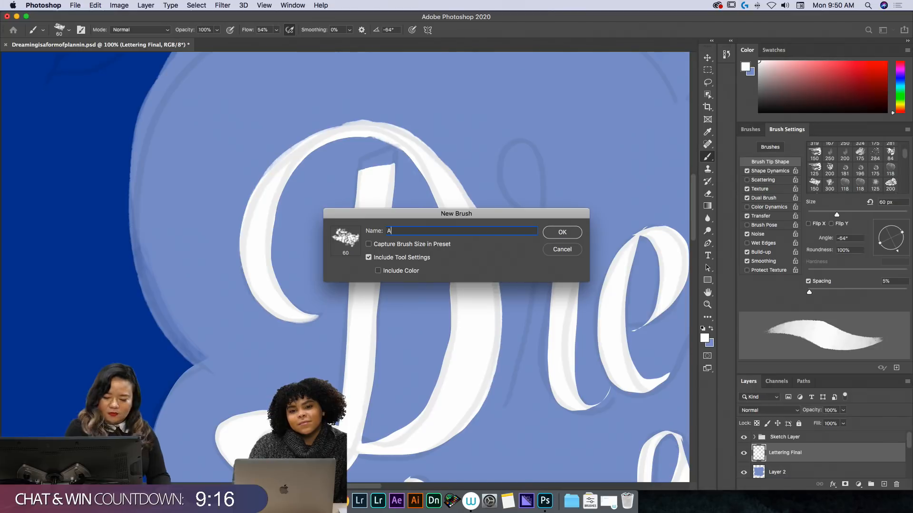
type("nn's Fave")
key("Return")
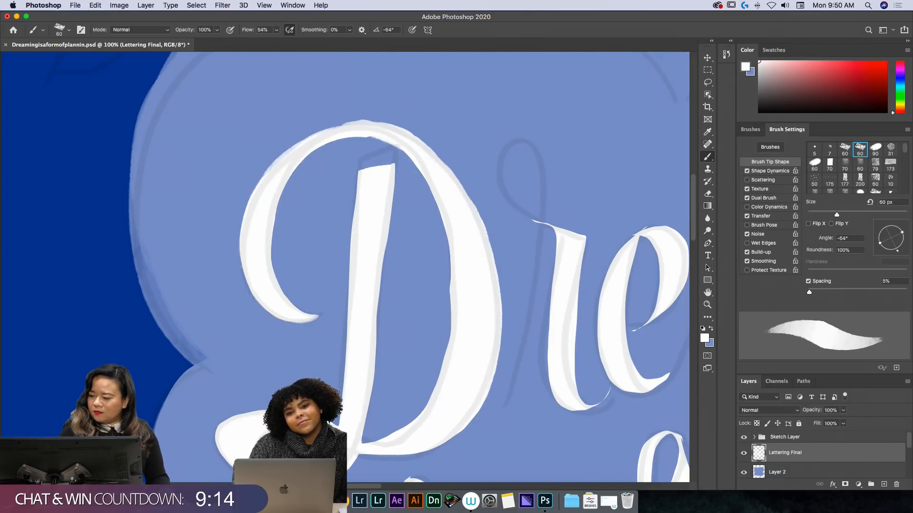
left_click(761, 129)
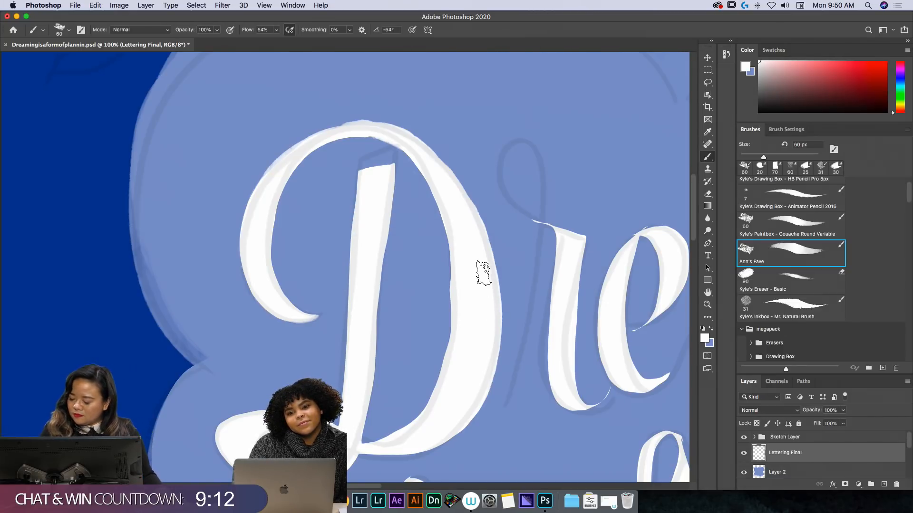
- Trim the lower inner edge of the D's right bowl with the 20 px eraser
key("e")
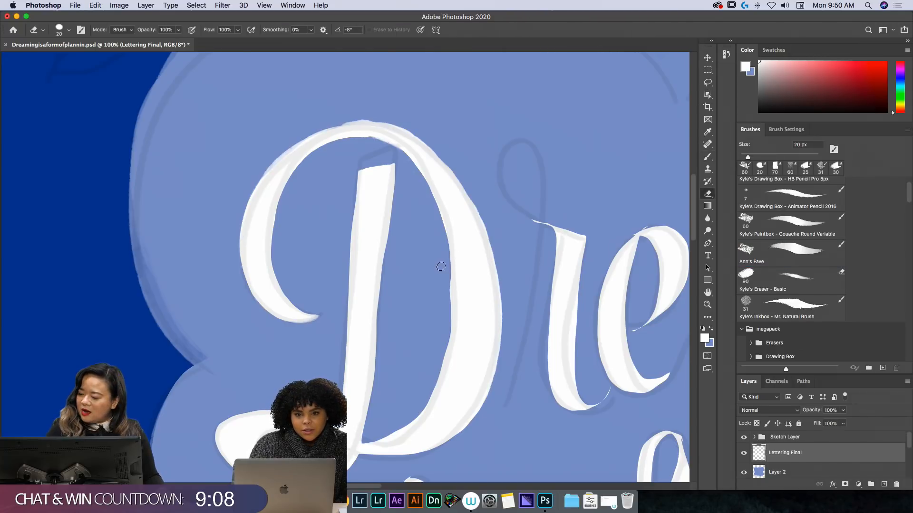
mouse_move(440, 264)
left_mouse_down()
mouse_move(446, 309)
mouse_move(444, 267)
mouse_move(449, 286)
mouse_move(444, 257)
mouse_move(440, 361)
mouse_move(422, 406)
mouse_move(373, 435)
mouse_move(397, 430)
left_mouse_up()
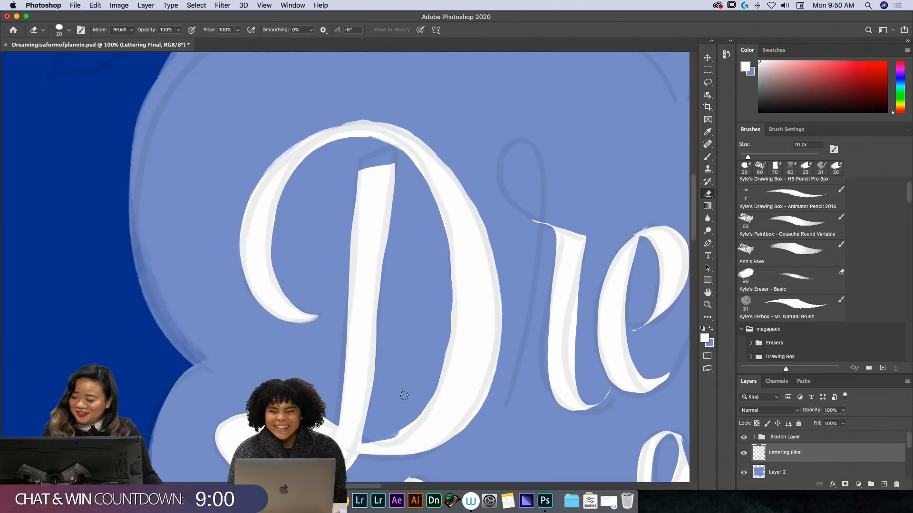
- Trim the D's outer top edge with the eraser and rebuild its outer right curve in white with Kyle's Inkbox - Mr. Natural Brush at 31 px
scroll(910, 194, "up", 1)
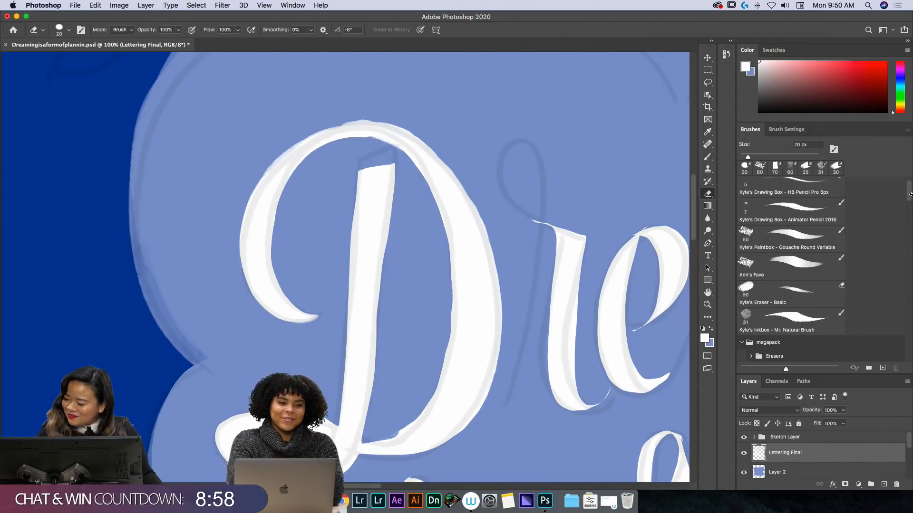
scroll(808, 266, "down", 2)
left_click(789, 303)
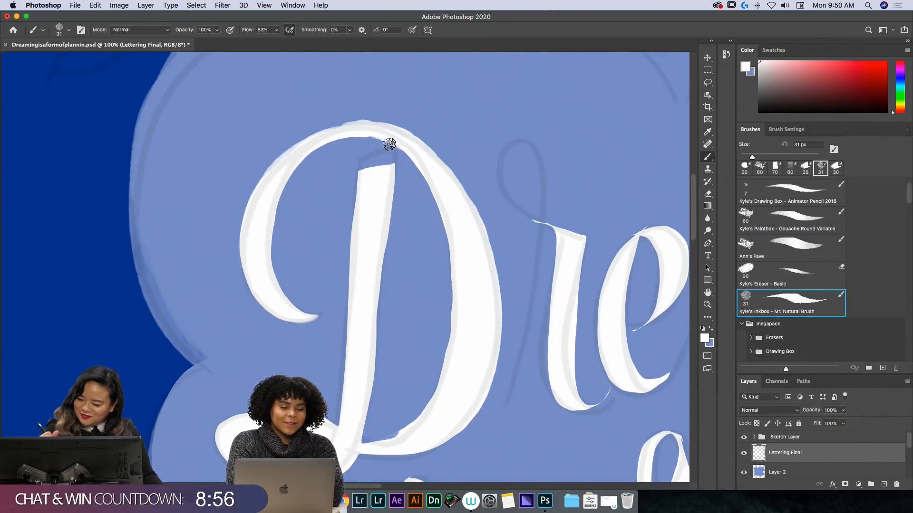
key("e")
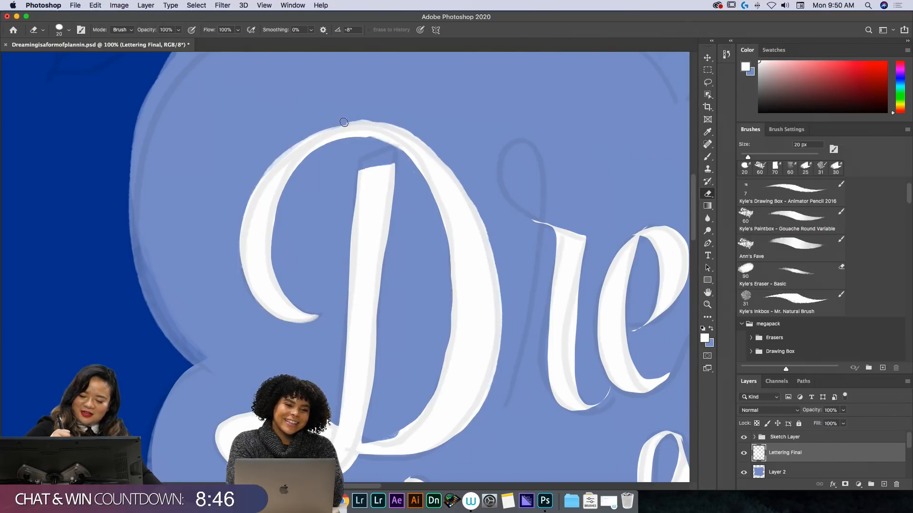
mouse_move(344, 122)
left_mouse_down()
mouse_move(404, 129)
mouse_move(438, 153)
left_mouse_up()
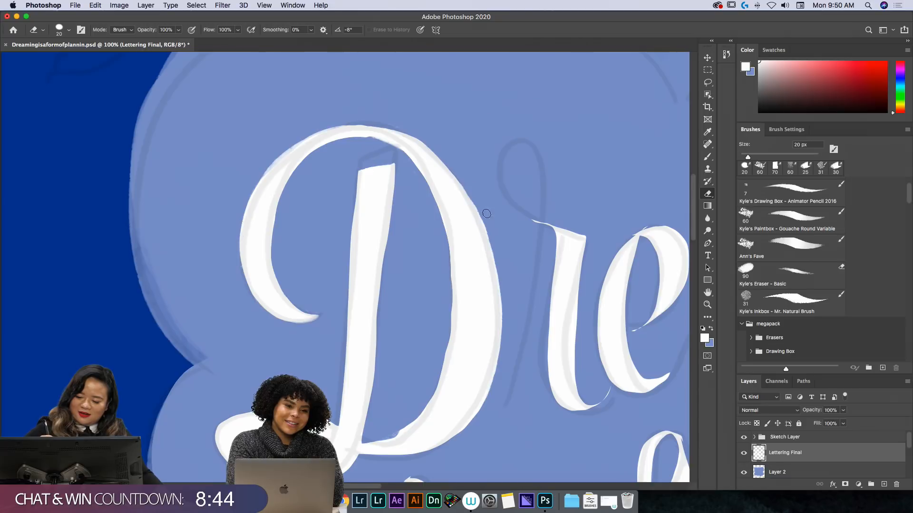
key("b")
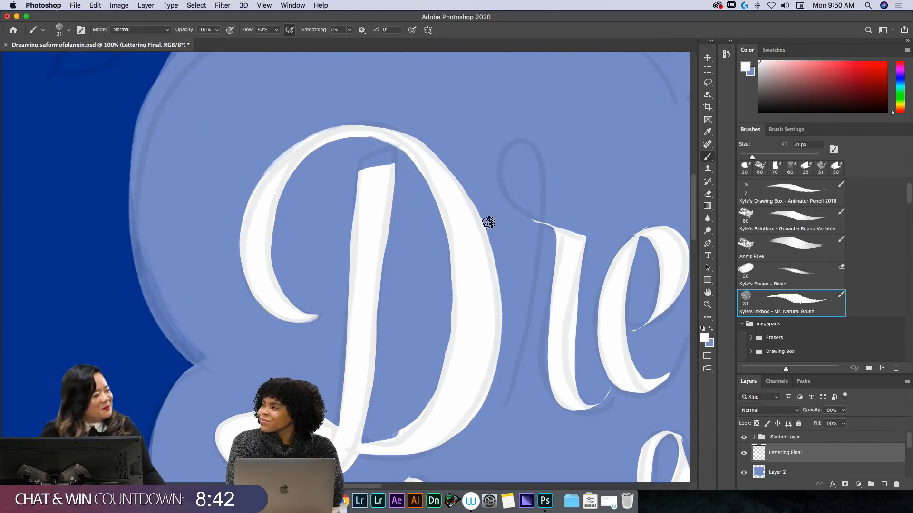
mouse_move(417, 146)
left_mouse_down()
mouse_move(470, 209)
mouse_move(488, 254)
mouse_move(497, 293)
mouse_move(492, 367)
mouse_move(464, 424)
mouse_move(436, 446)
mouse_move(394, 449)
mouse_move(324, 411)
left_mouse_up()
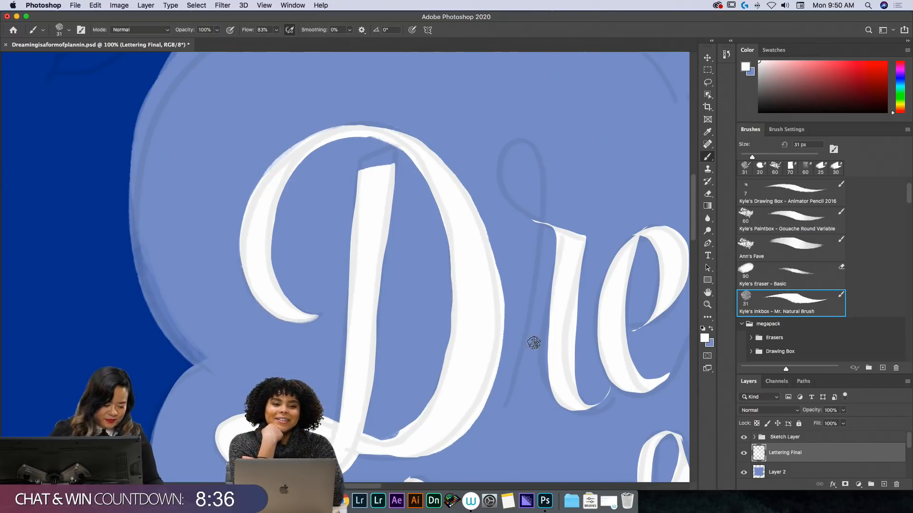
- Erase along the whole inner edge of the D's bowl, from its junction with the stem's base to the top arch, at 20 px
key("space")
left_click_drag(560, 312, 553, 201)
key("r")
left_click_drag(592, 242, 255, 275)
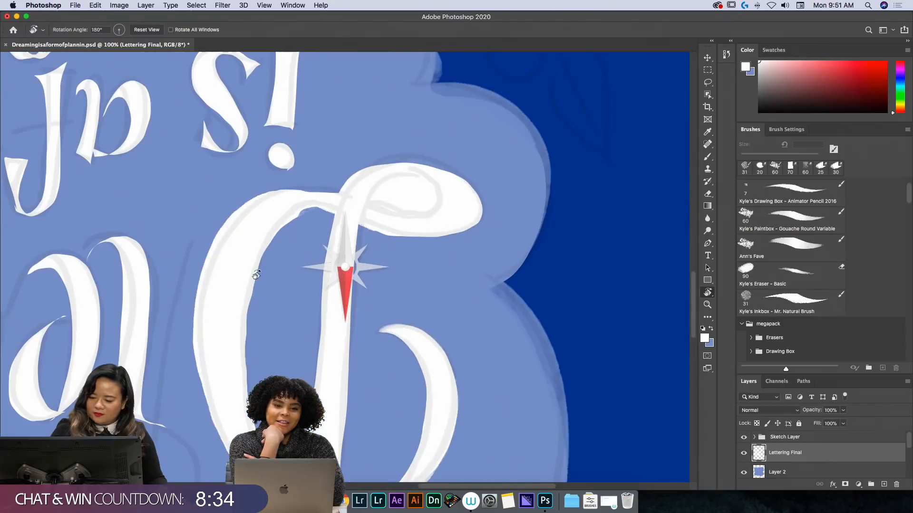
key("space")
mouse_move(463, 260)
left_mouse_down()
mouse_move(534, 243)
mouse_move(615, 205)
left_mouse_up()
key("e")
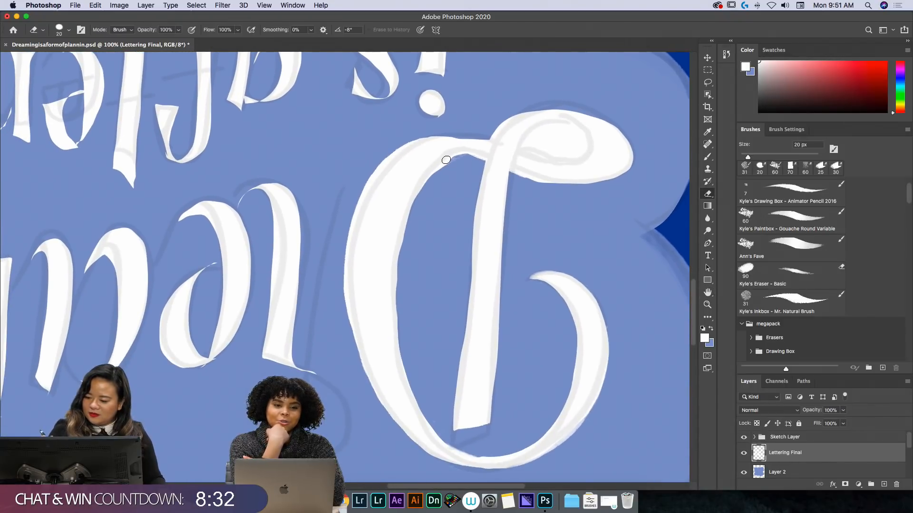
left_click_drag(463, 160, 416, 211)
mouse_move(456, 161)
left_mouse_down()
mouse_move(428, 178)
mouse_move(410, 213)
mouse_move(396, 330)
mouse_move(405, 384)
mouse_move(430, 426)
mouse_move(448, 437)
left_mouse_up()
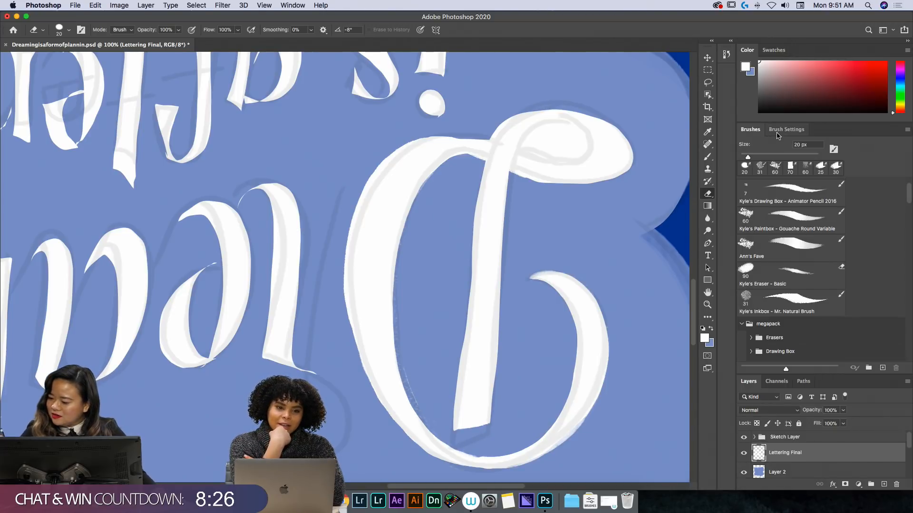
- Look through the brush presets and choose the 5 px HB Pencil tip for the eraser in the brush settings
left_click_drag(909, 197, 909, 186)
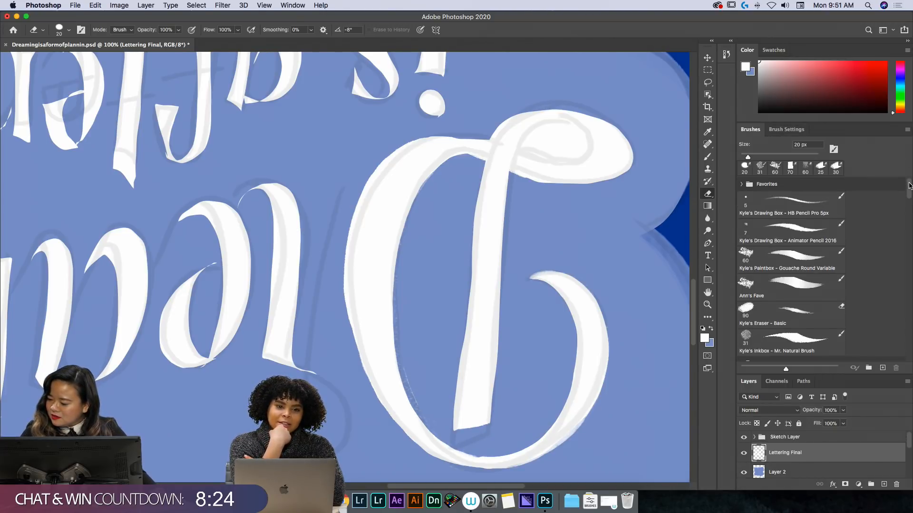
left_click(907, 131)
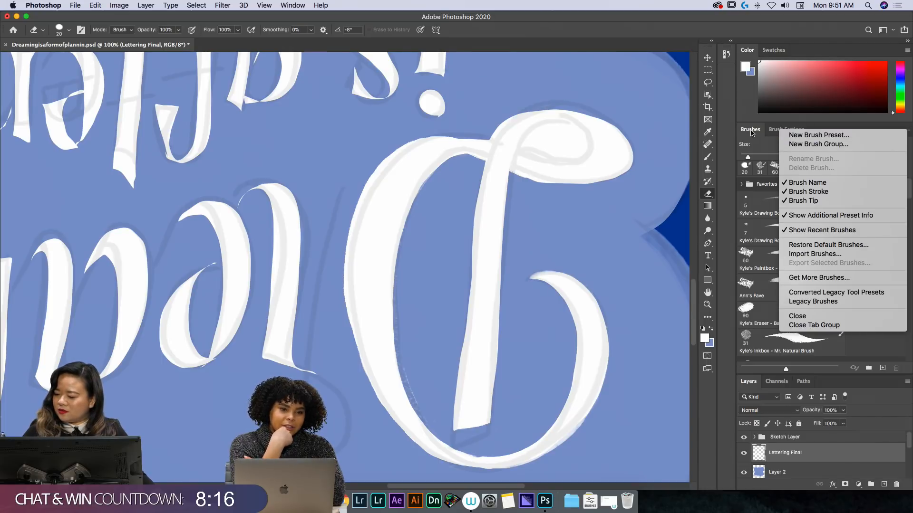
left_click(787, 130)
left_click(785, 131)
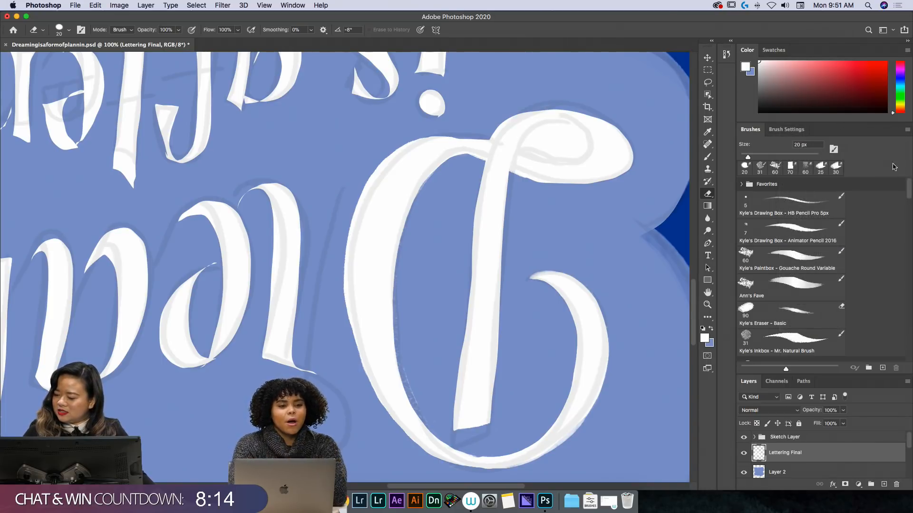
scroll(908, 153, "up", 2)
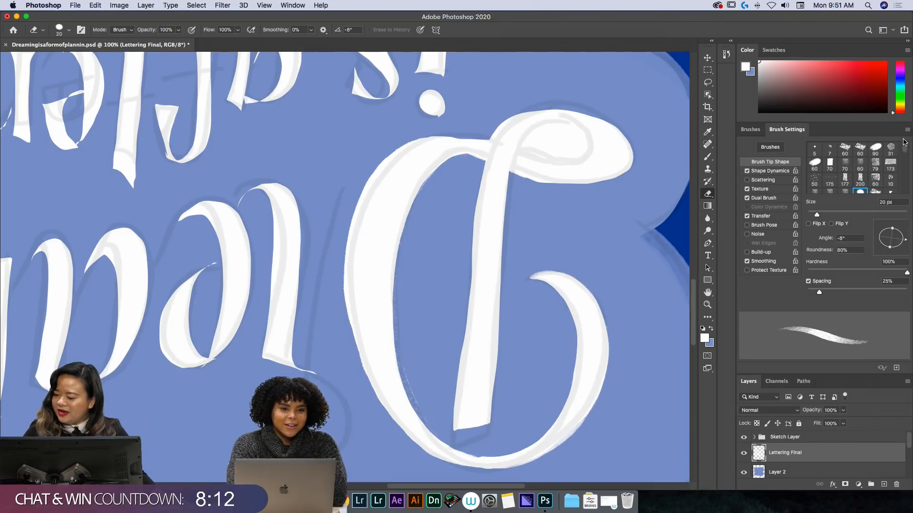
left_click(814, 150)
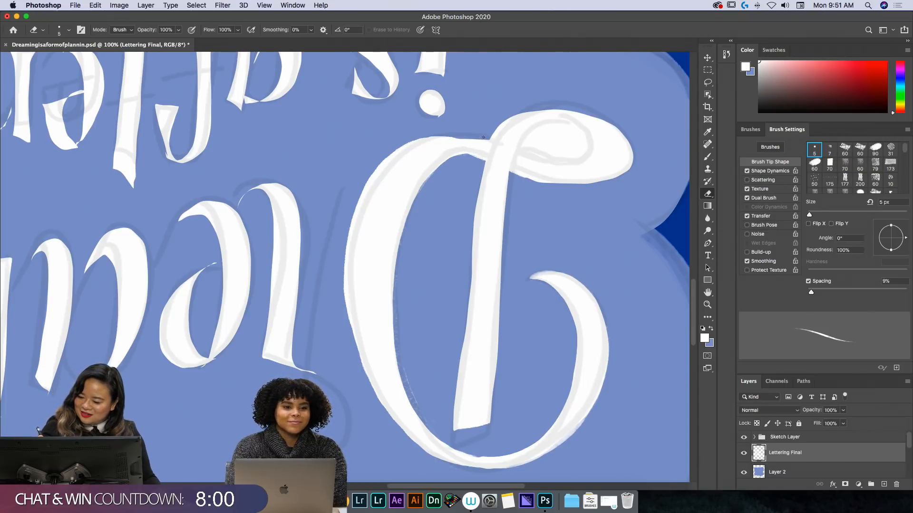
- Enlarge the eraser to 20 px and clean the inner edge of the D's bowl near its junction with the stem's base
key("r")
mouse_move(562, 171)
left_mouse_down()
mouse_move(466, 133)
mouse_move(400, 159)
mouse_move(420, 147)
mouse_move(475, 198)
mouse_move(452, 177)
left_mouse_up()
key("b")
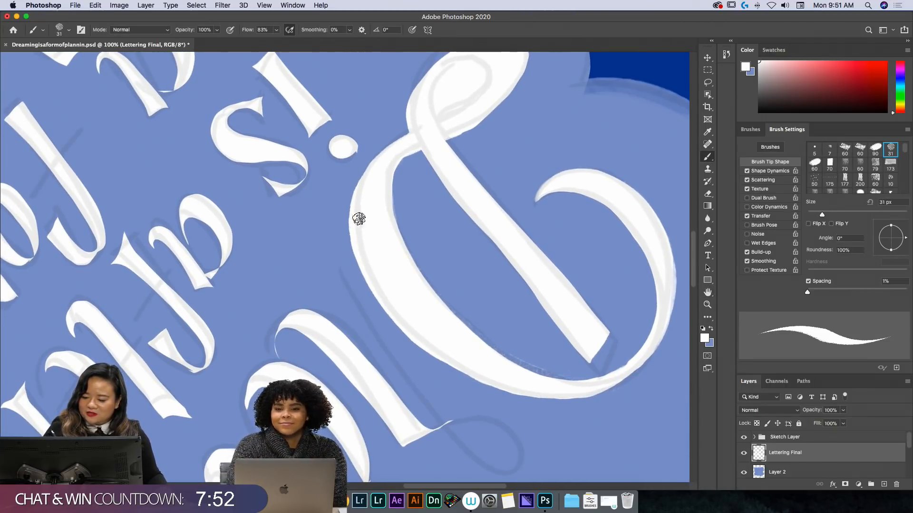
key("e")
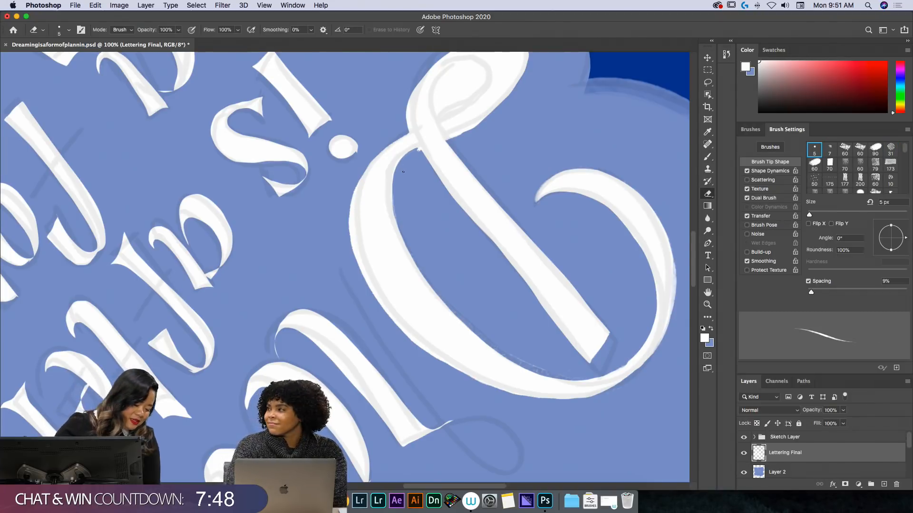
key("]")
key("]")
key("]")
key("]")
key("]")
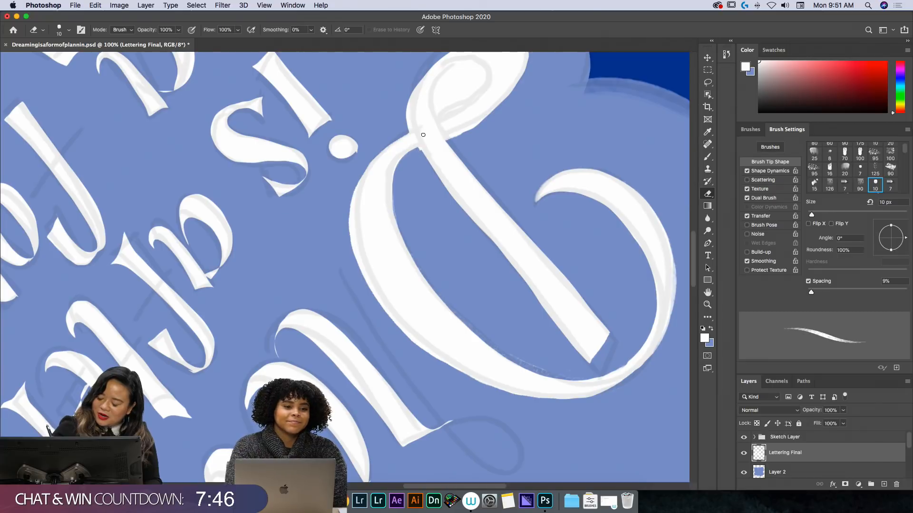
key("]")
key("]")
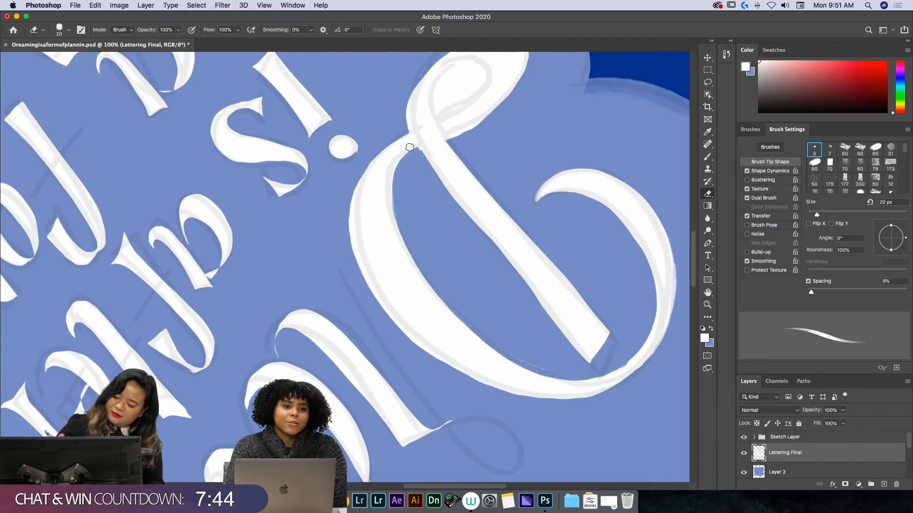
mouse_move(420, 154)
left_mouse_down()
mouse_move(394, 171)
mouse_move(404, 236)
left_mouse_up()
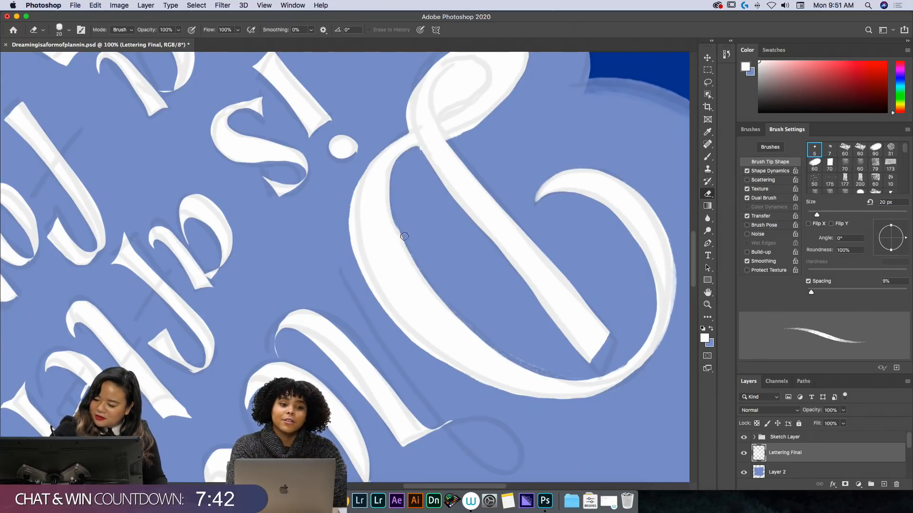
- Clean the inner edge of the D's bowl and erase the join between its stem and base loop with the 20 px eraser
left_click_drag(392, 184, 400, 216)
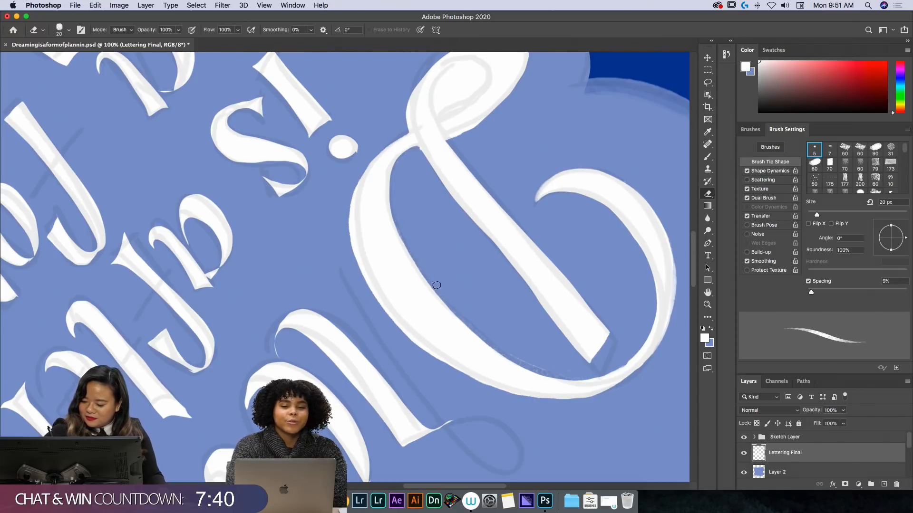
key("r")
mouse_move(569, 191)
left_mouse_down()
mouse_move(572, 173)
mouse_move(461, 138)
left_mouse_up()
key("space")
left_click_drag(379, 155, 419, 309)
key("r")
left_click_drag(556, 238, 556, 180)
mouse_move(415, 222)
left_mouse_down()
mouse_move(405, 248)
mouse_move(416, 214)
mouse_move(392, 290)
mouse_move(402, 249)
left_mouse_up()
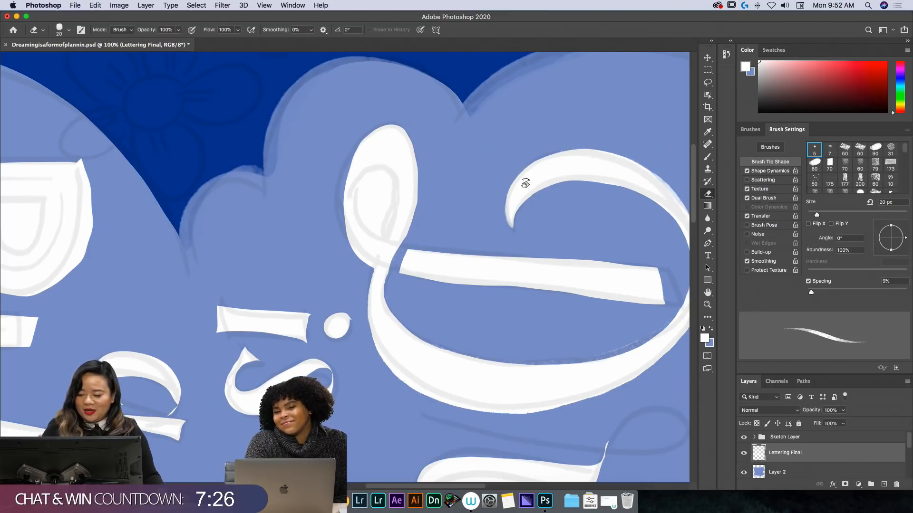
- Thicken and smooth the lower outer edge of the D's base loop in white with the 31 px brush
key("r")
mouse_move(367, 98)
left_mouse_down()
mouse_move(286, 163)
mouse_move(330, 326)
mouse_move(463, 200)
mouse_move(286, 211)
mouse_move(275, 260)
mouse_move(281, 200)
mouse_move(332, 171)
mouse_move(342, 147)
left_mouse_up()
key("e")
key("b")
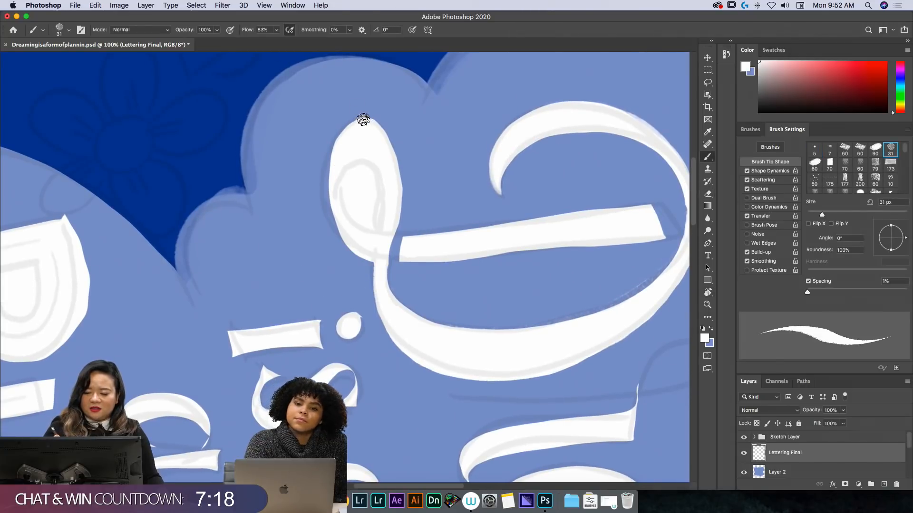
mouse_move(350, 125)
left_mouse_down()
mouse_move(329, 171)
mouse_move(348, 236)
left_mouse_up()
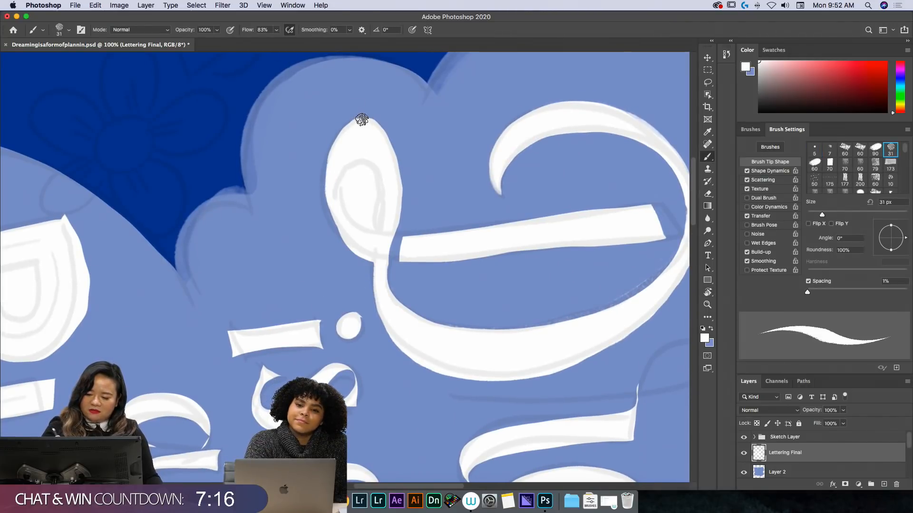
mouse_move(363, 118)
left_mouse_down()
mouse_move(330, 174)
mouse_move(352, 248)
left_mouse_up()
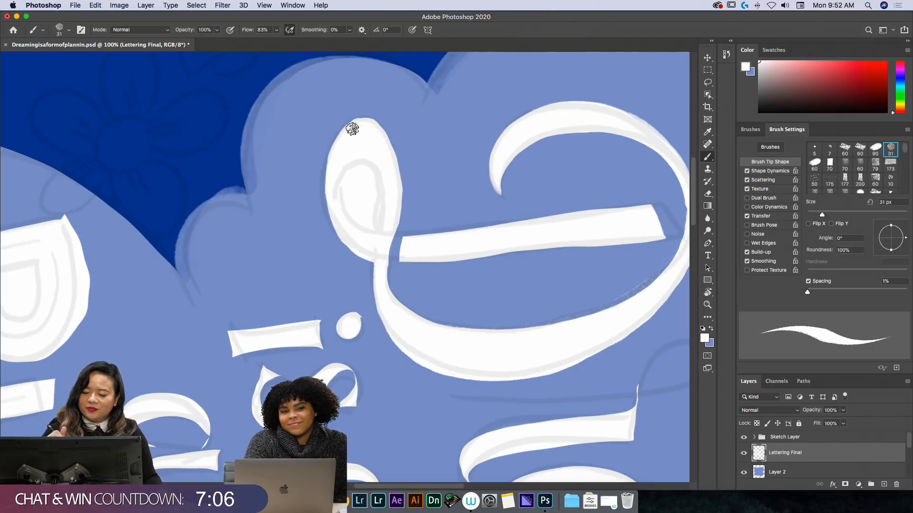
key("r")
left_click_drag(369, 126, 381, 123)
left_click_drag(400, 138, 233, 221)
mouse_move(371, 153)
left_mouse_down()
mouse_move(427, 164)
mouse_move(476, 205)
mouse_move(390, 125)
mouse_move(436, 159)
mouse_move(373, 393)
mouse_move(351, 383)
mouse_move(362, 375)
left_mouse_up()
key("b")
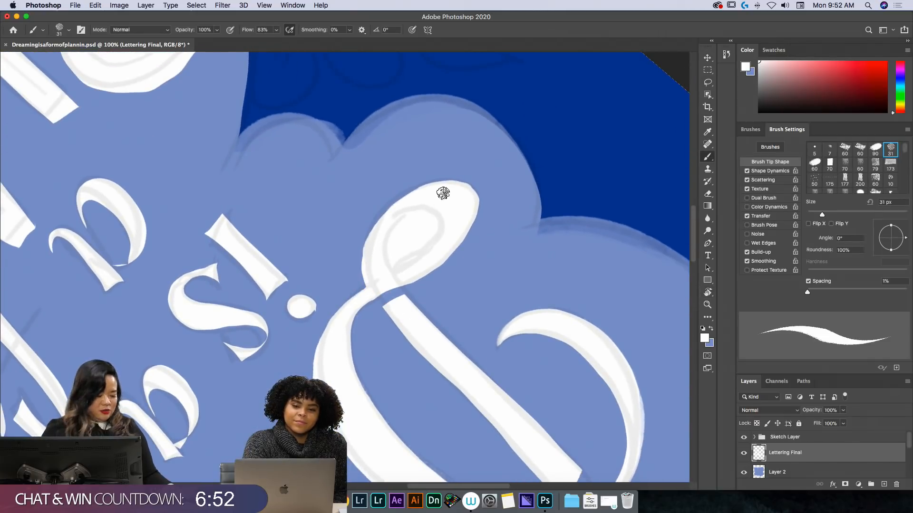
key("Escape")
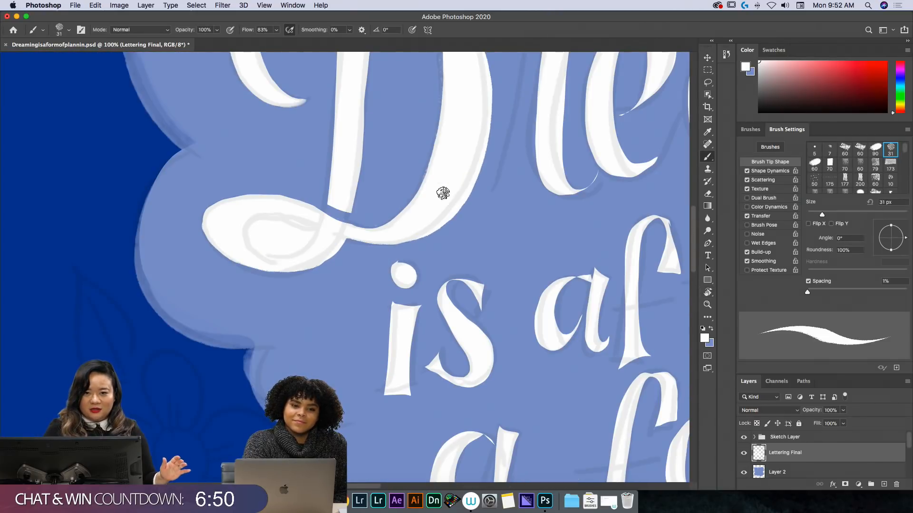
- Rejoin the D's stem to its base loop and widen the stem along both sides in white at 31 px
mouse_move(335, 196)
left_mouse_down()
mouse_move(327, 234)
mouse_move(326, 220)
mouse_move(347, 211)
left_mouse_up()
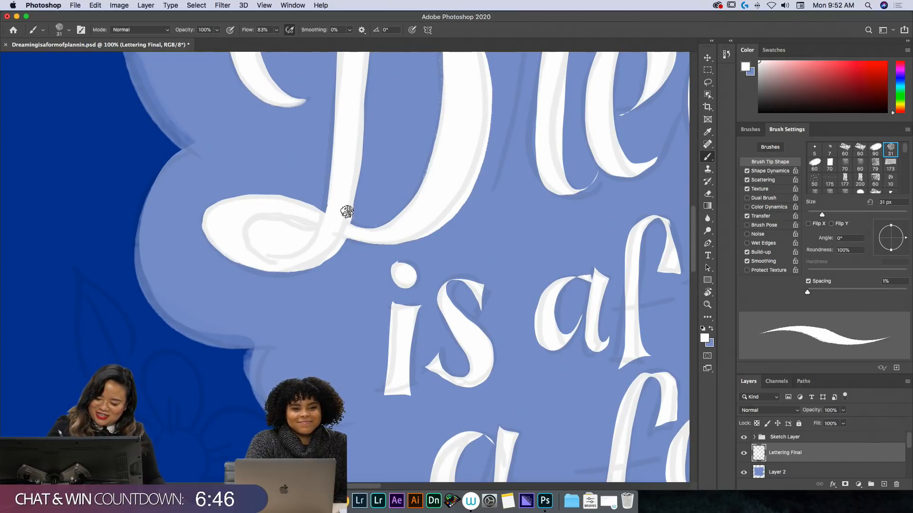
key("space")
left_click_drag(395, 90, 426, 185)
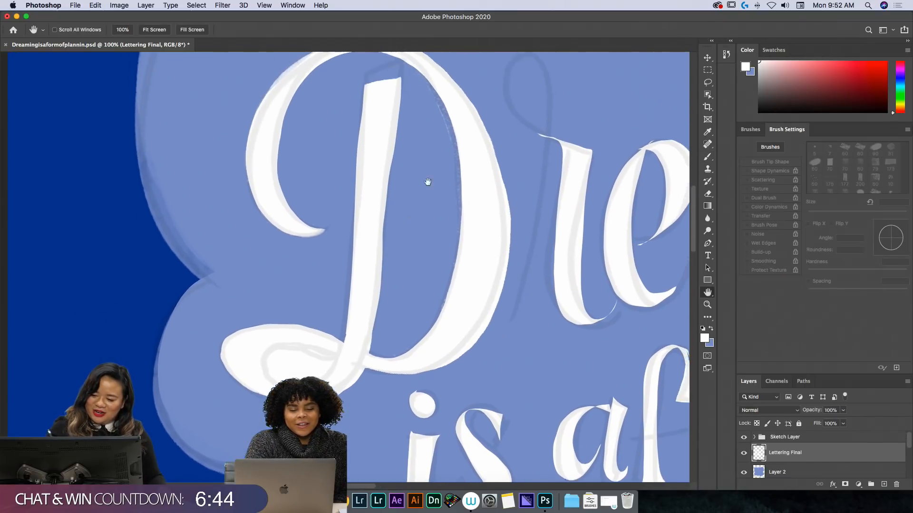
left_click_drag(395, 81, 370, 337)
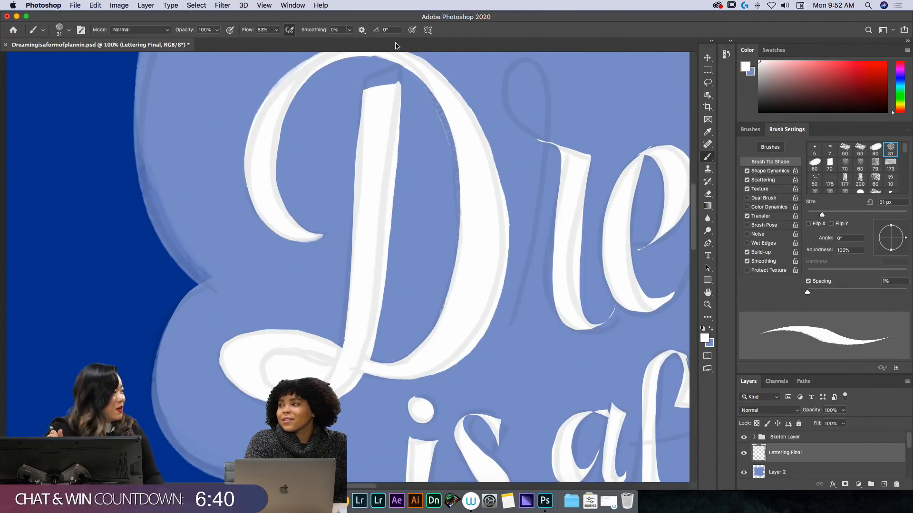
mouse_move(395, 81)
left_mouse_down()
mouse_move(361, 92)
mouse_move(341, 355)
left_mouse_up()
- Trim the top end of the D's stem to a clean slanted edge with the 20 px eraser
key("e")
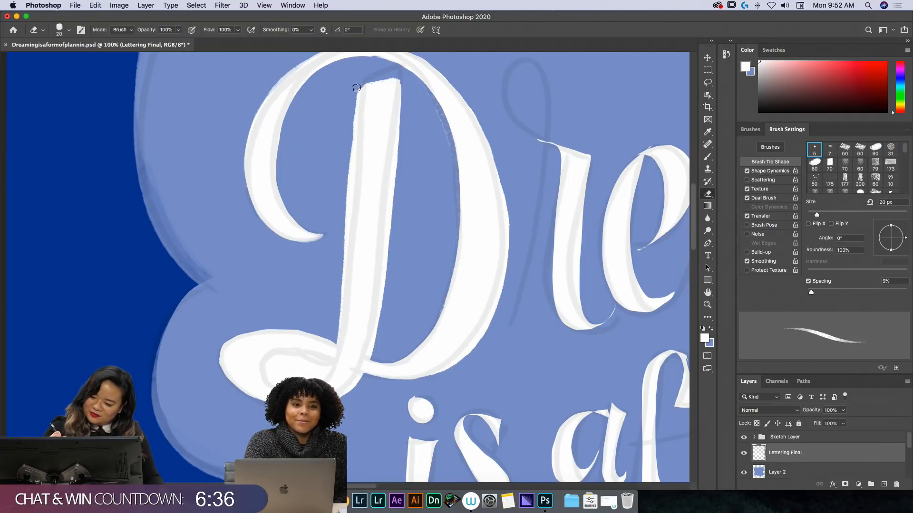
key("r")
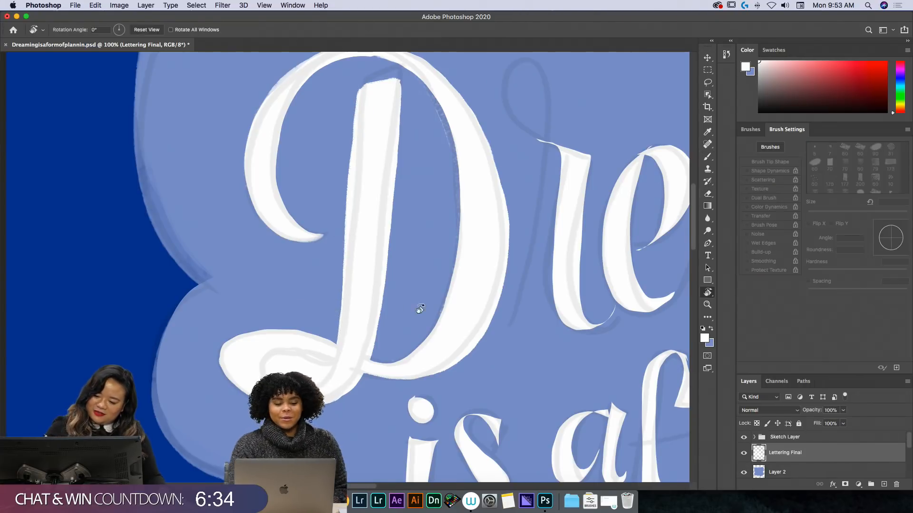
key("e")
left_click_drag(352, 89, 398, 77)
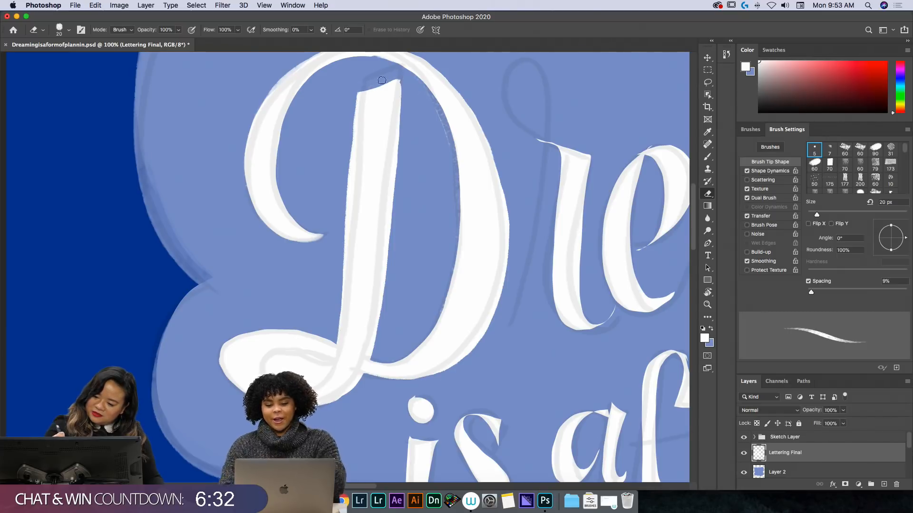
- Hollow out the inside of the D's base loop with the 20 px eraser, leaving a white ring joined to the stem
key("b")
key("r")
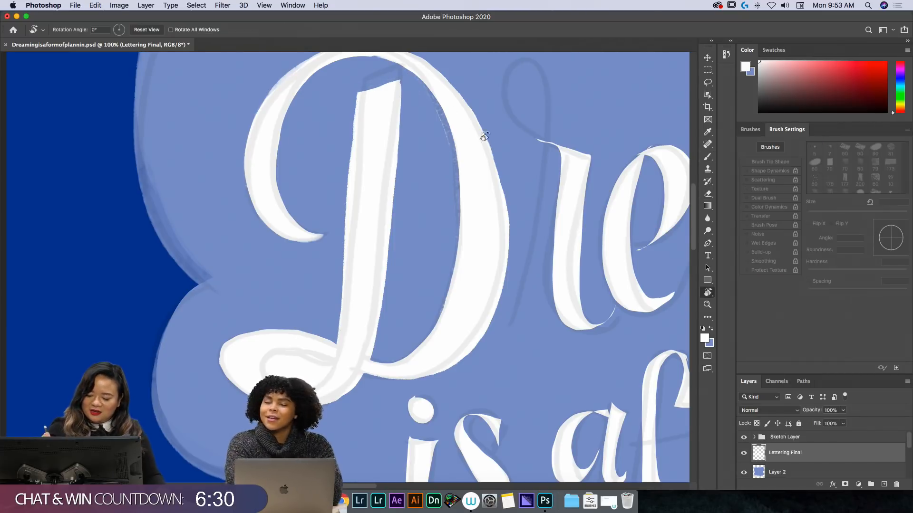
left_click_drag(435, 315, 297, 357)
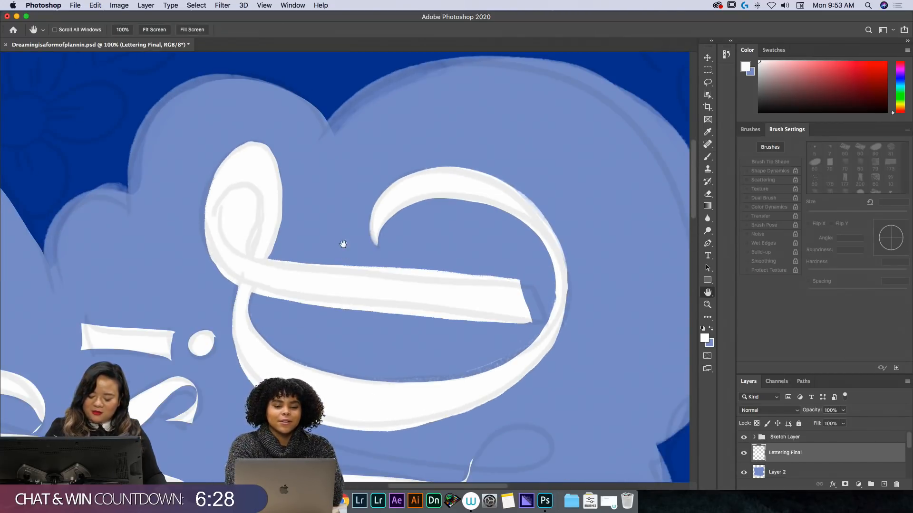
left_click_drag(342, 244, 438, 234)
left_click_drag(548, 165, 534, 140)
key("space")
key("b")
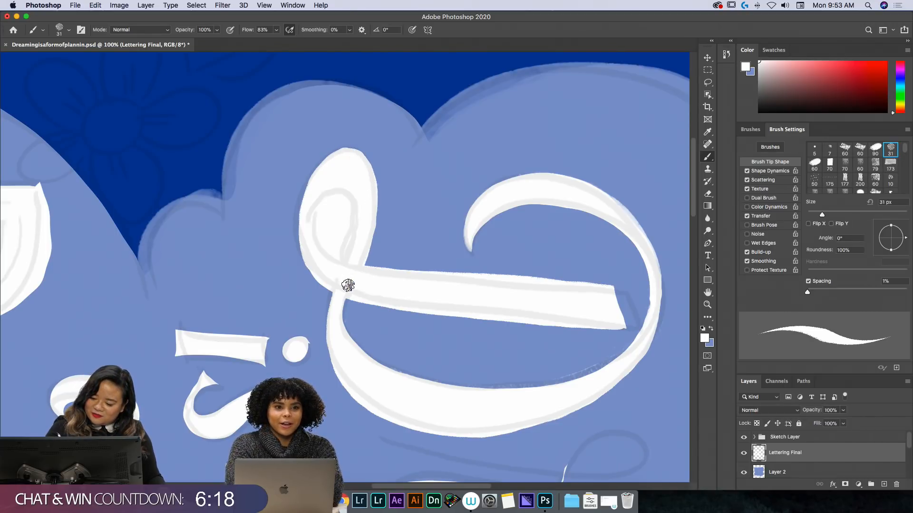
key("e")
mouse_move(342, 258)
left_mouse_down()
mouse_move(357, 201)
mouse_move(343, 183)
mouse_move(315, 204)
mouse_move(333, 253)
mouse_move(320, 204)
mouse_move(325, 217)
mouse_move(329, 200)
mouse_move(324, 231)
mouse_move(331, 187)
mouse_move(335, 249)
mouse_move(345, 198)
mouse_move(352, 203)
mouse_move(345, 260)
mouse_move(353, 190)
mouse_move(352, 210)
mouse_move(347, 185)
mouse_move(329, 183)
mouse_move(314, 213)
mouse_move(322, 243)
mouse_move(346, 261)
mouse_move(359, 223)
mouse_move(355, 190)
left_mouse_up()
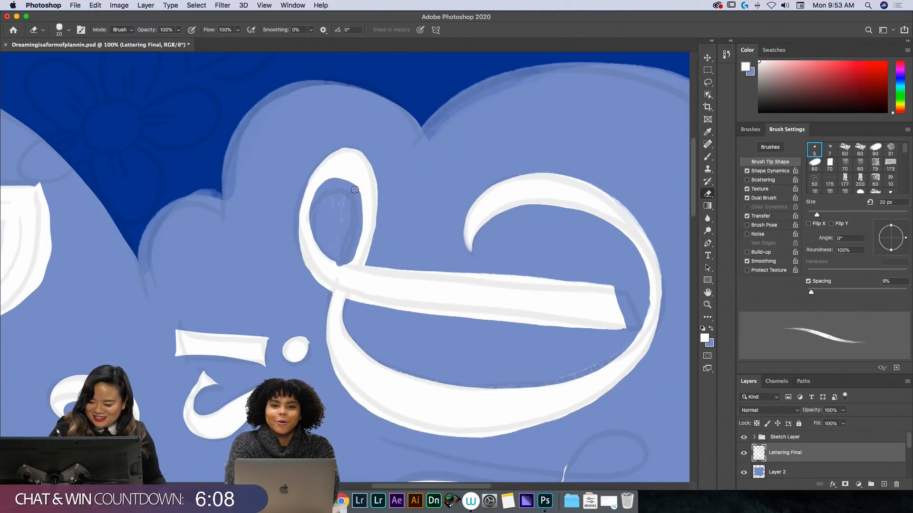
- Even out the ring of the D's base loop, painting its edges white at 31 px and erasing along its inner edge at 20 px
key("b")
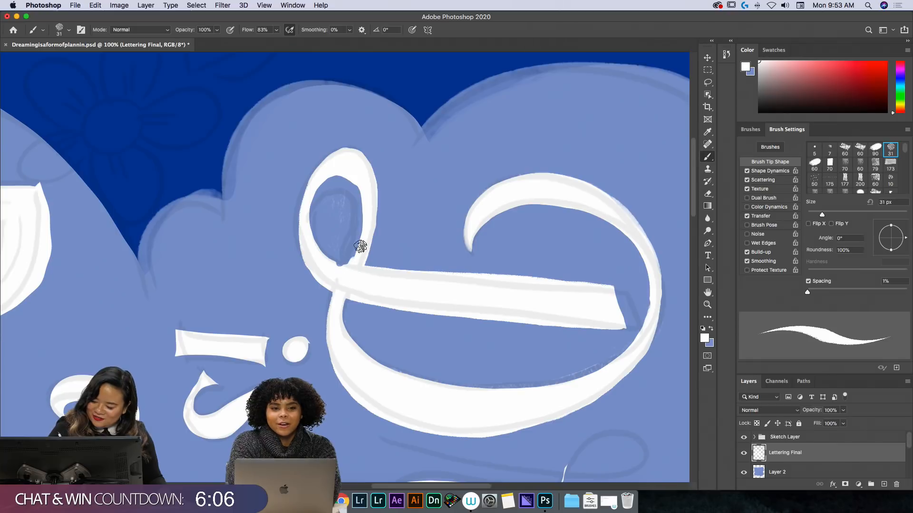
mouse_move(314, 191)
left_mouse_down()
mouse_move(322, 257)
mouse_move(331, 248)
left_mouse_up()
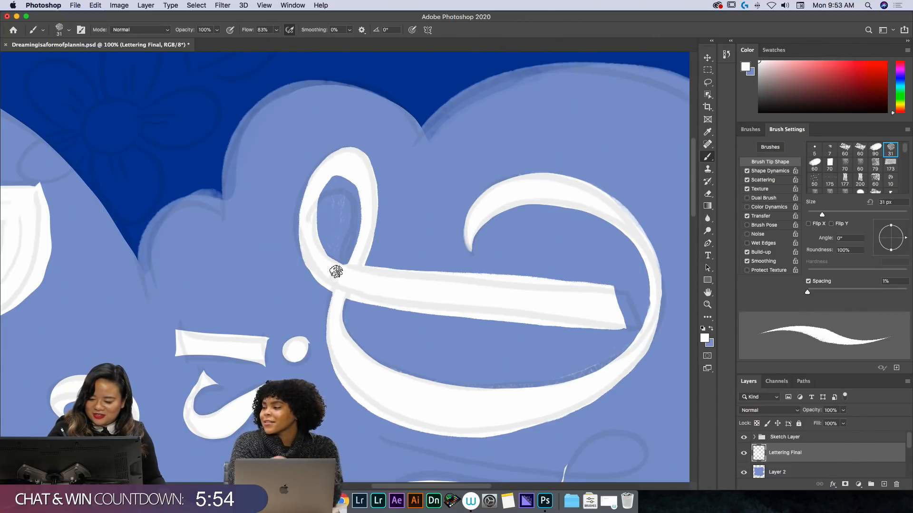
key("e")
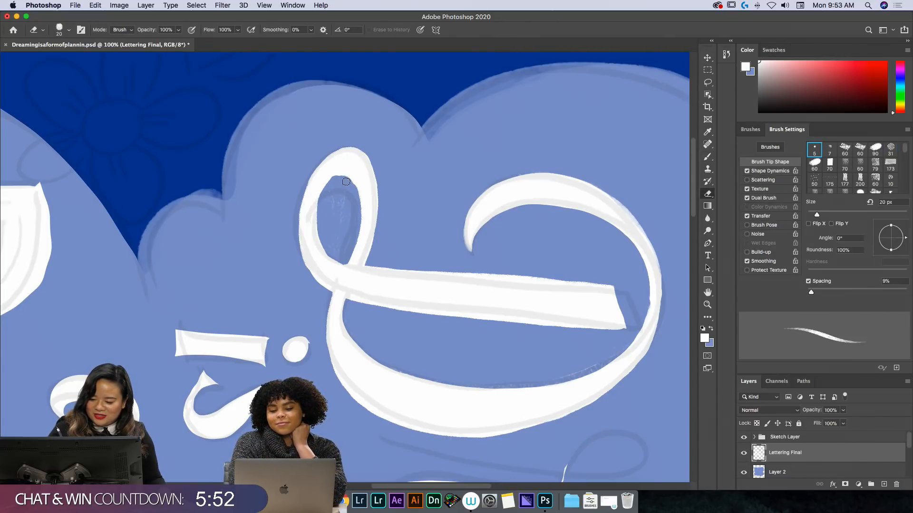
left_click_drag(346, 182, 355, 201)
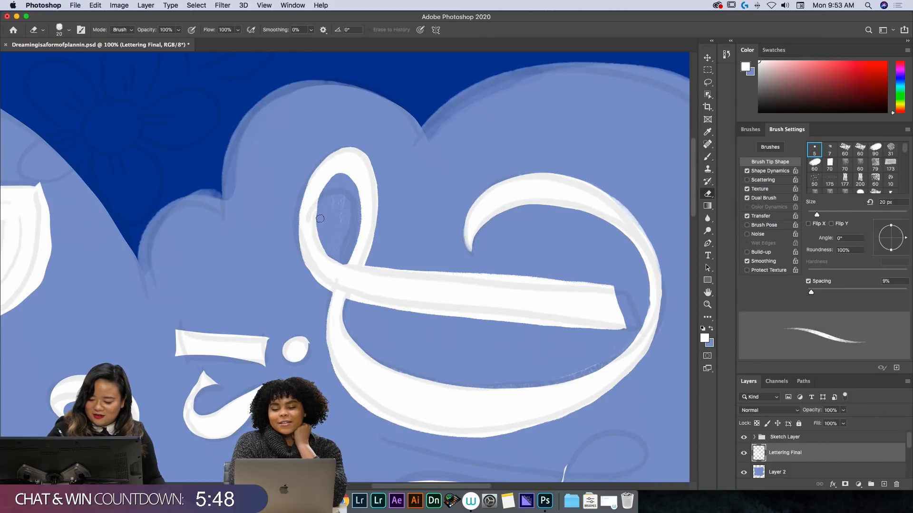
mouse_move(338, 258)
left_mouse_down()
mouse_move(322, 239)
mouse_move(334, 180)
left_mouse_up()
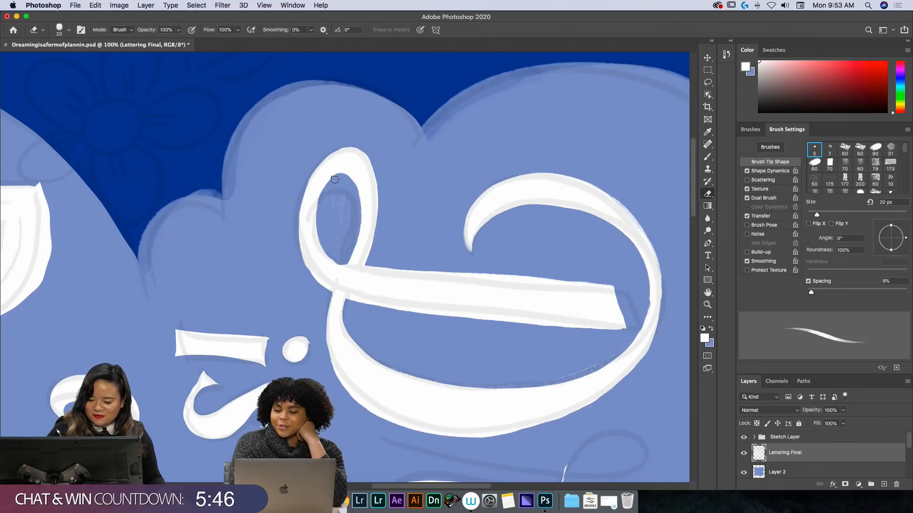
key("b")
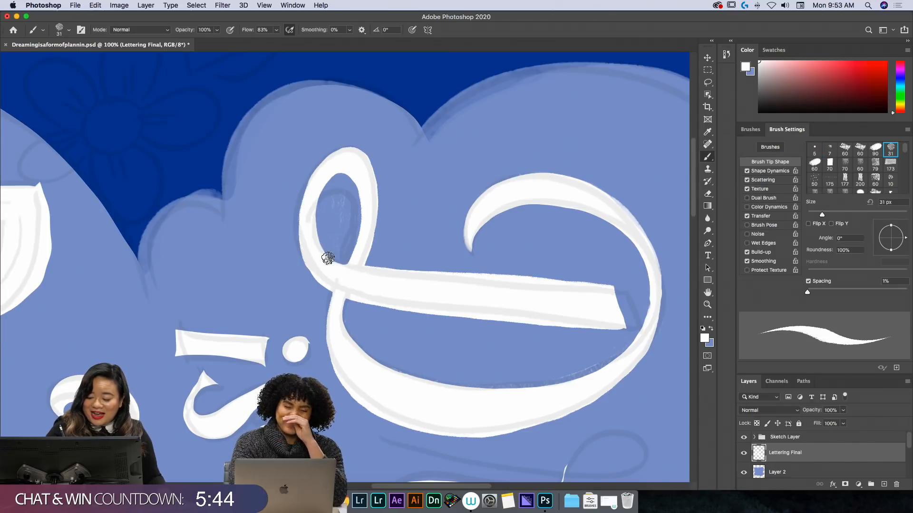
mouse_move(327, 163)
left_mouse_down()
mouse_move(304, 195)
mouse_move(306, 258)
mouse_move(335, 277)
left_mouse_up()
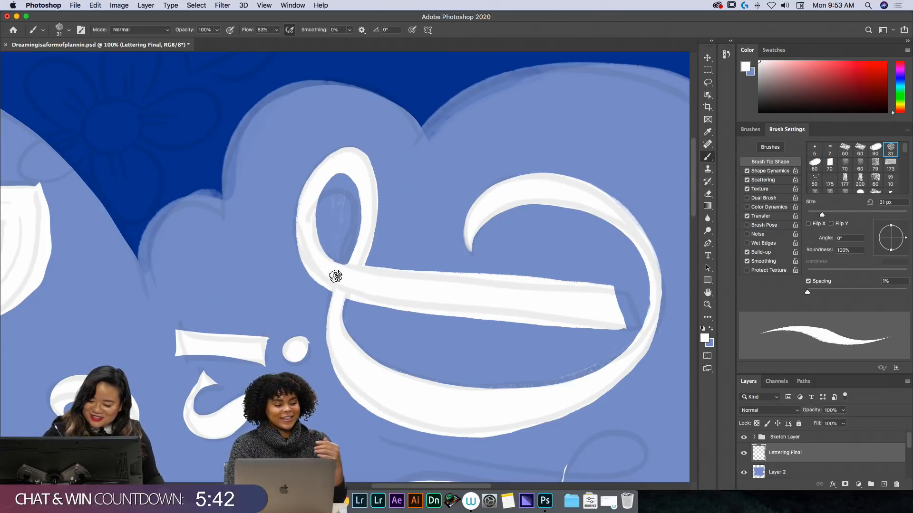
key("Escape")
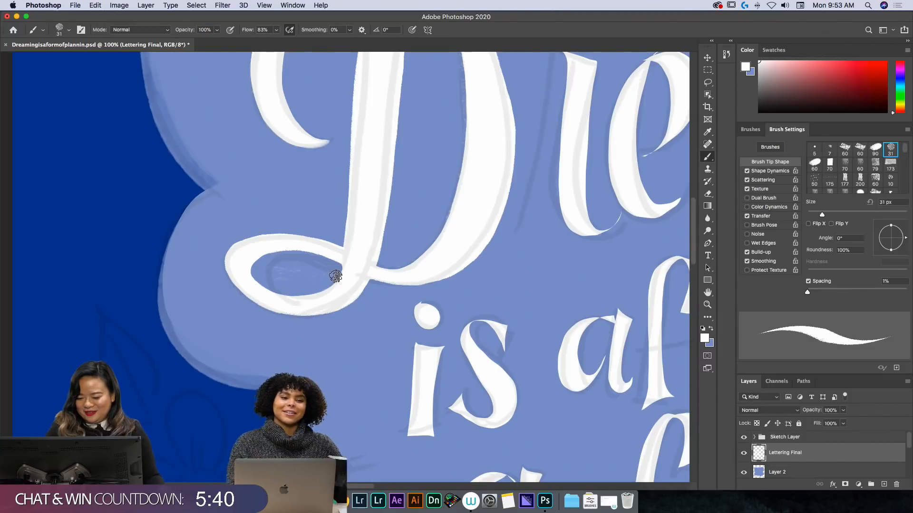
- Paint the r's looped entry stroke over the sketch, thicken its stem, and connect its tail to the e in white at 31 px
key("space")
left_click_drag(479, 279, 477, 289)
mouse_move(503, 257)
left_mouse_down()
mouse_move(397, 420)
mouse_move(385, 366)
left_mouse_up()
key("e")
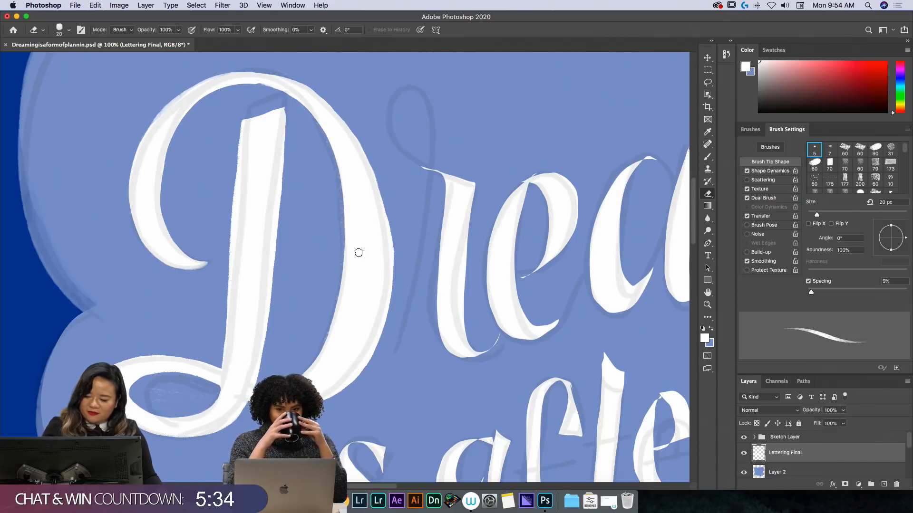
key("b")
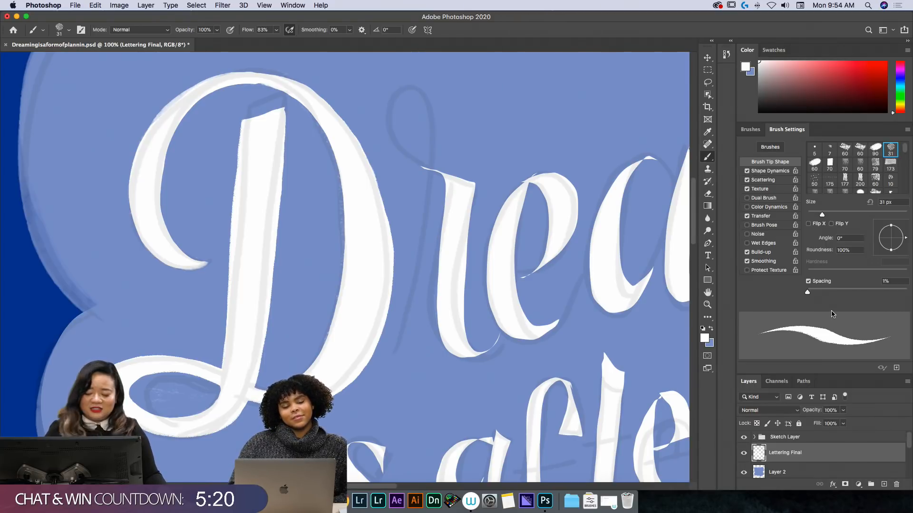
mouse_move(397, 347)
left_mouse_down()
mouse_move(429, 174)
mouse_move(415, 94)
mouse_move(392, 110)
mouse_move(394, 133)
mouse_move(414, 159)
mouse_move(474, 191)
mouse_move(470, 342)
mouse_move(483, 349)
mouse_move(505, 327)
left_mouse_up()
mouse_move(460, 184)
left_mouse_down()
mouse_move(476, 197)
mouse_move(468, 329)
mouse_move(482, 347)
mouse_move(502, 315)
mouse_move(450, 217)
mouse_move(448, 186)
mouse_move(452, 347)
mouse_move(475, 355)
mouse_move(504, 312)
left_mouse_up()
- Thicken the e's top arch and eye stroke and extend its tail to meet the a in white at 31 px
key("e")
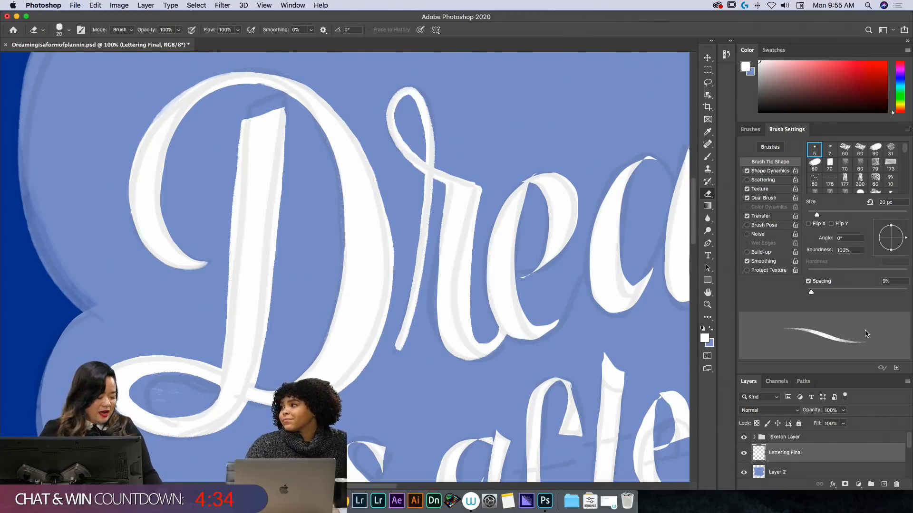
key("space")
left_click_drag(523, 271, 438, 272)
key("b")
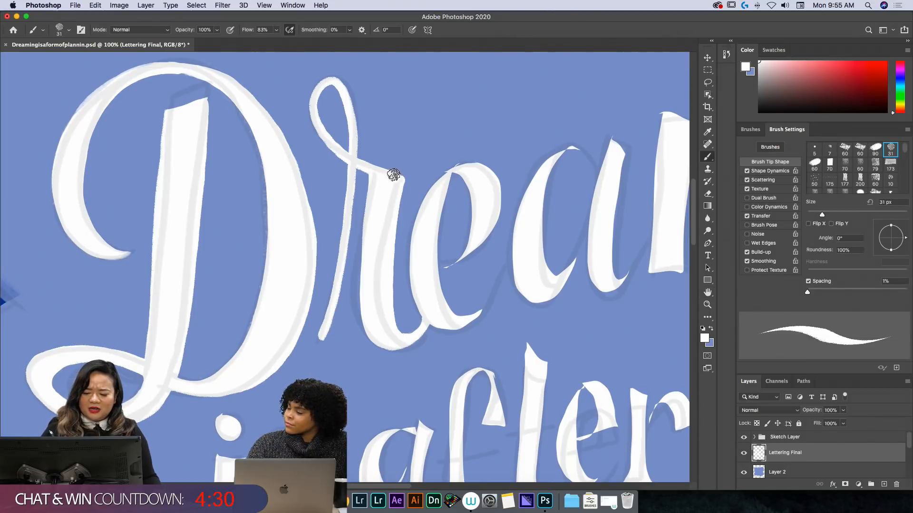
mouse_move(444, 265)
left_mouse_down()
mouse_move(488, 233)
mouse_move(498, 204)
mouse_move(496, 174)
mouse_move(476, 161)
mouse_move(435, 187)
mouse_move(421, 265)
mouse_move(430, 308)
mouse_move(459, 326)
mouse_move(487, 309)
mouse_move(521, 249)
left_mouse_up()
- Trim the upper edge of the e's tail where it rises to the a with the 20 px eraser
key("e")
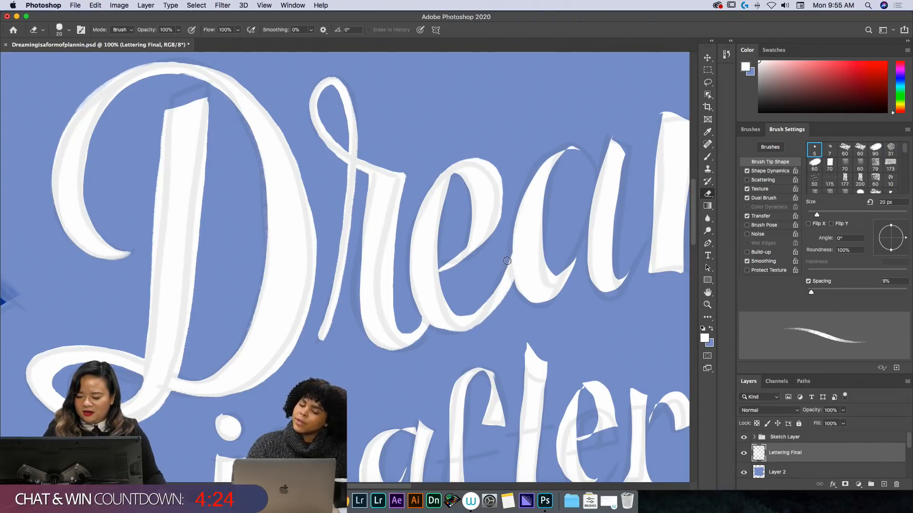
left_click_drag(490, 295, 453, 298)
key("b")
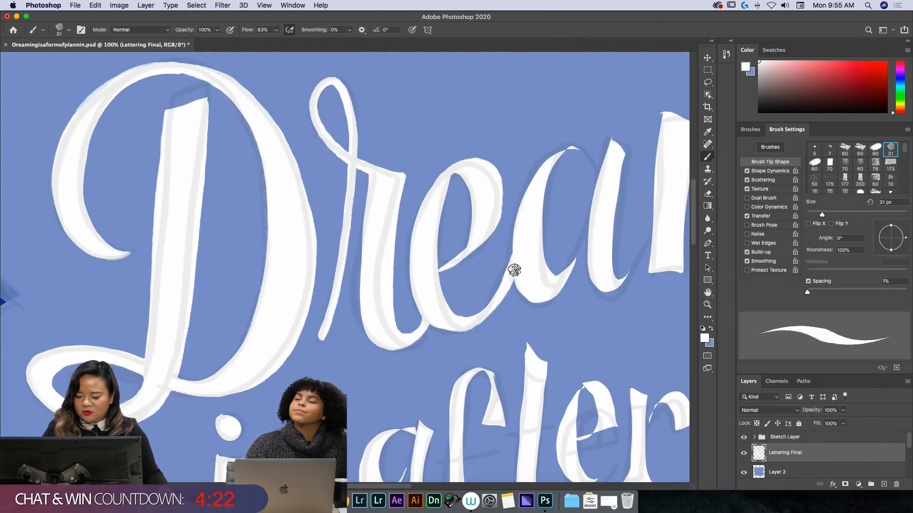
key("e")
mouse_move(513, 270)
left_mouse_down()
mouse_move(511, 257)
mouse_move(486, 299)
left_mouse_up()
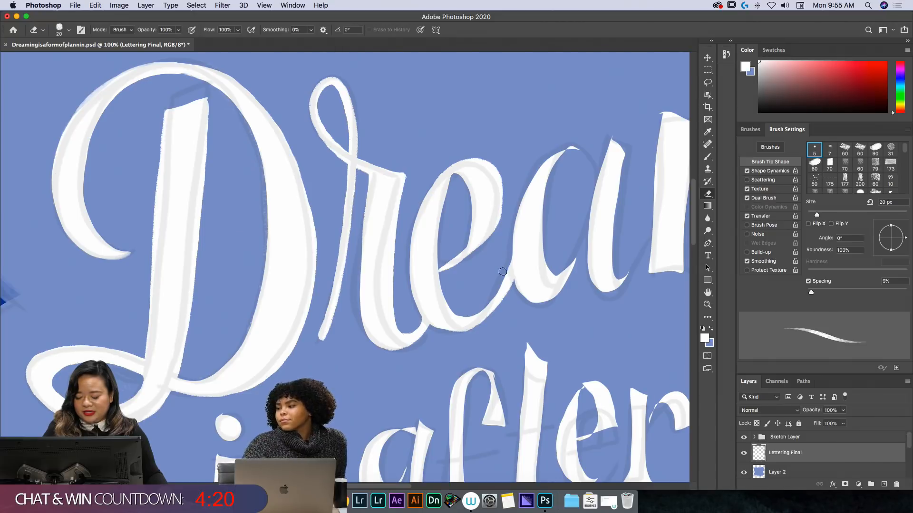
- Thicken the underside of the e's tail and the outer right curve of its eye in white at 31 px
key("b")
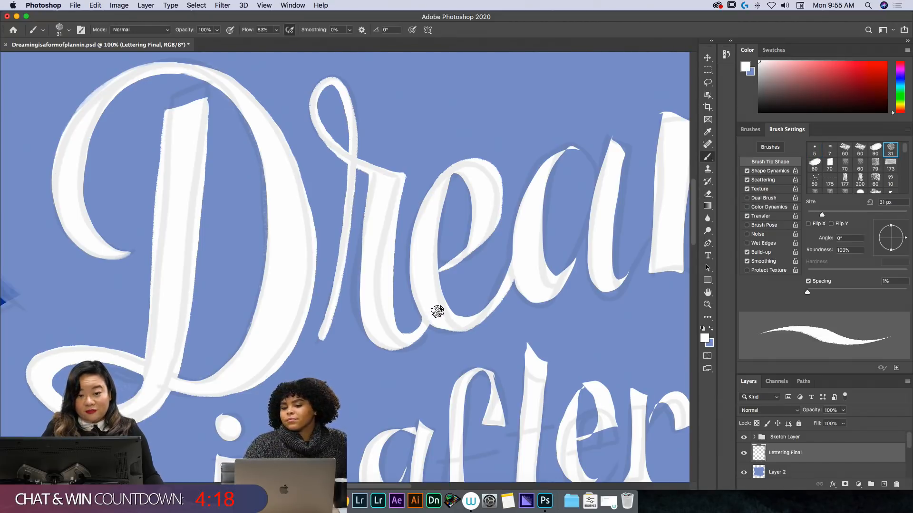
mouse_move(431, 313)
left_mouse_down()
mouse_move(434, 322)
mouse_move(475, 322)
mouse_move(518, 255)
left_mouse_up()
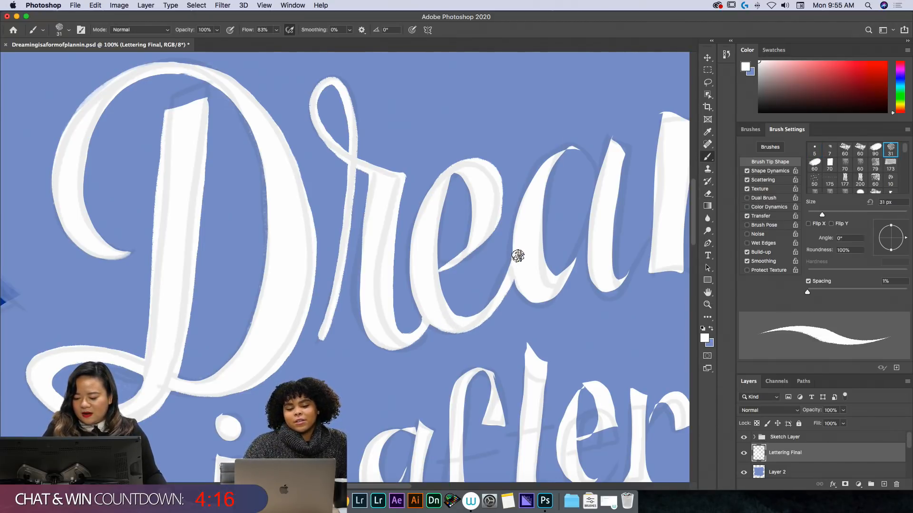
mouse_move(439, 273)
left_mouse_down()
mouse_move(488, 236)
mouse_move(498, 215)
mouse_move(499, 188)
mouse_move(486, 165)
mouse_move(456, 170)
mouse_move(461, 163)
mouse_move(493, 171)
mouse_move(501, 198)
mouse_move(474, 226)
left_mouse_up()
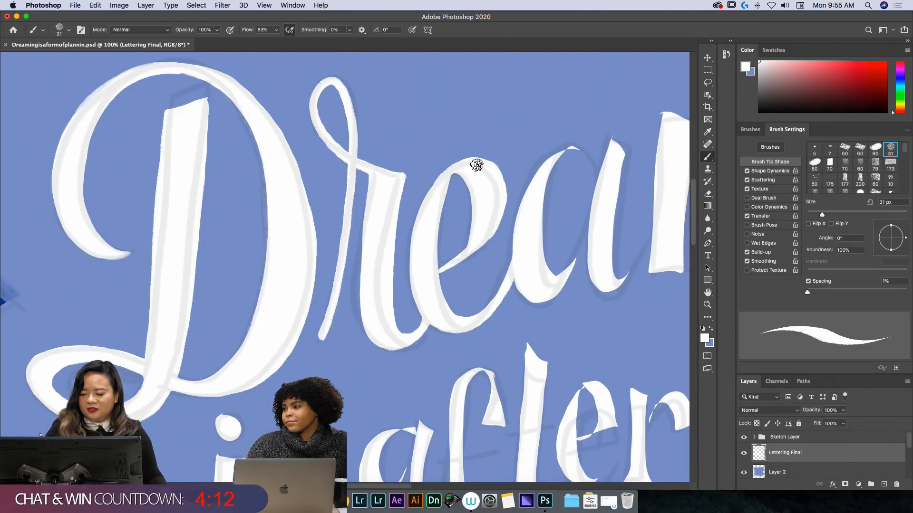
- Clean up the inner edge of the e's eye beneath its top arch with the 20 px eraser
key("e")
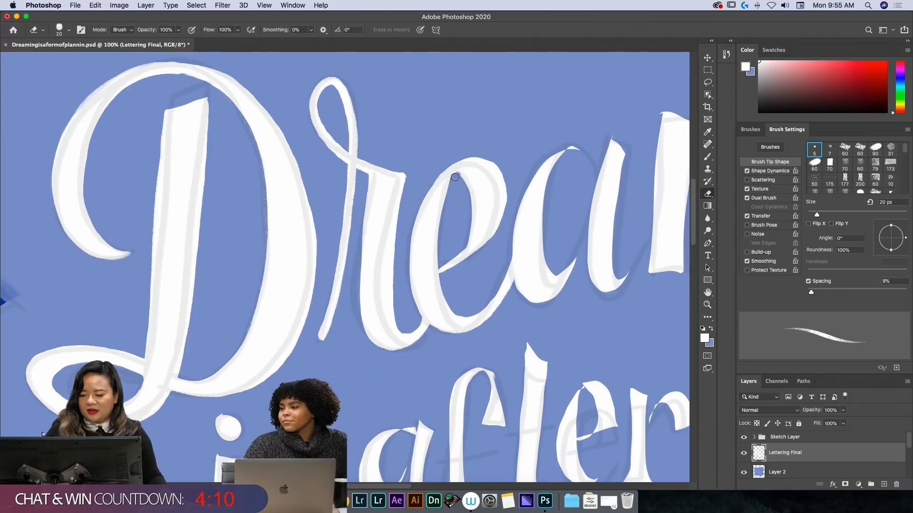
mouse_move(455, 178)
left_mouse_down()
mouse_move(470, 219)
mouse_move(460, 245)
mouse_move(468, 188)
mouse_move(469, 232)
mouse_move(459, 249)
mouse_move(470, 231)
mouse_move(472, 201)
mouse_move(460, 173)
mouse_move(451, 182)
mouse_move(450, 241)
left_mouse_up()
left_click_drag(450, 241, 459, 208)
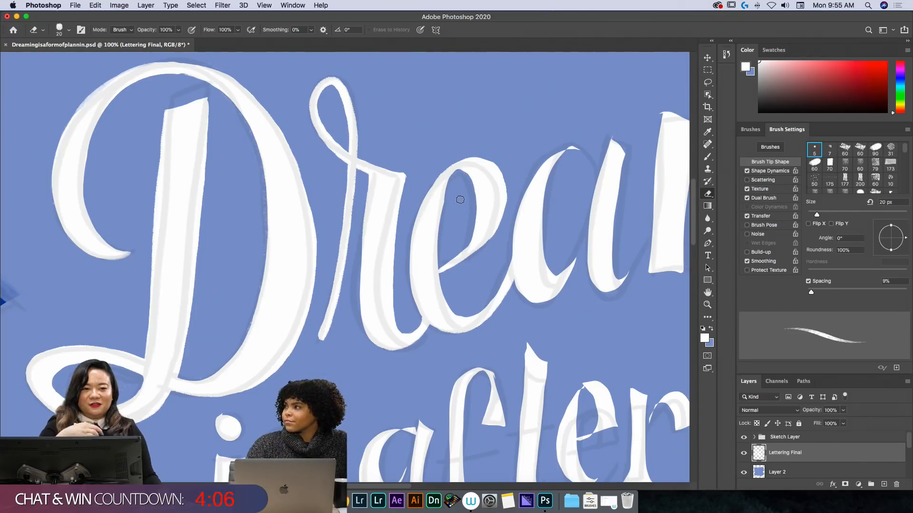
key("b")
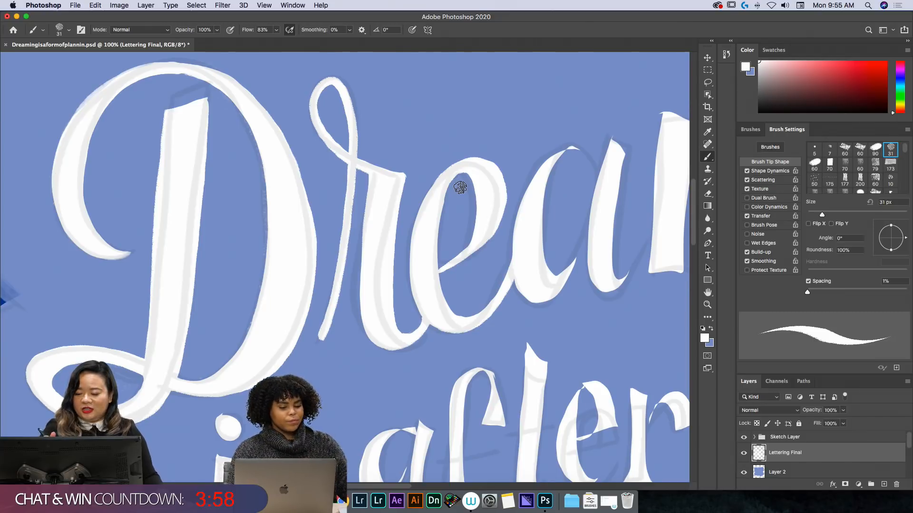
key("e")
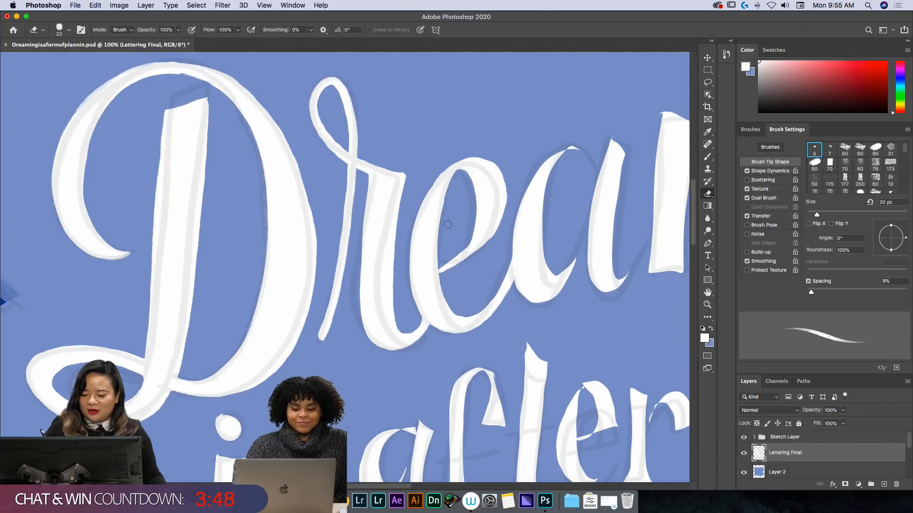
- Paint the a's top arch across to its stem and thicken the bowl's inner left side in white at 31 px
key("b")
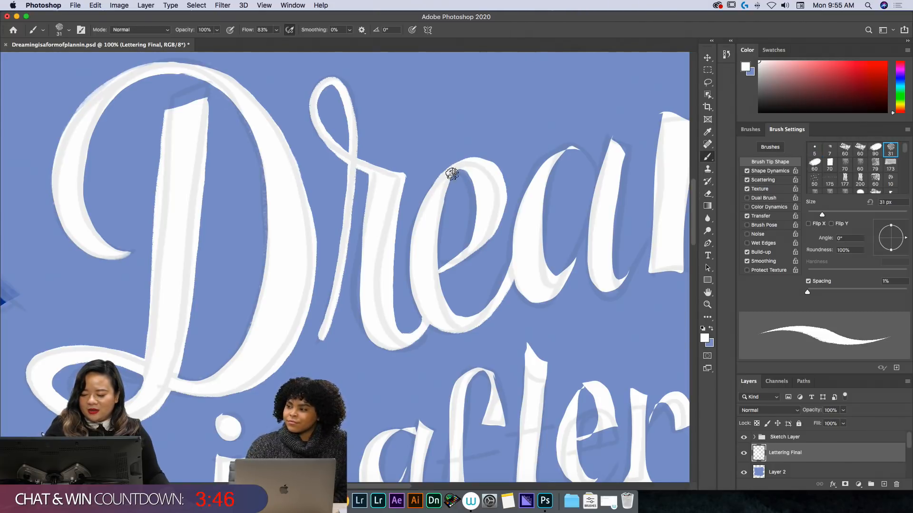
left_click_drag(566, 324, 415, 319)
mouse_move(391, 174)
left_mouse_down()
mouse_move(416, 145)
mouse_move(446, 172)
left_mouse_up()
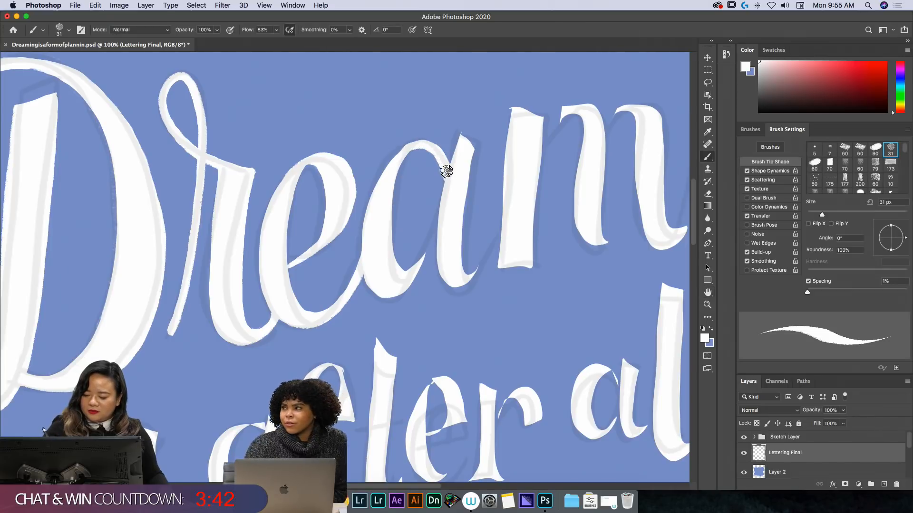
mouse_move(414, 146)
left_mouse_down()
mouse_move(399, 154)
mouse_move(379, 259)
left_mouse_up()
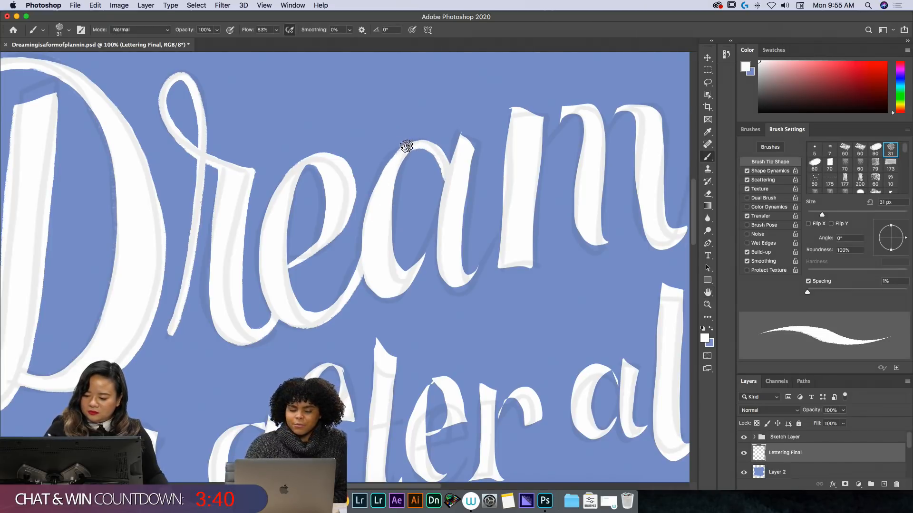
mouse_move(407, 147)
left_mouse_down()
mouse_move(377, 181)
mouse_move(367, 248)
mouse_move(372, 283)
mouse_move(363, 262)
mouse_move(379, 295)
mouse_move(419, 272)
mouse_move(438, 211)
mouse_move(407, 270)
left_mouse_up()
- Join the a's bowl to its stem with a rising white stroke and trim the counter's edges with the 20 px eraser
key("e")
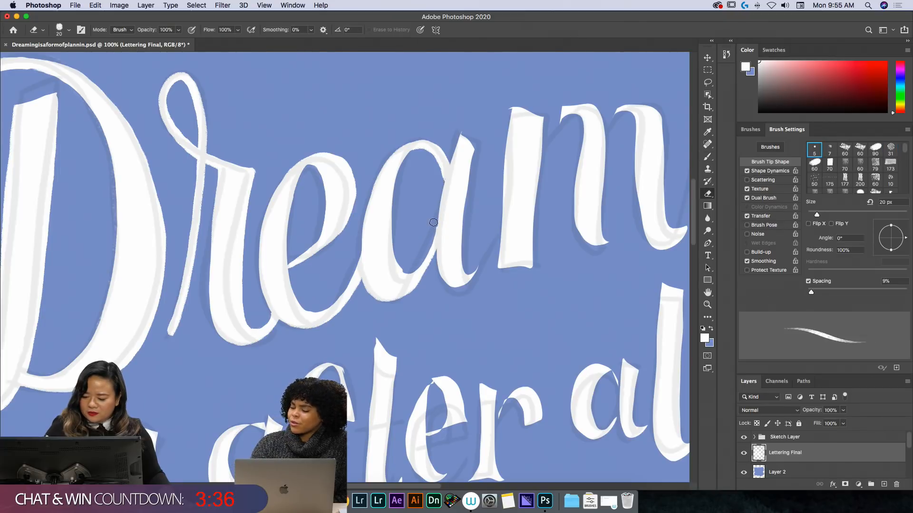
key("b")
mouse_move(448, 181)
left_mouse_down()
mouse_move(419, 145)
mouse_move(404, 270)
left_mouse_up()
key("e")
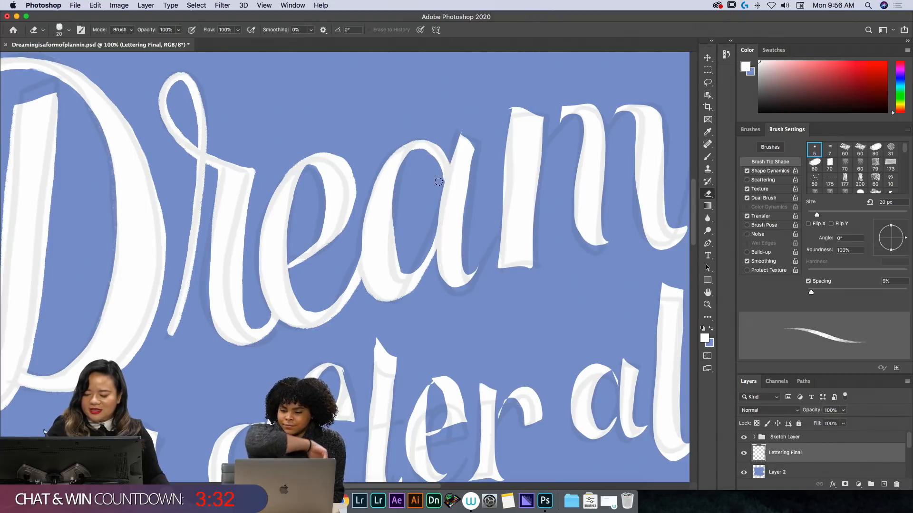
mouse_move(417, 152)
left_mouse_down()
mouse_move(399, 178)
mouse_move(397, 248)
mouse_move(403, 165)
mouse_move(391, 203)
mouse_move(396, 257)
mouse_move(407, 251)
mouse_move(401, 271)
left_mouse_up()
left_click_drag(395, 206, 404, 269)
- Thicken the a's stem in white at 31 px and trim its slanted top with the 20 px eraser
key("b")
mouse_move(447, 184)
left_mouse_down()
mouse_move(443, 163)
mouse_move(426, 149)
mouse_move(400, 166)
mouse_move(390, 233)
mouse_move(416, 274)
mouse_move(446, 184)
mouse_move(402, 176)
mouse_move(391, 196)
mouse_move(391, 204)
mouse_move(443, 170)
mouse_move(446, 198)
mouse_move(457, 135)
mouse_move(477, 149)
mouse_move(461, 266)
left_mouse_up()
key("e")
left_click_drag(453, 127, 484, 143)
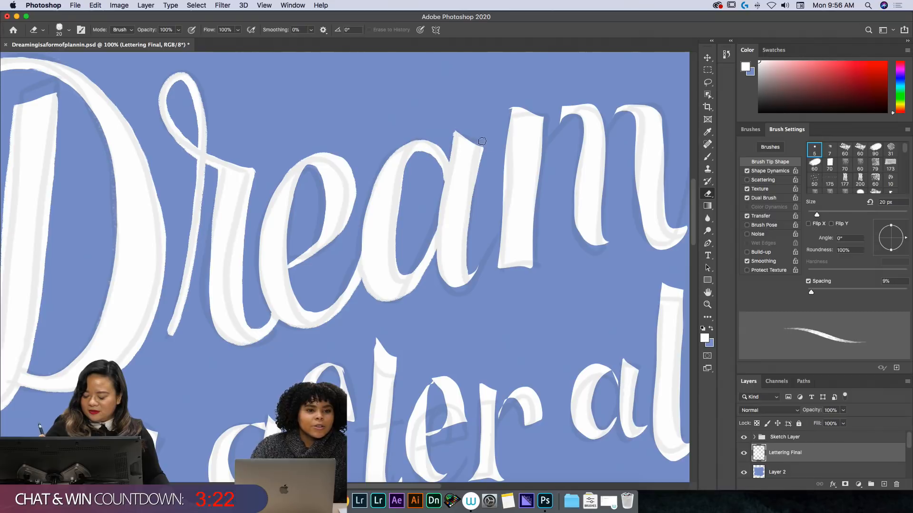
- Extend the a's tail to meet the m's first stem in white and trim the tail's inner edge with the 20 px eraser
key("b")
mouse_move(452, 283)
left_mouse_down()
mouse_move(476, 276)
mouse_move(504, 209)
left_mouse_up()
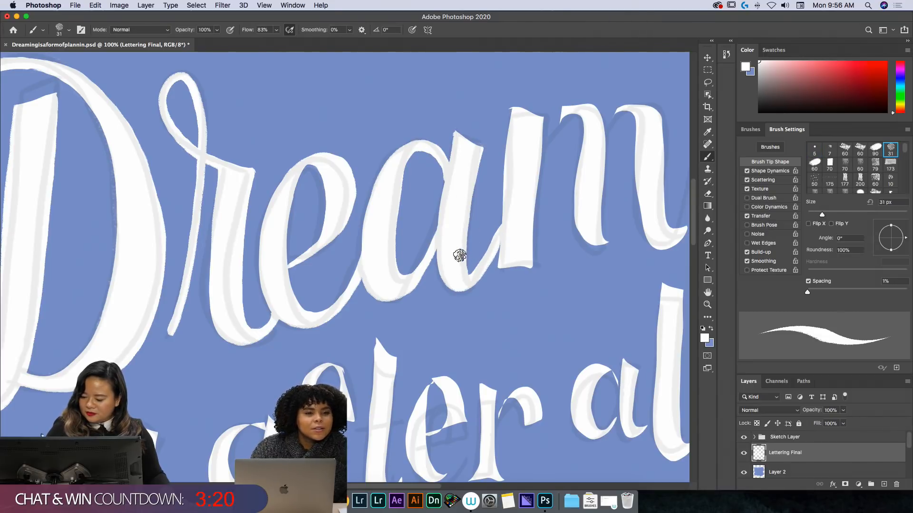
key("e")
mouse_move(475, 272)
left_mouse_down()
mouse_move(473, 254)
mouse_move(492, 230)
left_mouse_up()
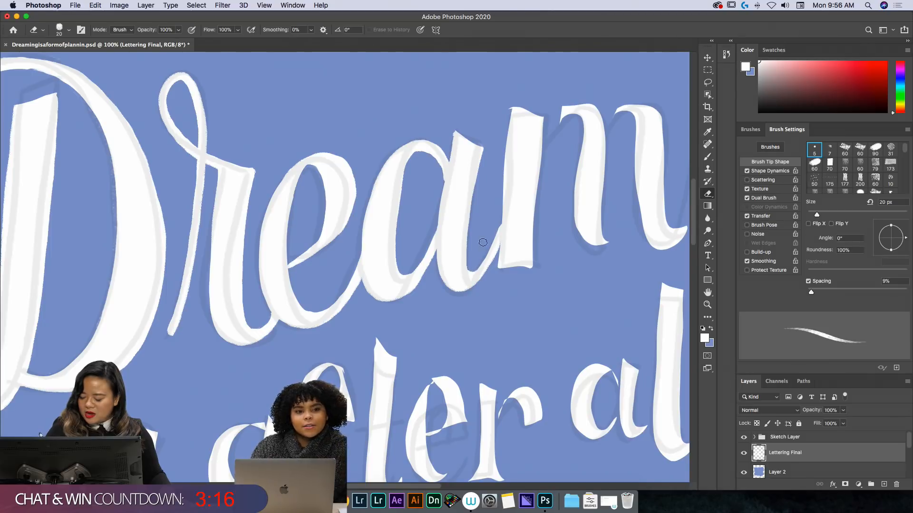
- Refine the a's slanted stem top and smooth the stem's left edge in white at 31 px
key("b")
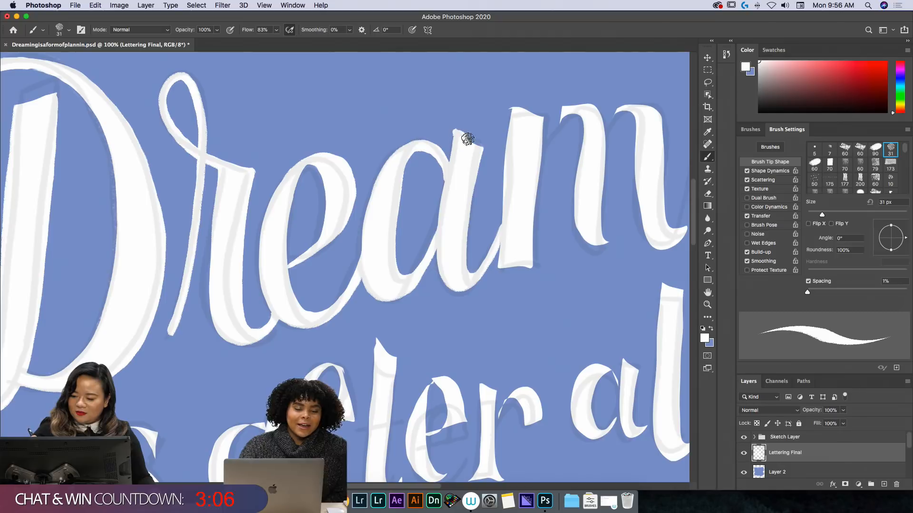
key("e")
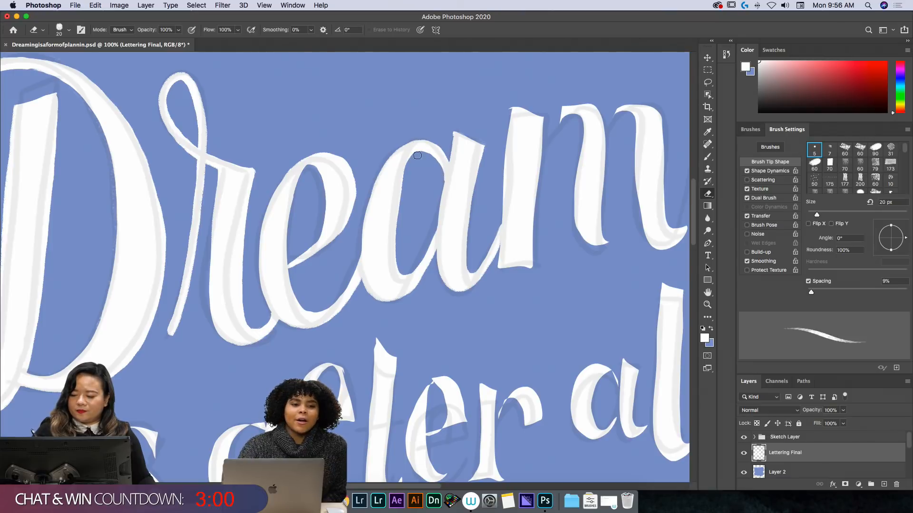
key("b")
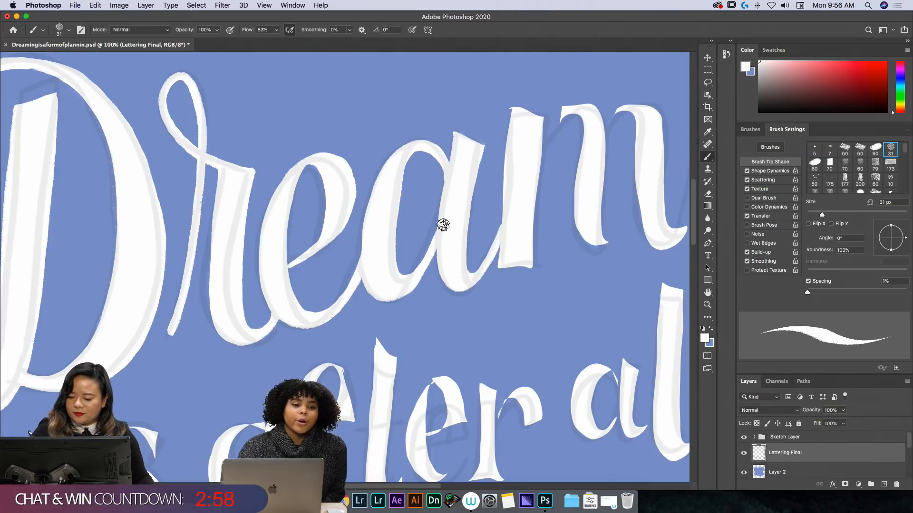
left_click_drag(452, 138, 442, 239)
key("super+z")
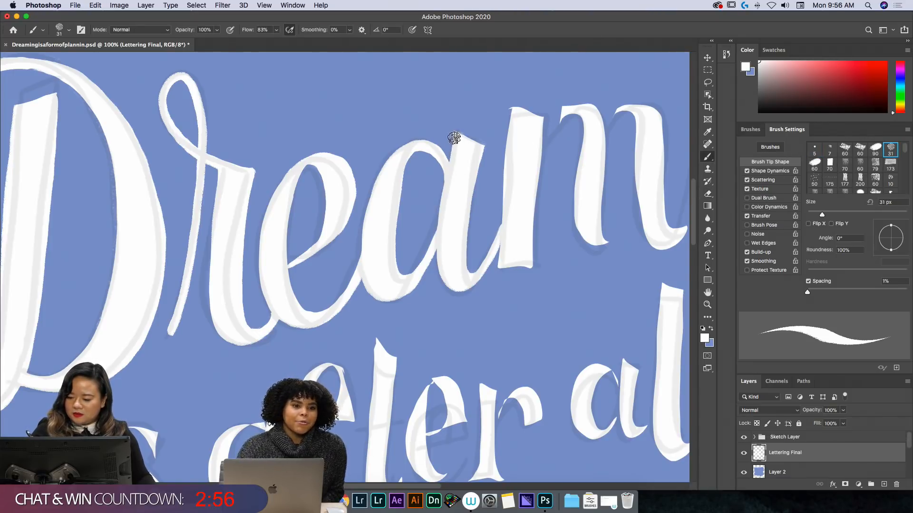
left_click_drag(454, 137, 442, 201)
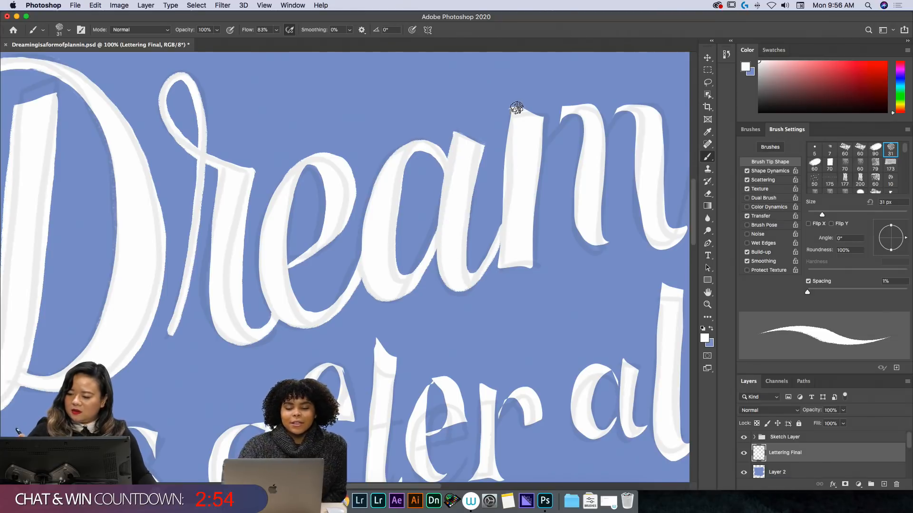
- Thicken the m's first stem in white at 31 px, squaring its top and base and cleaning the edges with the 20 px eraser
mouse_move(513, 107)
left_mouse_down()
mouse_move(505, 270)
mouse_move(534, 264)
mouse_move(534, 167)
left_mouse_up()
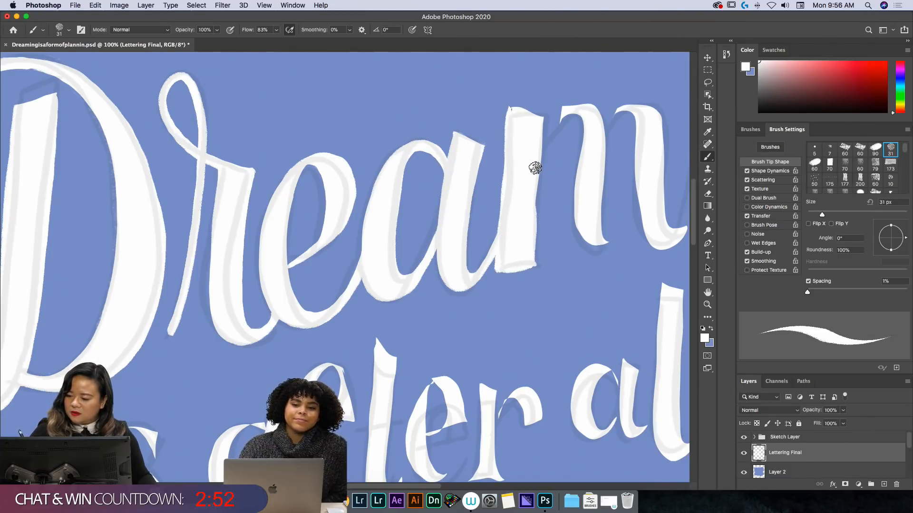
mouse_move(512, 107)
left_mouse_down()
mouse_move(538, 112)
mouse_move(541, 210)
left_mouse_up()
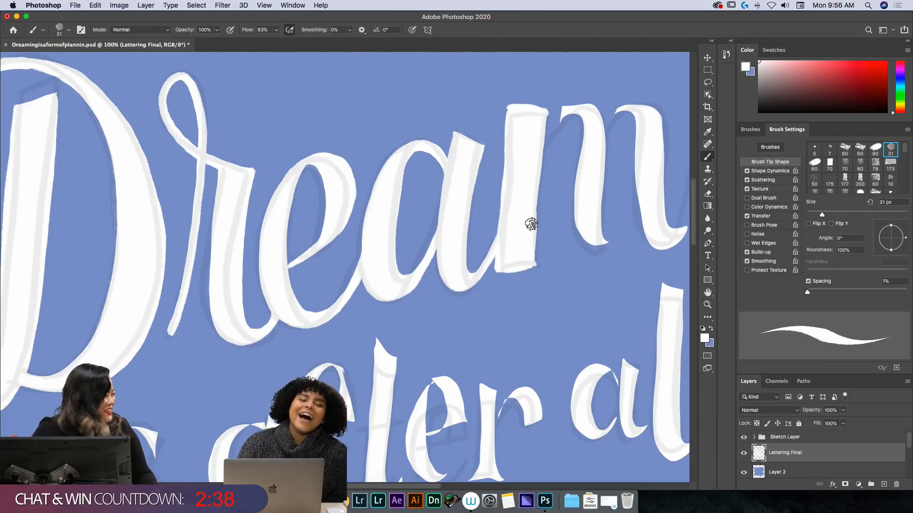
key("e")
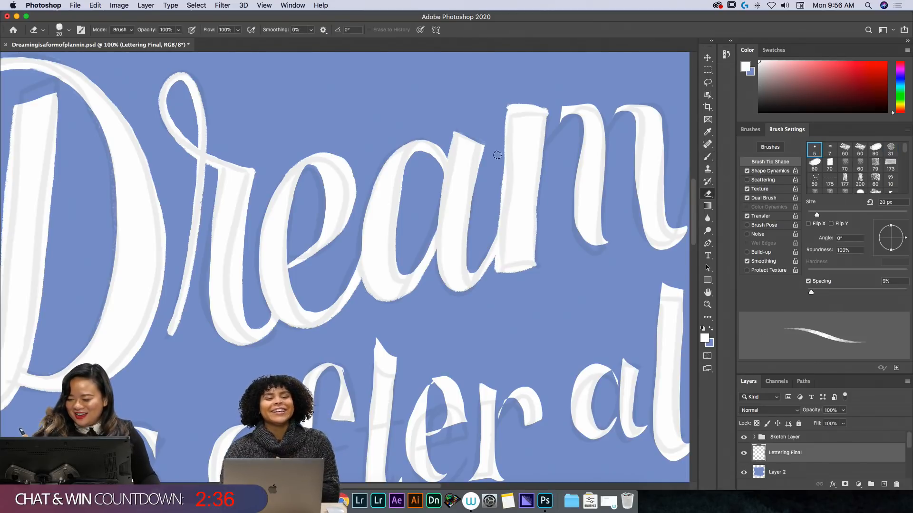
key("b")
mouse_move(511, 104)
left_mouse_down()
mouse_move(546, 109)
mouse_move(533, 261)
mouse_move(509, 272)
mouse_move(511, 244)
mouse_move(502, 277)
mouse_move(527, 273)
mouse_move(497, 280)
left_mouse_up()
key("e")
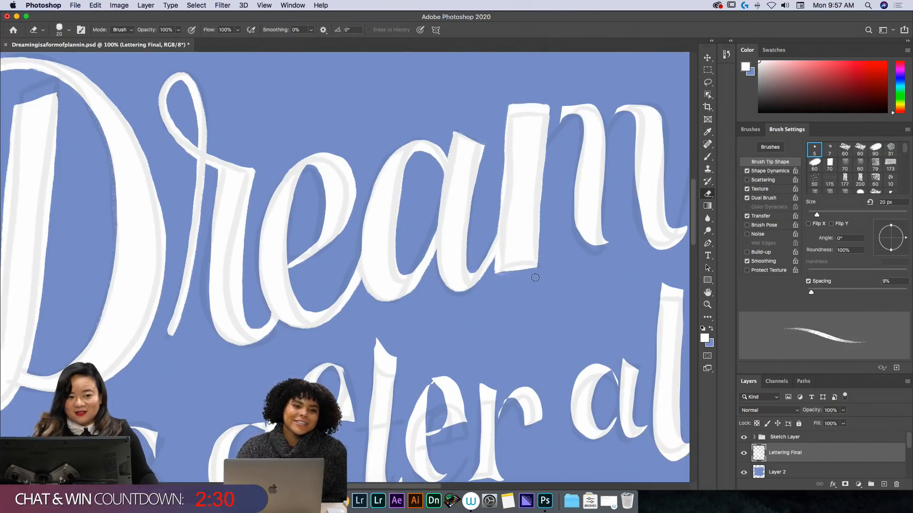
key("b")
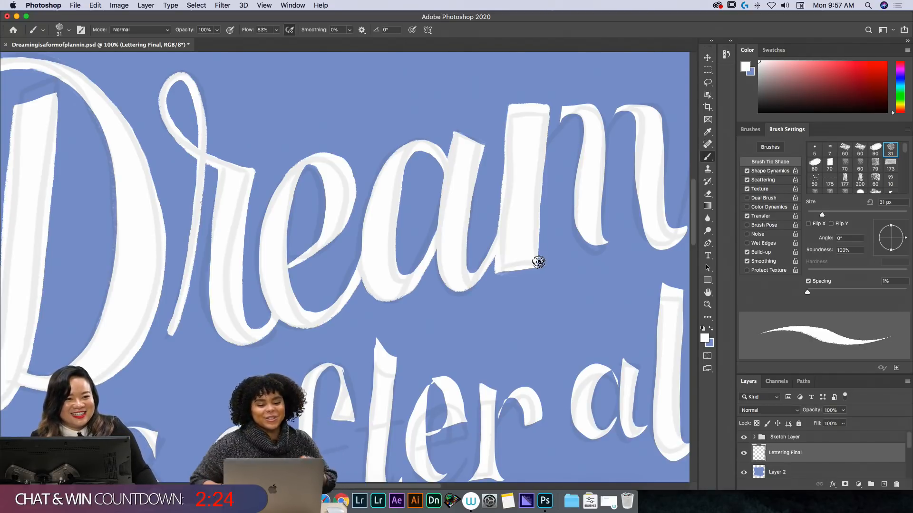
- Erase the hook on the m's second stem, then paint an arch from the first stem and thicken the second in white at 31 px
key("e")
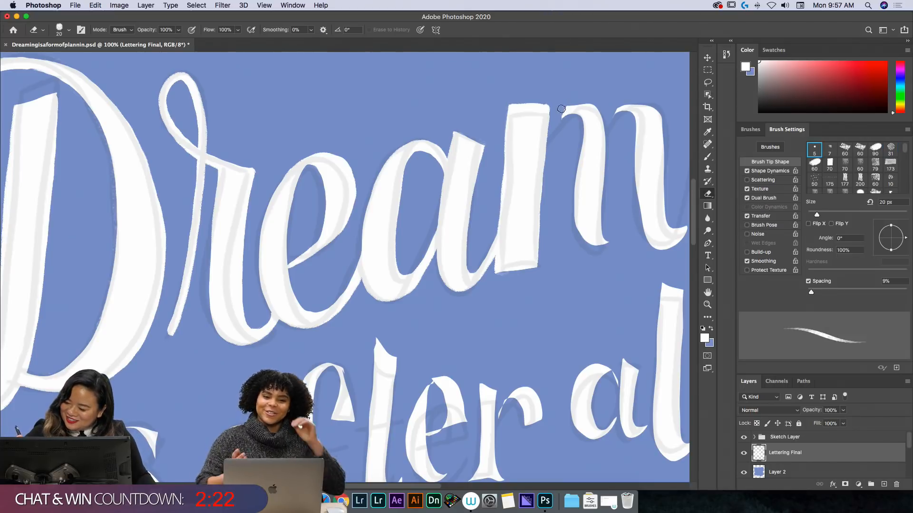
key("b")
mouse_move(541, 152)
left_mouse_down()
mouse_move(583, 109)
mouse_move(601, 118)
mouse_move(603, 231)
mouse_move(616, 245)
left_mouse_up()
key("super+z")
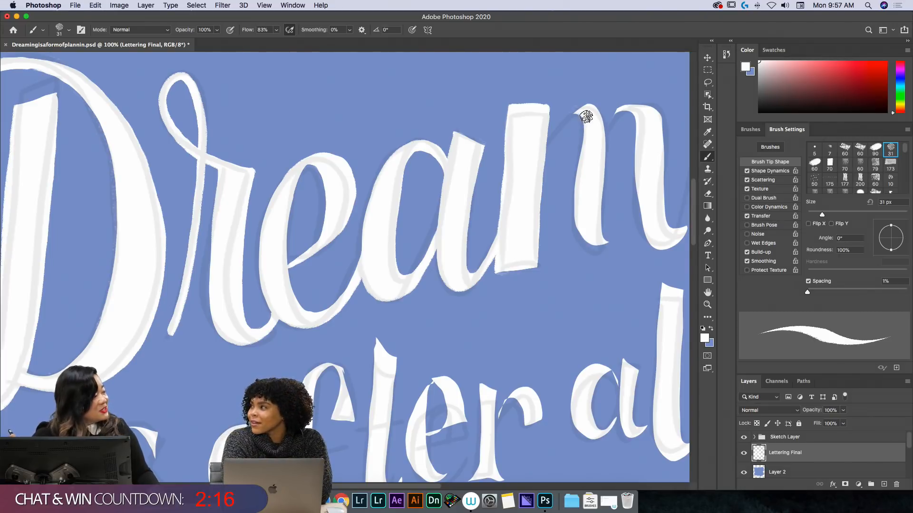
mouse_move(543, 146)
left_mouse_down()
mouse_move(567, 121)
mouse_move(601, 137)
mouse_move(603, 220)
mouse_move(616, 244)
left_mouse_up()
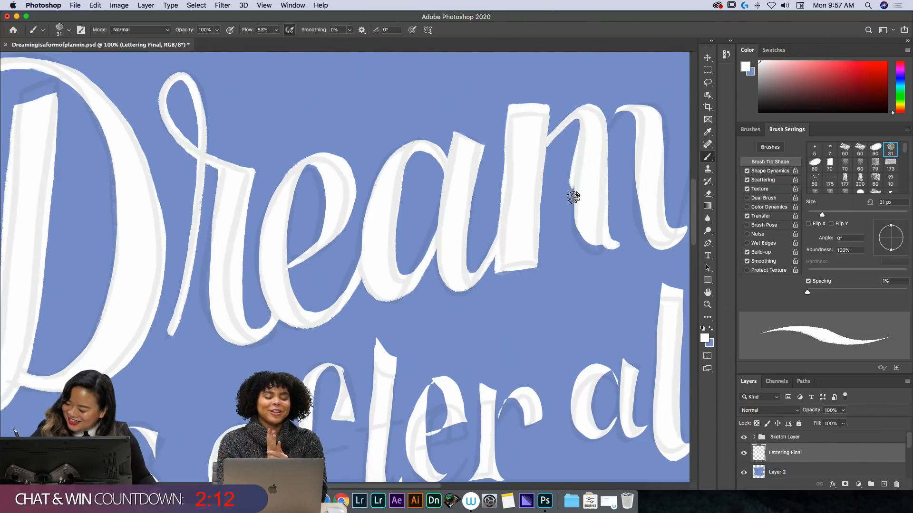
- Trim both sides of the m's second stem with the 20 px eraser
key("e")
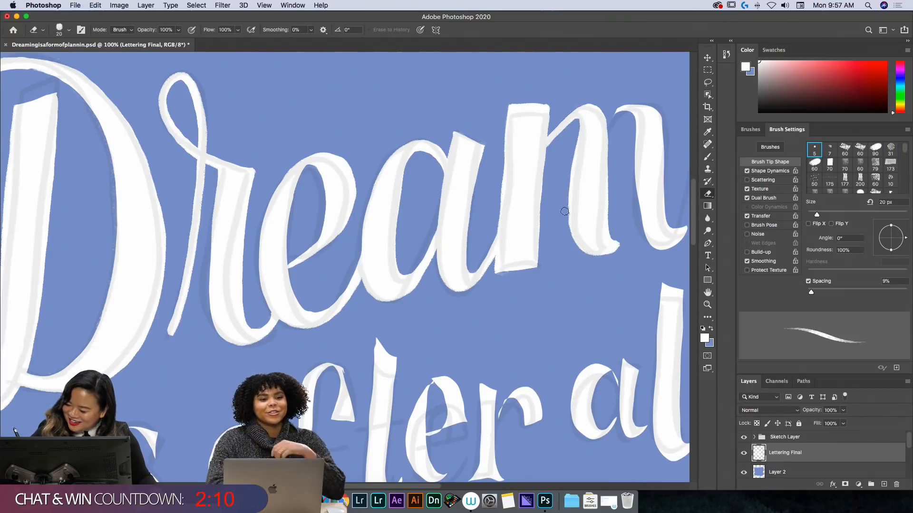
left_click_drag(570, 156, 574, 244)
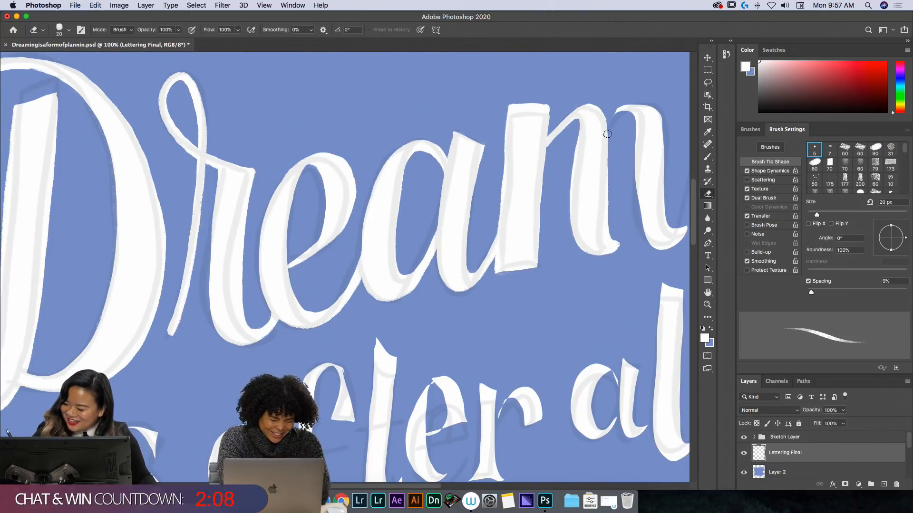
left_click_drag(610, 178, 610, 224)
- Paint the m's second arch from its middle stem and thicken the last stem down to its tail in white at 31 px
scroll(630, 226, "right", 5)
scroll(630, 226, "up", 2)
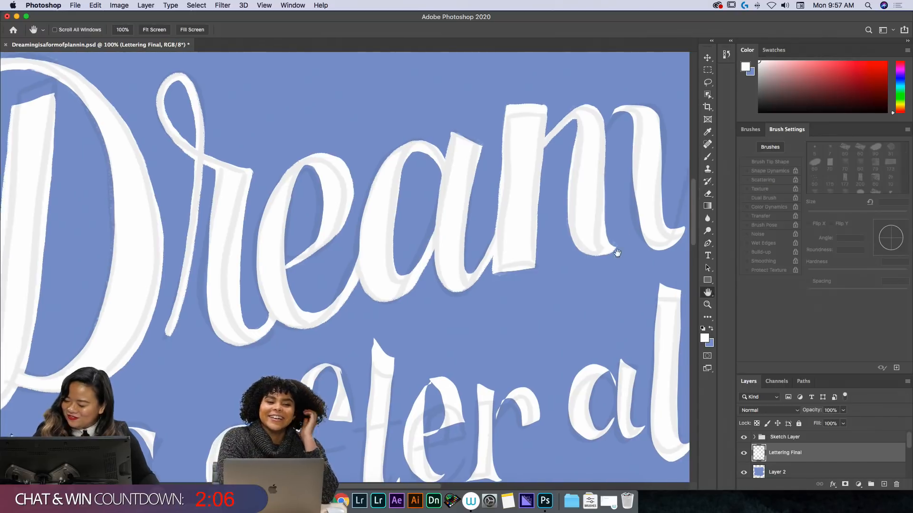
key("b")
mouse_move(502, 161)
left_mouse_down()
mouse_move(534, 156)
mouse_move(548, 285)
left_mouse_up()
key("e")
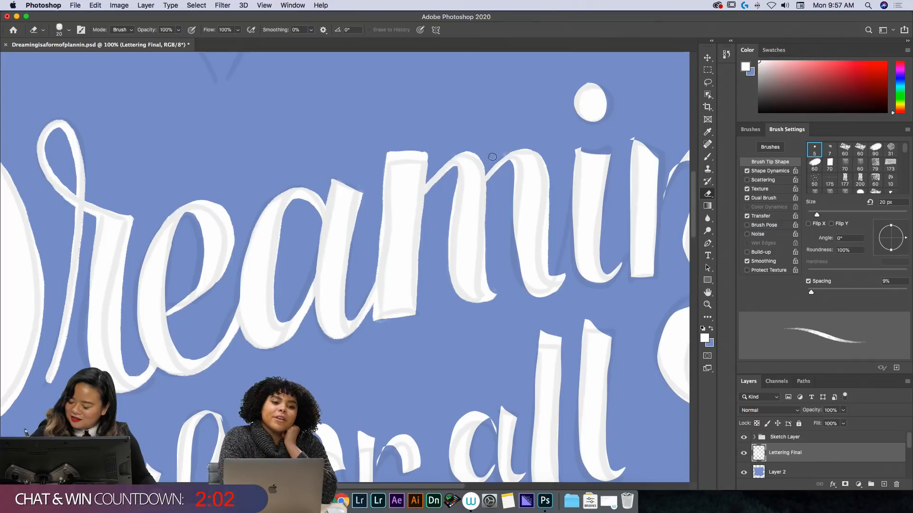
key("b")
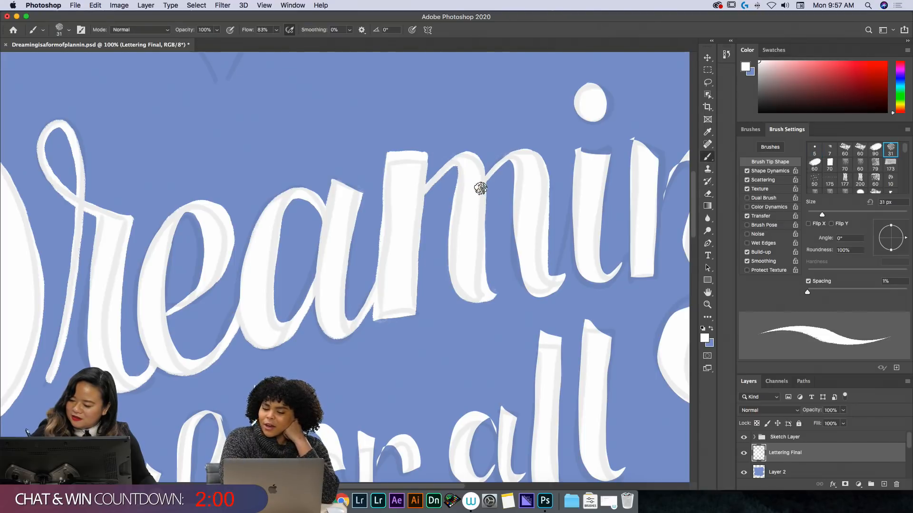
mouse_move(516, 167)
left_mouse_down()
mouse_move(523, 281)
mouse_move(553, 272)
left_mouse_up()
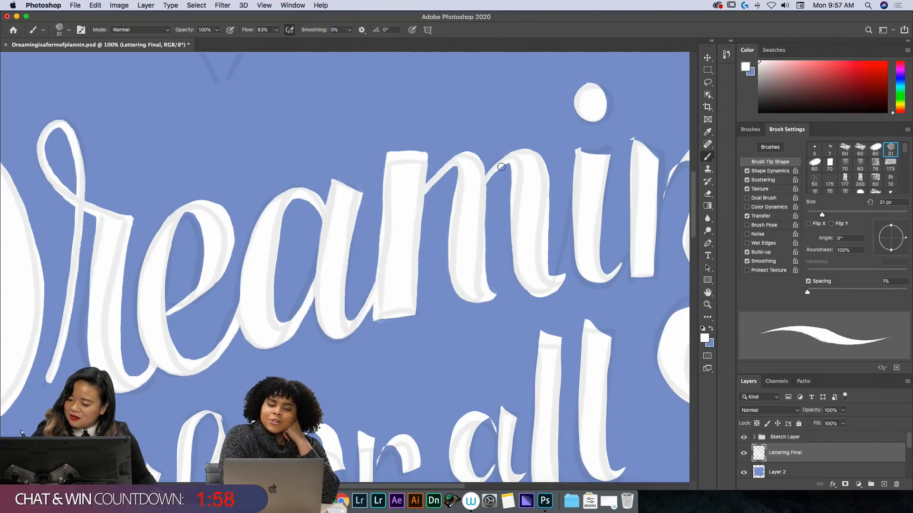
- Trim the inner edge of the m's last stem and the underside of its tail with the 20 px eraser
key("e")
left_click_drag(504, 164, 510, 235)
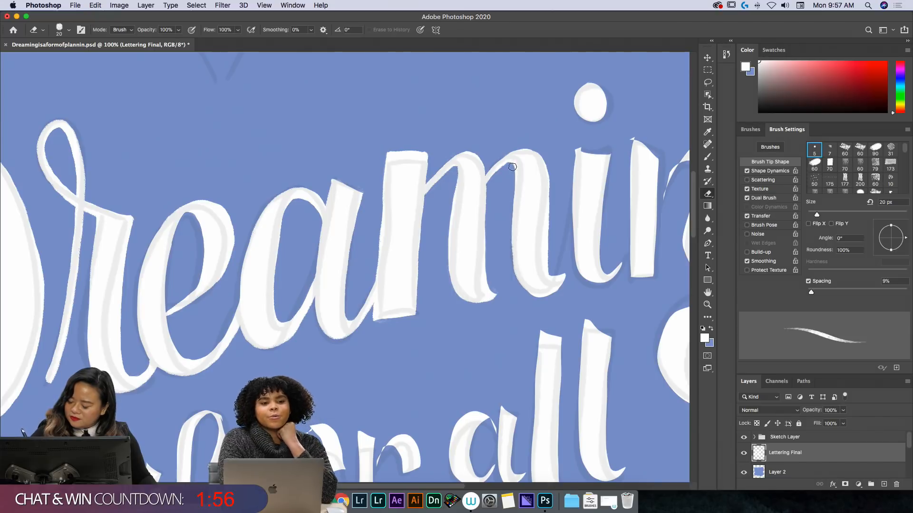
left_click_drag(528, 294, 569, 278)
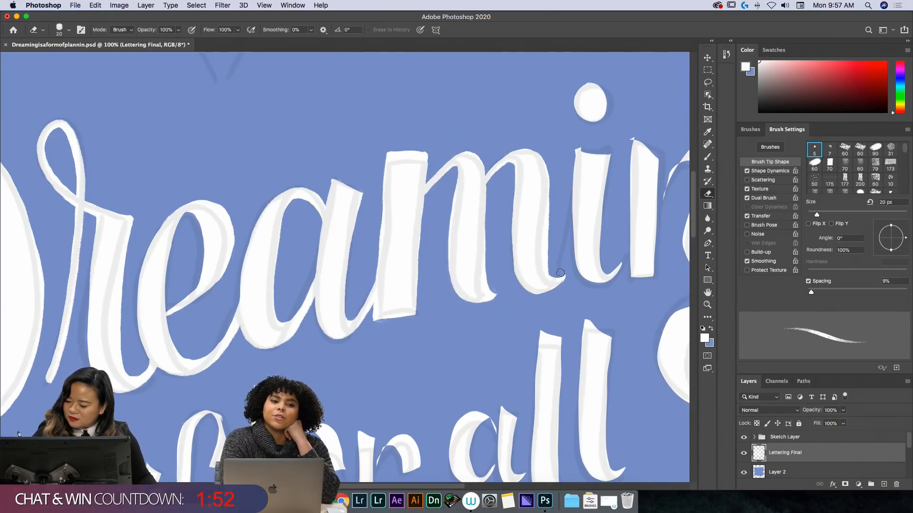
key("b")
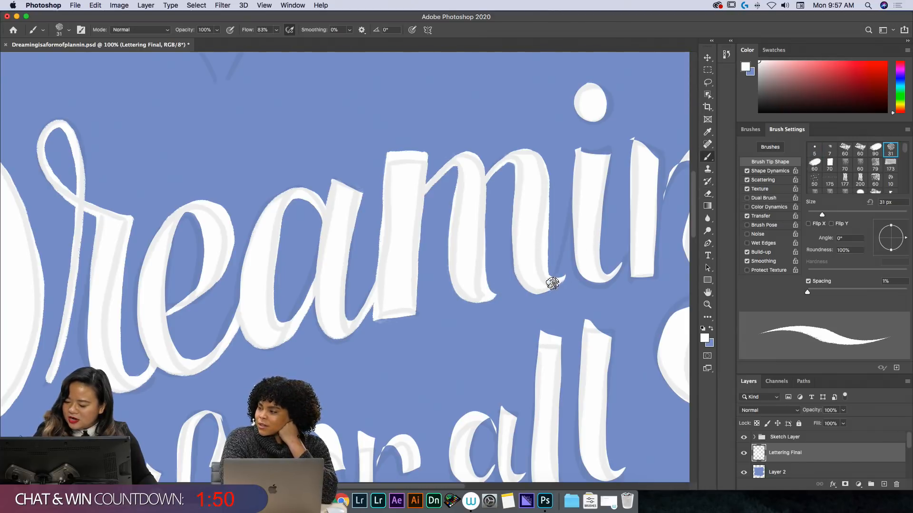
key("e")
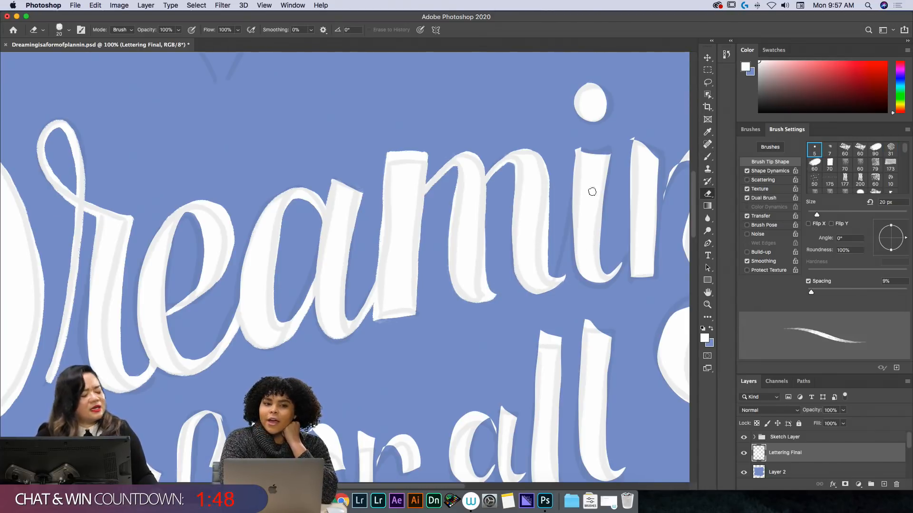
- Extend the m's tail up to the i, then widen the i's stem and curved foot in white at 31 px
key("b")
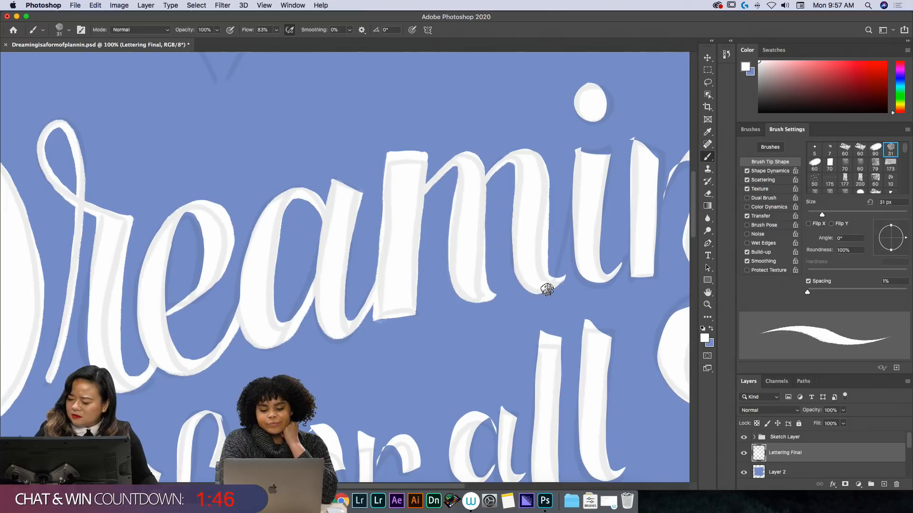
key("e")
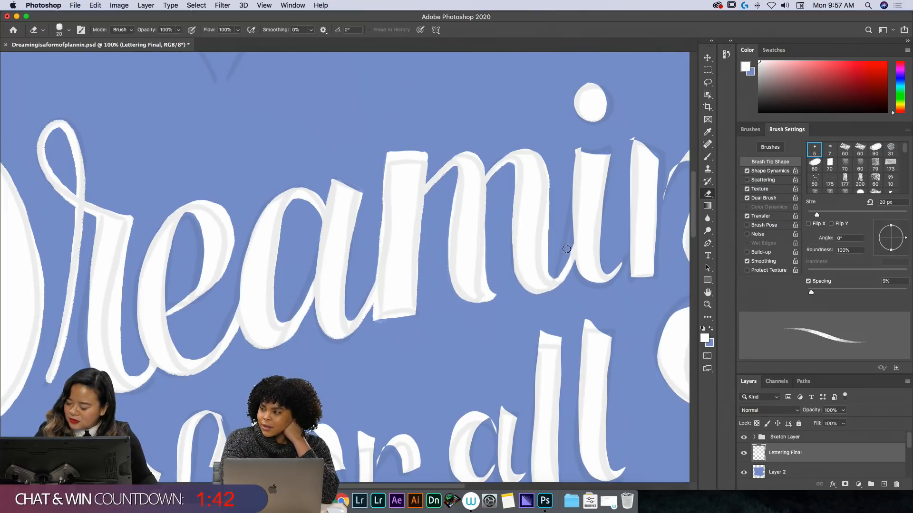
key("b")
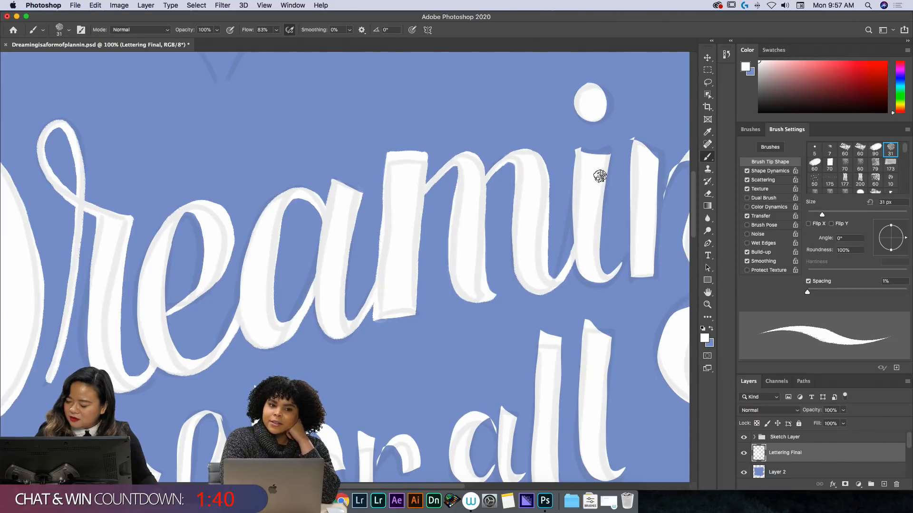
mouse_move(581, 147)
left_mouse_down()
mouse_move(609, 147)
mouse_move(600, 272)
mouse_move(618, 269)
left_mouse_up()
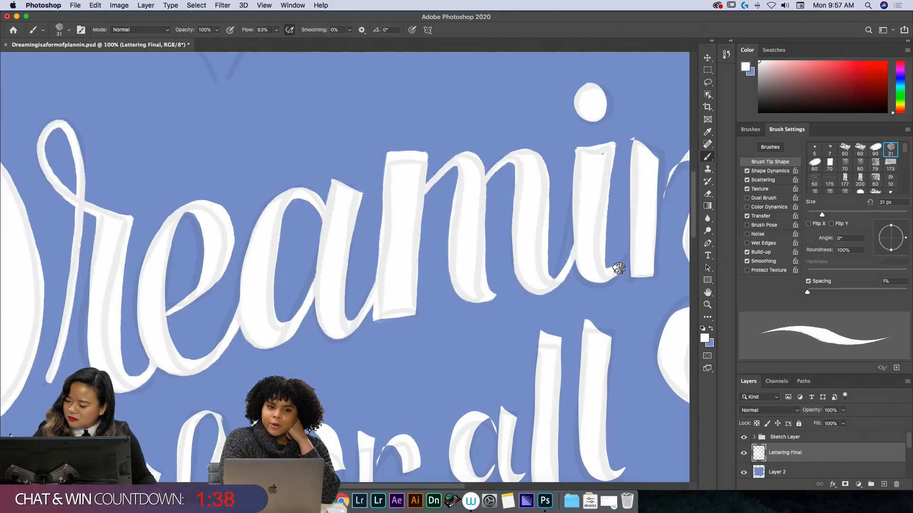
mouse_move(583, 149)
left_mouse_down()
mouse_move(575, 174)
mouse_move(580, 279)
mouse_move(611, 275)
left_mouse_up()
- Trim the top and inner edge of the i's stem in "Dreaming" with the 20 px eraser
key("e")
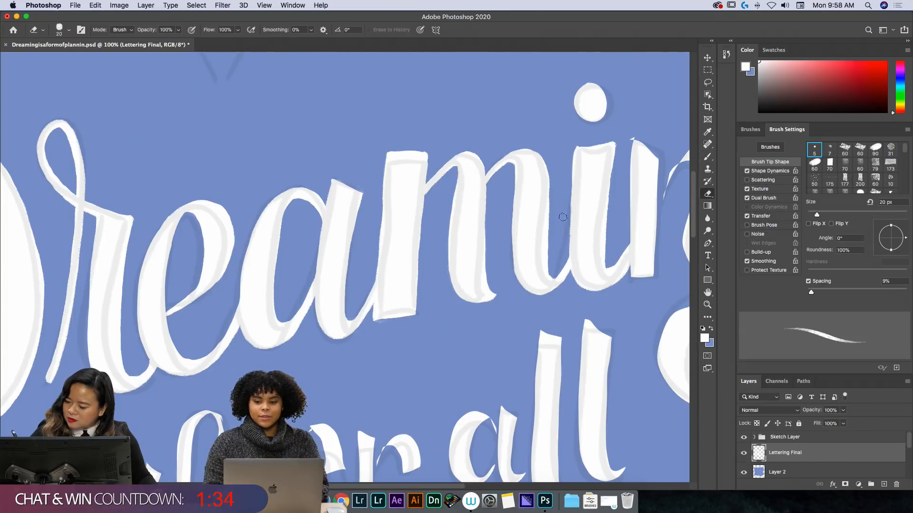
left_click_drag(573, 145, 617, 136)
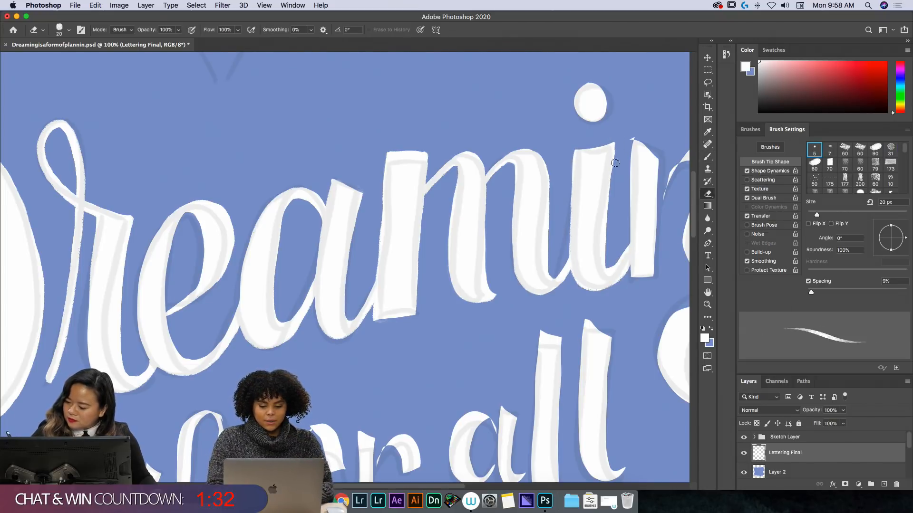
mouse_move(610, 267)
left_mouse_down()
mouse_move(626, 240)
mouse_move(498, 135)
left_mouse_up()
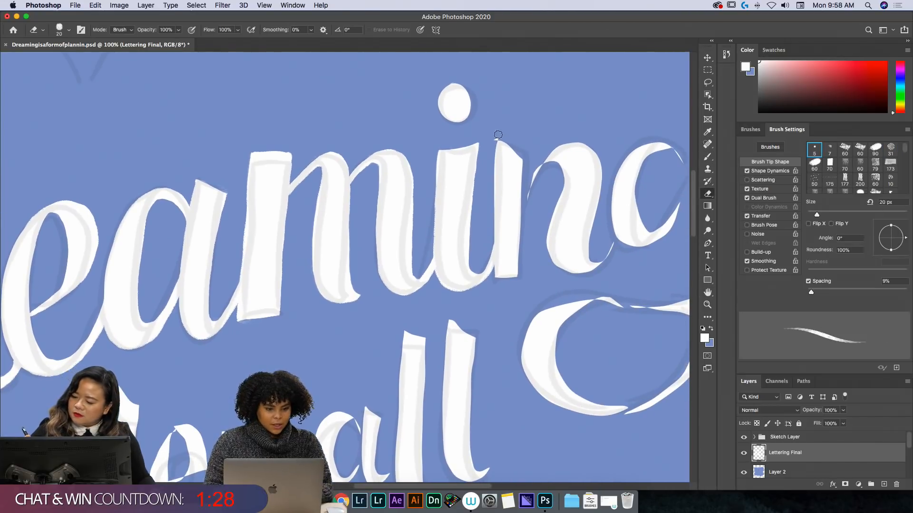
- Widen the n's first stem into a squared bar in white at 31 px and even out its base with the 20 px eraser
key("b")
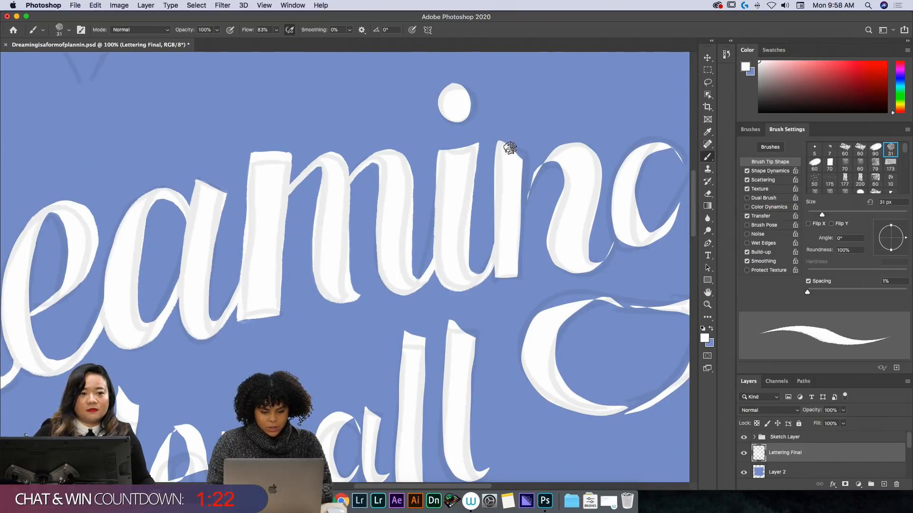
mouse_move(507, 145)
left_mouse_down()
mouse_move(521, 147)
mouse_move(518, 271)
left_mouse_up()
mouse_move(517, 147)
left_mouse_down()
mouse_move(499, 137)
mouse_move(527, 144)
mouse_move(527, 278)
mouse_move(491, 271)
left_mouse_up()
key("e")
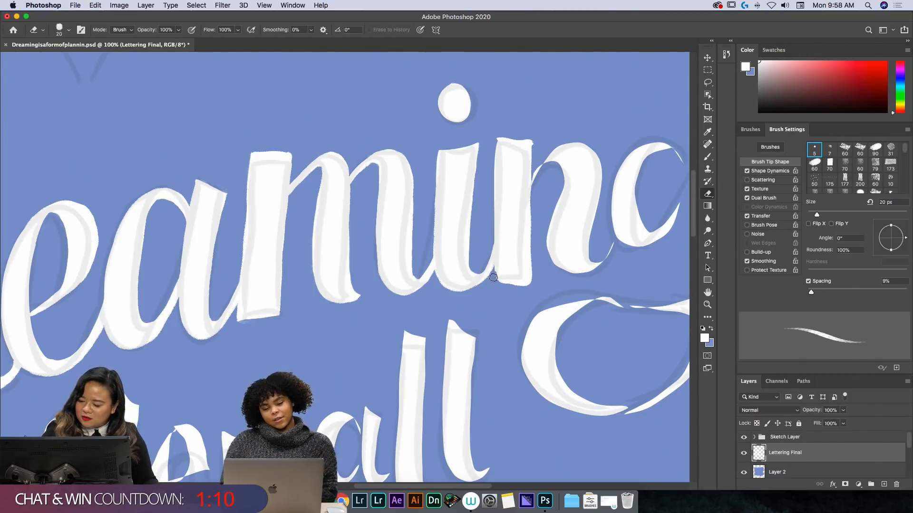
key("b")
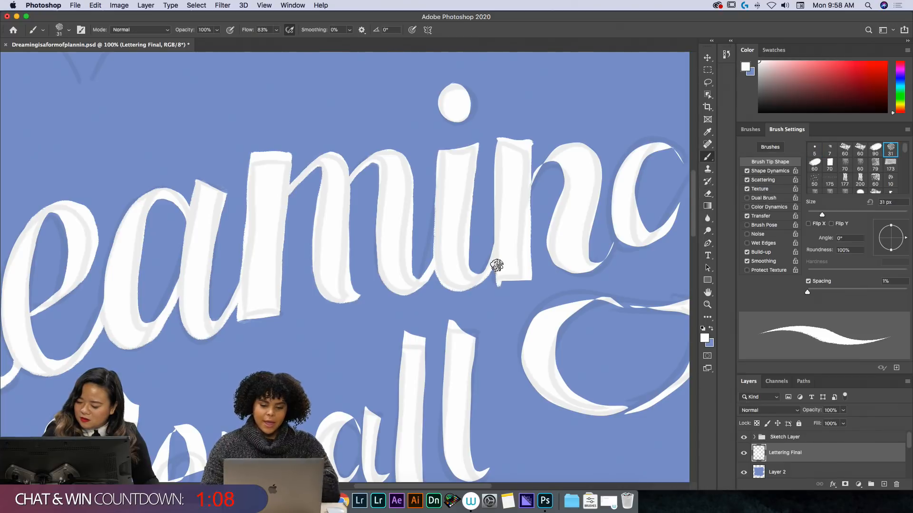
key("e")
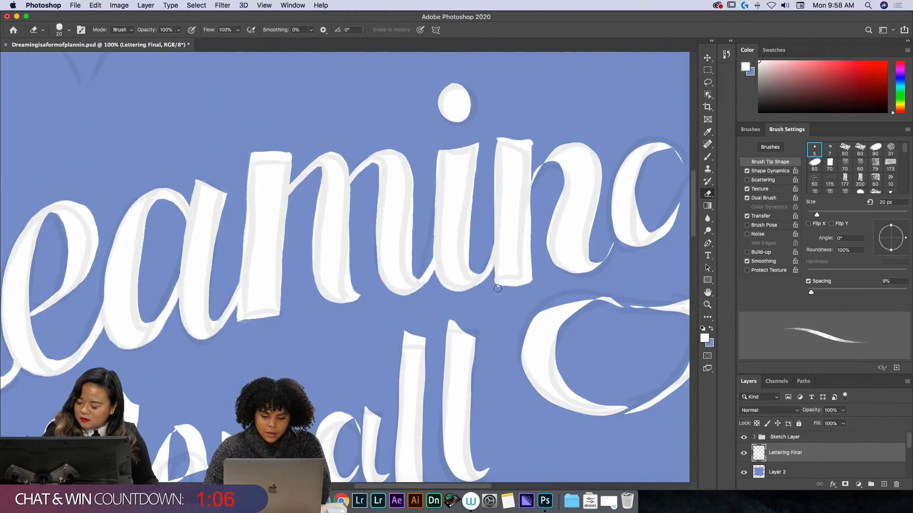
- Enlarge and round the dot of the i in "Dreaming" in white at 31 px
key("b")
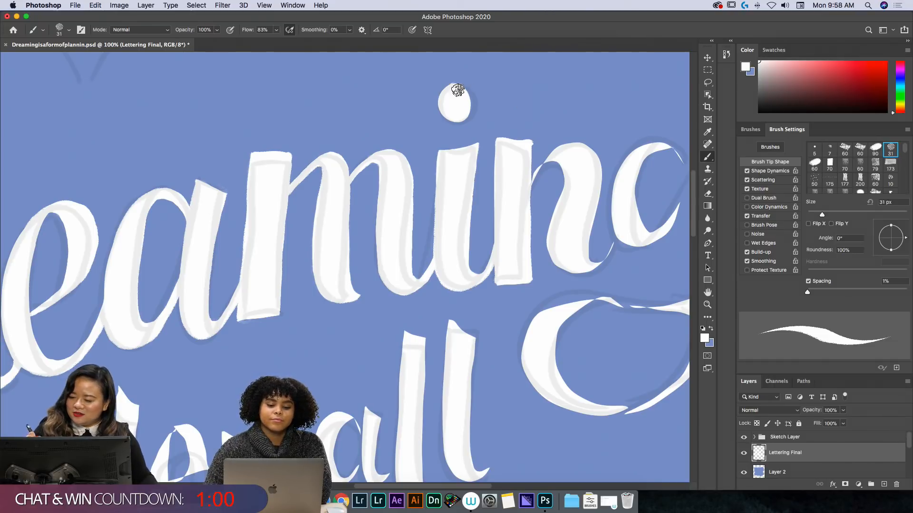
mouse_move(452, 90)
left_mouse_down()
mouse_move(456, 120)
mouse_move(466, 89)
mouse_move(437, 100)
mouse_move(453, 91)
mouse_move(446, 119)
mouse_move(450, 86)
mouse_move(439, 111)
mouse_move(448, 85)
mouse_move(459, 91)
mouse_move(438, 102)
left_mouse_up()
key("e")
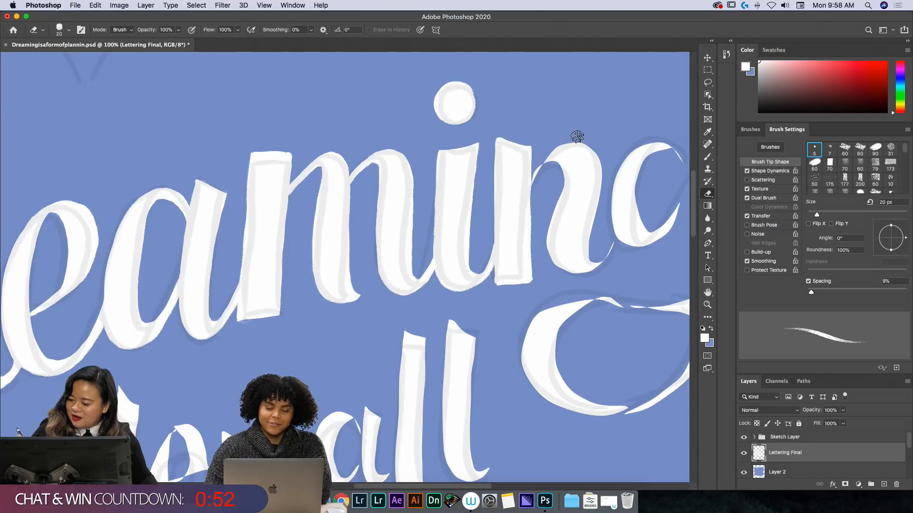
- Join the n's arch to its first stem and its tail to the g in white, then trim the second stem's left edge
key("b")
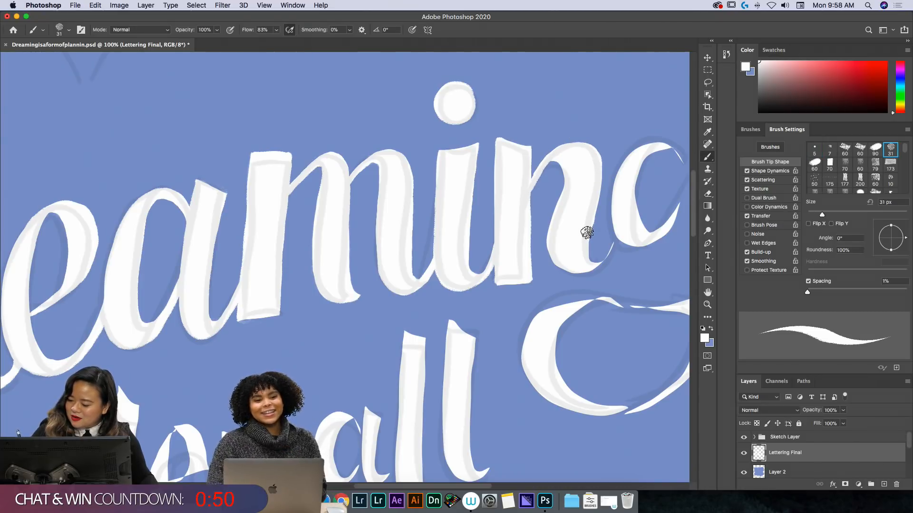
mouse_move(587, 230)
left_mouse_down()
mouse_move(602, 257)
mouse_move(615, 224)
left_mouse_up()
key("e")
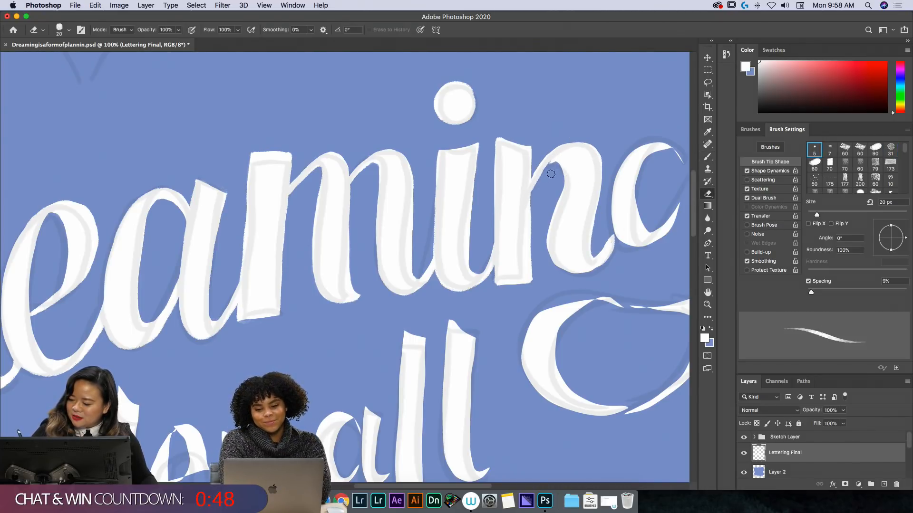
left_click_drag(559, 165, 550, 262)
key("b")
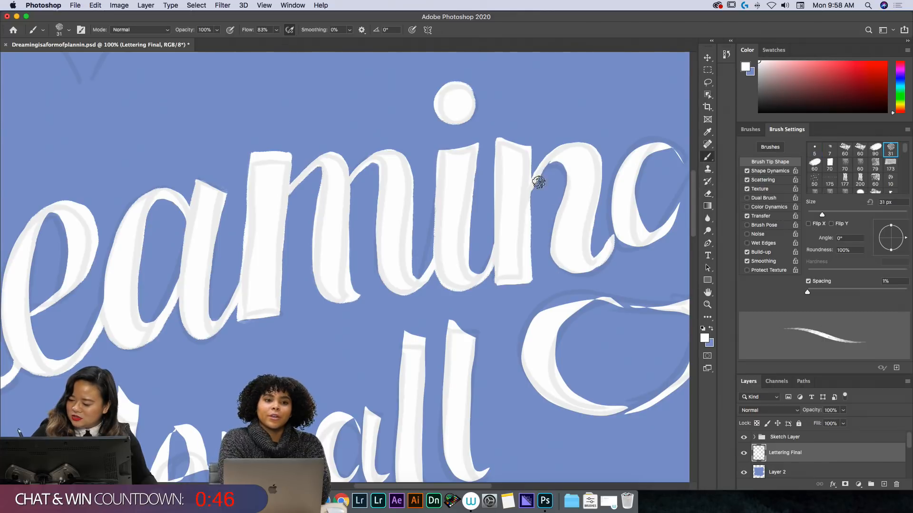
- Slim the left side of the n's second stem and smooth its tail into the g with the 20 px eraser
key("e")
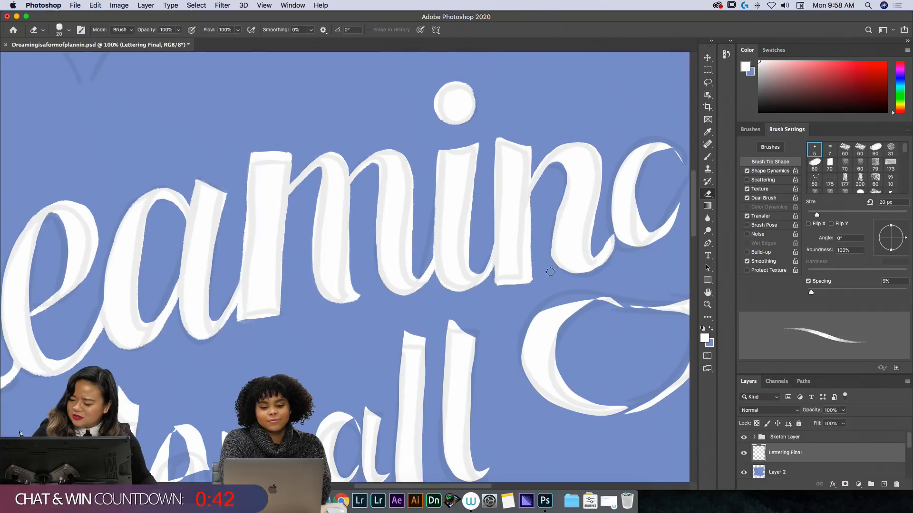
mouse_move(562, 174)
left_mouse_down()
mouse_move(560, 273)
mouse_move(593, 265)
mouse_move(608, 223)
left_mouse_up()
key("b")
key("e")
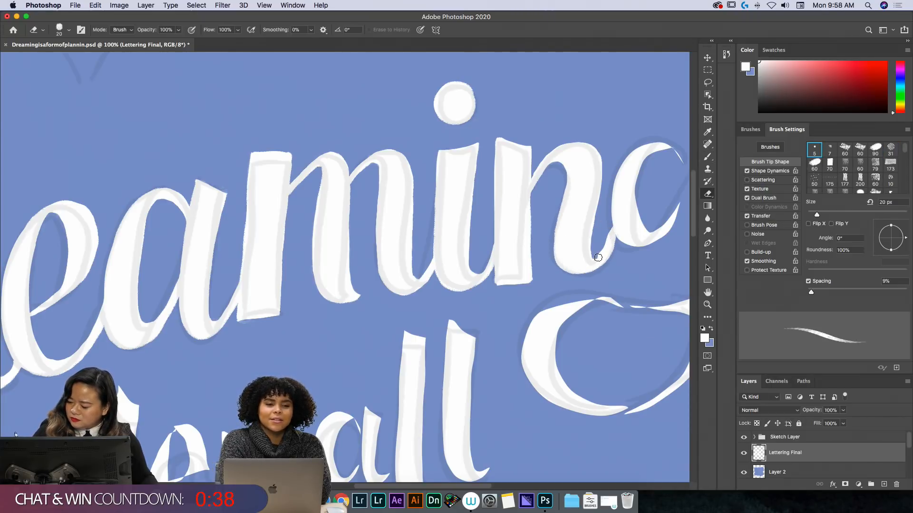
left_click_drag(596, 255, 606, 225)
- Paint the right side of the g's bowl to meet its stem in white at 31 px, then trim the bowl's inner top edge
key("space")
left_click_drag(610, 319, 482, 308)
key("b")
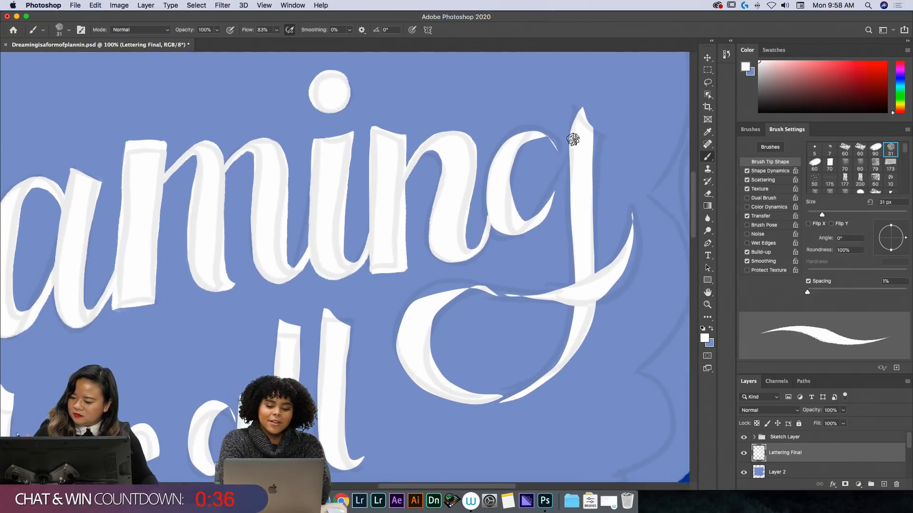
mouse_move(572, 162)
left_mouse_down()
mouse_move(532, 131)
mouse_move(498, 156)
mouse_move(497, 219)
mouse_move(561, 214)
mouse_move(574, 176)
mouse_move(561, 179)
mouse_move(570, 196)
mouse_move(554, 226)
mouse_move(515, 236)
mouse_move(490, 204)
mouse_move(540, 238)
mouse_move(570, 196)
mouse_move(538, 236)
mouse_move(571, 188)
mouse_move(565, 180)
mouse_move(533, 221)
left_mouse_up()
key("e")
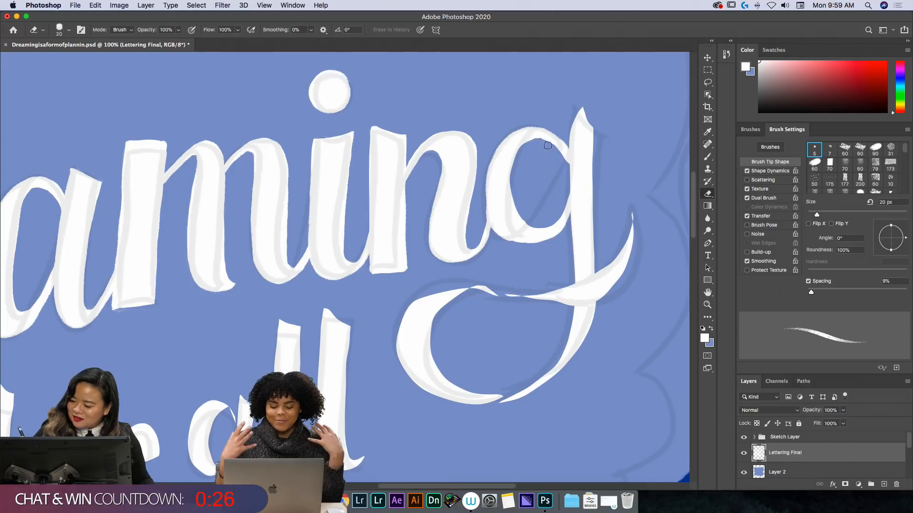
mouse_move(548, 146)
left_mouse_down()
mouse_move(563, 169)
mouse_move(550, 146)
left_mouse_up()
- Thicken the inner left side of the g's bowl in white at 31 px
key("b")
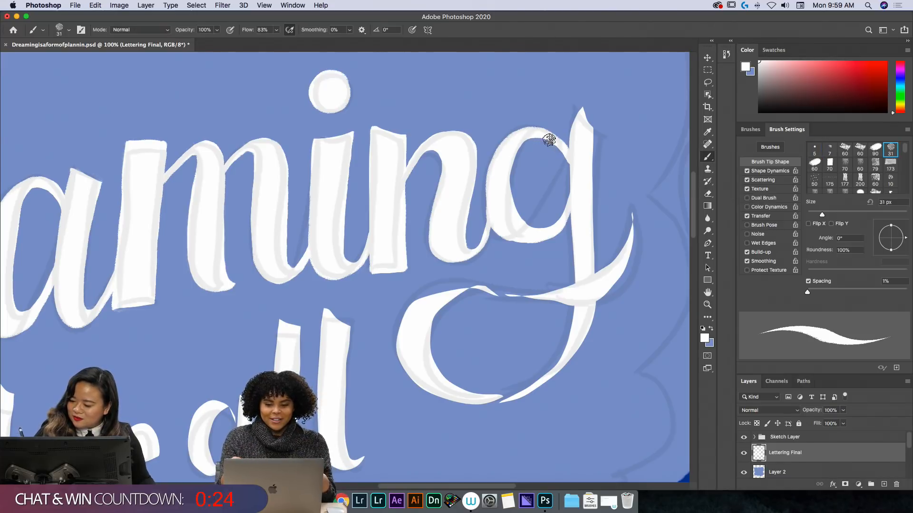
mouse_move(551, 137)
left_mouse_down()
mouse_move(516, 157)
mouse_move(515, 214)
left_mouse_up()
mouse_move(551, 137)
left_mouse_down()
mouse_move(529, 143)
mouse_move(517, 220)
left_mouse_up()
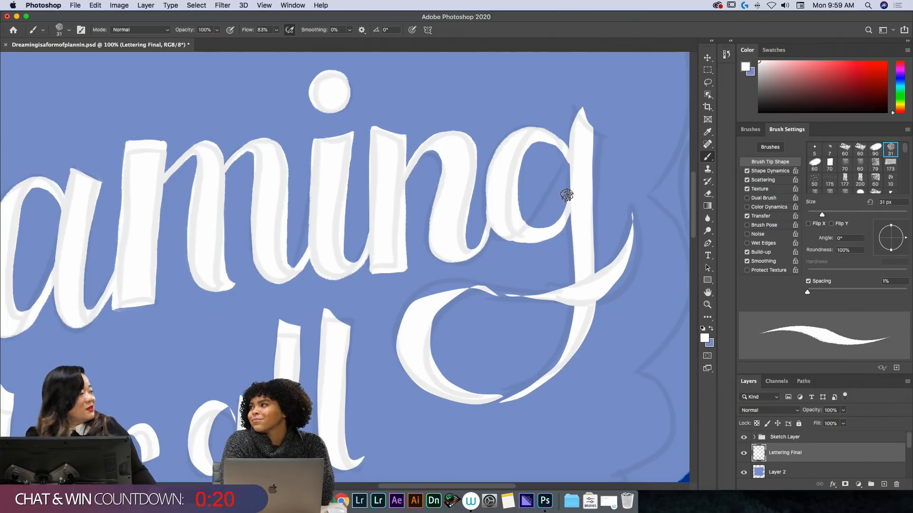
- Refine where the g's bowl meets its stem, then widen the top of the stem in white at 31 px
key("e")
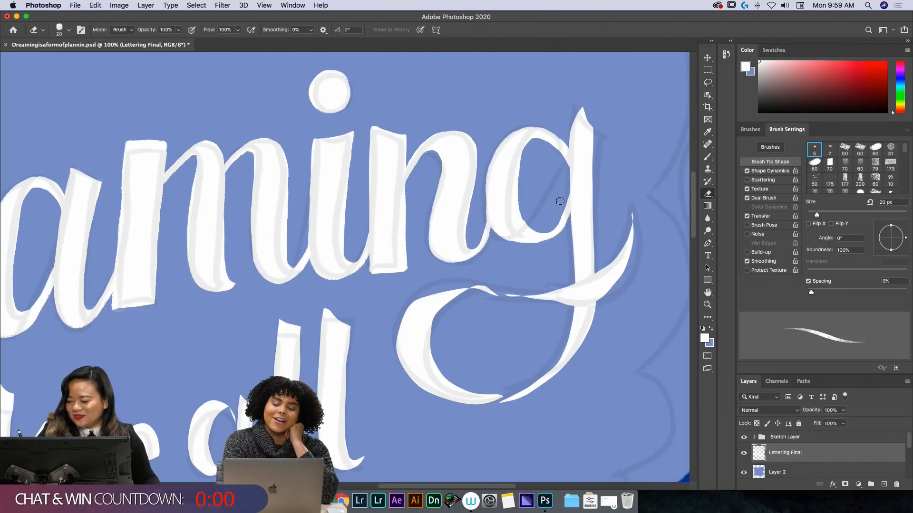
key("b")
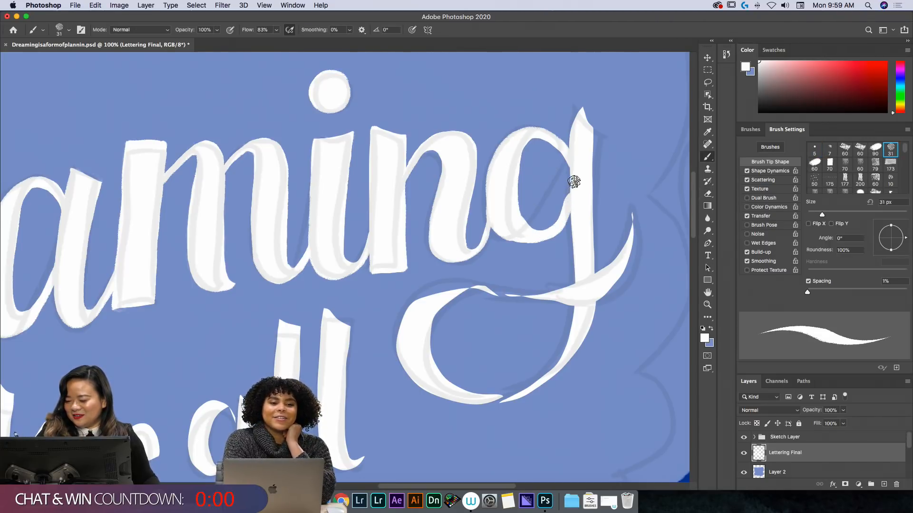
key("e")
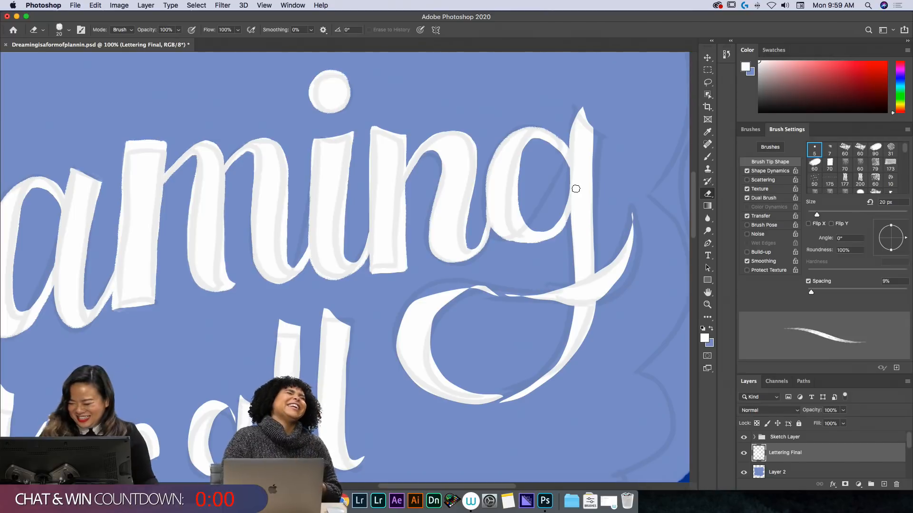
key("b")
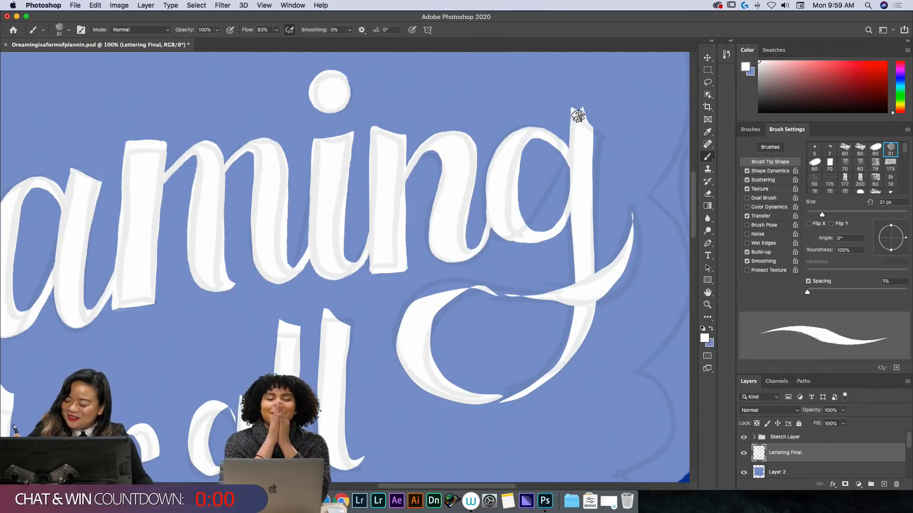
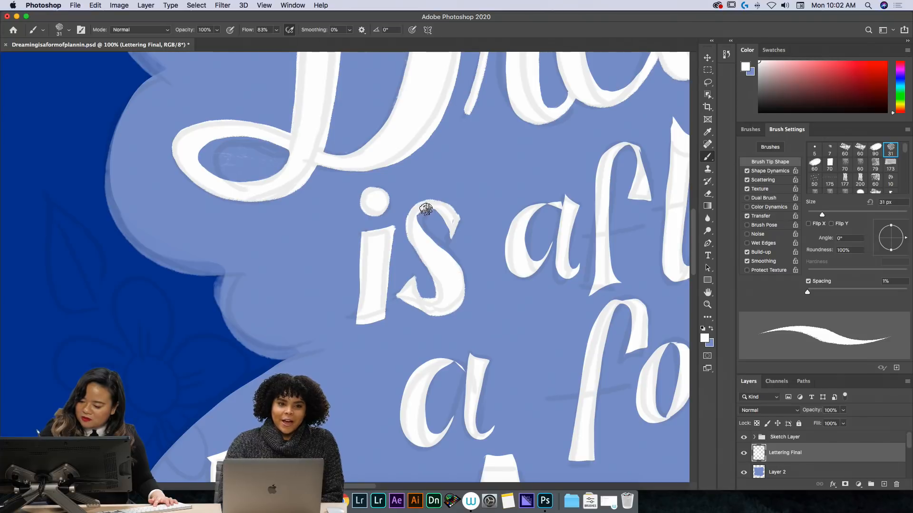
- Clean up the upper tip of the s in "is" with eraser and white brush, reducing the brush size to 10 px
key("e")
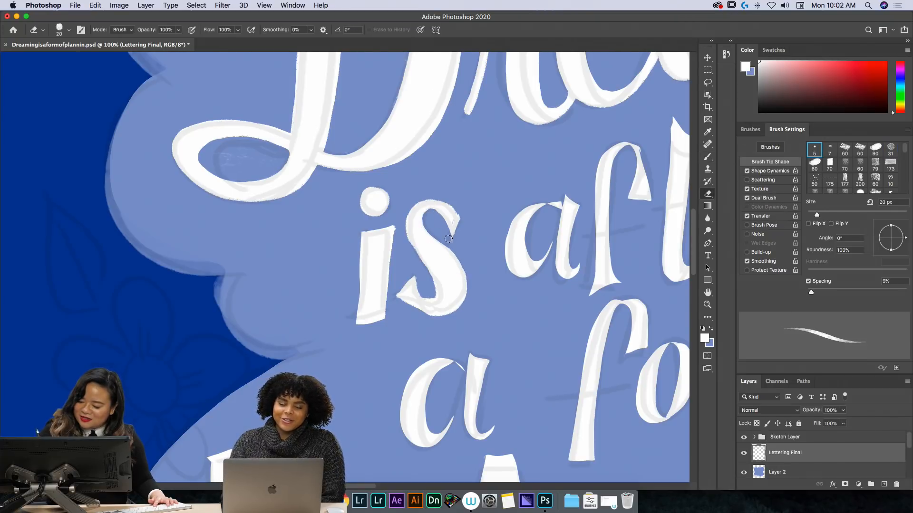
key("b")
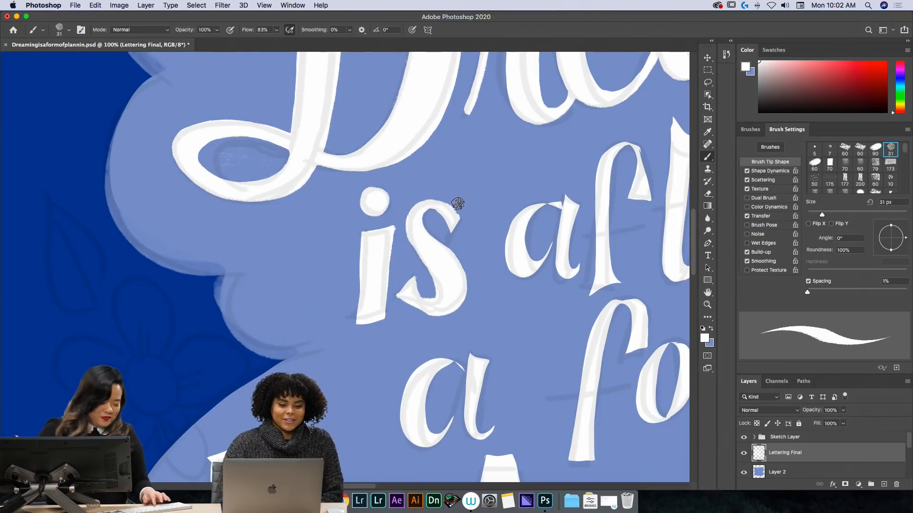
key("bracketleft")
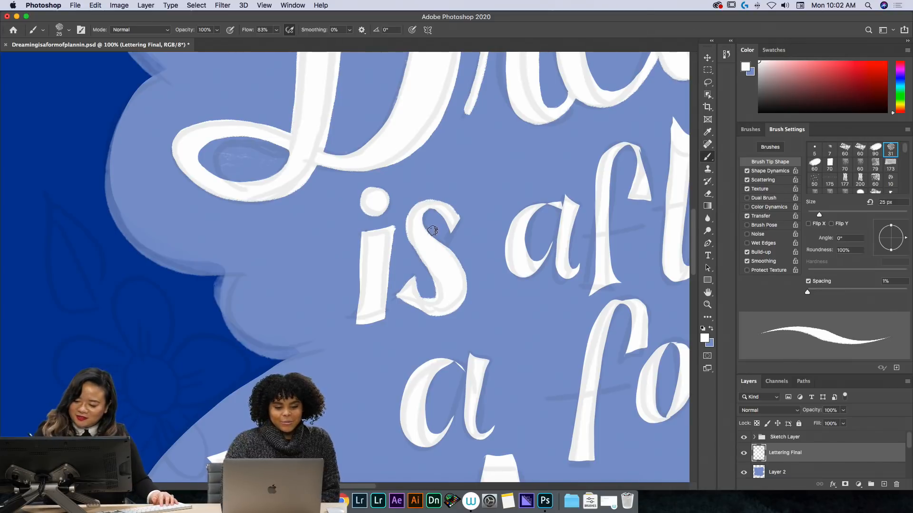
key("bracketleft")
key("bracketleft")
key("bracketleft")
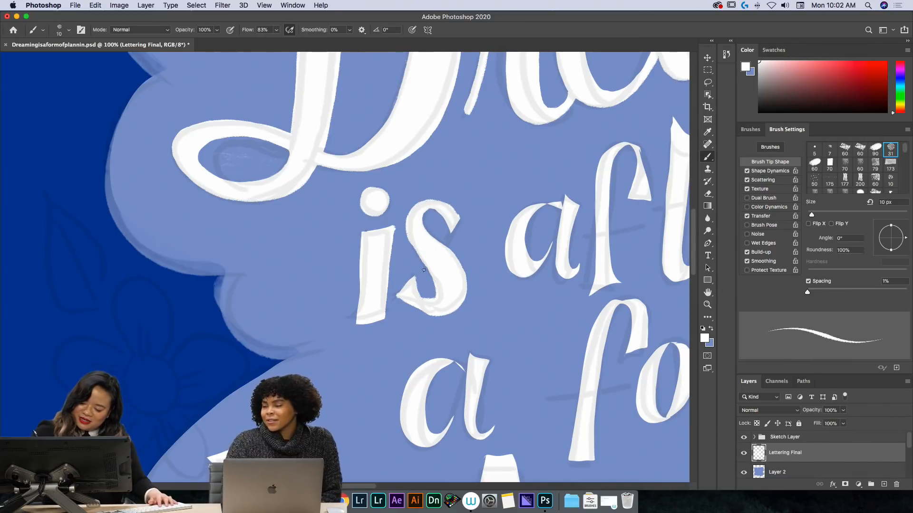
- Set the eraser size to 15 px and trim the lower-left tip of the s in "is"
key("e")
key("bracketleft")
key("bracketleft")
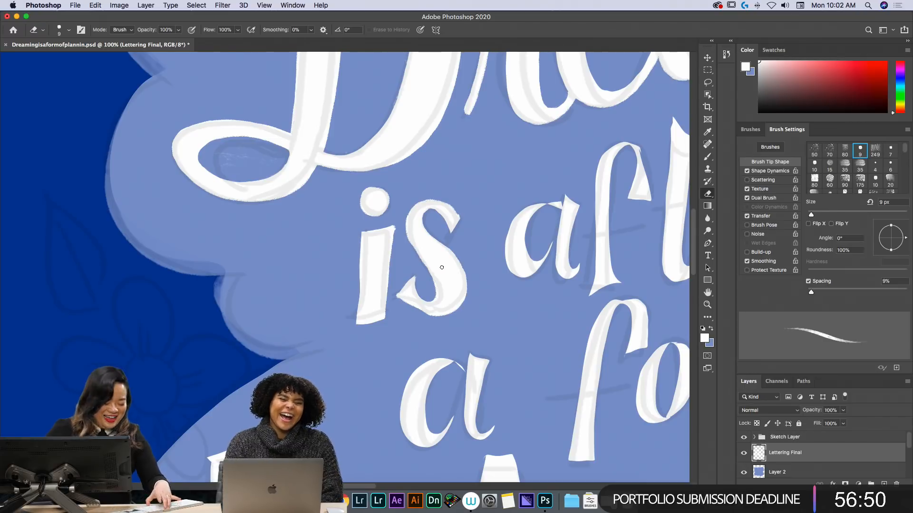
key("bracketright")
key("bracketright")
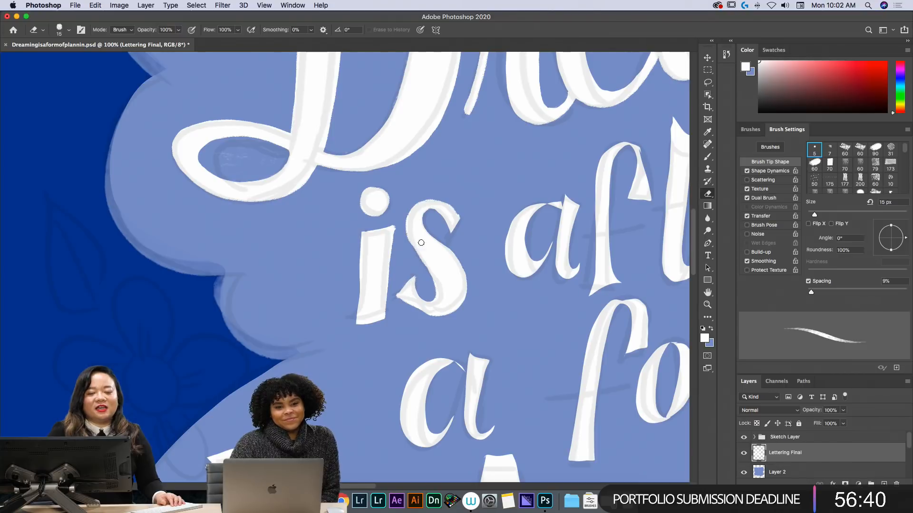
mouse_move(396, 294)
left_mouse_down()
mouse_move(412, 279)
mouse_move(402, 290)
left_mouse_up()
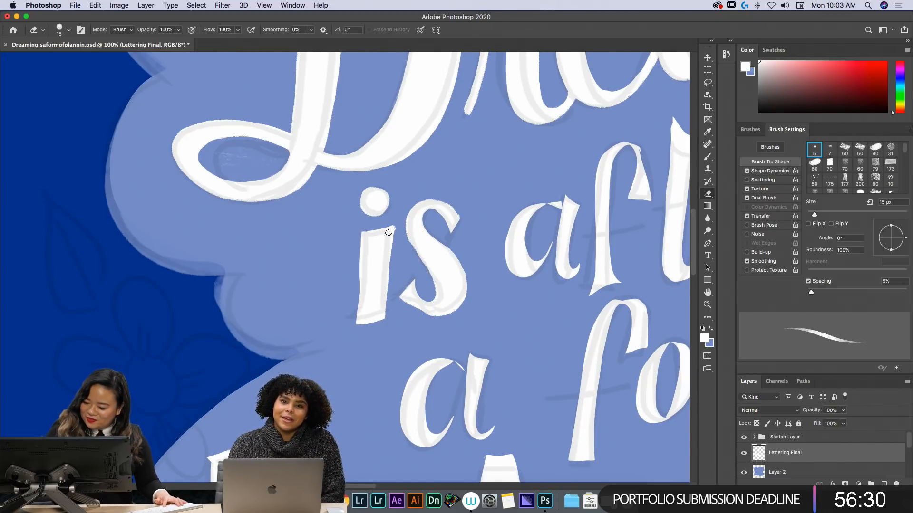
- Trim the left edge of the i's stem in "is" down to its base with the 15 px eraser
left_click_drag(359, 231, 352, 319)
mouse_move(359, 254)
left_mouse_down()
mouse_move(362, 238)
mouse_move(358, 322)
left_mouse_up()
key("b")
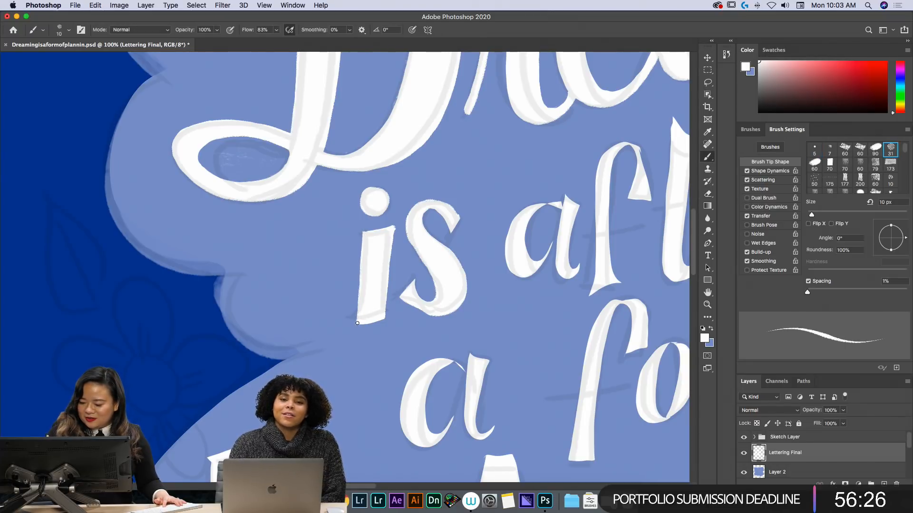
- Sharpen the lower-left tip of the s in "is" by trimming its underside and touching up the edge in white
key("e")
left_click_drag(419, 283, 420, 301)
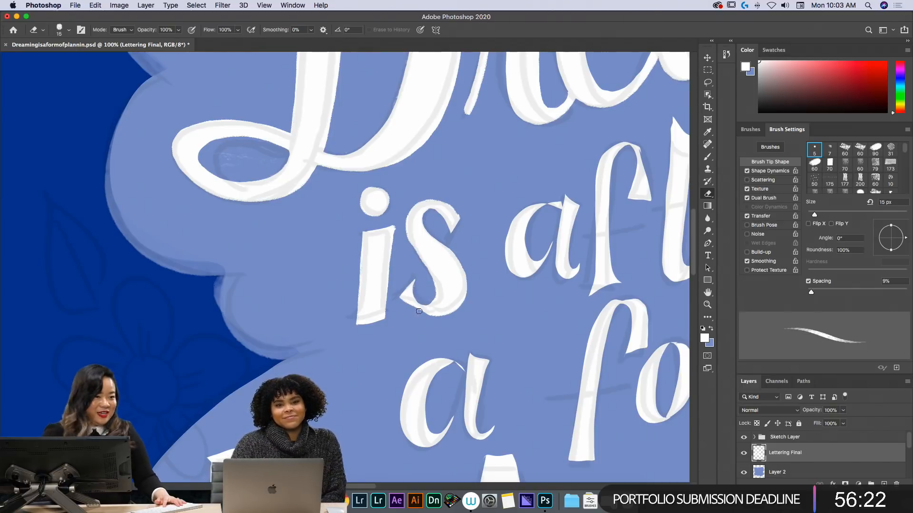
key("b")
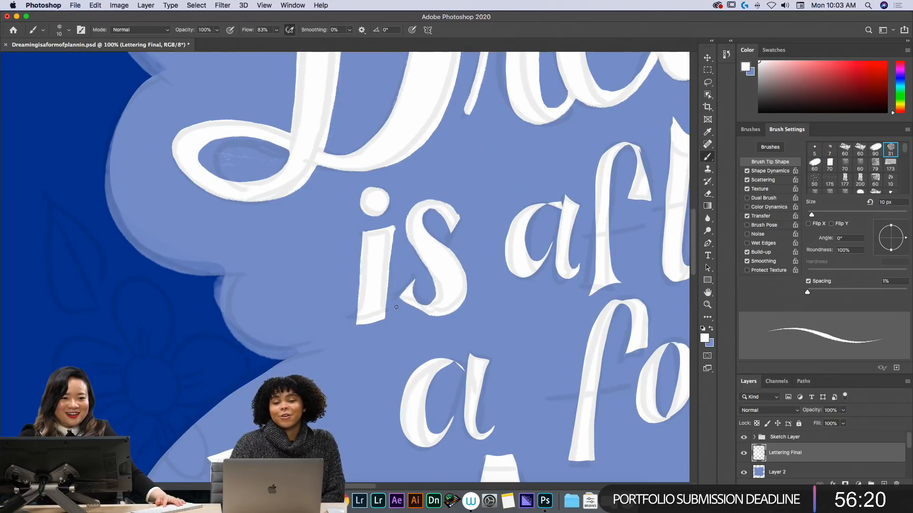
mouse_move(401, 300)
left_mouse_down()
mouse_move(437, 308)
mouse_move(292, 311)
left_mouse_up()
key("e")
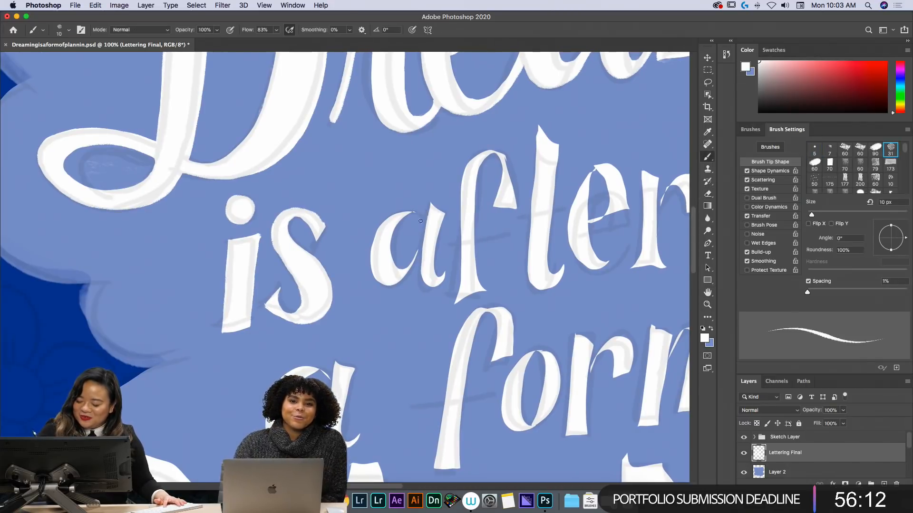
- Close the bowl of the a in "after" against its stem in white, then thicken the stem and its upper tip
key("b")
mouse_move(405, 212)
left_mouse_down()
mouse_move(384, 221)
mouse_move(371, 256)
mouse_move(383, 283)
mouse_move(412, 267)
mouse_move(423, 243)
mouse_move(411, 269)
mouse_move(421, 243)
mouse_move(401, 265)
left_mouse_up()
key("e")
key("b")
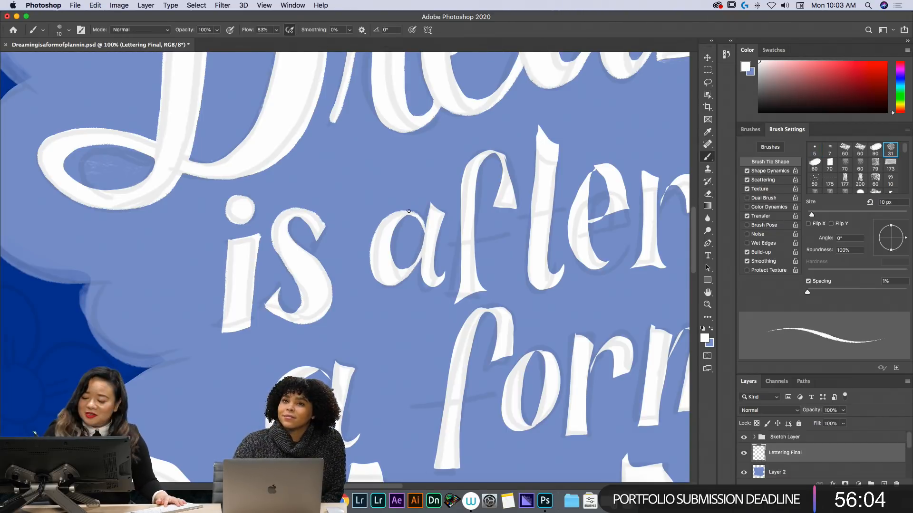
mouse_move(417, 217)
left_mouse_down()
mouse_move(402, 225)
mouse_move(391, 256)
mouse_move(424, 248)
left_mouse_up()
left_click_drag(429, 215, 427, 282)
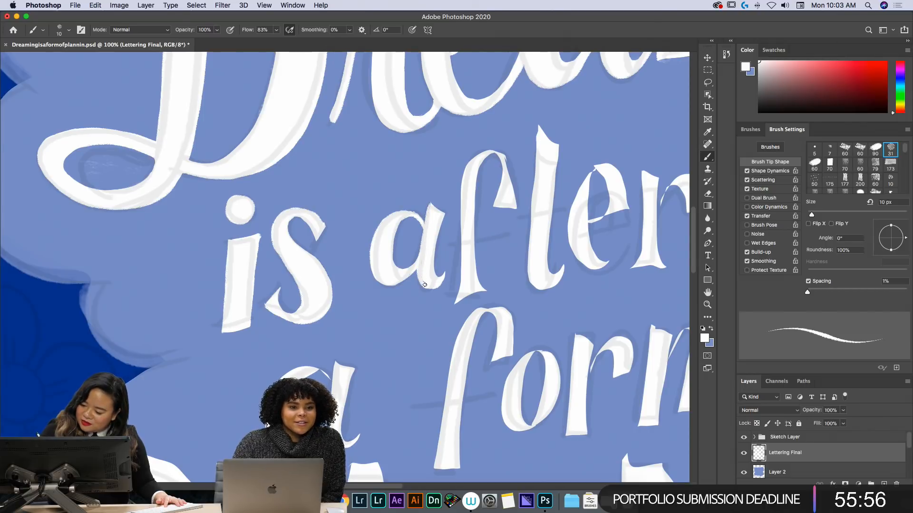
mouse_move(428, 204)
left_mouse_down()
mouse_move(445, 212)
mouse_move(434, 267)
mouse_move(440, 220)
left_mouse_up()
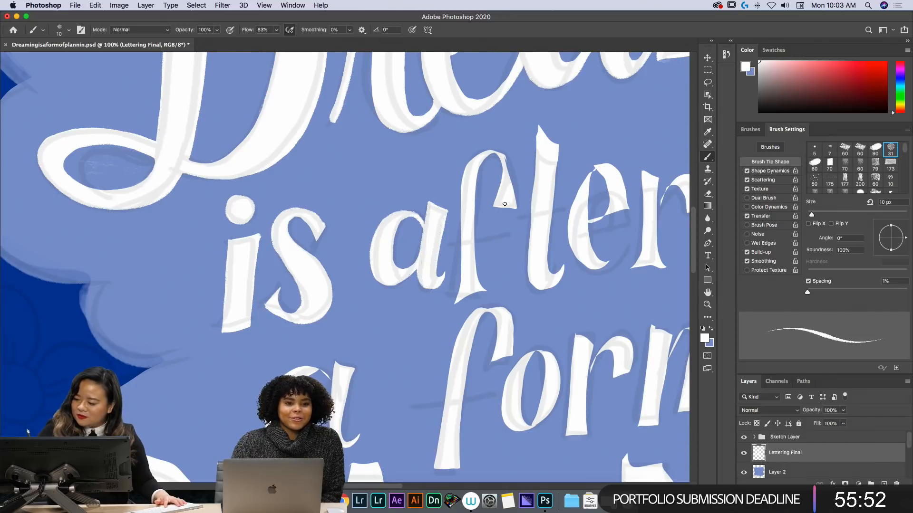
- Trim the hook end of the f in "after", then thicken its hook, stem and foot with the 10 px white brush
key("e")
mouse_move(506, 204)
left_mouse_down()
mouse_move(497, 208)
mouse_move(519, 202)
left_mouse_up()
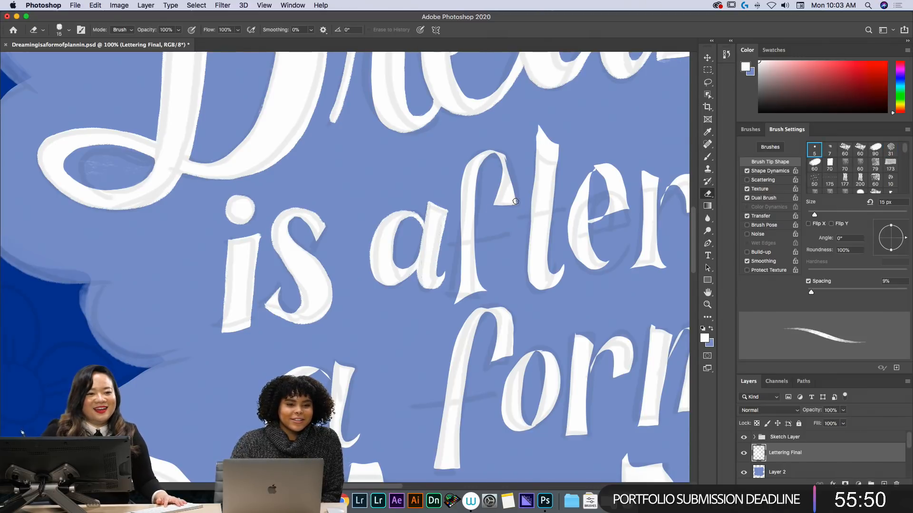
key("b")
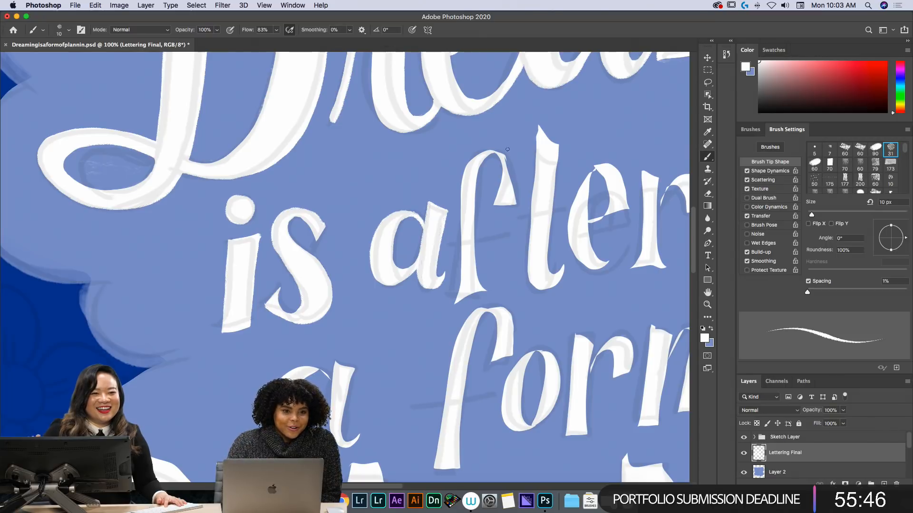
mouse_move(496, 205)
left_mouse_down()
mouse_move(513, 206)
mouse_move(500, 153)
left_mouse_up()
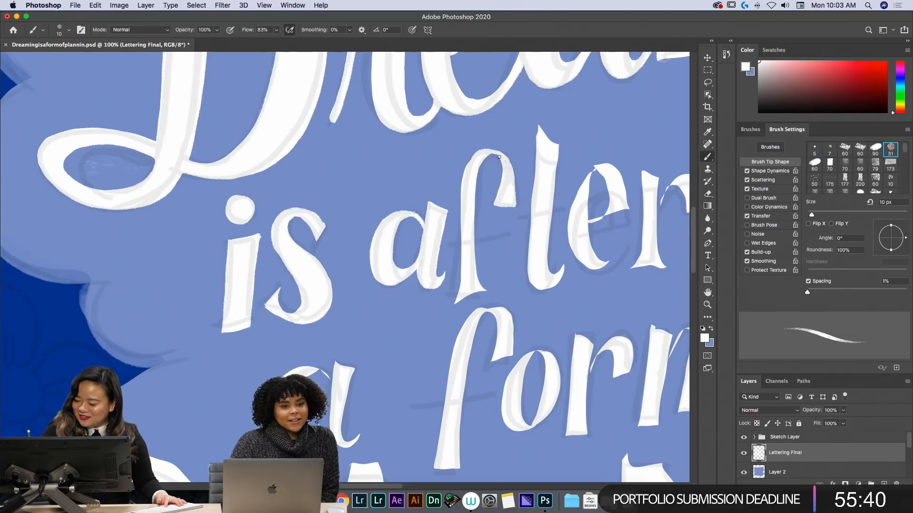
mouse_move(494, 151)
left_mouse_down()
mouse_move(465, 165)
mouse_move(453, 300)
mouse_move(459, 290)
mouse_move(457, 298)
mouse_move(478, 296)
mouse_move(456, 303)
mouse_move(484, 294)
left_mouse_up()
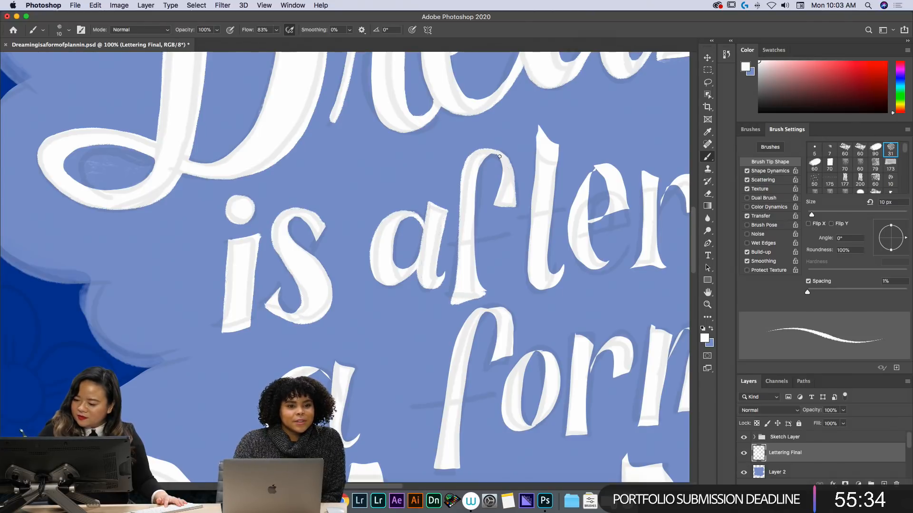
mouse_move(493, 151)
left_mouse_down()
mouse_move(477, 165)
mouse_move(474, 211)
mouse_move(485, 294)
mouse_move(456, 308)
mouse_move(501, 290)
left_mouse_up()
key("e")
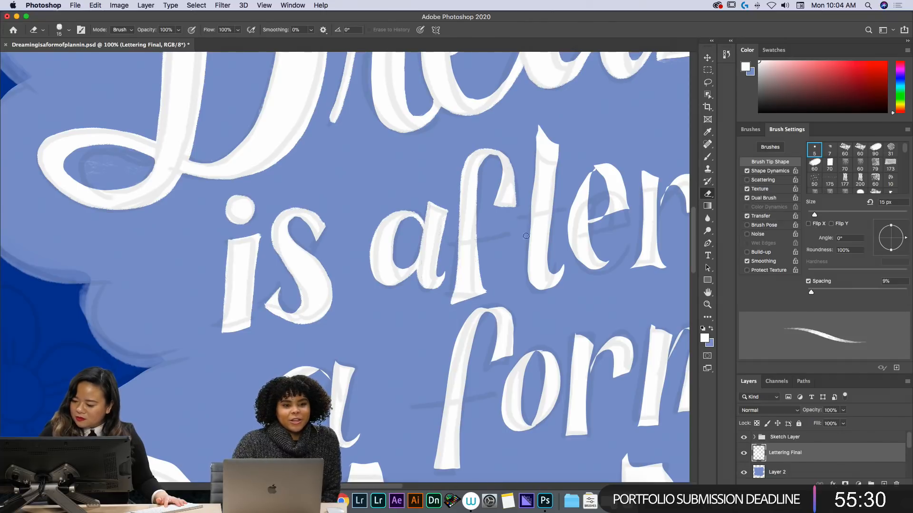
- Paint a slightly rising white crossbar through the middle of the f in "after" and tidy its ends
key("b")
mouse_move(448, 244)
left_mouse_down()
mouse_move(509, 230)
mouse_move(444, 248)
left_mouse_up()
left_click_drag(507, 233, 500, 235)
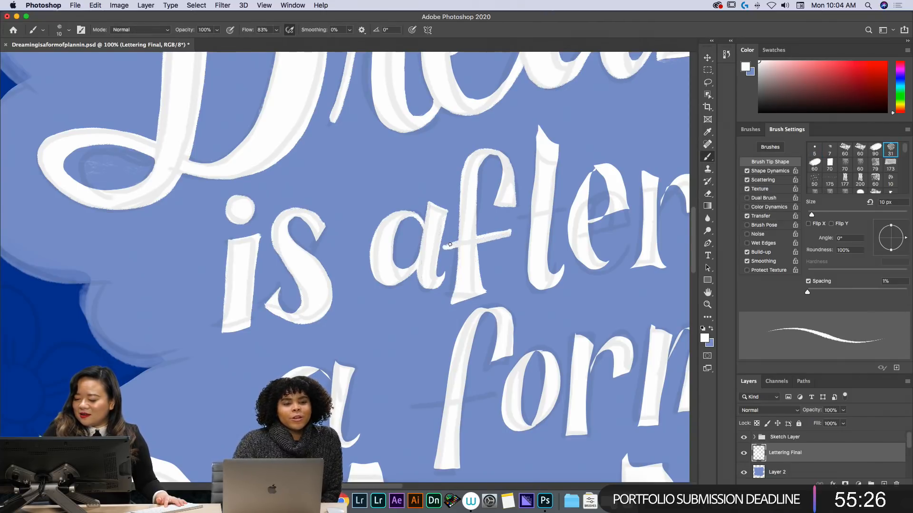
key("e")
- Widen the t's stem in "after" in white from its pointed top down to the curved foot
key("b")
mouse_move(538, 125)
left_mouse_down()
mouse_move(531, 289)
mouse_move(546, 296)
mouse_move(562, 272)
left_mouse_up()
left_click_drag(533, 193, 530, 232)
mouse_move(538, 126)
left_mouse_down()
mouse_move(559, 147)
mouse_move(549, 261)
mouse_move(556, 274)
mouse_move(561, 270)
mouse_move(546, 264)
mouse_move(540, 174)
mouse_move(535, 288)
left_mouse_up()
key("e")
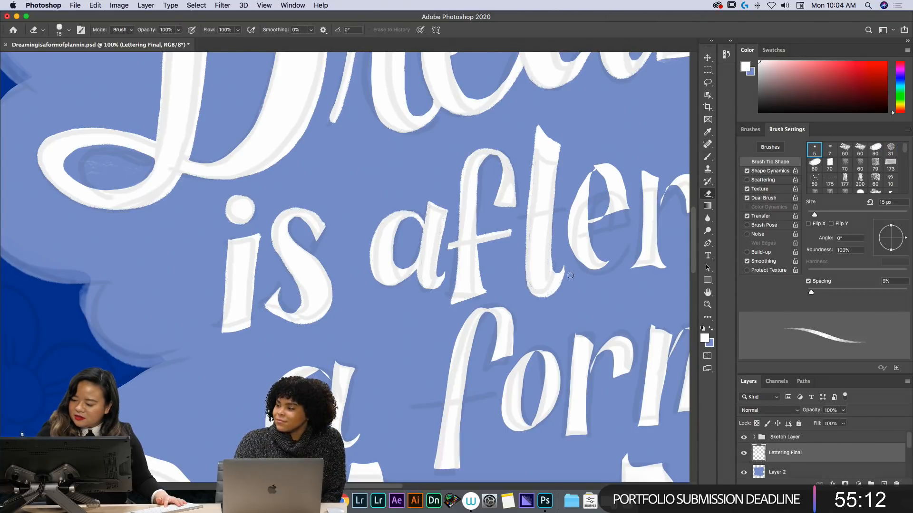
- Thicken the outer curve and upper-left shoulder of the e in "after" with the white brush
key("h")
left_click_drag(543, 322, 441, 308)
key("b")
mouse_move(523, 196)
left_mouse_down()
mouse_move(483, 208)
mouse_move(524, 197)
mouse_move(509, 157)
mouse_move(491, 152)
mouse_move(469, 192)
mouse_move(476, 250)
mouse_move(498, 254)
mouse_move(520, 227)
mouse_move(512, 251)
mouse_move(524, 224)
mouse_move(511, 252)
mouse_move(493, 259)
left_mouse_up()
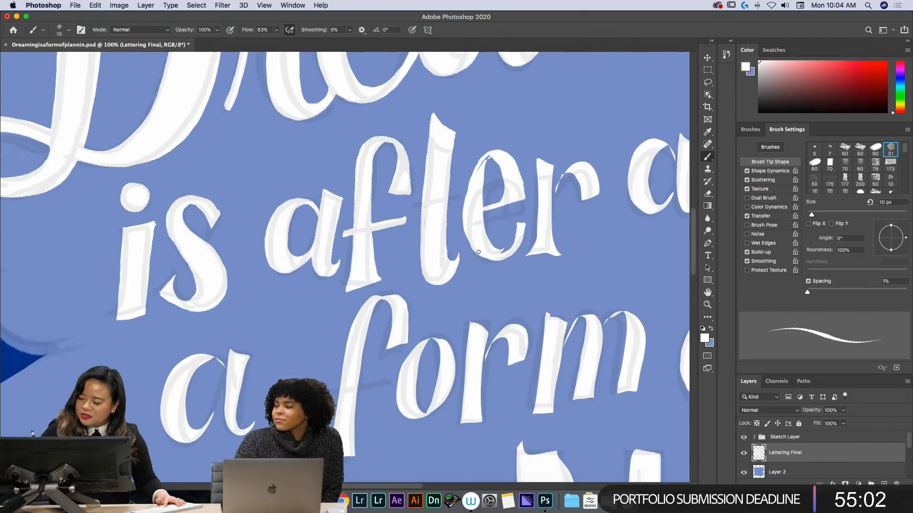
mouse_move(480, 164)
left_mouse_down()
mouse_move(463, 203)
mouse_move(471, 221)
mouse_move(473, 172)
mouse_move(467, 201)
left_mouse_up()
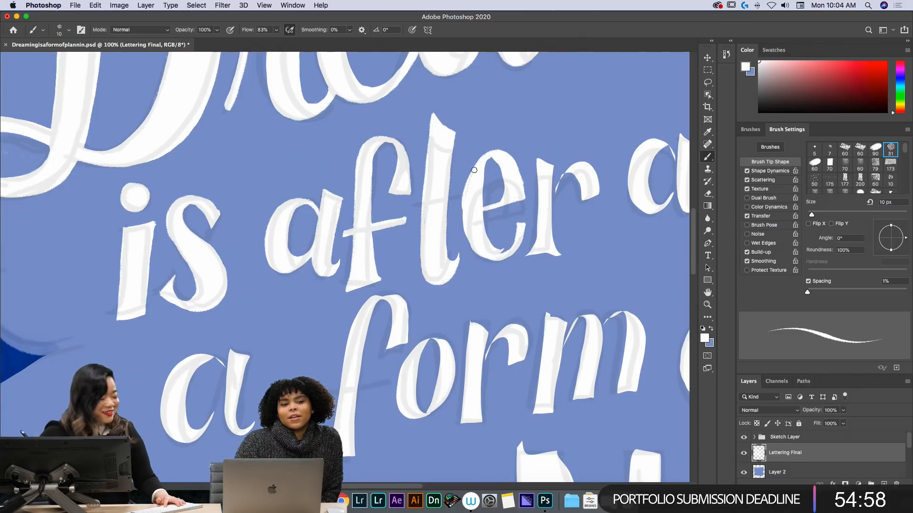
key("e")
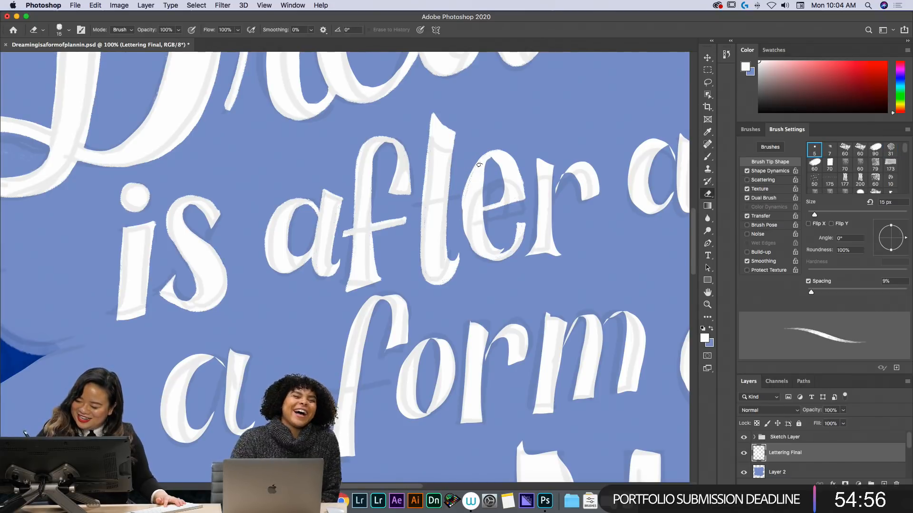
- Build up the left side of the e in "after" in white and thicken its lower-right end
key("b")
left_click_drag(465, 231, 478, 251)
left_click_drag(484, 165, 490, 246)
key("e")
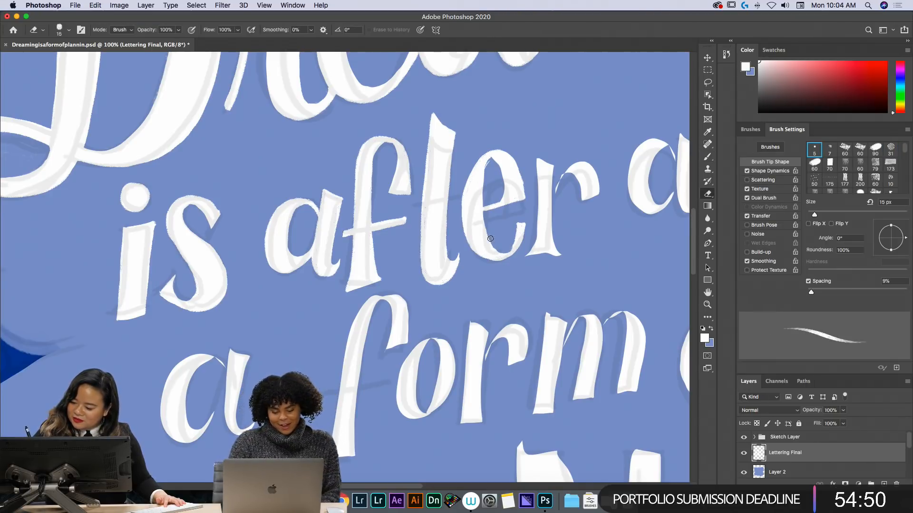
key("b")
left_click_drag(505, 254, 518, 228)
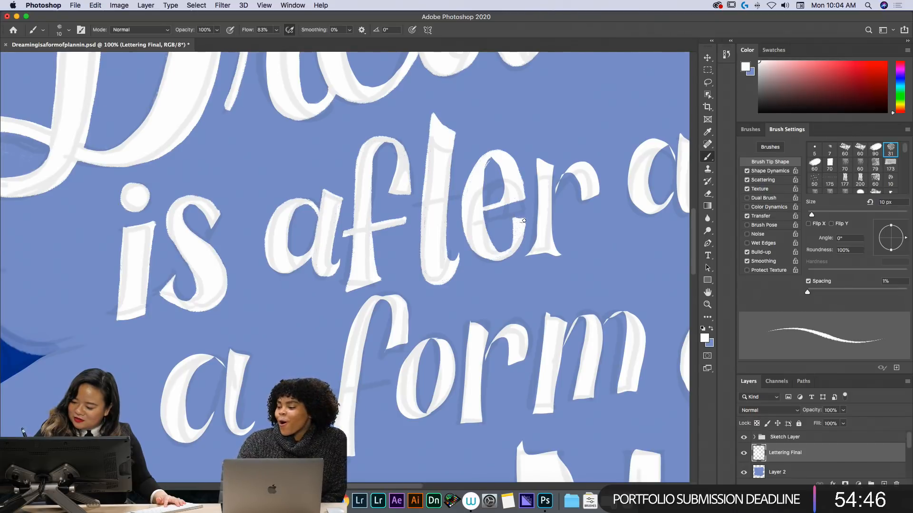
- Clean up the counter of the e in "after" with the eraser, then smooth its inner edge and upper curve in white
key("e")
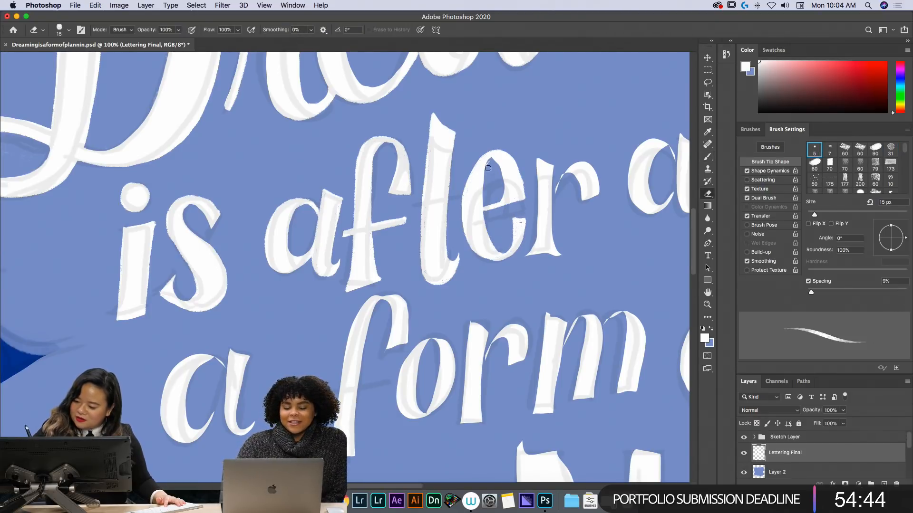
left_click_drag(499, 165, 502, 193)
key("b")
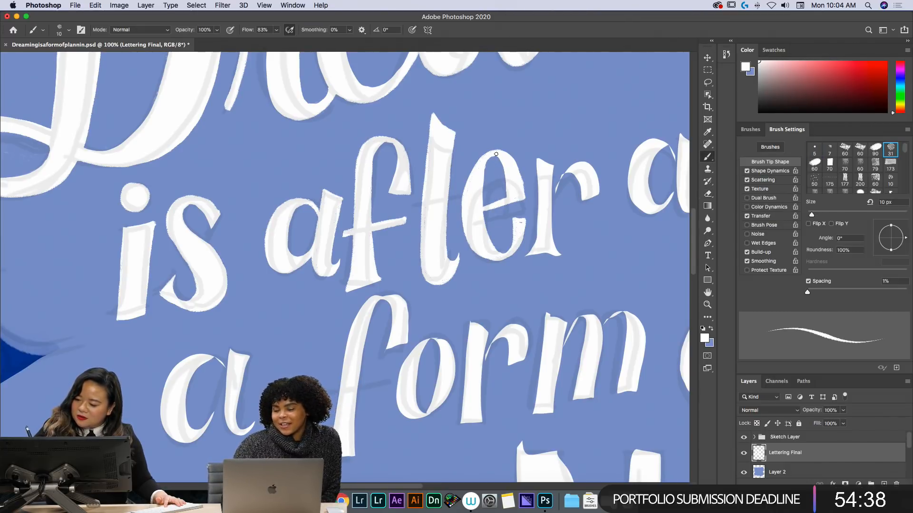
mouse_move(503, 159)
left_mouse_down()
mouse_move(486, 164)
mouse_move(483, 245)
left_mouse_up()
left_click_drag(489, 158, 523, 198)
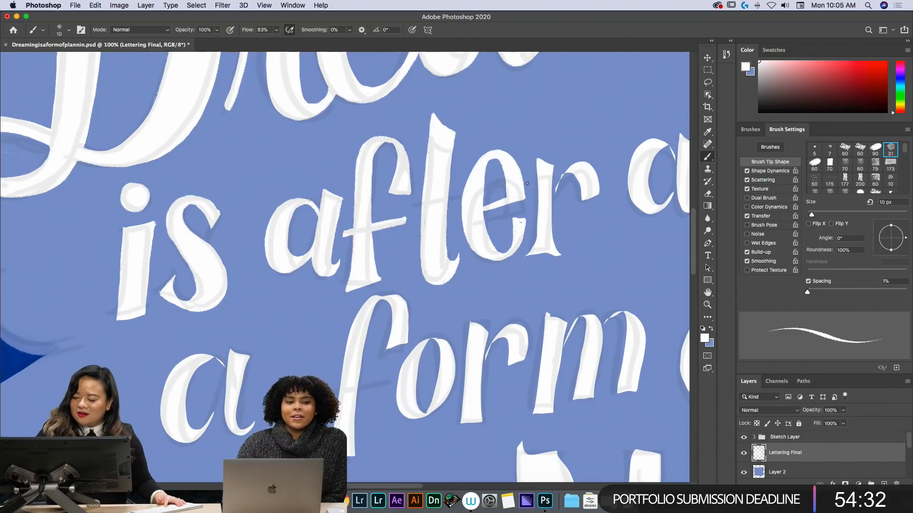
- Paint a long rising white crossbar across the t in "after", extending it above the e
key("space")
left_click_drag(568, 357, 465, 355)
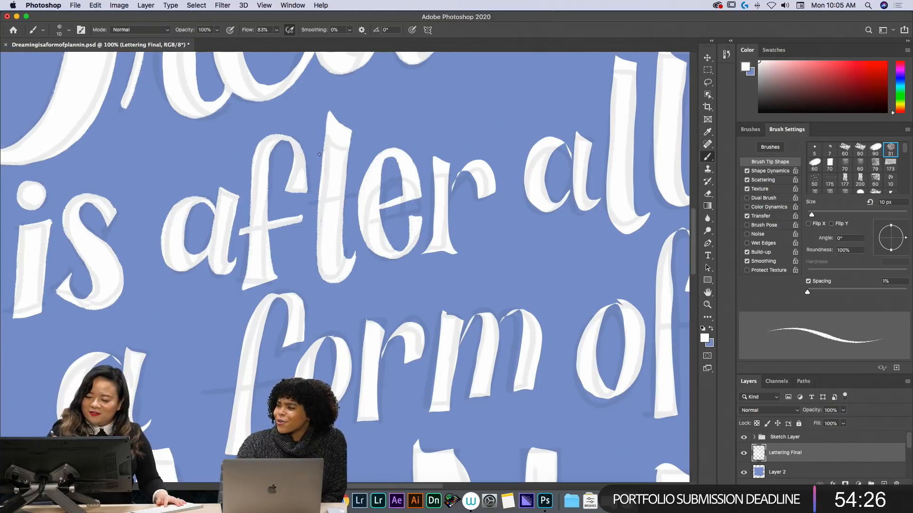
left_click_drag(316, 157, 421, 130)
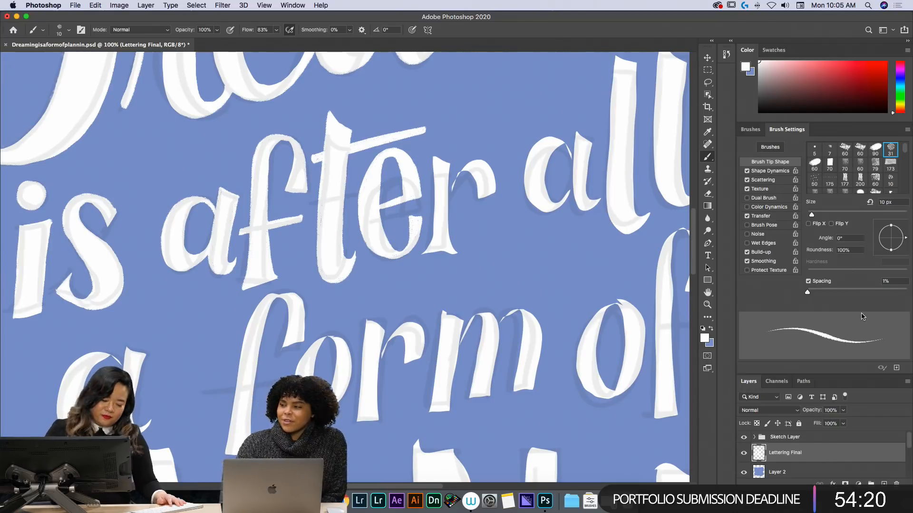
- Select the e in "after" with the Lasso, move it slightly down from the t's crossbar, and deselect it
key("super+0")
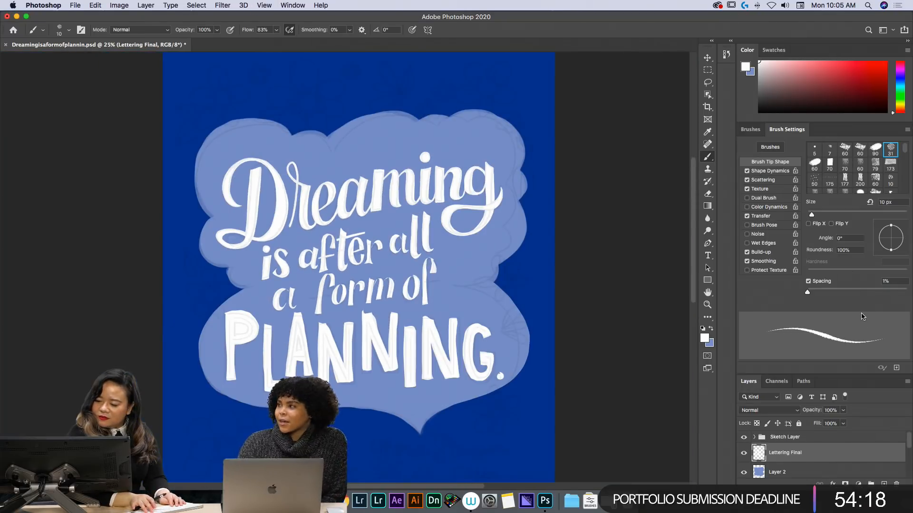
key("super+1")
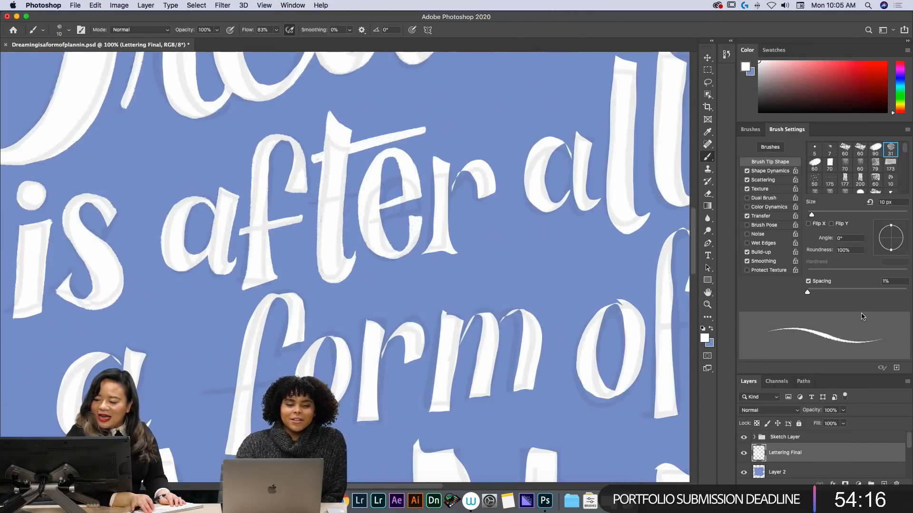
key("super+equal")
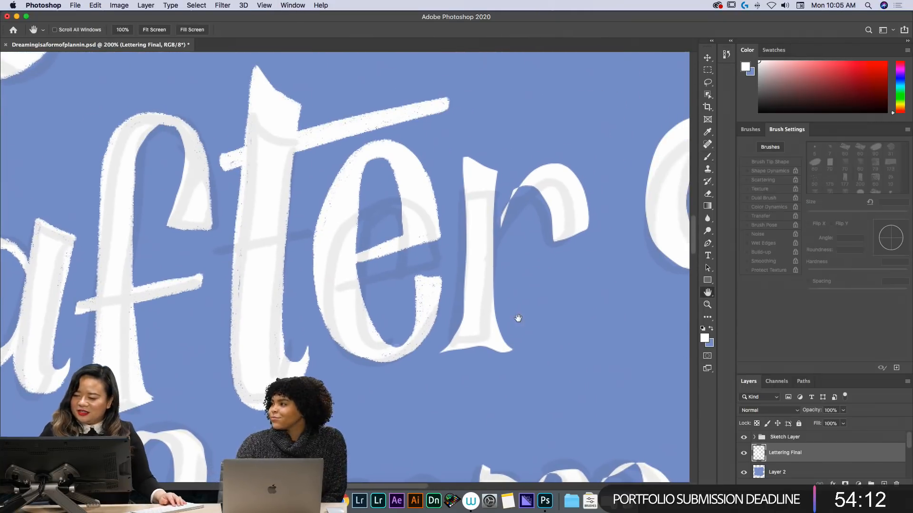
left_click(707, 83)
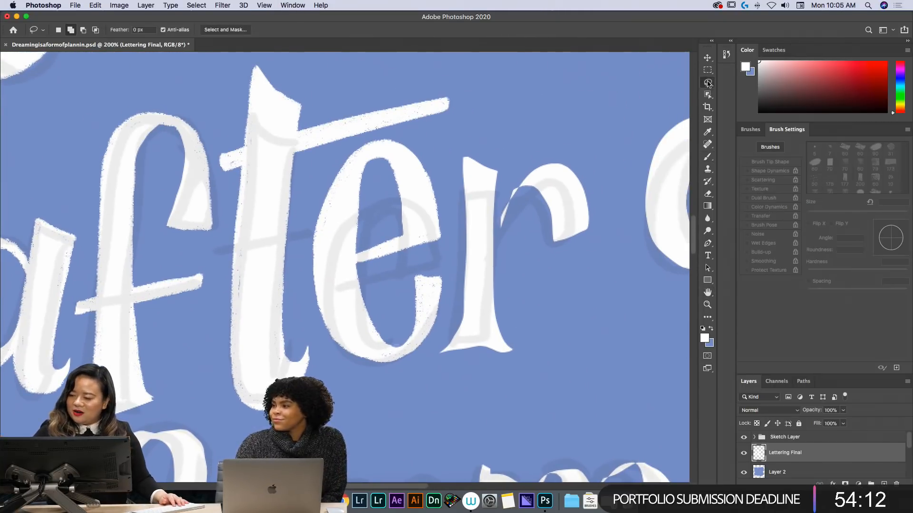
mouse_move(413, 138)
left_mouse_down()
mouse_move(387, 131)
mouse_move(357, 141)
mouse_move(322, 175)
mouse_move(307, 269)
mouse_move(322, 333)
mouse_move(364, 377)
mouse_move(441, 349)
mouse_move(454, 302)
mouse_move(443, 194)
mouse_move(415, 138)
left_mouse_up()
key("v")
left_click_drag(424, 198, 423, 209)
key("super+d")
- Thicken the right side of the r's stem in "after" in white and erase the flared left part of its foot
key("b")
mouse_move(465, 157)
left_mouse_down()
mouse_move(491, 165)
mouse_move(494, 180)
mouse_move(494, 313)
mouse_move(508, 344)
left_mouse_up()
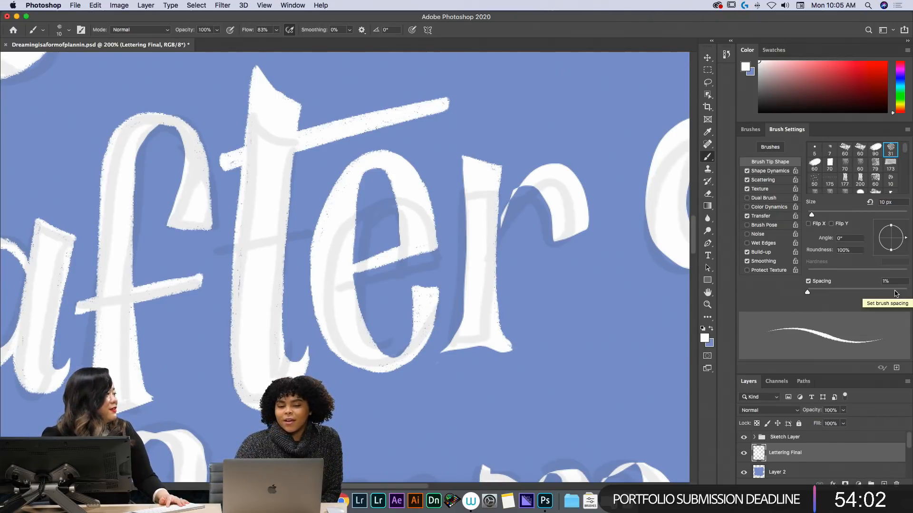
key("e")
mouse_move(460, 238)
left_mouse_down()
mouse_move(437, 354)
mouse_move(447, 357)
left_mouse_up()
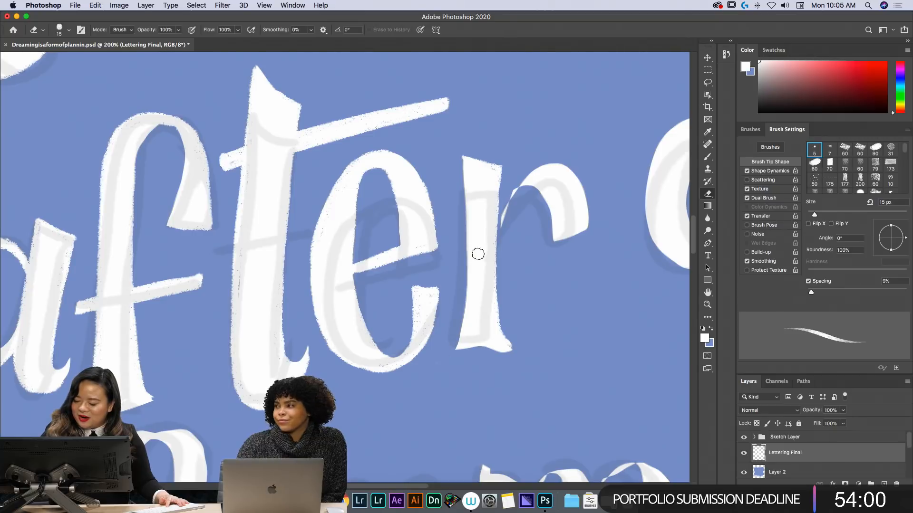
- Rebuild the left edge and squared base of the r's stem in white, then clean up where the arm meets the stem
key("b")
mouse_move(461, 155)
left_mouse_down()
mouse_move(458, 338)
mouse_move(489, 354)
mouse_move(503, 349)
mouse_move(476, 352)
mouse_move(505, 350)
left_mouse_up()
left_click_drag(464, 253, 464, 336)
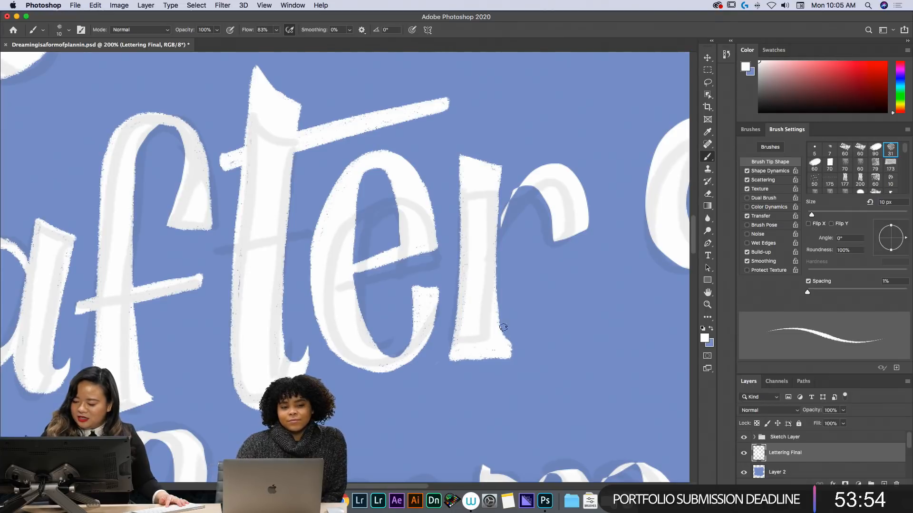
key("e")
mouse_move(507, 207)
left_mouse_down()
mouse_move(535, 172)
mouse_move(577, 179)
mouse_move(588, 217)
mouse_move(554, 240)
mouse_move(548, 210)
mouse_move(526, 187)
mouse_move(492, 244)
mouse_move(525, 183)
mouse_move(496, 243)
left_mouse_up()
- Close the bowl of the a in "all" against its stem in white and thicken the bowl's outer and inner edges
key("space")
left_click_drag(486, 359, 154, 376)
left_click_drag(460, 234, 493, 285)
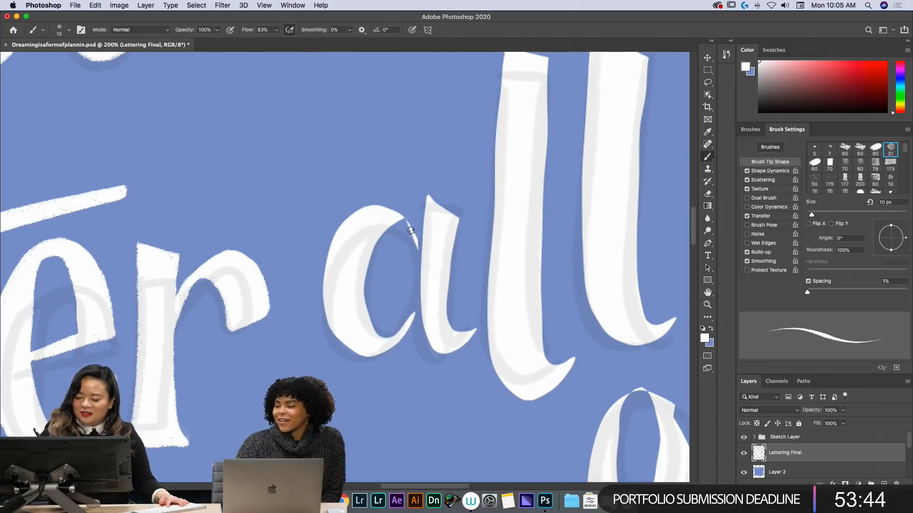
mouse_move(421, 253)
left_mouse_down()
mouse_move(403, 222)
mouse_move(381, 209)
mouse_move(344, 222)
mouse_move(330, 273)
mouse_move(337, 327)
mouse_move(356, 348)
mouse_move(403, 335)
mouse_move(423, 297)
mouse_move(382, 351)
mouse_move(351, 351)
left_mouse_up()
left_click_drag(330, 250, 330, 314)
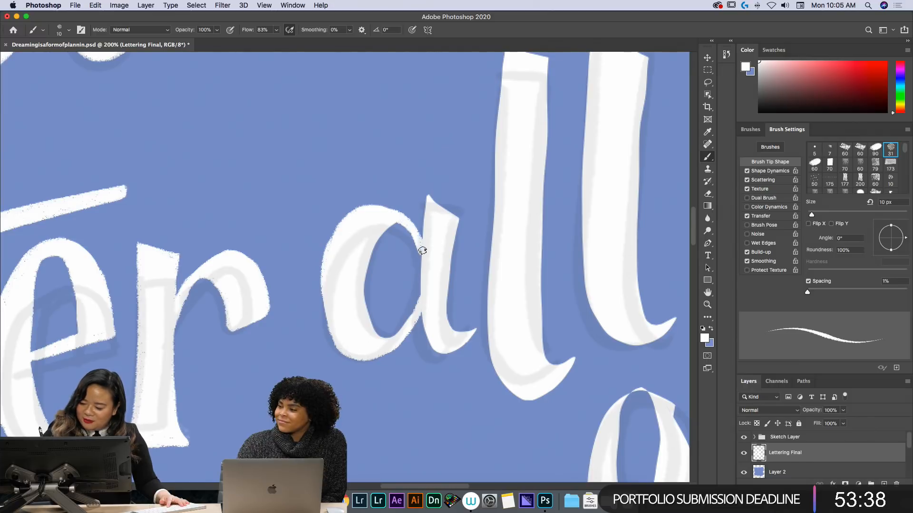
left_click_drag(370, 251, 373, 327)
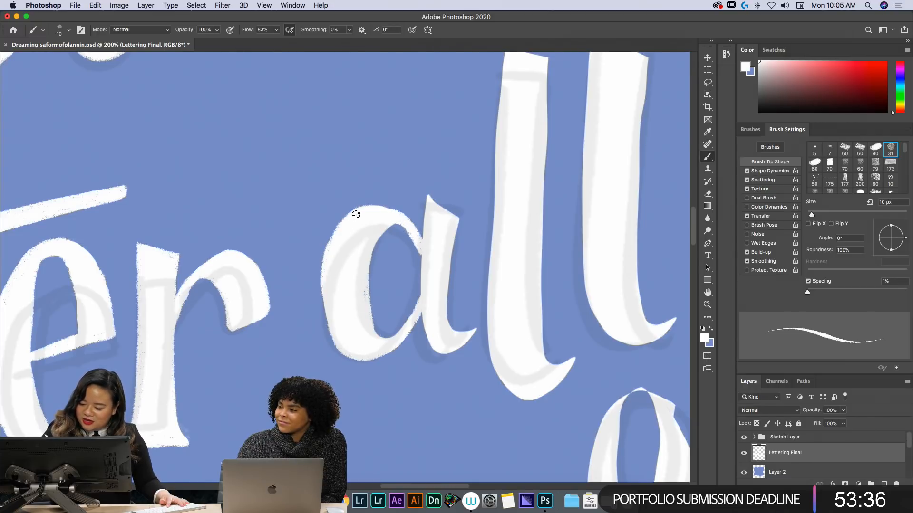
- Smooth the inside of the a's bowl in "all" by trimming its counter with the 15 px eraser
key("e")
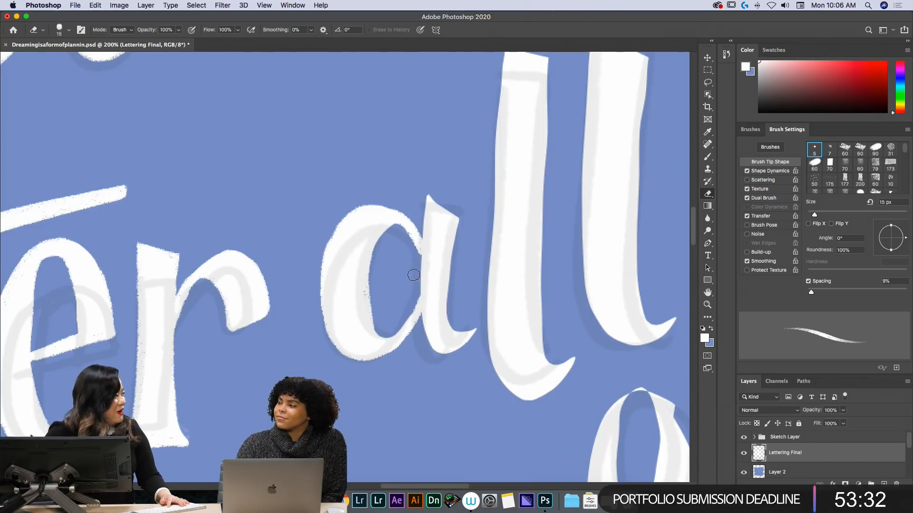
mouse_move(401, 234)
left_mouse_down()
mouse_move(375, 247)
mouse_move(379, 307)
mouse_move(391, 241)
mouse_move(376, 258)
mouse_move(392, 230)
mouse_move(374, 241)
mouse_move(371, 300)
mouse_move(386, 330)
left_mouse_up()
mouse_move(375, 243)
left_mouse_down()
mouse_move(369, 302)
mouse_move(382, 332)
left_mouse_up()
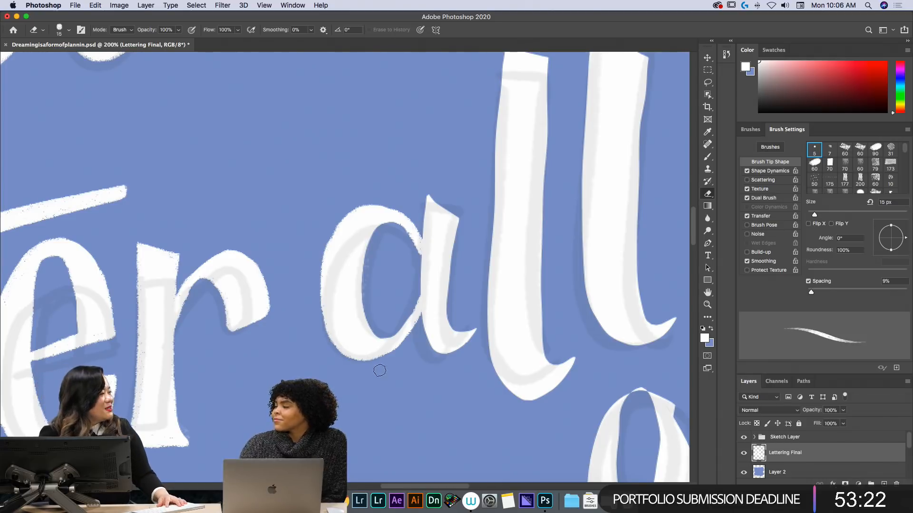
- Thicken the stem of the a in "all" in white, squaring its top and filling out its curved tail
key("b")
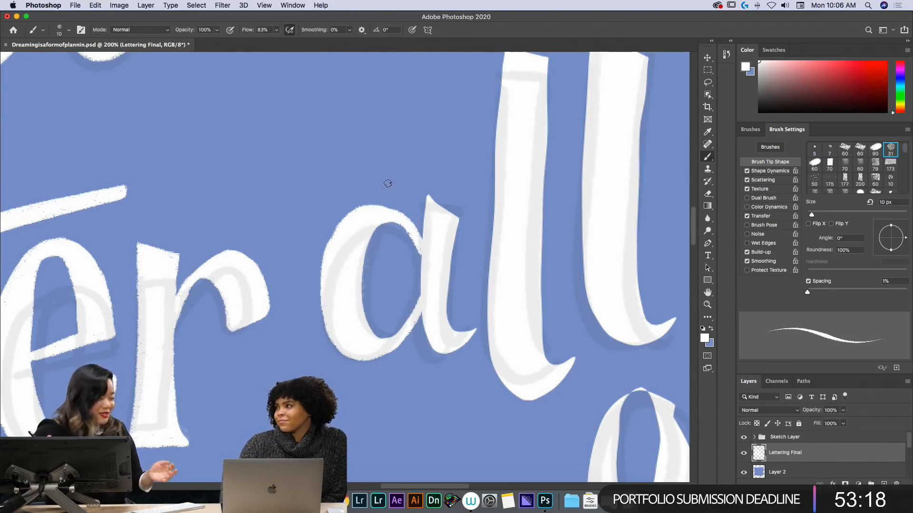
mouse_move(381, 207)
left_mouse_down()
mouse_move(424, 218)
mouse_move(422, 318)
mouse_move(444, 350)
mouse_move(428, 347)
mouse_move(452, 344)
mouse_move(471, 306)
left_mouse_up()
mouse_move(427, 194)
left_mouse_down()
mouse_move(457, 218)
mouse_move(446, 316)
mouse_move(472, 314)
left_mouse_up()
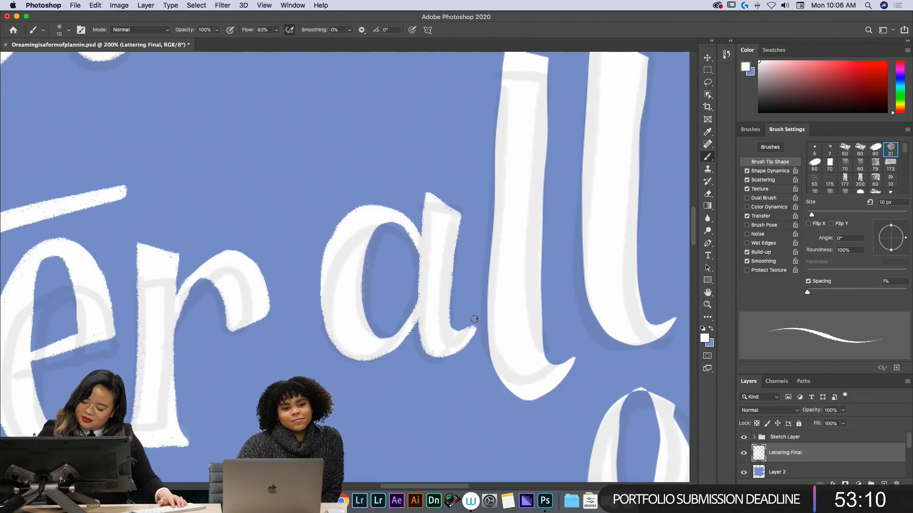
key("h")
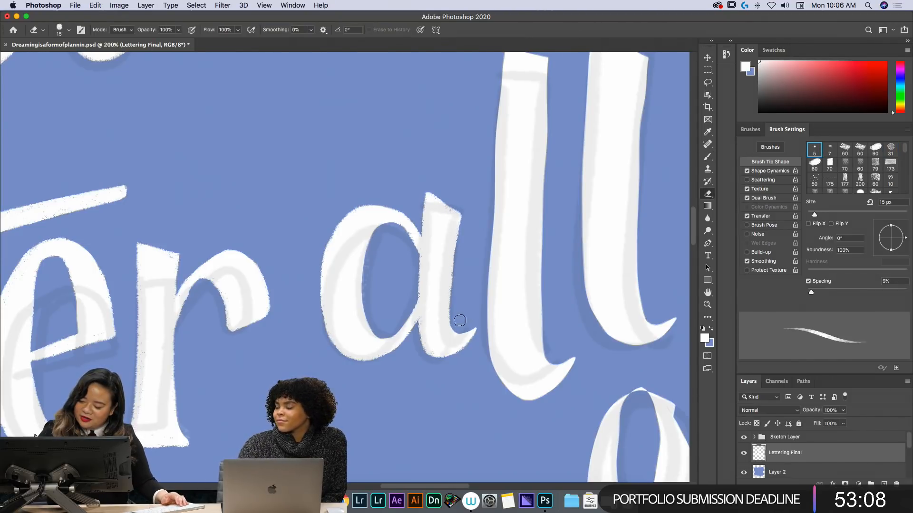
- Thicken both edges of the first l in "all" in white, filling out its slanted top and its curved tail
mouse_move(492, 315)
left_mouse_down()
mouse_move(361, 404)
mouse_move(331, 330)
left_mouse_up()
key("b")
mouse_move(343, 57)
left_mouse_down()
mouse_move(379, 72)
mouse_move(389, 122)
mouse_move(380, 376)
left_mouse_up()
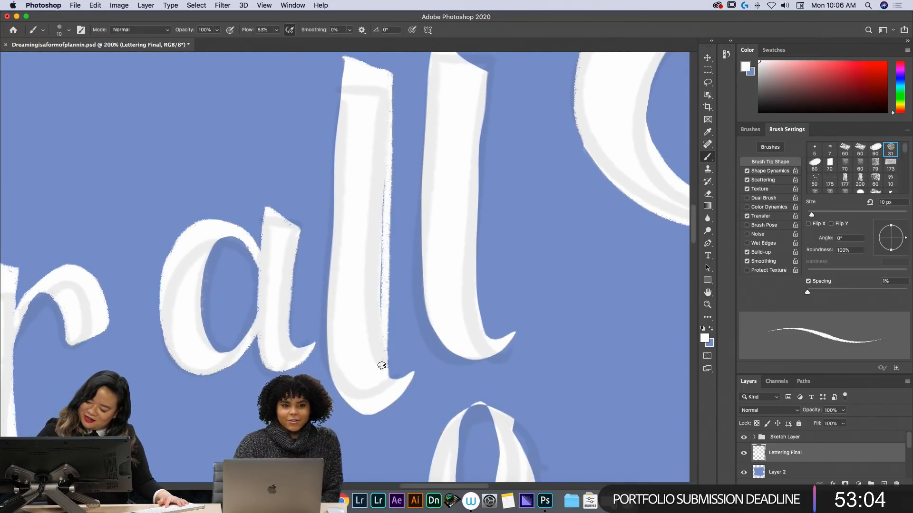
mouse_move(384, 225)
left_mouse_down()
mouse_move(380, 292)
mouse_move(380, 147)
left_mouse_up()
mouse_move(340, 55)
left_mouse_down()
mouse_move(334, 384)
mouse_move(331, 363)
mouse_move(338, 393)
mouse_move(361, 393)
mouse_move(333, 373)
mouse_move(347, 400)
mouse_move(375, 406)
mouse_move(371, 392)
mouse_move(335, 386)
mouse_move(341, 397)
mouse_move(374, 411)
mouse_move(404, 392)
mouse_move(416, 367)
mouse_move(393, 378)
left_mouse_up()
key("e")
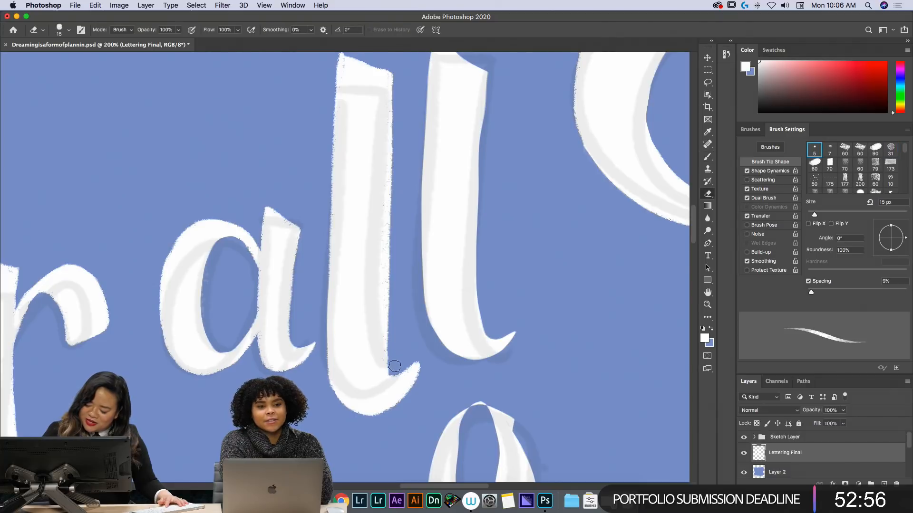
- Widen the second l in "all" in white, rebuilding its slanted top, both stem edges and the curved tail
key("space")
mouse_move(517, 336)
left_mouse_down()
mouse_move(499, 369)
mouse_move(486, 356)
left_mouse_up()
key("b")
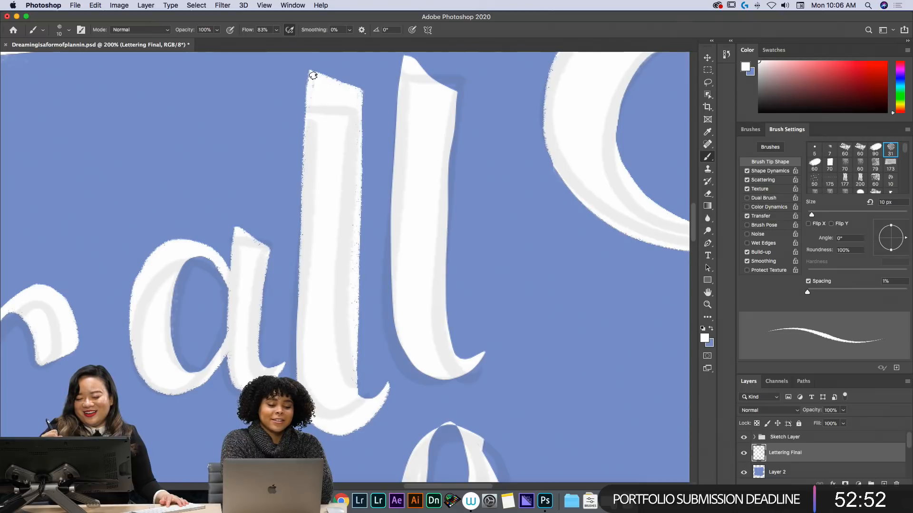
mouse_move(403, 57)
left_mouse_down()
mouse_move(398, 322)
mouse_move(408, 361)
mouse_move(429, 378)
mouse_move(454, 374)
mouse_move(485, 338)
mouse_move(461, 373)
left_mouse_up()
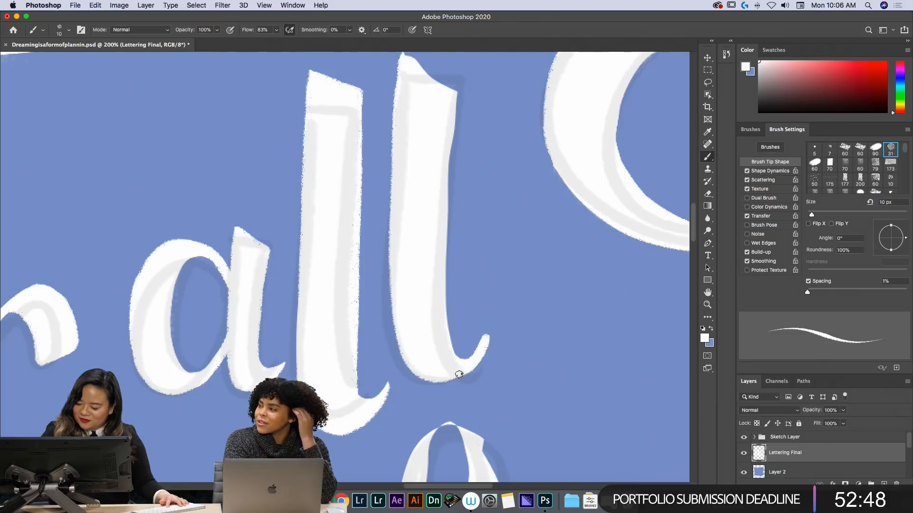
mouse_move(406, 56)
left_mouse_down()
mouse_move(457, 69)
mouse_move(452, 107)
mouse_move(423, 70)
mouse_move(449, 76)
mouse_move(449, 89)
mouse_move(458, 72)
mouse_move(442, 326)
left_mouse_up()
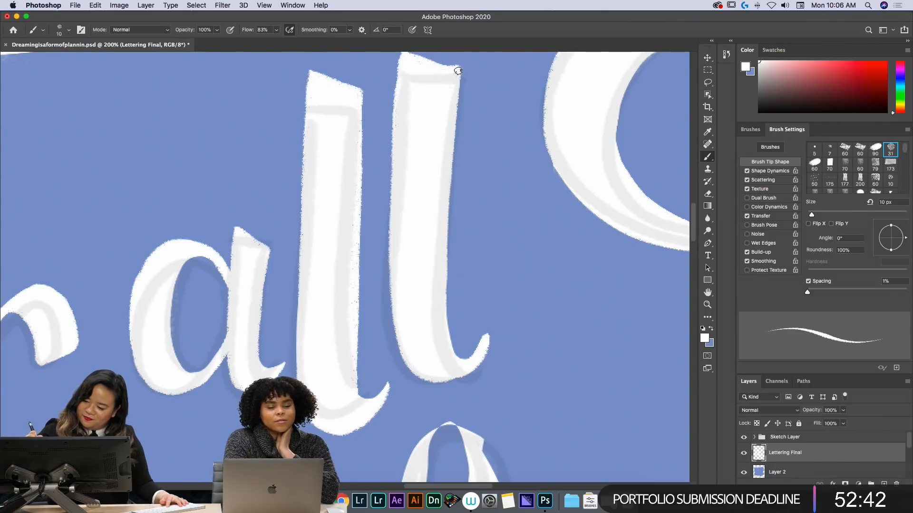
left_click_drag(443, 303, 473, 358)
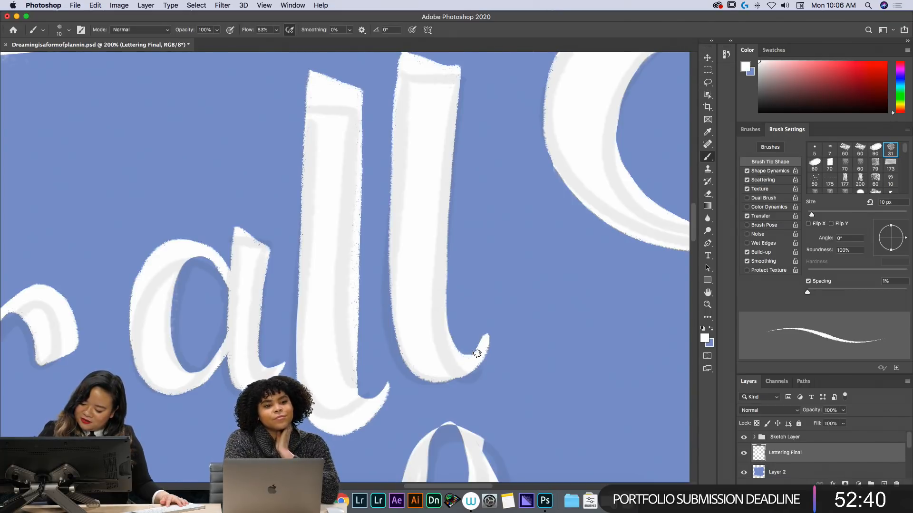
- Examine the lettering from "Dreaming" down to "PLANNING" to compare the refined words with the unfinished ones
key("h")
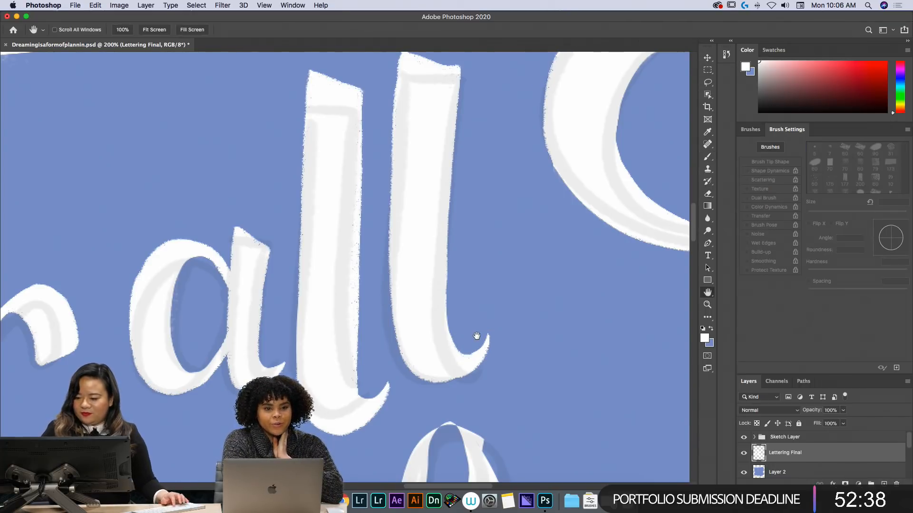
key("ctrl+minus")
key("ctrl+minus")
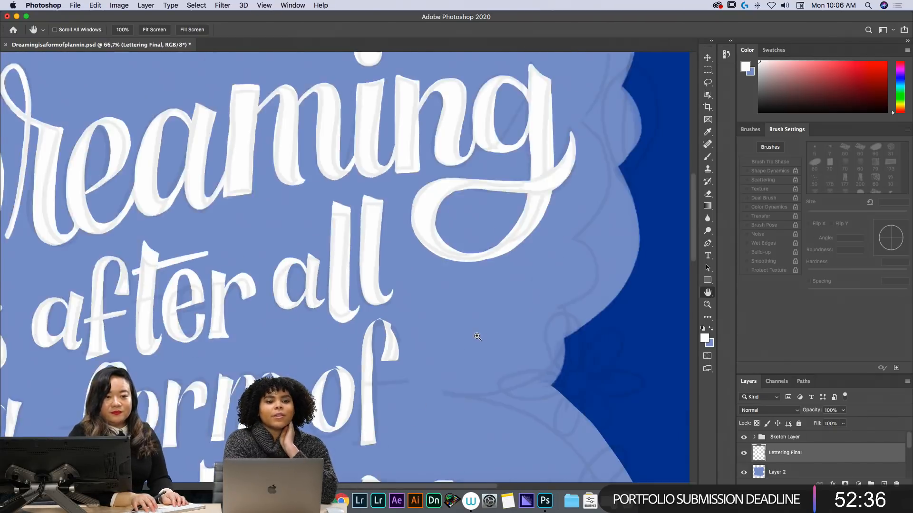
key("ctrl+minus")
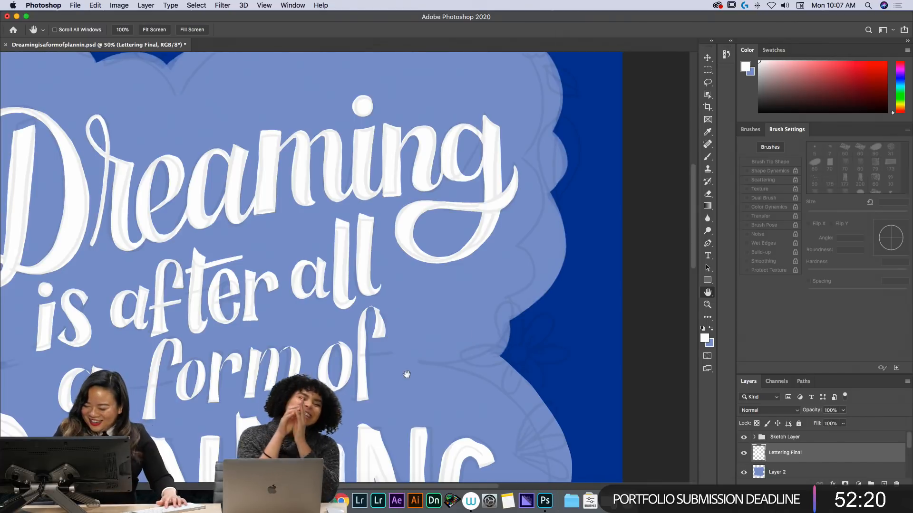
scroll(475, 333, "down", 3)
scroll(476, 333, "left", 3)
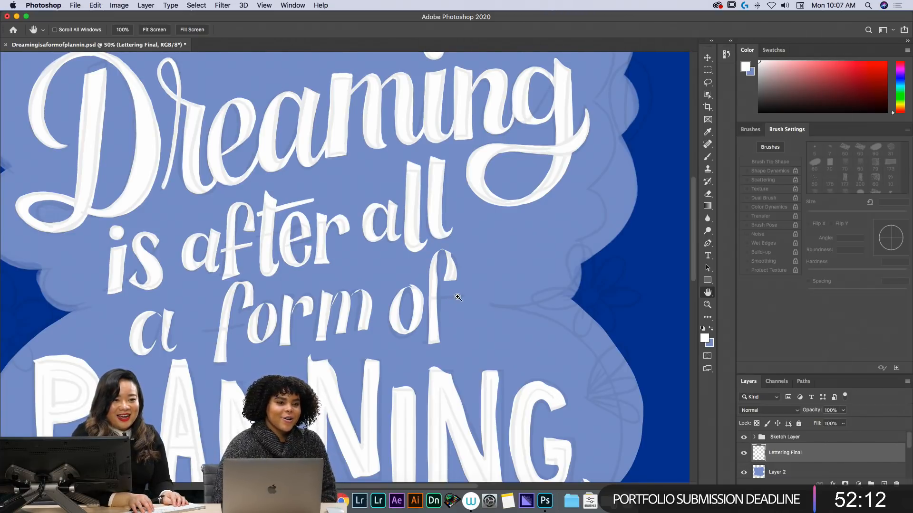
left_click(458, 297)
key("super+plus")
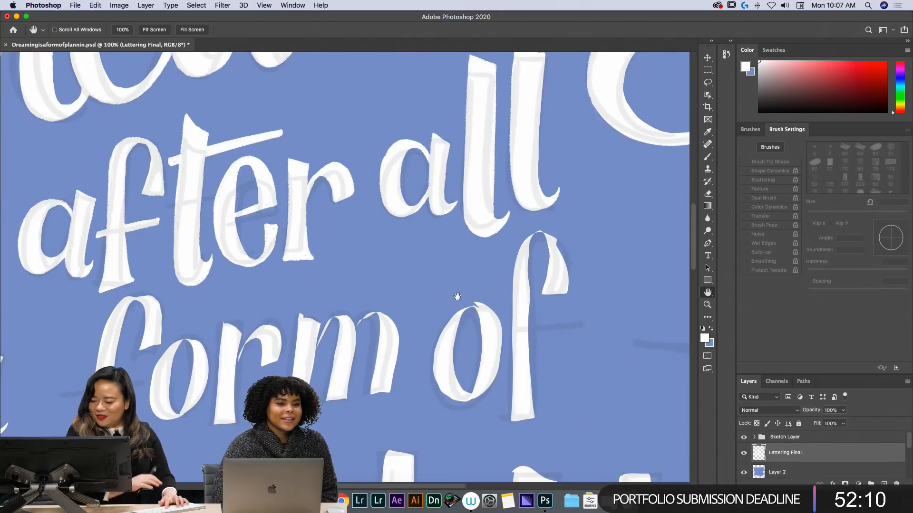
- Close the bowl of the standalone a above "PLANNING" against its stem in white, at the upper and lower joins
left_click_drag(282, 357, 693, 148)
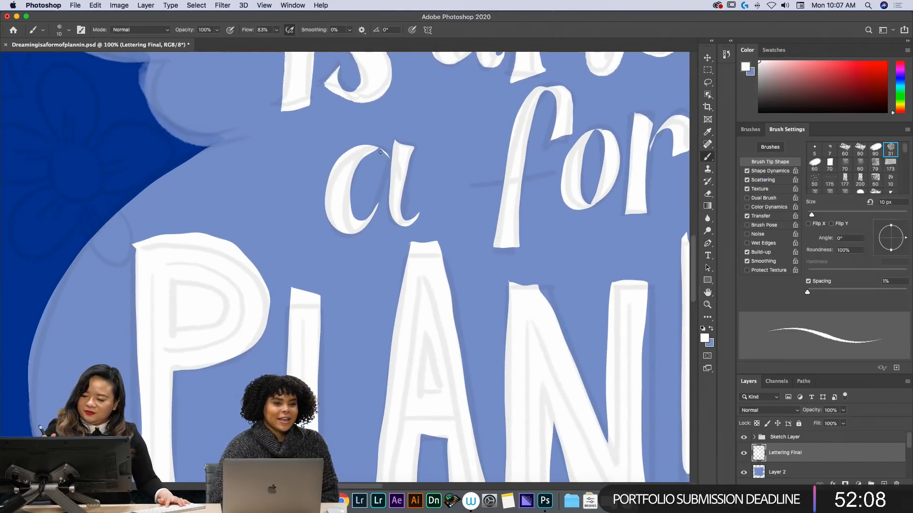
mouse_move(391, 165)
left_mouse_down()
mouse_move(384, 151)
mouse_move(356, 172)
left_mouse_up()
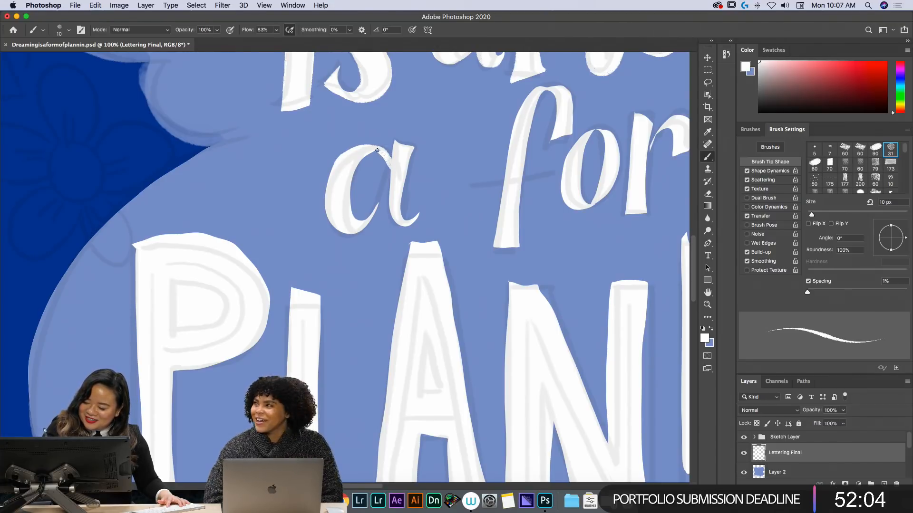
mouse_move(365, 220)
left_mouse_down()
mouse_move(388, 192)
mouse_move(364, 228)
mouse_move(390, 184)
mouse_move(368, 216)
left_mouse_up()
key("e")
key("b")
key("e")
key("b")
- Thicken both sides of the standalone a's stem in white and fill out its curved tail
mouse_move(394, 139)
left_mouse_down()
mouse_move(388, 218)
mouse_move(408, 225)
left_mouse_up()
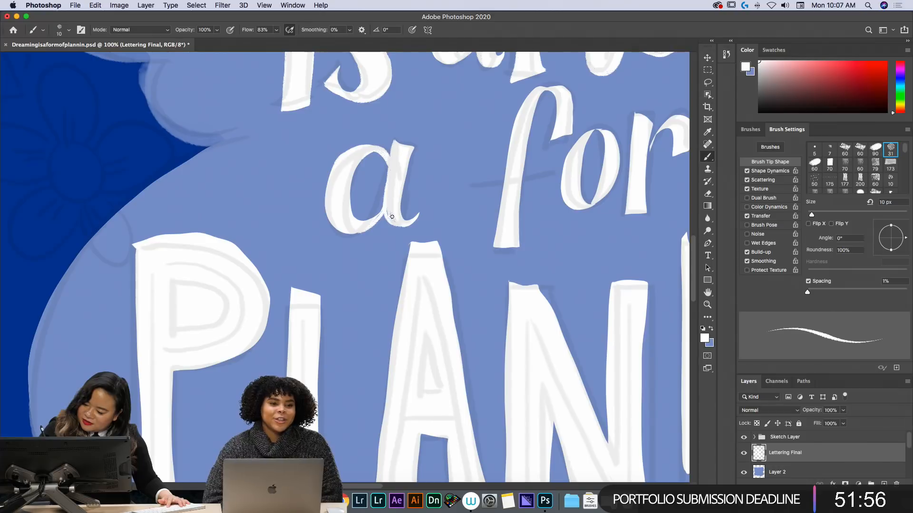
mouse_move(408, 172)
left_mouse_down()
mouse_move(398, 210)
mouse_move(410, 154)
mouse_move(389, 223)
mouse_move(385, 208)
mouse_move(404, 227)
mouse_move(394, 224)
mouse_move(412, 223)
left_mouse_up()
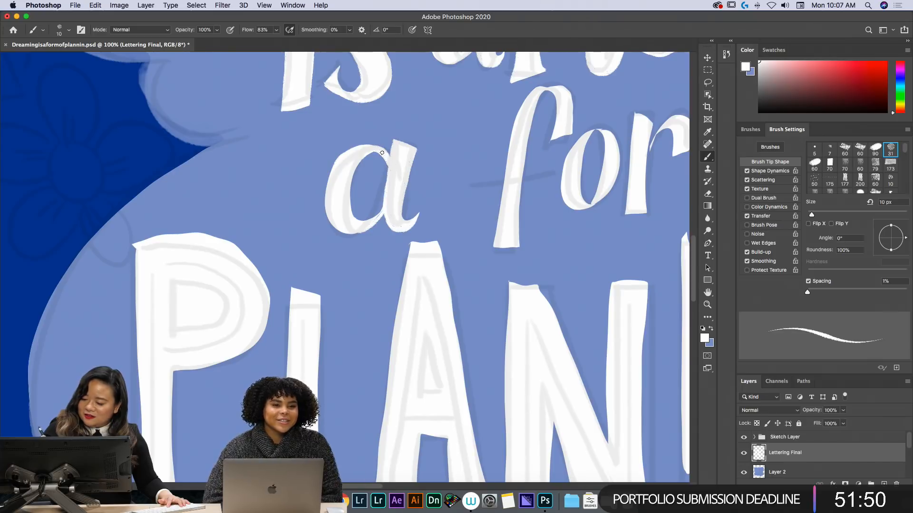
key("e")
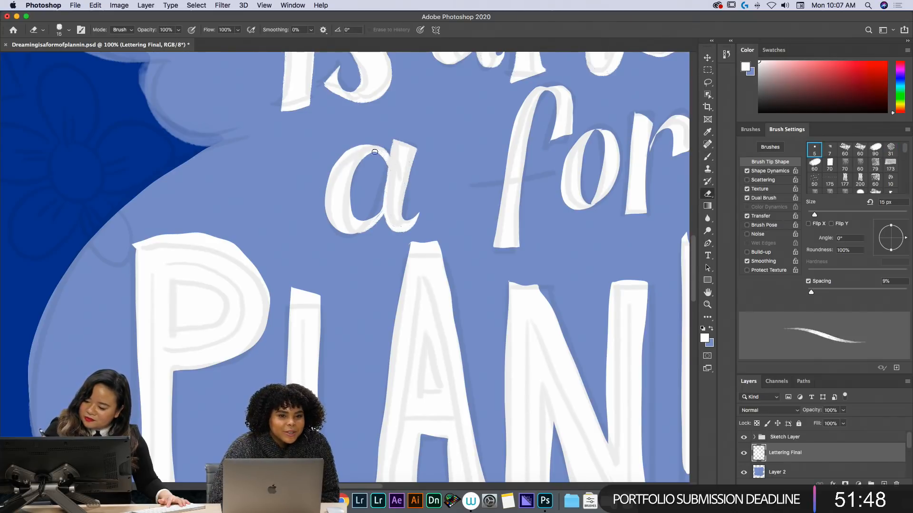
key("b")
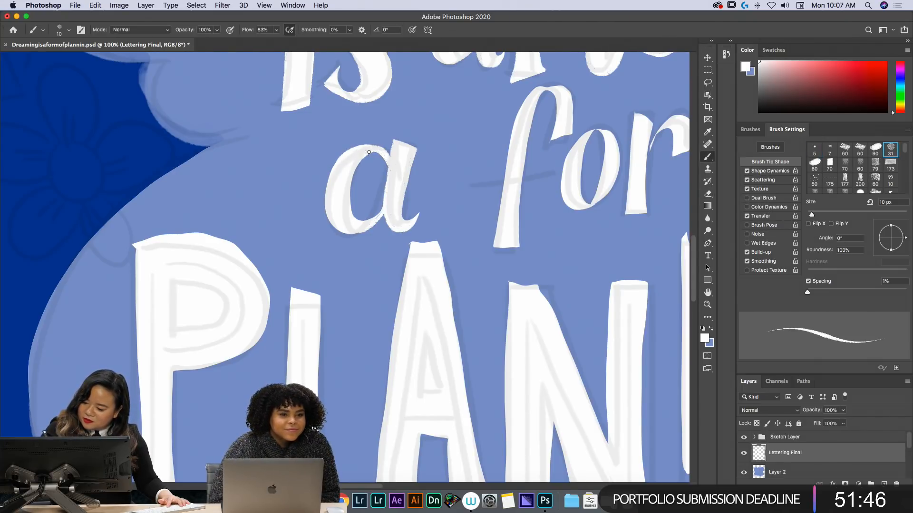
- Thicken the hook and stem of the f in "form" in white and square off its foot
scroll(398, 191, "right", 6)
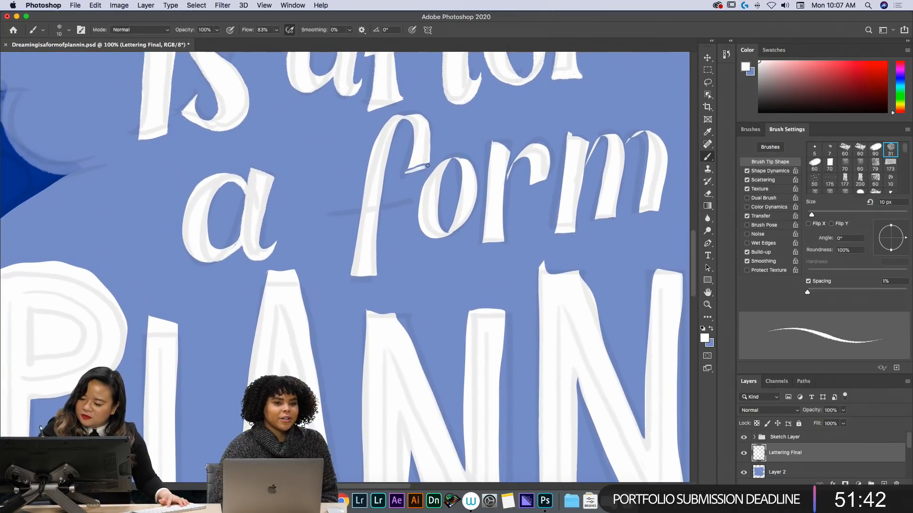
left_click_drag(424, 166, 428, 142)
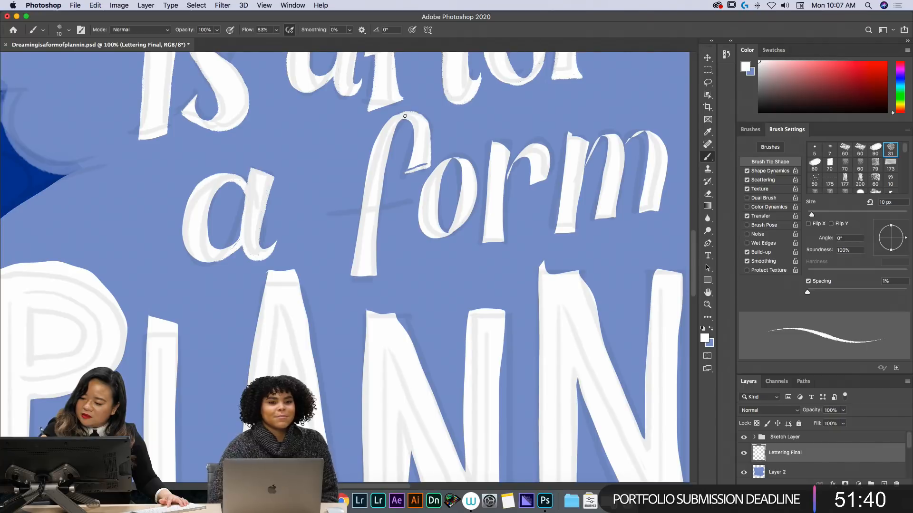
left_click_drag(426, 160, 397, 120)
left_click_drag(406, 171, 421, 163)
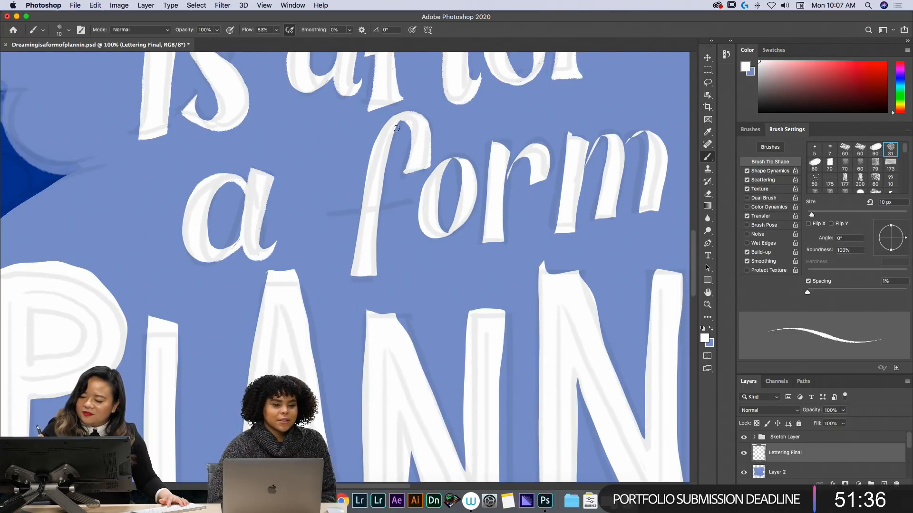
key("e")
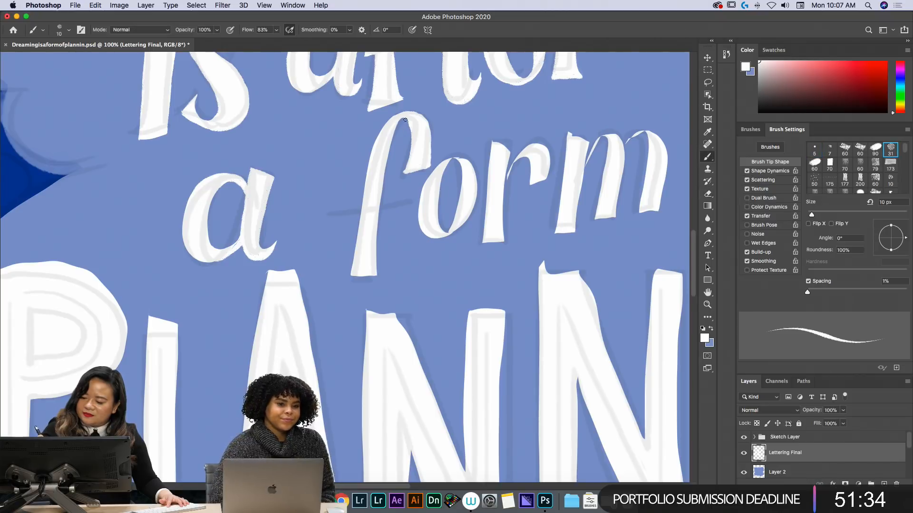
key("b")
mouse_move(407, 119)
left_mouse_down()
mouse_move(391, 151)
mouse_move(374, 277)
mouse_move(350, 277)
left_mouse_up()
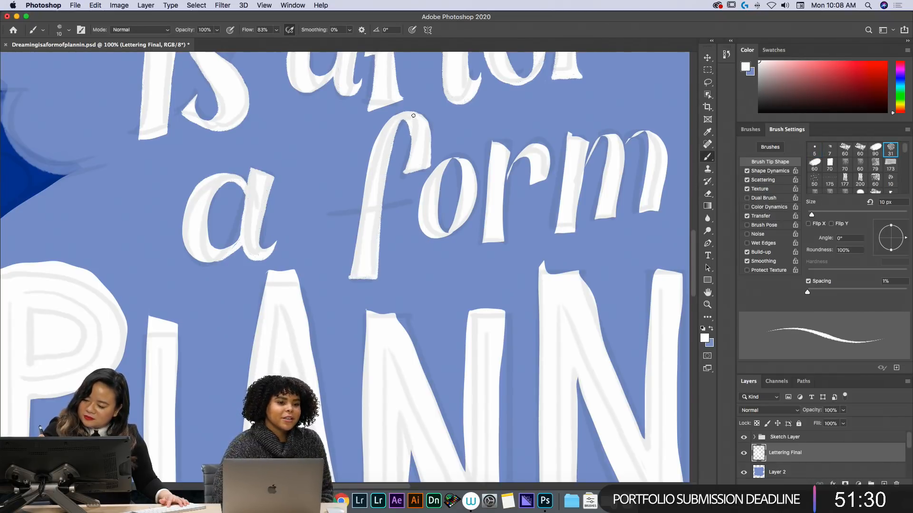
left_click_drag(375, 150, 349, 279)
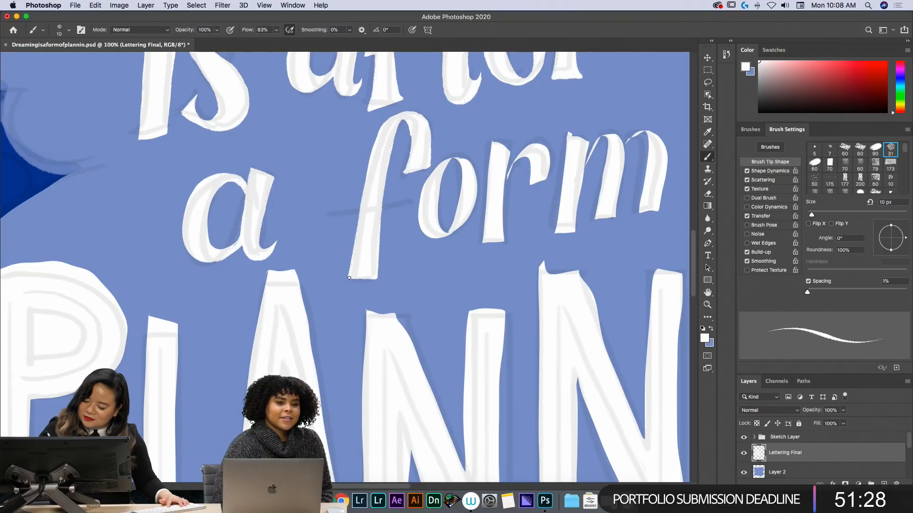
- Trim the inside of the f's hook in "form" with the 15 px eraser and paint a white crossbar through its stem
key("e")
left_click_drag(409, 129, 403, 166)
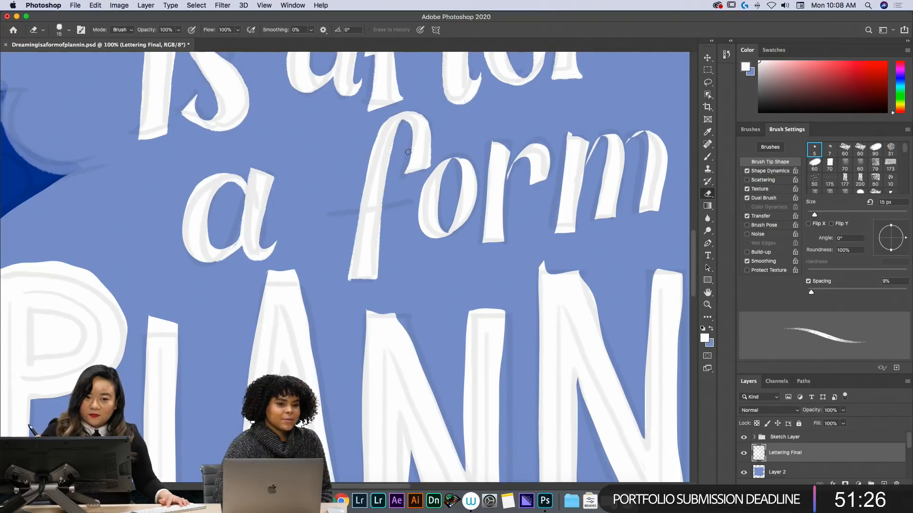
key("b")
mouse_move(339, 212)
left_mouse_down()
mouse_move(410, 202)
mouse_move(339, 217)
mouse_move(373, 211)
left_mouse_up()
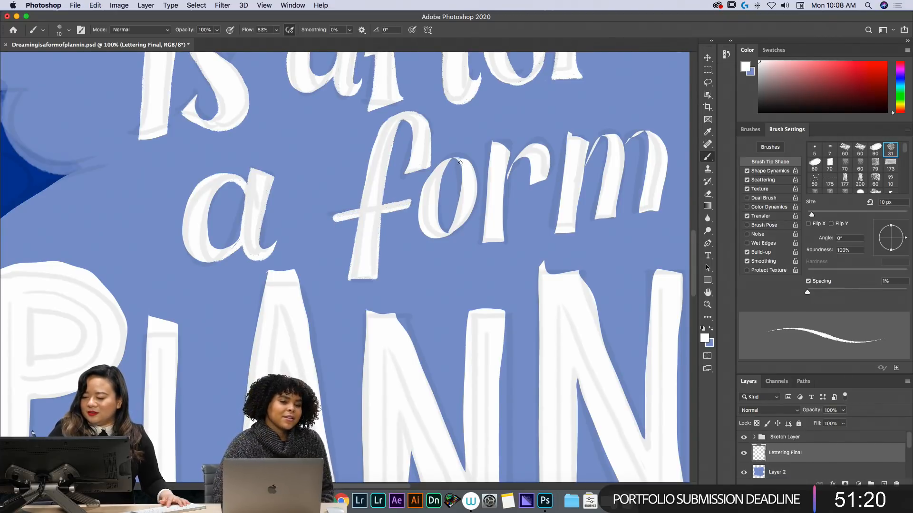
- Thicken the o in "form" in white around its right, left and bottom edges, undoing the stray lower-left stroke
left_click_drag(475, 194, 452, 231)
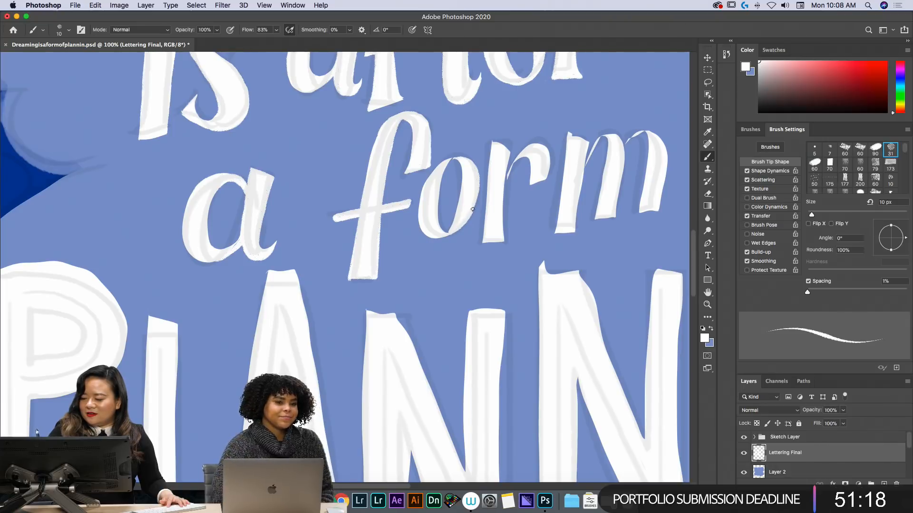
left_click_drag(445, 161, 426, 213)
mouse_move(453, 157)
left_mouse_down()
mouse_move(432, 169)
mouse_move(417, 208)
left_mouse_up()
left_click_drag(439, 237, 421, 232)
key("super+z")
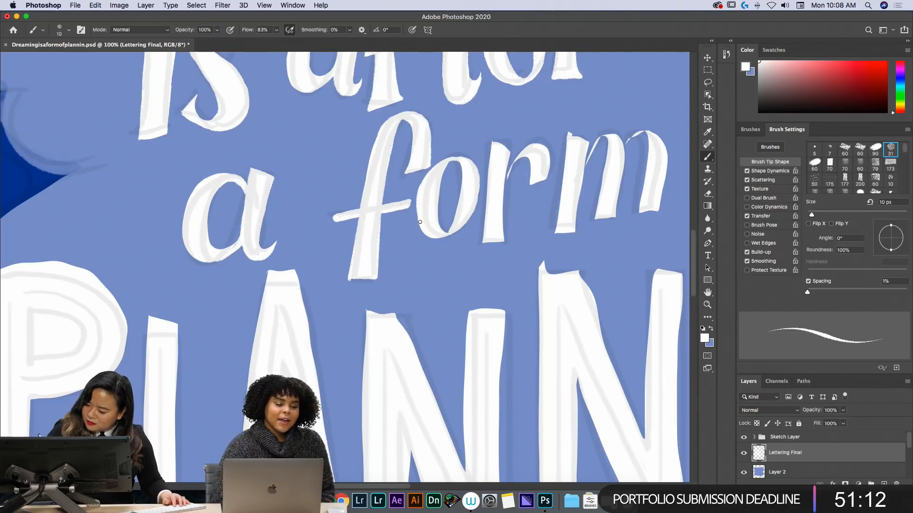
left_click_drag(440, 238, 474, 207)
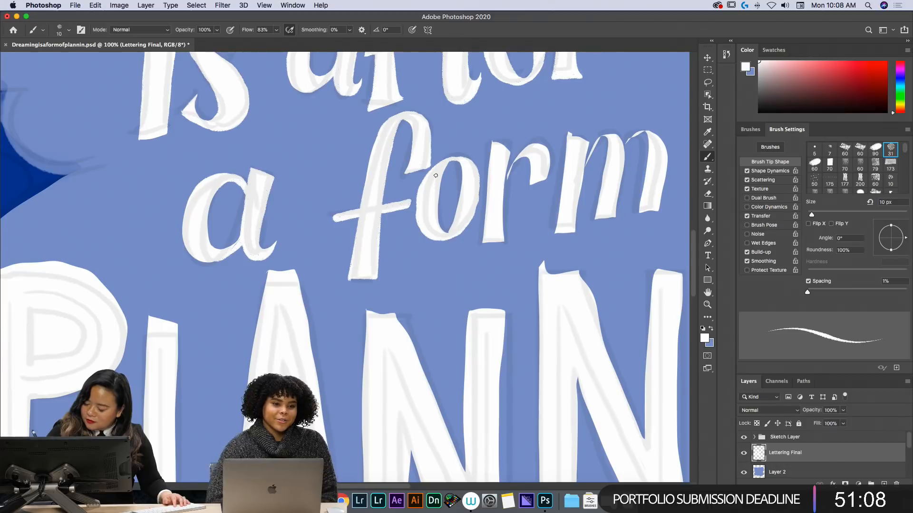
left_click_drag(415, 204, 417, 220)
- Clean up the counter of the o in "form" with the 15 px eraser along its inner edges
key("e")
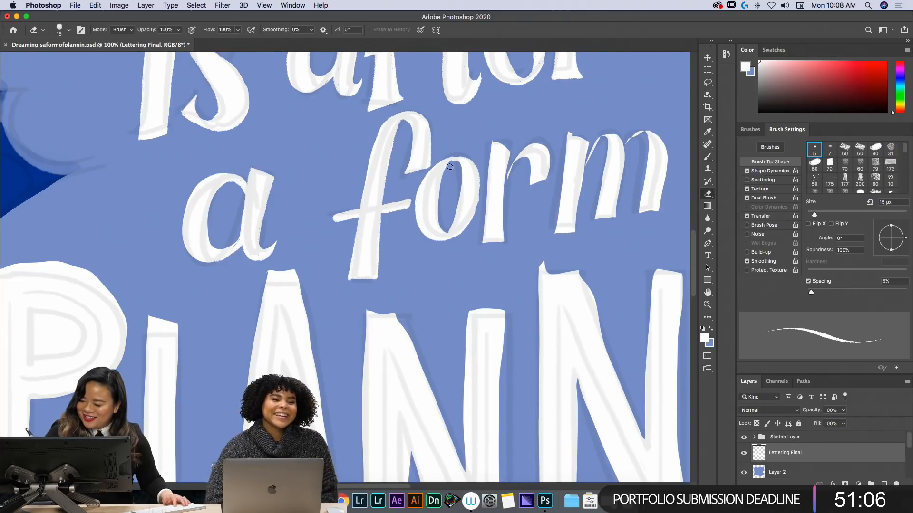
mouse_move(450, 165)
left_mouse_down()
mouse_move(439, 192)
mouse_move(447, 233)
mouse_move(458, 203)
mouse_move(454, 165)
mouse_move(441, 177)
mouse_move(437, 223)
left_mouse_up()
key("b")
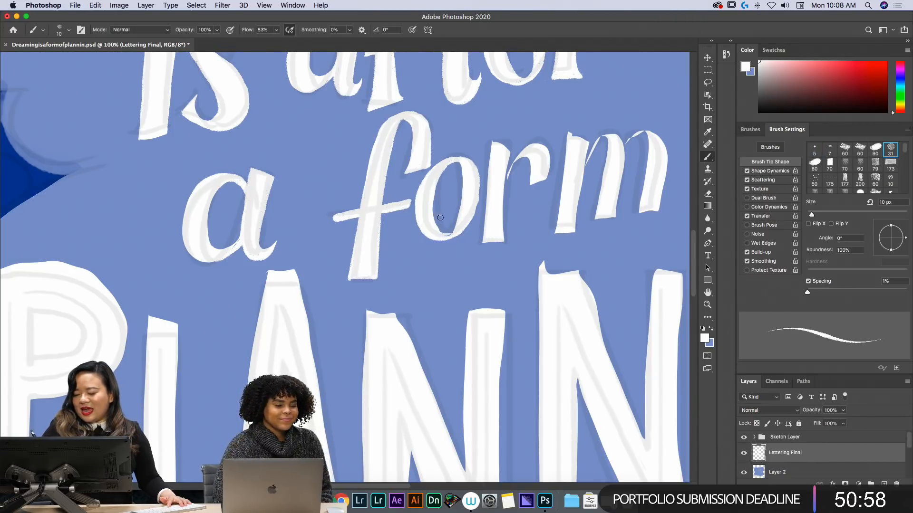
key("e")
key("b")
key("e")
mouse_move(458, 164)
left_mouse_down()
mouse_move(456, 225)
mouse_move(316, 224)
mouse_move(328, 291)
mouse_move(320, 263)
mouse_move(421, 208)
mouse_move(495, 230)
mouse_move(534, 197)
left_mouse_up()
- Thicken and smooth the outer edge of the o in "form" in white on the side facing the r
key("r")
key("h")
key("super+plus")
key("b")
mouse_move(383, 140)
left_mouse_down()
mouse_move(363, 176)
mouse_move(358, 249)
mouse_move(379, 284)
left_mouse_up()
key("e")
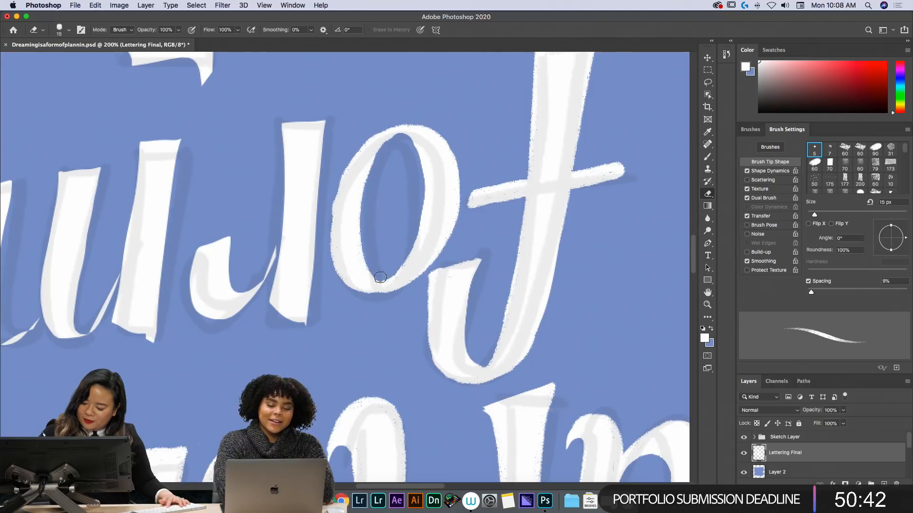
key("b")
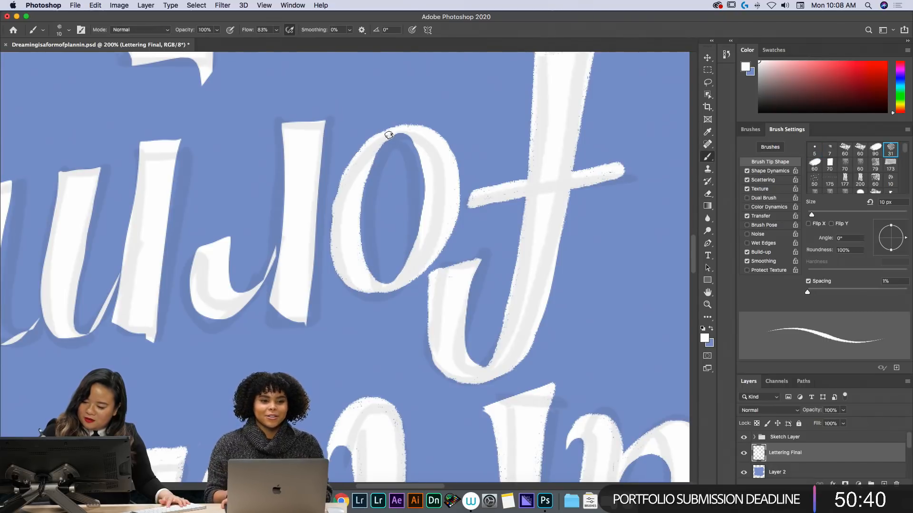
mouse_move(403, 127)
left_mouse_down()
mouse_move(373, 140)
mouse_move(343, 175)
mouse_move(329, 223)
mouse_move(347, 275)
left_mouse_up()
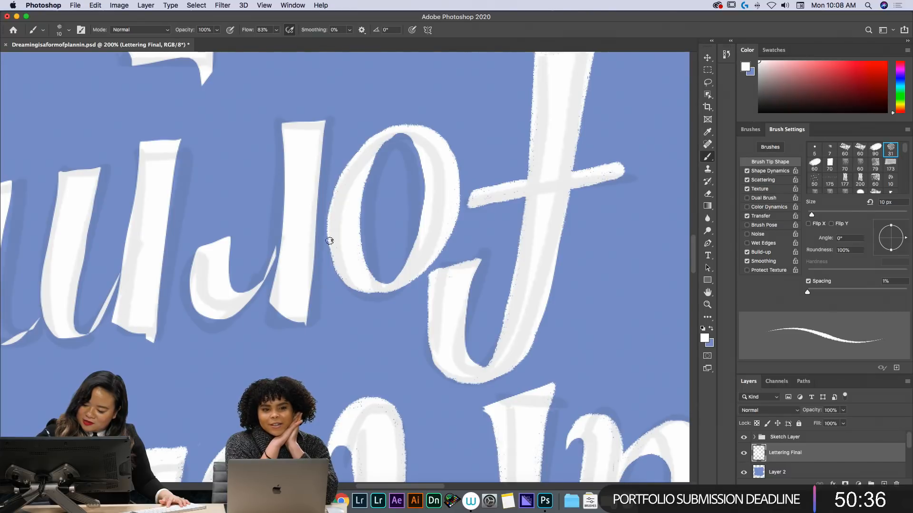
key("e")
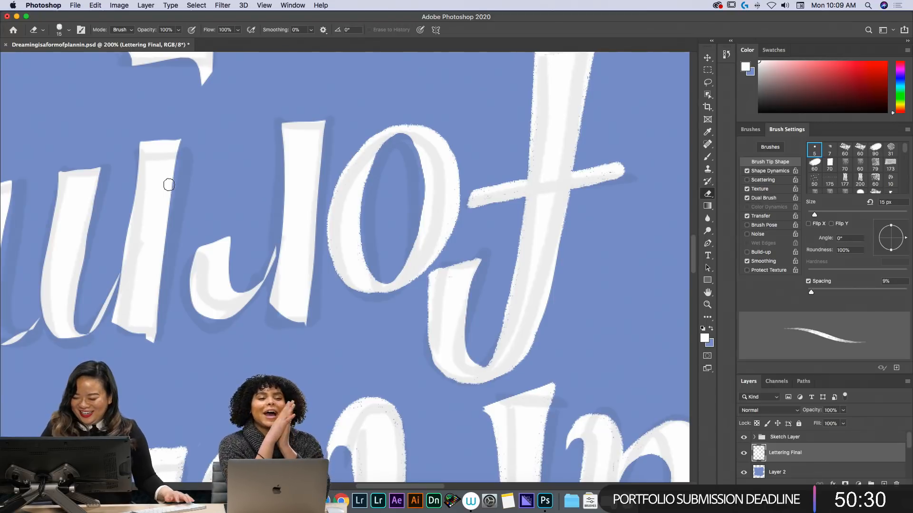
key("Escape")
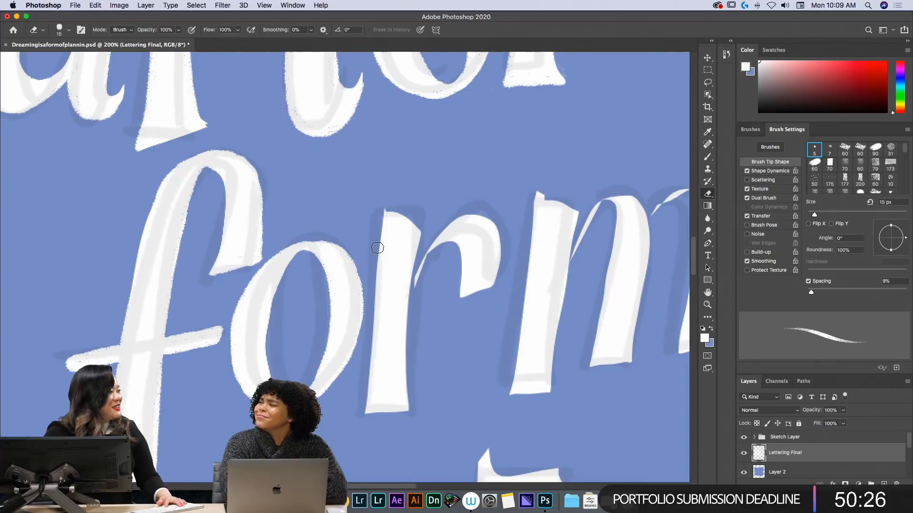
- Square off and thicken the stem of the r in "form" in white, and fill out its curved arm
key("b")
mouse_move(383, 209)
left_mouse_down()
mouse_move(427, 210)
mouse_move(412, 282)
mouse_move(408, 400)
left_mouse_up()
mouse_move(412, 217)
left_mouse_down()
mouse_move(406, 393)
mouse_move(383, 210)
mouse_move(369, 405)
mouse_move(409, 411)
left_mouse_up()
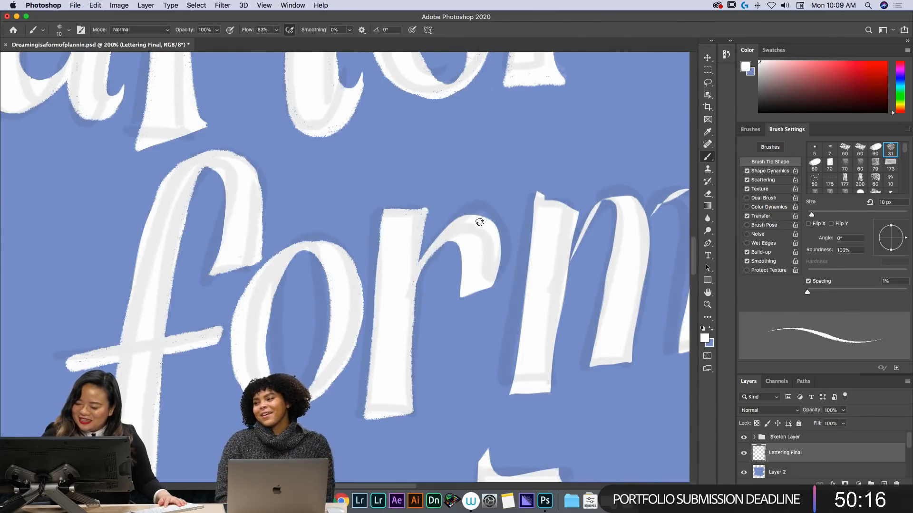
mouse_move(465, 218)
left_mouse_down()
mouse_move(495, 267)
mouse_move(467, 290)
mouse_move(461, 253)
mouse_move(461, 280)
left_mouse_up()
key("e")
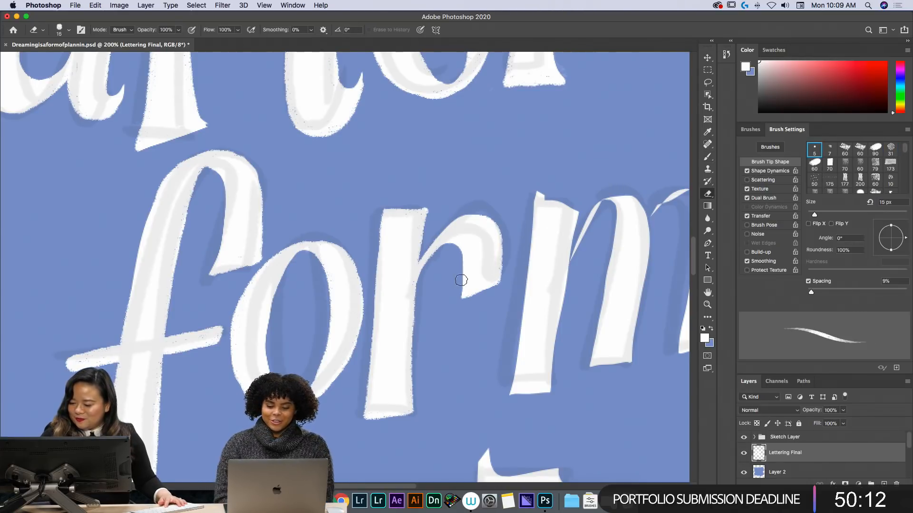
- Thicken the first stem of the m in "form" in white with a squared top, and trim its edge with the 15 px eraser
key("space")
mouse_move(485, 342)
left_mouse_down()
mouse_move(393, 318)
mouse_move(416, 303)
left_mouse_up()
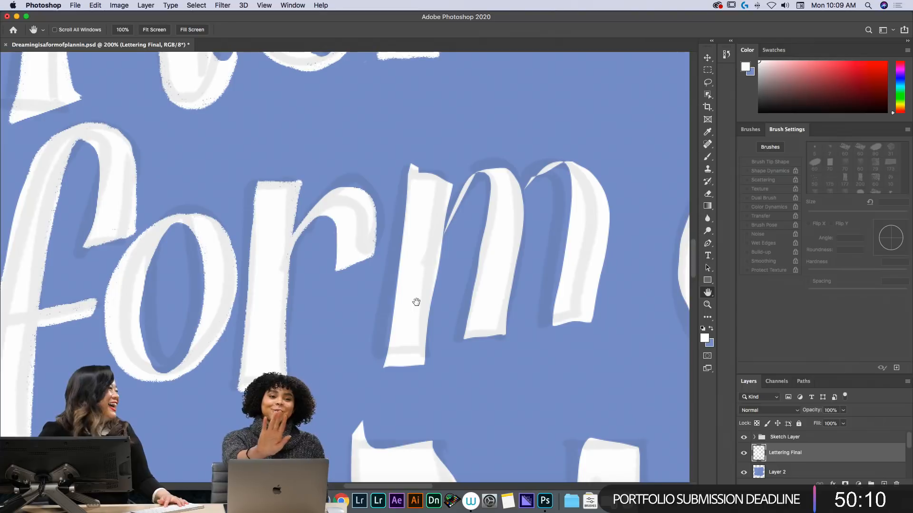
key("b")
left_click_drag(412, 166, 452, 169)
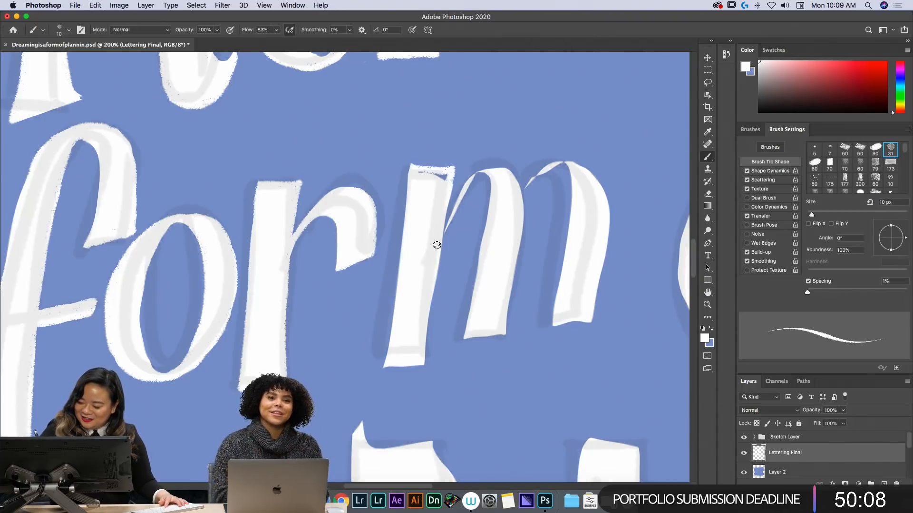
left_click_drag(438, 231, 425, 361)
left_click_drag(406, 164, 381, 367)
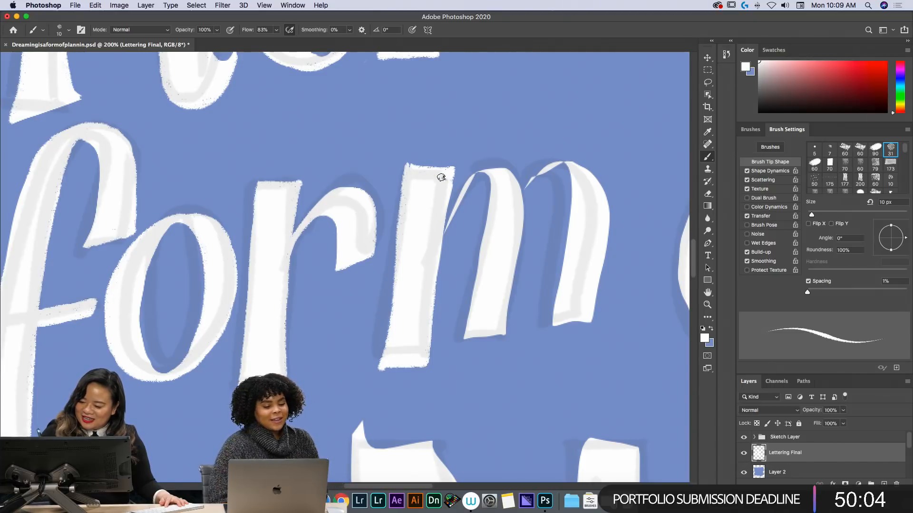
key("e")
mouse_move(406, 160)
left_mouse_down()
mouse_move(464, 154)
mouse_move(434, 190)
mouse_move(413, 196)
mouse_move(404, 173)
mouse_move(379, 366)
mouse_move(406, 365)
left_mouse_up()
- Thicken the first arch and middle stem of the m in "form" in white with the 10 px brush
key("b")
mouse_move(439, 237)
left_mouse_down()
mouse_move(469, 183)
mouse_move(494, 171)
mouse_move(521, 190)
mouse_move(514, 295)
mouse_move(489, 336)
left_mouse_up()
mouse_move(451, 220)
left_mouse_down()
mouse_move(459, 194)
mouse_move(482, 174)
left_mouse_up()
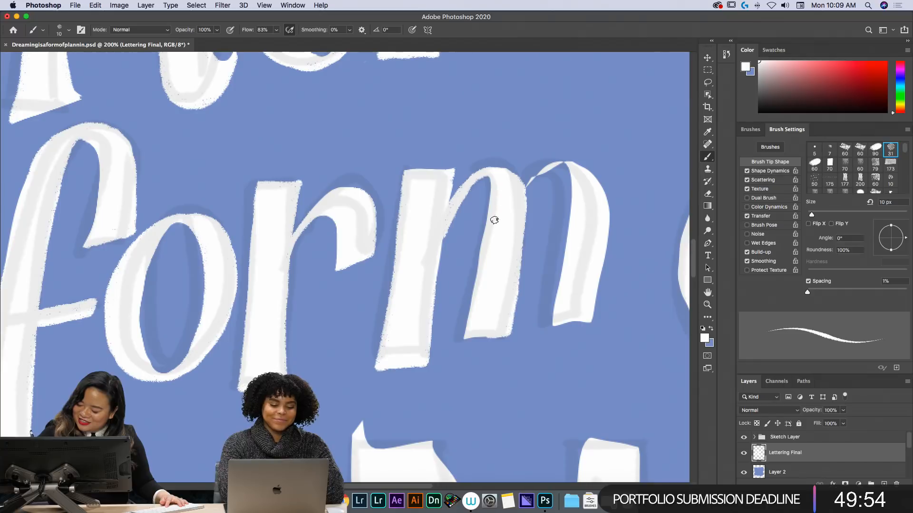
- Paint over the last arch and stem of the 'm' in 'form' with the white textured 10 px brush
key("e")
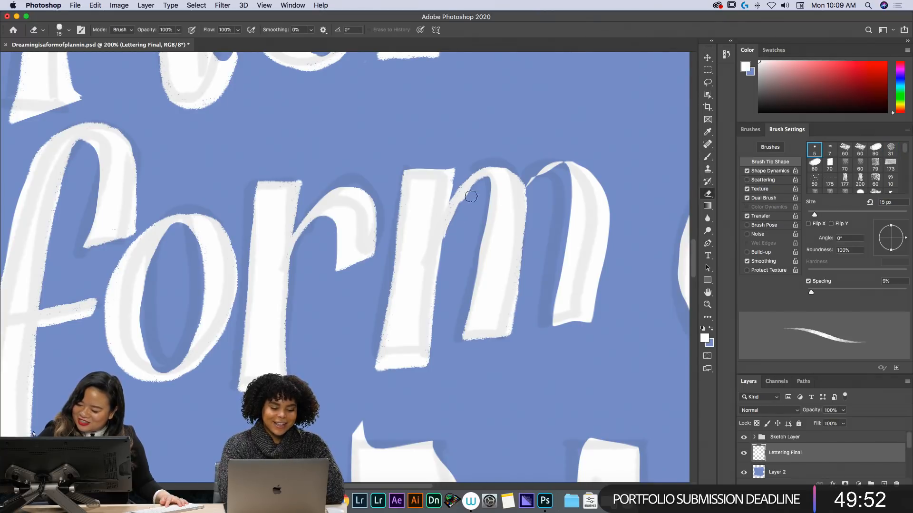
key("b")
mouse_move(517, 209)
left_mouse_down()
mouse_move(562, 162)
mouse_move(554, 316)
mouse_move(590, 319)
left_mouse_up()
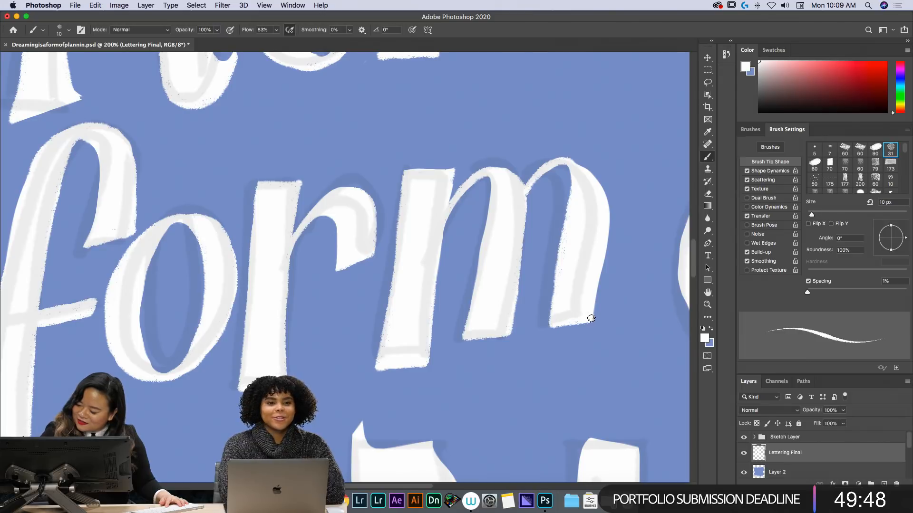
mouse_move(567, 161)
left_mouse_down()
mouse_move(584, 164)
mouse_move(603, 230)
mouse_move(590, 314)
left_mouse_up()
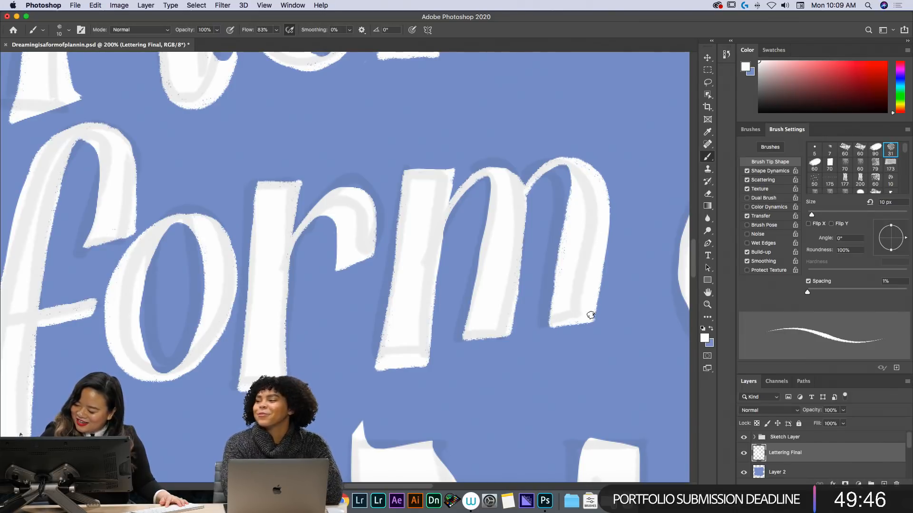
- Refine the middle stem of the 'm' in 'form', extending its foot with white paint and erasing the excess along its left edge
mouse_move(495, 171)
left_mouse_down()
mouse_move(520, 190)
mouse_move(510, 333)
mouse_move(484, 180)
mouse_move(461, 334)
left_mouse_up()
key("e")
key("b")
mouse_move(489, 179)
left_mouse_down()
mouse_move(461, 344)
mouse_move(509, 340)
mouse_move(486, 341)
left_mouse_up()
key("e")
mouse_move(470, 253)
left_mouse_down()
mouse_move(454, 358)
mouse_move(479, 213)
mouse_move(456, 358)
left_mouse_up()
key("b")
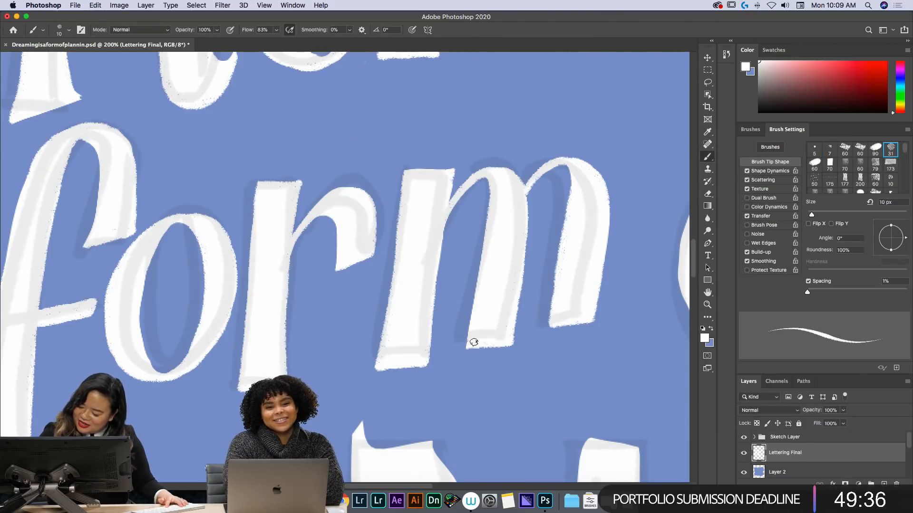
- Paint a thicker textured outer contour around the 'o' in 'of' and fill the gaps along its edge
key("h")
left_click_drag(611, 385, 274, 376)
key("e")
mouse_move(423, 131)
left_mouse_down()
mouse_move(467, 159)
mouse_move(472, 271)
left_mouse_up()
key("b")
mouse_move(418, 139)
left_mouse_down()
mouse_move(395, 147)
mouse_move(342, 234)
mouse_move(364, 326)
mouse_move(449, 309)
mouse_move(480, 252)
mouse_move(468, 164)
mouse_move(428, 138)
mouse_move(459, 271)
left_mouse_up()
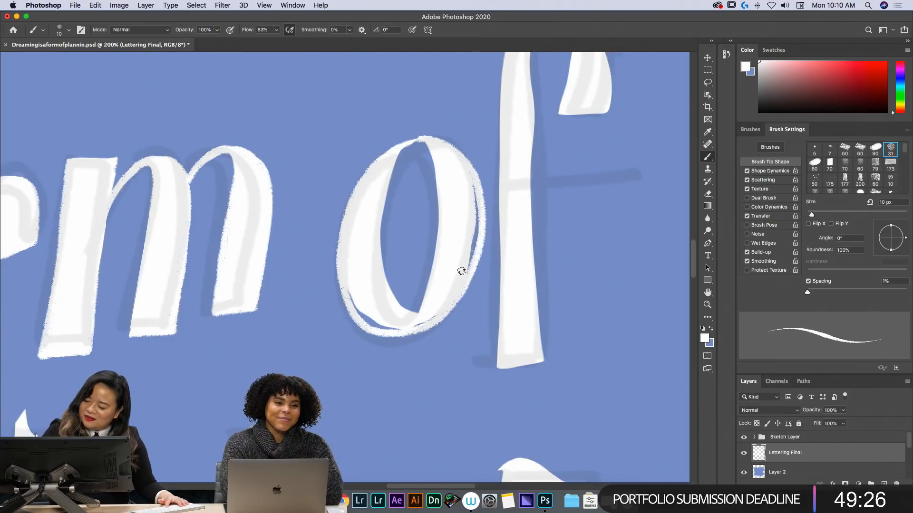
mouse_move(472, 204)
left_mouse_down()
mouse_move(473, 243)
mouse_move(457, 287)
left_mouse_up()
mouse_move(422, 325)
left_mouse_down()
mouse_move(374, 323)
mouse_move(356, 308)
left_mouse_up()
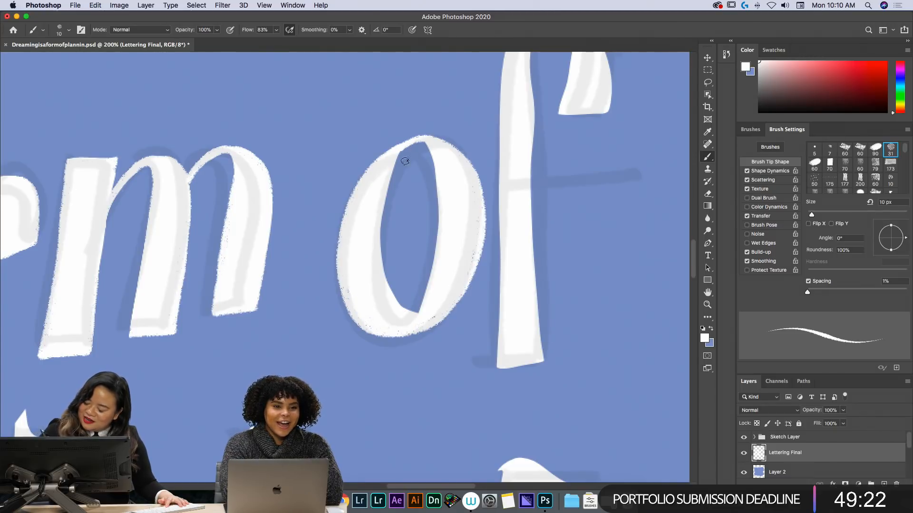
- Clean up the inner counter of the 'o' in 'of' with the Eraser
key("e")
mouse_move(417, 143)
left_mouse_down()
mouse_move(401, 155)
mouse_move(383, 229)
mouse_move(389, 289)
mouse_move(404, 313)
mouse_move(424, 285)
mouse_move(436, 209)
mouse_move(416, 160)
left_mouse_up()
key("b")
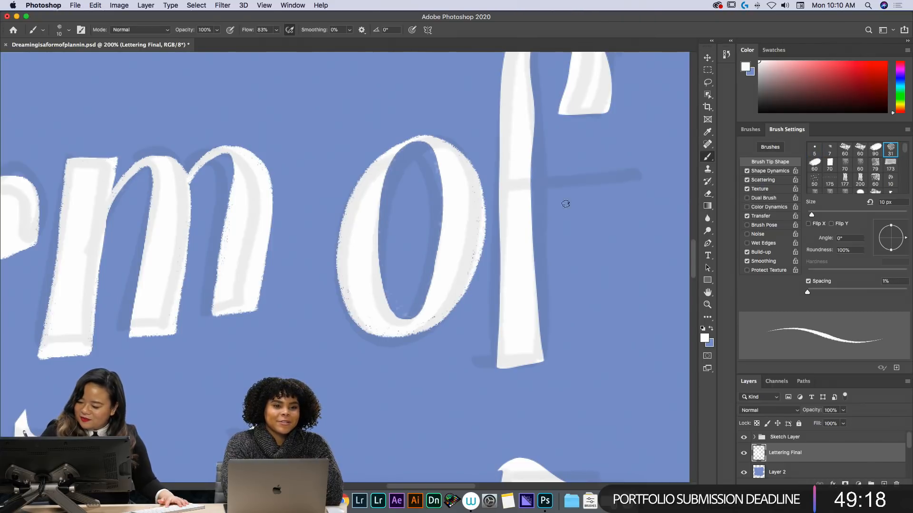
- Paint the outer curve of the hook on the 'f' in 'of' to round it off in textured white
key("space")
left_click_drag(499, 265, 407, 381)
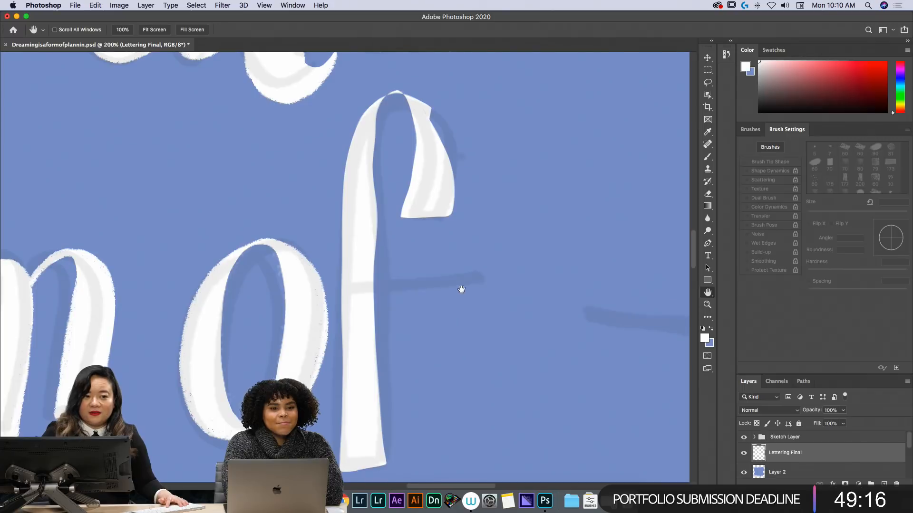
left_click_drag(460, 295, 464, 258)
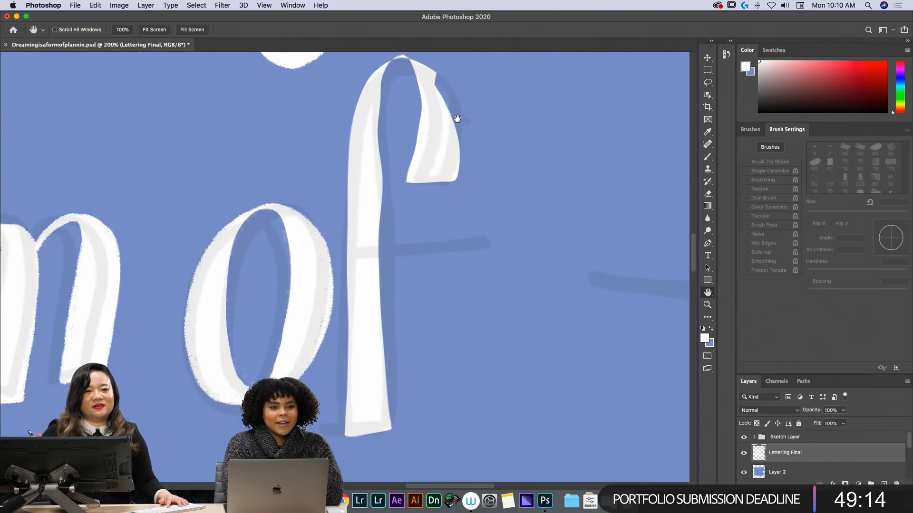
mouse_move(454, 177)
left_mouse_down()
mouse_move(451, 95)
mouse_move(410, 59)
mouse_move(379, 71)
left_mouse_up()
left_click_drag(435, 80, 450, 130)
key("e")
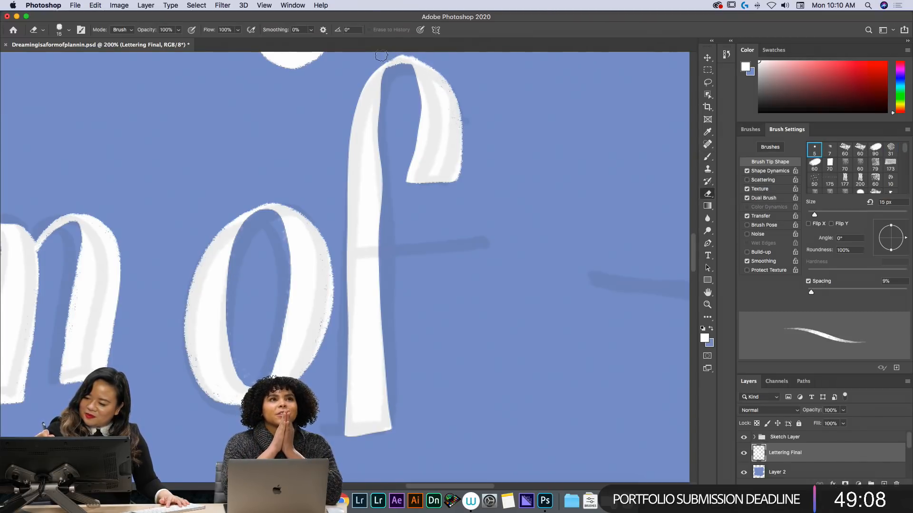
- Widen the right edge of the stem of the 'f' in 'of' with white paint and trim the inside of its hook
key("b")
mouse_move(421, 69)
left_mouse_down()
mouse_move(396, 61)
mouse_move(382, 85)
mouse_move(398, 429)
mouse_move(378, 422)
mouse_move(370, 198)
mouse_move(394, 420)
mouse_move(375, 233)
left_mouse_up()
mouse_move(388, 357)
left_mouse_down()
mouse_move(393, 424)
mouse_move(357, 429)
mouse_move(399, 431)
left_mouse_up()
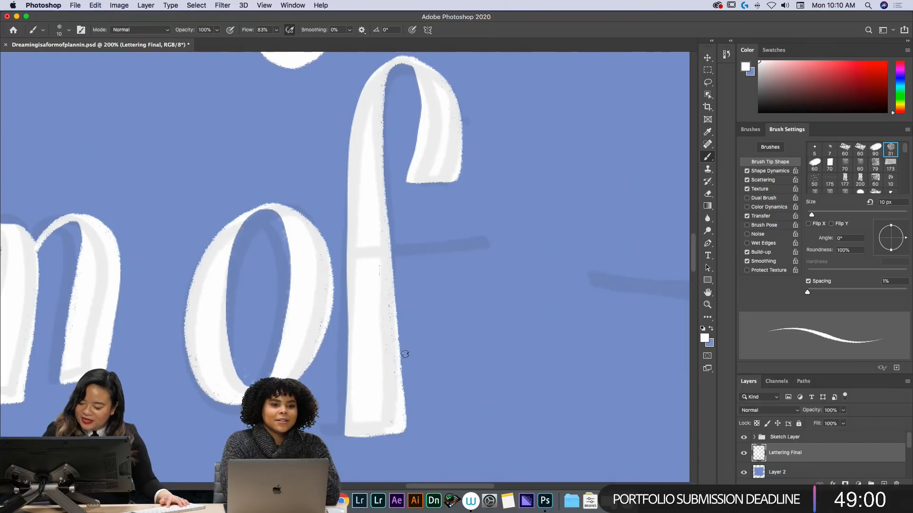
key("e")
left_click_drag(407, 73, 412, 149)
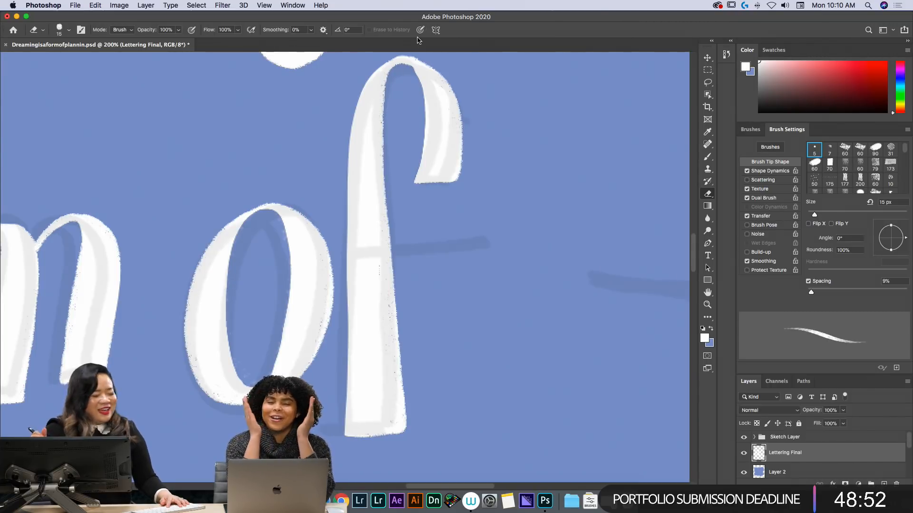
- Texture the left edge of the stem of the 'f' in 'of' and erase the overhang beside its lower part
key("b")
left_click_drag(350, 142, 352, 290)
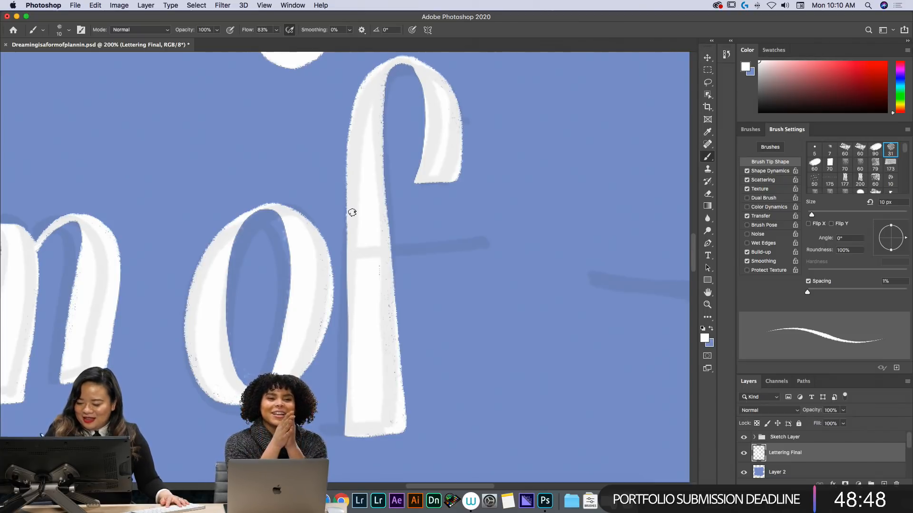
left_click_drag(348, 255, 345, 395)
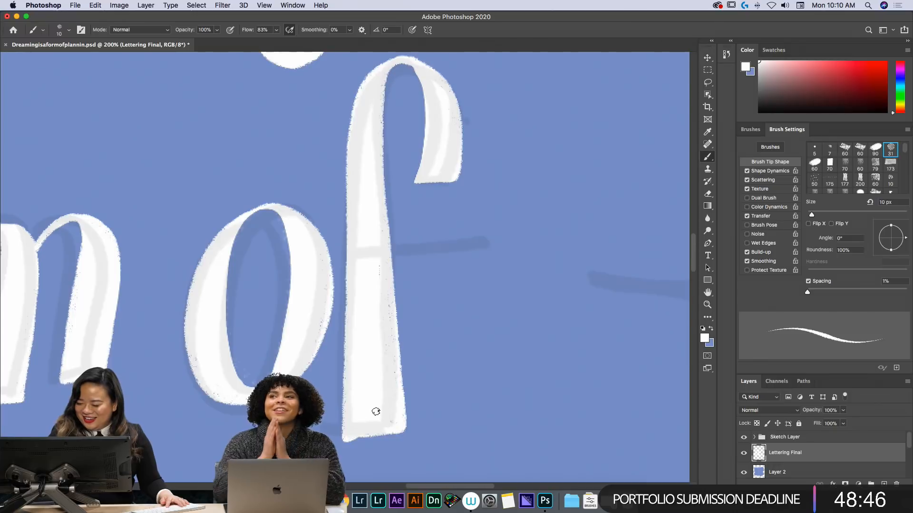
key("e")
left_click_drag(342, 267, 340, 438)
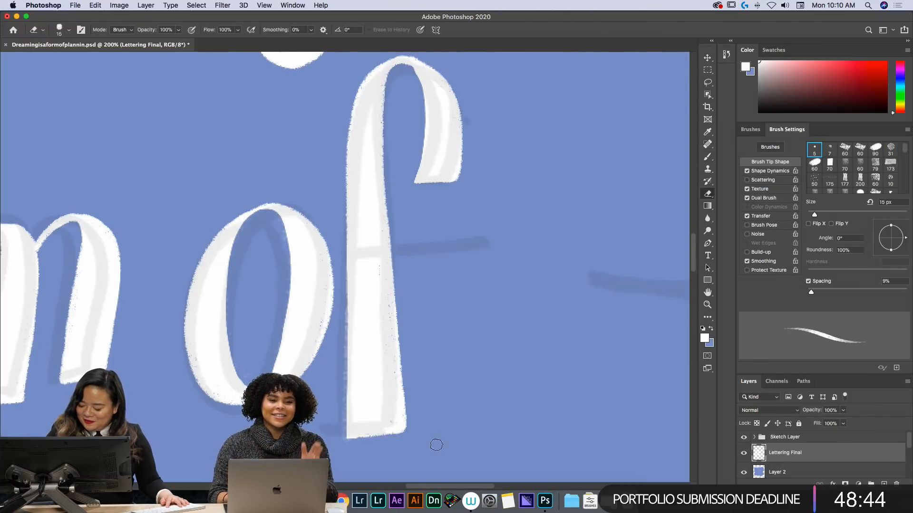
- Paint the crossbar of the 'f' in 'of' along the sketch line and trim its outer end
key("b")
left_click_drag(348, 246, 499, 238)
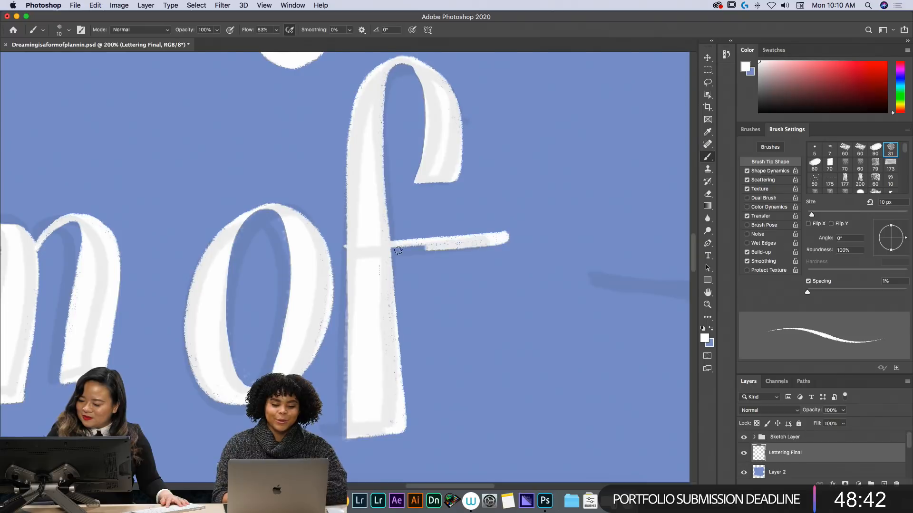
key("e")
left_click_drag(507, 230, 498, 246)
- Examine how the 'f' in 'of' sits within the overall lettering
key("super+minus")
key("super+minus")
key("super+minus")
key("super+minus")
key("super+minus")
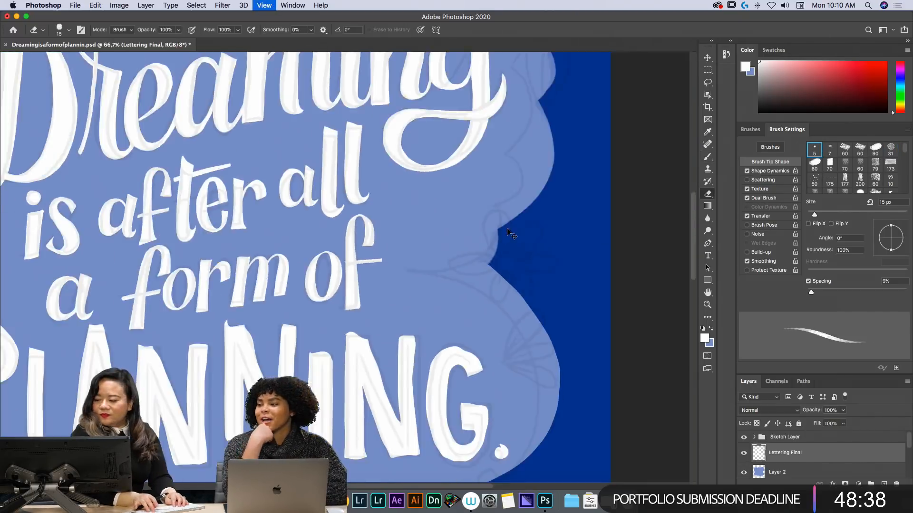
key("super+plus")
key("super+plus")
key("super+plus")
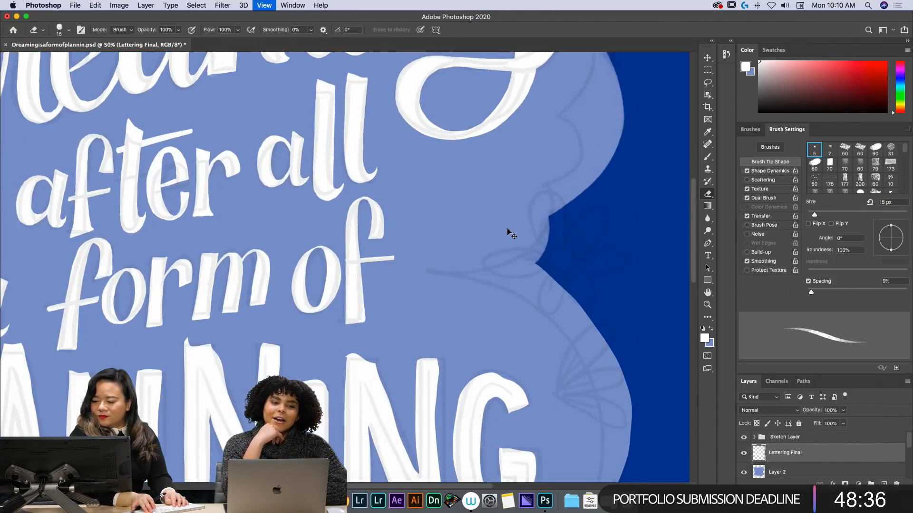
key("super+plus")
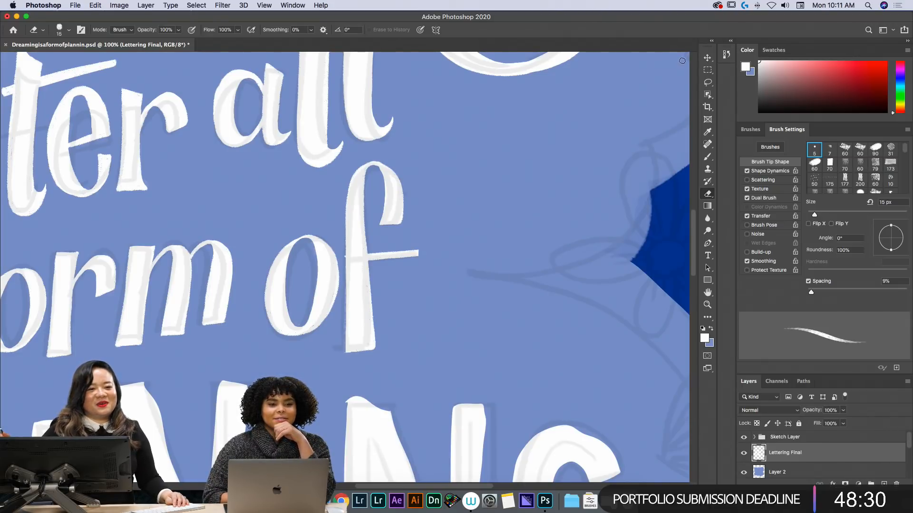
- Lasso the 'f' in 'of', rotate it about 3.7° clockwise, apply the transform and deselect
key("l")
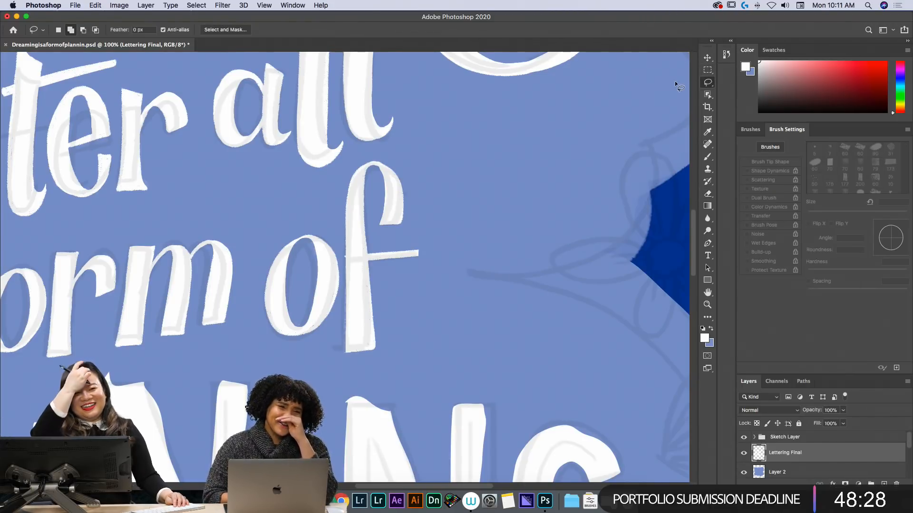
mouse_move(415, 167)
left_mouse_down()
mouse_move(378, 150)
mouse_move(354, 160)
mouse_move(335, 209)
mouse_move(334, 347)
mouse_move(391, 355)
mouse_move(425, 181)
left_mouse_up()
key("ctrl+t")
left_click_drag(462, 142, 469, 147)
left_click_drag(400, 189, 403, 190)
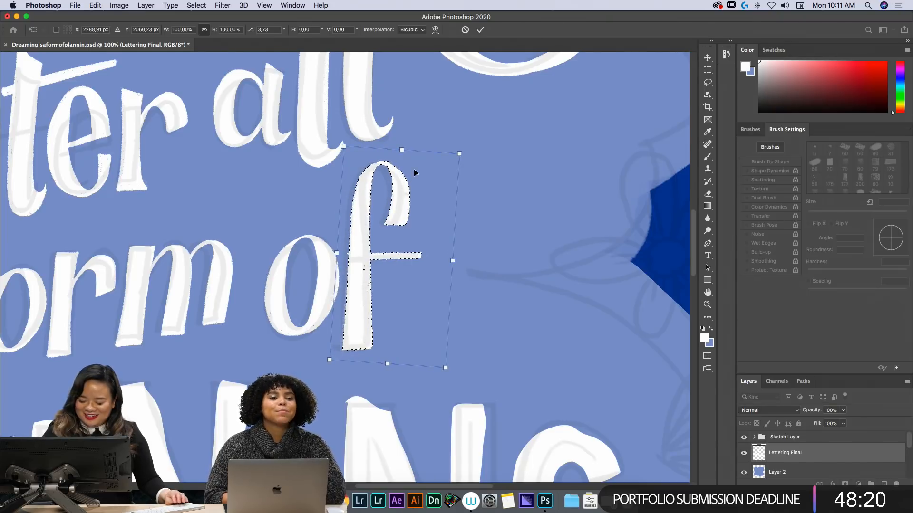
key("Return")
key("ctrl+d")
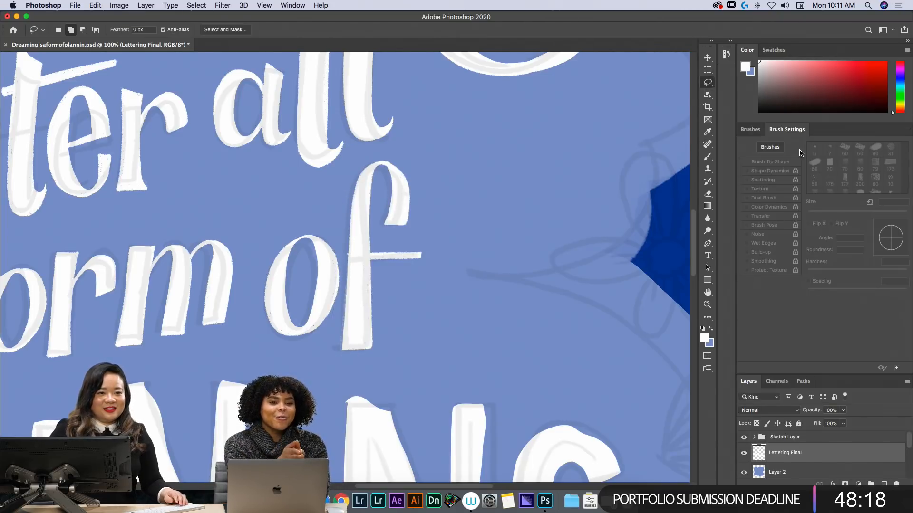
- Compare the slant of the rotated 'f' with the other letters across the full composition
key("e")
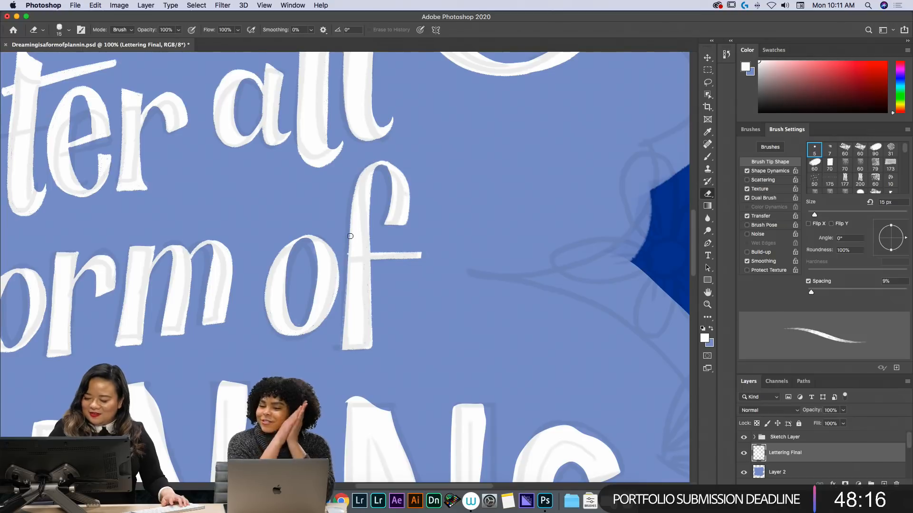
key("j")
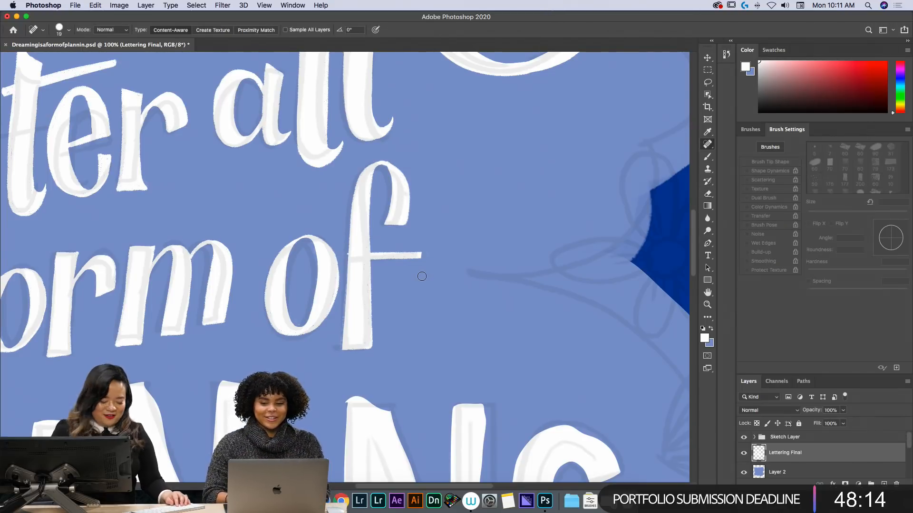
key("super+minus")
key("super+minus")
key("super+minus")
key("super+minus")
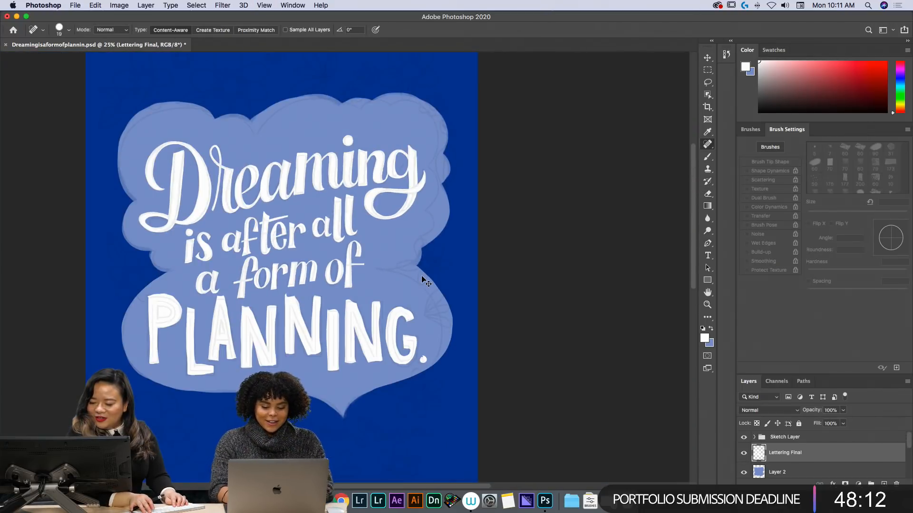
key("super+plus")
key("super+plus")
key("super+plus")
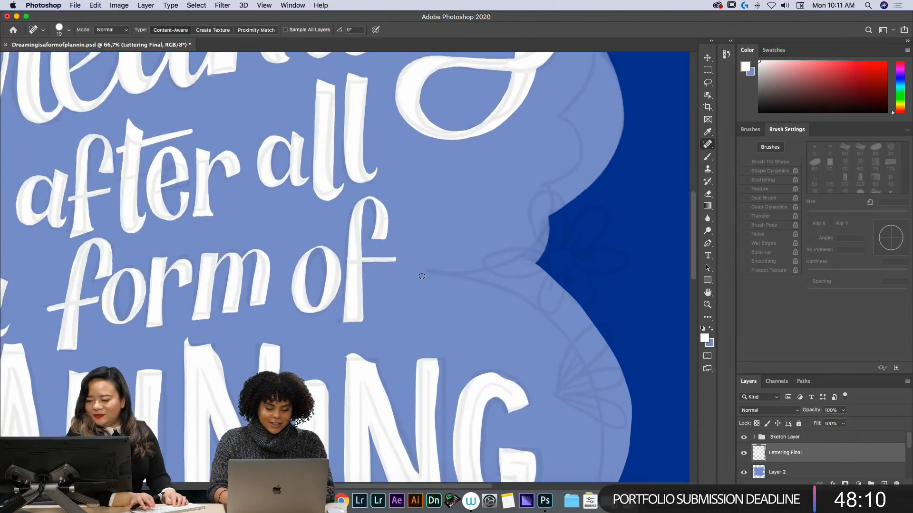
- Lasso the 'f' in 'of' again, rotate it a further 2.5° clockwise and clear the selection
left_click(707, 83)
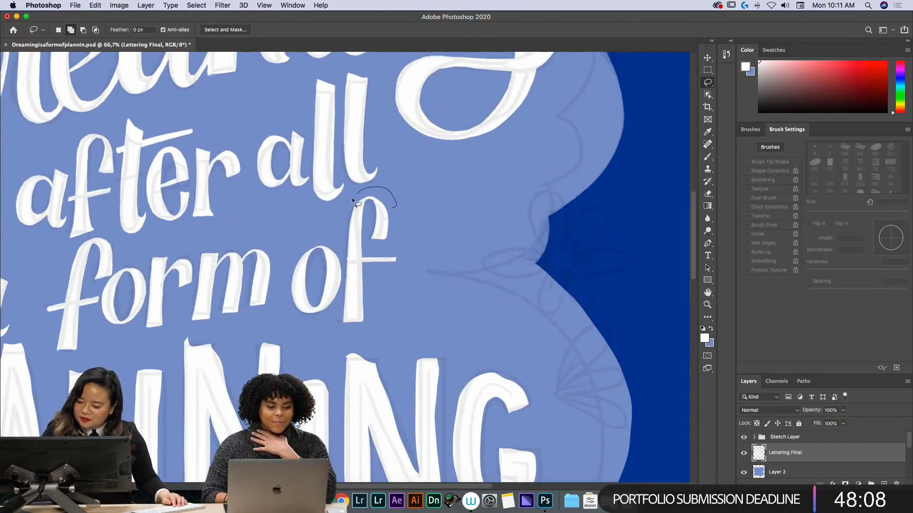
mouse_move(377, 320)
left_mouse_down()
mouse_move(401, 188)
mouse_move(433, 181)
left_mouse_up()
key("super+t")
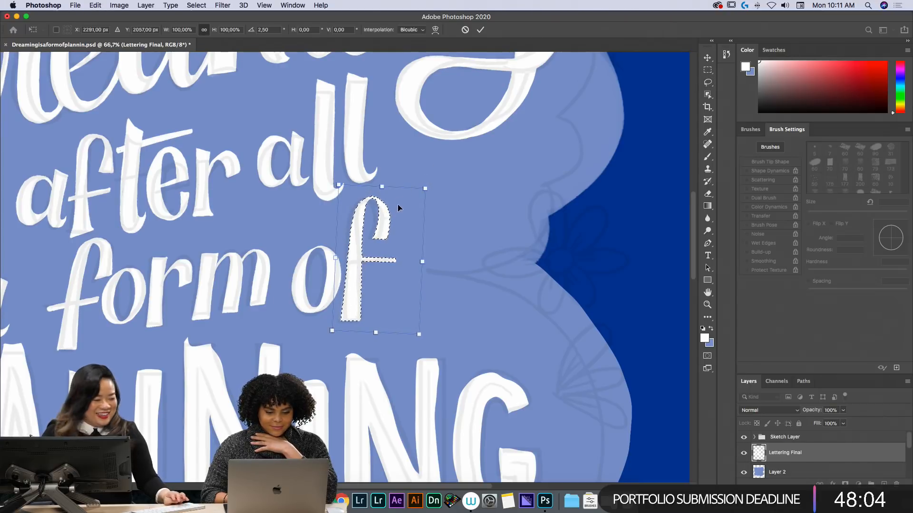
key("Return")
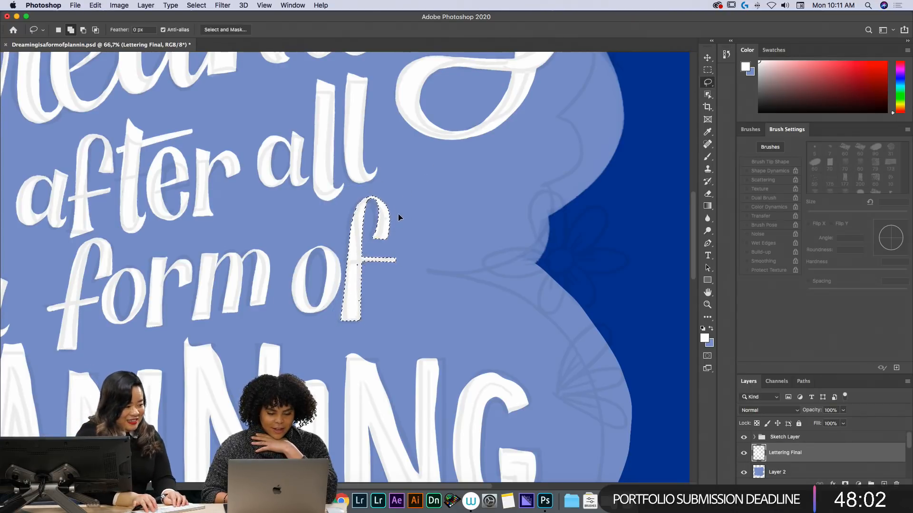
key("super+minus")
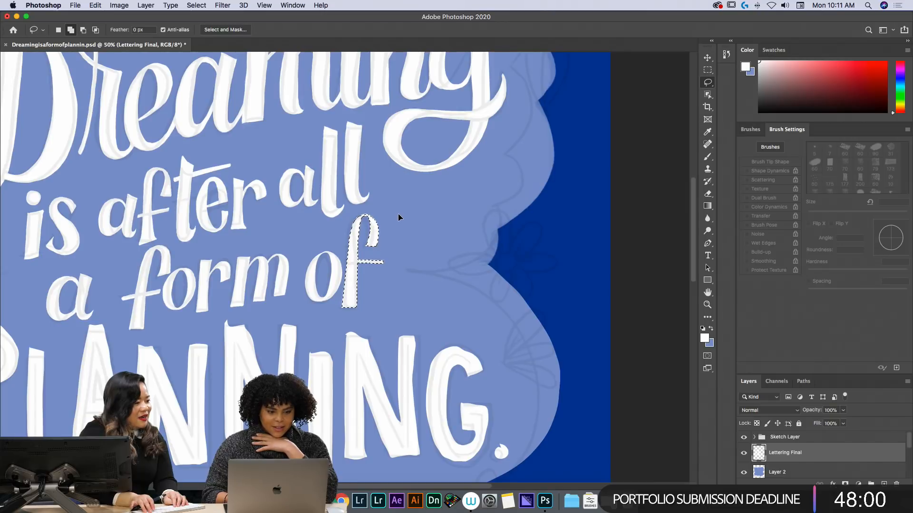
key("super+d")
key("super+plus")
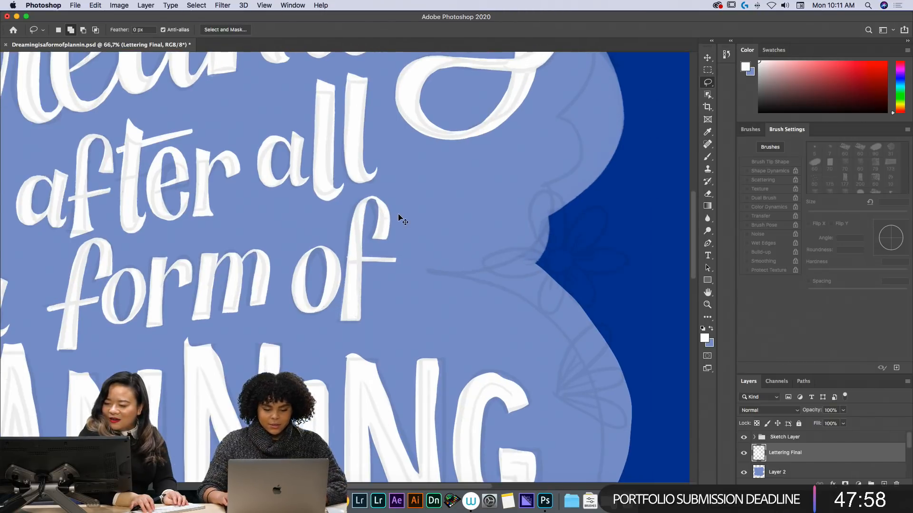
- Paint the right edge of the stem of the 'P' in 'PLANNING' straight with the white textured brush at 20 px
key("super+0")
key("super+plus")
key("super+plus")
key("h")
mouse_move(257, 371)
left_mouse_down()
mouse_move(365, 261)
mouse_move(522, 163)
left_mouse_up()
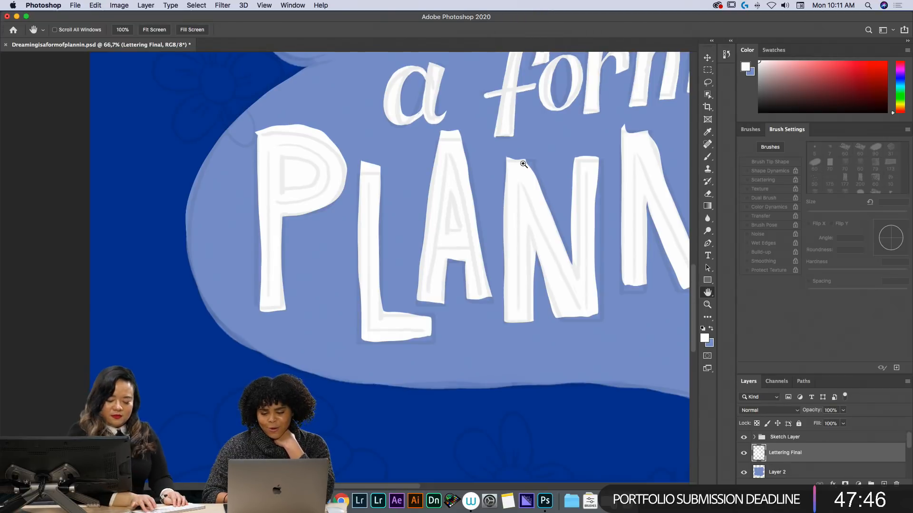
left_click(523, 164)
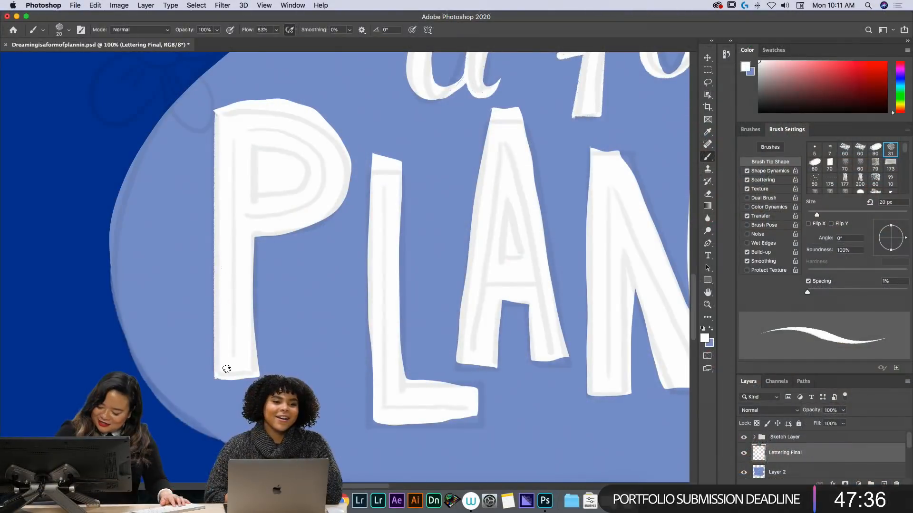
left_click_drag(255, 234, 252, 342)
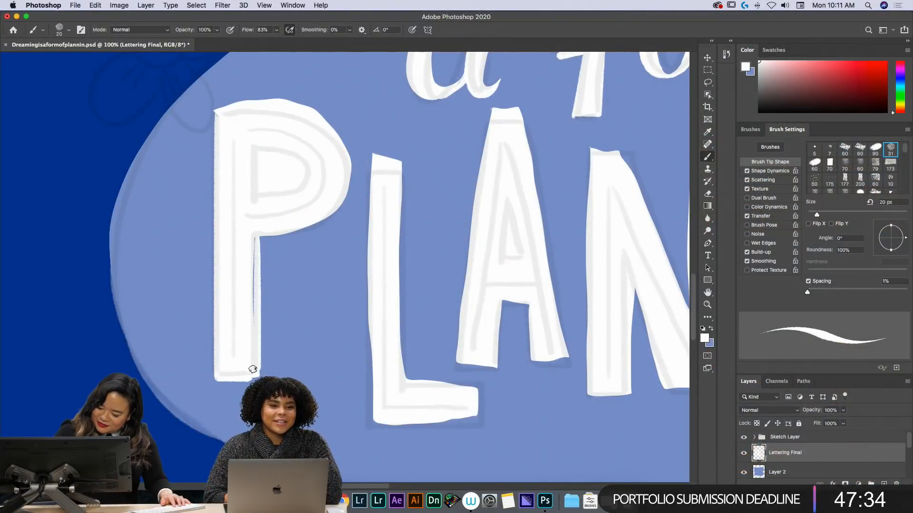
left_click_drag(250, 251, 253, 314)
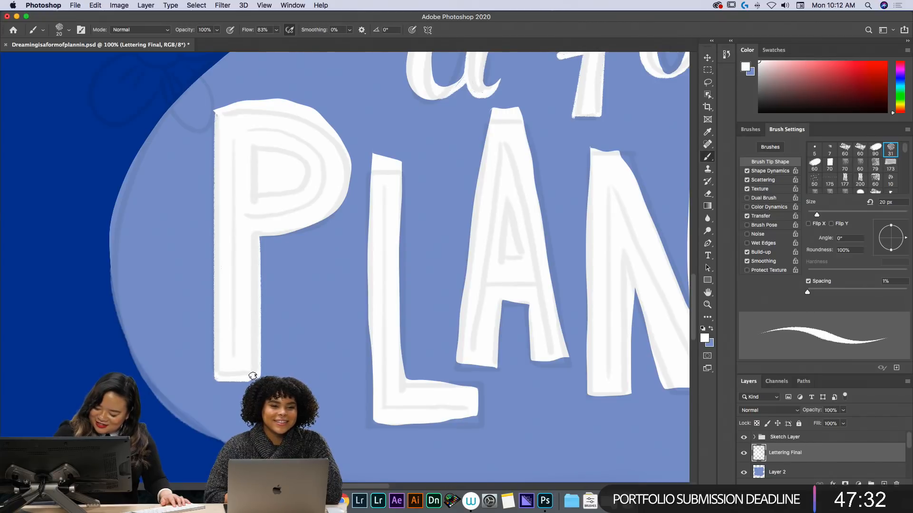
- Erase along the top edge of the 'P' in 'PLANNING' with the 15 px eraser to flatten it, and save the document
key("e")
mouse_move(221, 109)
left_mouse_down()
mouse_move(306, 106)
mouse_move(223, 106)
mouse_move(282, 104)
left_mouse_up()
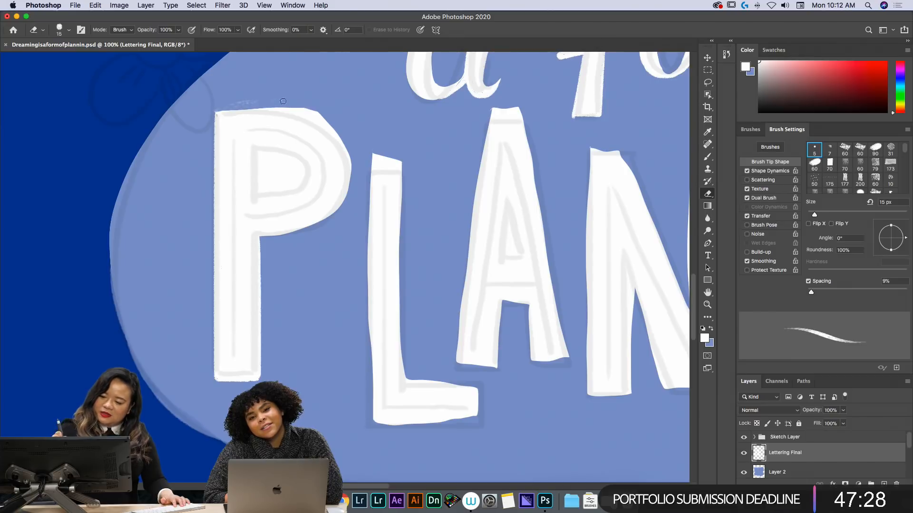
key("super+minus")
key("super+minus")
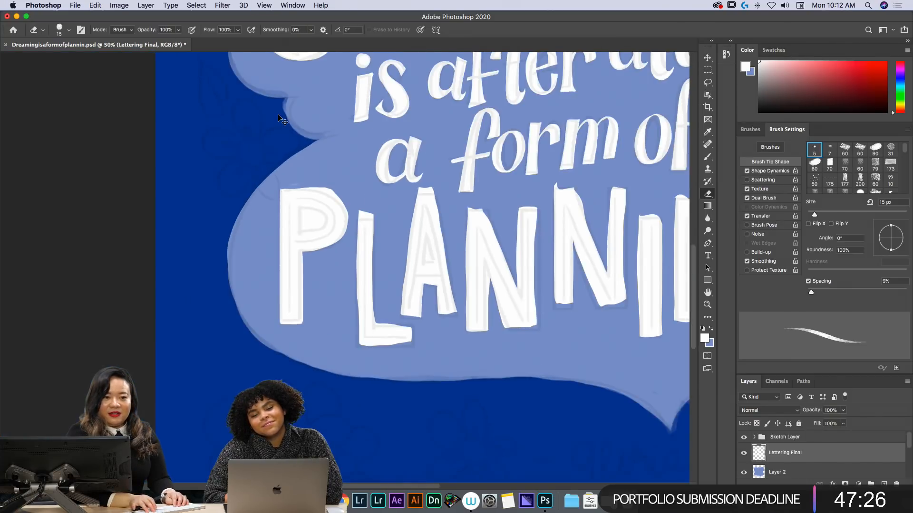
key("super+minus")
key("super+minus")
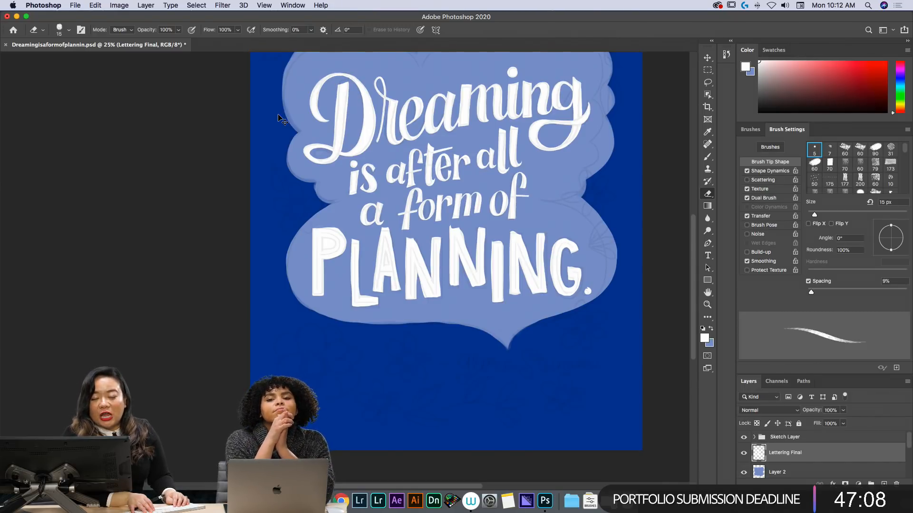
key("super+s")
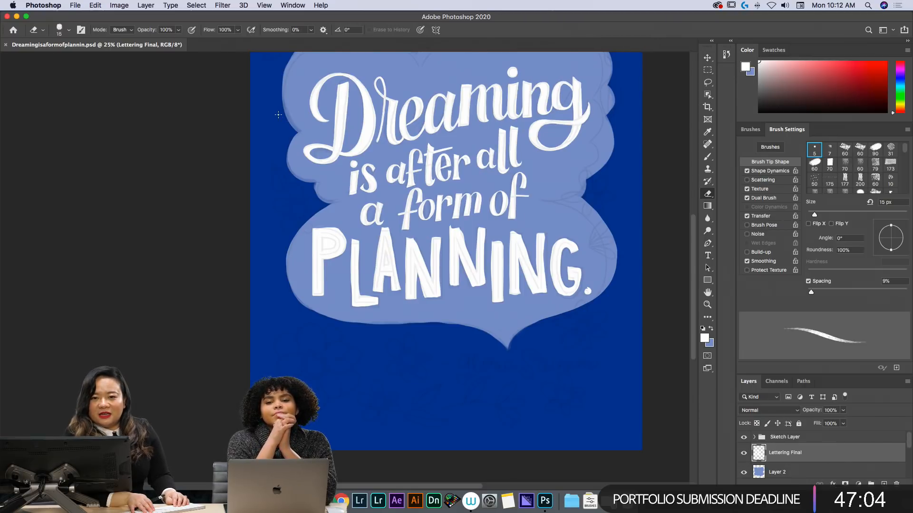
- Erase the stray specks above the 'P' and trim the outer edge of its bowl into a smooth round curve
key("super+plus")
key("super+plus")
key("super+plus")
key("super+plus")
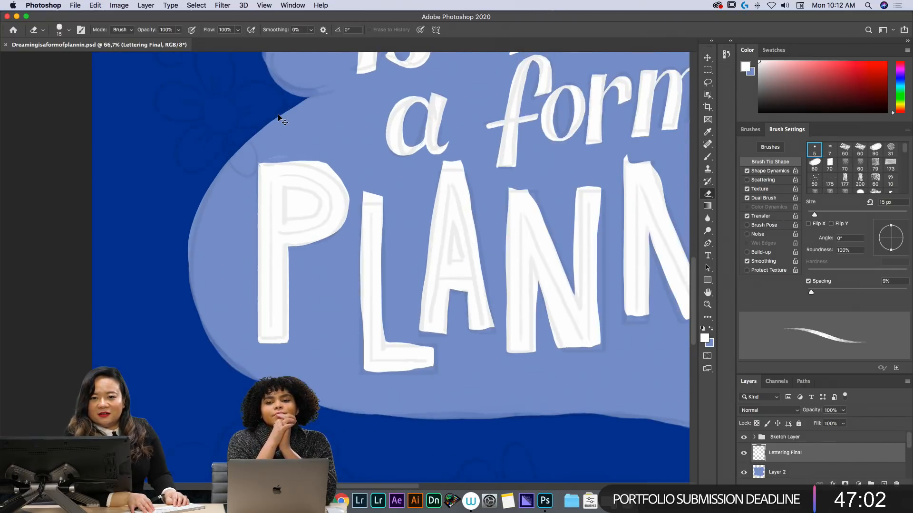
key("super+plus")
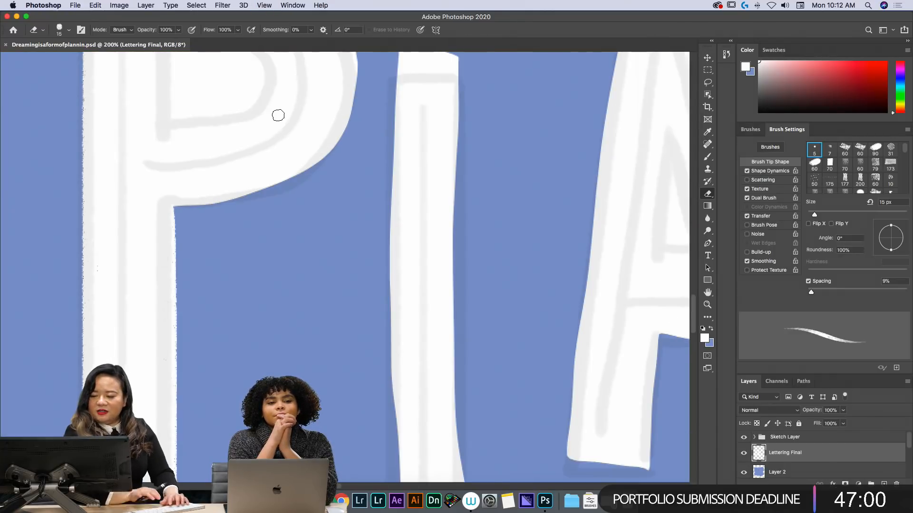
key("space")
left_click_drag(336, 138, 335, 325)
left_click_drag(338, 239, 333, 307)
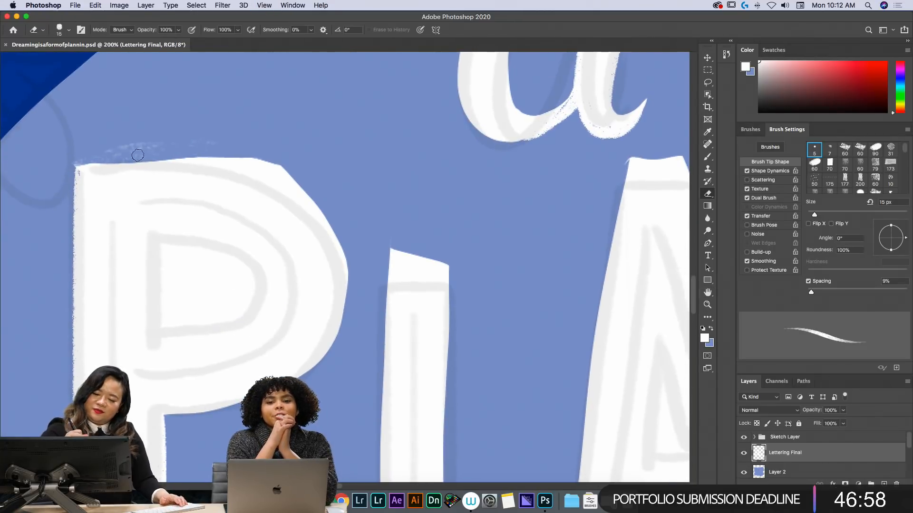
left_click_drag(119, 151, 302, 180)
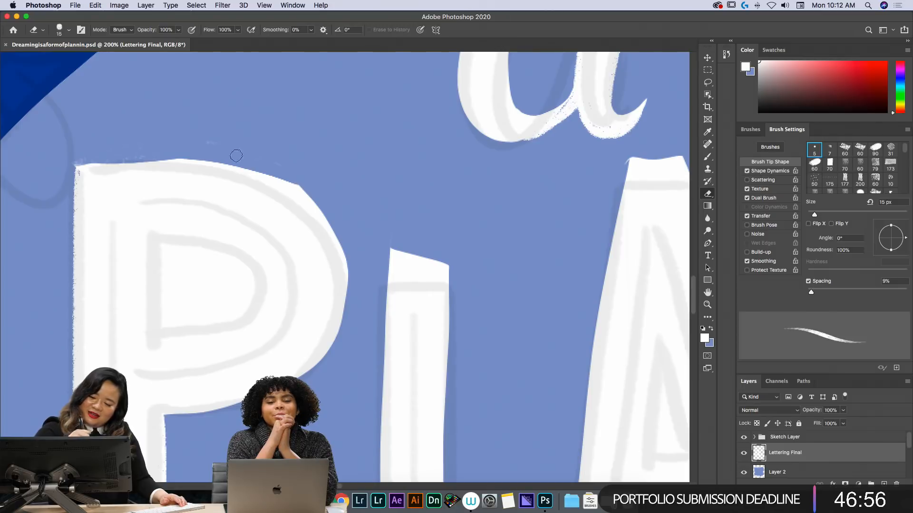
left_click_drag(141, 148, 322, 192)
left_click_drag(198, 153, 331, 215)
mouse_move(300, 189)
left_mouse_down()
mouse_move(338, 238)
mouse_move(346, 302)
left_mouse_up()
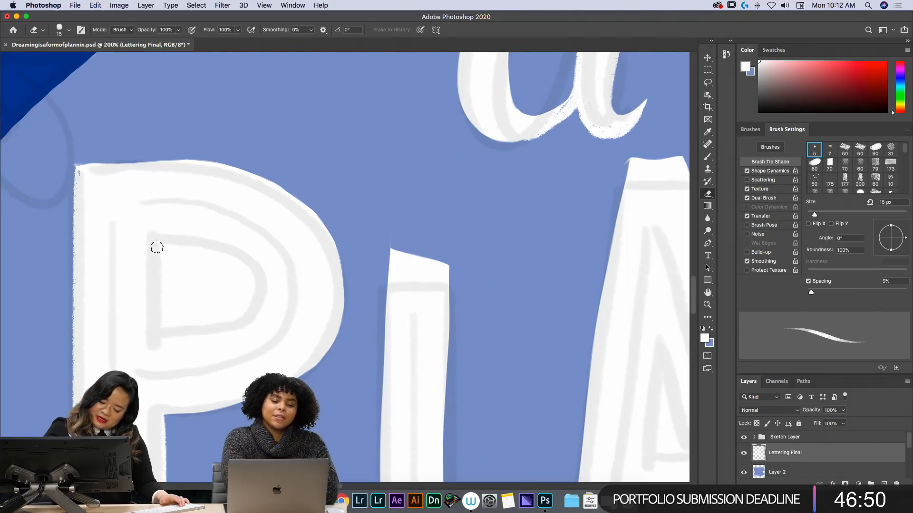
- Erase the enclosed counter of the 'P' to open a clean D-shaped hole inside its bowl
left_click_drag(156, 243, 163, 326)
mouse_move(159, 247)
left_mouse_down()
mouse_move(242, 263)
mouse_move(247, 313)
mouse_move(158, 332)
mouse_move(168, 304)
mouse_move(170, 333)
mouse_move(184, 254)
mouse_move(171, 264)
mouse_move(168, 326)
mouse_move(190, 305)
mouse_move(196, 250)
mouse_move(221, 326)
mouse_move(233, 270)
mouse_move(231, 281)
mouse_move(220, 264)
mouse_move(241, 299)
mouse_move(245, 290)
mouse_move(236, 275)
mouse_move(223, 285)
mouse_move(220, 308)
mouse_move(194, 267)
mouse_move(186, 327)
mouse_move(162, 272)
left_mouse_up()
mouse_move(189, 321)
left_mouse_down()
mouse_move(175, 305)
mouse_move(177, 260)
left_mouse_up()
left_click_drag(220, 308, 243, 284)
left_click_drag(183, 253, 177, 247)
mouse_move(165, 335)
left_mouse_down()
mouse_move(187, 327)
mouse_move(157, 342)
mouse_move(162, 328)
mouse_move(209, 316)
mouse_move(165, 340)
mouse_move(229, 330)
mouse_move(264, 293)
mouse_move(231, 256)
mouse_move(154, 244)
left_mouse_up()
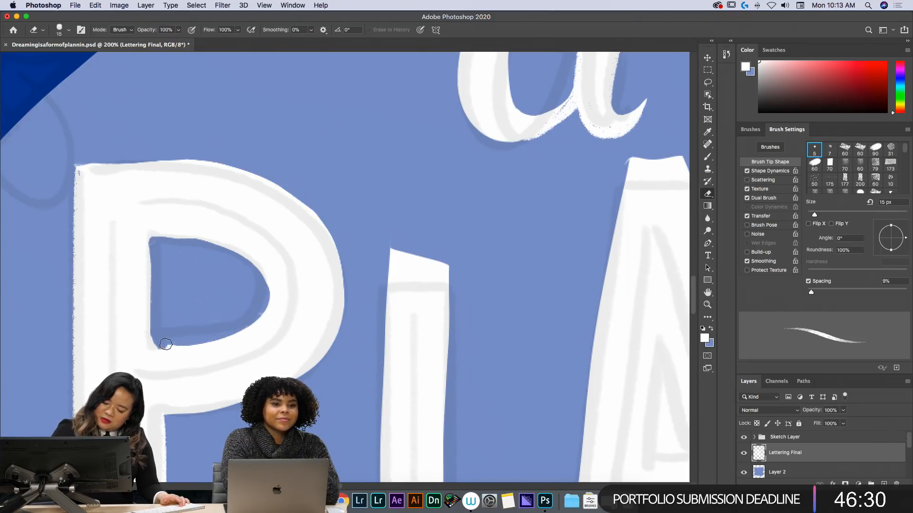
mouse_move(163, 344)
left_mouse_down()
mouse_move(229, 330)
mouse_move(234, 269)
left_mouse_up()
mouse_move(197, 239)
left_mouse_down()
mouse_move(237, 251)
mouse_move(264, 281)
left_mouse_up()
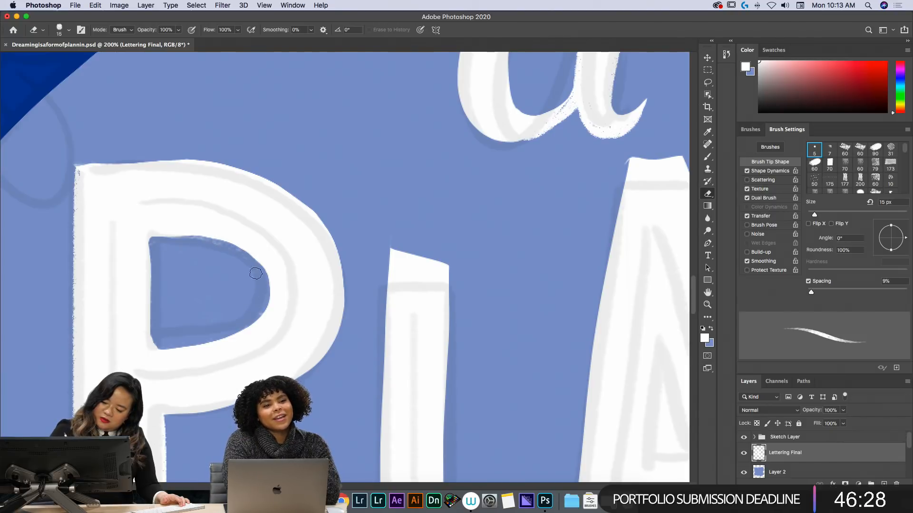
- Paint the straight side of the 'P' counter with the white textured brush at 20 px and clean up the counter's edge
key("b")
left_click_drag(155, 232, 164, 334)
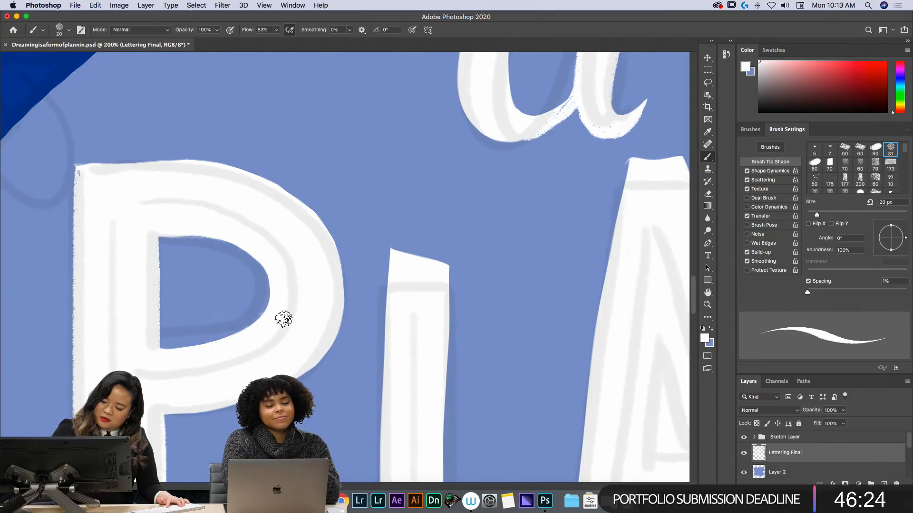
key("e")
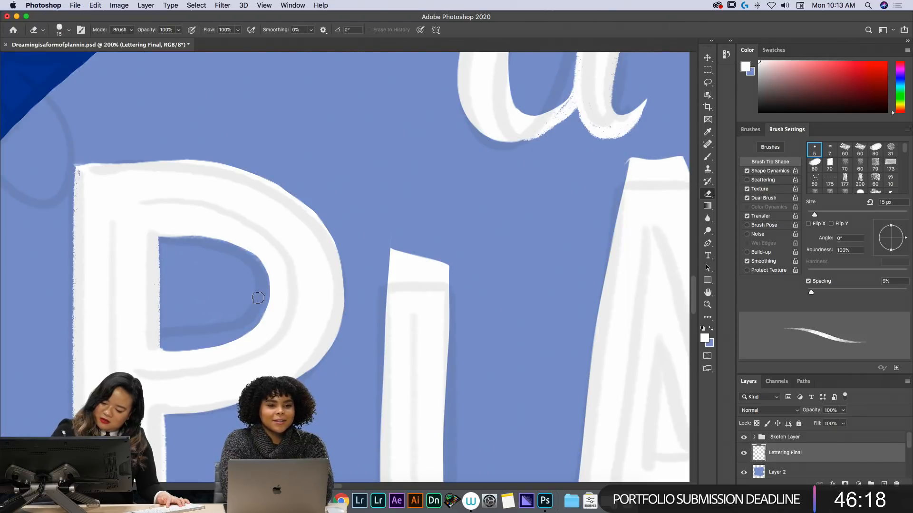
key("b")
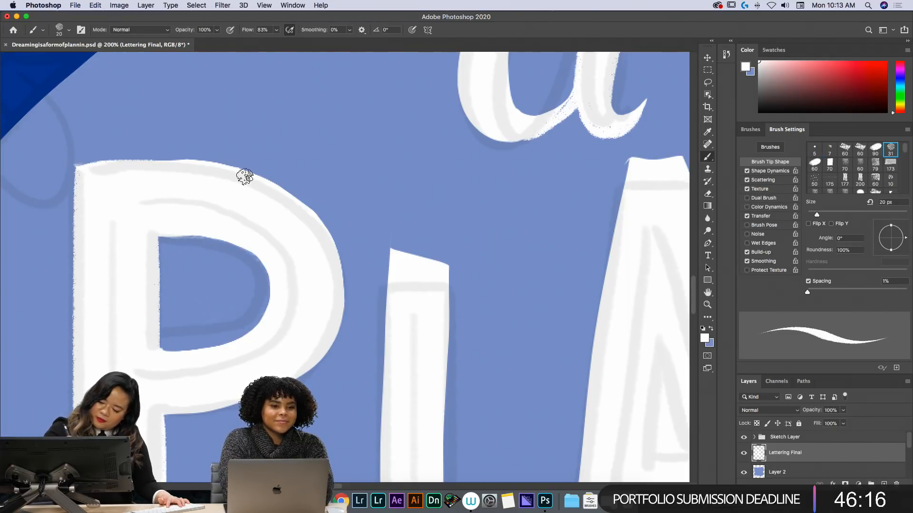
- Refine the top edge and upper shoulder of the 'P', alternating the 15 px eraser with the 20 px textured white brush
key("e")
left_click_drag(191, 157, 269, 175)
key("b")
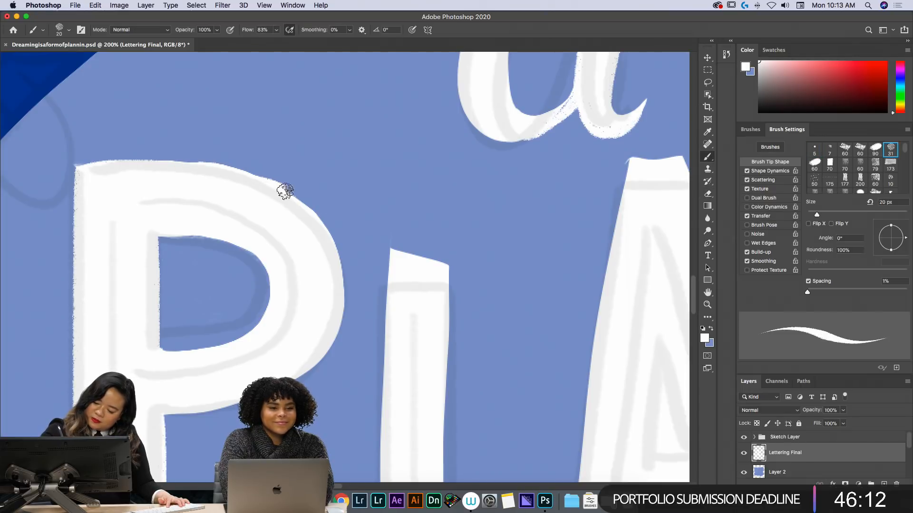
key("e")
mouse_move(197, 154)
left_mouse_down()
mouse_move(311, 206)
mouse_move(341, 245)
mouse_move(184, 166)
mouse_move(224, 167)
mouse_move(270, 187)
mouse_move(305, 212)
mouse_move(341, 271)
left_mouse_up()
key("b")
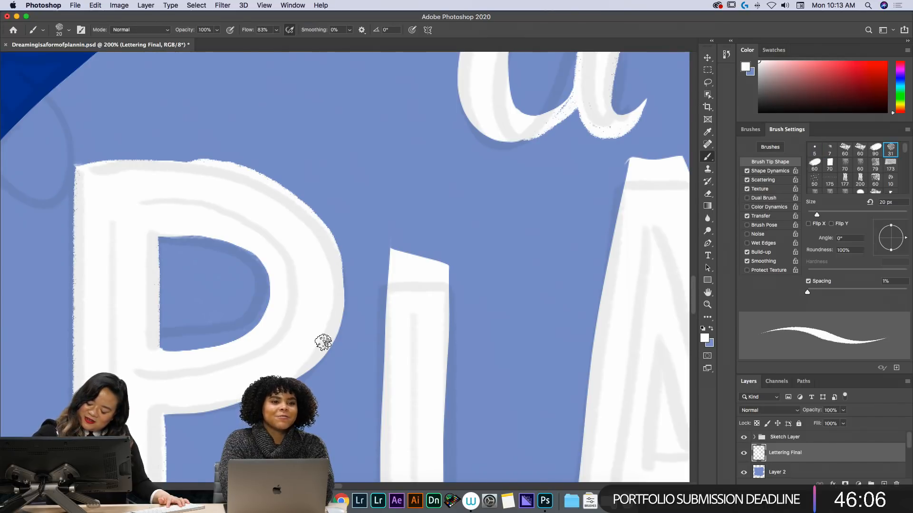
key("e")
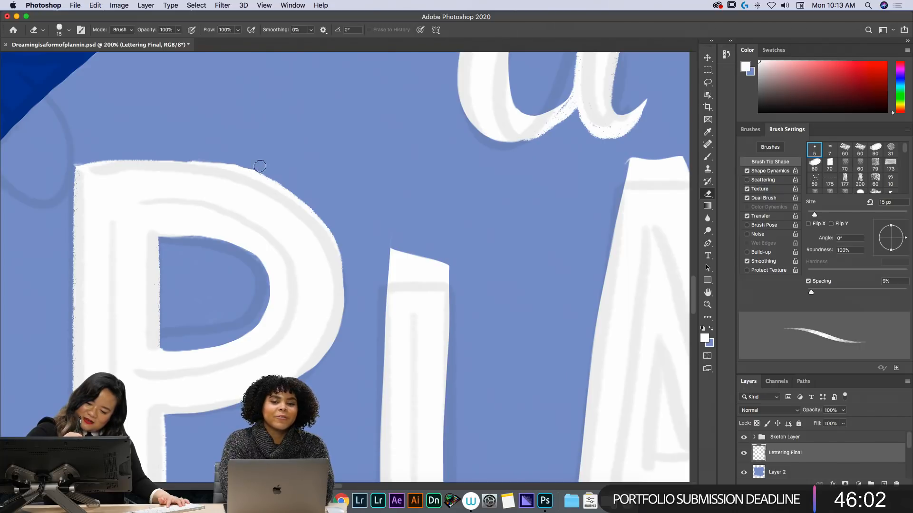
- Build up the outermost curve of the 'P' bowl with textured white strokes and erase the excess bump
key("r")
mouse_move(509, 326)
left_mouse_down()
mouse_move(448, 190)
mouse_move(280, 166)
mouse_move(313, 146)
left_mouse_up()
key("space")
left_click_drag(501, 311, 571, 158)
mouse_move(390, 104)
left_mouse_down()
mouse_move(326, 185)
mouse_move(314, 389)
left_mouse_up()
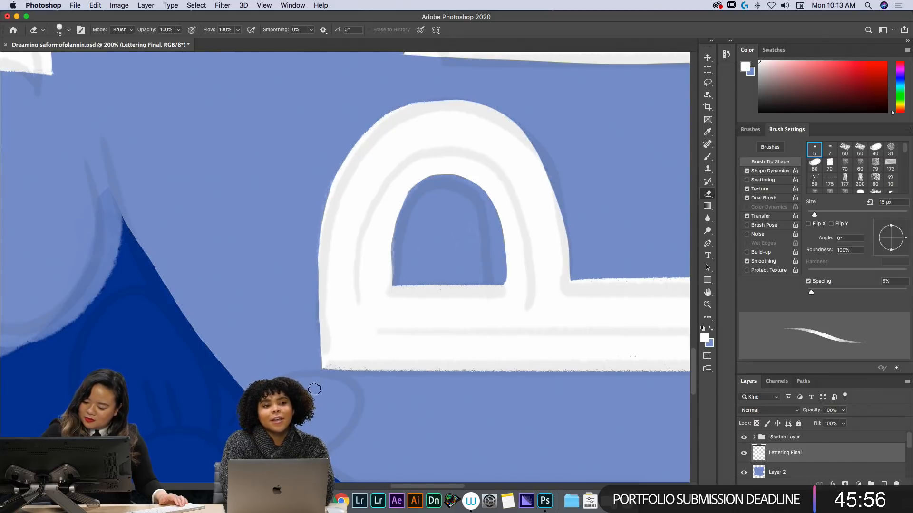
key("b")
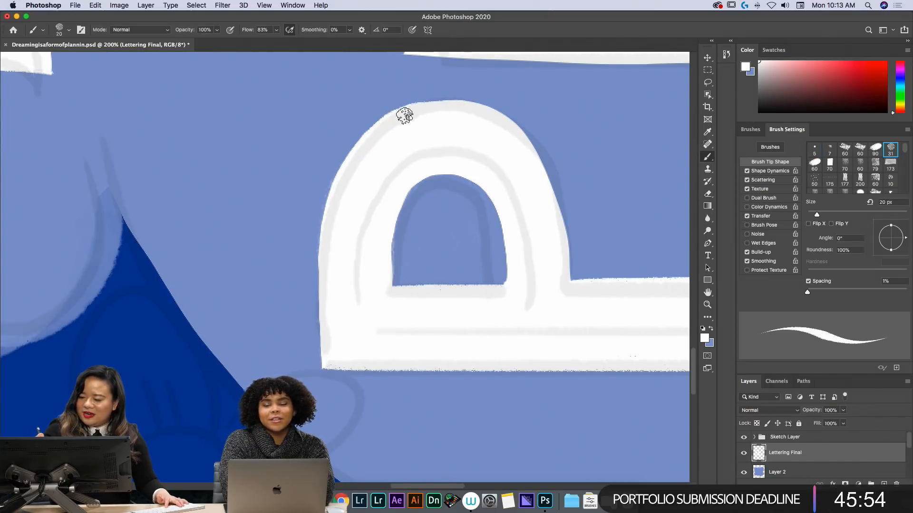
mouse_move(459, 112)
left_mouse_down()
mouse_move(500, 128)
mouse_move(437, 107)
mouse_move(390, 120)
mouse_move(441, 101)
mouse_move(513, 135)
left_mouse_up()
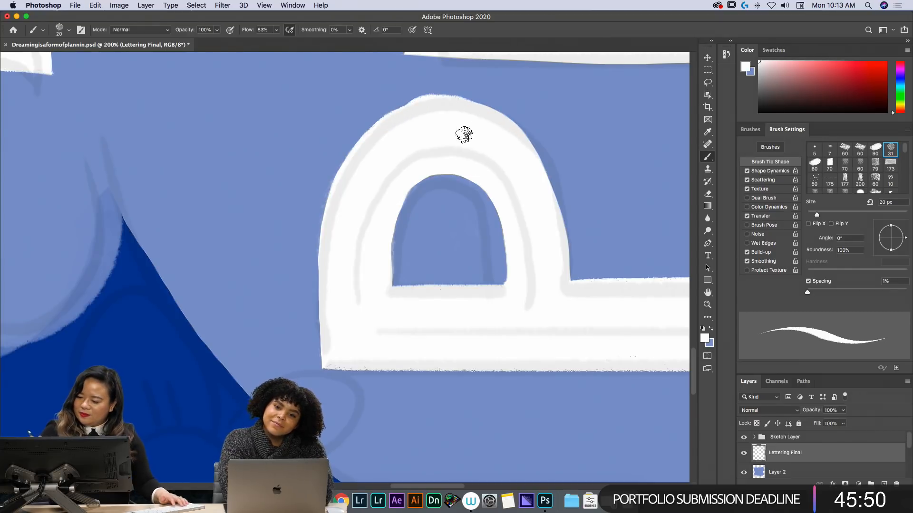
key("e")
left_click_drag(405, 97, 486, 97)
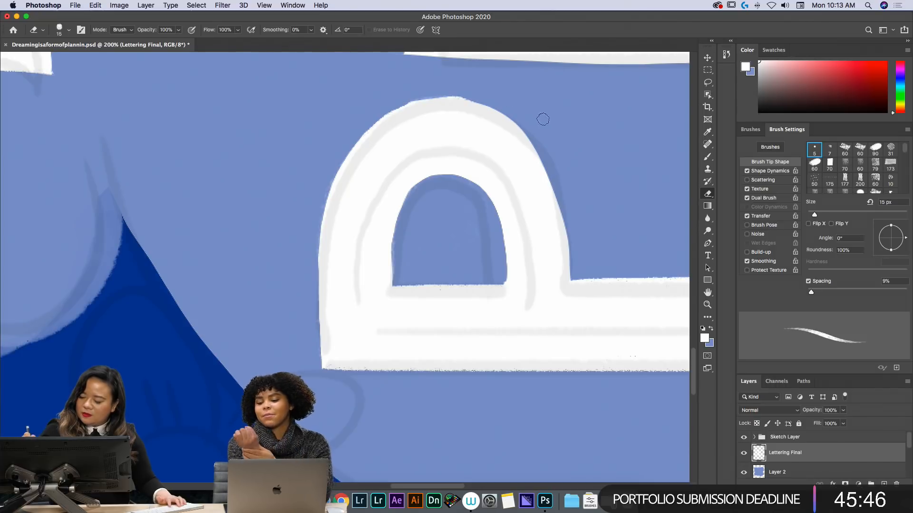
- Paint a textured white edge around the outer curve of the 'P' bowl down to where it meets the stem
key("h")
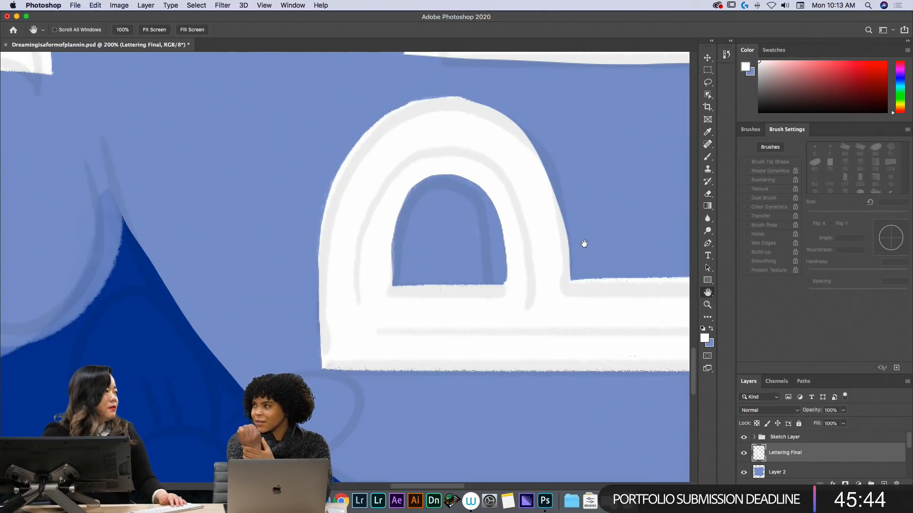
key("b")
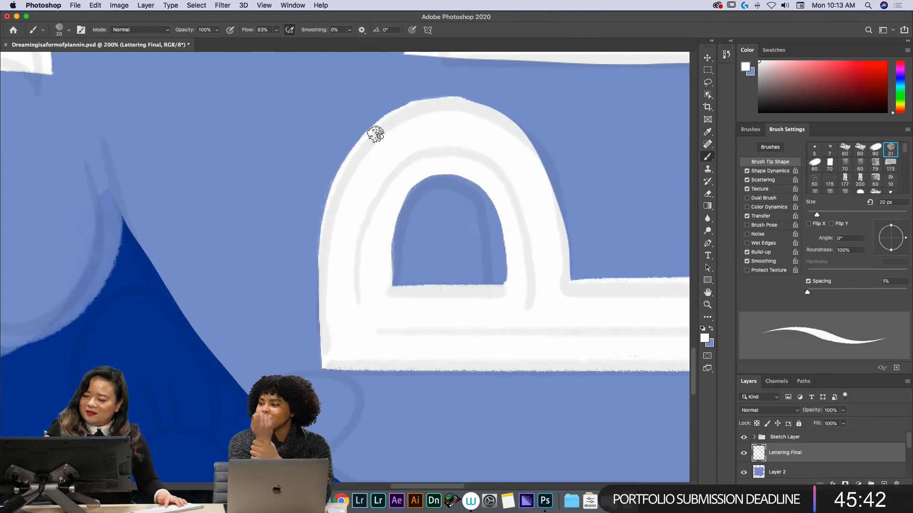
mouse_move(515, 136)
left_mouse_down()
mouse_move(467, 104)
mouse_move(431, 101)
mouse_move(363, 150)
left_mouse_up()
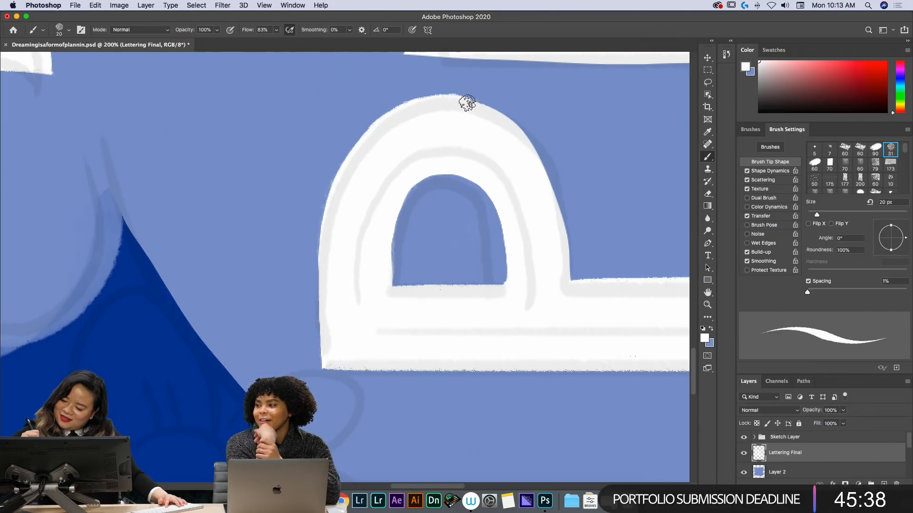
mouse_move(454, 102)
left_mouse_down()
mouse_move(487, 108)
mouse_move(528, 147)
mouse_move(560, 226)
mouse_move(563, 287)
left_mouse_up()
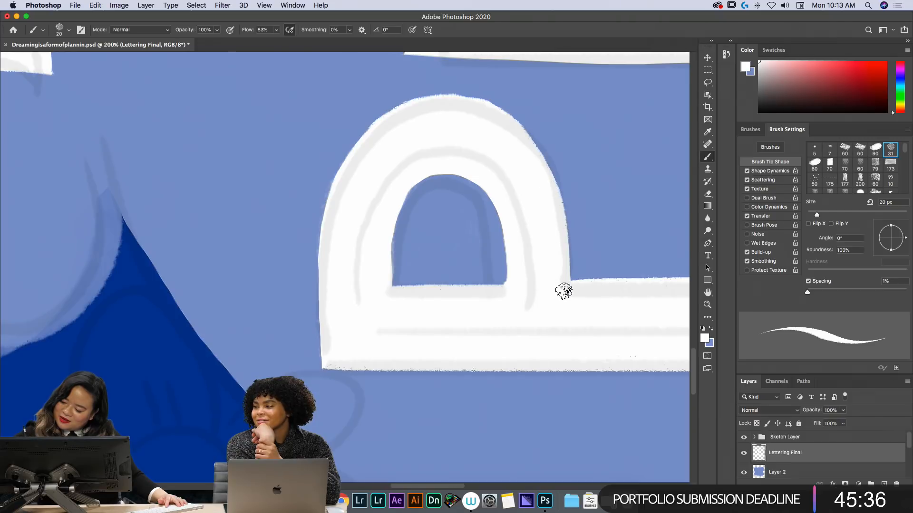
key("Escape")
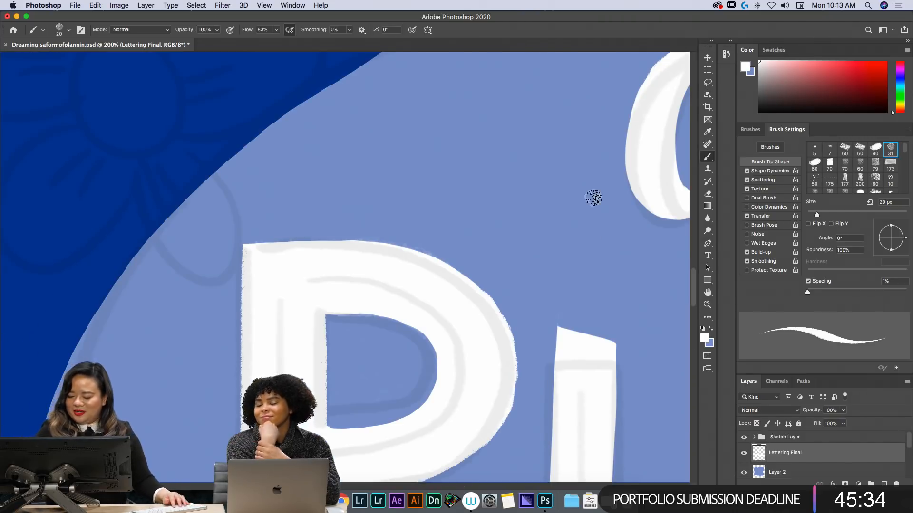
- Erase the slanted top of the 'L' in 'PLANNING' so that its stem ends in a flat edge
key("space")
mouse_move(508, 345)
left_mouse_down()
mouse_move(338, 147)
mouse_move(328, 120)
left_mouse_up()
mouse_move(347, 80)
left_mouse_down()
mouse_move(373, 85)
mouse_move(338, 79)
mouse_move(350, 98)
mouse_move(342, 109)
mouse_move(405, 108)
left_mouse_up()
key("e")
key("space")
mouse_move(455, 160)
left_mouse_down()
mouse_move(440, 130)
mouse_move(428, 135)
left_mouse_up()
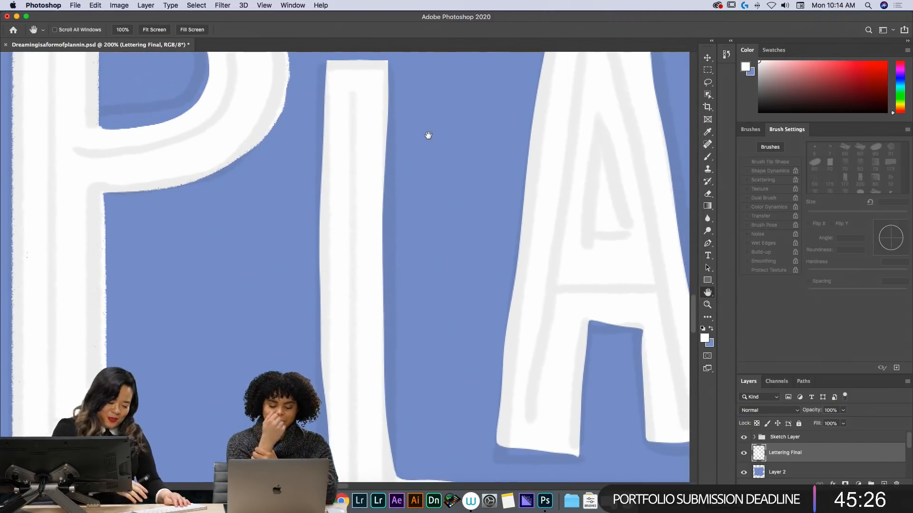
- Straighten the outline of the 'L' stem and foot with the white textured brush at 20 px
left_click(428, 136, "alt")
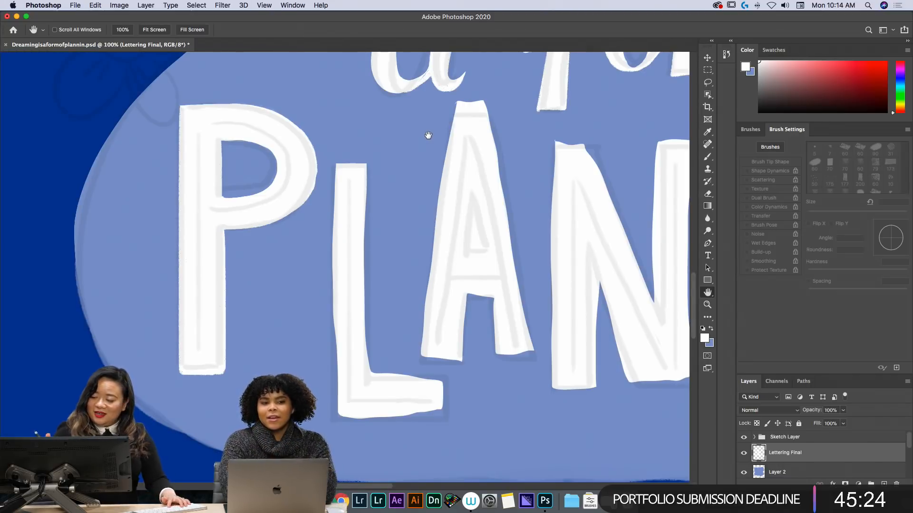
key("b")
left_click_drag(368, 164, 360, 370)
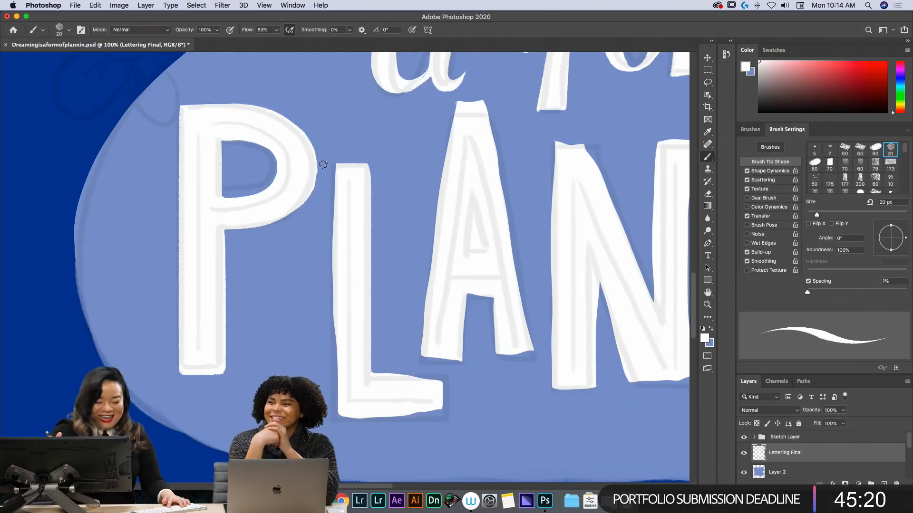
mouse_move(332, 162)
left_mouse_down()
mouse_move(339, 404)
mouse_move(437, 416)
mouse_move(444, 376)
mouse_move(373, 378)
left_mouse_up()
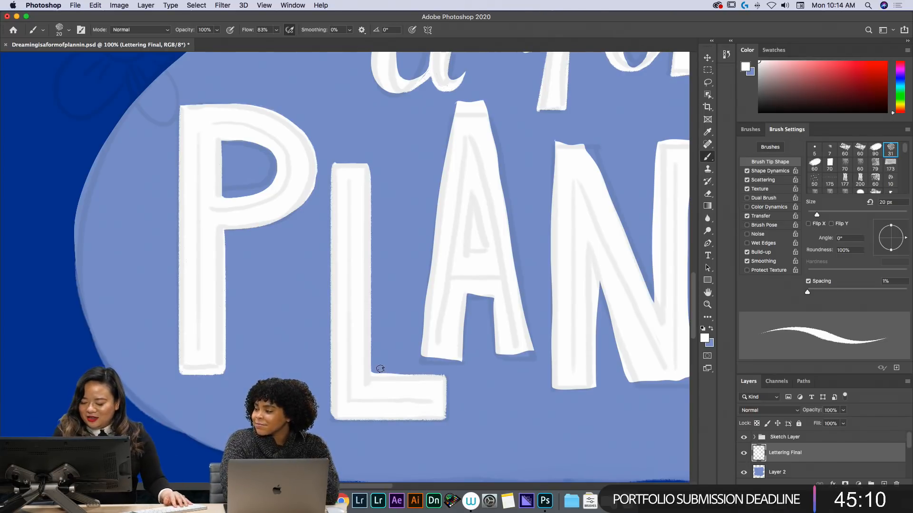
- Level the upper edge of the 'L' foot by erasing its uneven rim and repainting it with textured white
key("e")
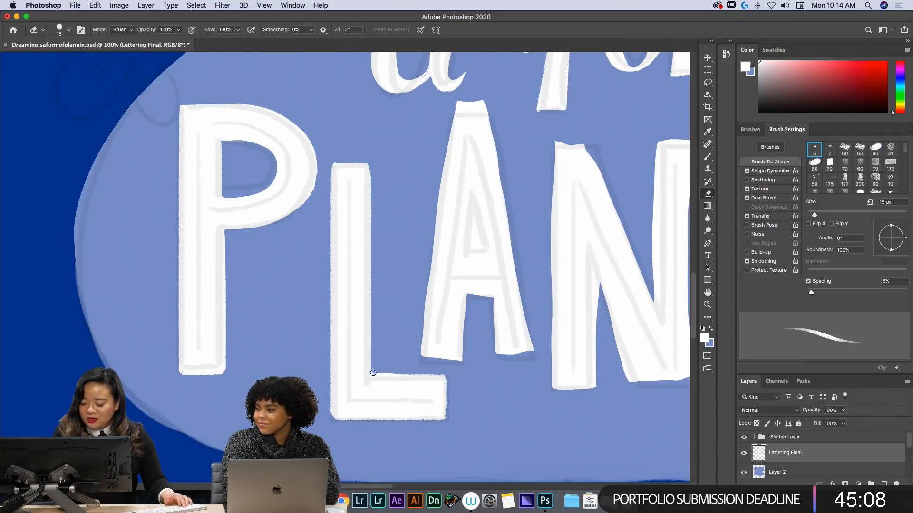
left_click_drag(381, 373, 450, 372)
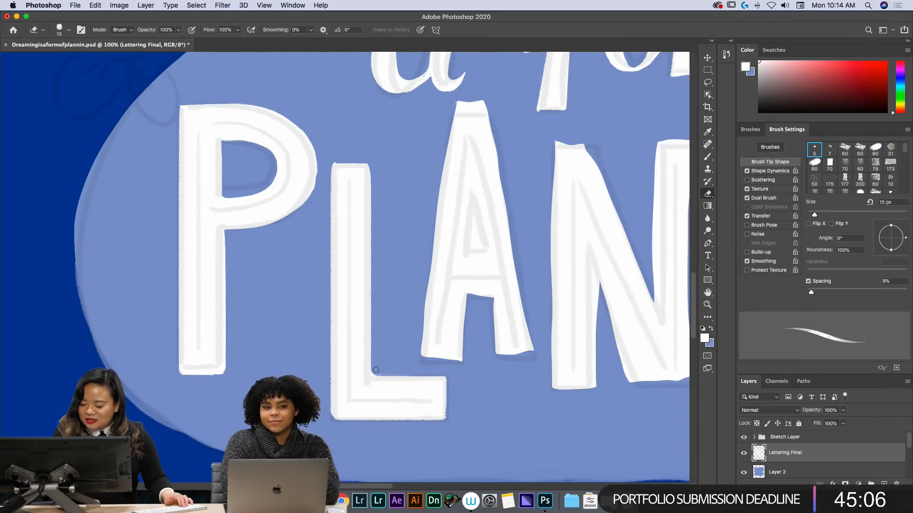
key("b")
left_click_drag(369, 376, 427, 378)
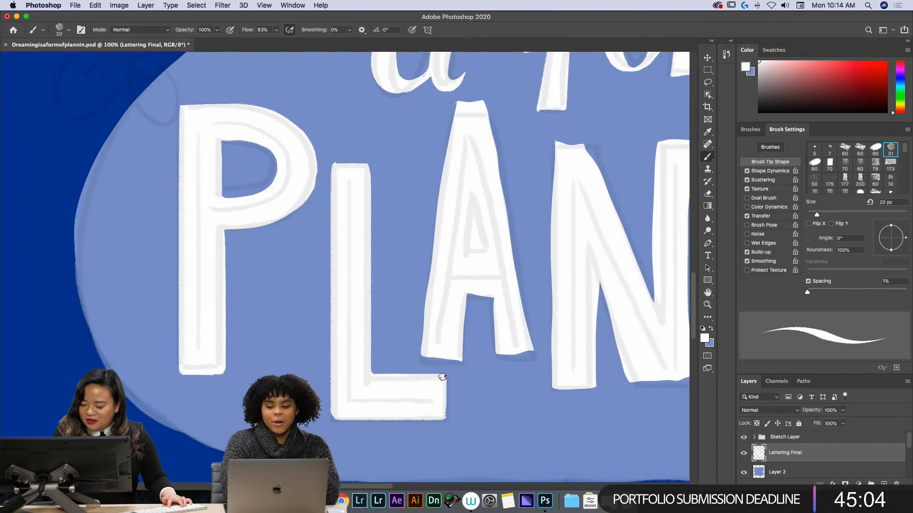
- Square off the top of the 'L' stem by painting its right corner and erasing the surplus along the side and top
left_click_drag(369, 164, 369, 215)
key("e")
left_click_drag(375, 161, 379, 221)
left_click_drag(373, 158, 375, 220)
left_click_drag(328, 161, 379, 161)
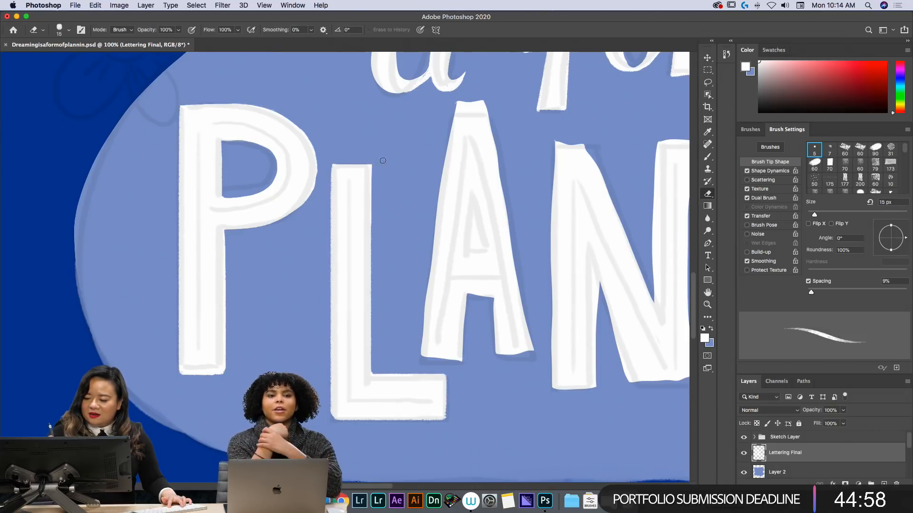
key("b")
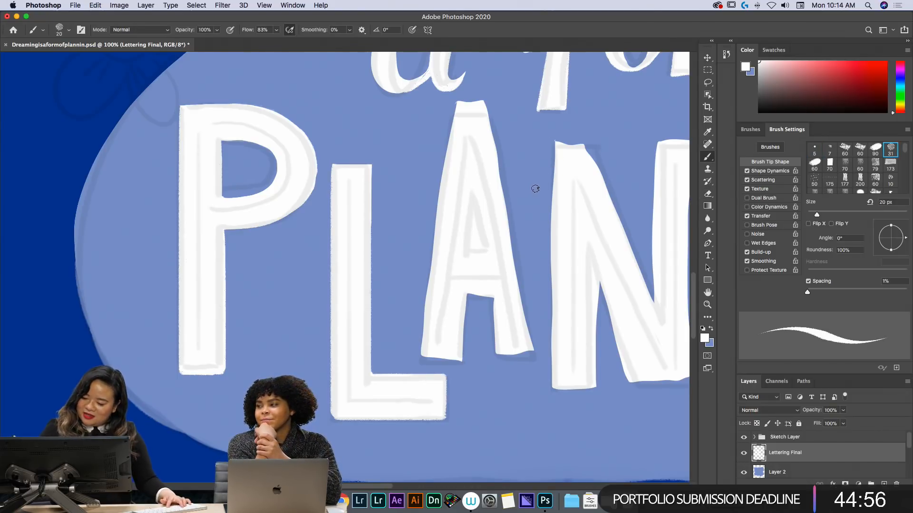
- Erase the top of the 'A' in 'PLANNING' to a flat edge and straighten its outer sides and feet with the textured white brush
key("e")
left_click_drag(449, 103, 469, 104)
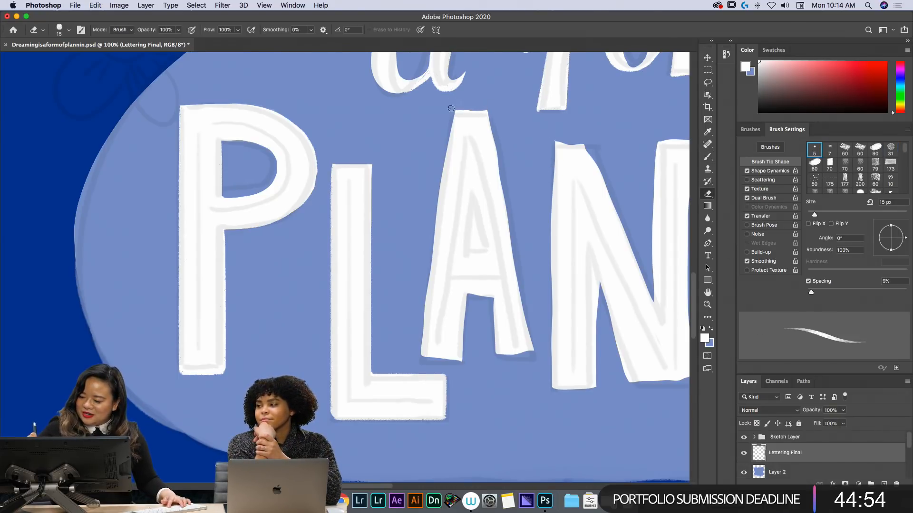
key("b")
mouse_move(450, 133)
left_mouse_down()
mouse_move(420, 357)
mouse_move(463, 361)
left_mouse_up()
mouse_move(478, 295)
left_mouse_down()
mouse_move(505, 295)
mouse_move(493, 302)
mouse_move(497, 337)
mouse_move(489, 308)
mouse_move(495, 353)
mouse_move(527, 350)
left_mouse_up()
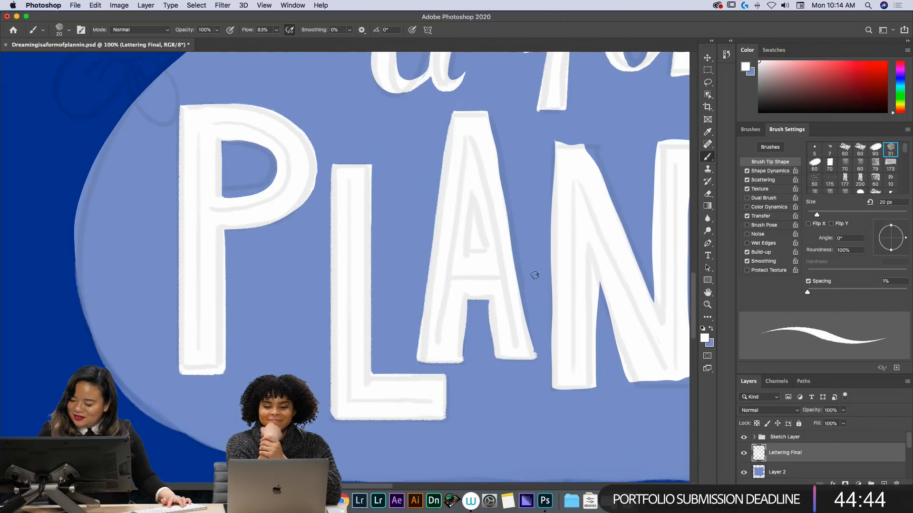
left_click_drag(489, 114, 526, 343)
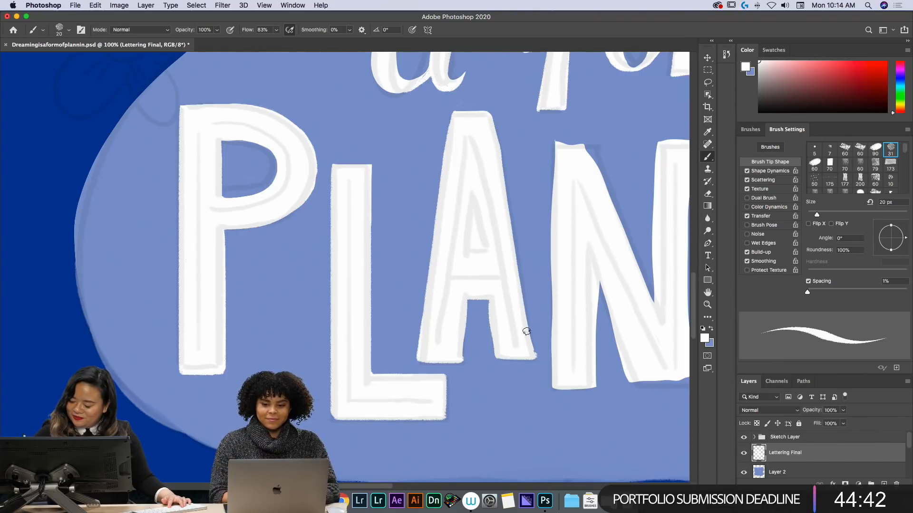
left_click_drag(490, 115, 531, 355)
left_click_drag(493, 127, 535, 357)
- Trim the inner sides of the 'A' legs with the 15 px eraser to straighten the gap between them
key("e")
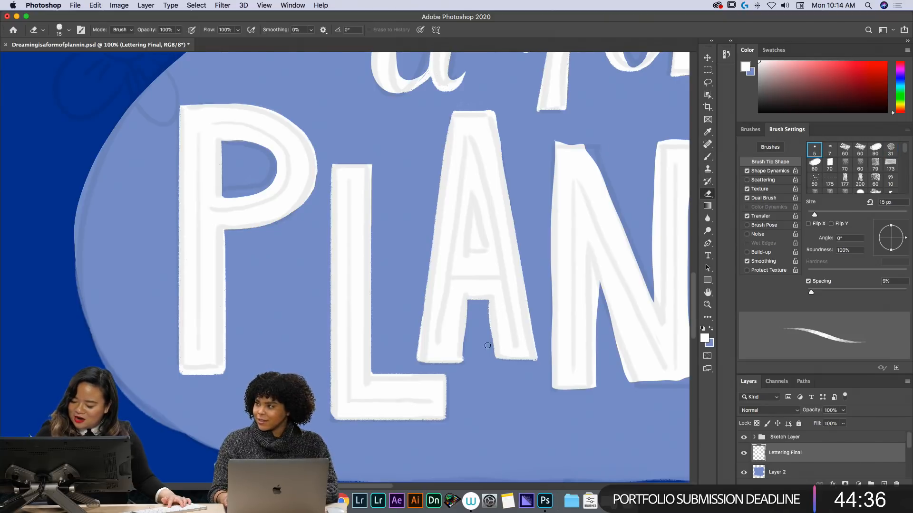
left_click_drag(486, 305, 489, 351)
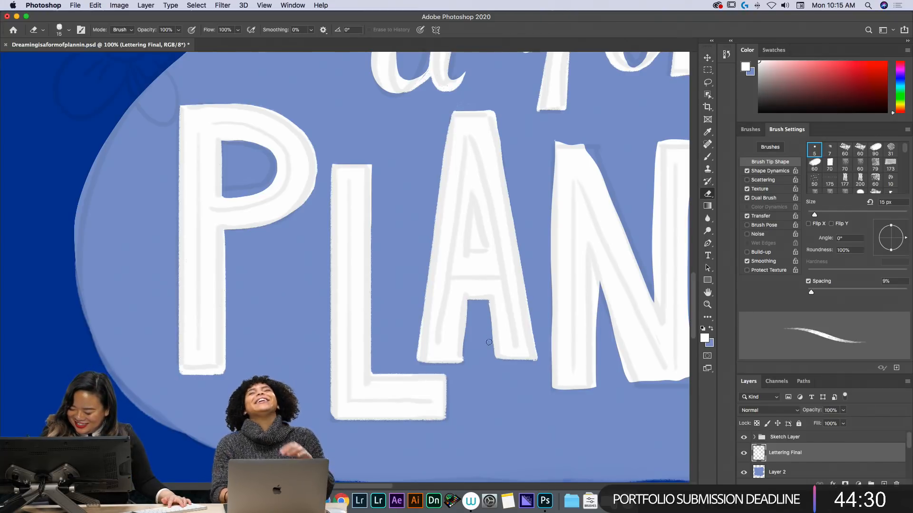
key("b")
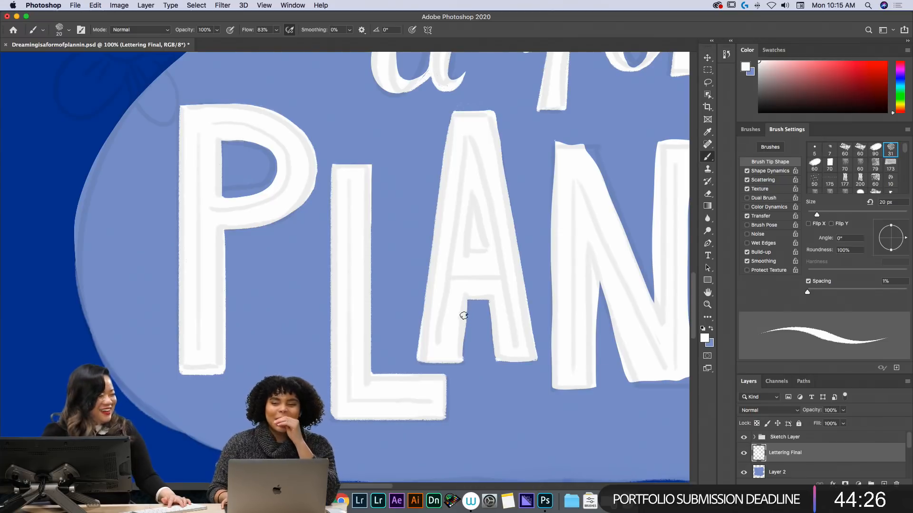
key("e")
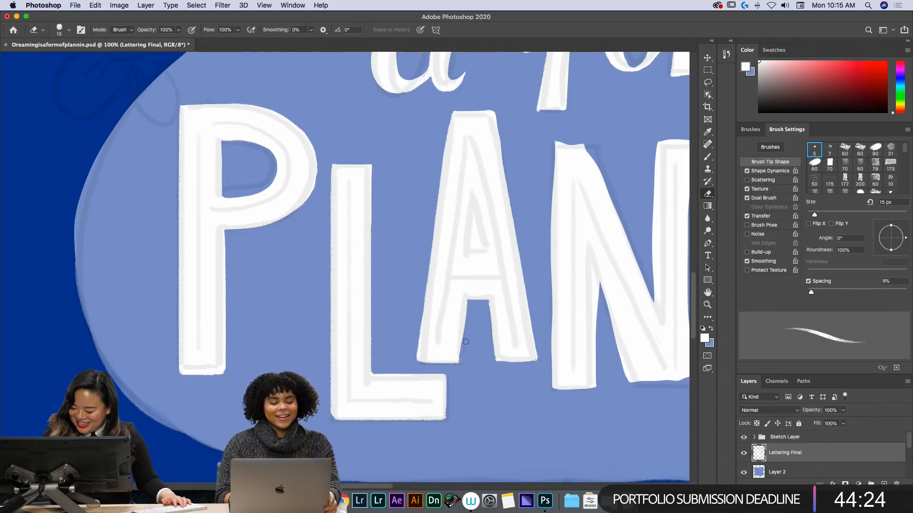
key("super+z")
left_click_drag(469, 305, 466, 338)
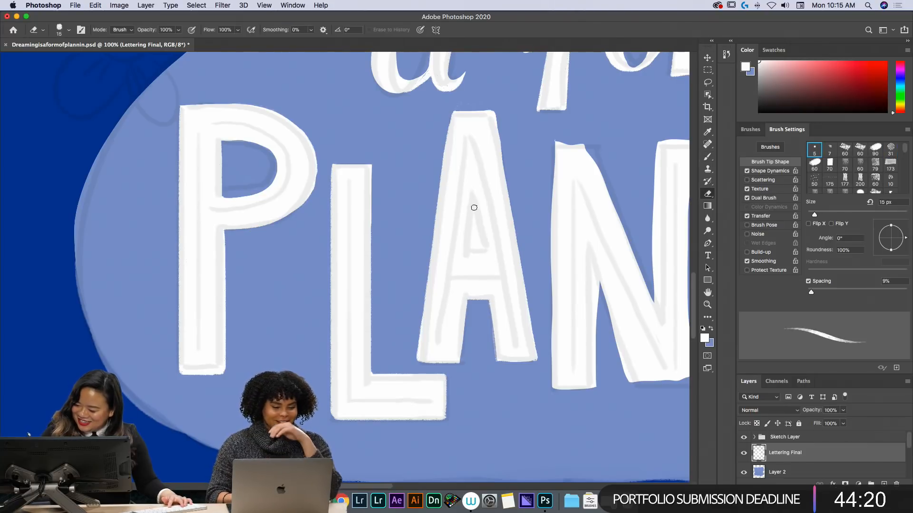
- Erase a triangular counter inside the 'A' and sharpen its edges with textured white strokes
left_click_drag(474, 206, 470, 254)
mouse_move(473, 209)
left_mouse_down()
mouse_move(469, 248)
mouse_move(484, 253)
left_mouse_up()
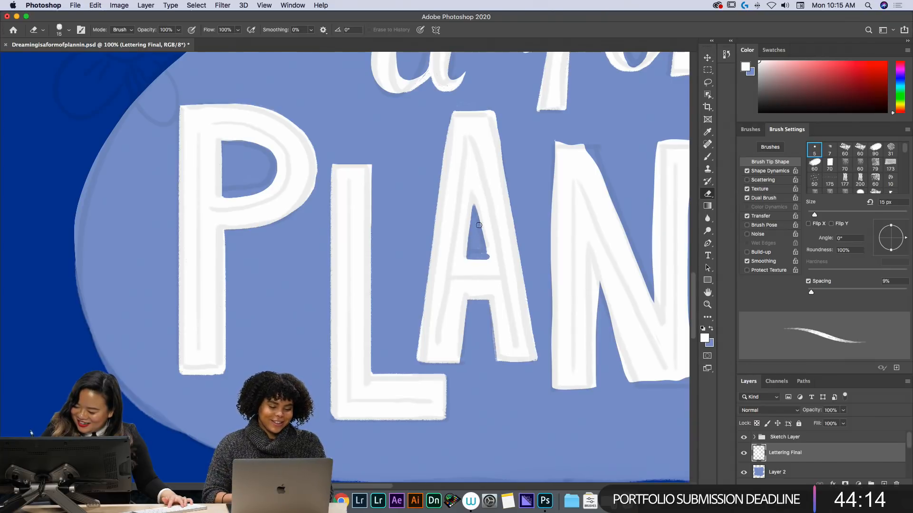
left_click_drag(476, 209, 470, 229)
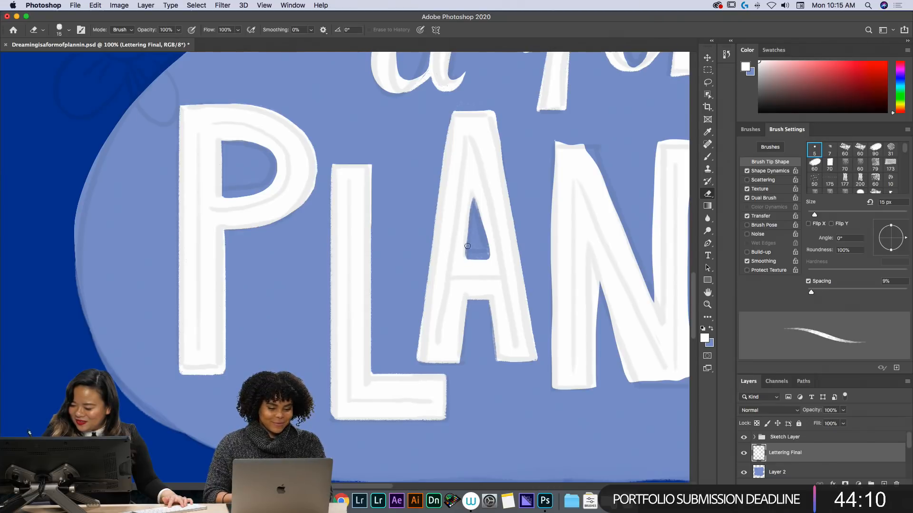
key("b")
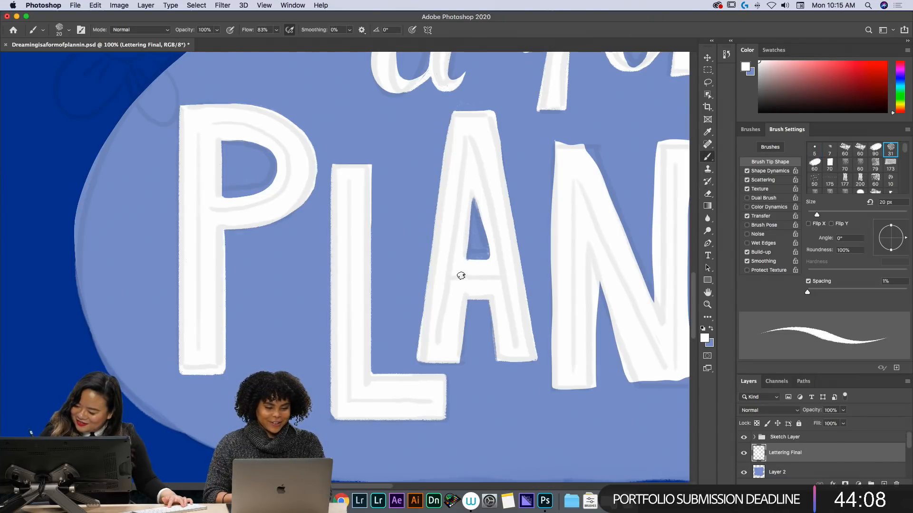
left_click_drag(476, 200, 496, 270)
left_click_drag(477, 202, 493, 270)
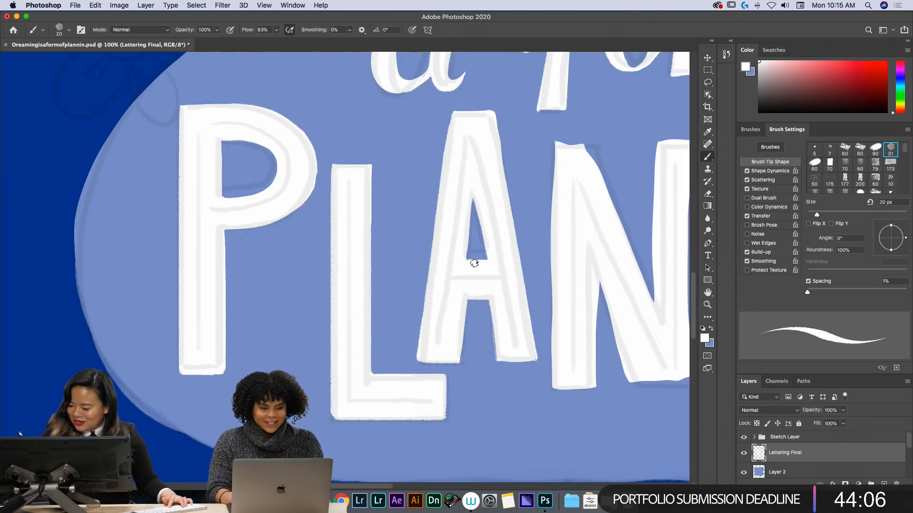
key("e")
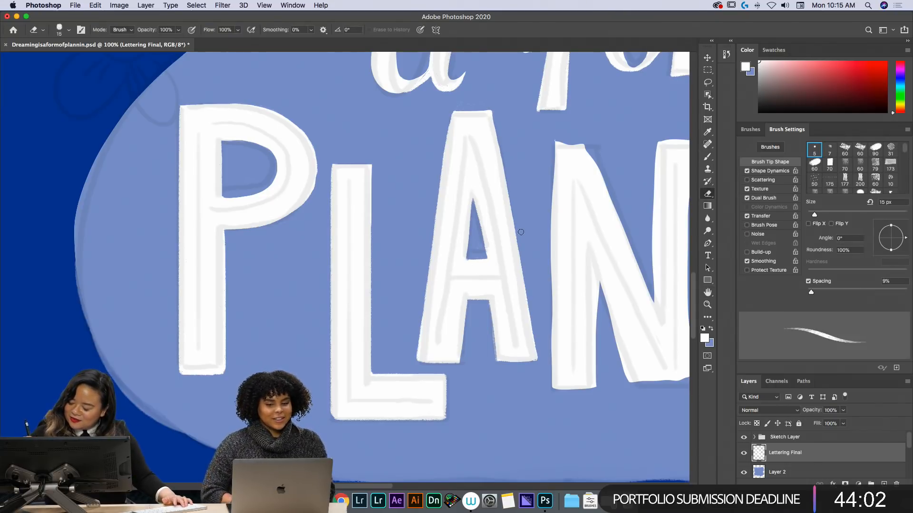
- Level the top of the first 'N', square its upper right corner in white, and erase the uneven outer edge of the left stem
mouse_move(529, 422)
left_mouse_down()
mouse_move(380, 399)
mouse_move(380, 387)
left_mouse_up()
key("b")
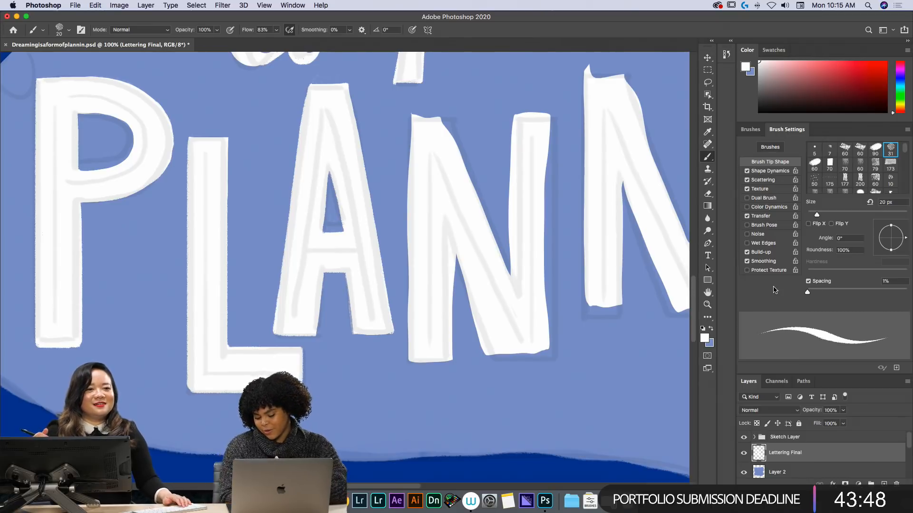
key("e")
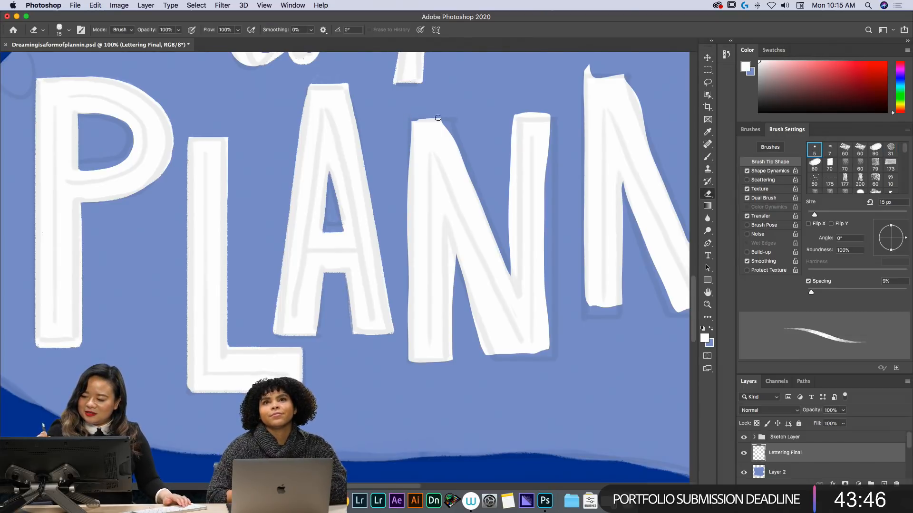
key("b")
left_click_drag(446, 127, 448, 133)
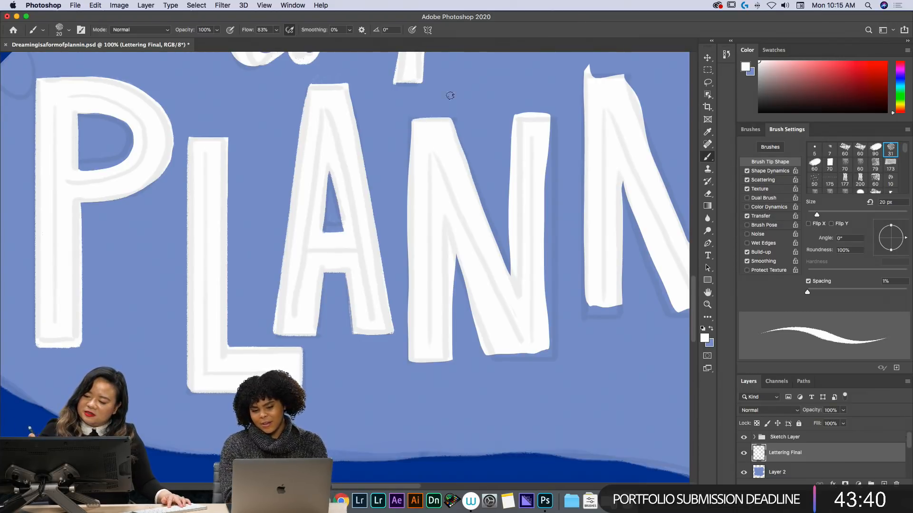
key("e")
left_click_drag(409, 115, 408, 362)
key("b")
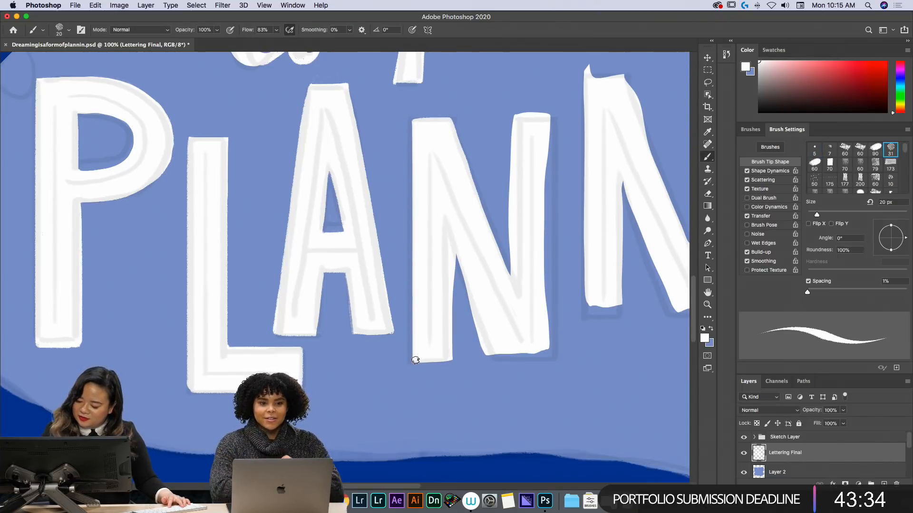
- Recut the lower opening between the first 'N's left stem and diagonal, and repaint both edges straight in textured white
key("e")
left_click_drag(453, 248, 453, 364)
left_click_drag(451, 249, 486, 365)
key("b")
left_click_drag(450, 240, 448, 360)
left_click_drag(449, 241, 490, 356)
key("e")
key("b")
left_click_drag(449, 242, 487, 330)
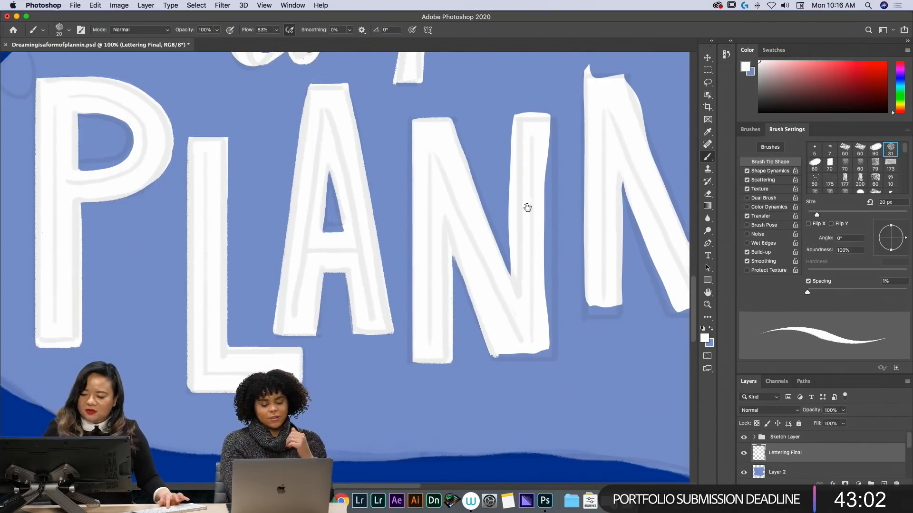
- Erase the uneven top and inner edge of the first 'N's right stem
key("e")
scroll(536, 216, "right", 5)
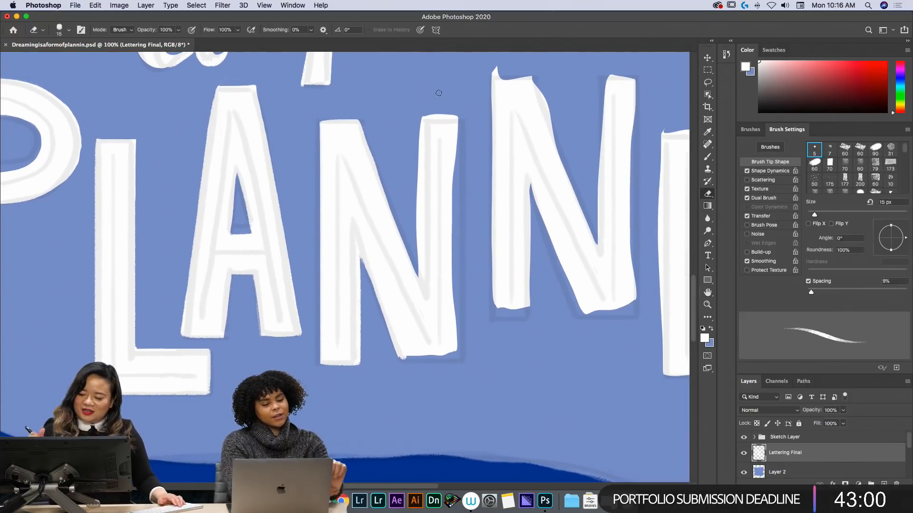
mouse_move(417, 117)
left_mouse_down()
mouse_move(470, 114)
mouse_move(415, 121)
mouse_move(419, 261)
left_mouse_up()
left_click_drag(418, 114, 423, 289)
key("b")
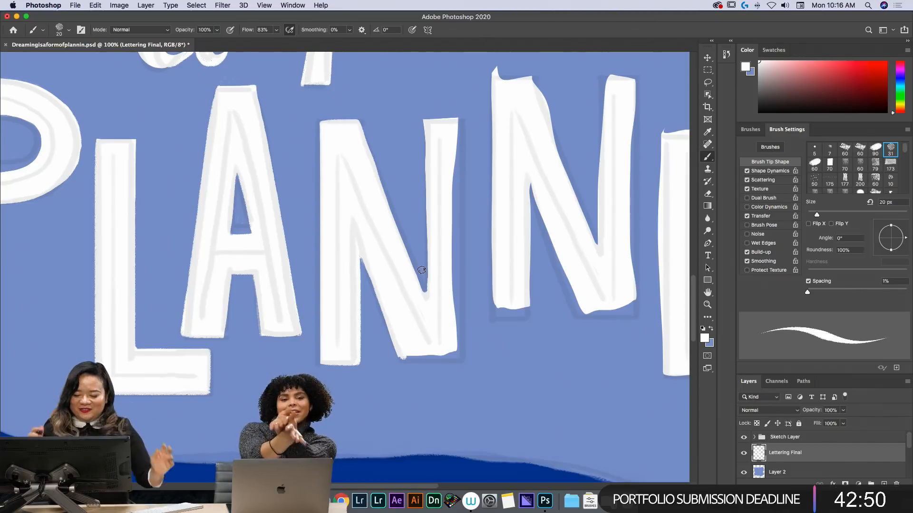
- Square off the first 'N's lower right end and widen its right stem outward in white, undoing the last stroke along the diagonal
key("e")
left_click_drag(358, 255, 401, 357)
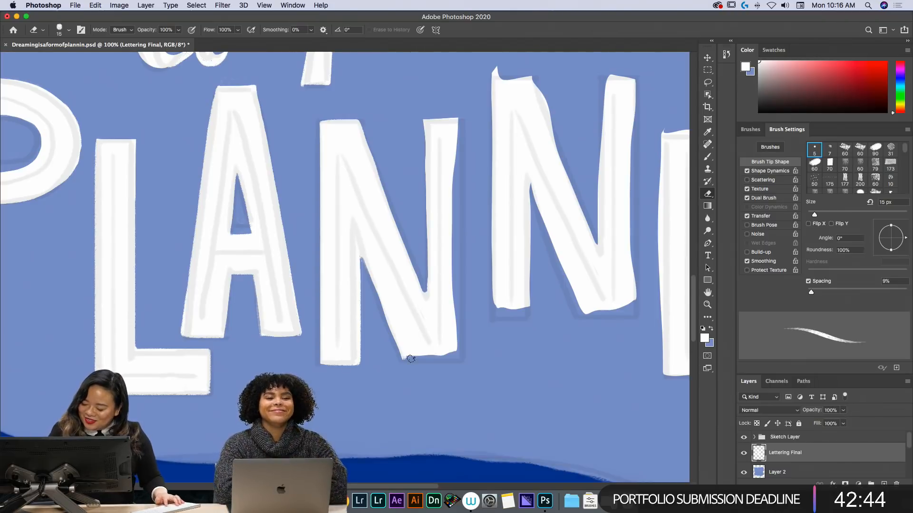
key("b")
left_click_drag(404, 357, 454, 349)
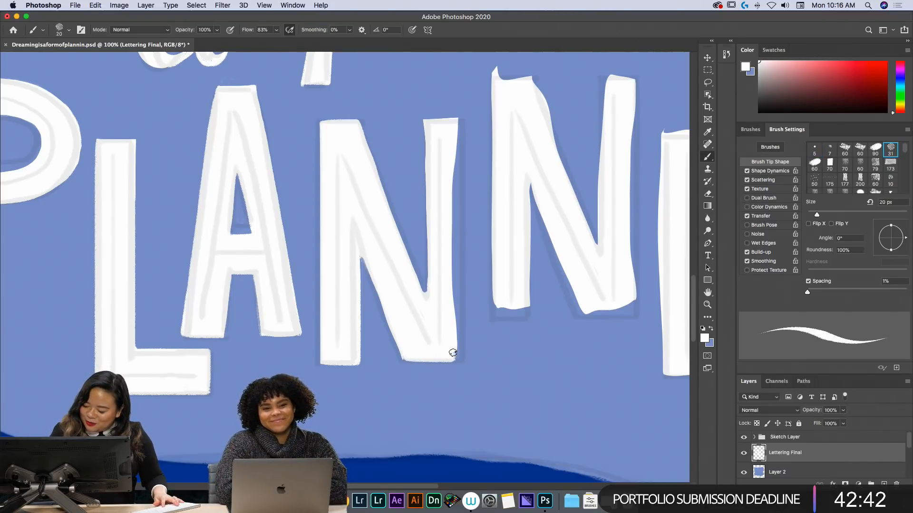
left_click_drag(460, 119, 457, 358)
mouse_move(448, 159)
left_mouse_down()
mouse_move(455, 261)
mouse_move(449, 146)
mouse_move(455, 316)
left_mouse_up()
left_click_drag(360, 130, 434, 307)
key("ctrl+z")
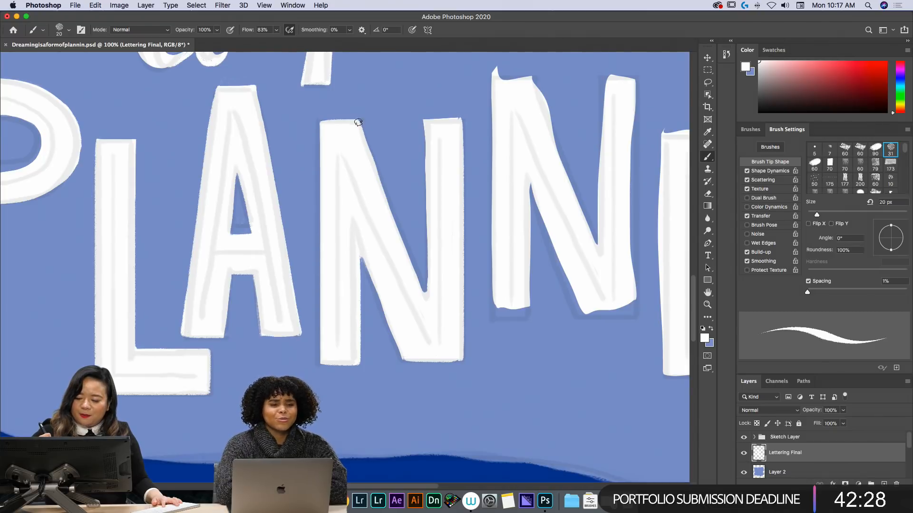
- Repaint the inner edge of the first 'N's right stem and the lower edge of its diagonal with straight white strokes
key("e")
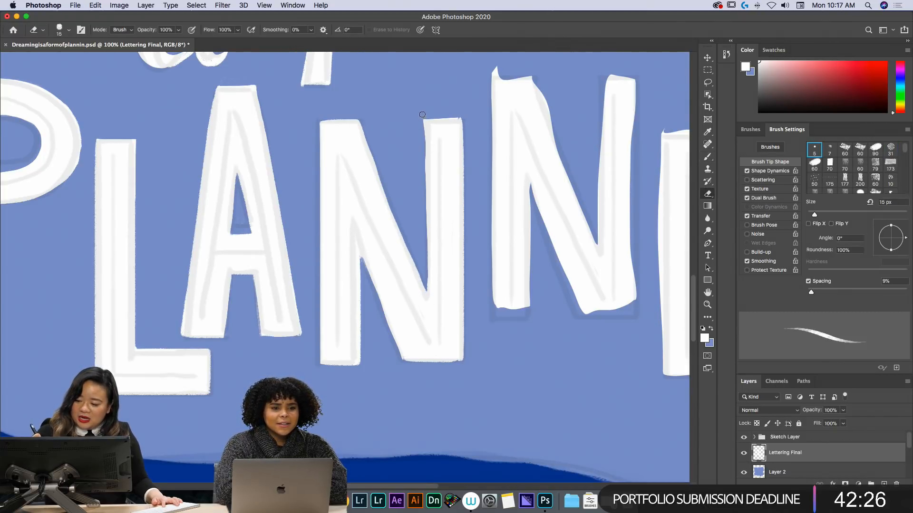
key("b")
left_click_drag(426, 121, 429, 296)
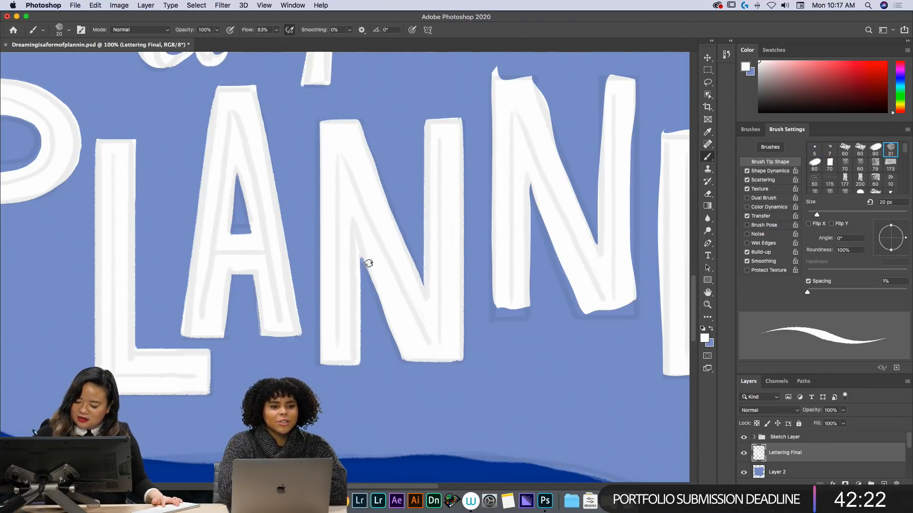
left_click_drag(361, 252, 406, 354)
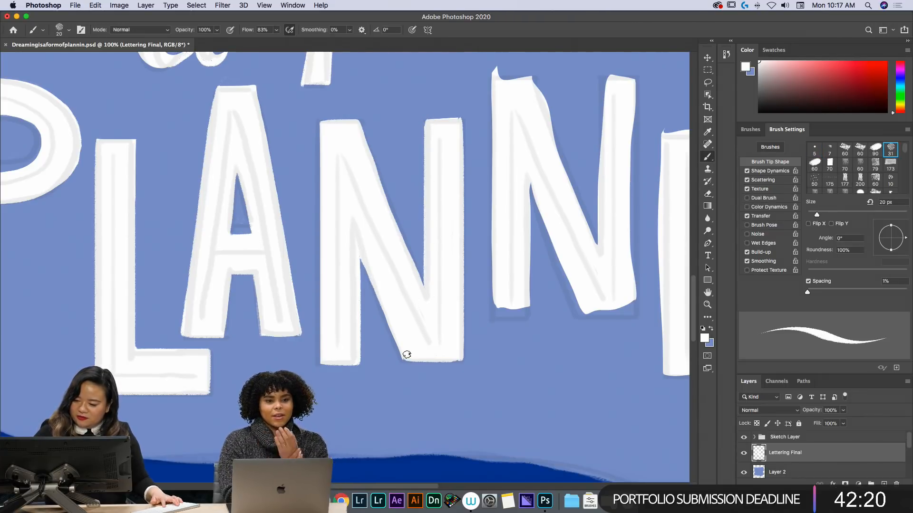
- Flatten the top of the second 'N's left stem and erase the bulge along the upper part of its diagonal
scroll(407, 354, "right", 6)
key("e")
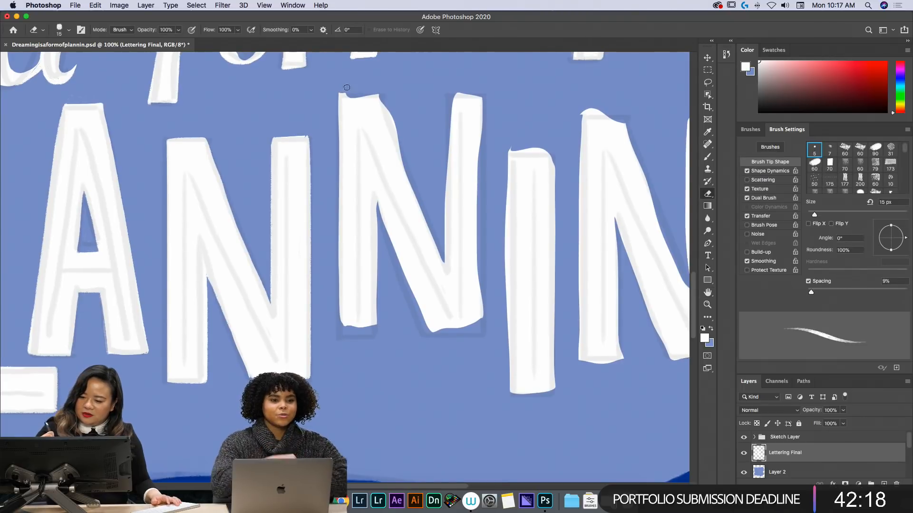
key("b")
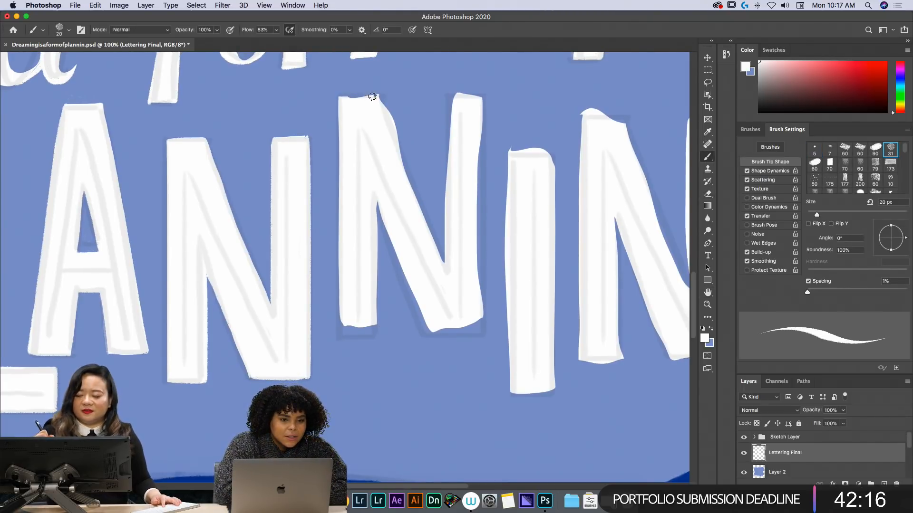
mouse_move(344, 95)
left_mouse_down()
mouse_move(377, 97)
mouse_move(347, 98)
left_mouse_up()
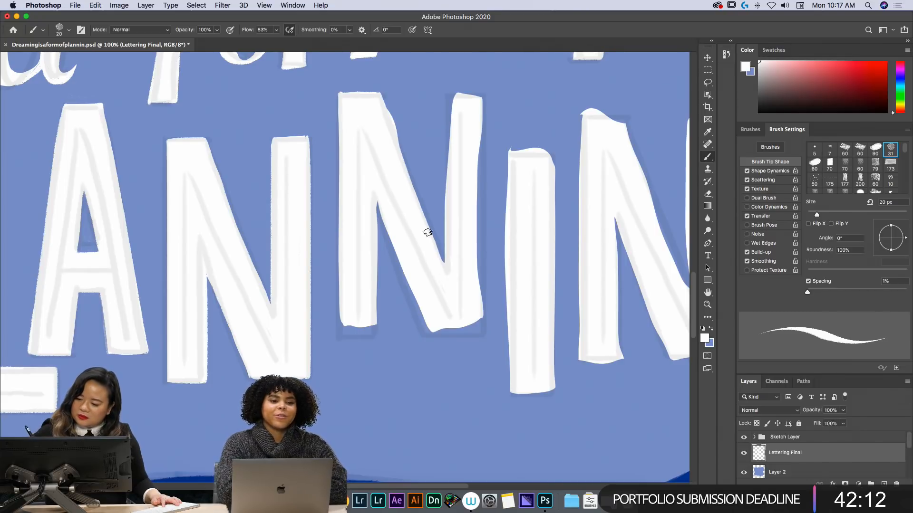
key("e")
left_click_drag(390, 108, 409, 165)
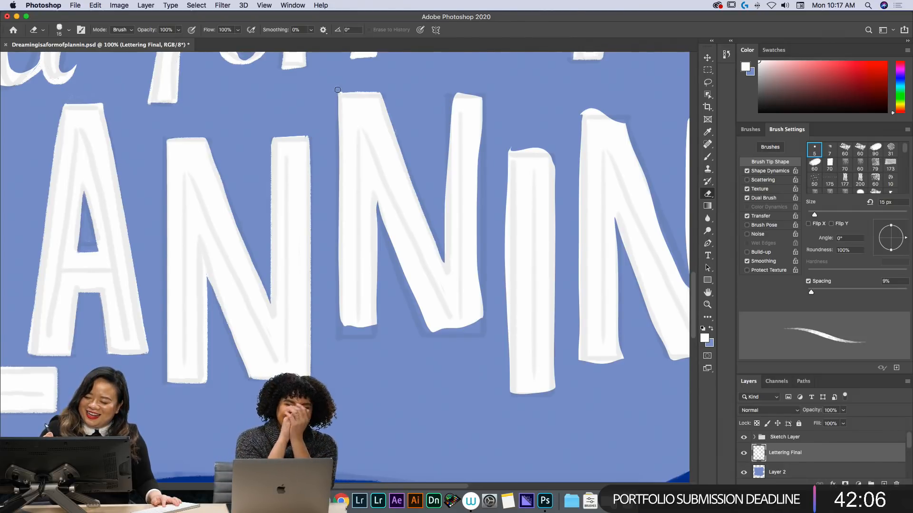
- Straighten both sides of the second 'N's left stem in textured white and extend its foot down to the sketch line
key("b")
mouse_move(334, 92)
left_mouse_down()
mouse_move(341, 336)
mouse_move(373, 335)
mouse_move(347, 329)
mouse_move(370, 321)
left_mouse_up()
left_click_drag(373, 206, 361, 328)
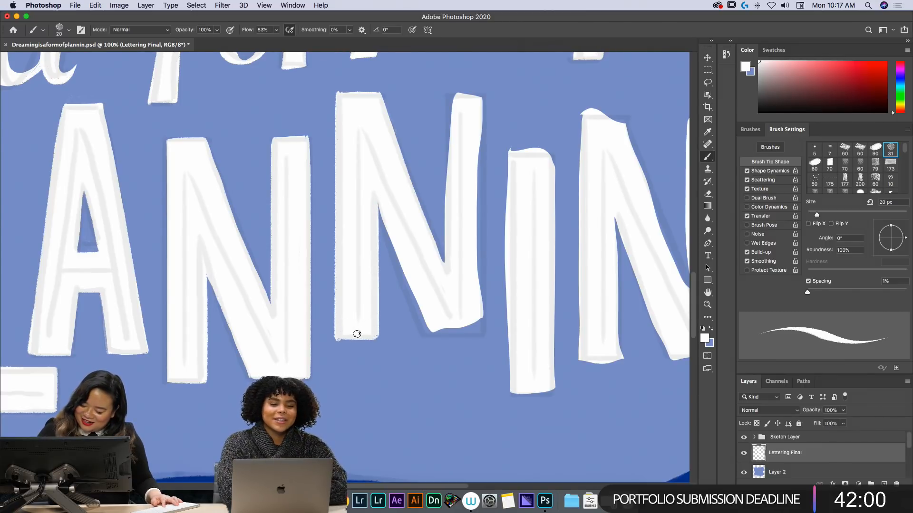
key("e")
- Paint the second 'N's diagonal and right stem with straight textured edges, squaring the stem's top and bottom to the sketch
key("b")
mouse_move(372, 201)
left_mouse_down()
mouse_move(430, 326)
mouse_move(440, 328)
mouse_move(431, 333)
mouse_move(479, 329)
left_mouse_up()
mouse_move(479, 100)
left_mouse_down()
mouse_move(479, 331)
mouse_move(474, 204)
mouse_move(474, 236)
left_mouse_up()
mouse_move(447, 96)
left_mouse_down()
mouse_move(449, 263)
mouse_move(450, 98)
left_mouse_up()
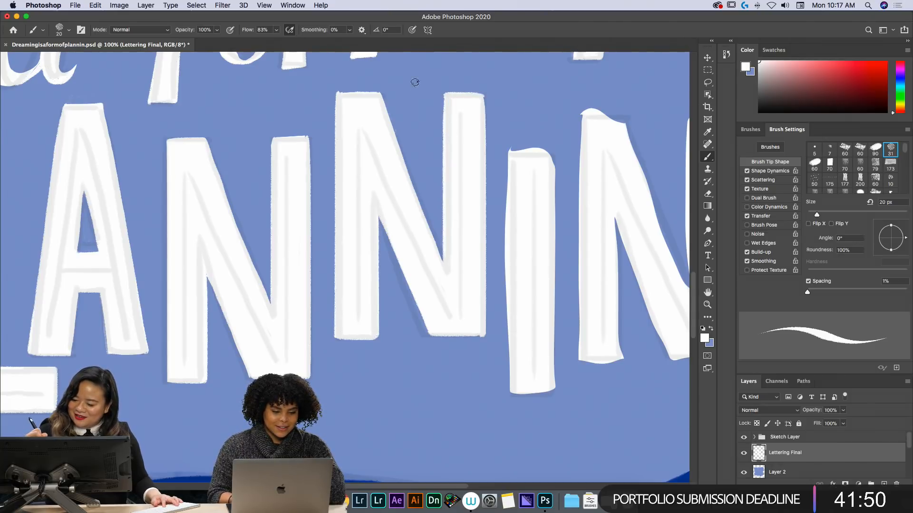
mouse_move(394, 140)
left_mouse_down()
mouse_move(436, 284)
mouse_move(448, 292)
left_mouse_up()
- Flatten the top of the 'I' and straighten its right side and foot with textured white
key("space")
left_click_drag(515, 250, 414, 222)
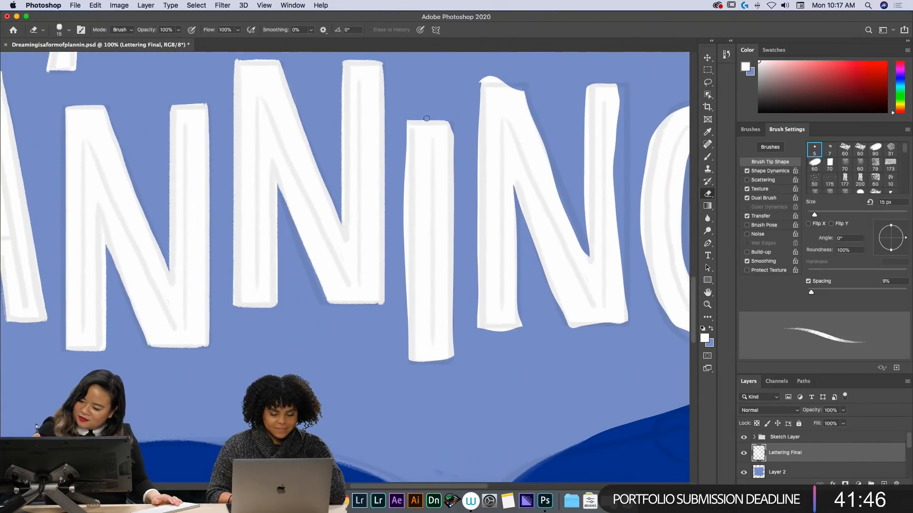
mouse_move(430, 123)
left_mouse_down()
mouse_move(413, 123)
mouse_move(450, 123)
mouse_move(448, 359)
left_mouse_up()
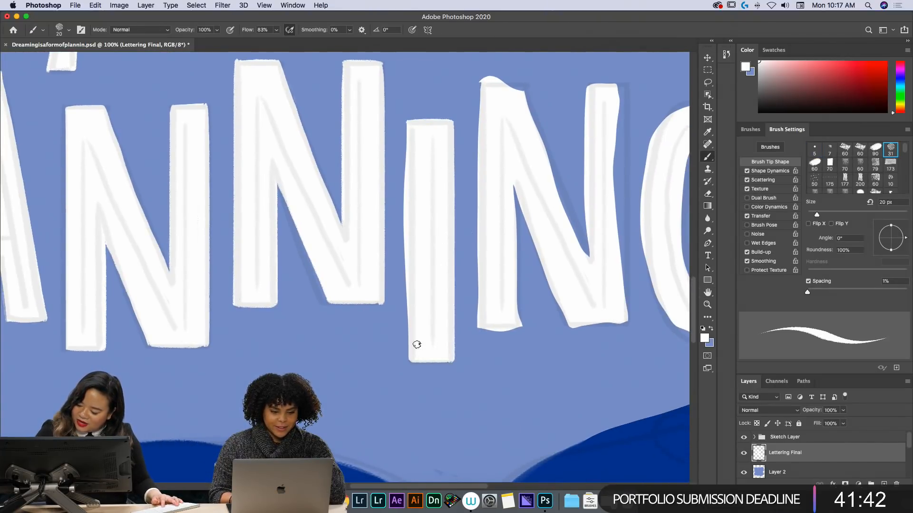
- Straighten the left side of the 'I' by alternately erasing its uneven edge and repainting it in textured white
key("e")
left_click_drag(404, 137, 403, 371)
key("b")
left_click_drag(409, 129, 409, 350)
key("e")
left_click_drag(404, 114, 408, 368)
key("b")
left_click_drag(412, 124, 410, 359)
- Level the top of the last 'N's left stem and straighten the upper edge of its diagonal with eraser and white brush
key("e")
left_click_drag(508, 399, 407, 416)
mouse_move(393, 94)
left_mouse_down()
mouse_move(426, 90)
mouse_move(392, 101)
mouse_move(442, 98)
mouse_move(432, 102)
mouse_move(493, 266)
left_mouse_up()
key("b")
left_click_drag(440, 127, 497, 275)
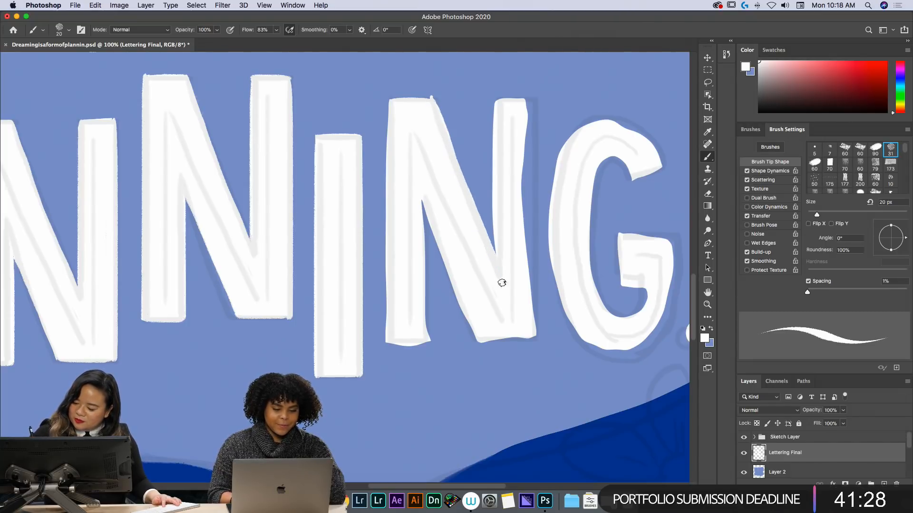
- Level the left top of the last 'N', straighten the inner edge of its right stem, and widen that stem to the sketch
key("e")
left_click_drag(392, 98, 444, 95)
key("b")
key("e")
left_click_drag(497, 102, 495, 250)
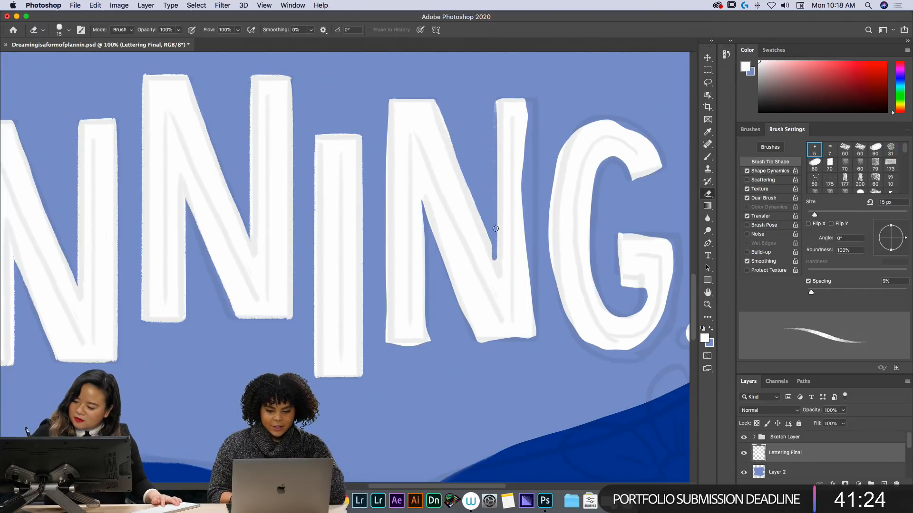
key("b")
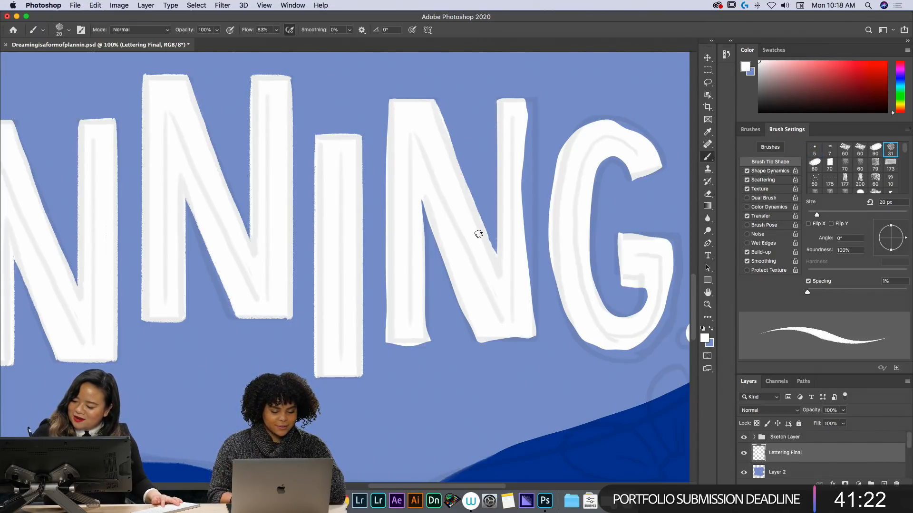
mouse_move(503, 100)
left_mouse_down()
mouse_move(532, 101)
mouse_move(532, 157)
left_mouse_up()
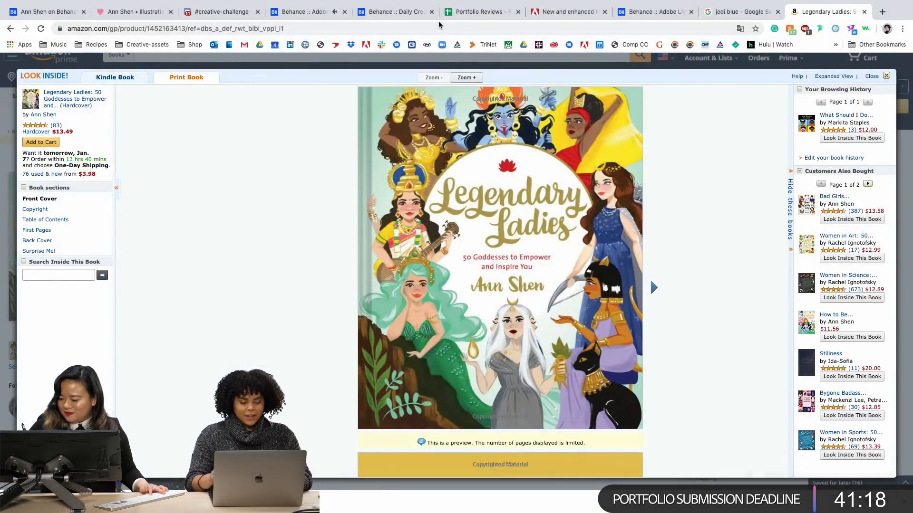
left_click(440, 28)
type("LEGEB")
key("BackSpace")
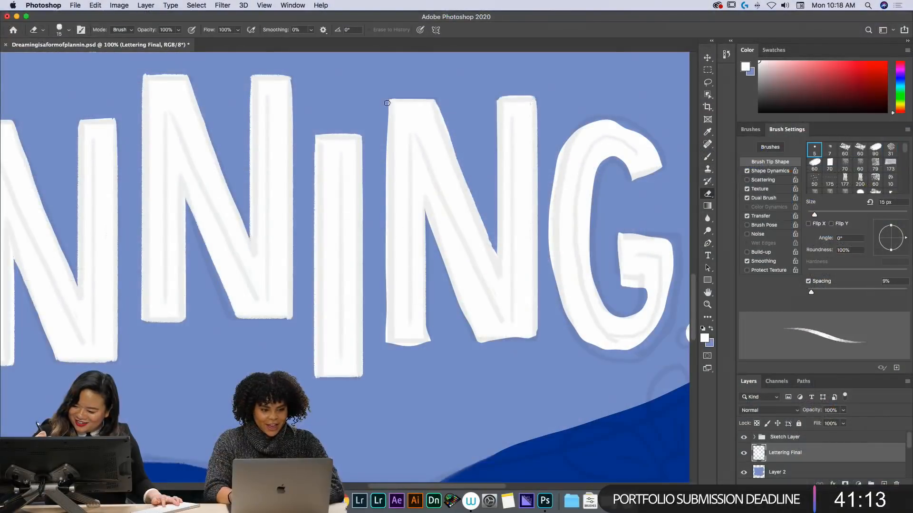
- Square the foot of the last 'N's left stem and straighten the lower edge and base of its diagonal with eraser and white brush
mouse_move(388, 103)
left_mouse_down()
mouse_move(385, 352)
mouse_move(383, 344)
mouse_move(438, 342)
mouse_move(406, 348)
mouse_move(431, 331)
mouse_move(429, 343)
mouse_move(422, 326)
left_mouse_up()
key("b")
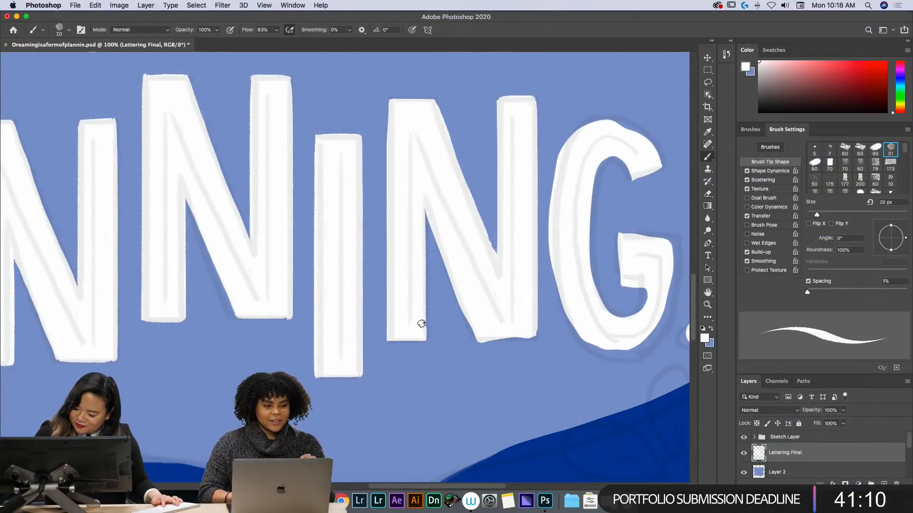
left_click_drag(425, 211, 475, 341)
key("e")
left_click_drag(424, 218, 473, 346)
left_click_drag(426, 222, 477, 340)
key("b")
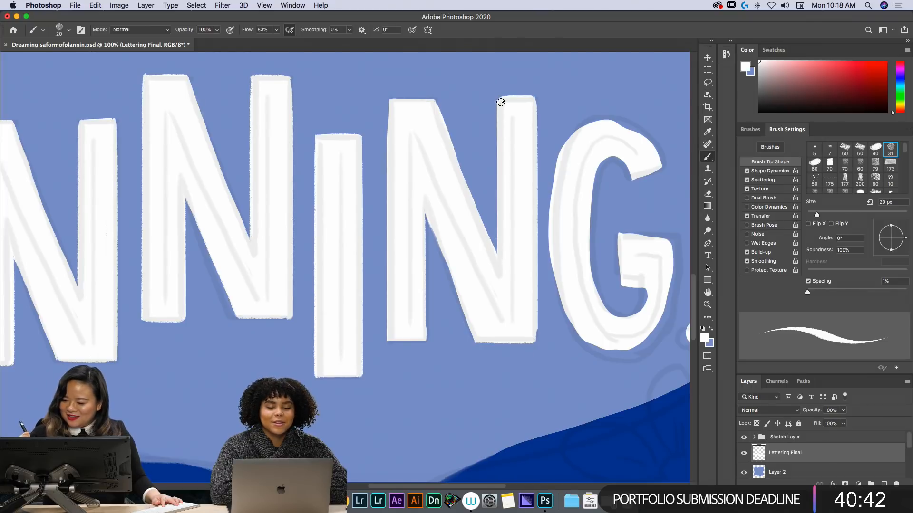
- Trim the upper terminal of the 'G' to a clean slanted end following the sketch
key("e")
mouse_move(630, 182)
left_mouse_down()
mouse_move(663, 165)
mouse_move(645, 135)
mouse_move(618, 124)
left_mouse_up()
key("b")
key("e")
left_click_drag(670, 163, 669, 170)
key("b")
- Smooth the outer left curve of the 'G' by painting textured white and erasing the uneven edge
left_click_drag(598, 122, 564, 159)
key("e")
mouse_move(584, 118)
left_mouse_down()
mouse_move(557, 156)
mouse_move(549, 211)
mouse_move(553, 303)
left_mouse_up()
mouse_move(588, 115)
left_mouse_down()
mouse_move(565, 140)
mouse_move(553, 183)
mouse_move(550, 266)
left_mouse_up()
left_click_drag(587, 327, 428, 320)
key("b")
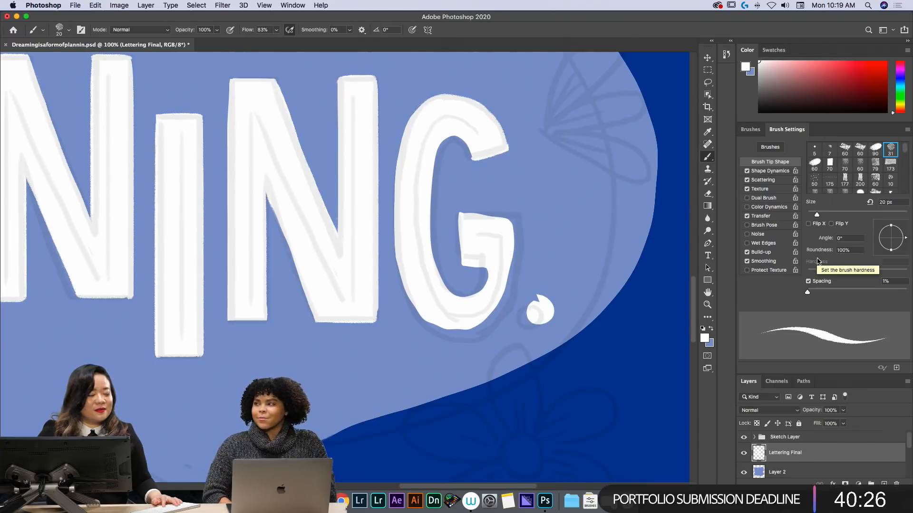
- Thicken the inner left curve of the 'G' and refine its lower left bowl in textured white
key("e")
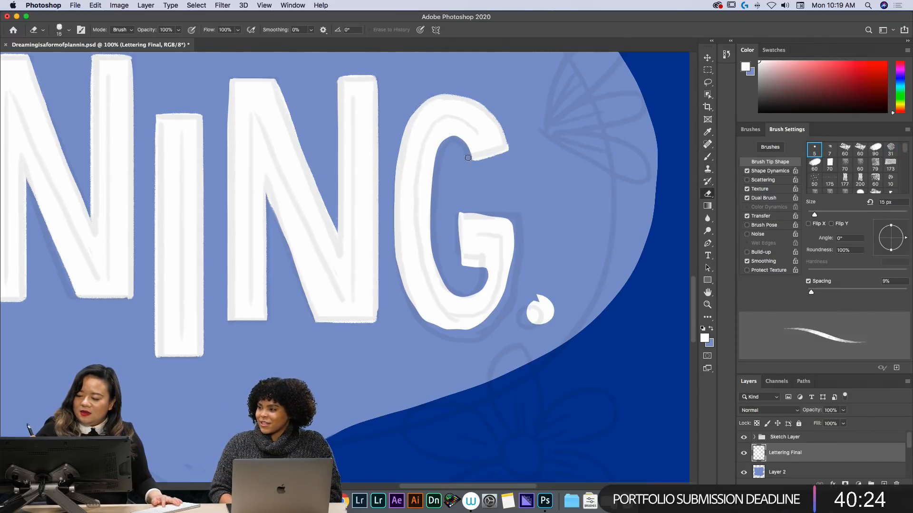
key("b")
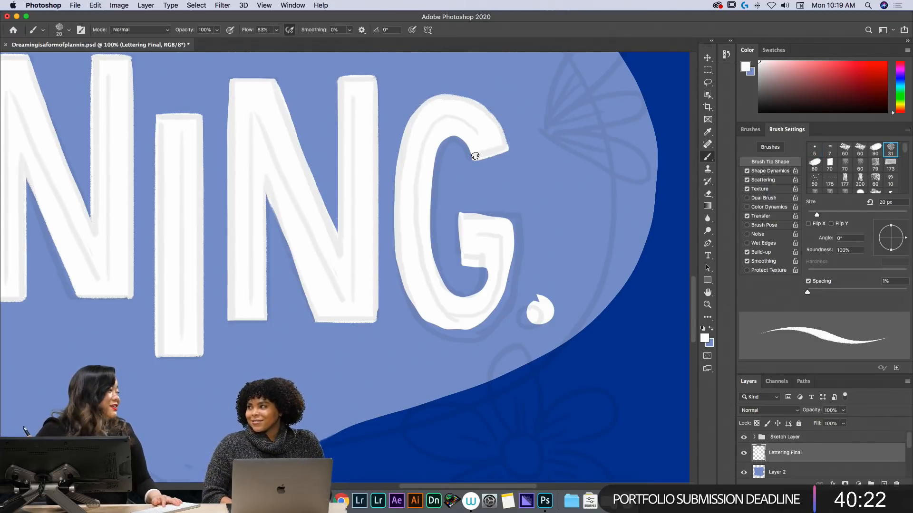
mouse_move(476, 152)
left_mouse_down()
mouse_move(447, 139)
mouse_move(435, 270)
left_mouse_up()
key("e")
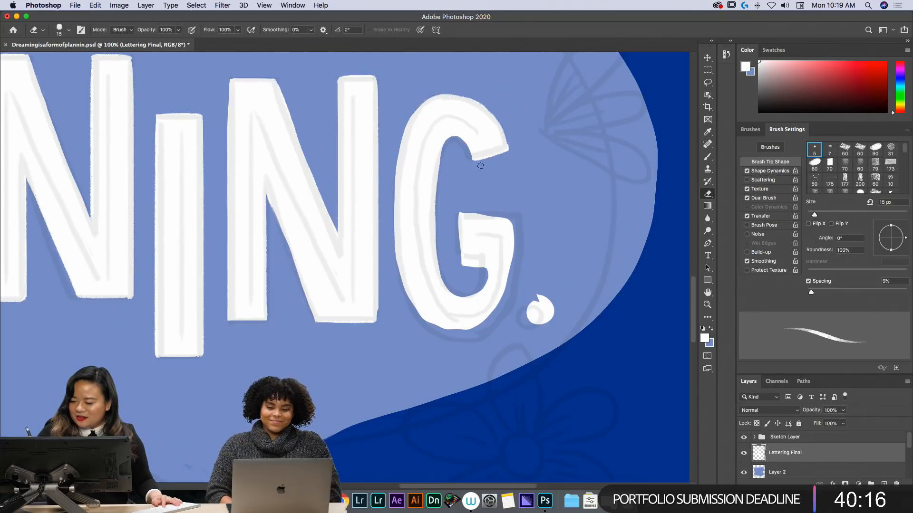
key("b")
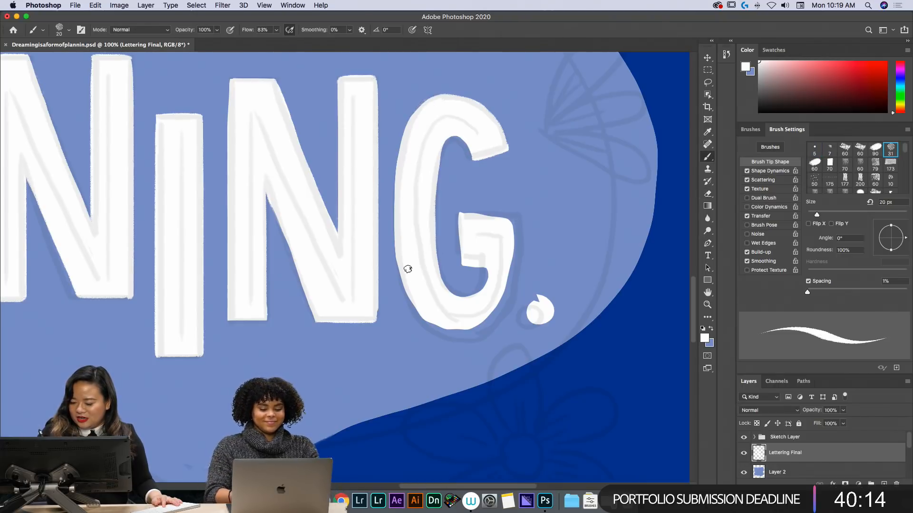
mouse_move(399, 248)
left_mouse_down()
mouse_move(410, 302)
mouse_move(436, 326)
mouse_move(467, 308)
mouse_move(427, 303)
mouse_move(440, 323)
mouse_move(475, 309)
mouse_move(441, 325)
mouse_move(478, 317)
mouse_move(454, 323)
mouse_move(469, 327)
mouse_move(502, 280)
left_mouse_up()
- Extend the 'G's crossbar and right side out to the sketch, with a level top edge and a fuller bottom bowl
mouse_move(461, 213)
left_mouse_down()
mouse_move(514, 217)
mouse_move(504, 299)
mouse_move(487, 320)
left_mouse_up()
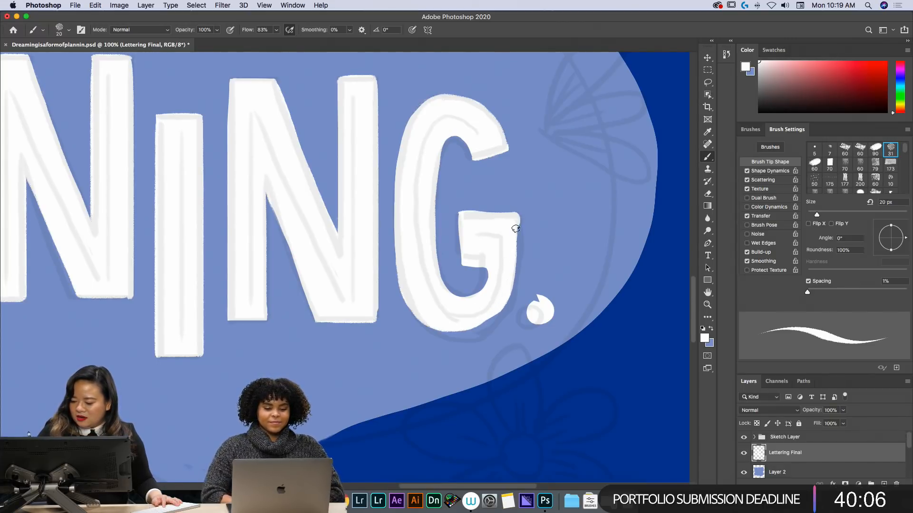
key("e")
left_click_drag(455, 214, 461, 213)
key("b")
mouse_move(521, 216)
left_mouse_down()
mouse_move(499, 310)
mouse_move(459, 333)
mouse_move(437, 326)
left_mouse_up()
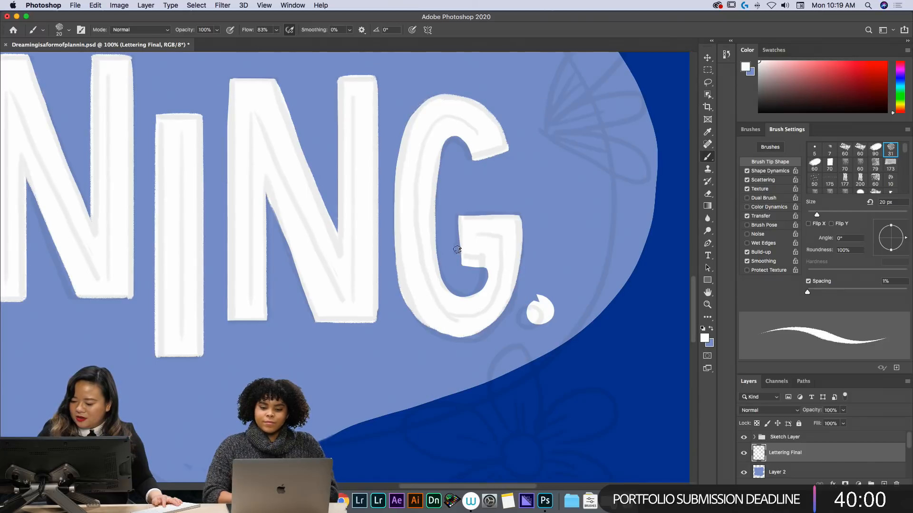
- Raise and straighten the underside of the 'G's crossbar and clean up the adjoining inner curve
key("e")
mouse_move(458, 265)
left_mouse_down()
mouse_move(486, 260)
mouse_move(483, 281)
left_mouse_up()
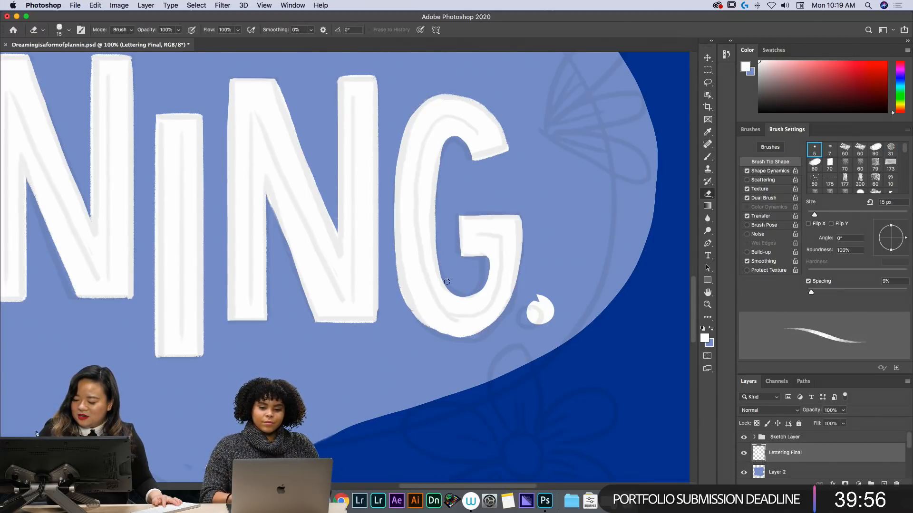
key("b")
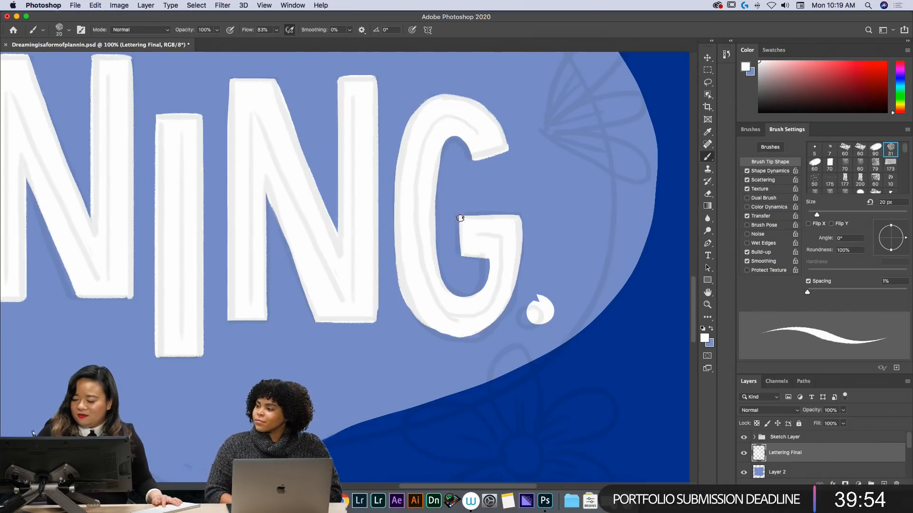
left_click_drag(462, 257, 494, 250)
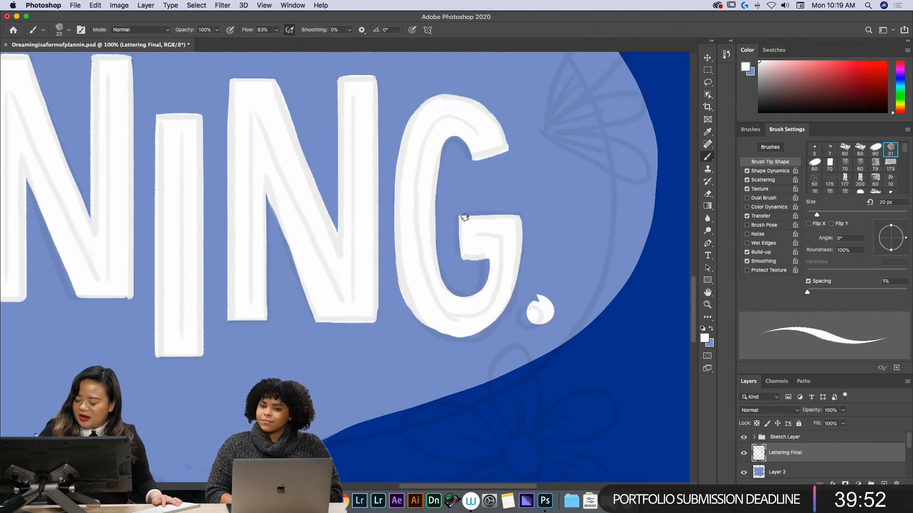
key("e")
left_click_drag(464, 264, 478, 258)
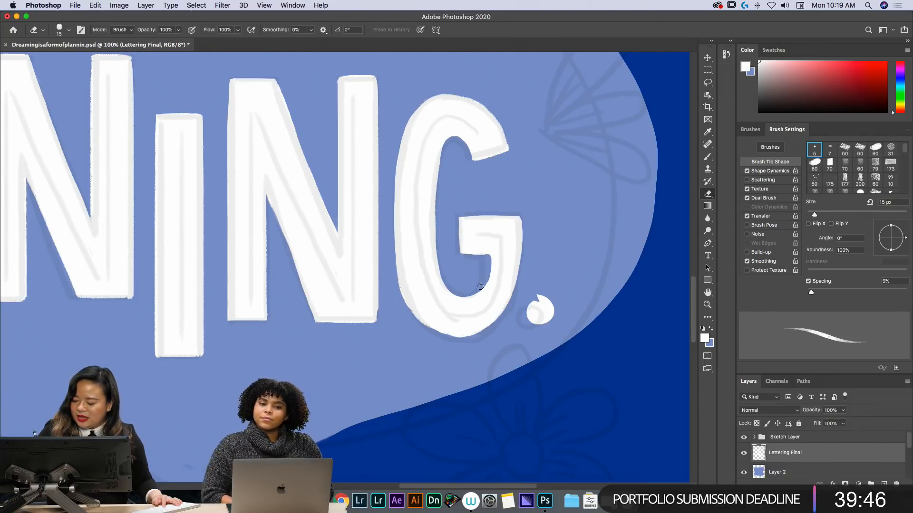
key("b")
mouse_move(464, 253)
left_mouse_down()
mouse_move(504, 240)
mouse_move(522, 216)
left_mouse_up()
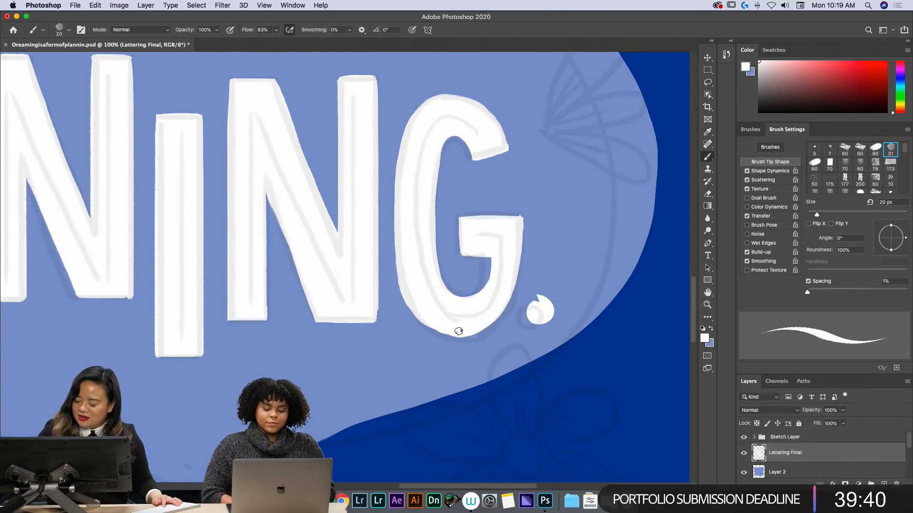
- Trim the upper right corner of the 'G's crossbar and smooth the outer edge down to the bowl
key("e")
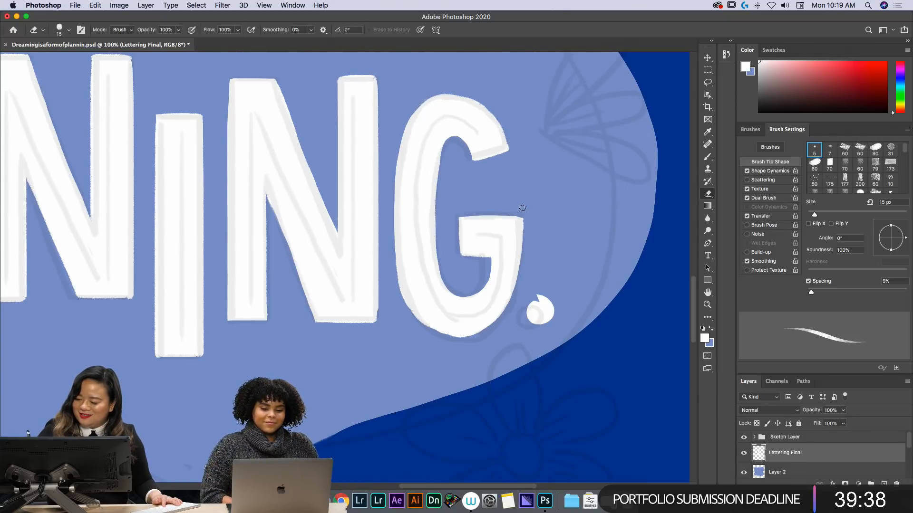
mouse_move(522, 213)
left_mouse_down()
mouse_move(516, 292)
mouse_move(510, 300)
mouse_move(516, 243)
mouse_move(503, 303)
mouse_move(471, 333)
left_mouse_up()
key("b")
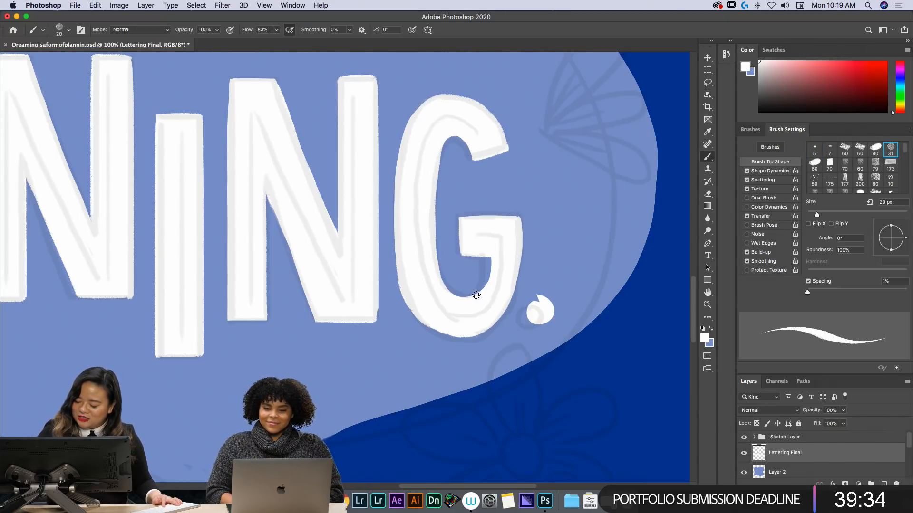
- Fill the notch in the period after 'PLANNING' with white to make a full round dot
key("e")
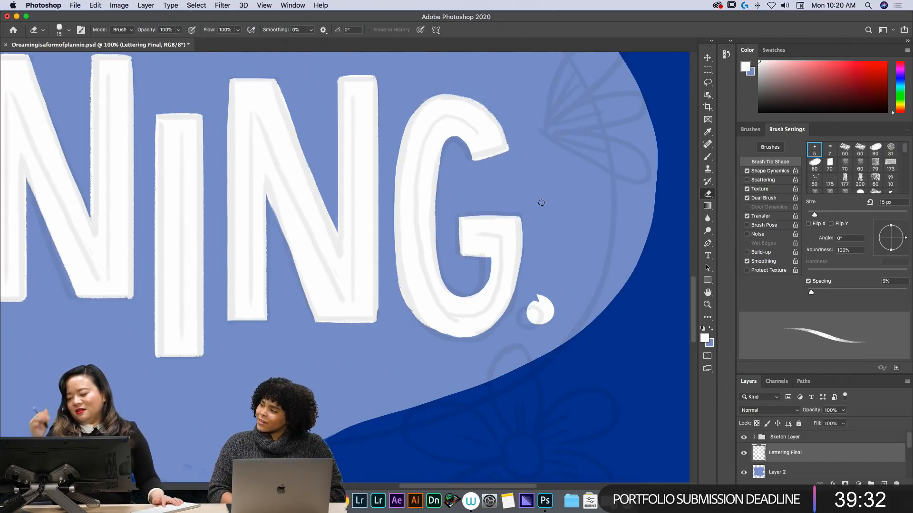
key("b")
mouse_move(538, 300)
left_mouse_down()
mouse_move(549, 306)
mouse_move(529, 311)
left_mouse_up()
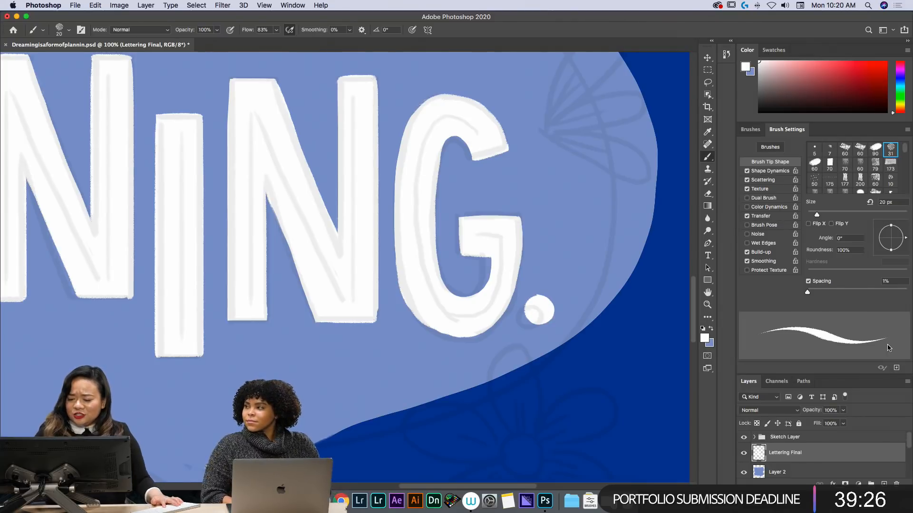
key("e")
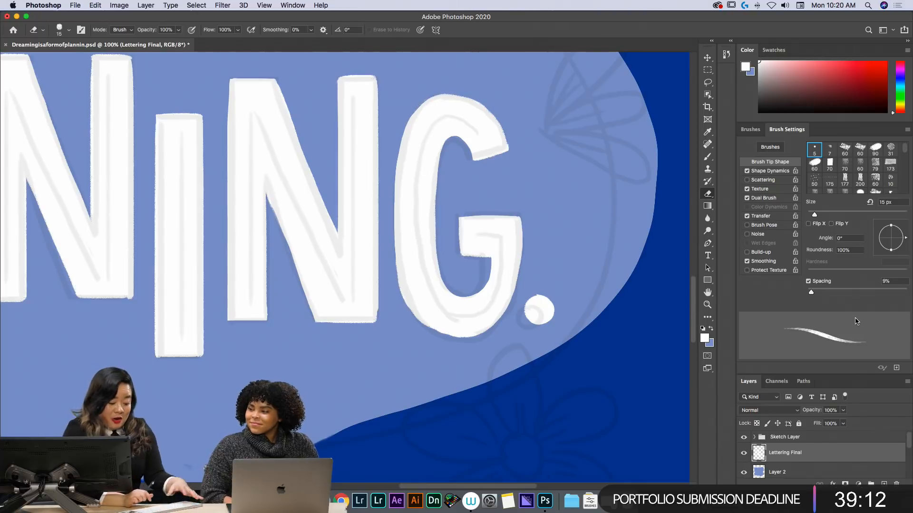
- Examine the overall lettering composition, then inspect the lines 'is after all' and 'a form of' up close
key("super+minus")
key("super+minus")
key("super+minus")
key("super+minus")
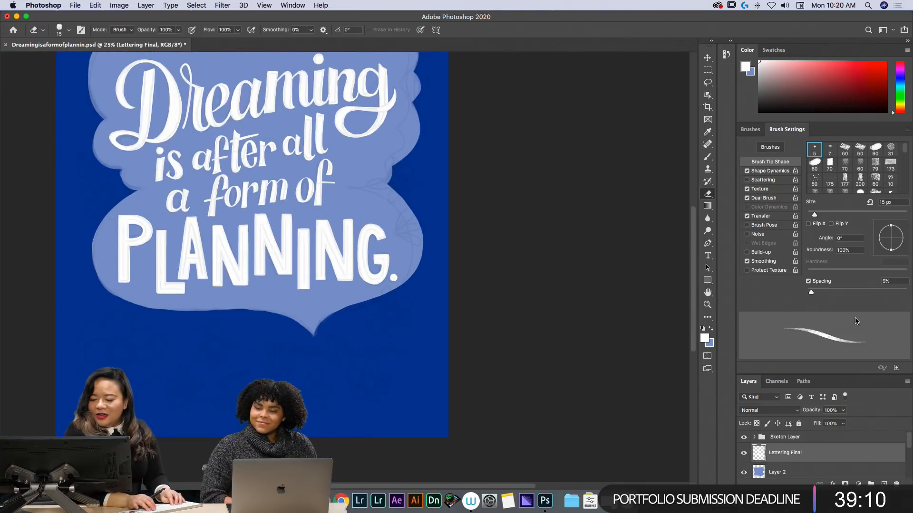
key("super+equal")
key("super+equal")
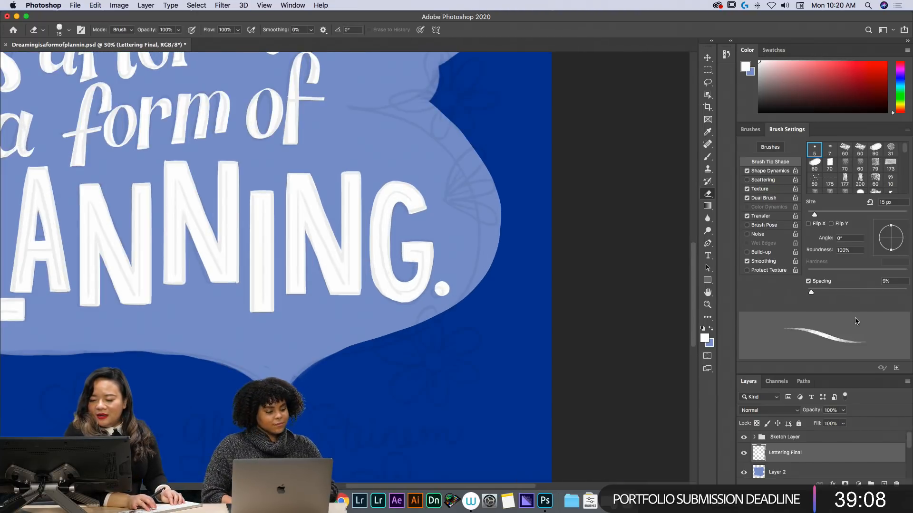
key("h")
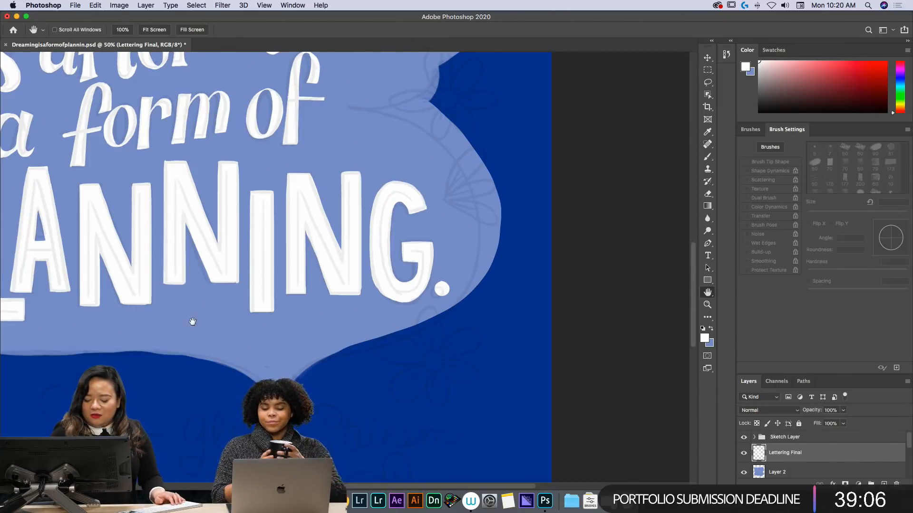
left_click_drag(192, 319, 383, 335)
key("super+equal")
left_click_drag(280, 368, 325, 390)
left_click_drag(432, 145, 351, 324)
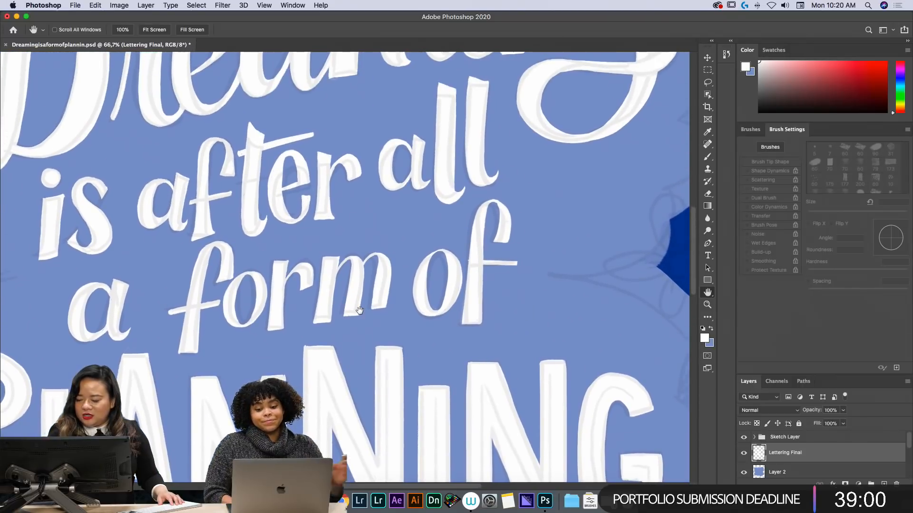
- Lasso the 'f' in 'of', rotate it by -1.6° with Free Transform, and deselect it
key("l")
mouse_move(522, 215)
left_mouse_down()
mouse_move(502, 193)
mouse_move(474, 204)
mouse_move(457, 308)
mouse_move(484, 334)
mouse_move(542, 258)
mouse_move(505, 226)
mouse_move(538, 199)
left_mouse_up()
key("v")
key("ctrl+t")
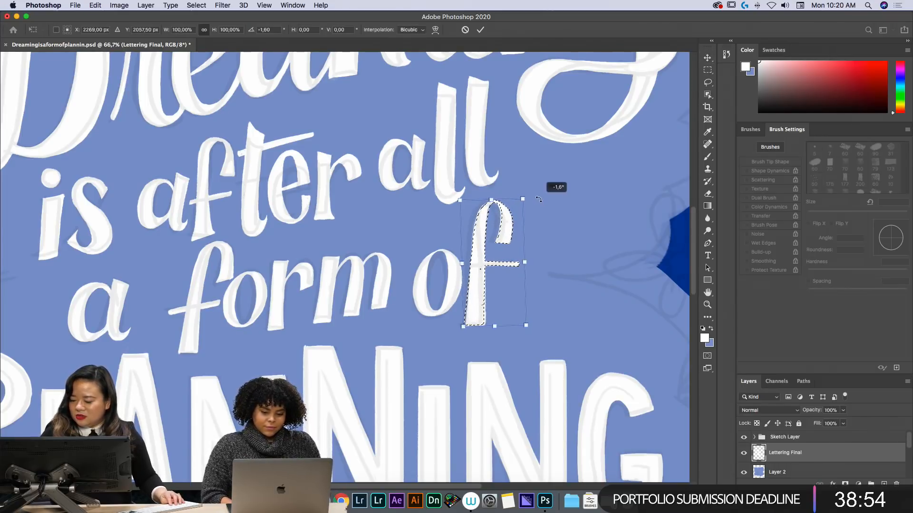
key("Return")
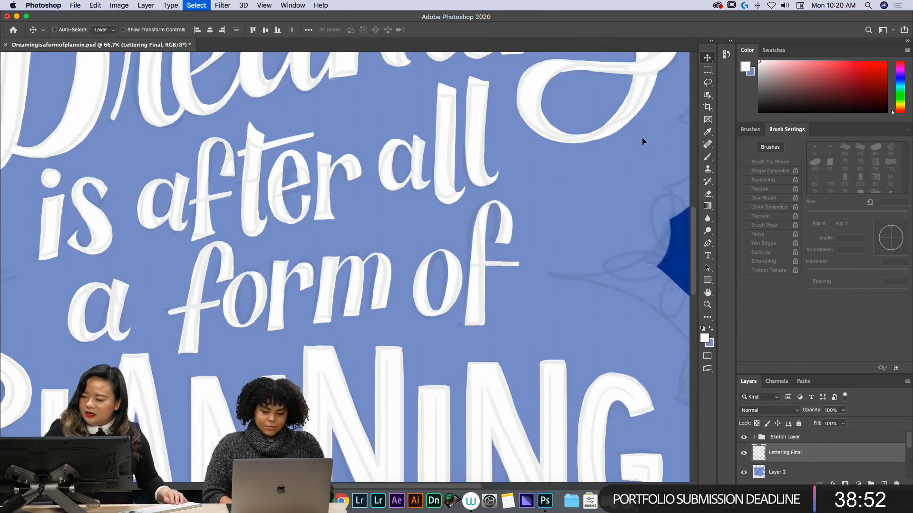
key("super+d")
- Lasso the 'f' in 'form', rotate it by about -4.9° and nudge it into place with Free Transform, then deselect it
key("l")
key("space")
left_click_drag(399, 230, 455, 217)
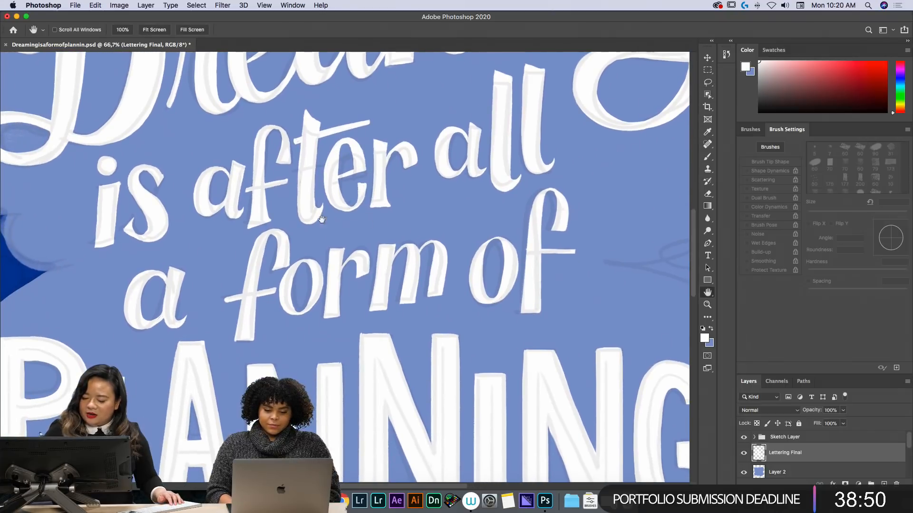
mouse_move(283, 219)
left_mouse_down()
mouse_move(257, 230)
mouse_move(216, 277)
mouse_move(219, 335)
mouse_move(243, 353)
mouse_move(273, 312)
mouse_move(294, 249)
mouse_move(301, 205)
left_mouse_up()
key("super+t")
left_click_drag(284, 240, 280, 242)
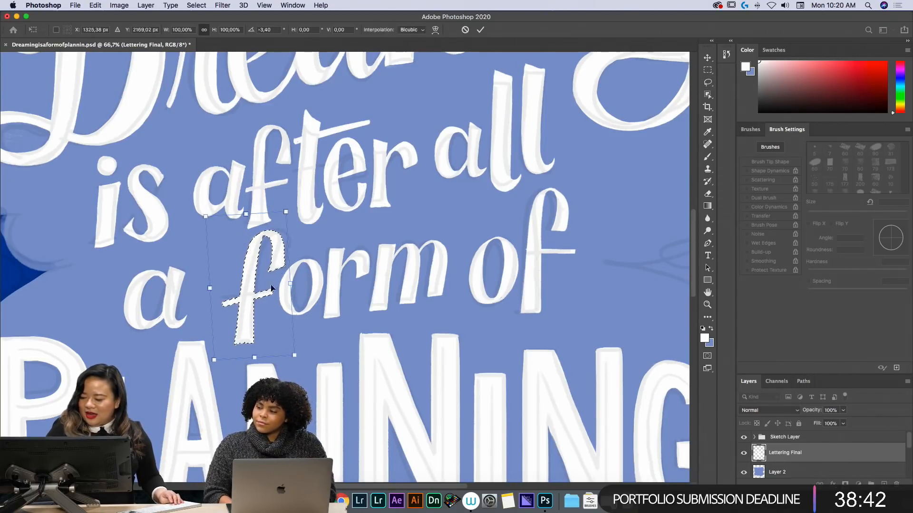
left_click_drag(301, 208, 298, 207)
left_click_drag(278, 241, 281, 240)
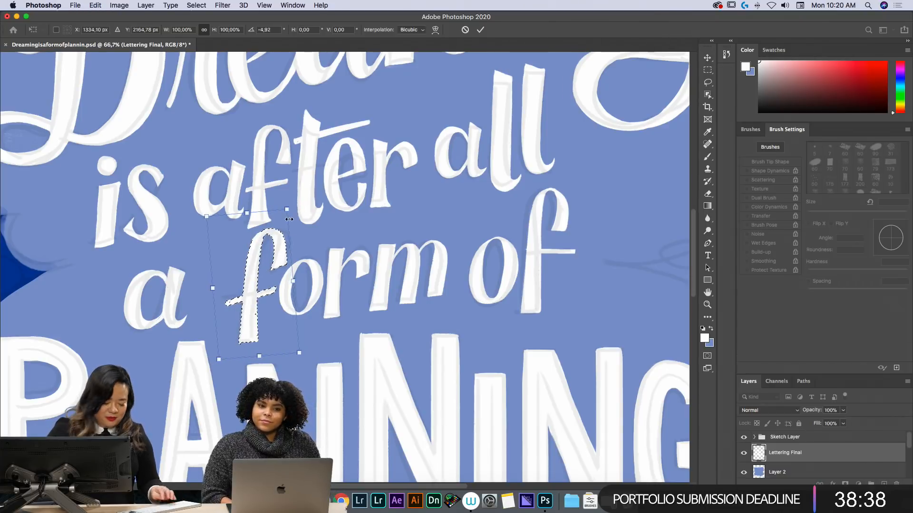
key("Return")
key("super+t")
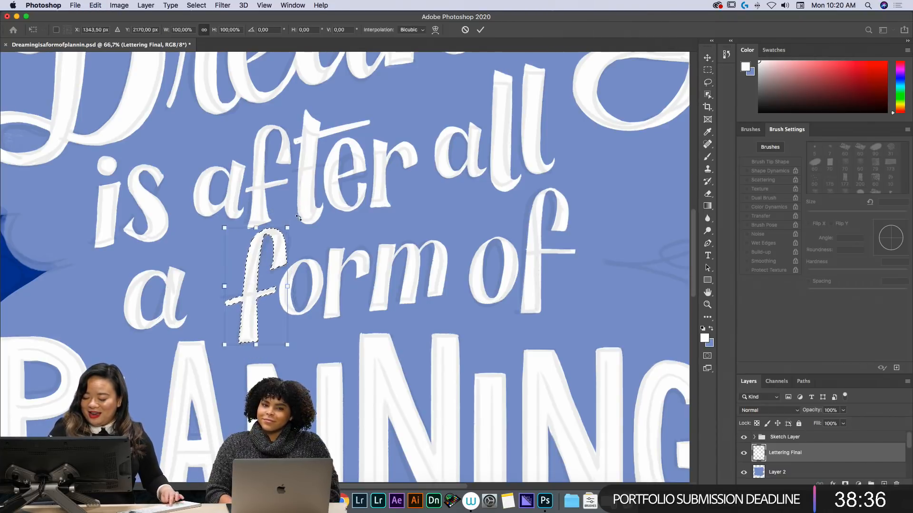
key("Return")
key("super+d")
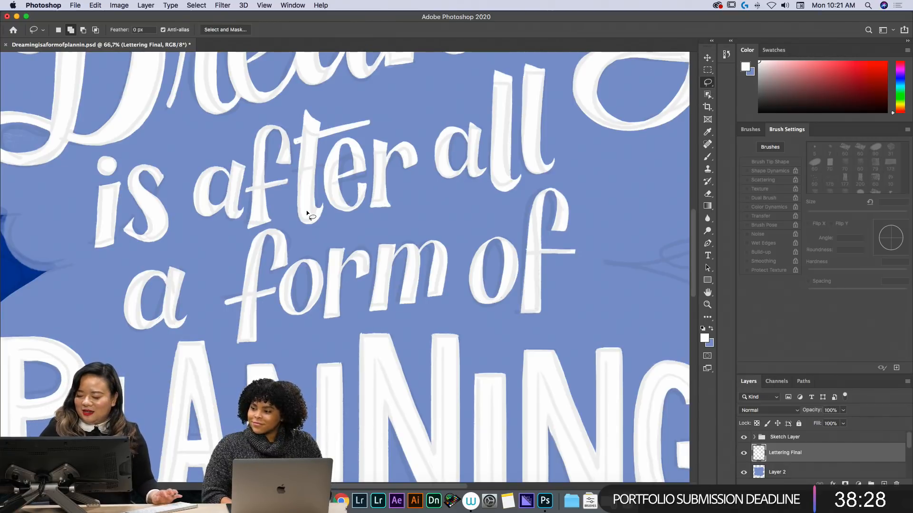
key("e")
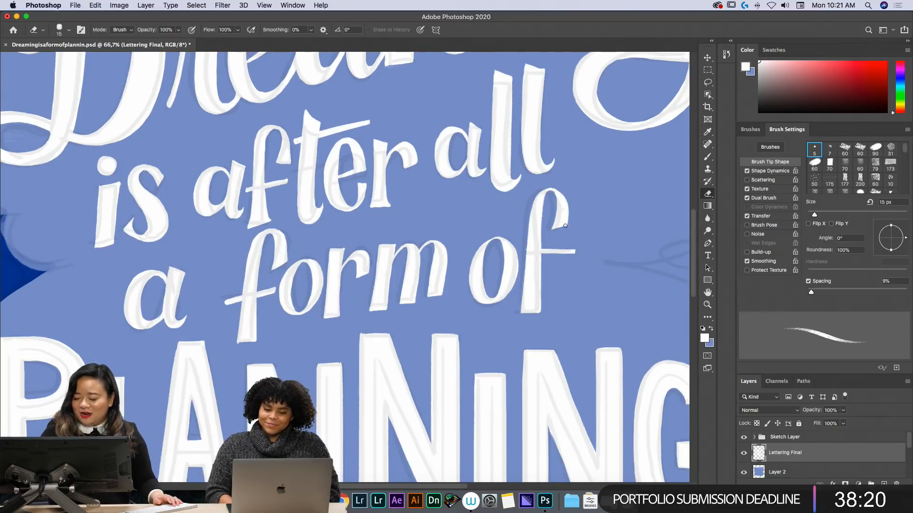
- Touch up the edges of the 'f' in 'of', the 'f' in 'after' and the 's' in 'is' with white brush and eraser strokes
key("b")
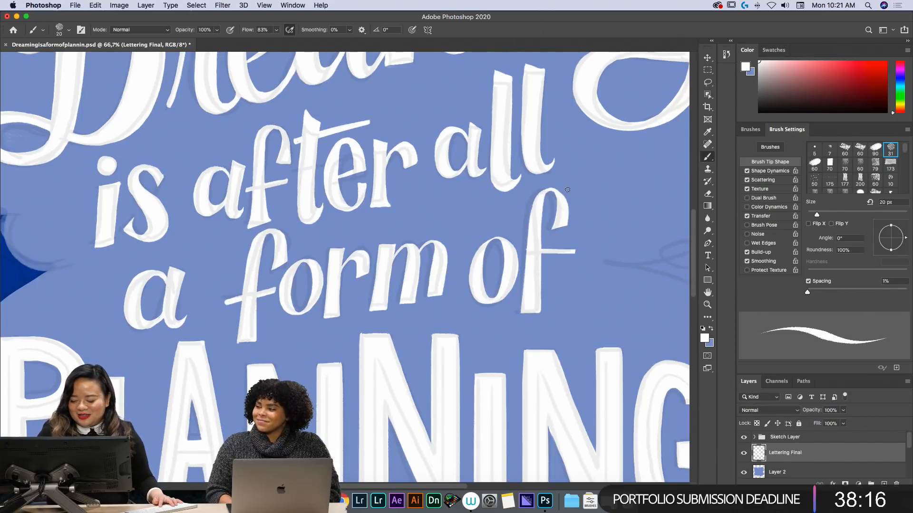
key("e")
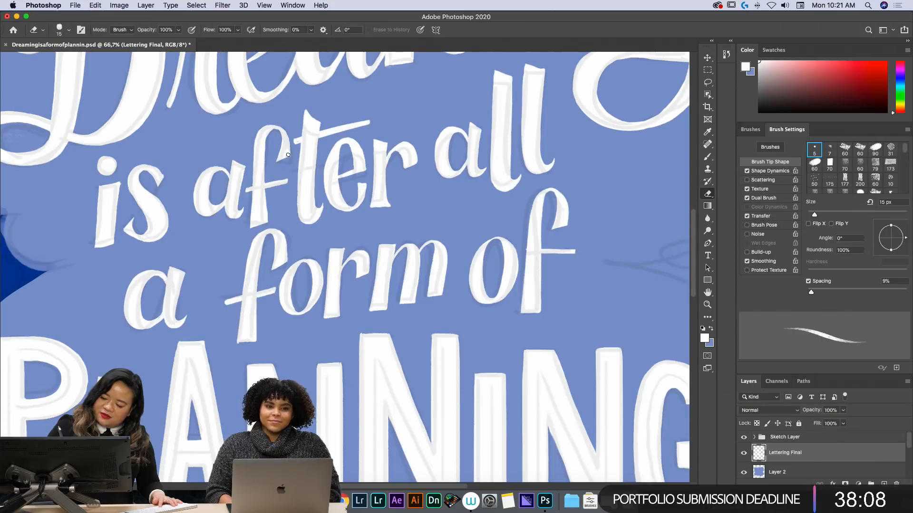
key("b")
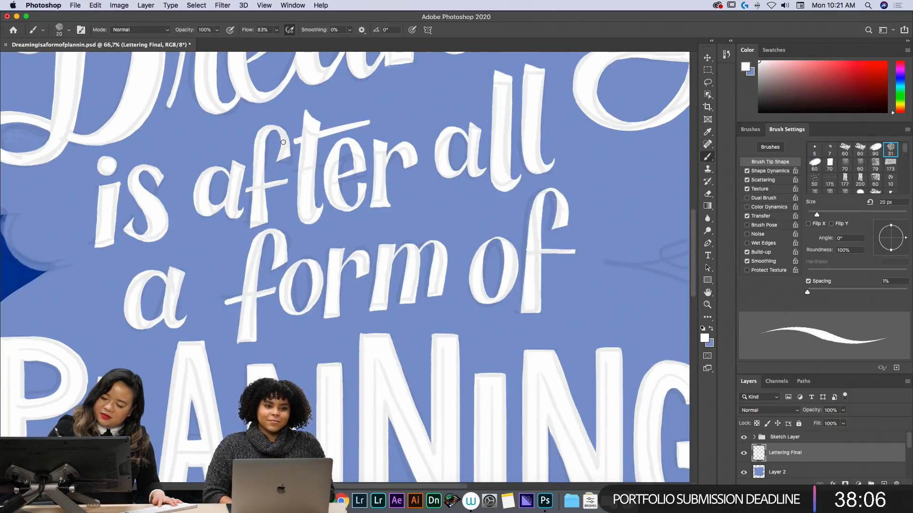
key("e")
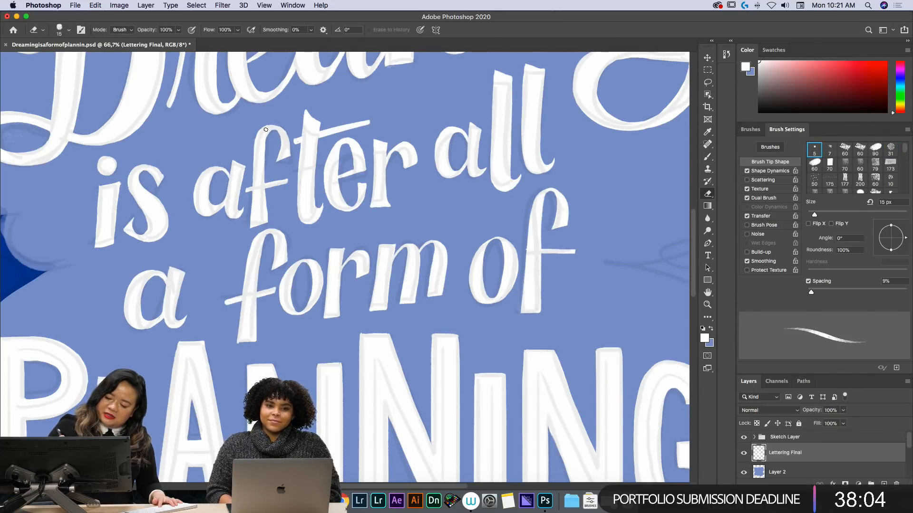
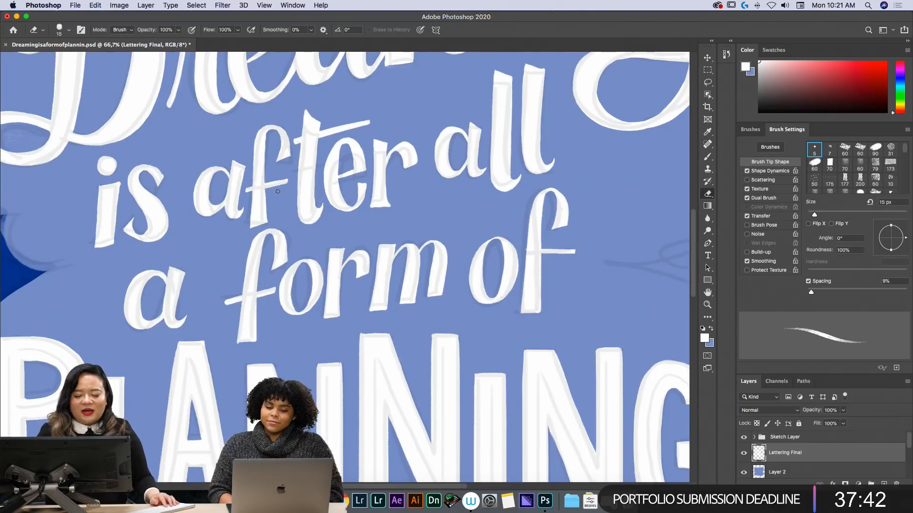
key("b")
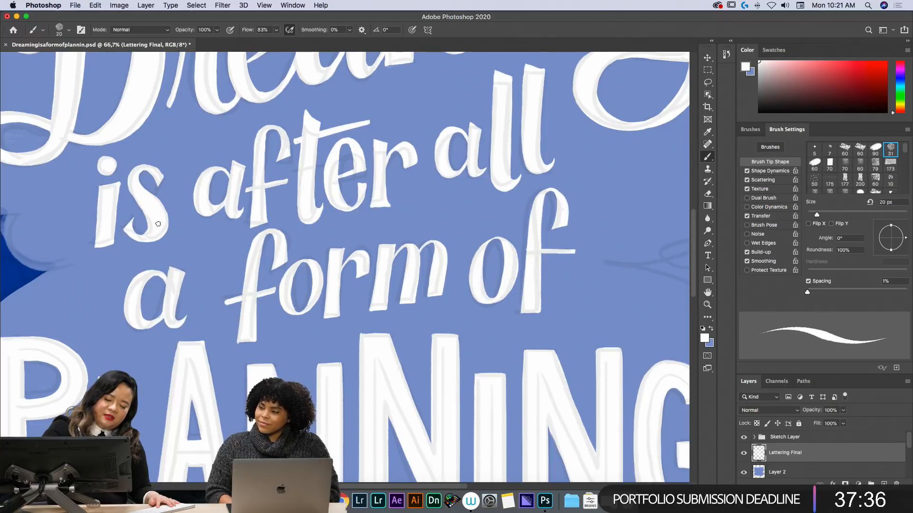
key("e")
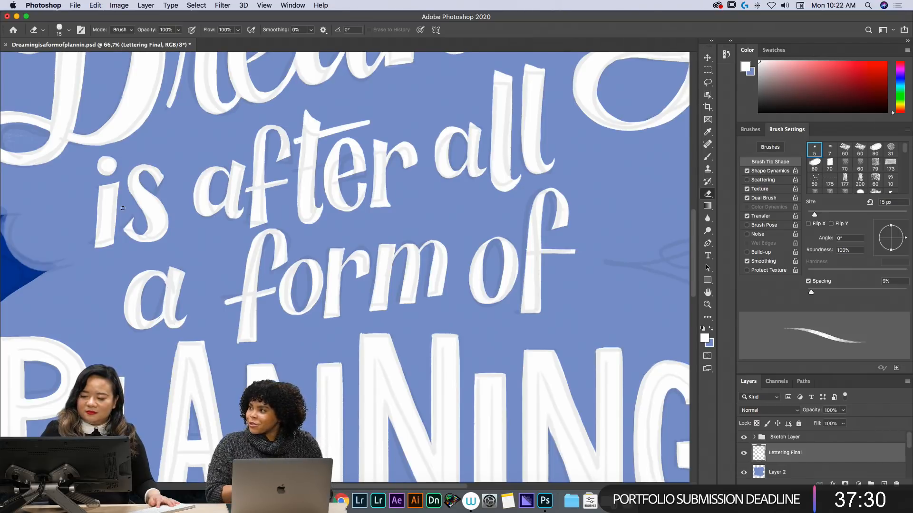
- Lasso the 'a' in 'all', rotate it by about 2.35° with Free Transform, and deselect it
key("l")
mouse_move(446, 118)
left_mouse_down()
mouse_move(454, 190)
mouse_move(489, 176)
mouse_move(487, 113)
mouse_move(517, 95)
mouse_move(504, 105)
left_mouse_up()
key("ctrl+t")
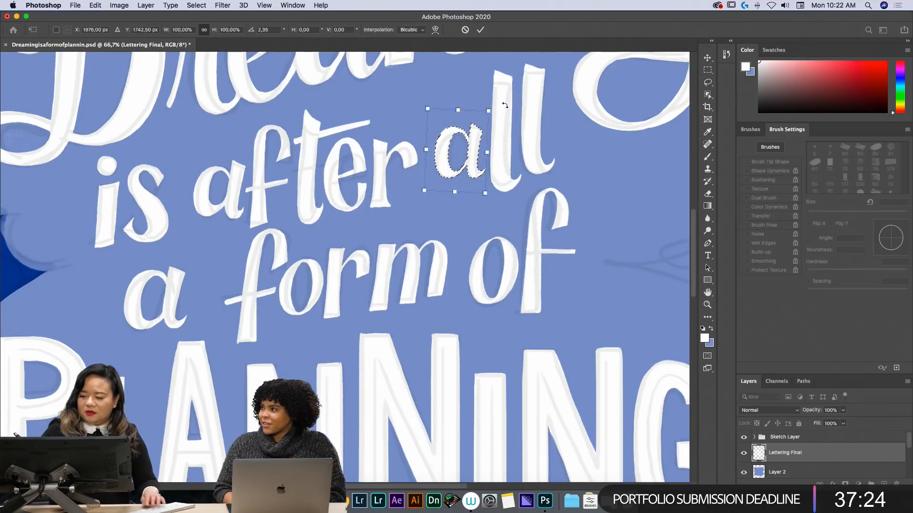
key("Return")
key("ctrl+d")
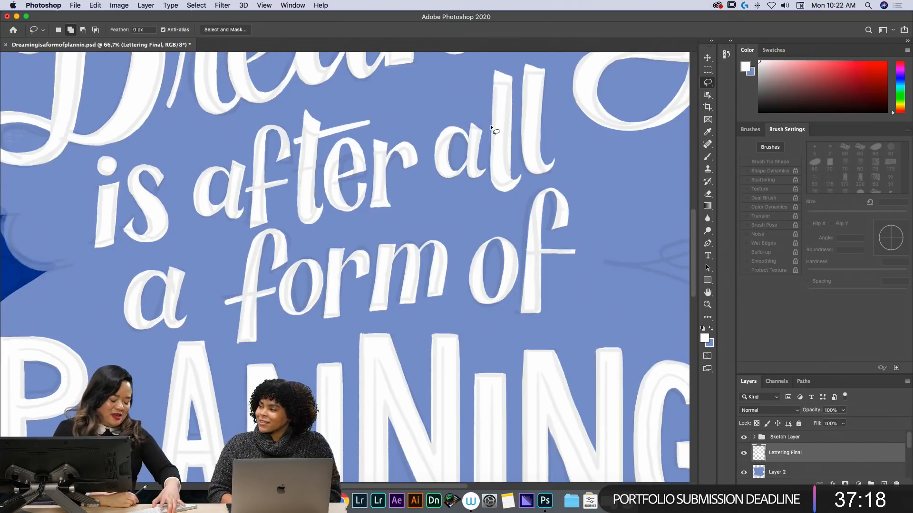
- Lasso the word 'after', move it slightly up and to the right, closer to 'all', and deselect it
key("ctrl+minus")
key("ctrl+minus")
key("ctrl+minus")
key("ctrl+plus")
key("ctrl+plus")
key("ctrl+minus")
key("ctrl+plus")
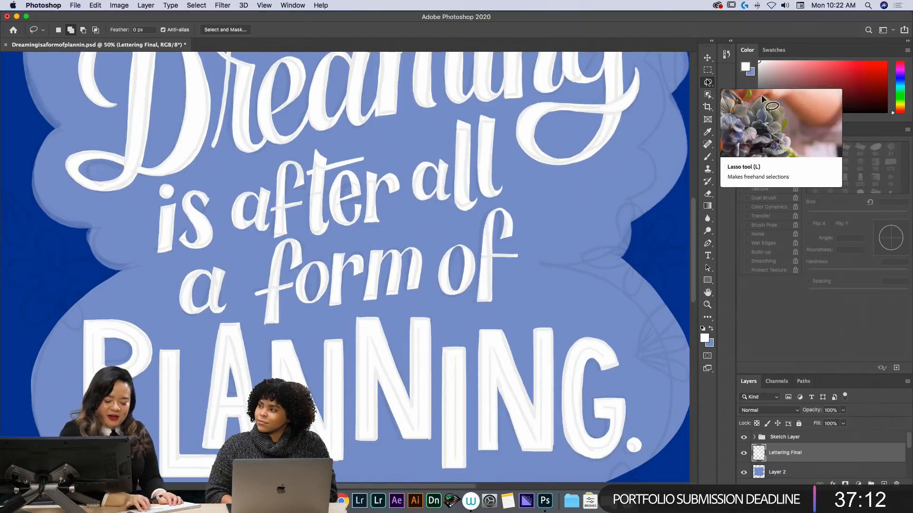
key("super+plus")
left_click_drag(376, 98, 323, 98)
mouse_move(192, 158)
left_mouse_down()
mouse_move(179, 233)
mouse_move(203, 258)
left_mouse_up()
mouse_move(251, 238)
left_mouse_down()
mouse_move(275, 223)
mouse_move(343, 226)
mouse_move(418, 196)
mouse_move(381, 98)
left_mouse_up()
key("v")
left_click_drag(395, 151, 401, 141)
key("super+d")
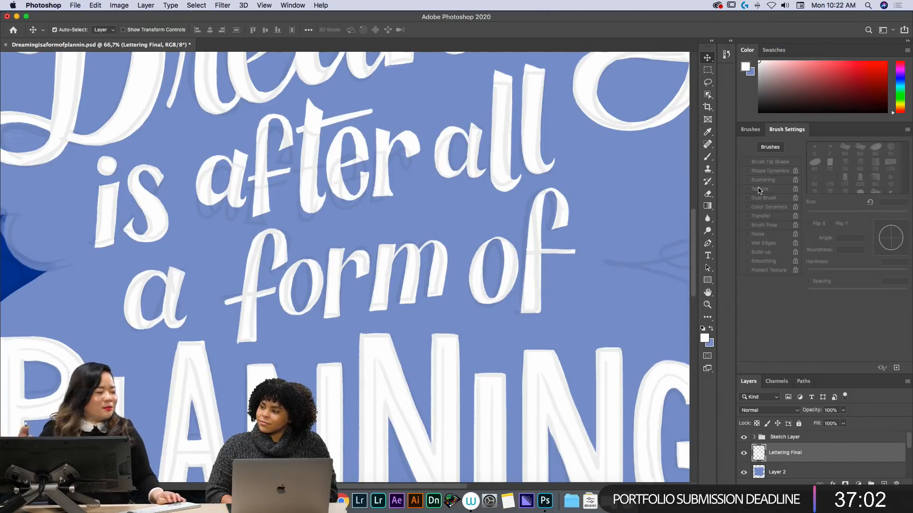
- Lasso the word 'of', nudge it slightly up and to the right, and deselect it
key("super+minus")
key("super+minus")
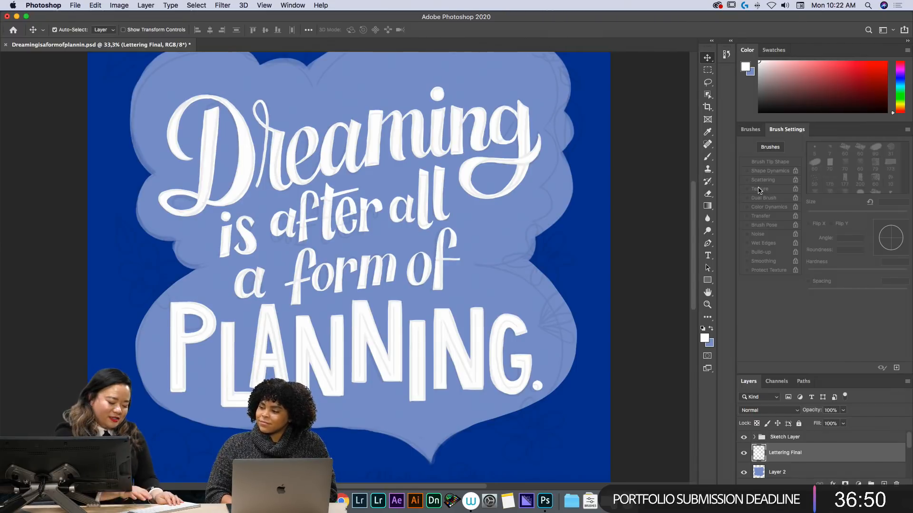
key("super+equal")
key("super+equal")
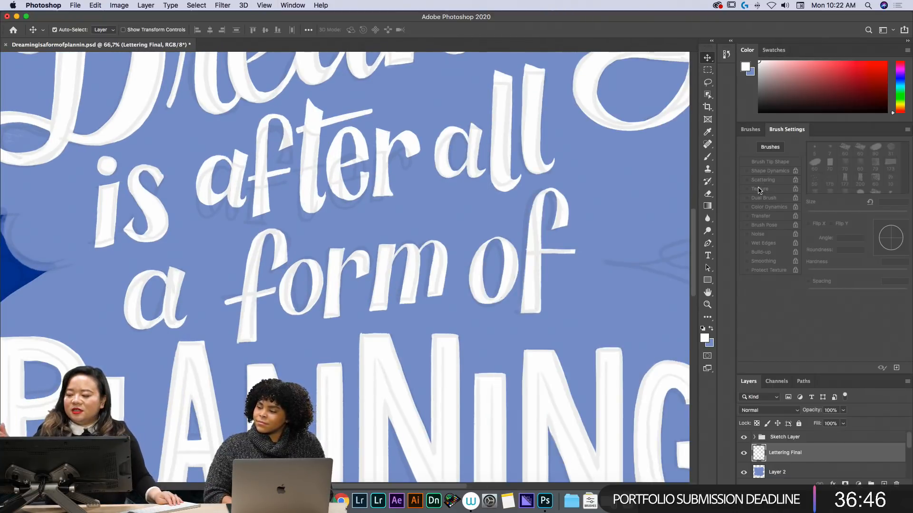
left_click(711, 79)
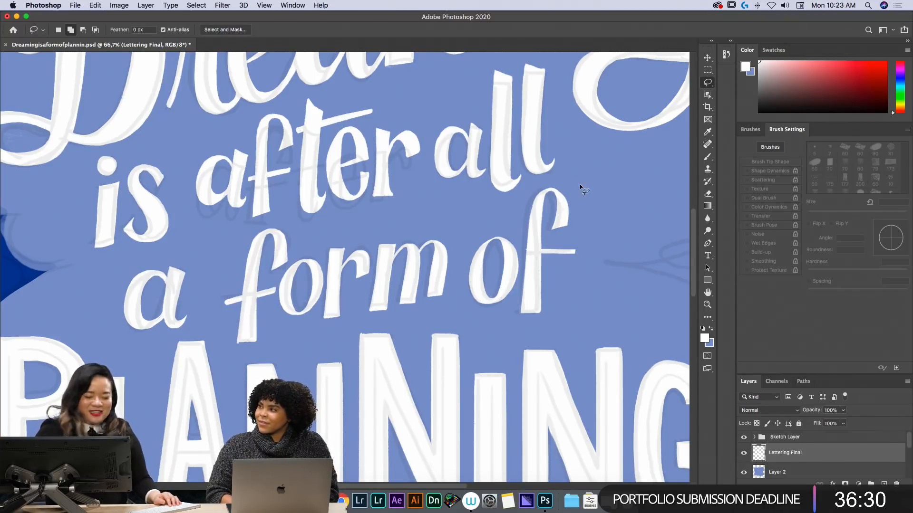
mouse_move(458, 295)
left_mouse_down()
mouse_move(532, 337)
mouse_move(598, 208)
mouse_move(565, 204)
left_mouse_up()
key("v")
key("ctrl+d")
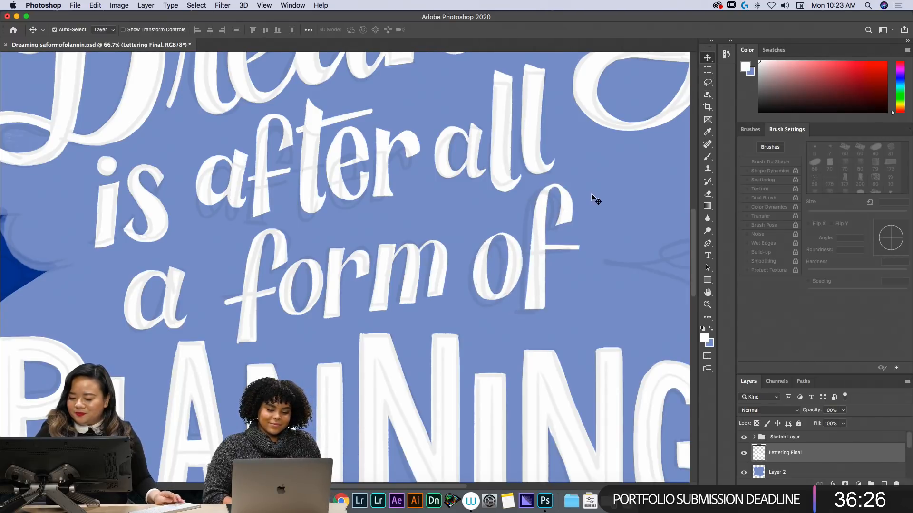
- Lasso the 'm' in 'form', nudge it slightly up and to the right, and deselect it
key("l")
mouse_move(409, 231)
left_mouse_down()
mouse_move(380, 232)
mouse_move(373, 266)
left_mouse_up()
mouse_move(379, 317)
left_mouse_down()
mouse_move(427, 314)
mouse_move(457, 285)
mouse_move(417, 222)
mouse_move(444, 267)
left_mouse_up()
key("v")
key("ctrl+d")
key("ctrl+shift+d")
key("ctrl+d")
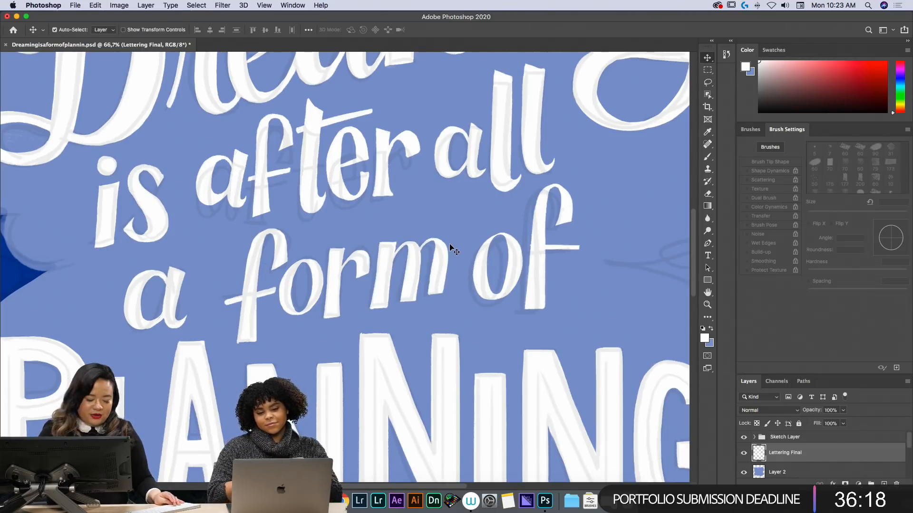
- Smooth the top curve of the 'f' in 'form' with white and trim the left end of its crossbar with the Eraser
key("ctrl+minus")
key("ctrl+minus")
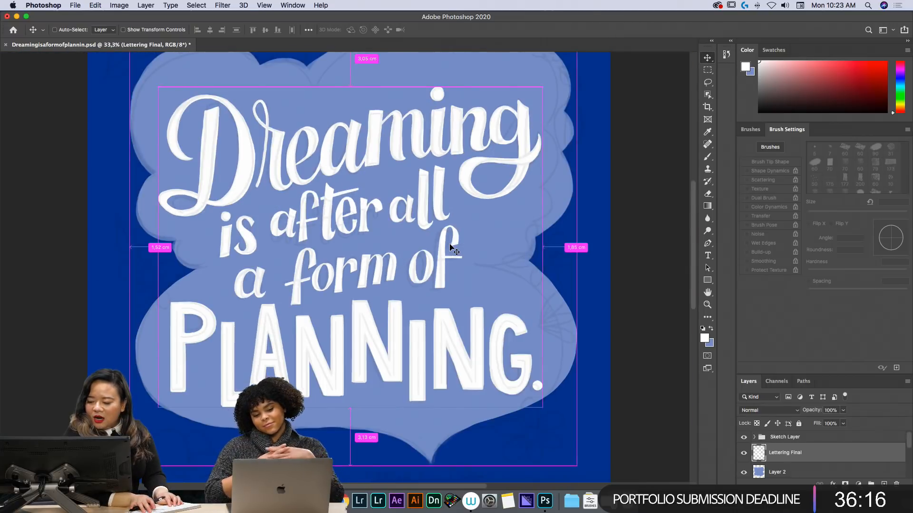
key("ctrl+plus")
key("ctrl+plus")
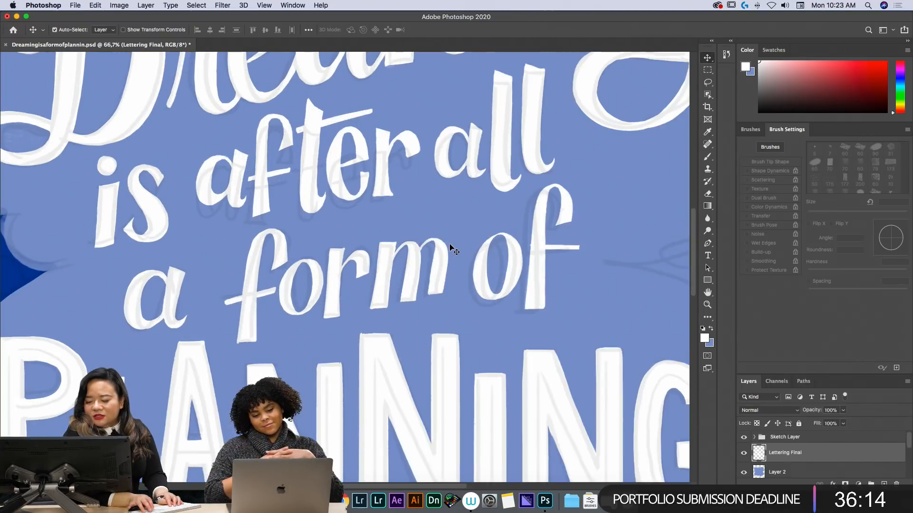
key("ctrl+plus")
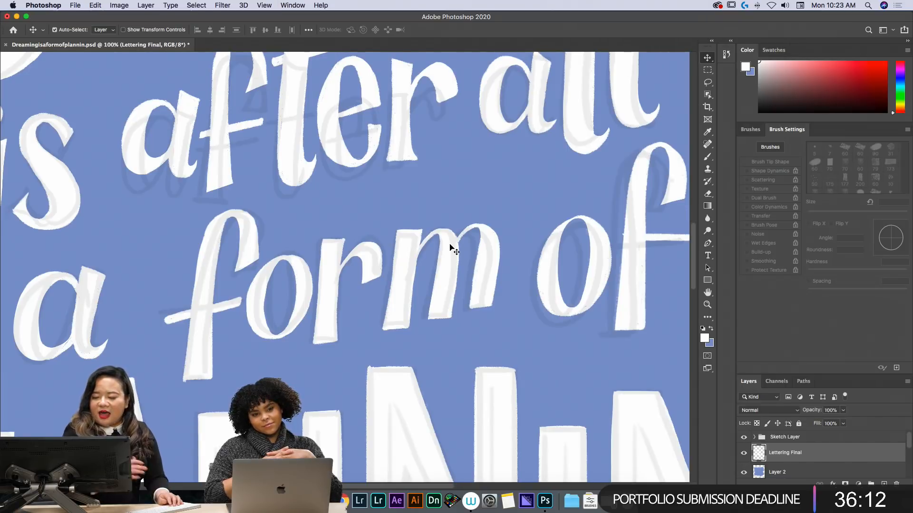
key("space")
left_click_drag(320, 240, 382, 217)
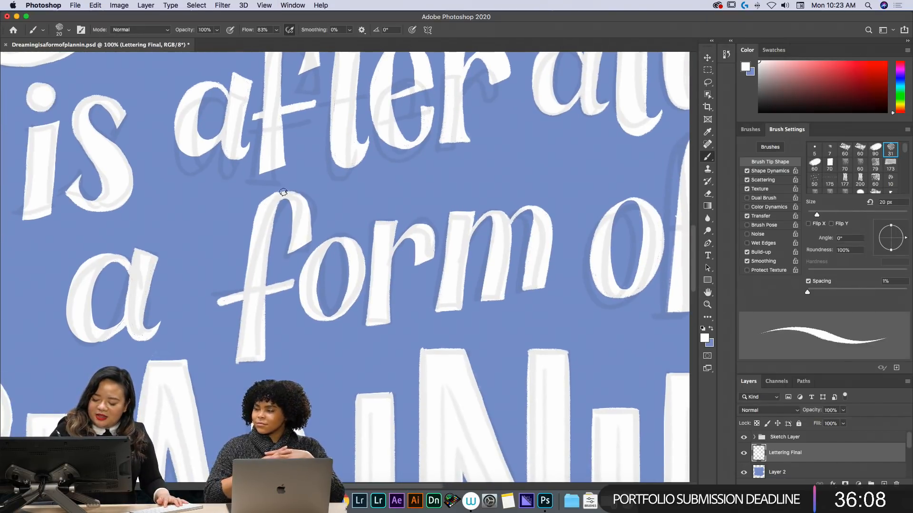
key("e")
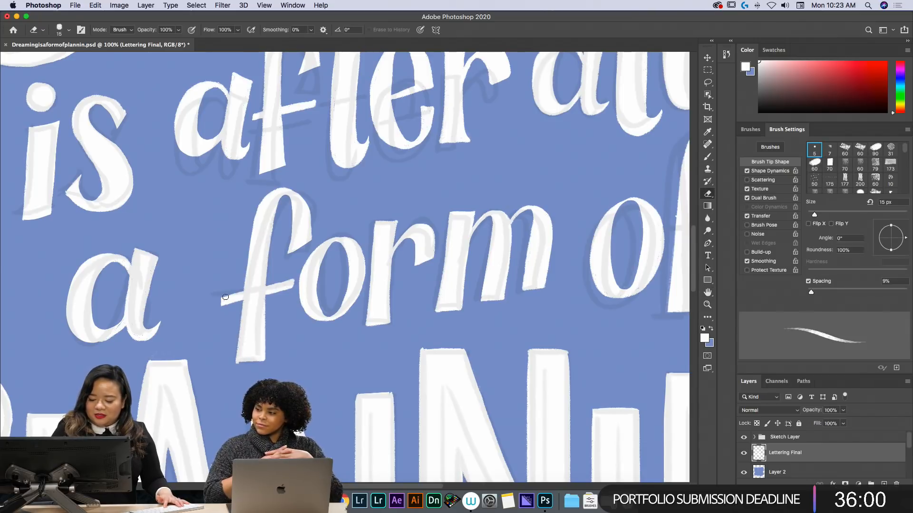
- Erase the thin crossbar of the 'f' in 'of' and repaint it shorter, thicker and slightly tilted upward in white
key("h")
left_click_drag(576, 340, 401, 307)
key("e")
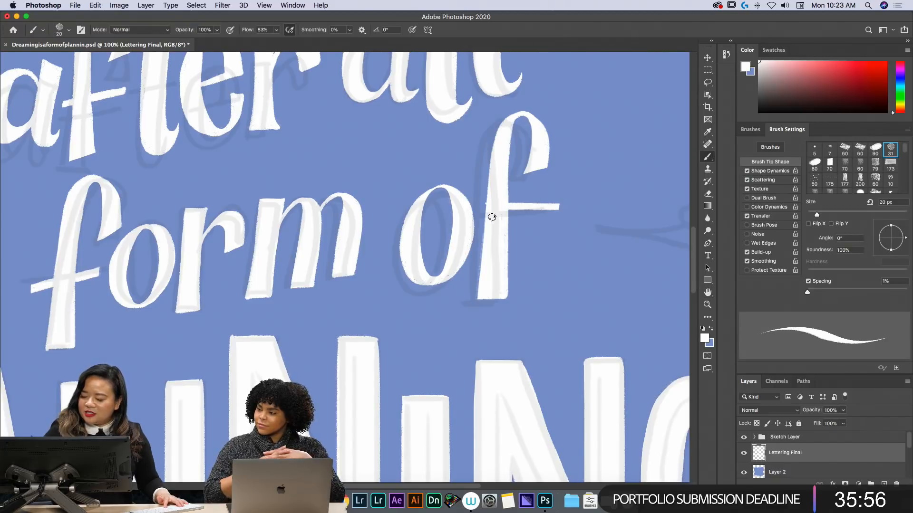
mouse_move(549, 216)
left_mouse_down()
mouse_move(538, 198)
mouse_move(513, 203)
left_mouse_up()
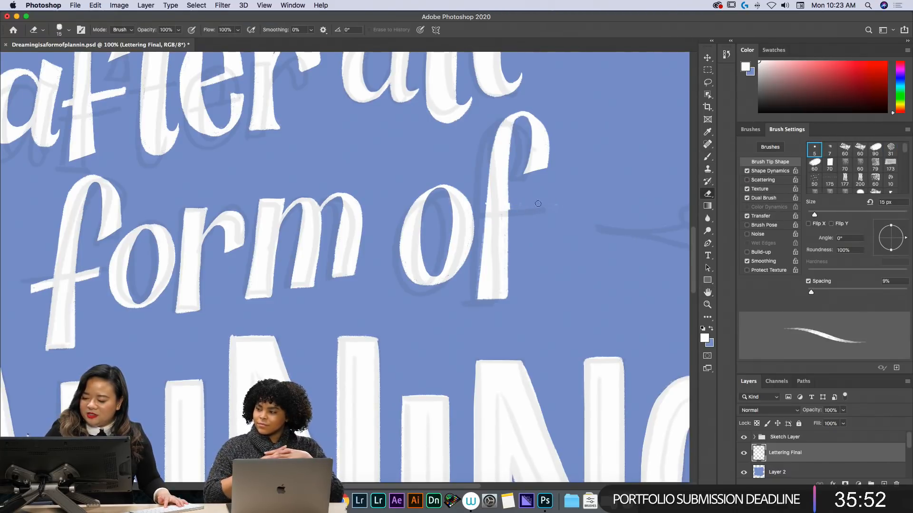
key("b")
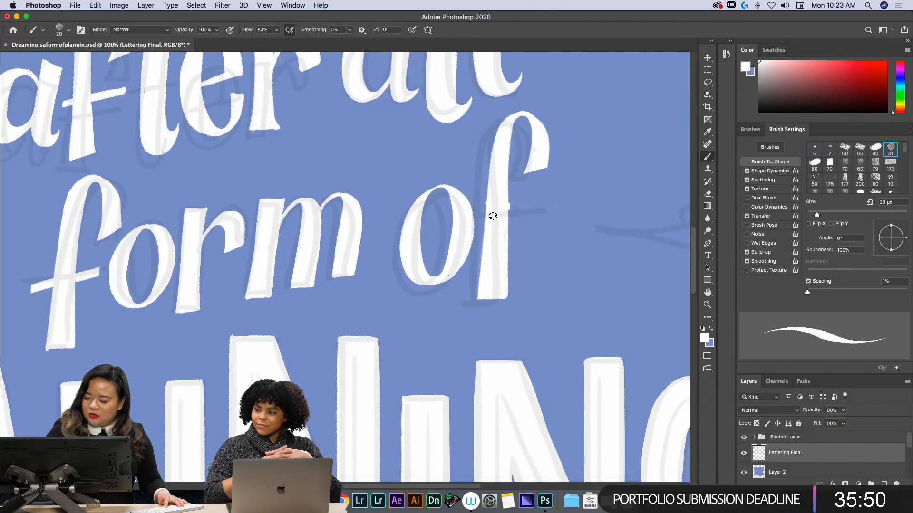
mouse_move(497, 206)
left_mouse_down()
mouse_move(542, 201)
mouse_move(546, 204)
left_mouse_up()
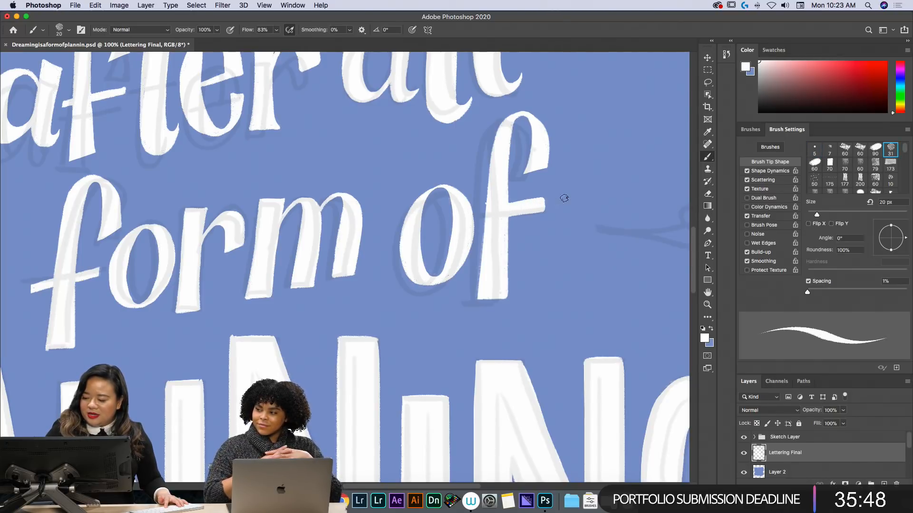
- Clean the left edge of the stem of the 'f' in 'of' with eraser and white brush strokes
key("e")
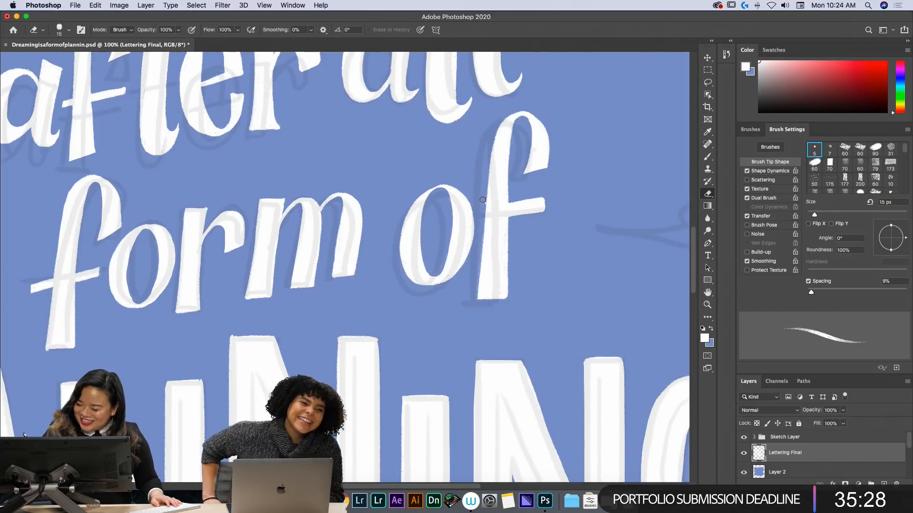
key("b")
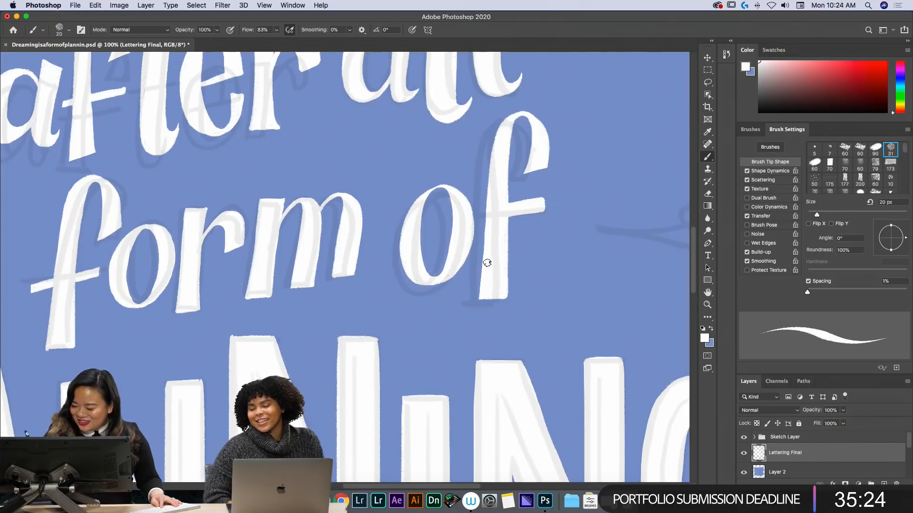
left_click_drag(487, 273, 488, 246)
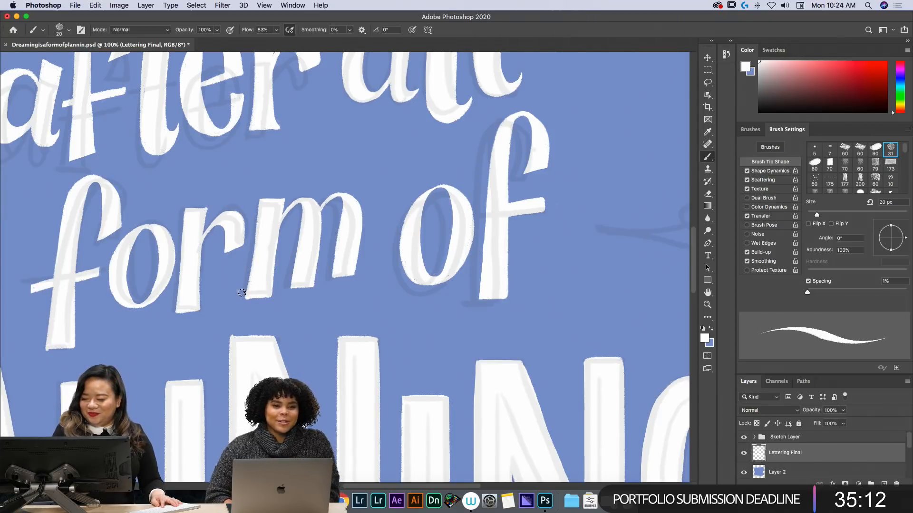
- Examine the balance and spacing of the full lettering composition at several zoom levels
key("super+0")
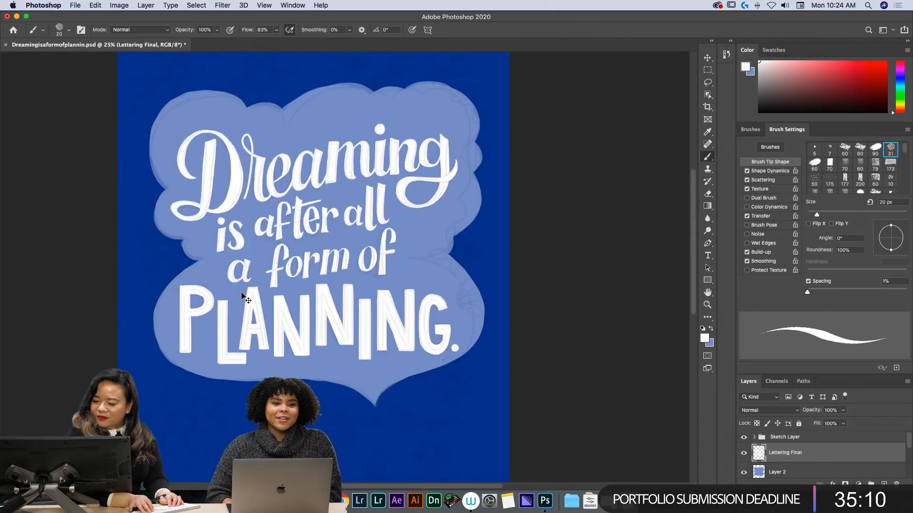
key("super+plus")
key("super+plus")
key("super+minus")
key("super+minus")
key("super+minus")
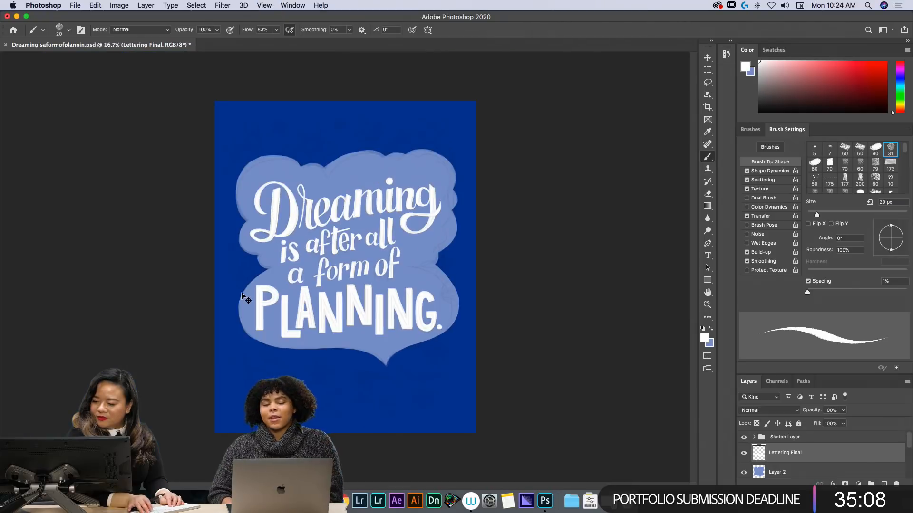
key("super+plus")
key("super+plus")
key("super+plus")
key("super+plus")
key("super+minus")
key("super+minus")
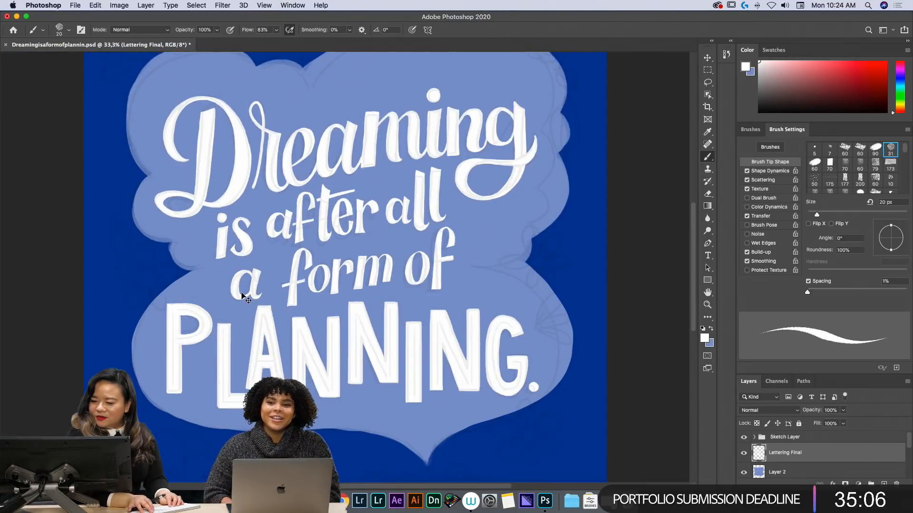
- Lasso the 'D' in 'Dreaming', move it slightly left to widen the gap before the 'r', and deselect it
key("h")
left_click_drag(299, 225, 336, 291)
key("super+plus")
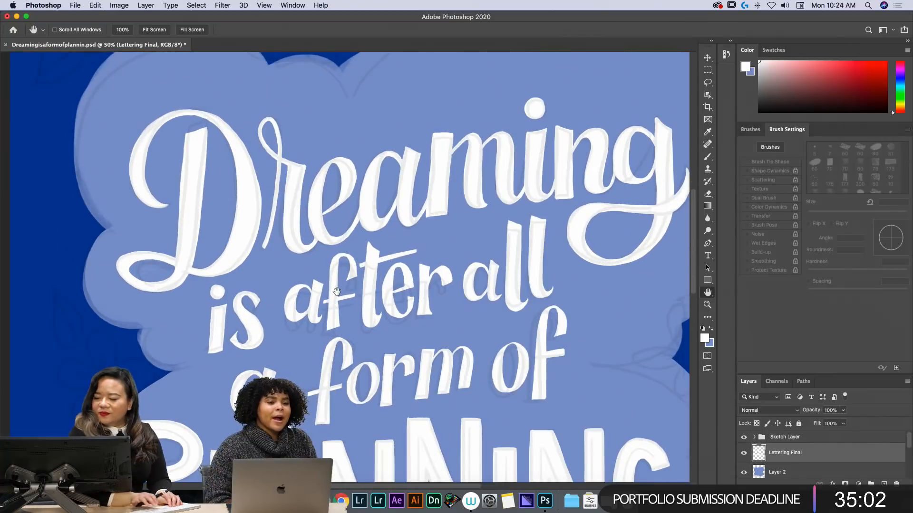
left_click_drag(501, 262, 520, 275)
key("l")
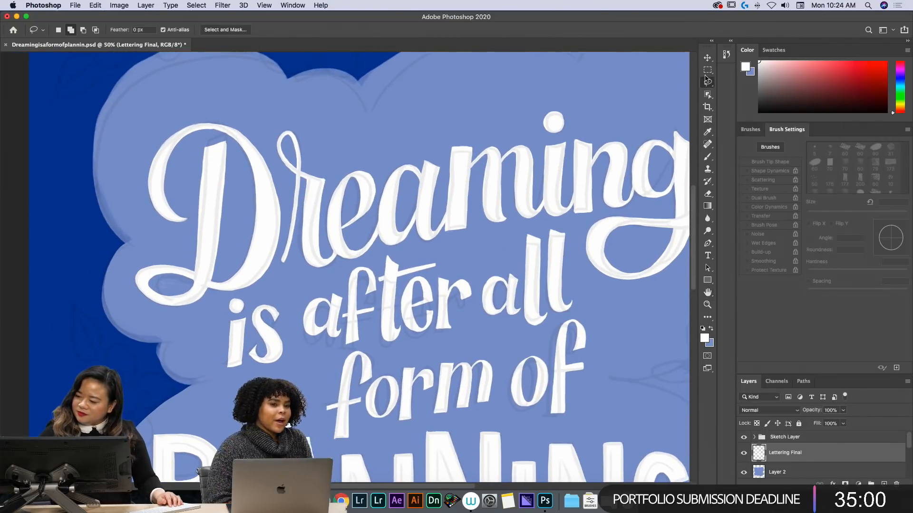
mouse_move(204, 104)
left_mouse_down()
mouse_move(131, 191)
mouse_move(150, 241)
mouse_move(119, 283)
mouse_move(161, 325)
mouse_move(193, 319)
mouse_move(260, 282)
mouse_move(279, 255)
left_mouse_up()
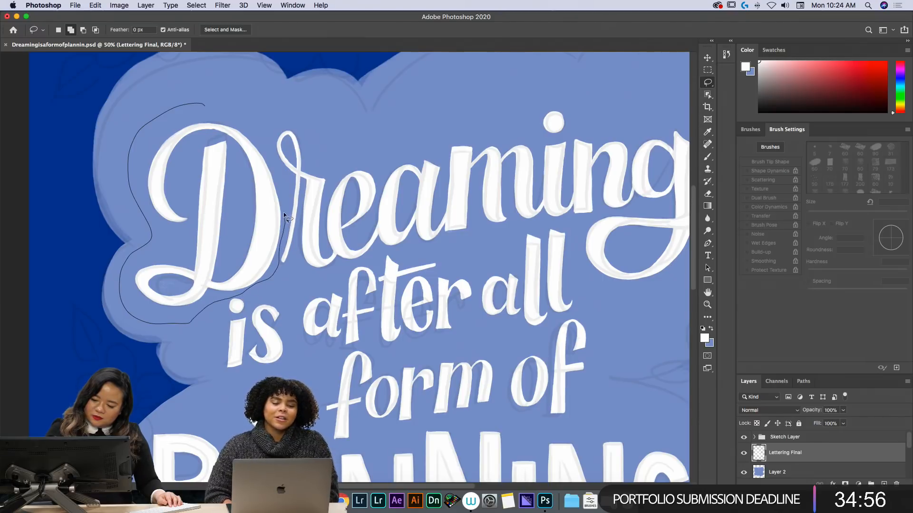
left_click_drag(260, 141, 208, 105)
key("v")
mouse_move(261, 163)
left_mouse_down()
mouse_move(293, 170)
mouse_move(282, 259)
left_mouse_up()
key("super+d")
key("b")
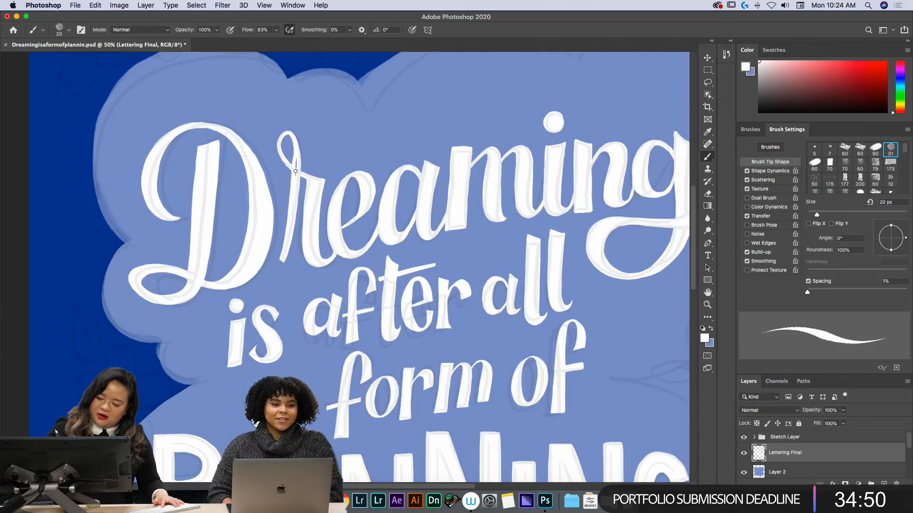
- Thicken the upper loop of the 'r' in 'Dreaming' with white brush strokes and tidy its edges
mouse_move(295, 147)
left_mouse_down()
mouse_move(278, 130)
mouse_move(275, 155)
mouse_move(285, 165)
left_mouse_up()
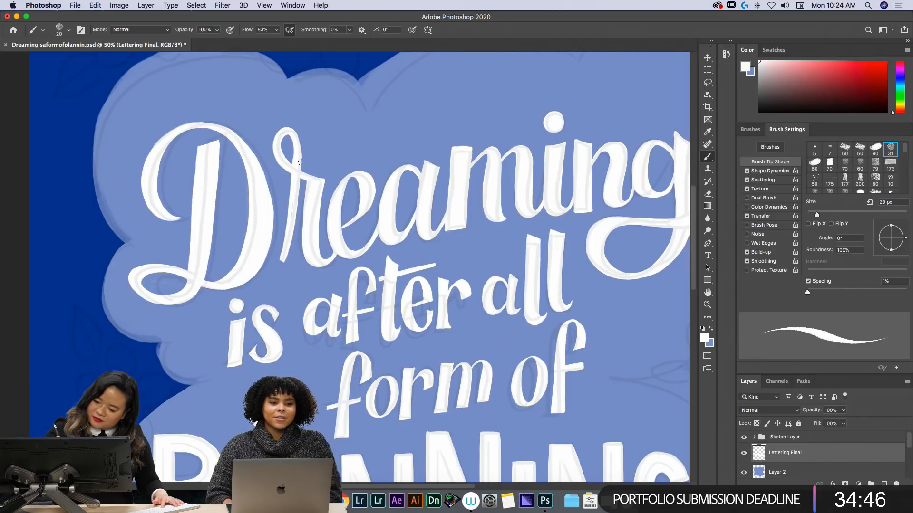
key("e")
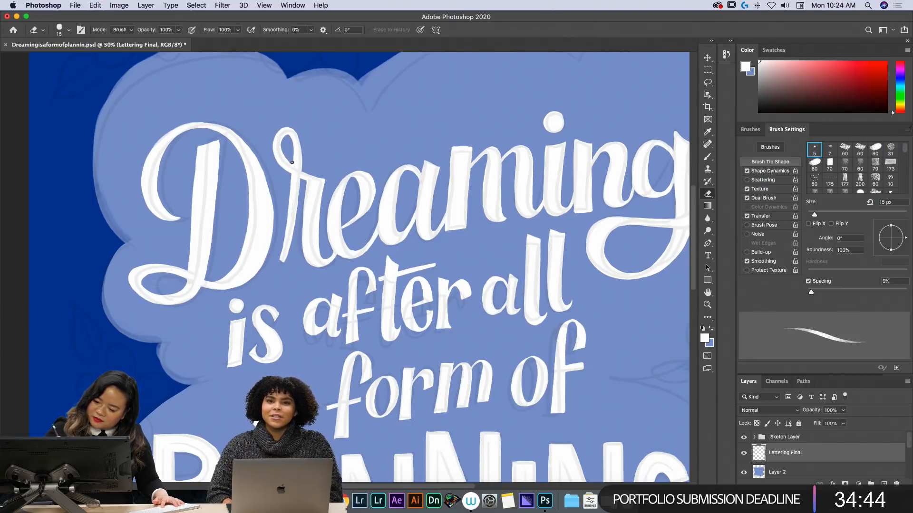
key("b")
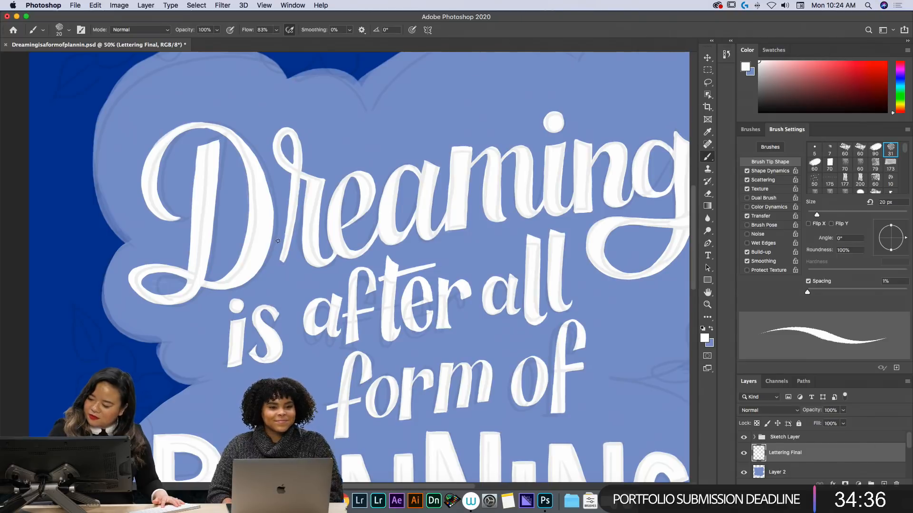
- Lasso the word 'of', move it slightly down closer to 'PLANNING', and deselect it
key("super+minus")
key("super+minus")
key("super+minus")
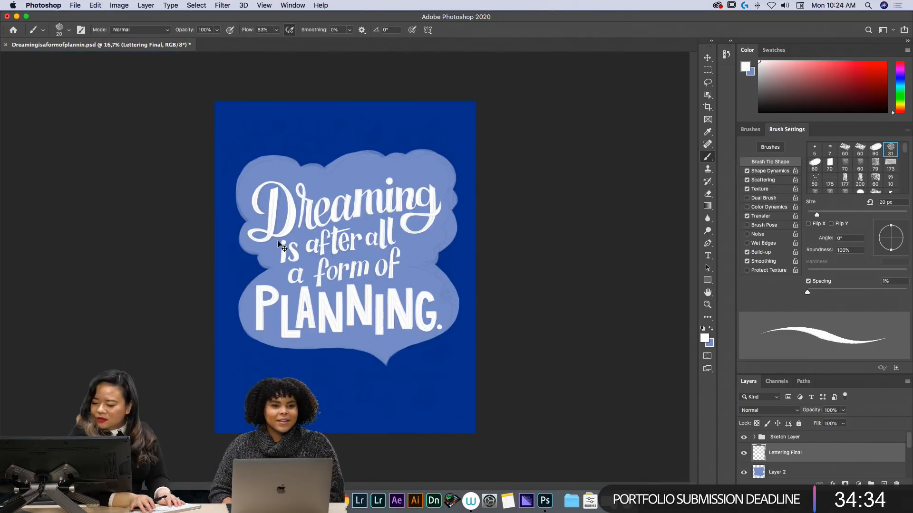
key("super+plus")
key("super+plus")
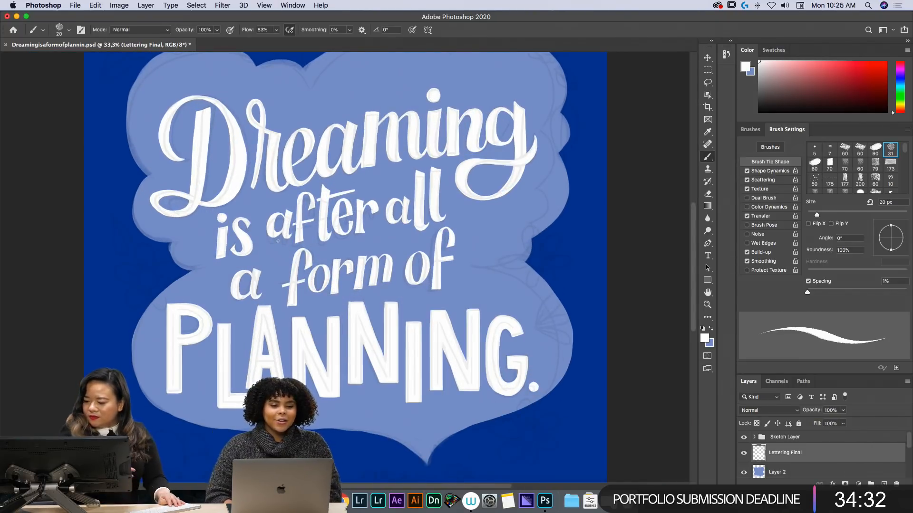
key("l")
mouse_move(446, 224)
left_mouse_down()
mouse_move(412, 245)
mouse_move(407, 292)
mouse_move(464, 250)
mouse_move(458, 231)
left_mouse_up()
key("v")
left_click_drag(446, 239, 444, 246)
key("super+d")
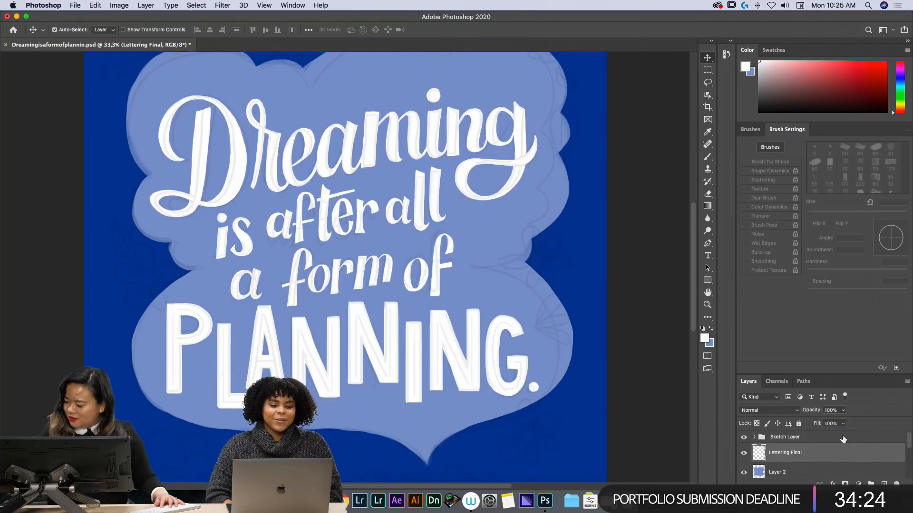
- Touch up the 's' in 'is' with eraser and white brush, and add a new layer above Lettering Final
key("e")
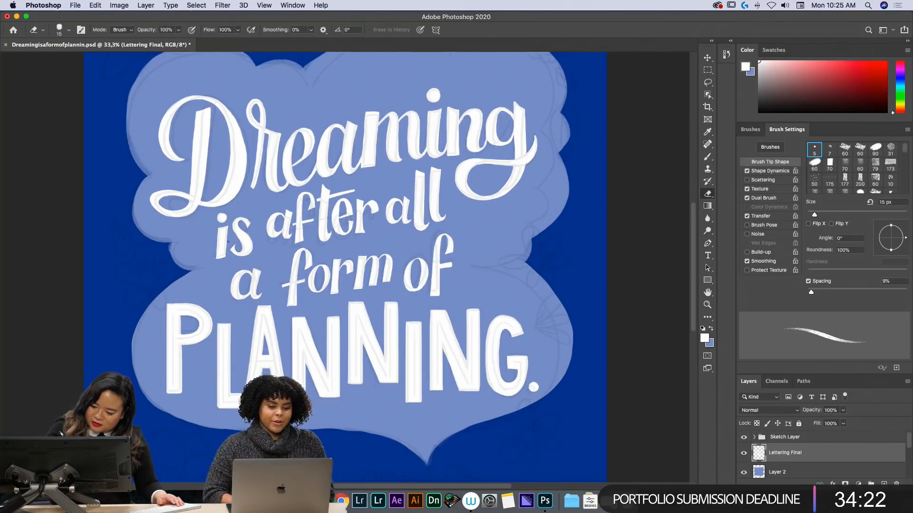
key("b")
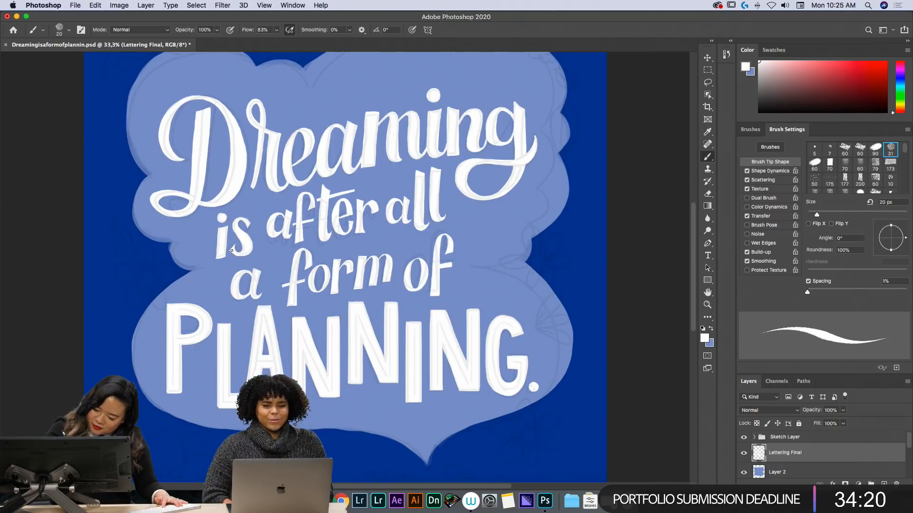
key("e")
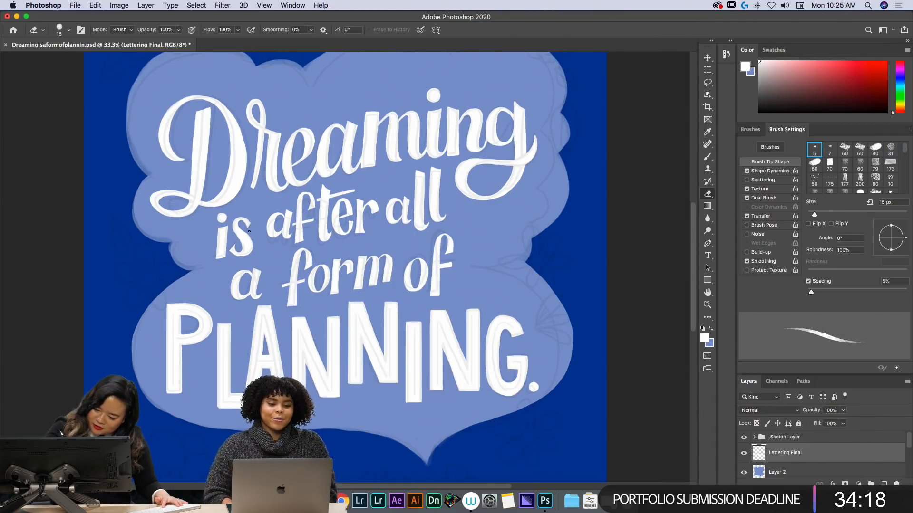
key("b")
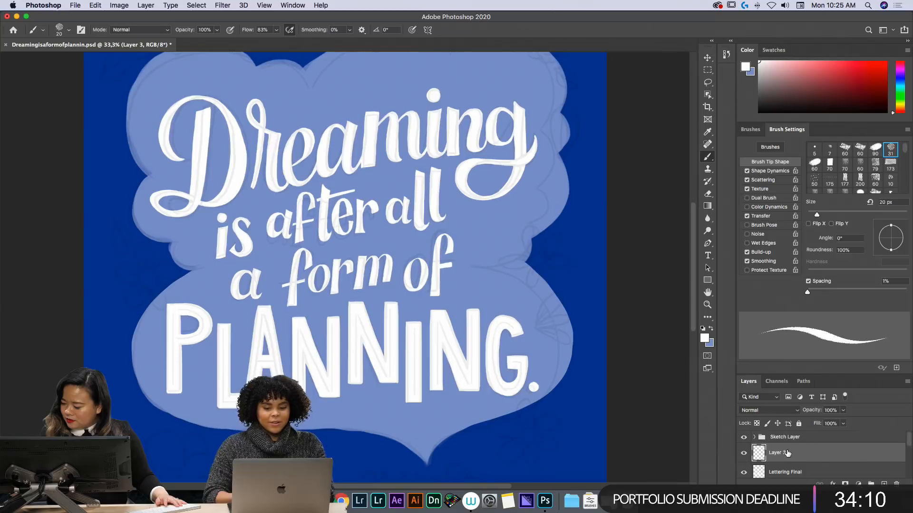
key("alt+shift+super+n")
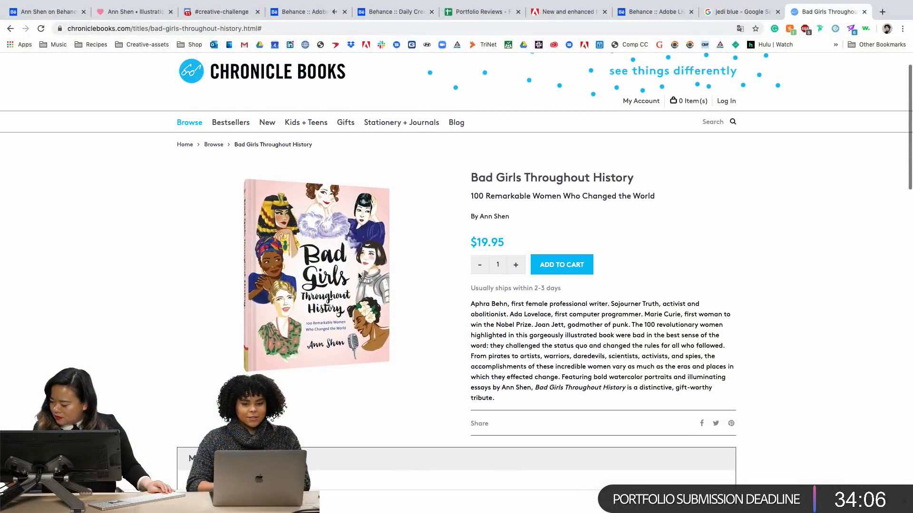
- Look over the 'Bad Girls Throughout History' product page on the Chronicle Books site
scroll(359, 276, "down", 3)
scroll(360, 276, "down", 2)
scroll(361, 275, "up", 2)
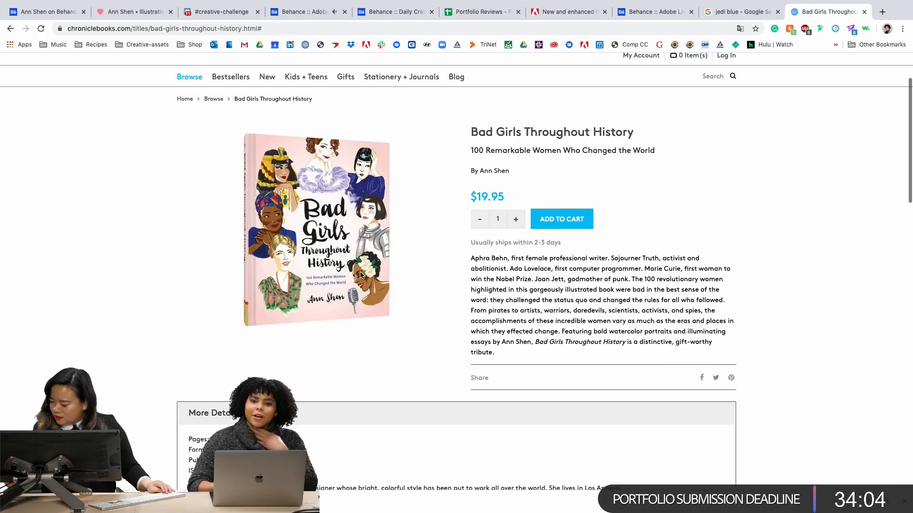
scroll(360, 275, "down", 3)
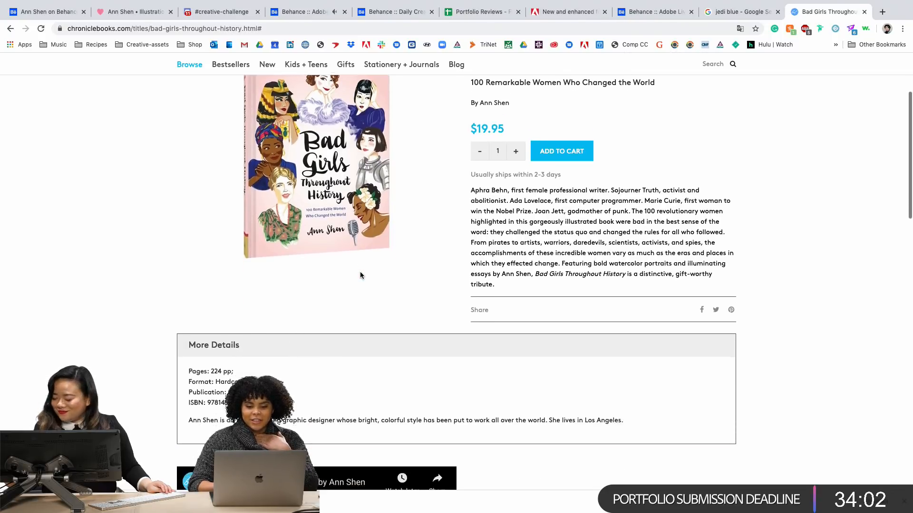
scroll(360, 274, "down", 6)
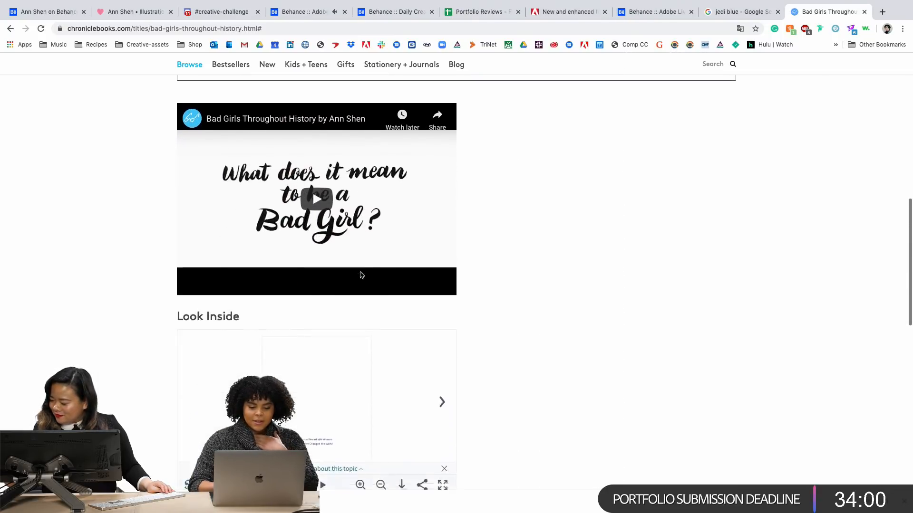
scroll(360, 275, "up", 10)
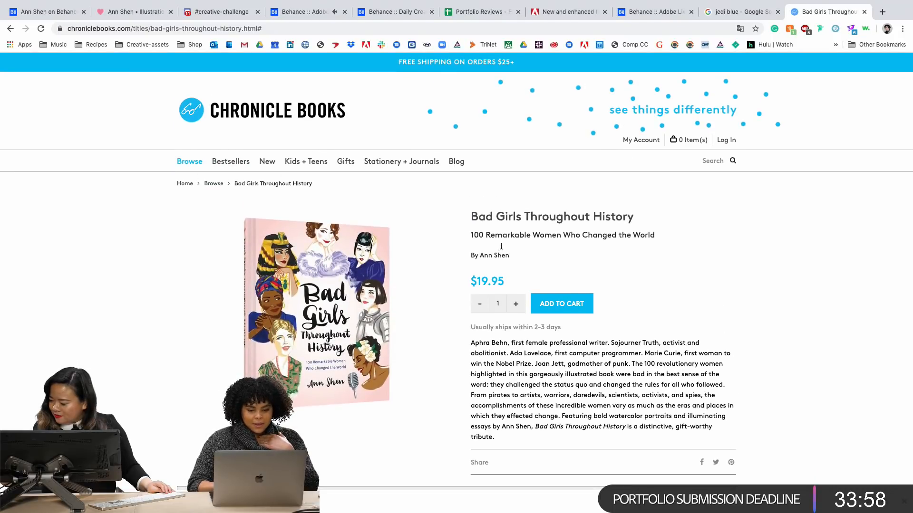
- Copy the author's byline from the book page and search the Chronicle Books store for it
right_click(488, 256)
left_click(476, 255)
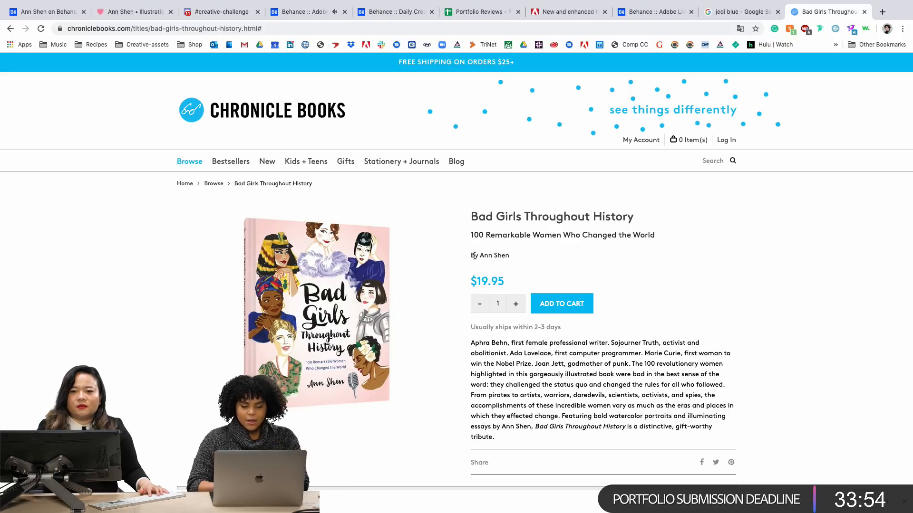
triple_click(481, 257)
key("super+c")
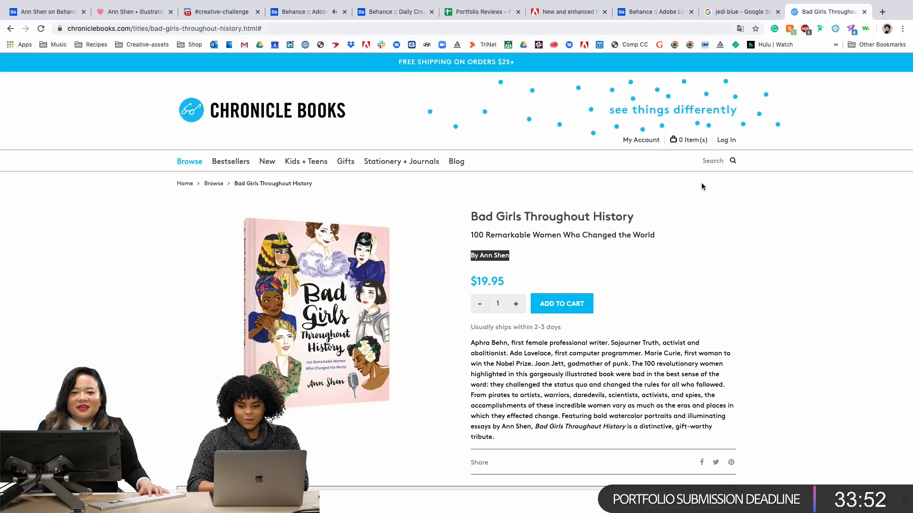
left_click(713, 161)
key("super+v")
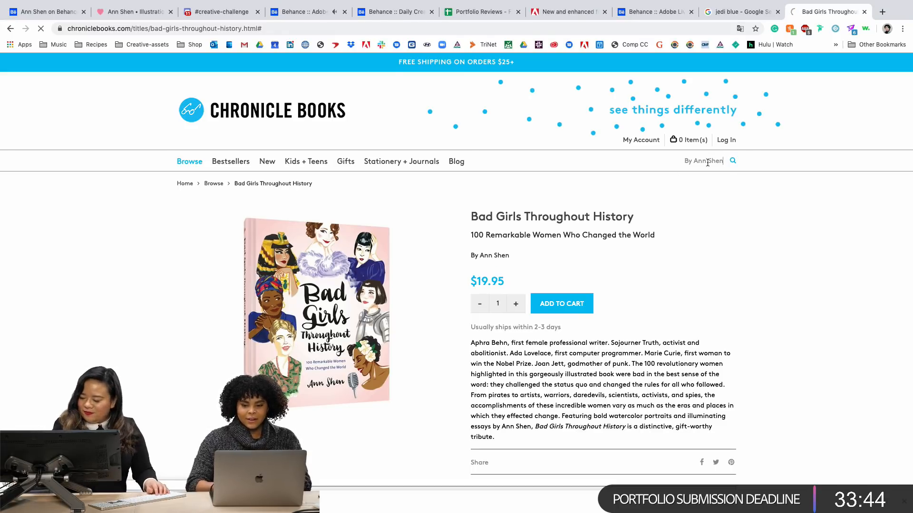
key("Return")
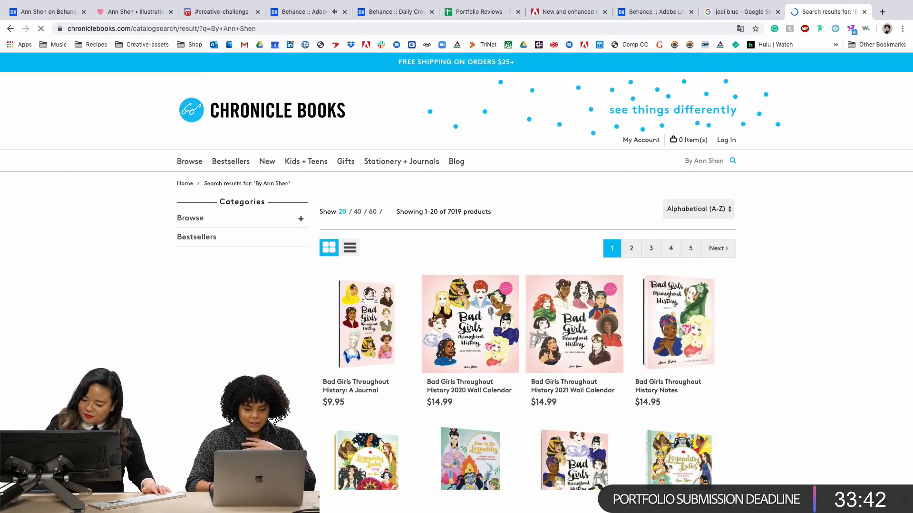
- Browse the author's titles in the search results and open the 'Legendary Ladies' book page
scroll(465, 214, "down", 5)
scroll(434, 319, "down", 1)
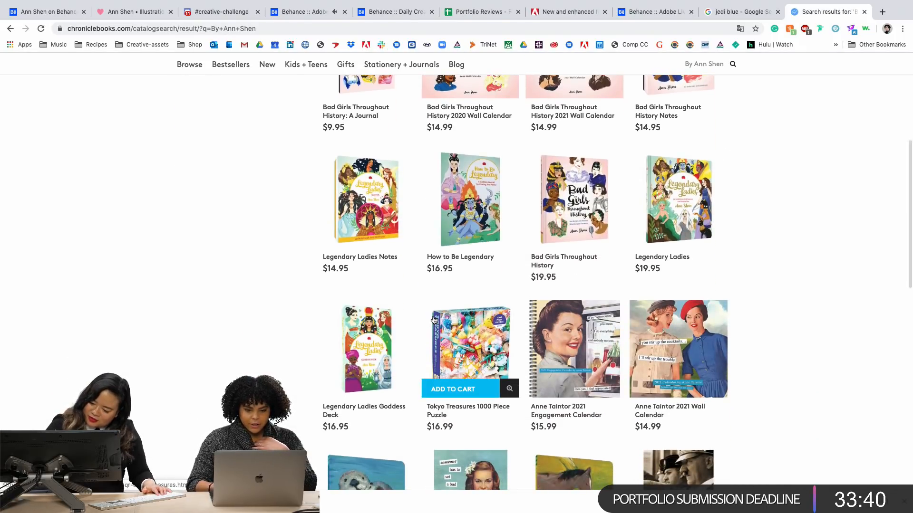
scroll(333, 237, "down", 1)
scroll(327, 226, "up", 3)
scroll(333, 266, "down", 1)
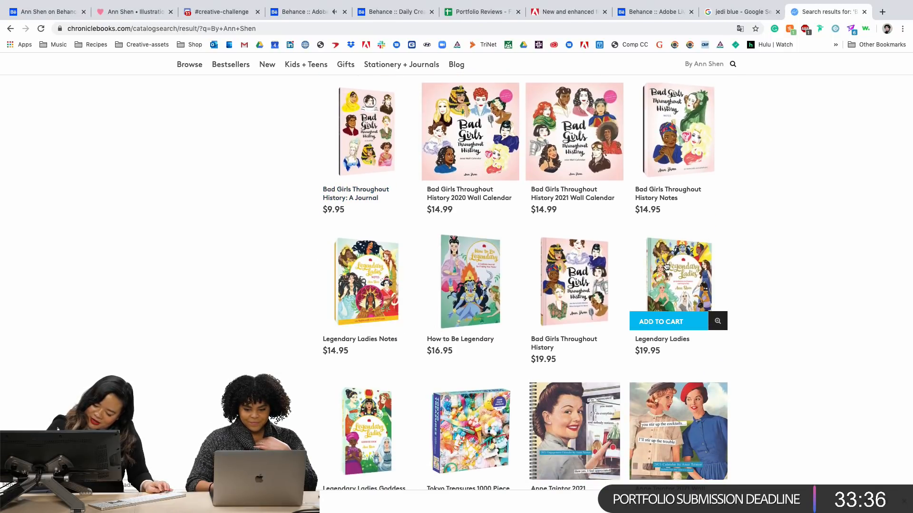
scroll(306, 376, "down", 2)
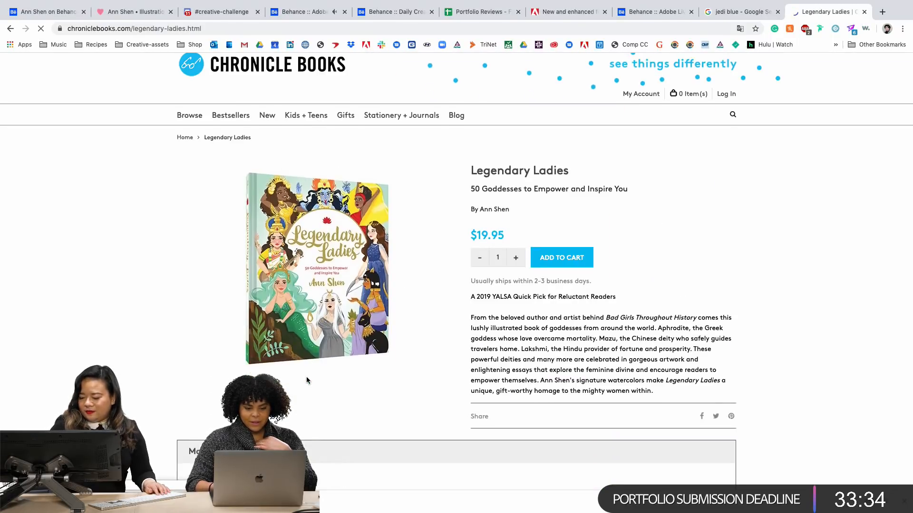
- Examine the cover, details and video section of the 'Legendary Ladies' product page
scroll(306, 377, "down", 3)
scroll(307, 376, "up", 3)
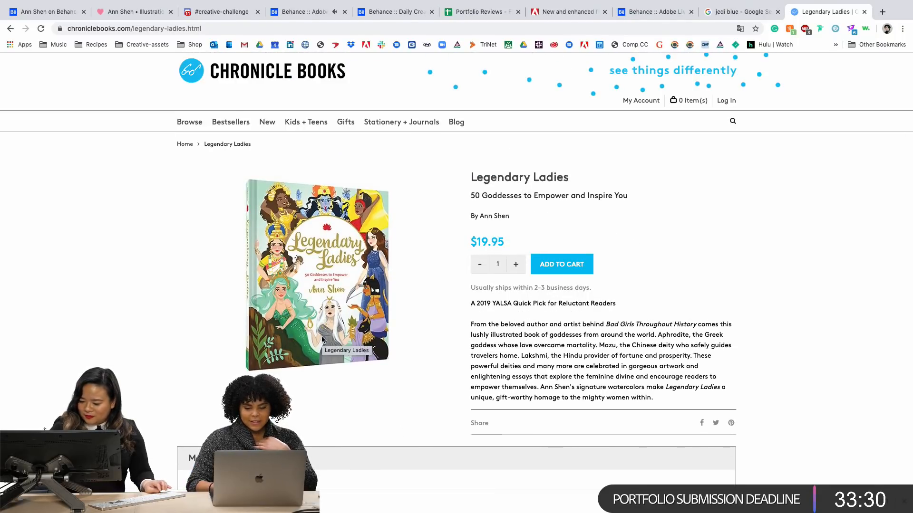
scroll(322, 339, "down", 1)
scroll(322, 340, "down", 6)
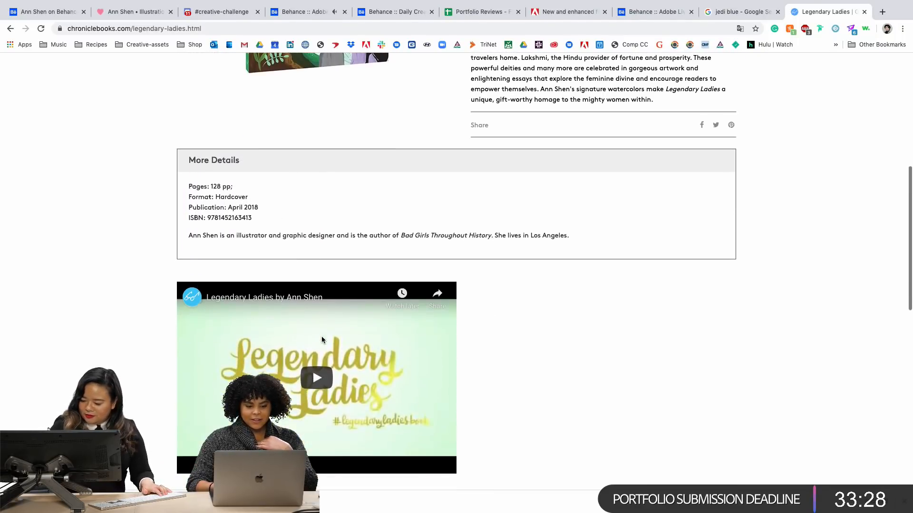
scroll(322, 340, "up", 1)
scroll(322, 339, "up", 6)
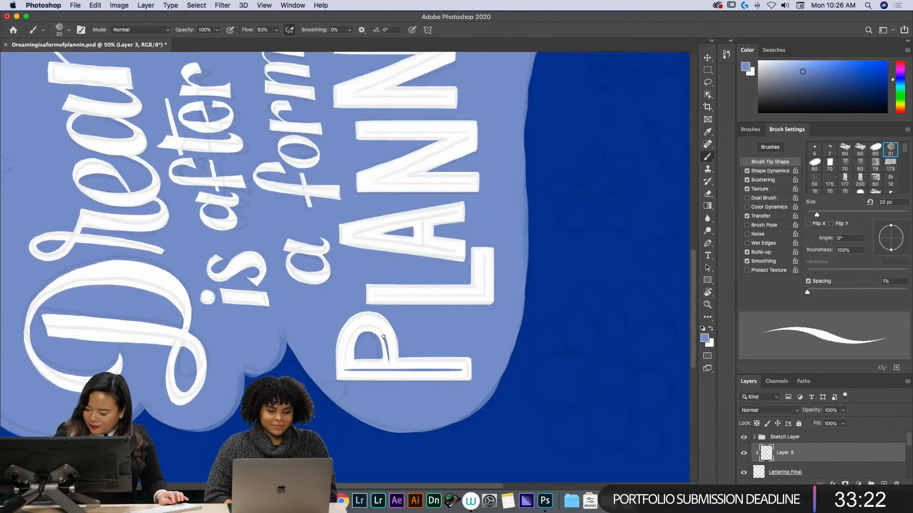
- Try to paint a thin blue inline around the bowl of the 'P' in 'PLANNING' on Layer 3
left_click_drag(354, 327, 349, 363)
key("super+z")
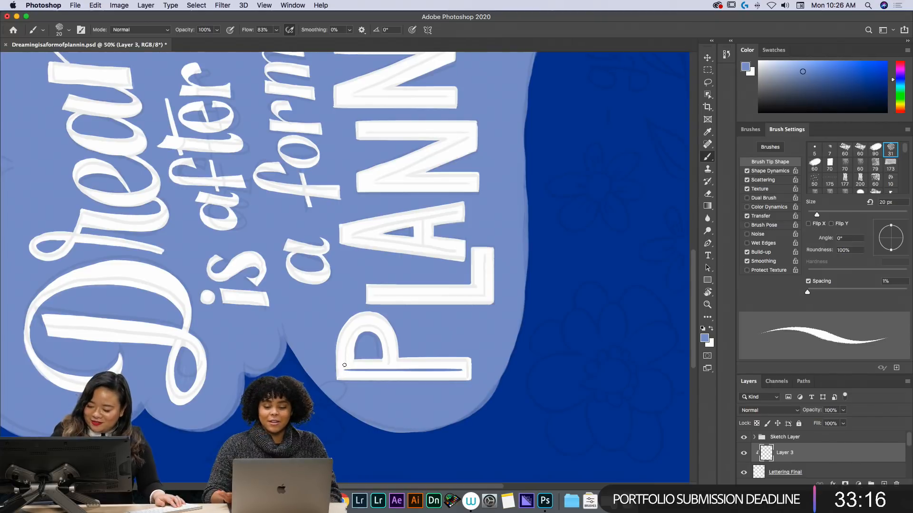
mouse_move(347, 340)
left_mouse_down()
mouse_move(379, 328)
mouse_move(390, 359)
left_mouse_up()
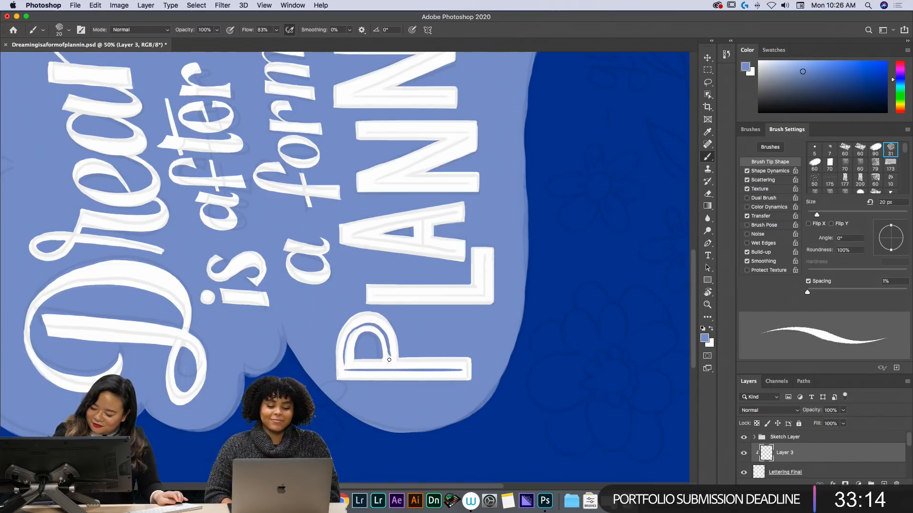
- Retry the blue inline on the bowl of the 'P' at 100% zoom and undo the strokes
key("z")
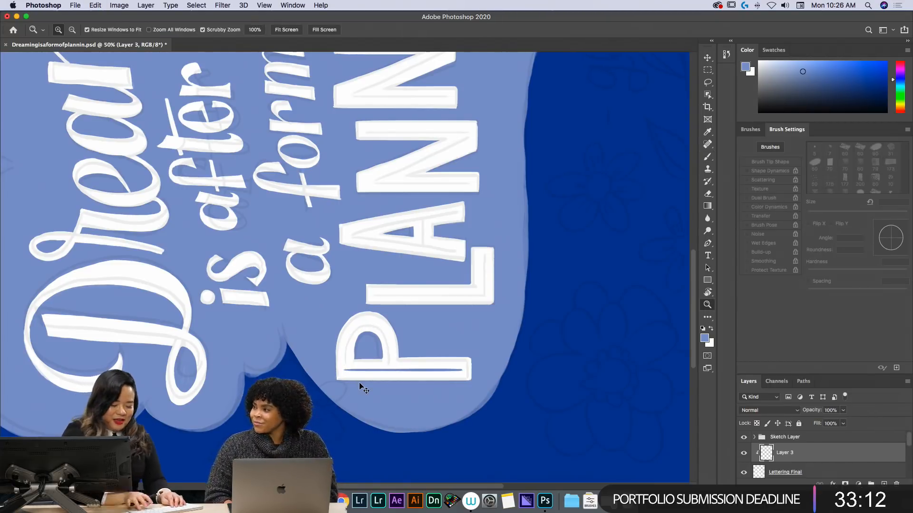
key("super+equal")
key("super+equal")
key("b")
left_click_drag(499, 346, 501, 305)
key("super+z")
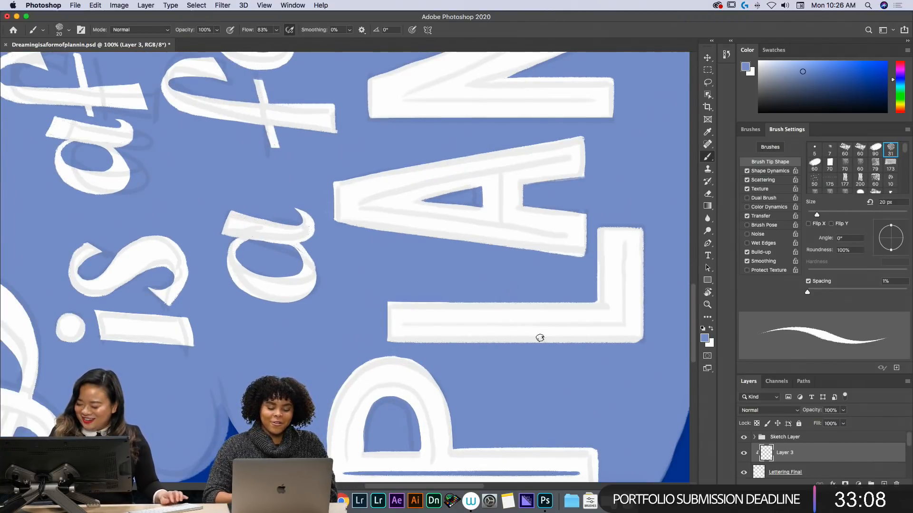
key("h")
left_click_drag(485, 349, 469, 281)
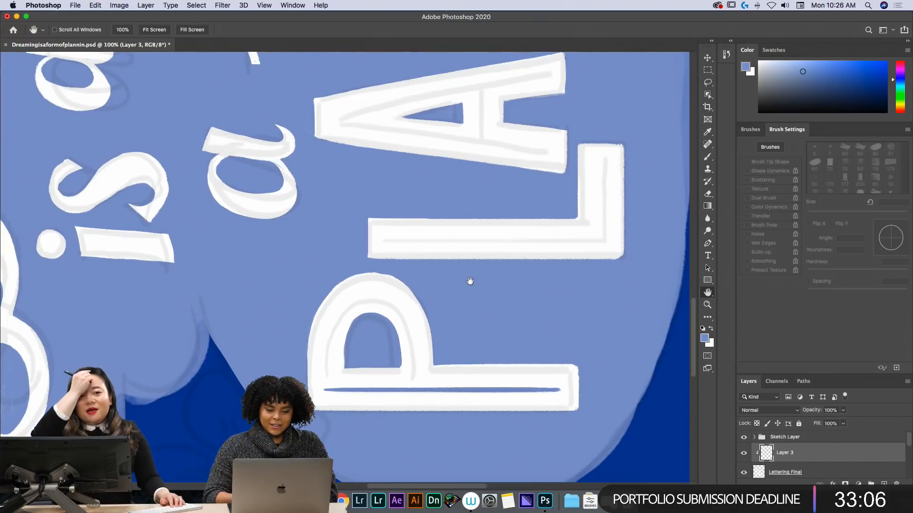
key("b")
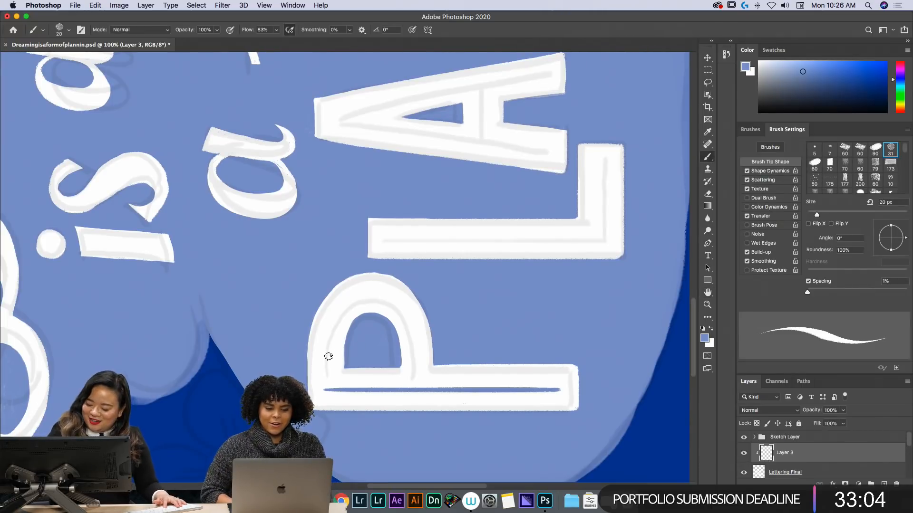
mouse_move(324, 358)
left_mouse_down()
mouse_move(329, 329)
mouse_move(362, 297)
mouse_move(396, 301)
mouse_move(412, 338)
left_mouse_up()
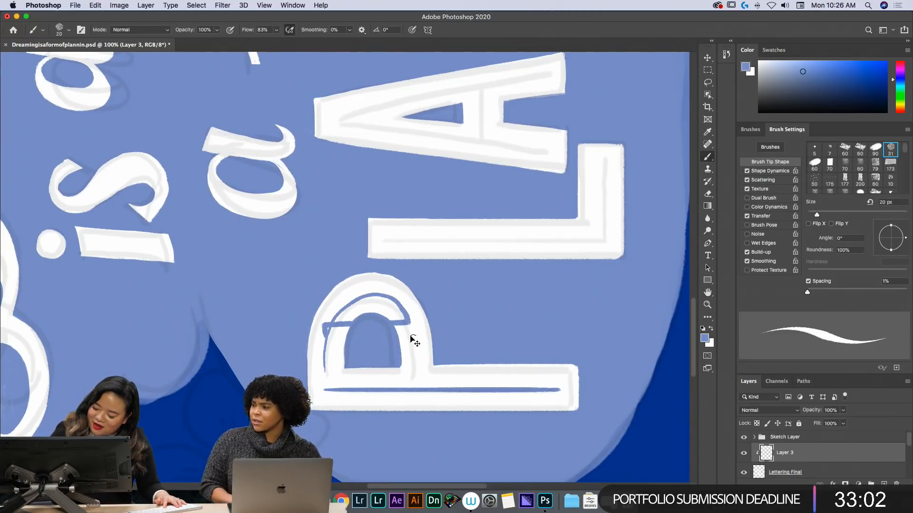
key("super+z")
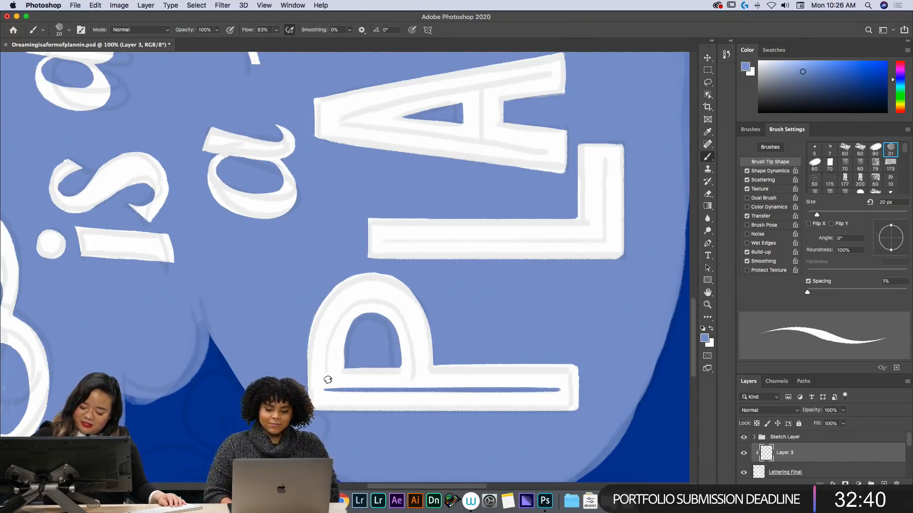
- Try to paint the blue inline where the bowl of the 'P' meets its stem, with the canvas rotated to 150°
key("r")
left_click_drag(499, 228, 314, 216)
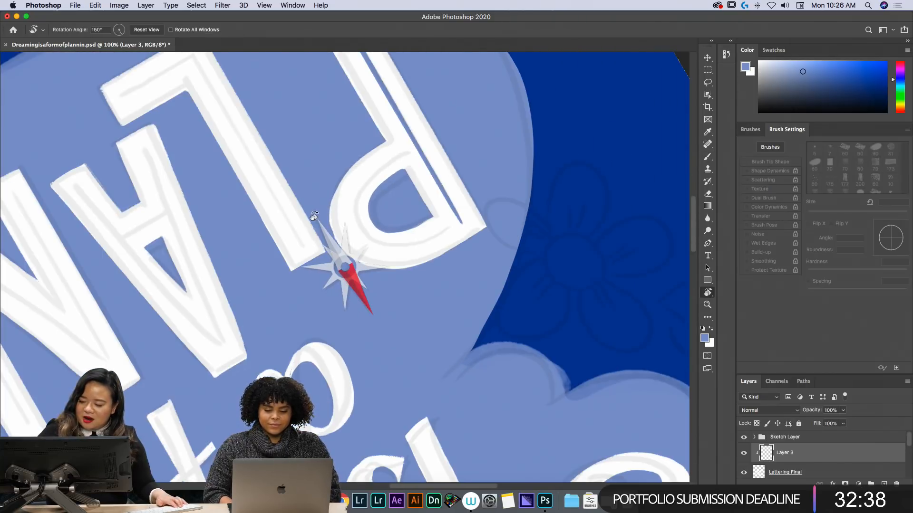
key("b")
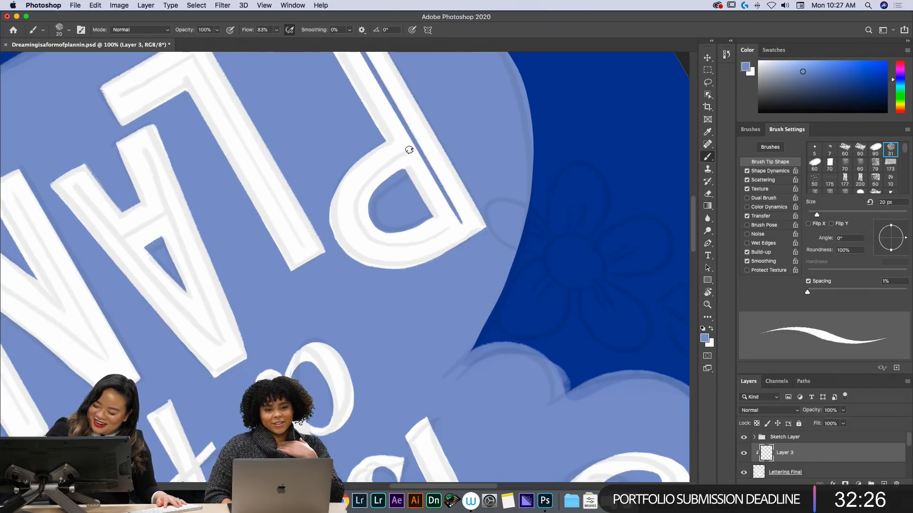
mouse_move(405, 151)
left_mouse_down()
mouse_move(358, 185)
mouse_move(398, 244)
mouse_move(361, 247)
mouse_move(363, 178)
mouse_move(395, 158)
left_mouse_up()
key("super+z")
key("super+z")
- Paint a thin blue inline around the curve of the 'P' bowl on Layer 3, with the canvas rotated to follow the stroke
key("r")
mouse_move(491, 170)
left_mouse_down()
mouse_move(469, 247)
mouse_move(397, 328)
mouse_move(474, 220)
mouse_move(465, 198)
left_mouse_up()
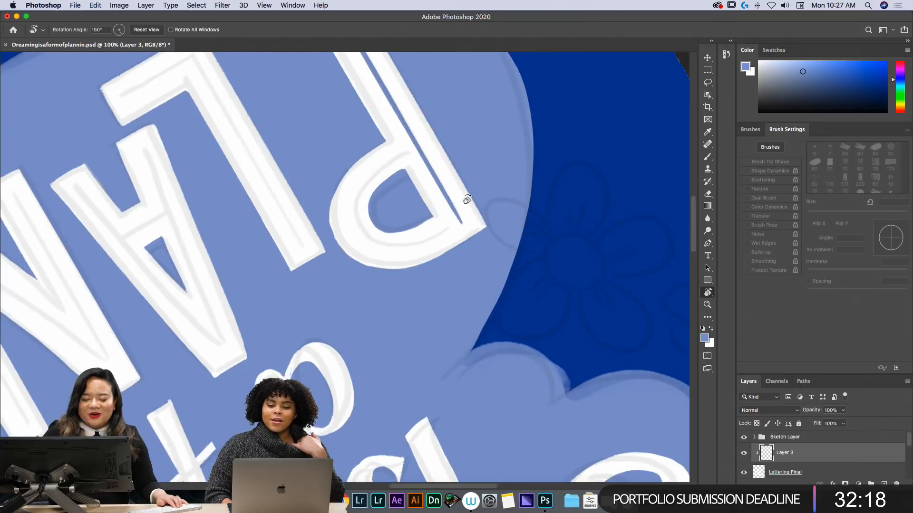
key("b")
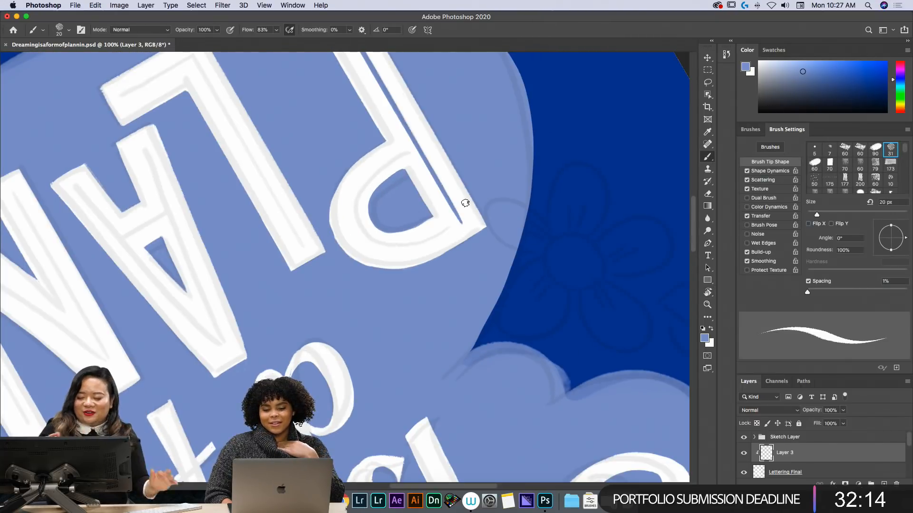
mouse_move(504, 189)
left_mouse_down()
mouse_move(483, 180)
mouse_move(464, 147)
left_mouse_up()
mouse_move(377, 139)
left_mouse_down()
mouse_move(359, 153)
mouse_move(339, 215)
mouse_move(399, 232)
mouse_move(436, 189)
mouse_move(425, 211)
mouse_move(373, 236)
mouse_move(351, 232)
mouse_move(369, 143)
mouse_move(340, 172)
mouse_move(360, 238)
mouse_move(419, 216)
mouse_move(449, 182)
mouse_move(440, 193)
left_mouse_up()
key("super+z")
key("super+z")
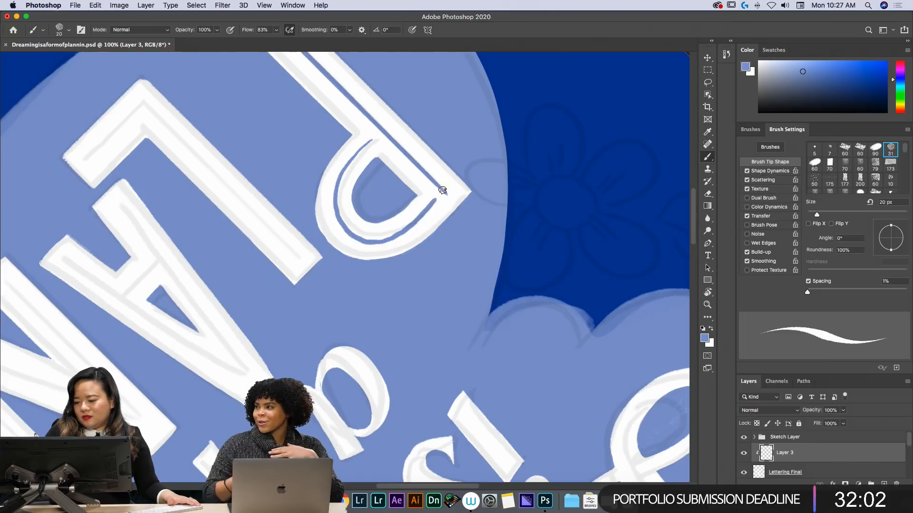
- Join the ends of the bowl's blue inline to the stem of the 'P' and clean up the corner
key("a")
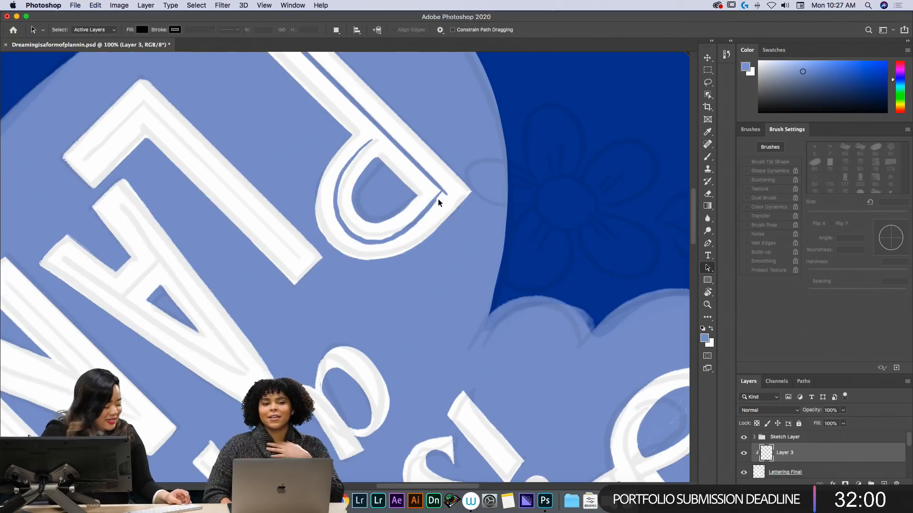
key("b")
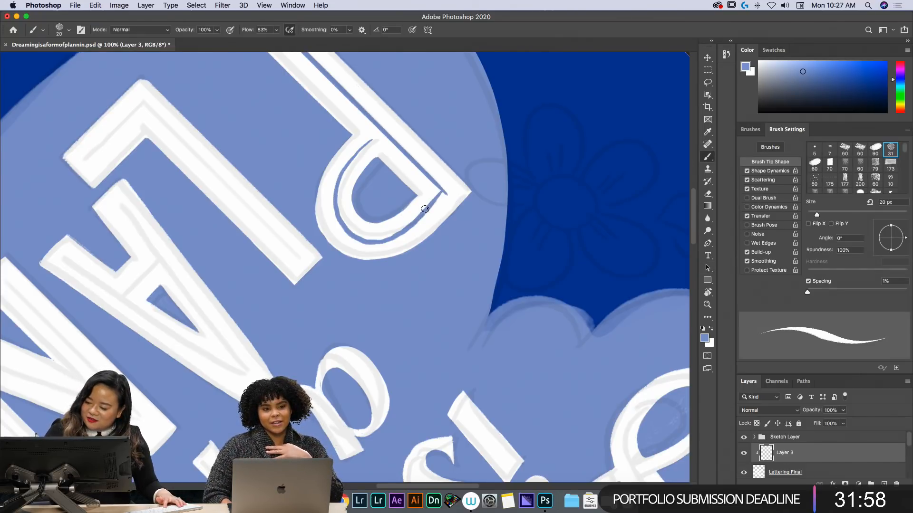
key("e")
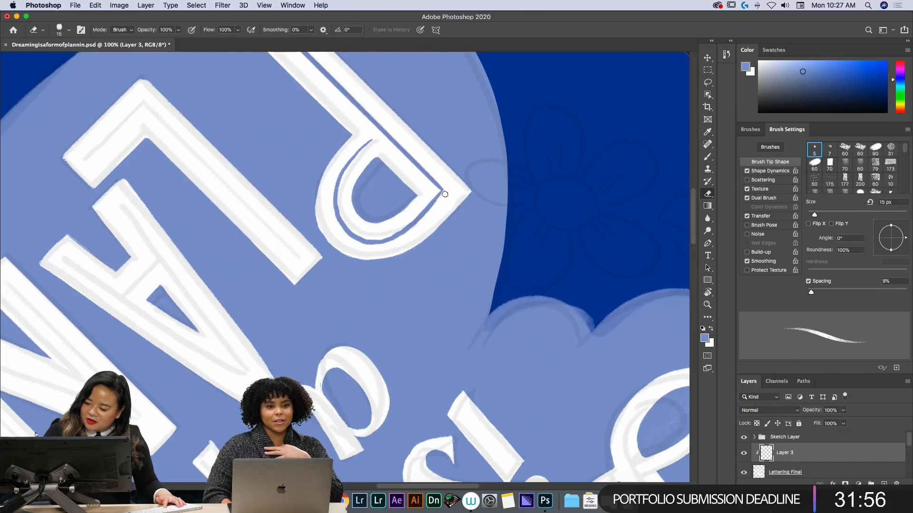
key("b")
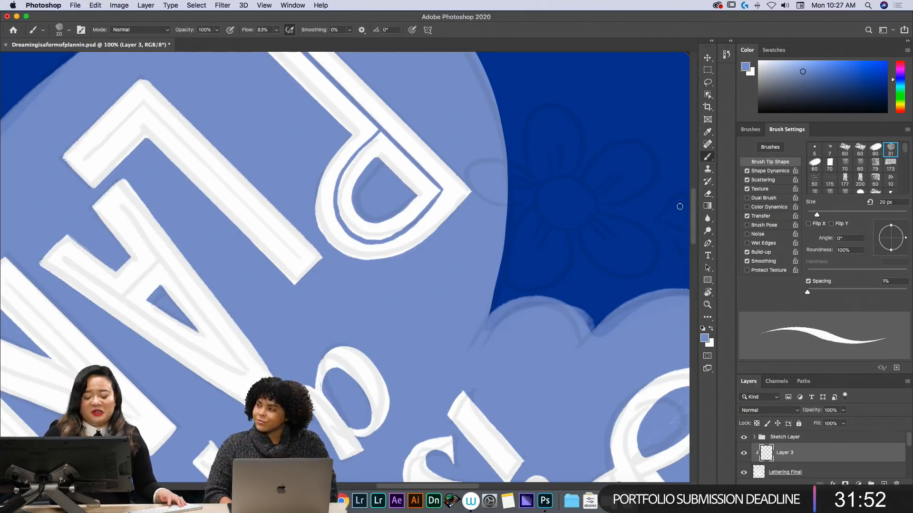
- Return the canvas to its upright orientation and paint a blue inline down the stem and along the foot of the 'L'
key("Escape")
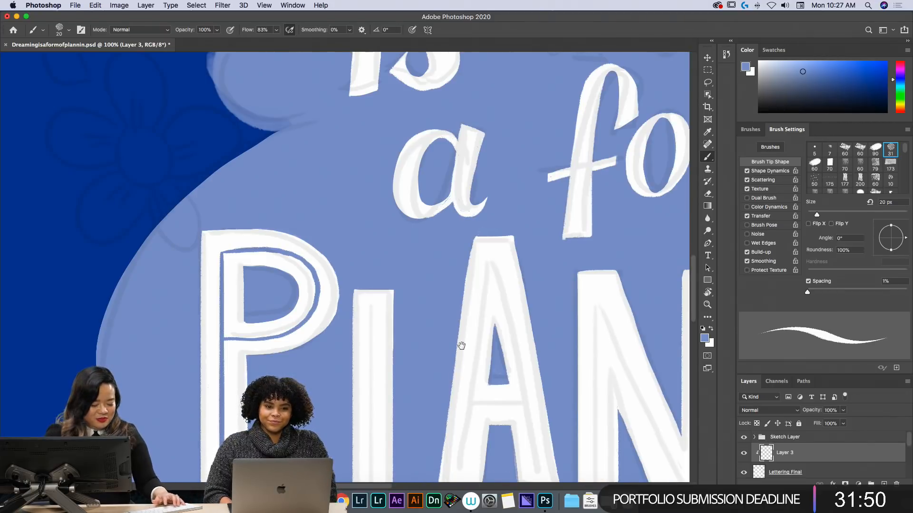
scroll(460, 343, "down", 10)
mouse_move(362, 121)
left_mouse_down()
mouse_move(369, 344)
mouse_move(443, 348)
left_mouse_up()
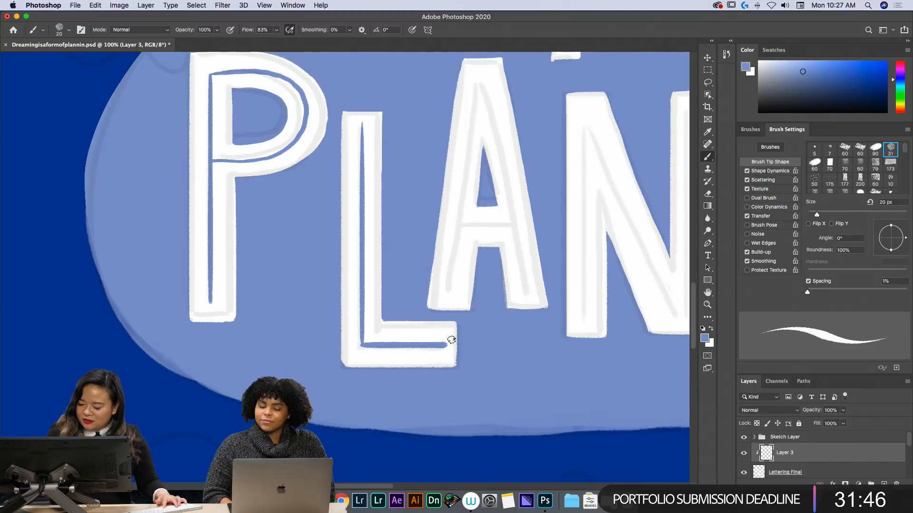
- Paint blue inlines along both legs and the crossbar of the 'A' and inspect the joints up close
left_click_drag(481, 75, 445, 292)
left_click_drag(483, 75, 525, 290)
left_click_drag(458, 225, 510, 225)
key("super+z")
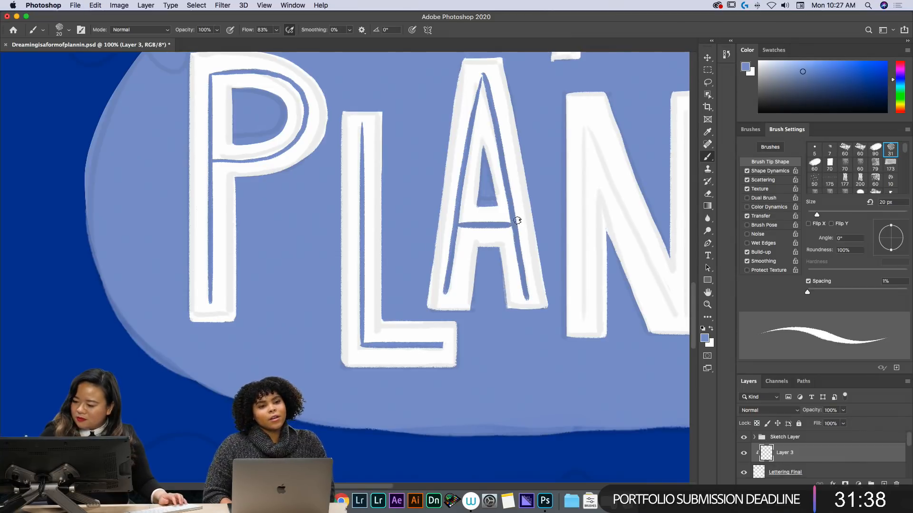
key("z")
left_click(517, 220)
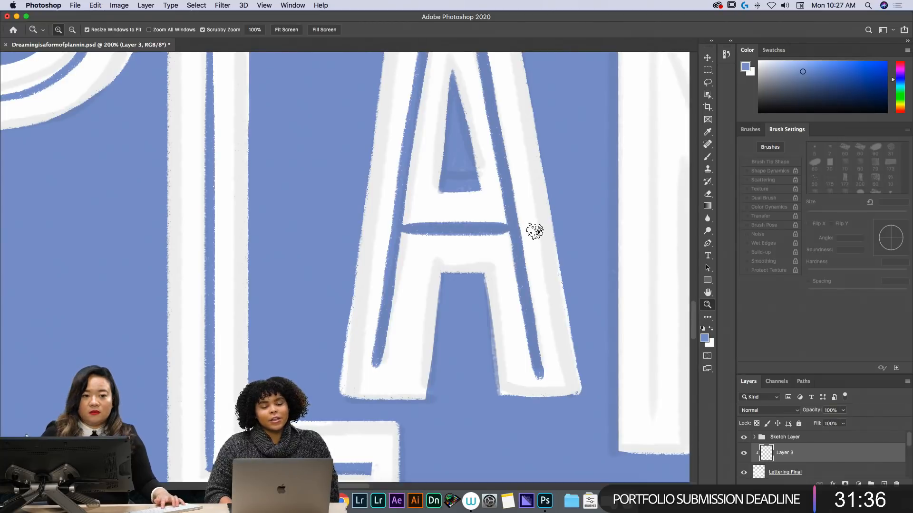
key("b")
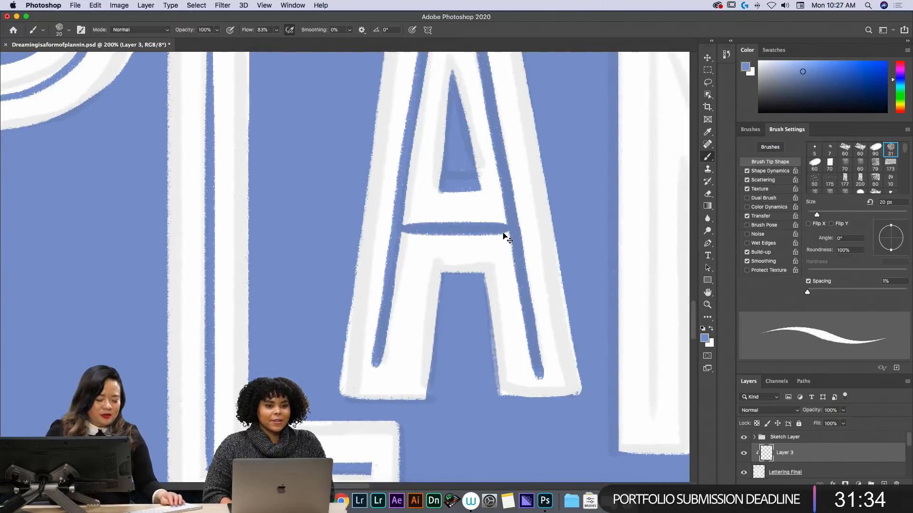
key("super+minus")
key("super+minus")
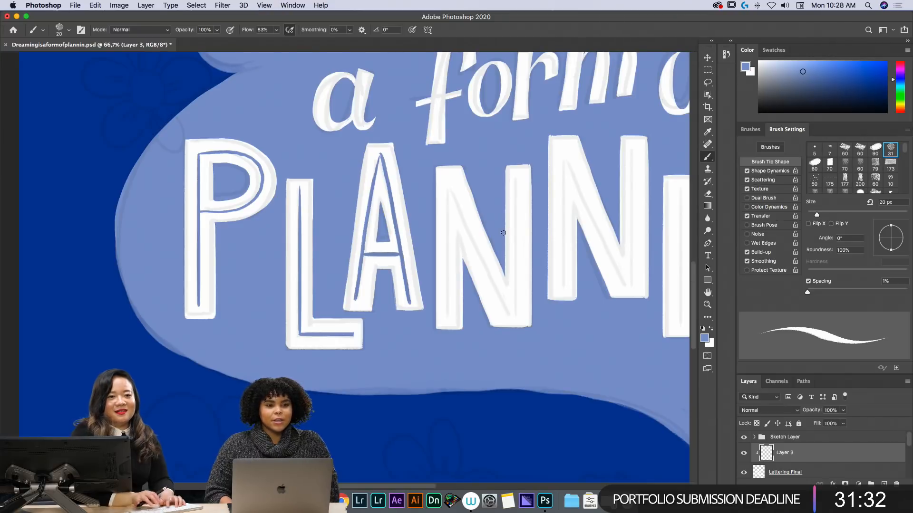
- Paint vertical blue inlines in both stems of the first and second 'N' in 'PLANNING'
key("space")
left_click_drag(542, 215, 448, 245)
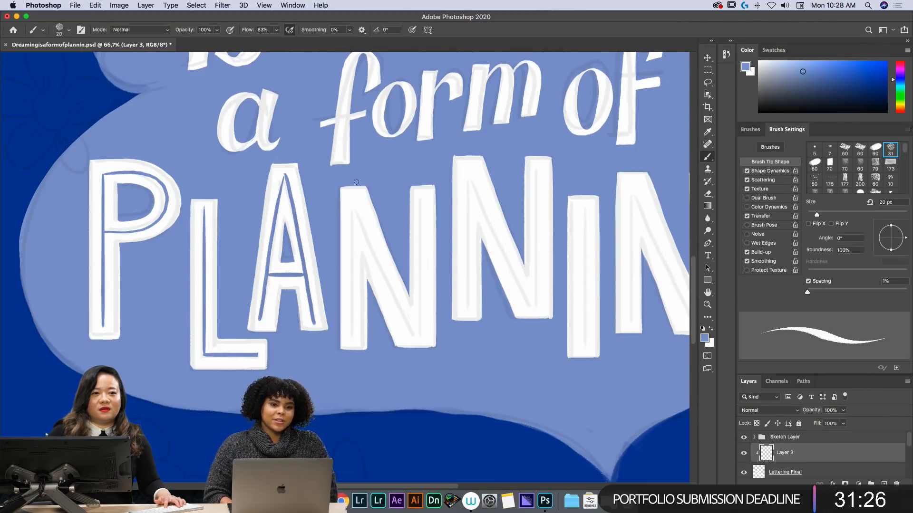
left_click_drag(354, 203, 351, 319)
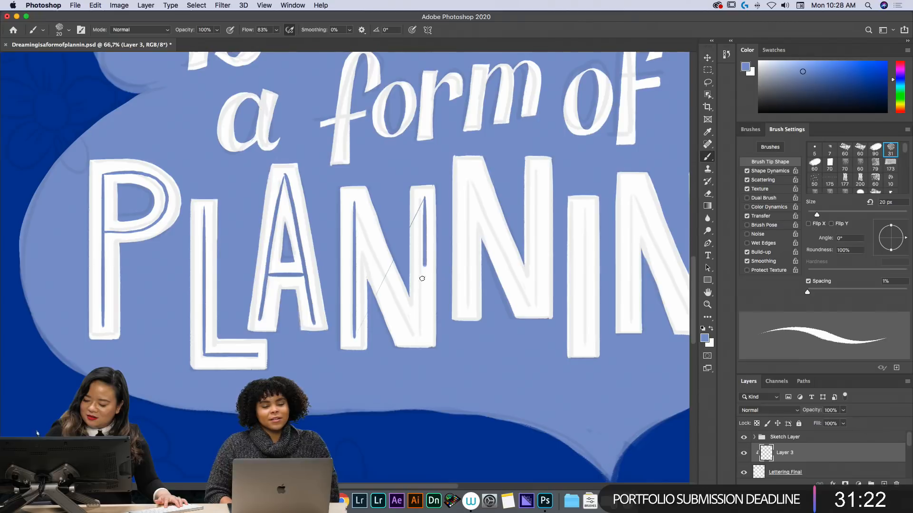
left_click_drag(425, 197, 420, 328)
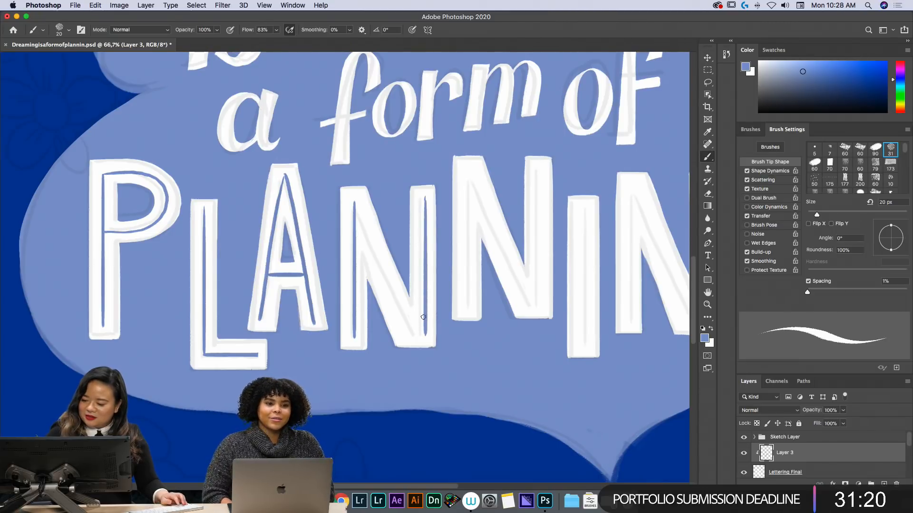
left_click_drag(468, 171, 470, 305)
left_click_drag(538, 170, 539, 305)
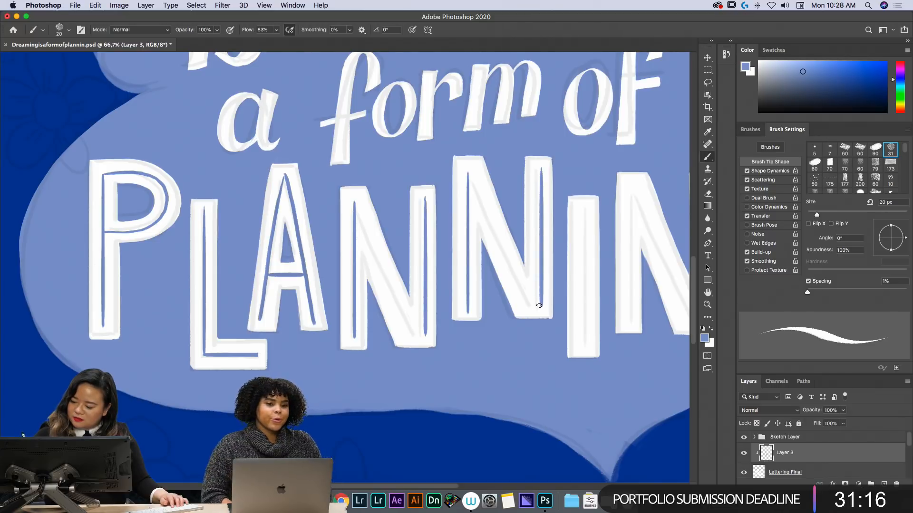
- Paint a vertical blue inline in the 'I' and in the left stem of the last 'N', redoing the stem stroke until it sits well
left_click_drag(582, 210, 579, 337)
left_click_drag(631, 187, 630, 289)
key("super+z")
left_click_drag(631, 188, 628, 306)
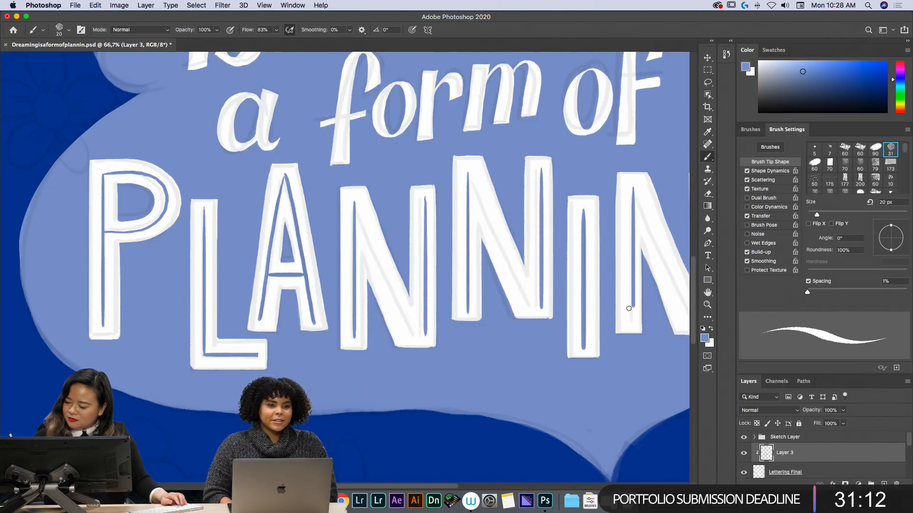
key("super+z")
left_click_drag(628, 186, 624, 319)
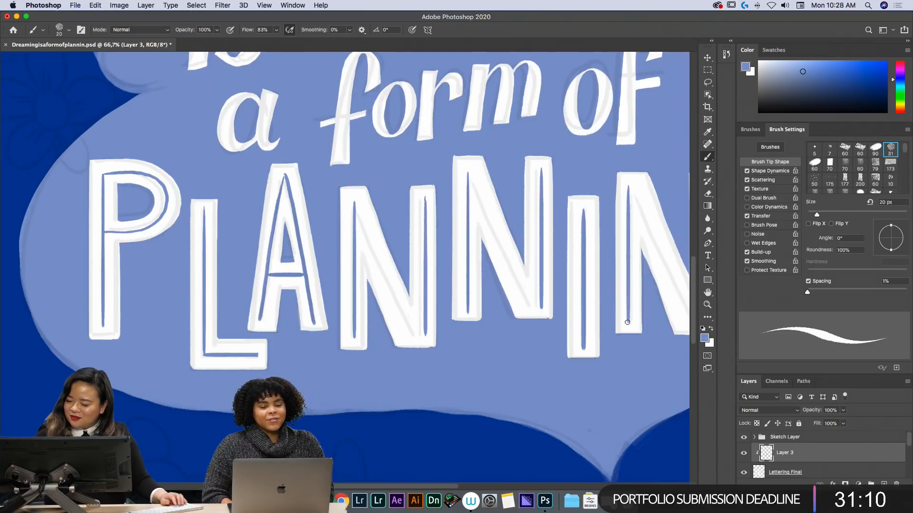
- Paint the blue inline along the diagonal of the first 'N', replacing the first attempt
left_click_drag(360, 218, 418, 338)
key("super+z")
left_click_drag(355, 198, 419, 337)
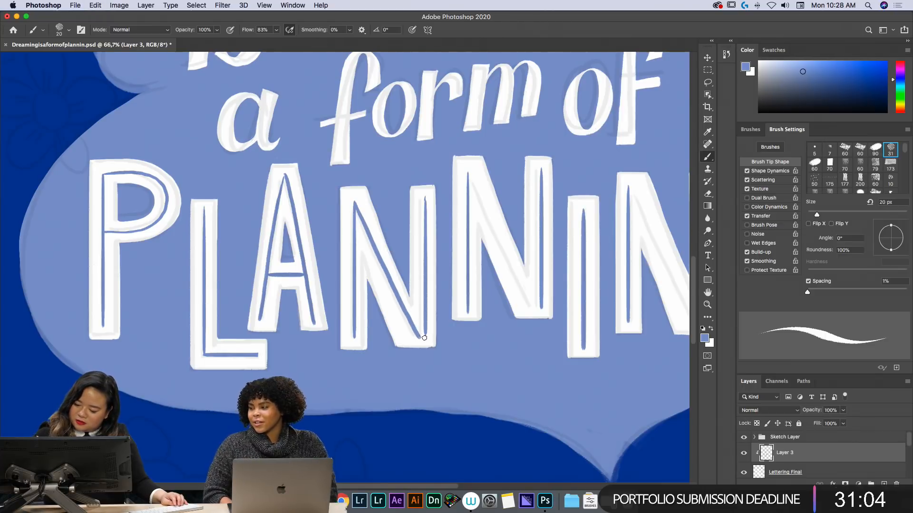
- Erase and repaint the right-stem inline of the first 'N' so it meets the diagonal, and touch up the diagonal line
key("e")
left_click_drag(425, 211, 427, 332)
left_click_drag(424, 296, 424, 262)
key("b")
left_click_drag(423, 194, 420, 337)
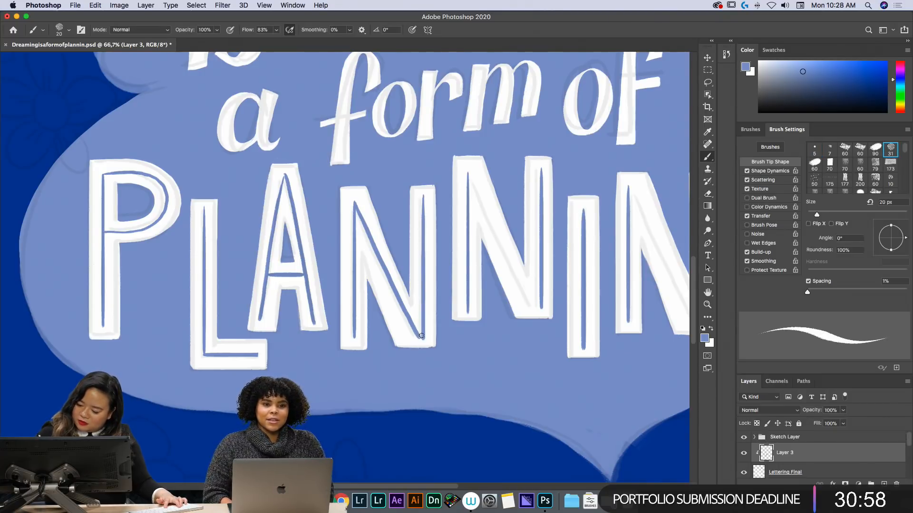
left_click_drag(367, 232, 414, 330)
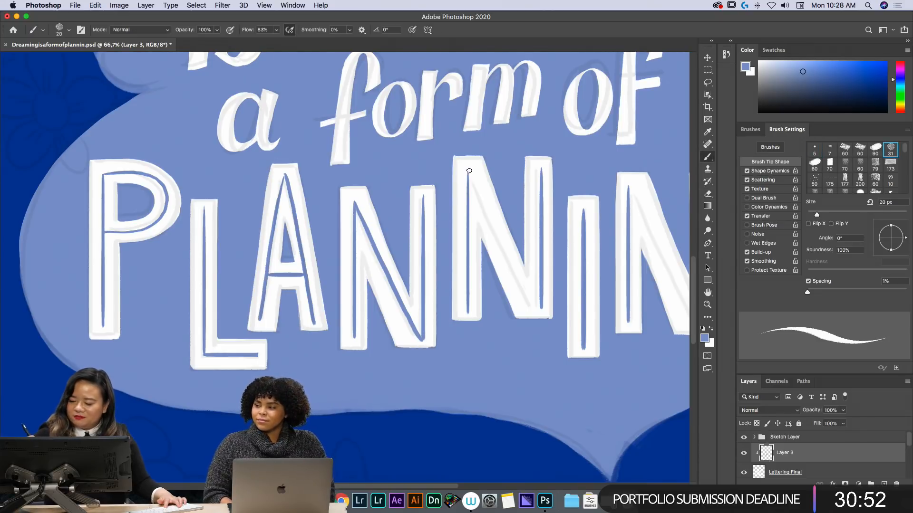
- Paint the blue inline along the diagonal of the second 'N', replacing the first attempt
left_click_drag(467, 173, 512, 253)
key("super+z")
left_click_drag(468, 173, 535, 308)
- Trim the right-stem inline of the second 'N' with the Eraser and repaint it to join the diagonal
key("e")
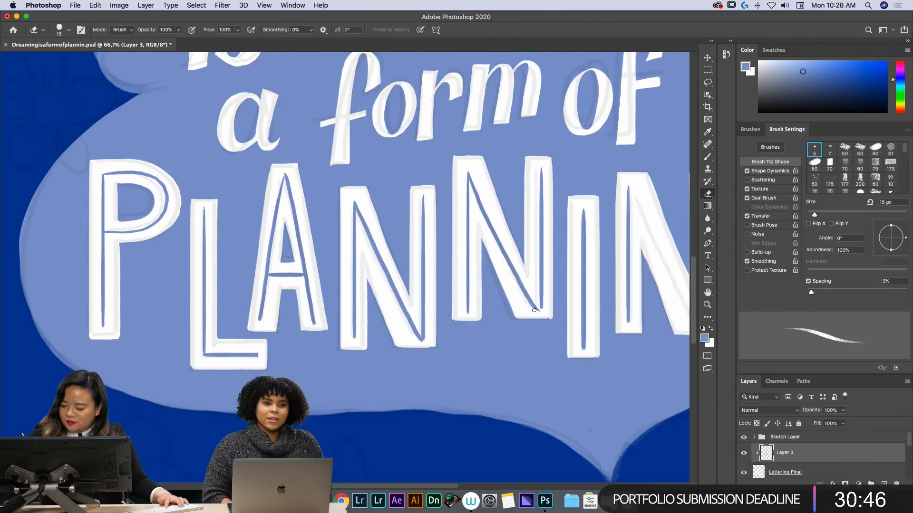
left_click_drag(543, 307, 541, 283)
left_click_drag(541, 167, 540, 281)
key("b")
left_click_drag(540, 311, 545, 161)
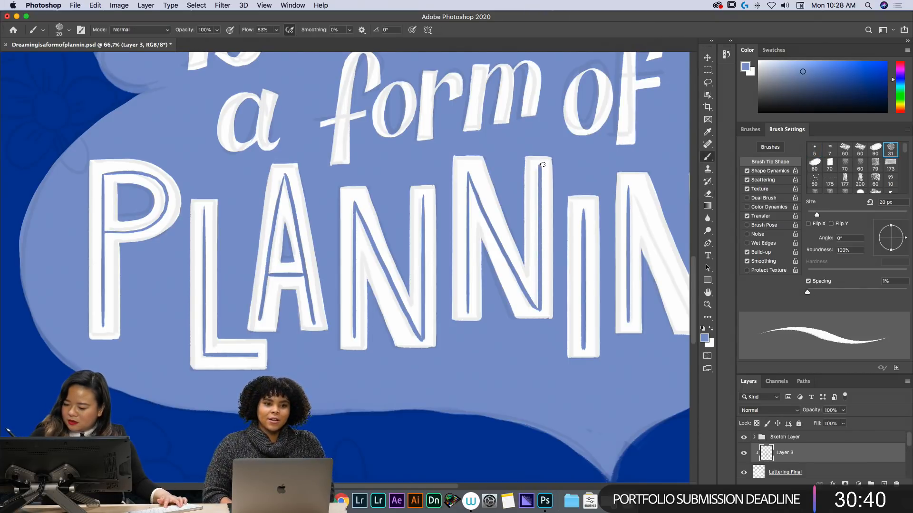
- Go over the blue inlines in the second 'N' left stem, the 'L' stem and the 'P' stem to even them out
left_click_drag(467, 175, 468, 295)
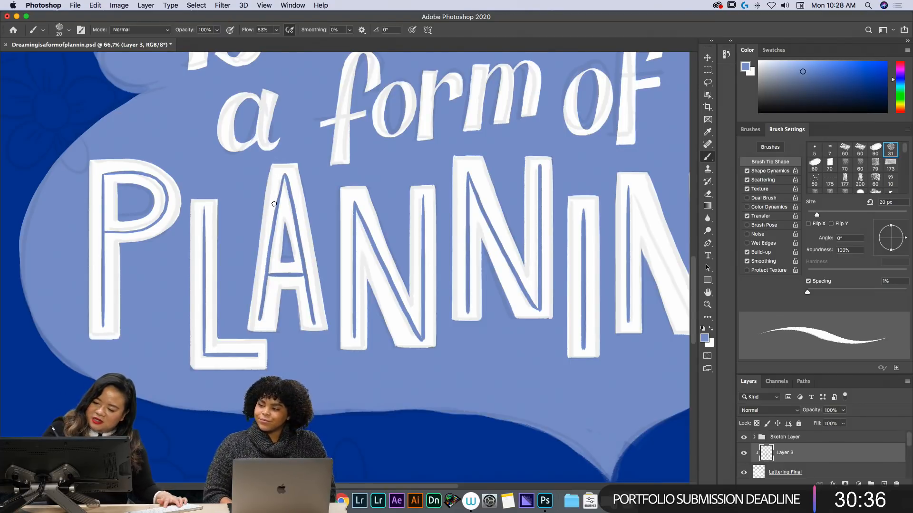
left_click_drag(206, 204, 204, 354)
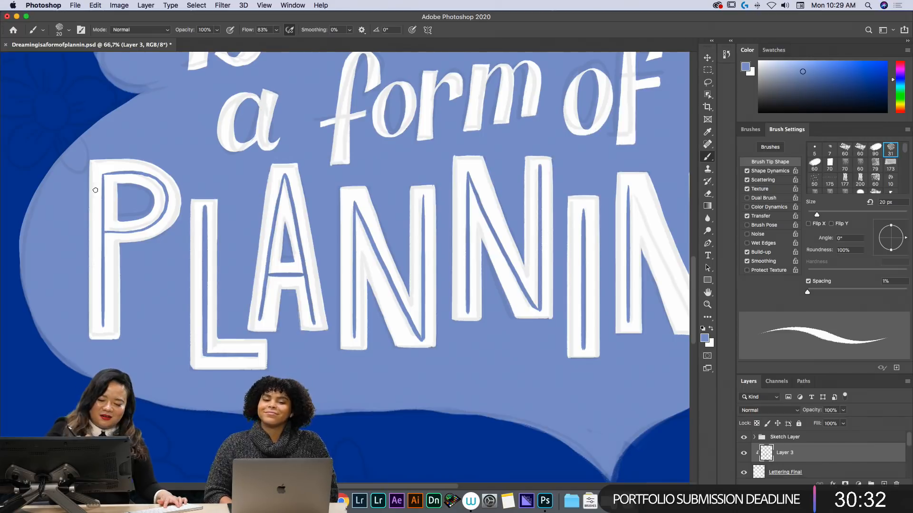
left_click_drag(102, 172, 101, 326)
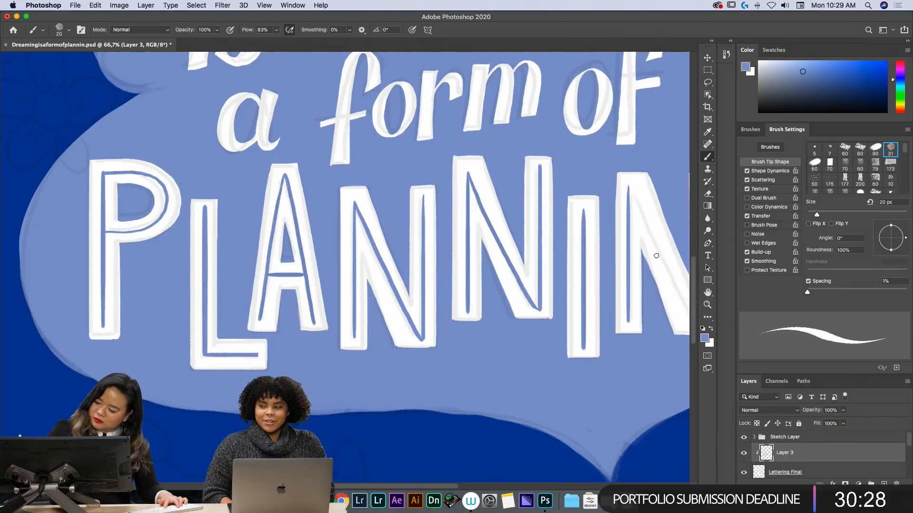
- Refine the right-stem inline of the second 'N' and its lower joint by alternately erasing its edge and repainting the line in blue
key("h")
left_click_drag(638, 350, 490, 344)
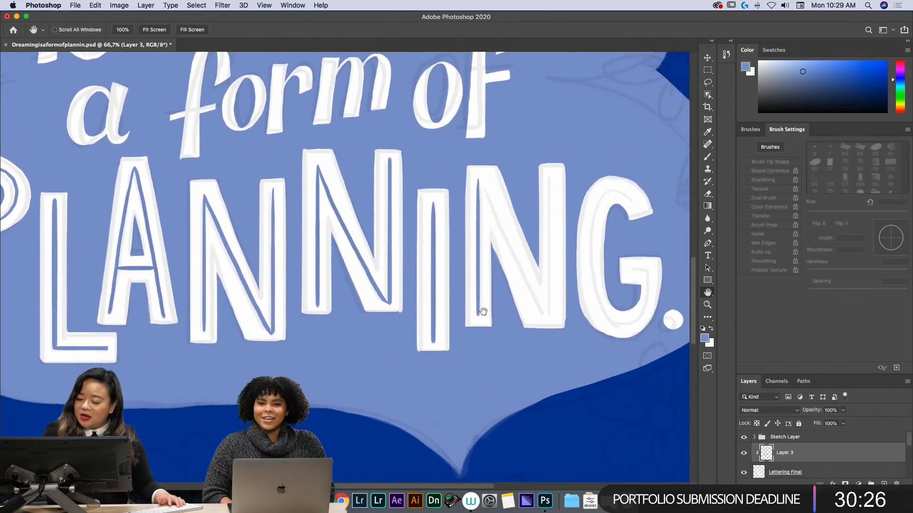
key("b")
left_click_drag(386, 303, 379, 291)
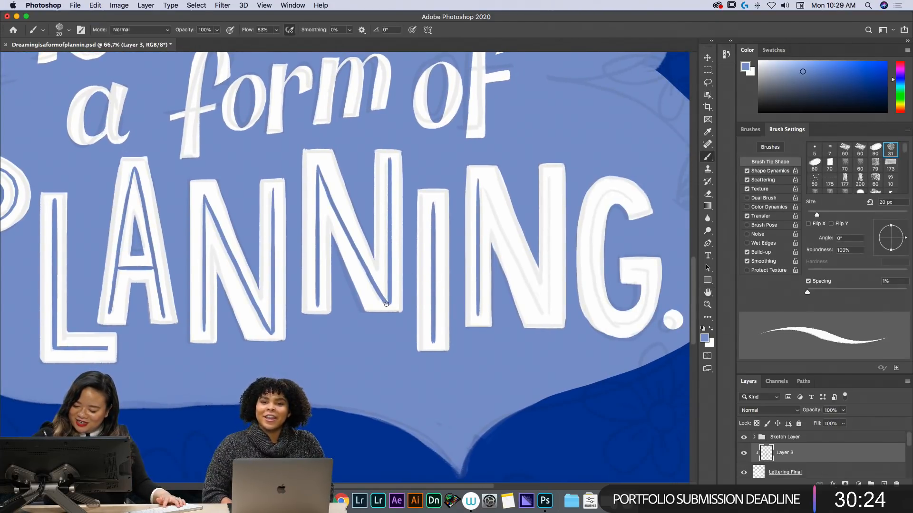
key("e")
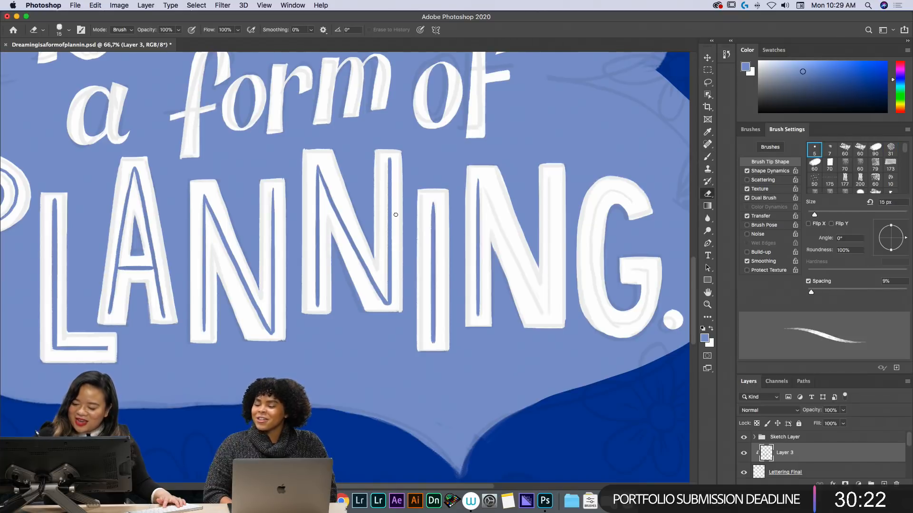
left_click_drag(392, 158, 392, 304)
key("b")
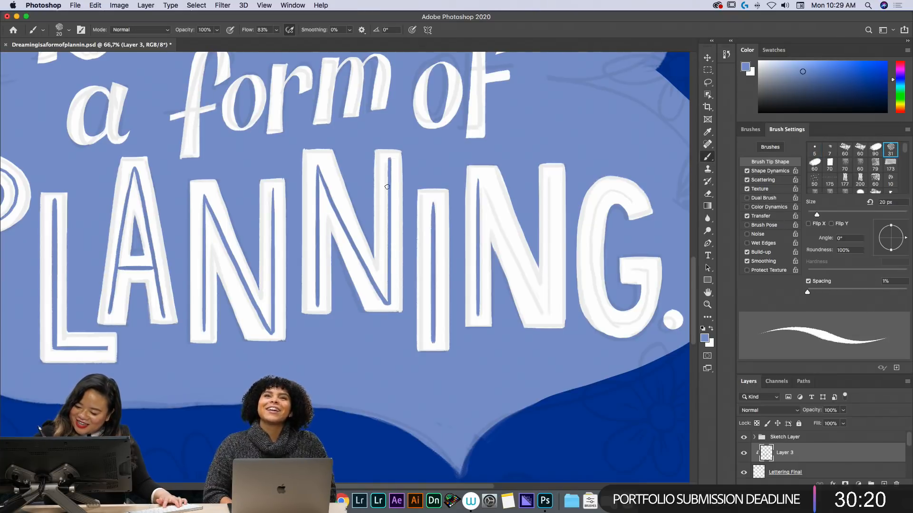
left_click_drag(390, 158, 388, 301)
key("e")
left_click_drag(391, 159, 390, 310)
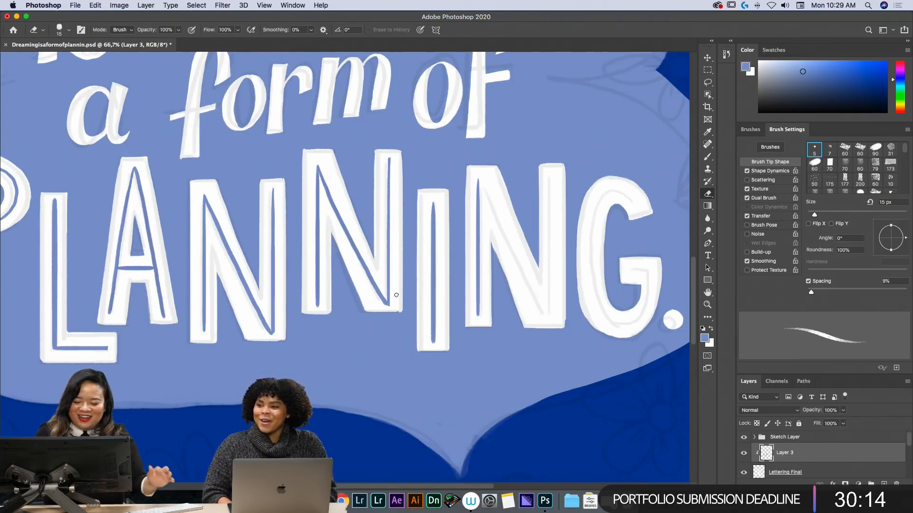
key("b")
left_click_drag(388, 156, 388, 297)
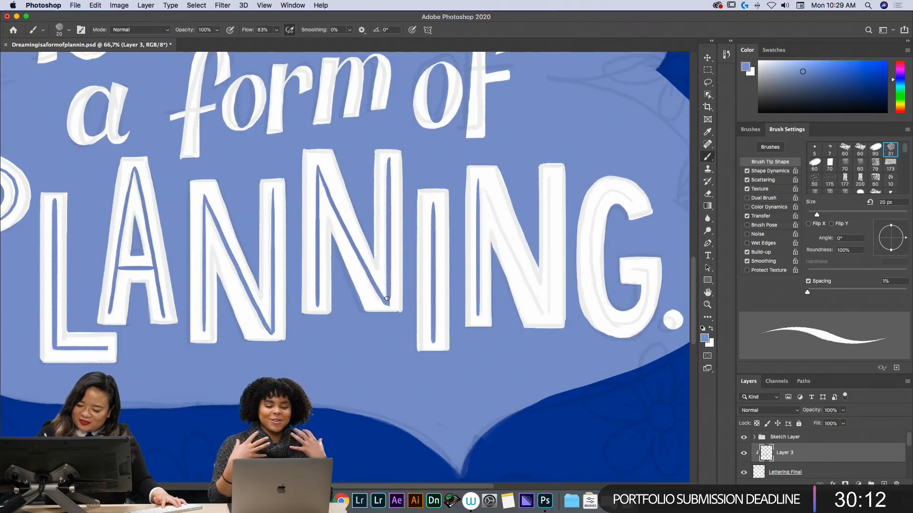
- Paint thin blue inlines along both stems and the diagonal of the third 'N' in 'PLANNING'
key("e")
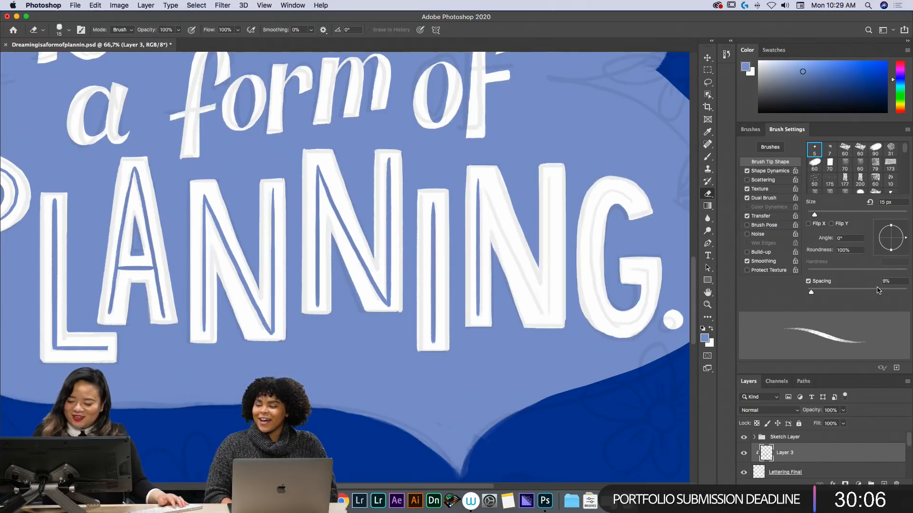
left_click_drag(499, 327, 420, 346)
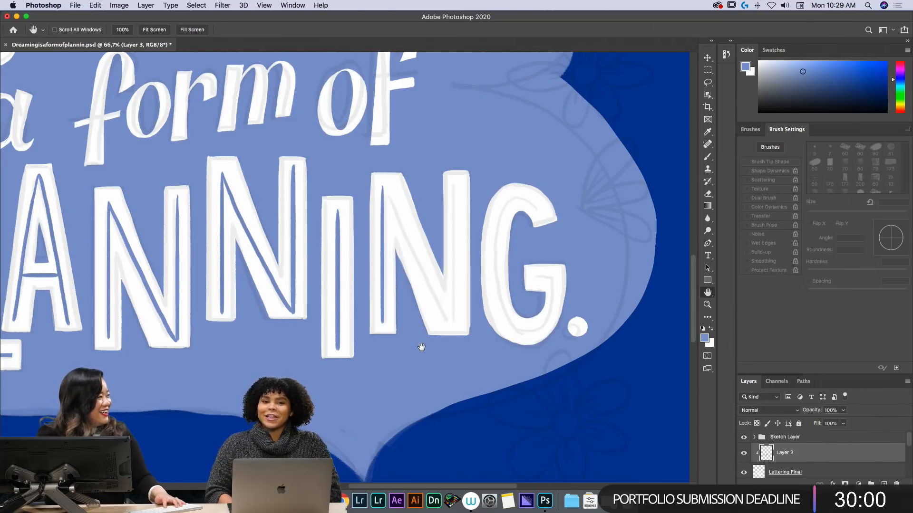
key("b")
left_click_drag(456, 182, 457, 323)
left_click_drag(382, 187, 381, 312)
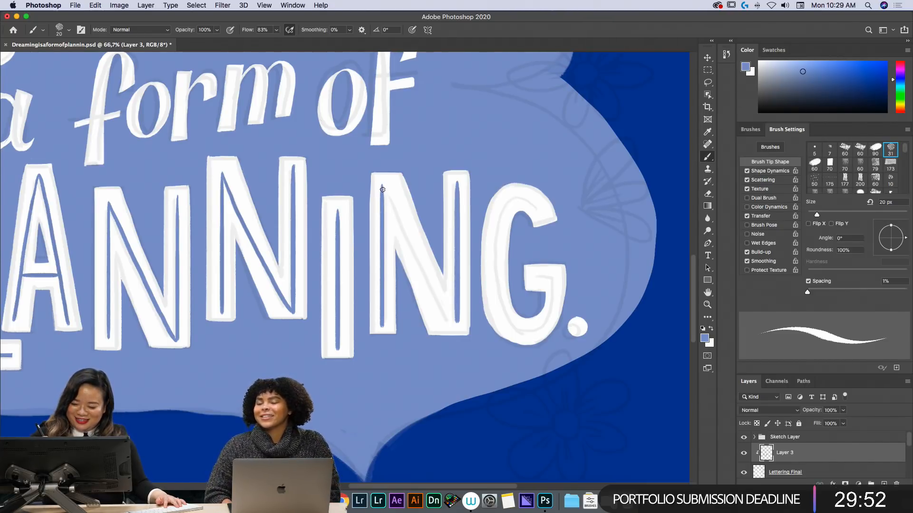
left_click_drag(382, 190, 457, 324)
- Paint the blue inline around the curve and inner bar of the 'G' and touch up its upper end
mouse_move(540, 213)
left_mouse_down()
mouse_move(518, 198)
mouse_move(500, 211)
mouse_move(494, 300)
mouse_move(507, 328)
mouse_move(525, 332)
mouse_move(530, 201)
mouse_move(511, 196)
mouse_move(495, 225)
mouse_move(491, 272)
mouse_move(499, 316)
mouse_move(515, 330)
mouse_move(537, 330)
mouse_move(550, 313)
mouse_move(553, 278)
mouse_move(533, 278)
left_mouse_up()
key("super+z")
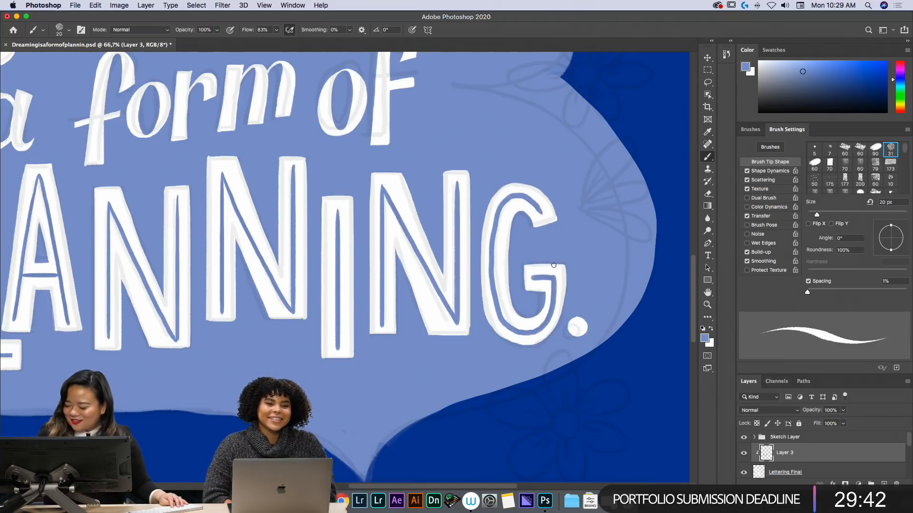
left_click_drag(539, 209, 540, 213)
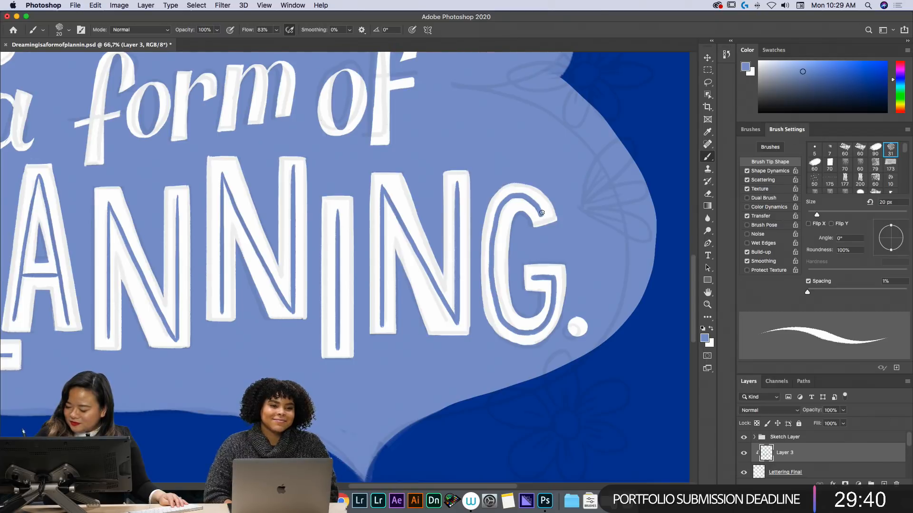
key("e")
key("b")
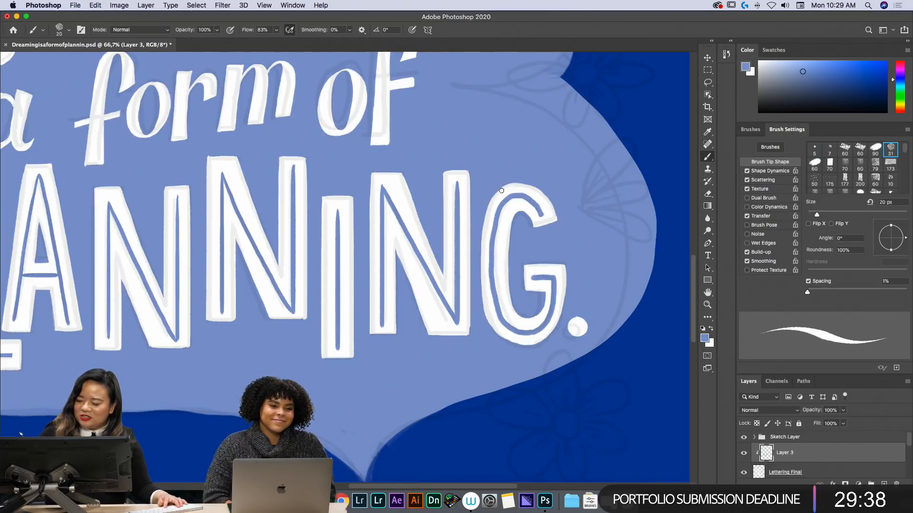
- Go over the blue inline of the 'I' and repaint the diagonal inline of the second 'N' down to its lower joint
left_click_drag(337, 235, 335, 340)
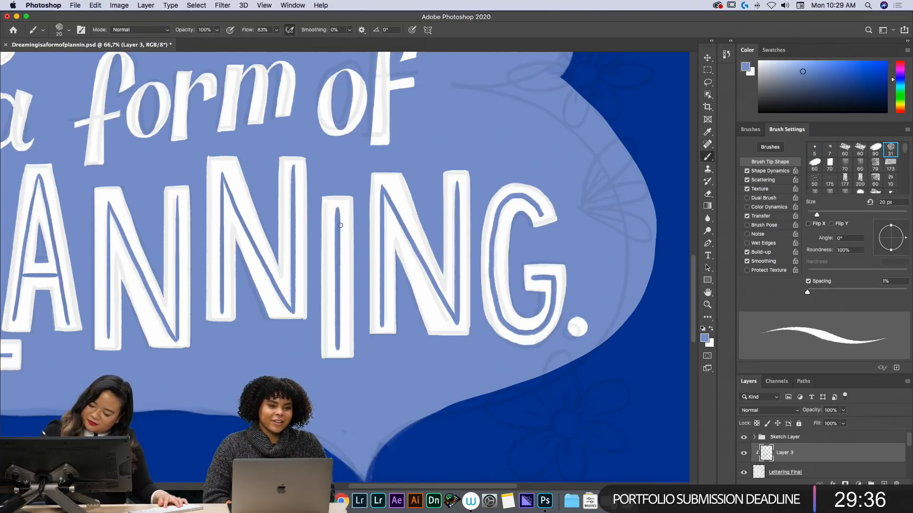
key("e")
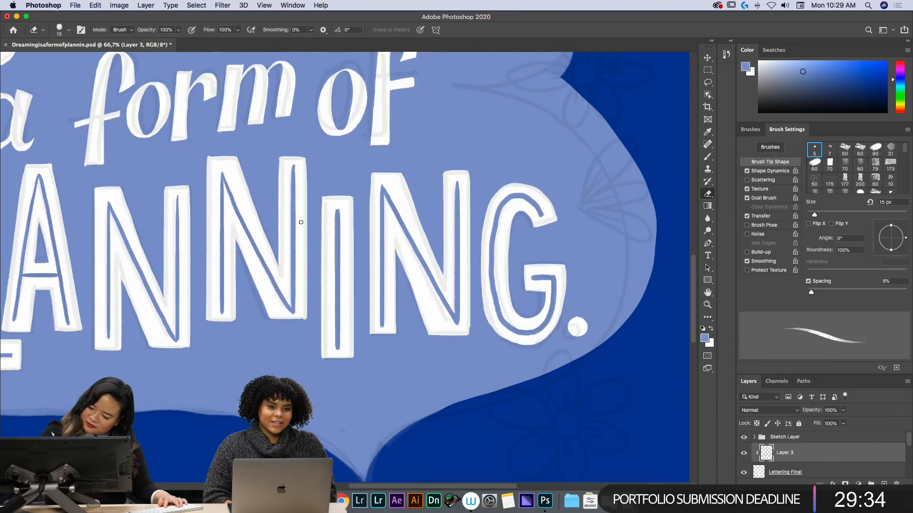
key("b")
left_click_drag(224, 166, 287, 311)
key("super+z")
left_click_drag(223, 176, 292, 313)
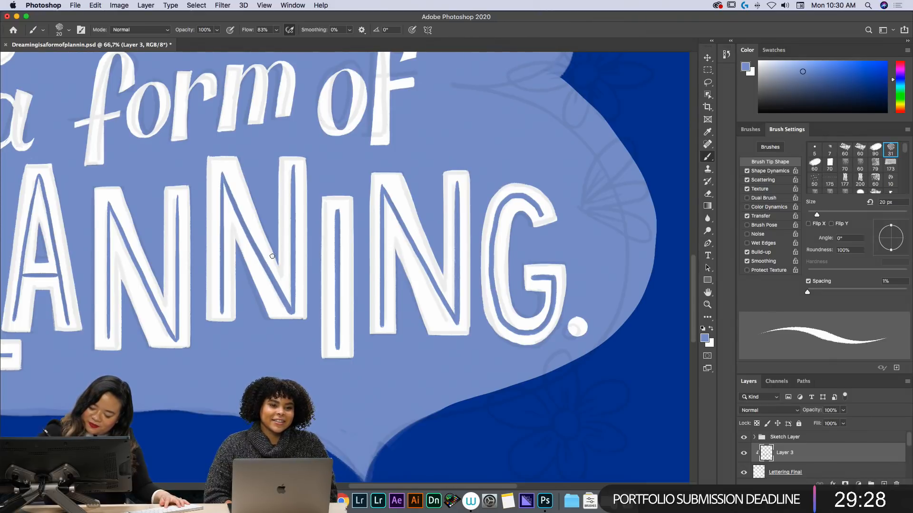
key("e")
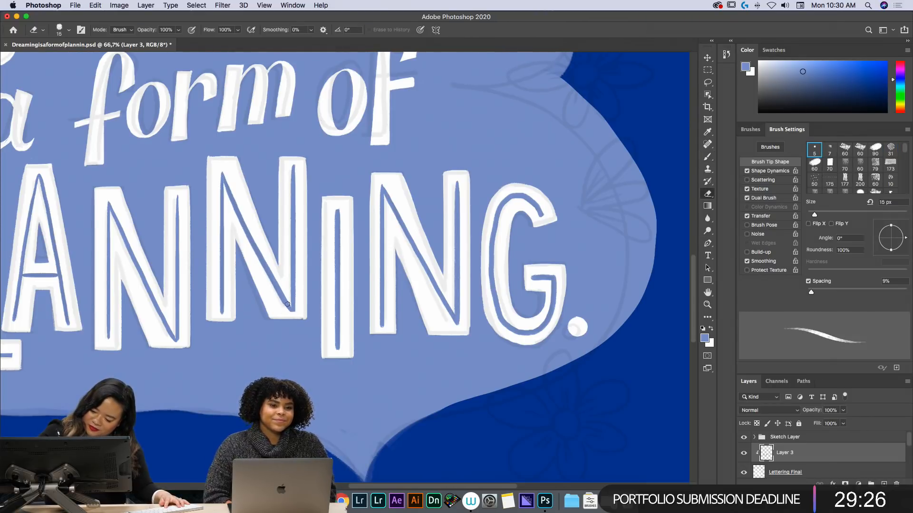
key("b")
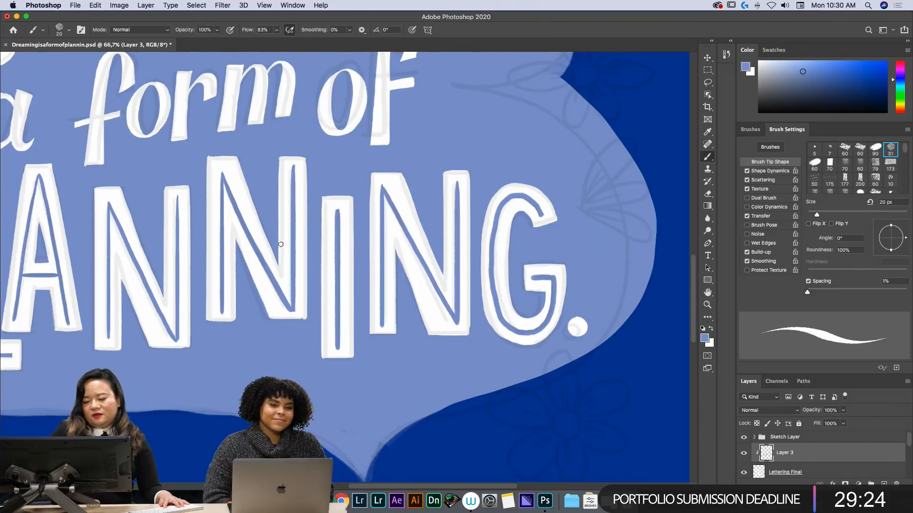
- Go over the blue inlines in both stems and the diagonal of the first 'N' to even them out
left_click_drag(176, 203, 176, 343)
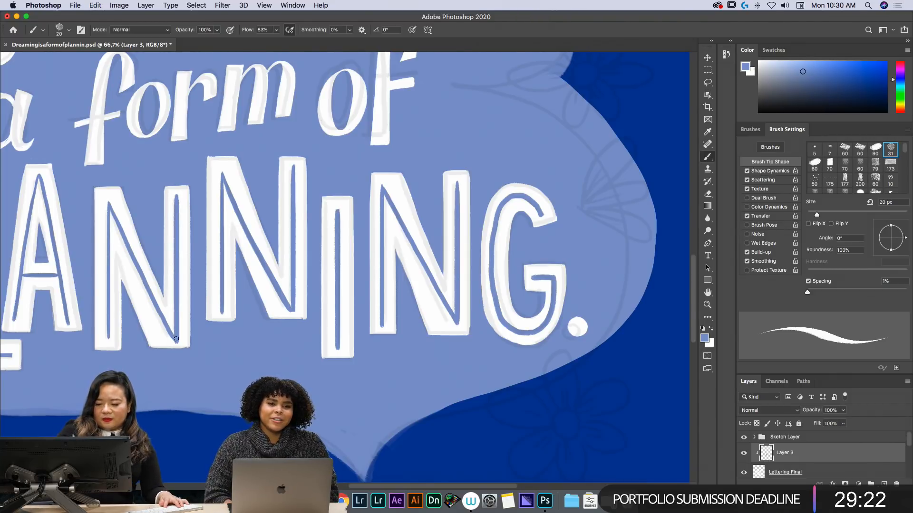
left_click_drag(108, 198, 108, 334)
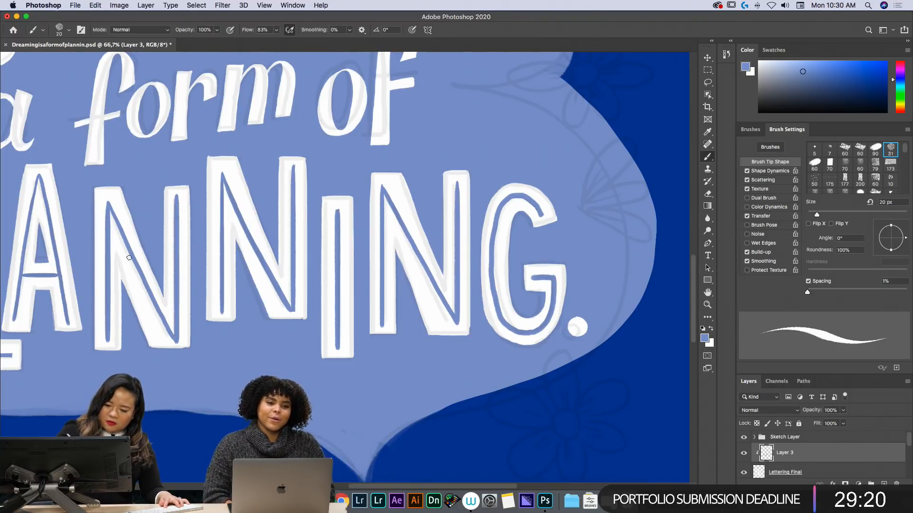
left_click_drag(122, 232, 151, 296)
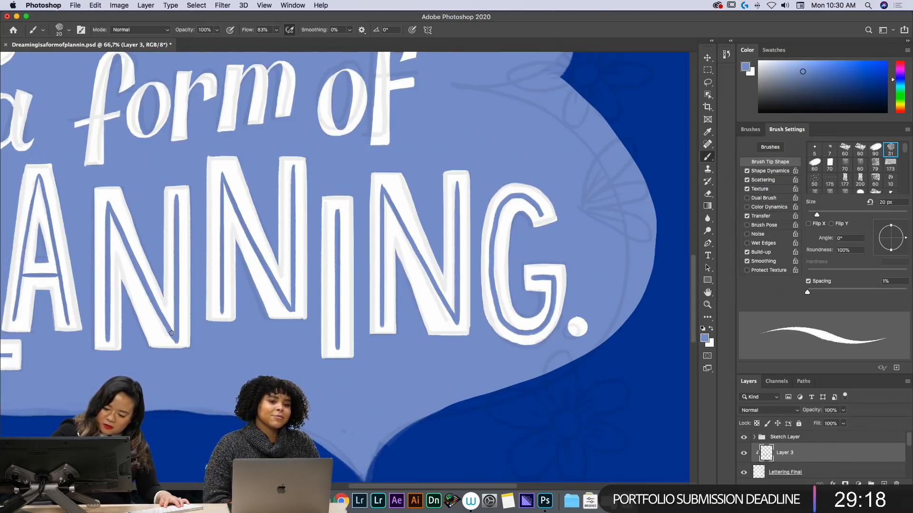
- Strengthen the blue inlines in the second 'N', covering its left stem, diagonal and right stem
key("space")
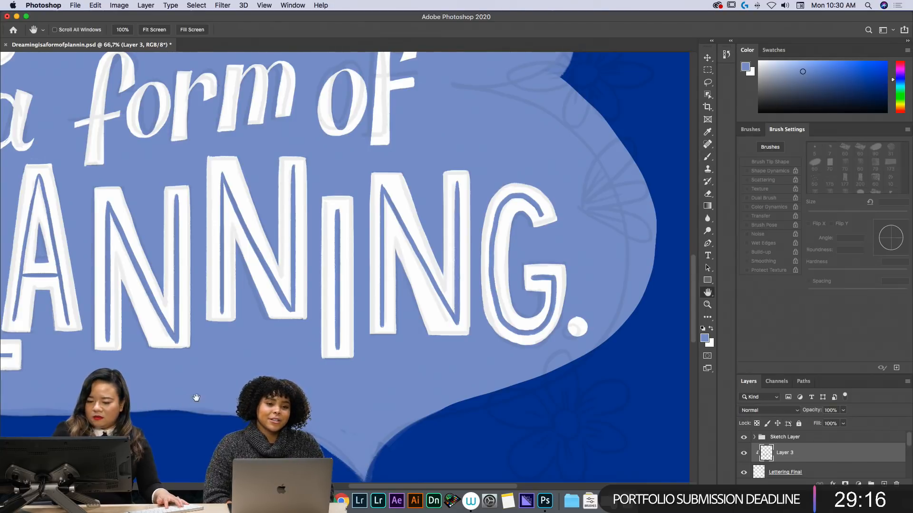
left_click_drag(192, 397, 372, 379)
left_click_drag(400, 145, 399, 287)
left_click_drag(428, 212, 460, 269)
key("super+z")
left_click_drag(418, 190, 453, 255)
left_click_drag(472, 180, 472, 280)
- Go over the blue inlines in the legs and crossbar of the 'A', the 'L' and the stem of the 'P'
left_click_drag(224, 172, 251, 302)
left_click_drag(218, 147, 195, 282)
left_click_drag(205, 243, 239, 246)
mouse_move(138, 178)
left_mouse_down()
mouse_move(137, 326)
mouse_move(170, 327)
left_mouse_up()
left_click_drag(35, 145, 36, 281)
key("super+z")
left_click_drag(37, 146, 36, 290)
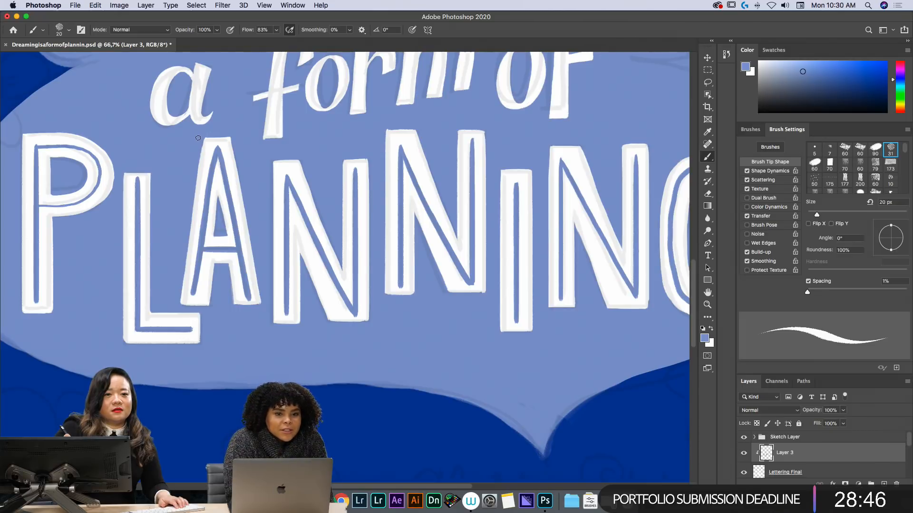
- Rotate the canvas to repaint the blue inline around the bowl of the 'P', and restore the upright view
key("r")
mouse_move(195, 134)
left_mouse_down()
mouse_move(189, 127)
mouse_move(71, 152)
mouse_move(57, 260)
mouse_move(76, 333)
mouse_move(174, 372)
mouse_move(322, 380)
left_mouse_up()
left_click_drag(390, 386, 481, 133)
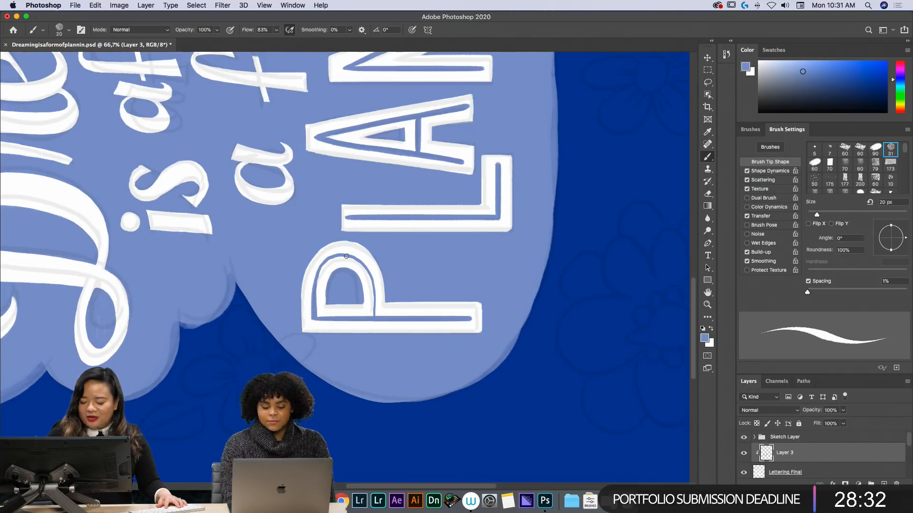
mouse_move(315, 286)
left_mouse_down()
mouse_move(340, 255)
mouse_move(360, 260)
mouse_move(375, 314)
left_mouse_up()
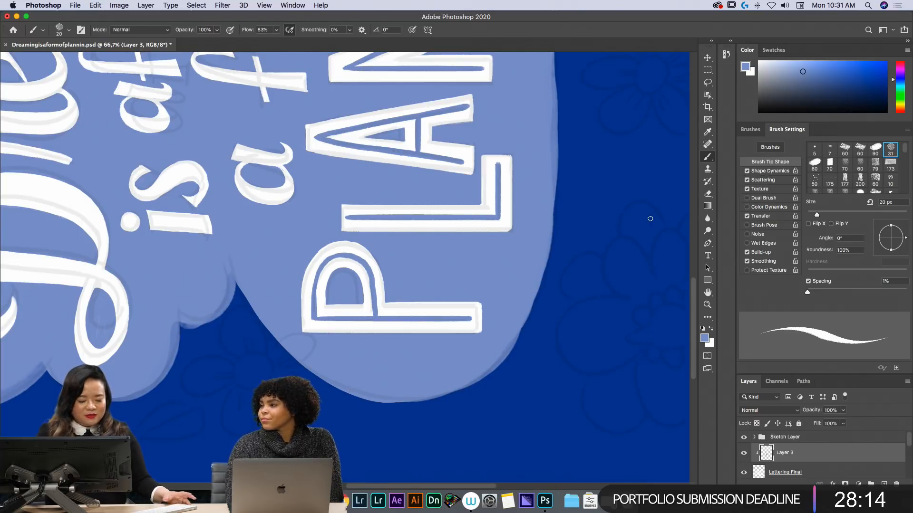
key("Escape")
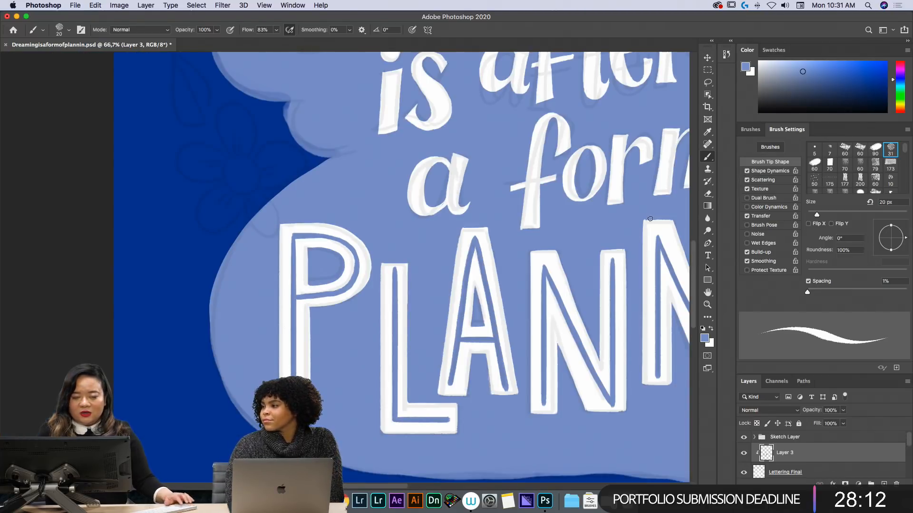
- Examine the inlined 'PLANNING' and the whole quote composition at several zoom levels
key("space")
mouse_move(543, 286)
left_mouse_down()
mouse_move(368, 263)
mouse_move(250, 231)
left_mouse_up()
left_click_drag(586, 320, 453, 419)
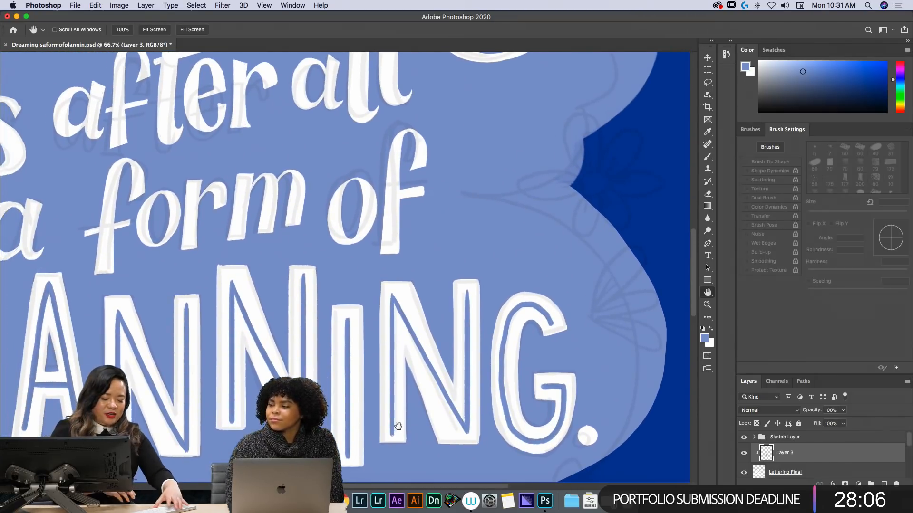
key("super+minus")
key("super+minus")
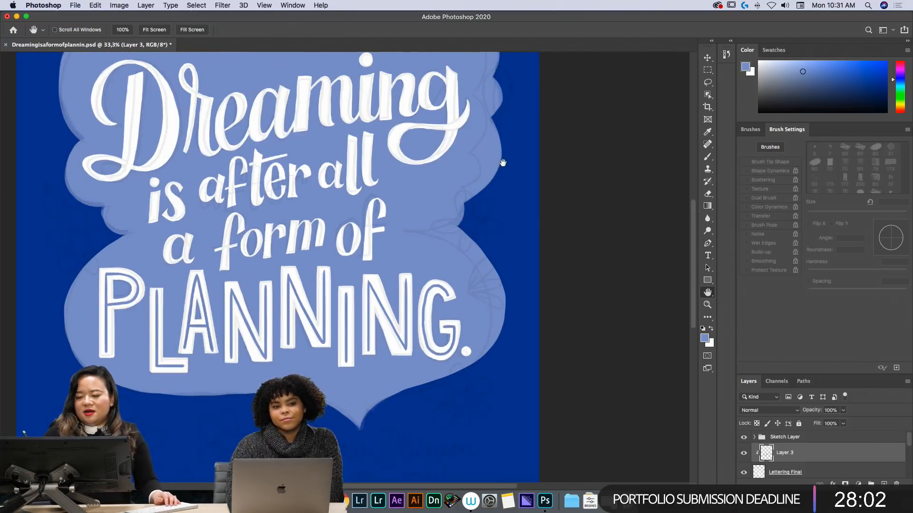
left_click_drag(504, 157, 515, 257)
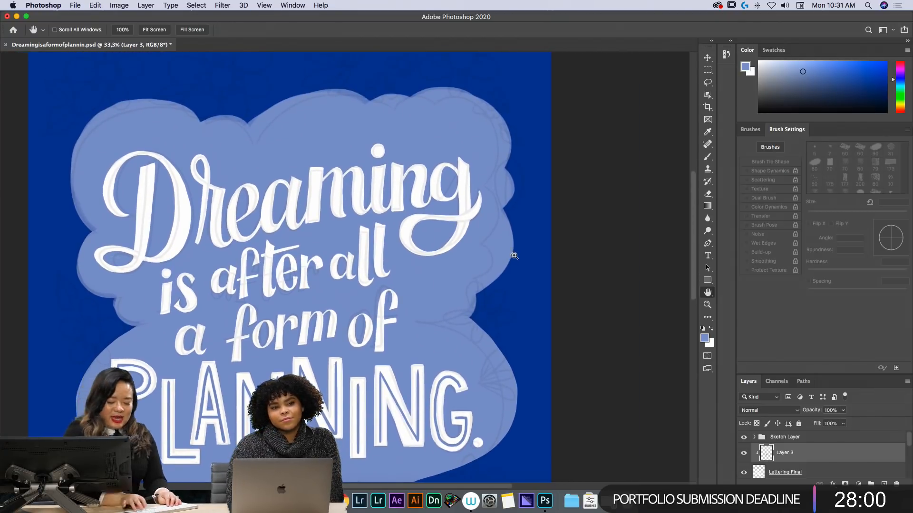
key("super+equal")
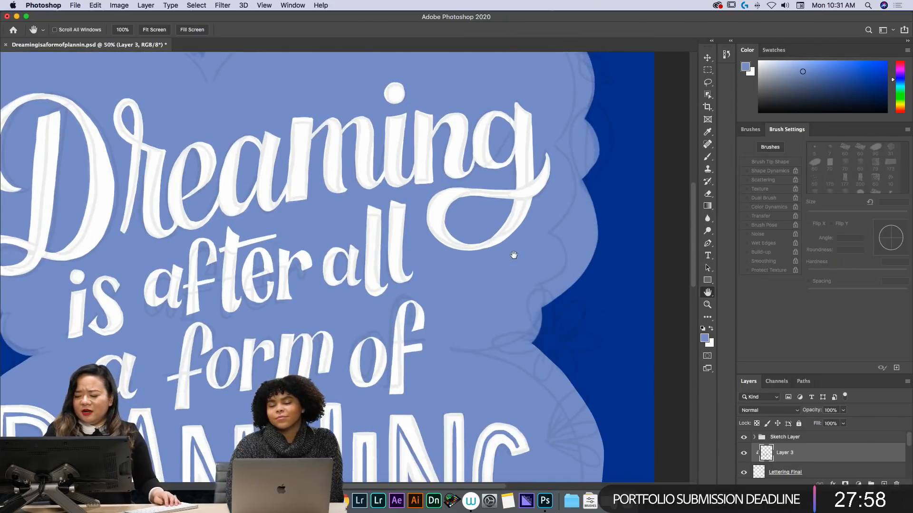
key("super+minus")
key("super+minus")
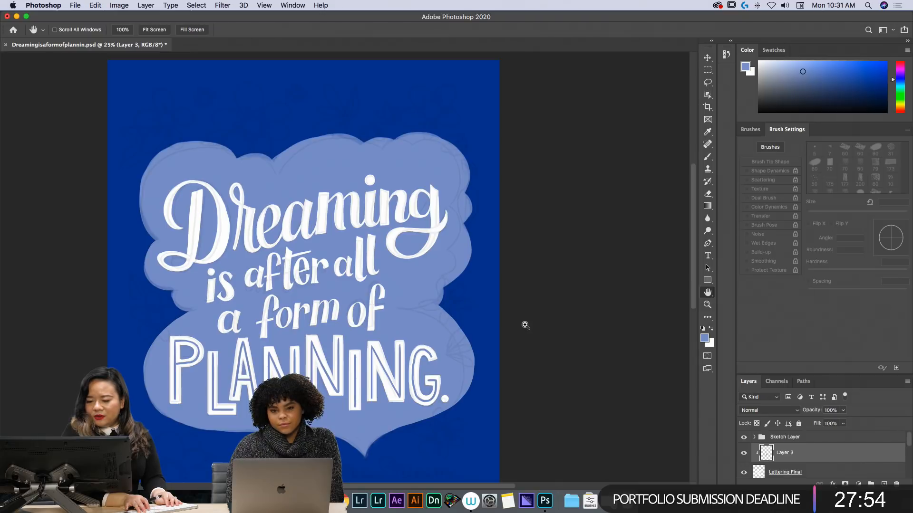
key("super+plus")
key("super+plus")
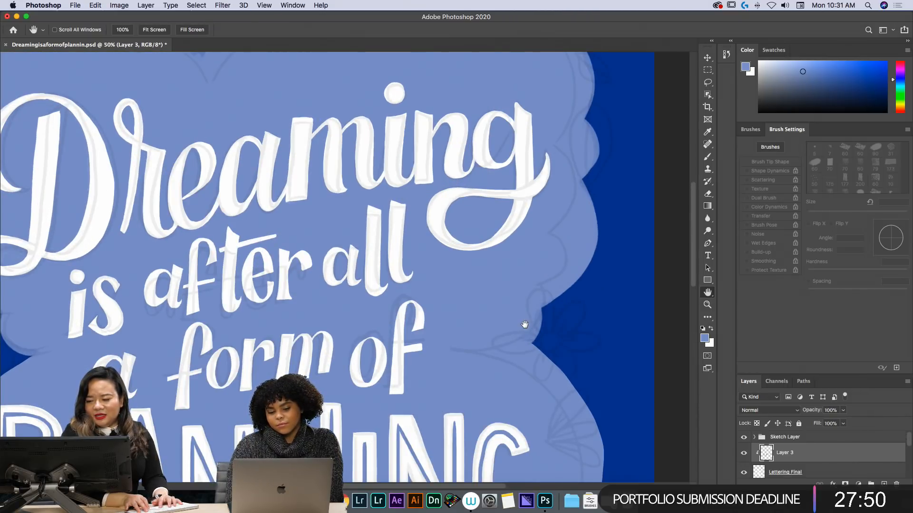
key("super+minus")
key("super+minus")
key("super+plus")
key("super+plus")
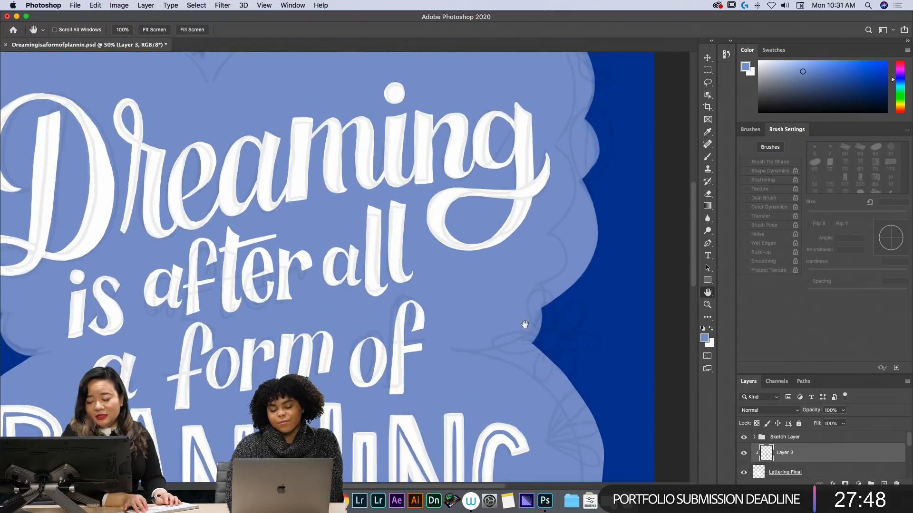
left_click_drag(390, 271, 491, 105)
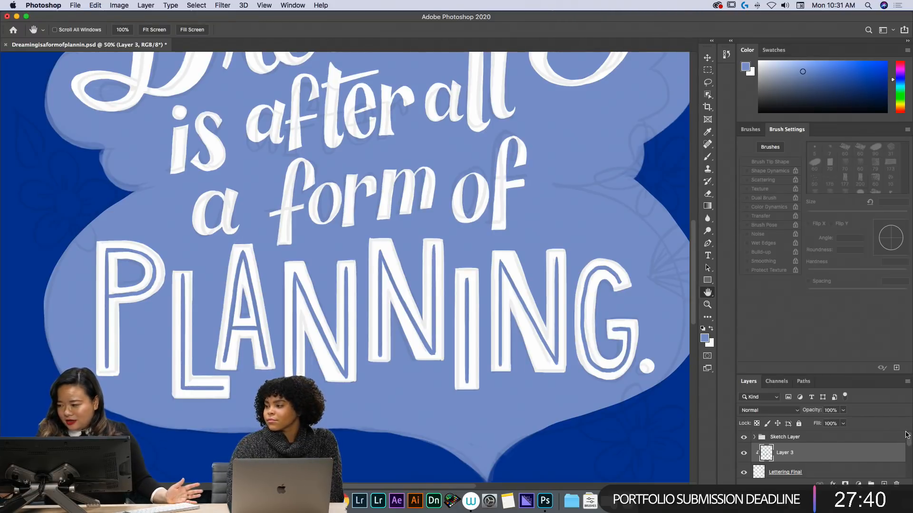
- Create a new layer above the inline layer and switch the painting colour to white
left_click_drag(910, 443, 911, 429)
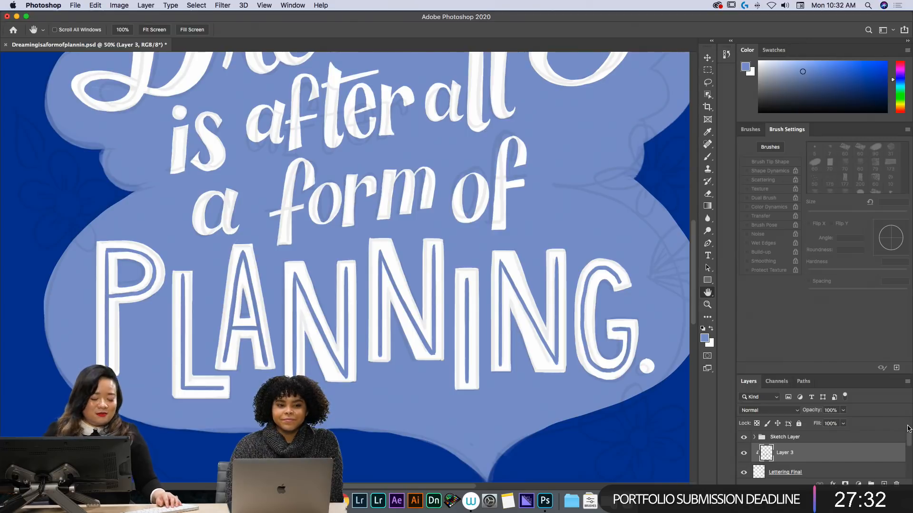
scroll(472, 238, "down", 10)
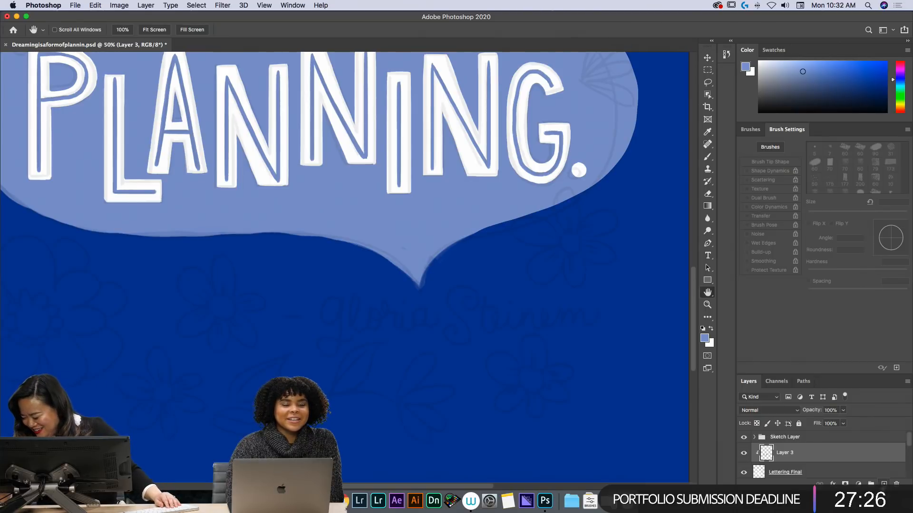
left_click(884, 484)
key("x")
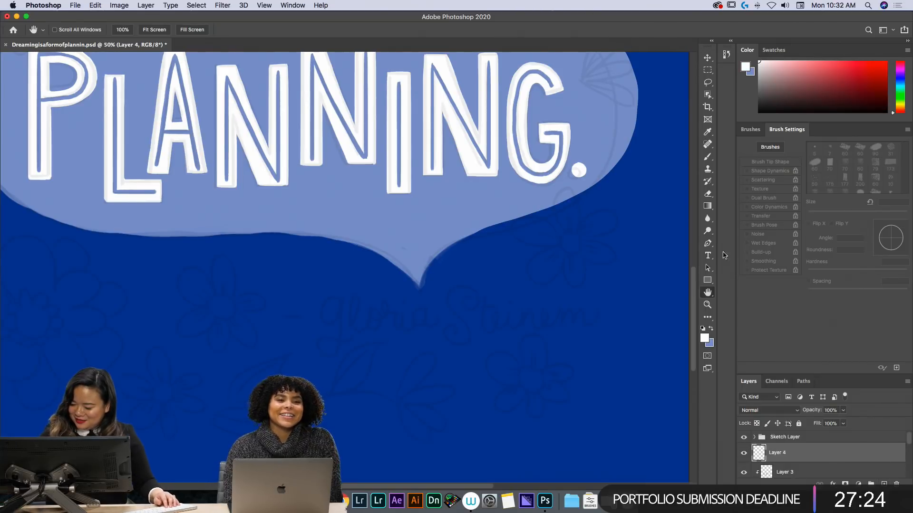
- Paint a short white dash in front of the sketched signature below the quote, with the canvas rotated to suit its slant
key("super+equal")
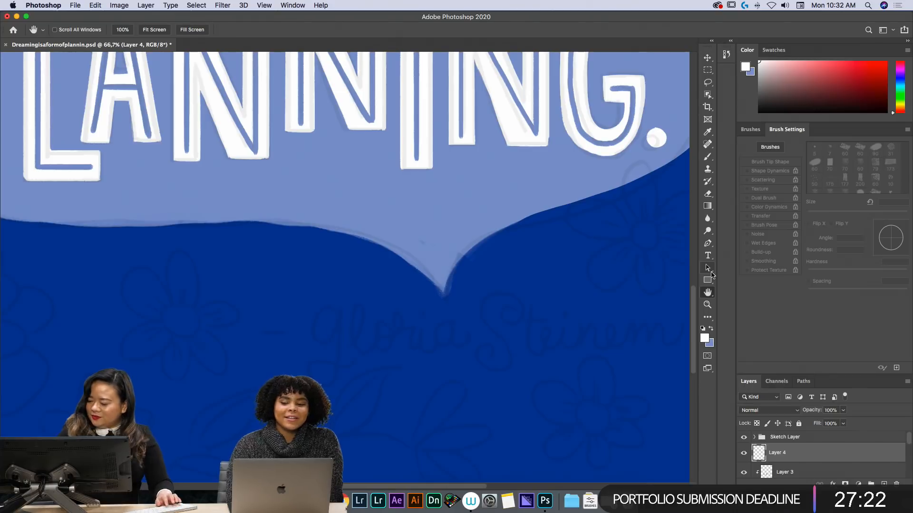
scroll(560, 185, "right", 5)
scroll(560, 185, "down", 2)
key("r")
left_click_drag(597, 130, 590, 123)
key("b")
left_click_drag(146, 360, 168, 355)
key("super+z")
key("super+z")
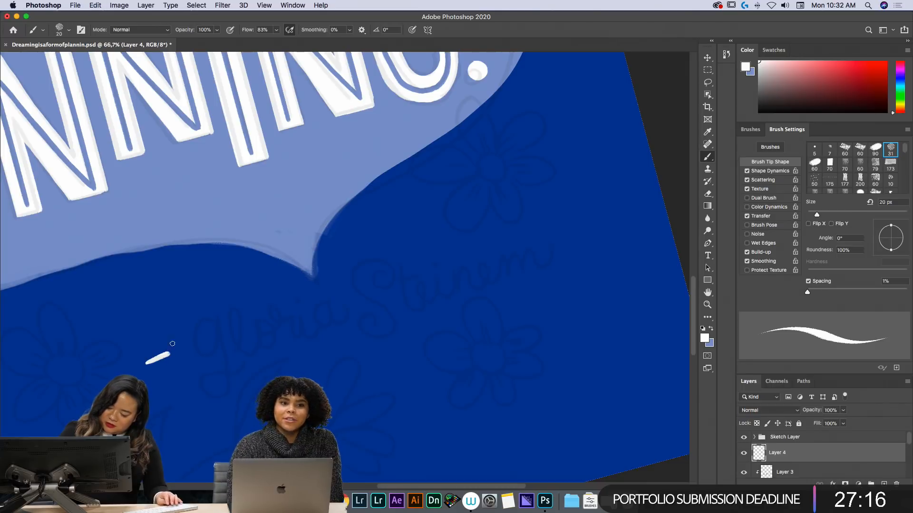
- Letter 'gloria' in white script over the sketched signature and rotate the canvas back towards level
mouse_move(216, 327)
left_mouse_down()
mouse_move(204, 352)
mouse_move(217, 312)
mouse_move(222, 393)
mouse_move(200, 389)
left_mouse_up()
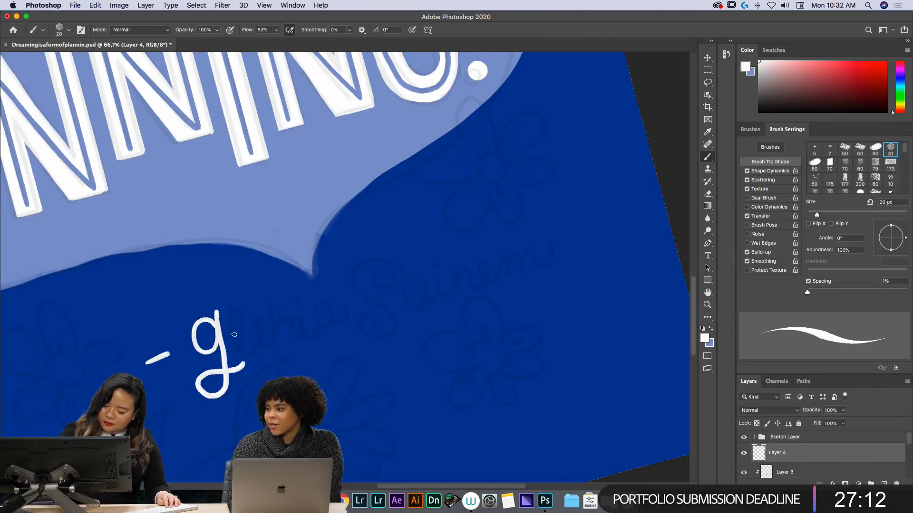
mouse_move(241, 343)
left_mouse_down()
mouse_move(232, 289)
mouse_move(229, 322)
mouse_move(242, 348)
left_mouse_up()
mouse_move(260, 312)
left_mouse_down()
mouse_move(273, 344)
mouse_move(264, 317)
mouse_move(263, 326)
mouse_move(269, 299)
mouse_move(287, 313)
mouse_move(292, 336)
mouse_move(297, 312)
mouse_move(312, 332)
left_mouse_up()
mouse_move(331, 300)
left_mouse_down()
mouse_move(327, 327)
mouse_move(345, 323)
left_mouse_up()
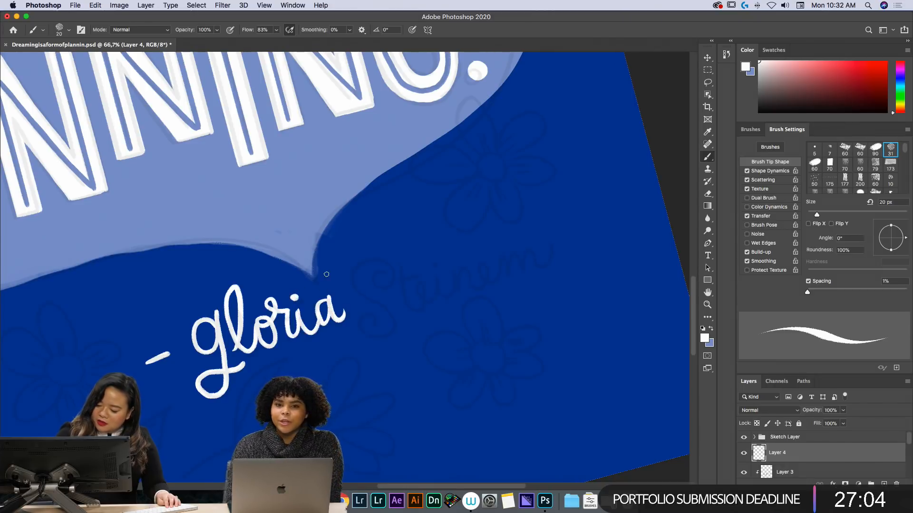
key("r")
mouse_move(464, 281)
left_mouse_down()
mouse_move(469, 316)
mouse_move(468, 304)
left_mouse_up()
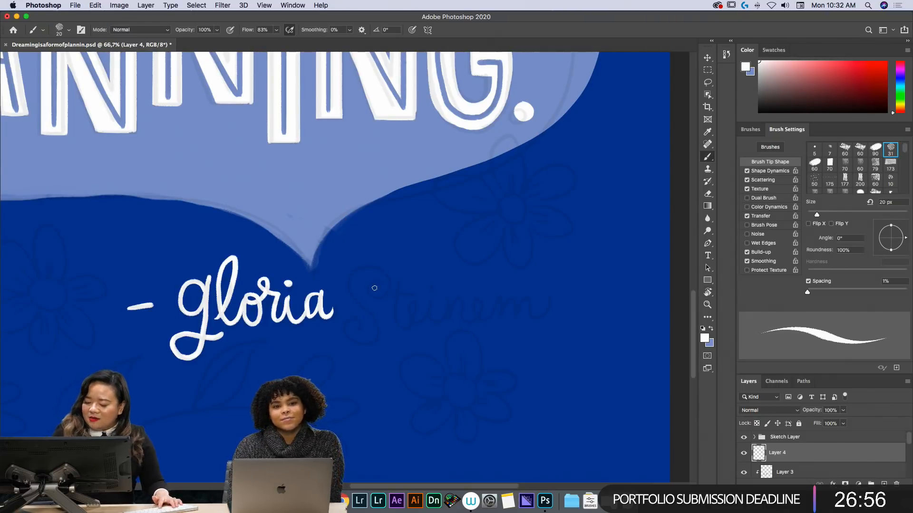
- Letter 'Steinem' in white script over the sketched signature after 'gloria', including the dot on the i
mouse_move(381, 285)
left_mouse_down()
mouse_move(355, 279)
mouse_move(381, 328)
mouse_move(376, 339)
mouse_move(351, 335)
left_mouse_up()
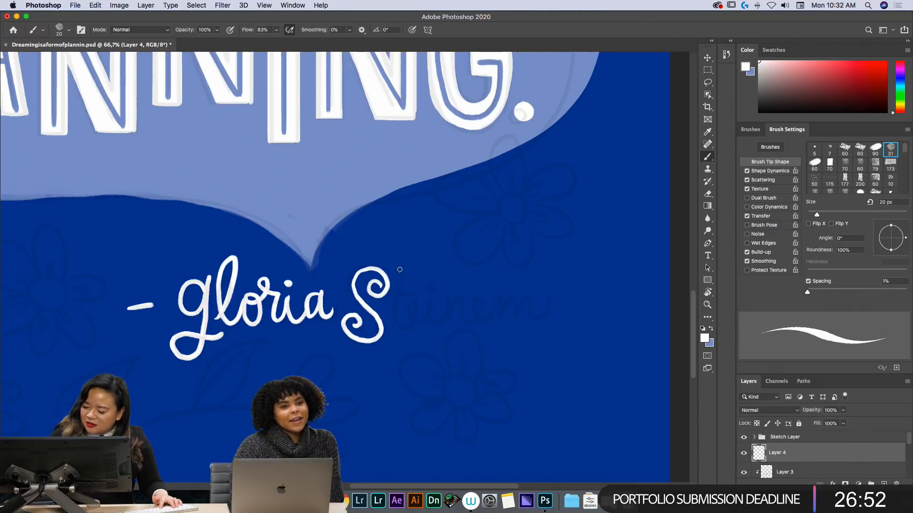
left_click_drag(399, 272, 395, 317)
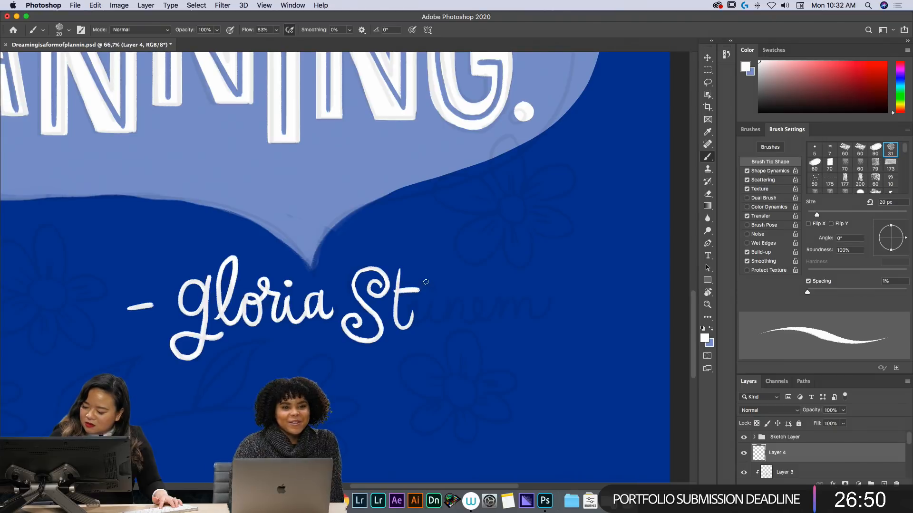
left_click_drag(426, 302, 433, 313)
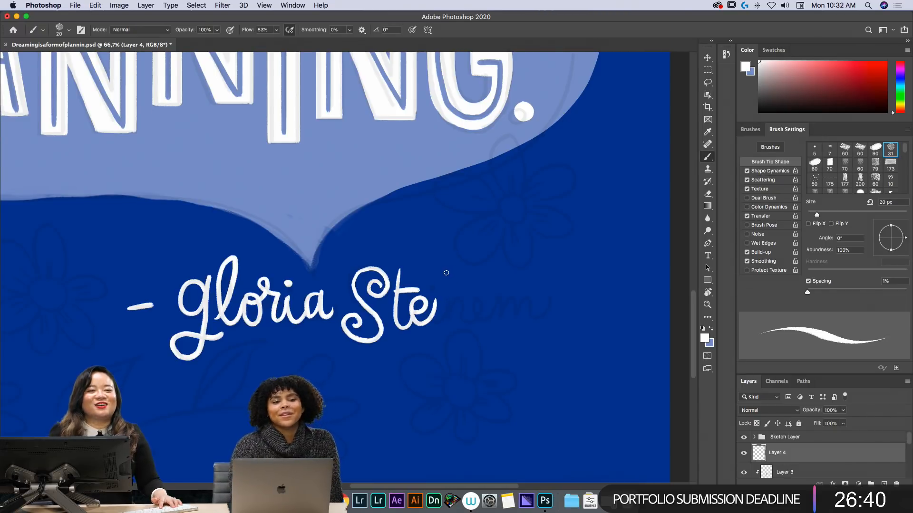
mouse_move(451, 302)
left_mouse_down()
mouse_move(493, 299)
mouse_move(483, 316)
mouse_move(503, 299)
mouse_move(506, 314)
mouse_move(507, 301)
mouse_move(507, 312)
mouse_move(518, 300)
mouse_move(522, 314)
mouse_move(534, 300)
mouse_move(549, 318)
left_mouse_up()
left_click(432, 286)
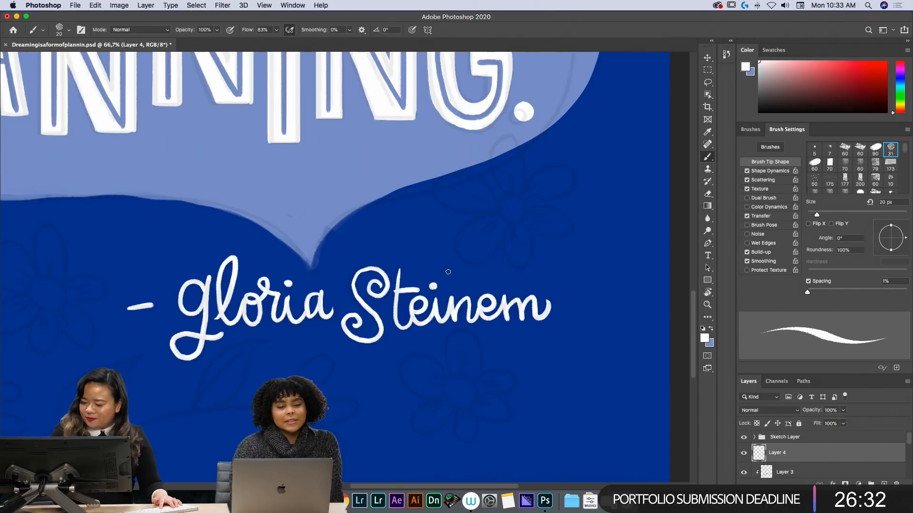
- Raise the opacity of the Sketch Layer group to 43% so the flower sketches can be traced
key("super+0")
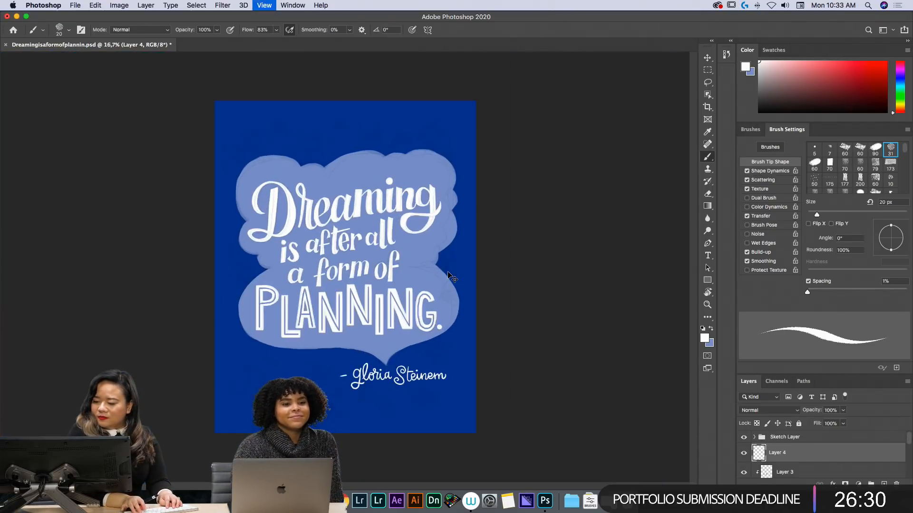
key("super+equal")
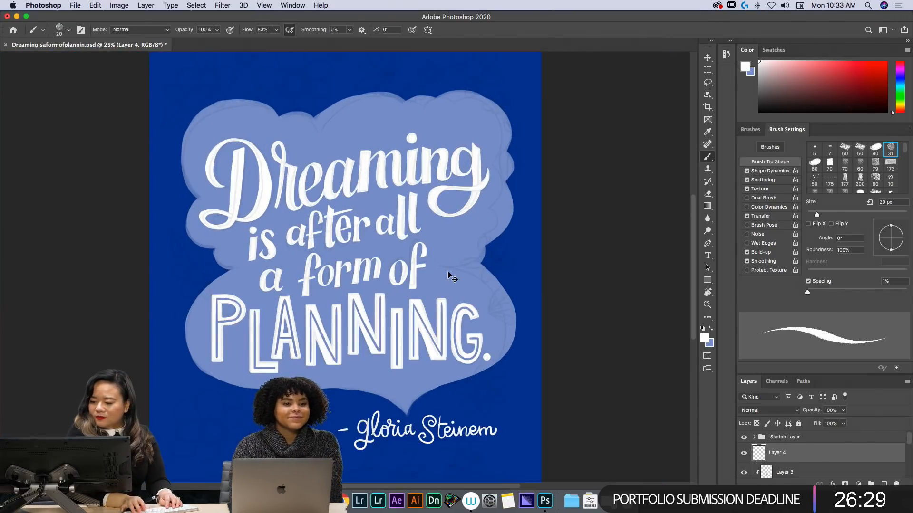
left_click(793, 441)
left_click_drag(844, 411, 858, 422)
left_click(708, 292)
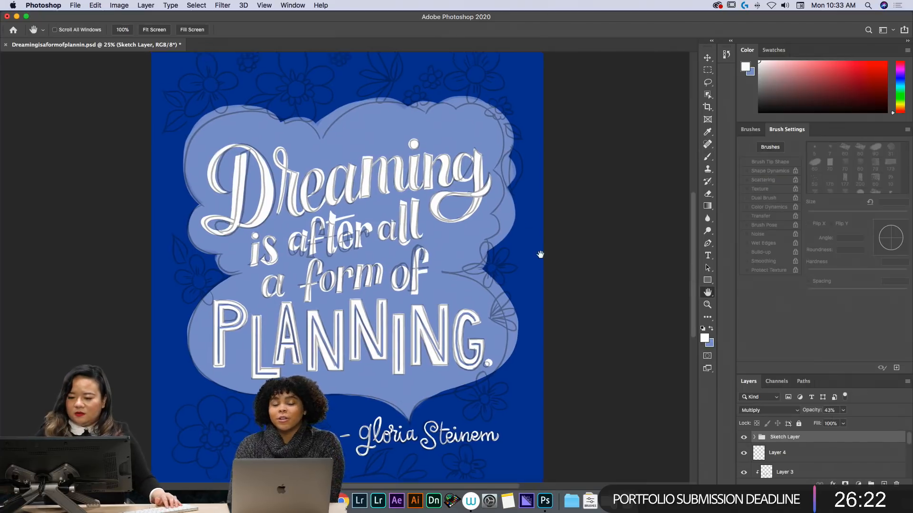
left_click_drag(532, 244, 550, 259)
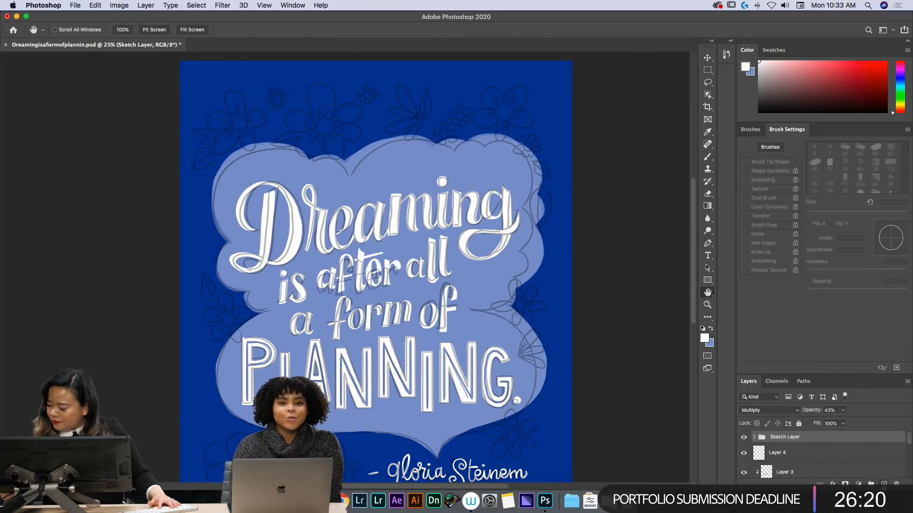
- Create a new layer above the Sketch Layer group and lasso the sketched five-petal flowers at the artwork's two upper corners
left_click(883, 483)
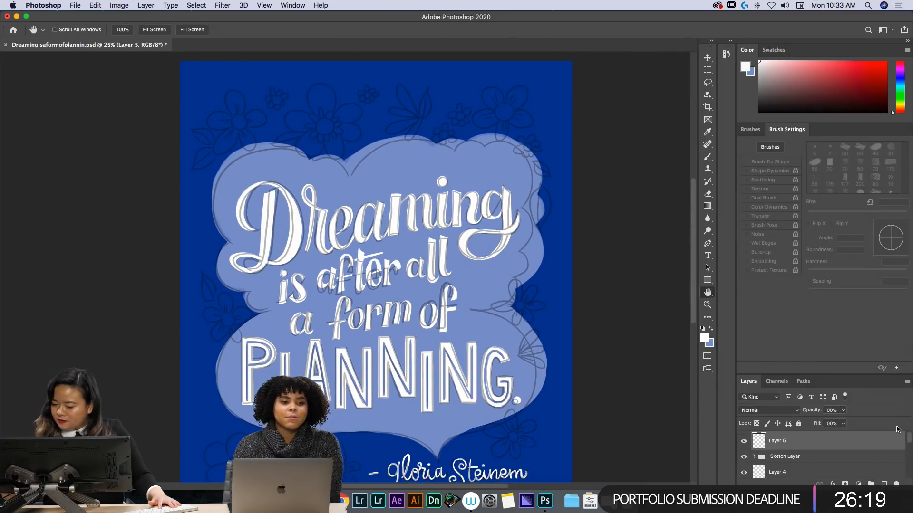
left_click(708, 82)
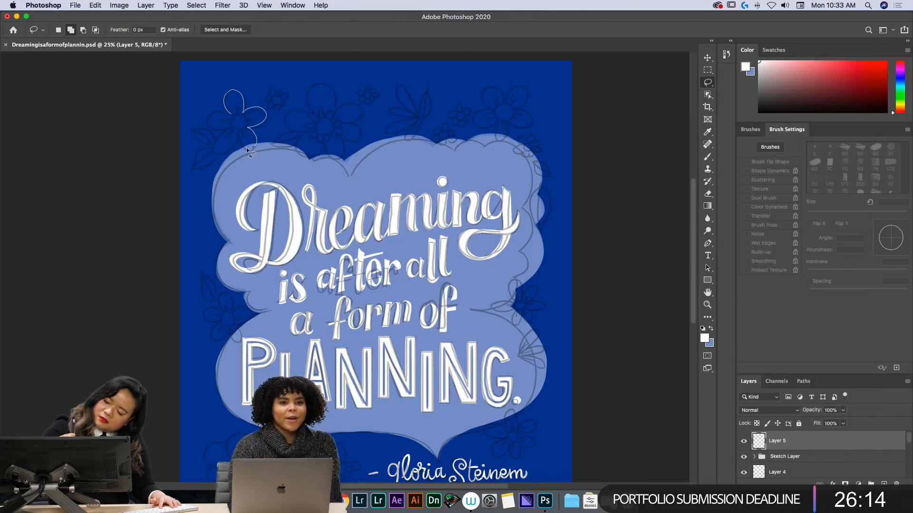
left_click_drag(219, 110, 222, 113)
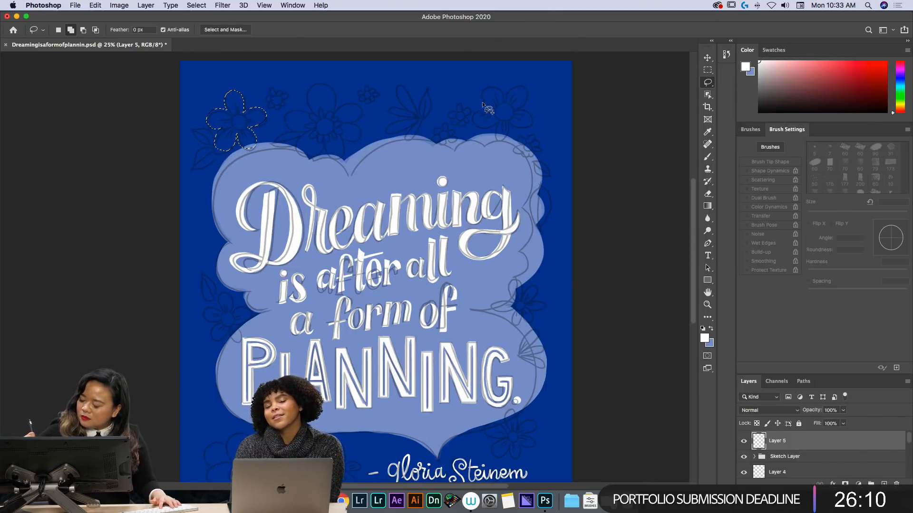
mouse_move(535, 116)
left_mouse_down()
mouse_move(476, 122)
mouse_move(497, 90)
left_mouse_up()
- Set the foreground colour to a bright orange-red for the flowers
left_click(827, 69)
left_click_drag(899, 112, 900, 111)
left_click(841, 69)
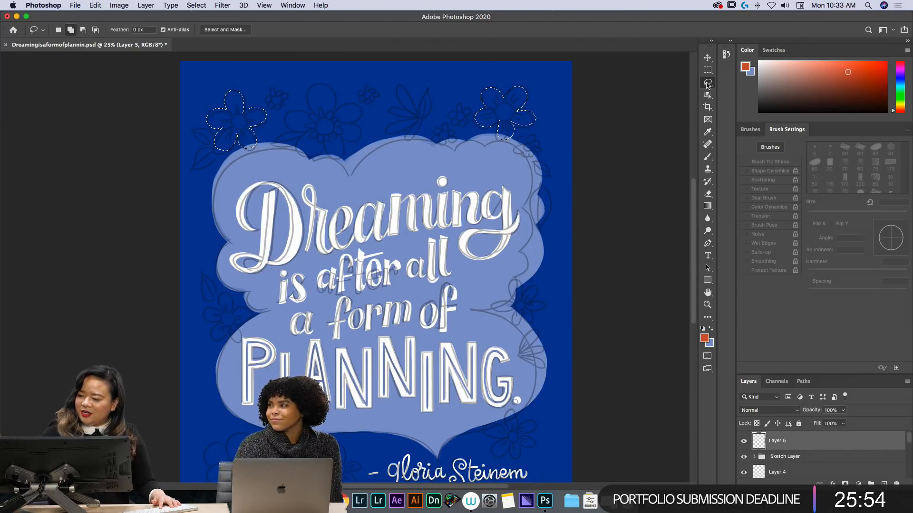
- Add the flowers beside 'a form of' and the one below the period of 'PLANNING' to the selection, and fill all outlines orange
mouse_move(218, 310)
left_mouse_down()
mouse_move(251, 312)
mouse_move(239, 323)
mouse_move(245, 336)
mouse_move(229, 326)
mouse_move(211, 335)
mouse_move(218, 310)
left_mouse_up()
mouse_move(512, 298)
left_mouse_down()
mouse_move(543, 310)
mouse_move(520, 325)
mouse_move(516, 312)
mouse_move(502, 321)
mouse_move(500, 300)
left_mouse_up()
mouse_move(509, 415)
left_mouse_down()
mouse_move(530, 449)
mouse_move(519, 445)
mouse_move(517, 458)
mouse_move(509, 446)
mouse_move(499, 459)
mouse_move(485, 425)
mouse_move(508, 414)
left_mouse_up()
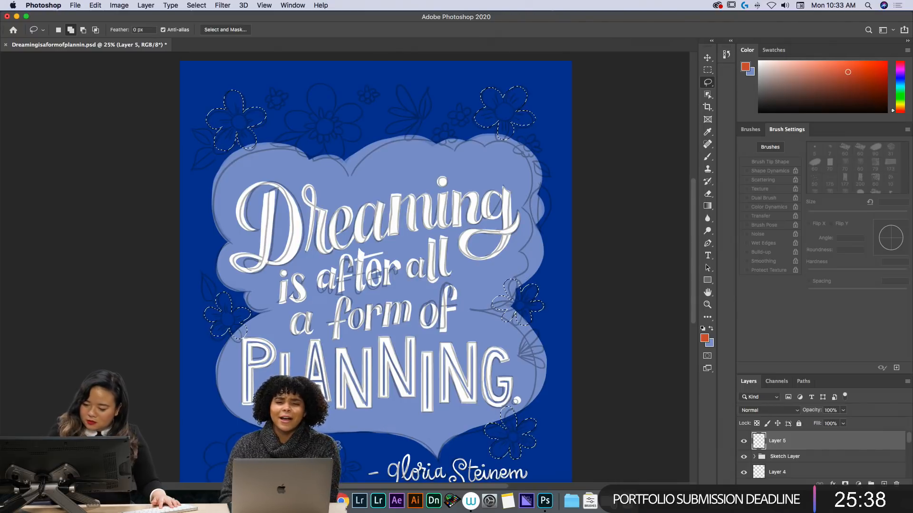
key("alt+BackSpace")
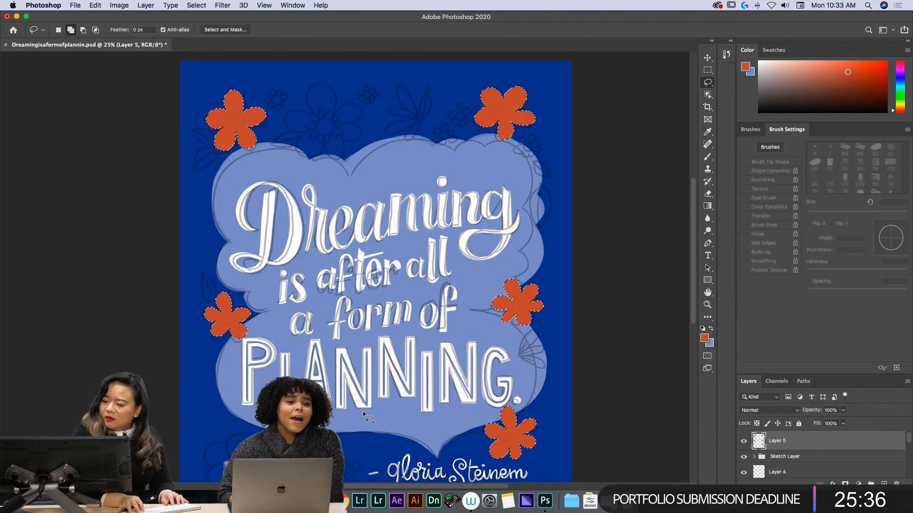
- Lasso the small sketched flower near the artwork's bottom edge and fill it with the same orange
key("super+minus")
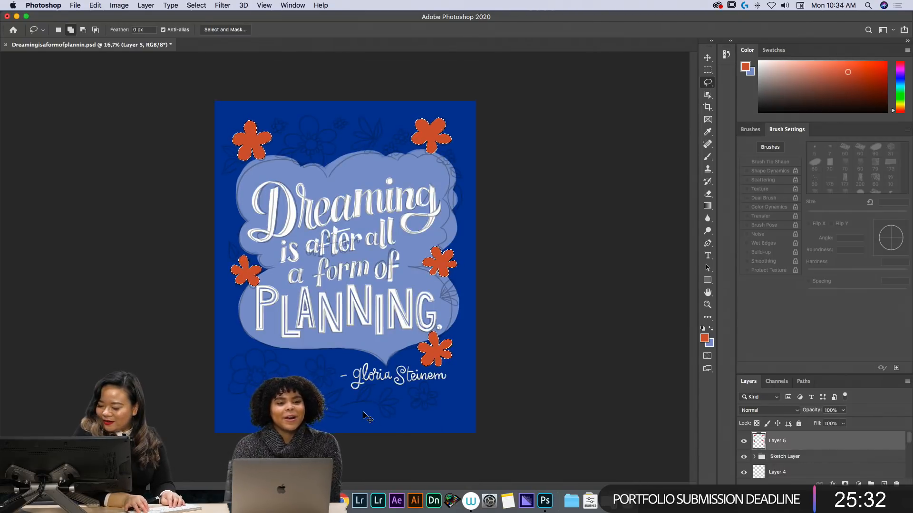
key("super+plus")
key("space")
mouse_move(363, 412)
left_mouse_down()
mouse_move(387, 260)
mouse_move(391, 269)
left_mouse_up()
key("l")
mouse_move(298, 318)
left_mouse_down()
mouse_move(311, 318)
mouse_move(327, 338)
mouse_move(314, 348)
mouse_move(292, 328)
left_mouse_up()
key("alt+BackSpace")
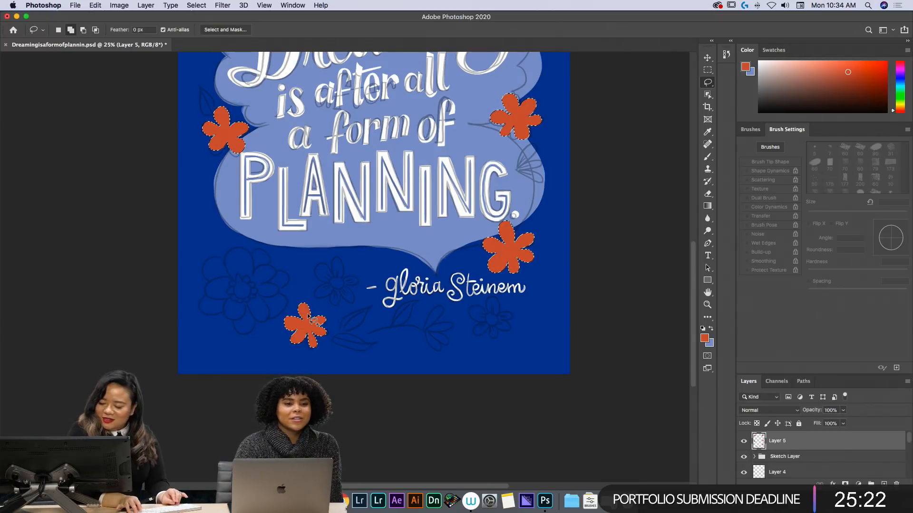
- Examine the placement of the orange flowers around the quote at several zoom levels
key("super+minus")
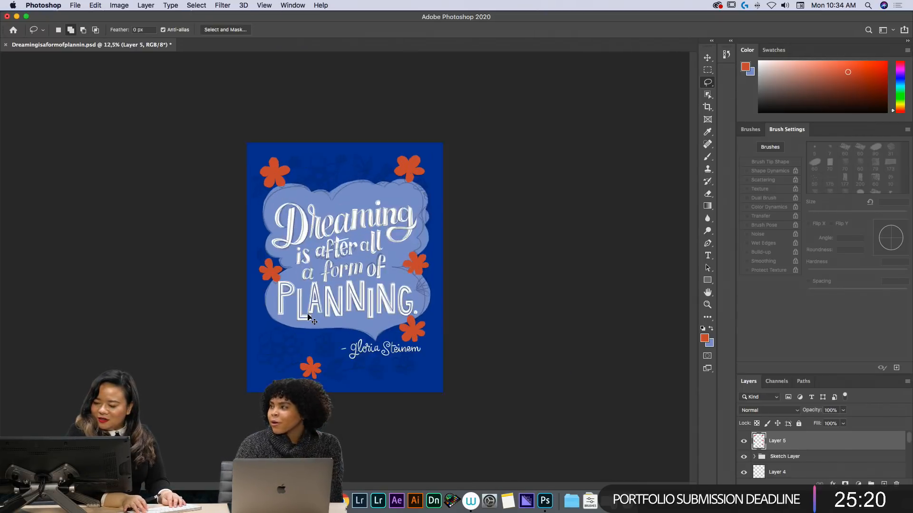
key("super+plus")
key("super+plus")
key("super+plus")
key("super+minus")
key("super+minus")
key("super+minus")
key("super+plus")
key("super+plus")
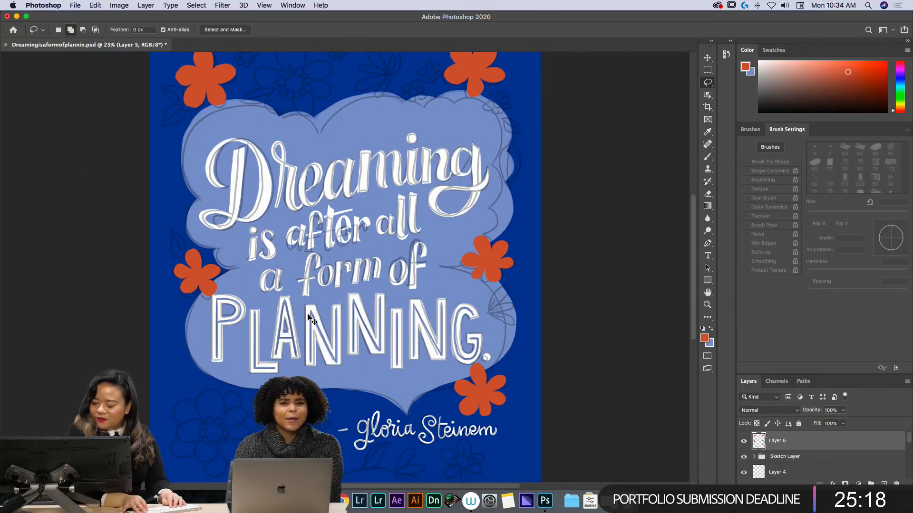
- Move the flower layer below the Sketch Layer group and rename it 'Orange flowers'
left_click_drag(775, 441, 791, 463)
double_click(777, 453)
type("Orange flowers")
key("Return")
- Round out the petals of the artwork's upper-left orange flower with the brush, enlarging it to 30 px
key("super+plus")
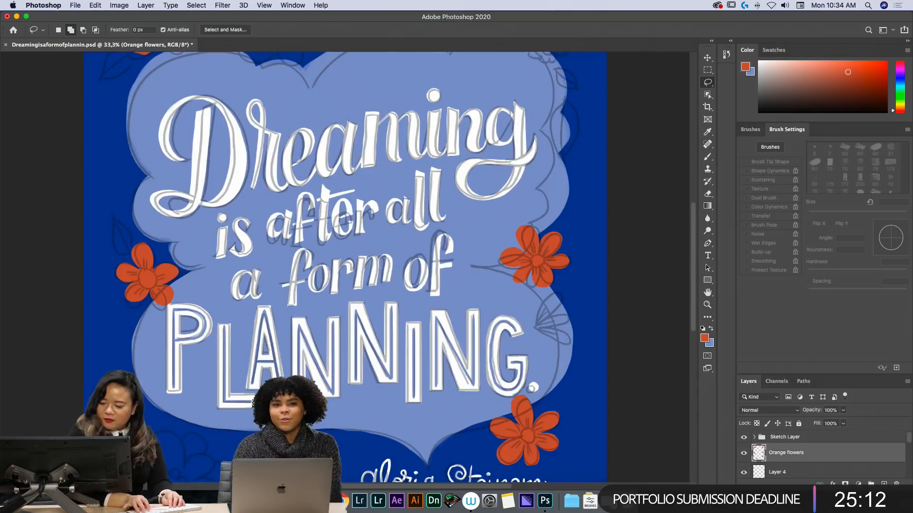
key("space")
left_click_drag(313, 176, 362, 334)
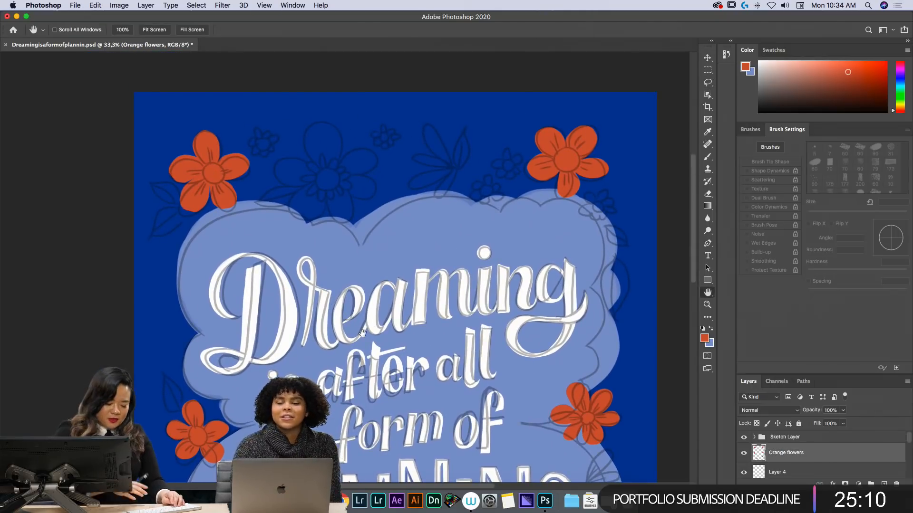
key("super+plus")
mouse_move(298, 150)
left_mouse_down()
mouse_move(315, 176)
mouse_move(379, 212)
left_mouse_up()
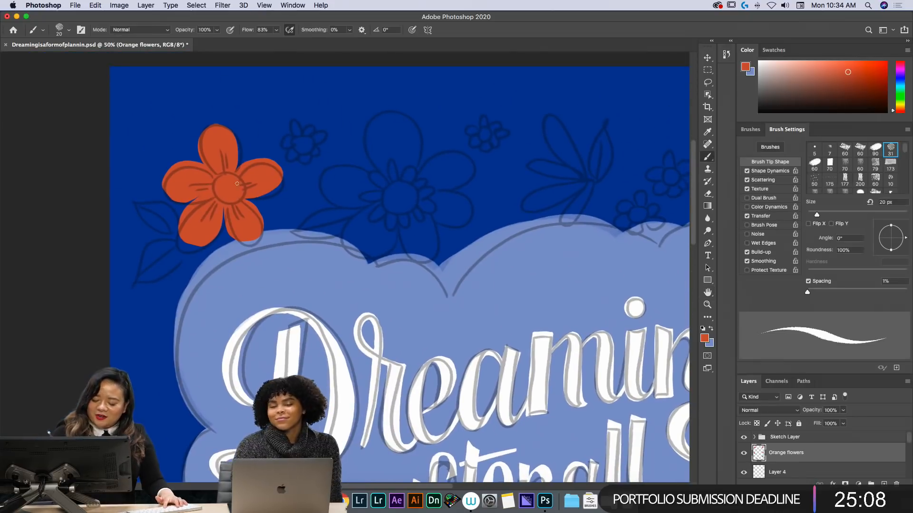
mouse_move(180, 221)
left_mouse_down()
mouse_move(199, 249)
mouse_move(224, 203)
left_mouse_up()
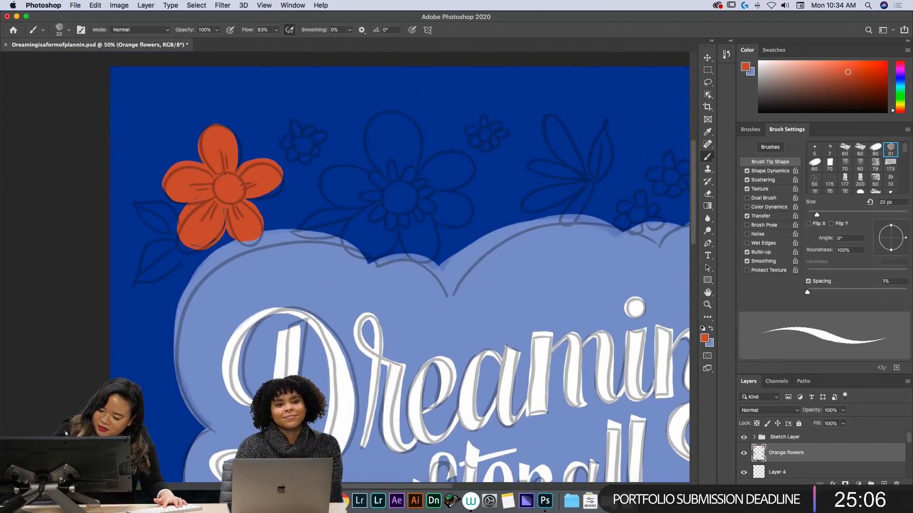
key("bracketright")
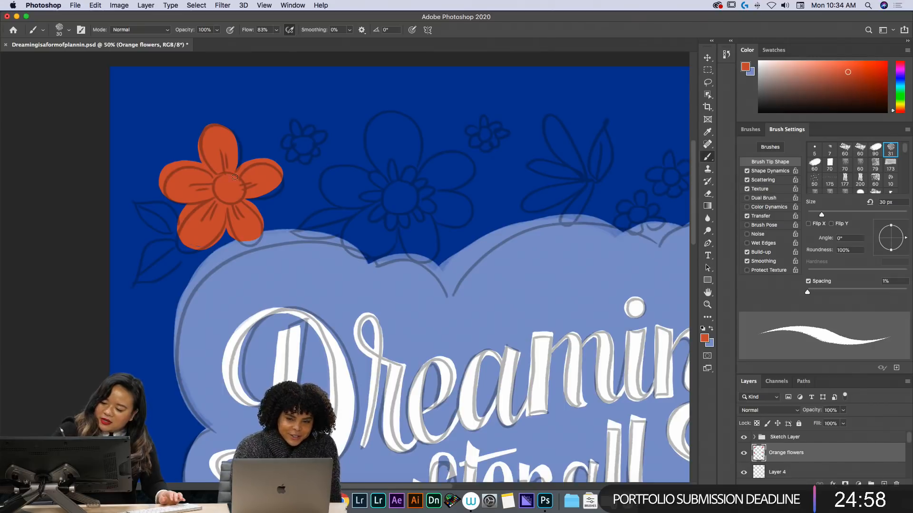
left_click_drag(238, 175, 280, 175)
left_click_drag(243, 201, 262, 228)
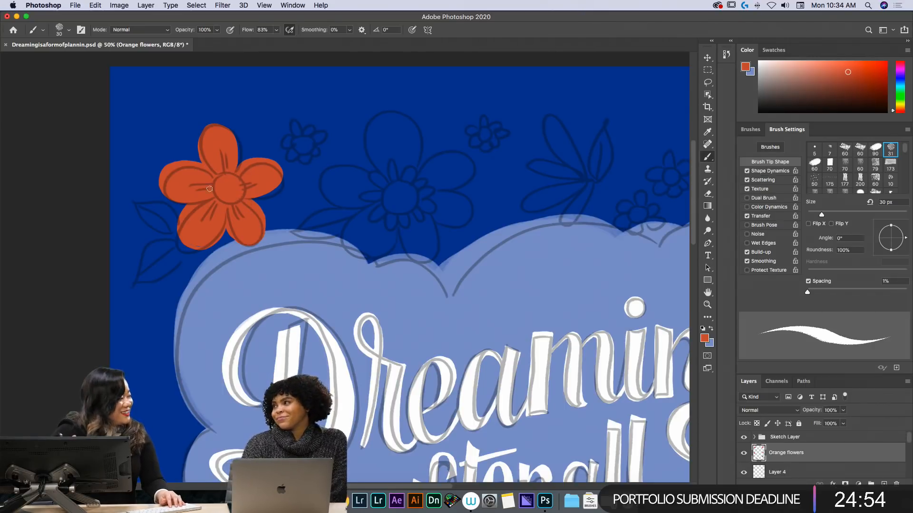
- Smooth and fill out the petal edges of the artwork's upper-right orange flower with the 30 px brush
left_click_drag(535, 302, 238, 307)
mouse_move(454, 148)
left_mouse_down()
mouse_move(442, 131)
mouse_move(415, 136)
left_mouse_up()
left_click_drag(433, 172, 400, 196)
mouse_move(463, 194)
left_mouse_down()
mouse_move(459, 229)
mouse_move(510, 175)
left_mouse_up()
left_click_drag(459, 146, 493, 162)
- Round out the petals of the orange flower above the 'P' of 'PLANNING' with the orange brush
key("space")
mouse_move(205, 478)
left_mouse_down()
mouse_move(266, 402)
mouse_move(459, 95)
mouse_move(527, 97)
mouse_move(539, 111)
left_mouse_up()
mouse_move(234, 126)
left_mouse_down()
mouse_move(254, 152)
mouse_move(238, 155)
mouse_move(236, 167)
mouse_move(199, 163)
mouse_move(236, 172)
left_mouse_up()
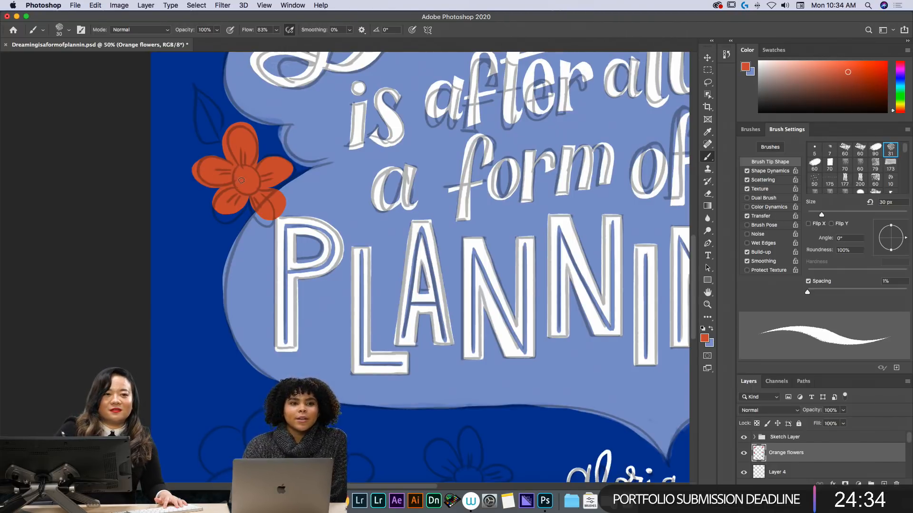
mouse_move(234, 183)
left_mouse_down()
mouse_move(232, 212)
mouse_move(244, 189)
mouse_move(227, 186)
mouse_move(212, 202)
mouse_move(253, 183)
mouse_move(250, 200)
mouse_move(271, 220)
left_mouse_up()
left_click_drag(278, 171, 268, 158)
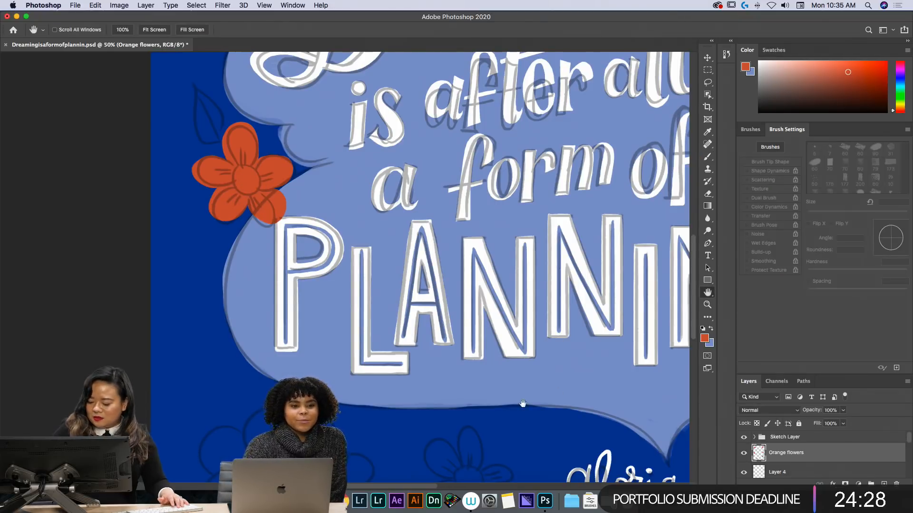
- Fill out the petal edges of the small orange flower near the artwork's bottom edge
scroll(387, 212, "down", 10)
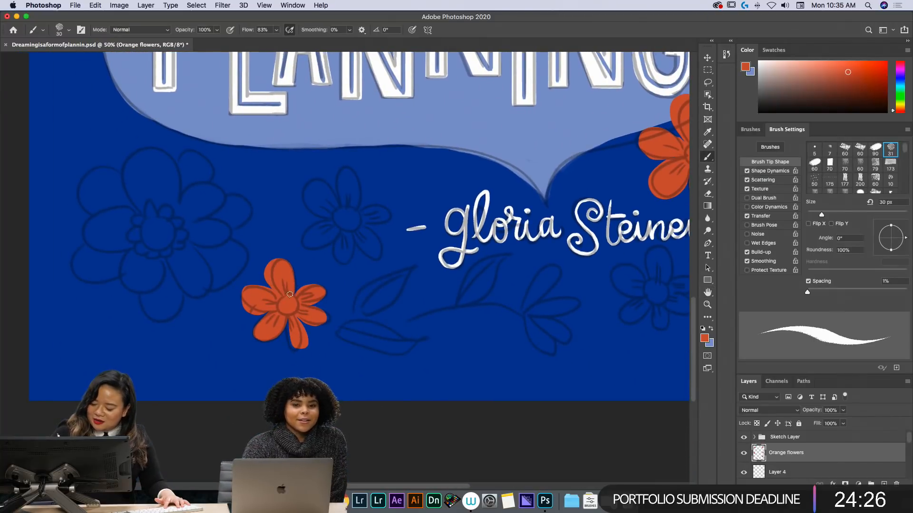
mouse_move(305, 278)
left_mouse_down()
mouse_move(296, 304)
mouse_move(309, 285)
mouse_move(315, 294)
mouse_move(299, 306)
mouse_move(317, 326)
mouse_move(302, 318)
mouse_move(303, 306)
mouse_move(314, 325)
mouse_move(288, 323)
mouse_move(289, 333)
mouse_move(294, 315)
mouse_move(279, 306)
mouse_move(258, 337)
left_mouse_up()
left_click_drag(258, 287, 266, 308)
- Round out the petals of the orange flower below the period of 'PLANNING' to match the sketch
key("space")
left_click_drag(562, 303, 232, 371)
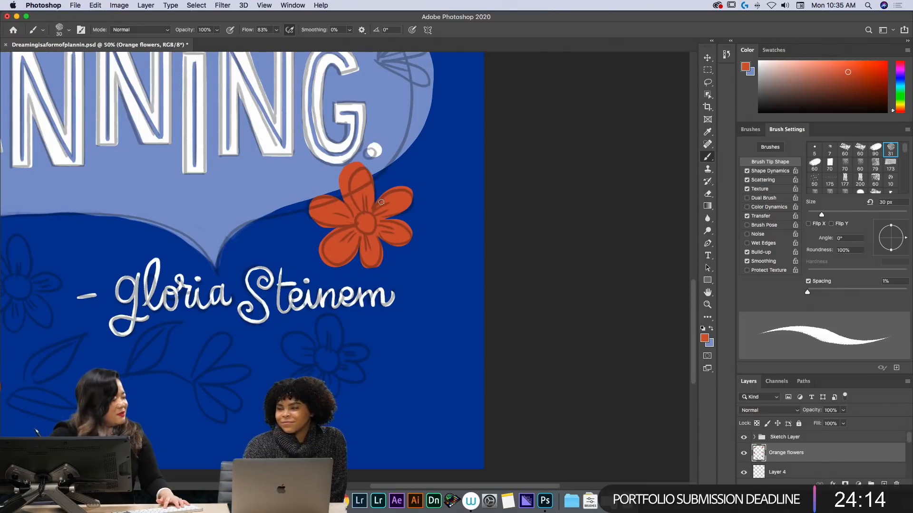
left_click_drag(383, 217, 408, 205)
left_click_drag(346, 212, 335, 230)
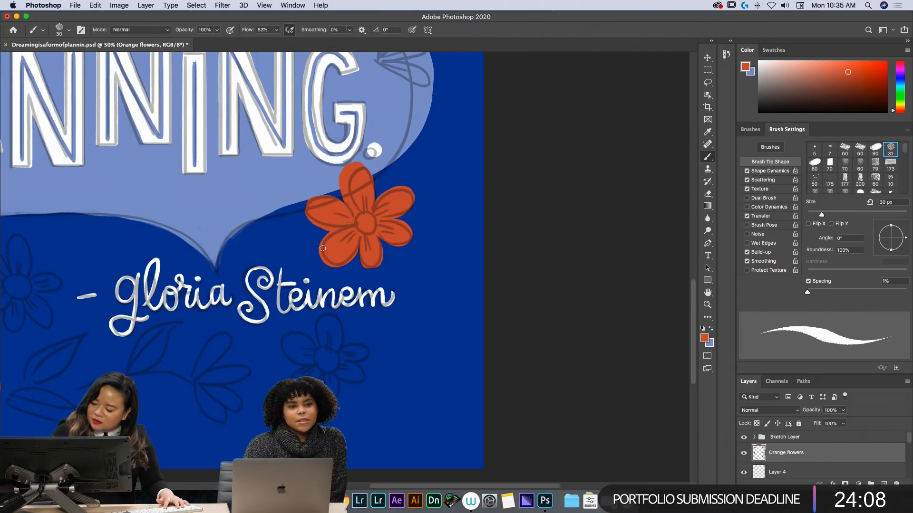
mouse_move(367, 244)
left_mouse_down()
mouse_move(401, 245)
mouse_move(389, 221)
left_mouse_up()
- Refine the petals of the orange flower beside the word 'of' with the eraser and the orange brush
scroll(404, 215, "up", 10)
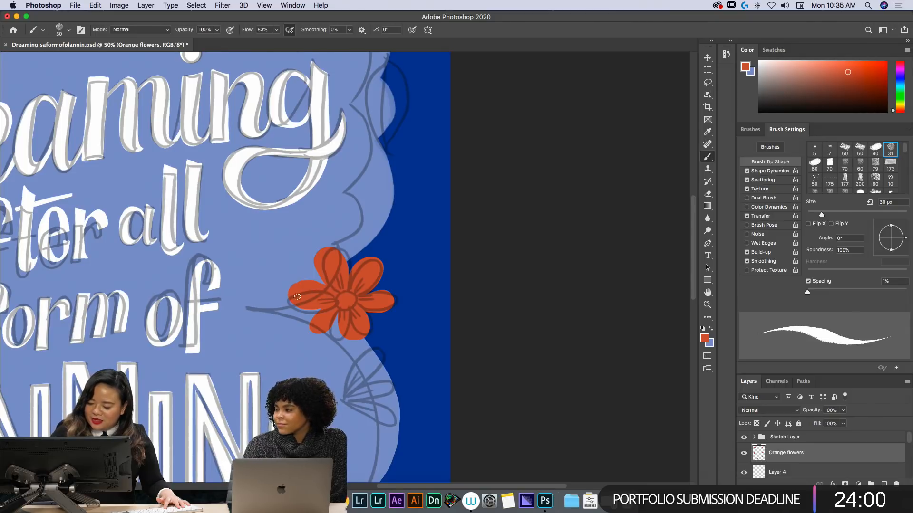
key("e")
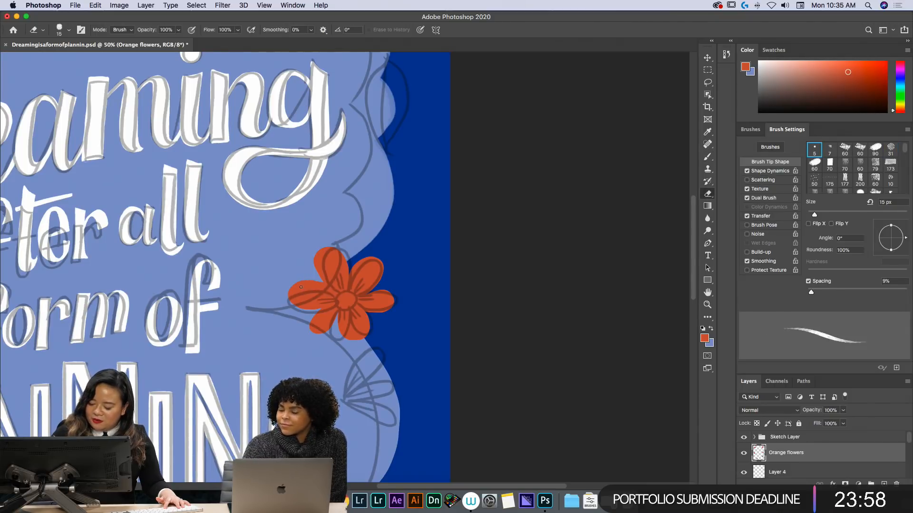
key("b")
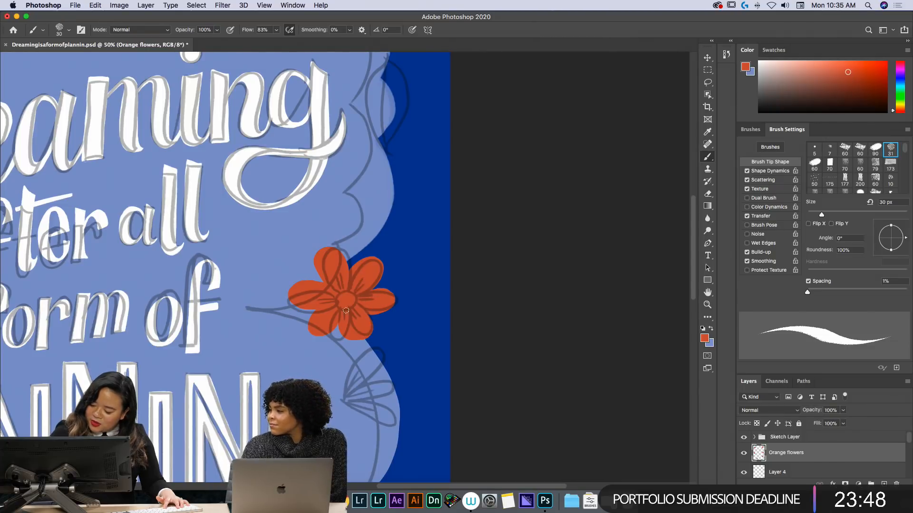
- Examine the retouched orange flowers and the remaining flower sketches around the whole quote
key("h")
left_click_drag(407, 149, 391, 332)
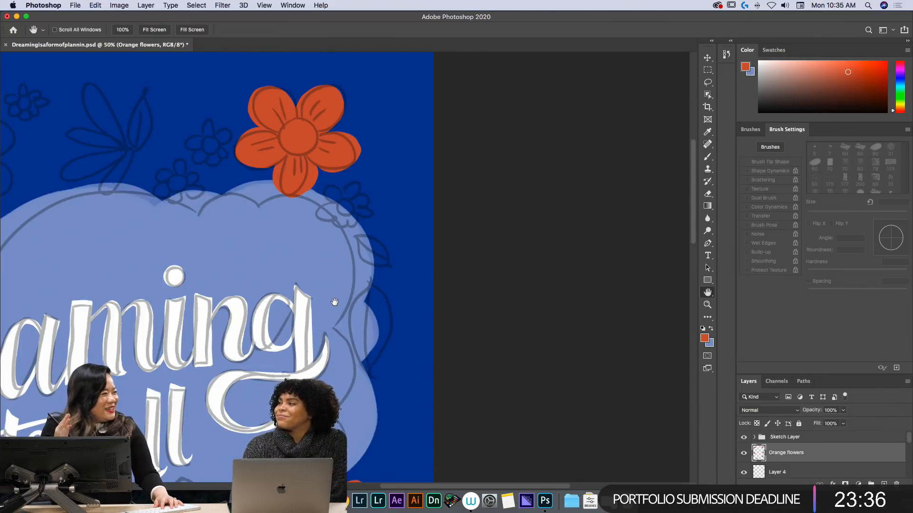
left_click_drag(277, 276, 666, 228)
left_click_drag(413, 269, 391, 90)
left_click_drag(442, 452, 390, 196)
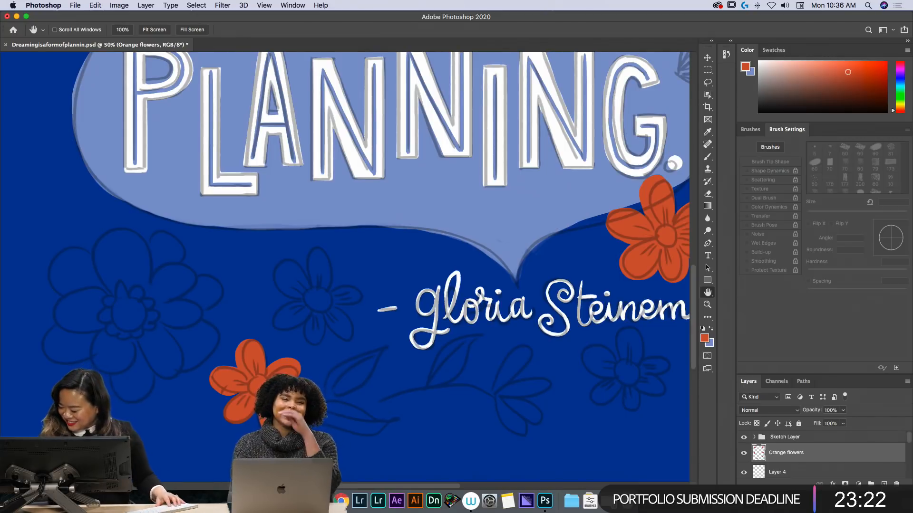
scroll(390, 252, "up", 10)
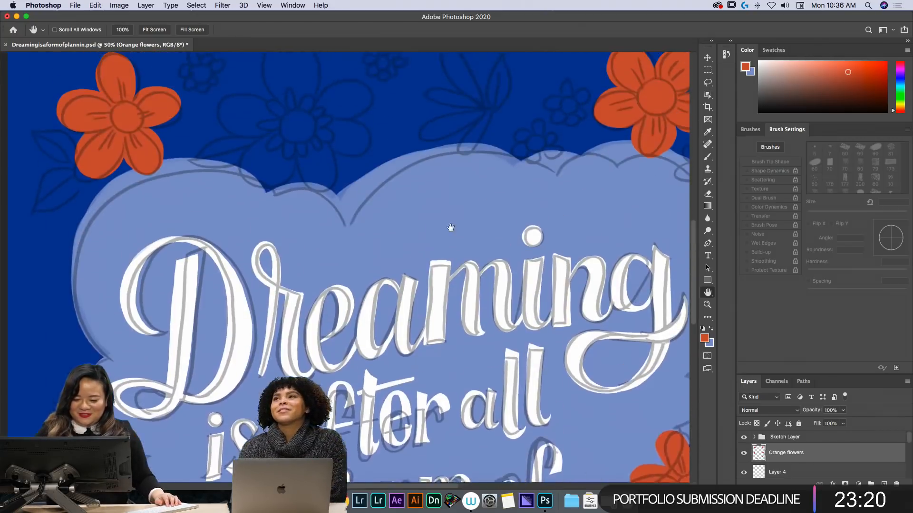
- Add a new layer above 'Orange flowers' and lasso the outline of the large flower sketched above 'Dreaming'
scroll(437, 138, "right", 5)
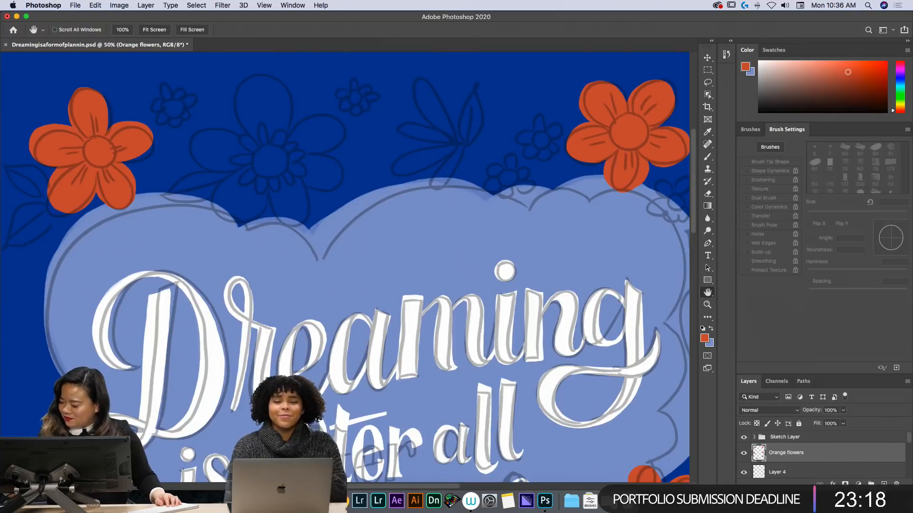
left_click(884, 483)
key("super+minus")
key("super+minus")
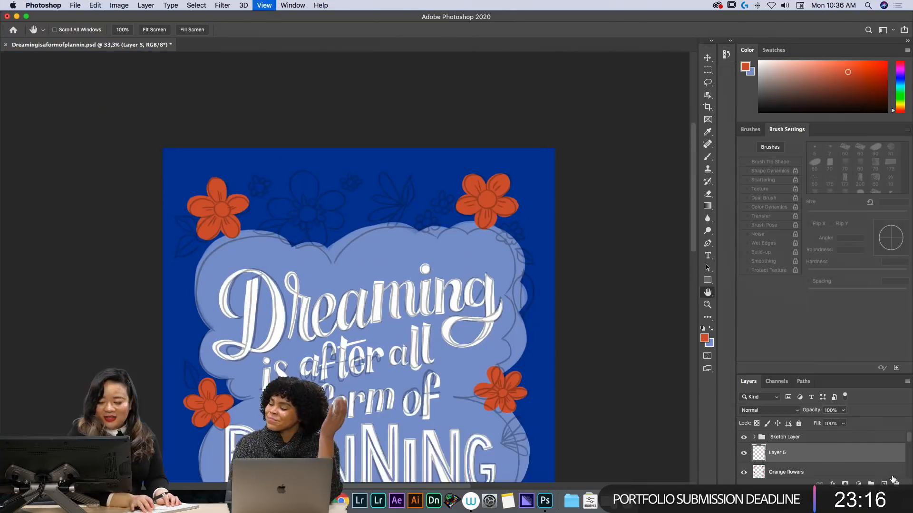
key("super+equal")
key("super+equal")
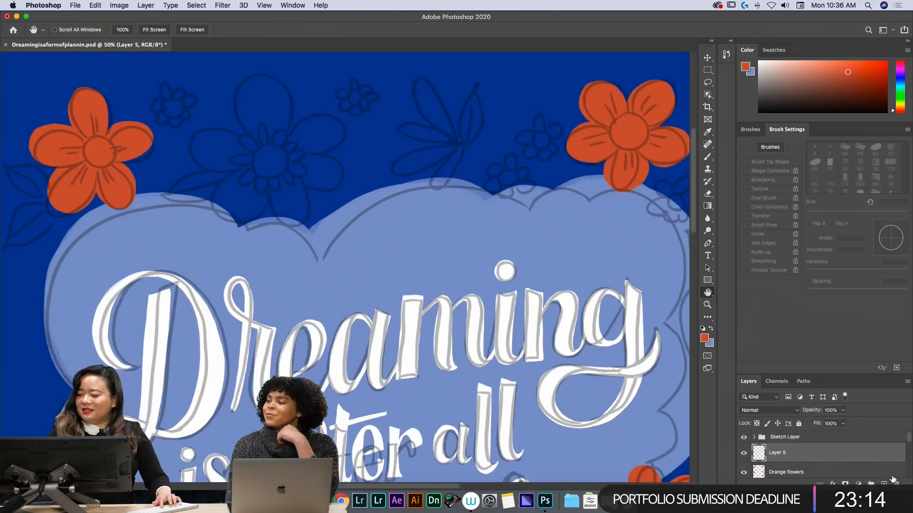
scroll(535, 258, "up", 2)
left_click(708, 83)
mouse_move(252, 166)
left_mouse_down()
mouse_move(233, 116)
mouse_move(291, 160)
mouse_move(340, 164)
mouse_move(343, 205)
mouse_move(316, 238)
mouse_move(277, 243)
mouse_move(266, 220)
mouse_move(209, 228)
mouse_move(185, 181)
mouse_move(252, 164)
left_mouse_up()
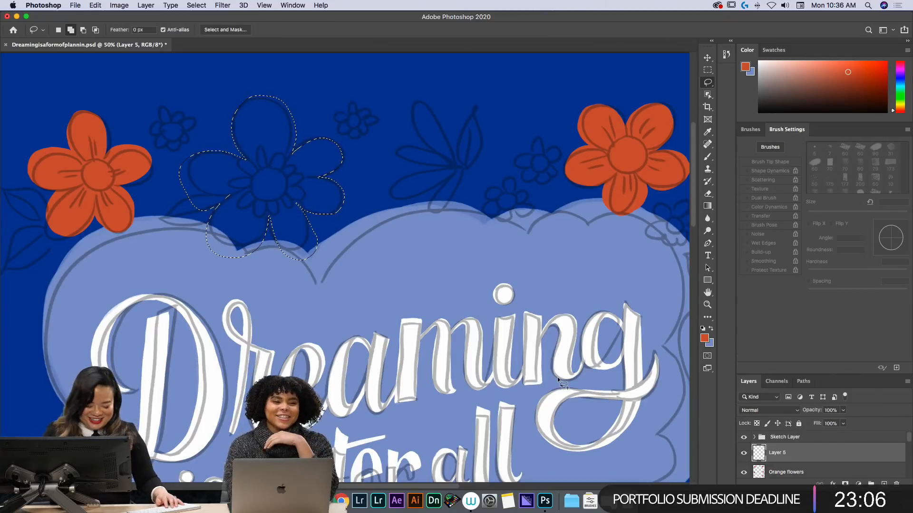
- Add the outline of the large flower sketched below the 'P' of 'PLANNING' to the lasso selection
key("super+minus")
key("h")
left_click_drag(559, 380, 547, 180)
left_click(708, 82)
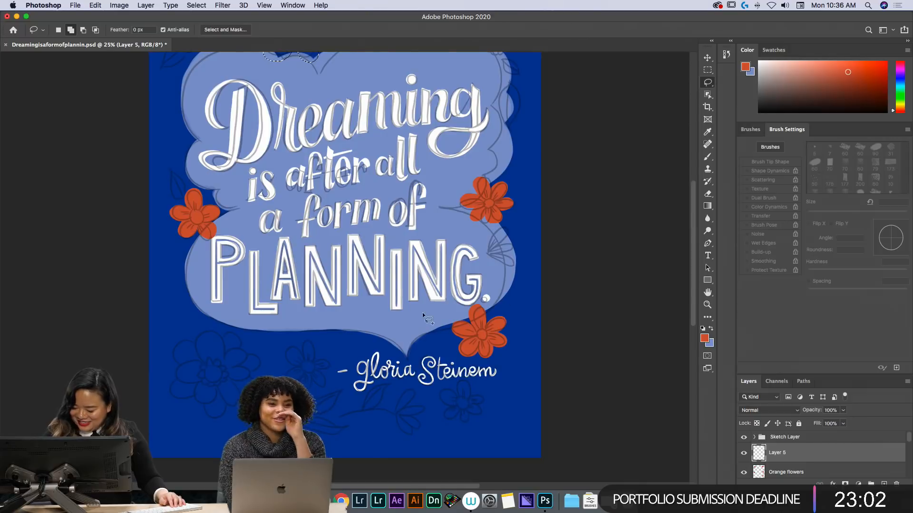
mouse_move(193, 341)
left_mouse_down()
mouse_move(220, 329)
mouse_move(225, 354)
mouse_move(247, 354)
mouse_move(238, 393)
mouse_move(226, 391)
mouse_move(230, 405)
mouse_move(215, 407)
mouse_move(207, 390)
mouse_move(195, 400)
mouse_move(176, 358)
mouse_move(212, 349)
left_mouse_up()
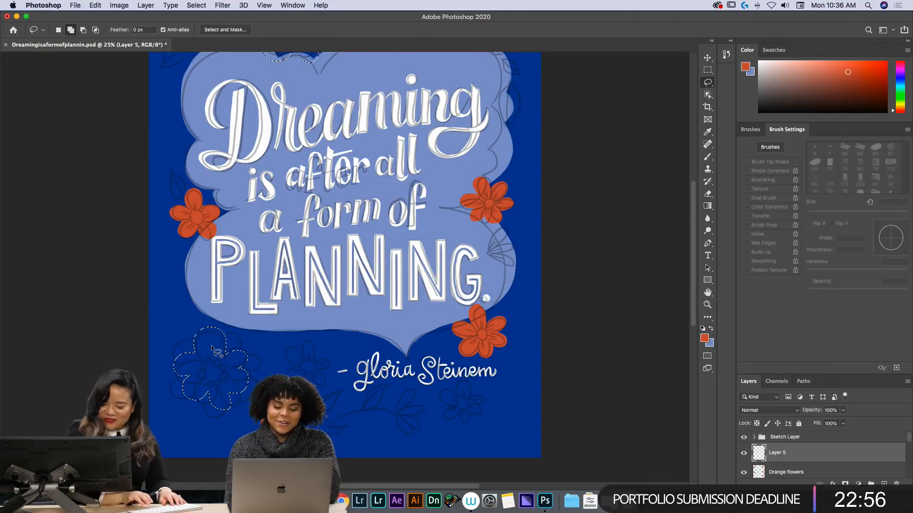
- Choose a warm pink foreground colour, fill both selected large flowers with it and clear the selection
left_click_drag(898, 73, 899, 62)
left_click(819, 66)
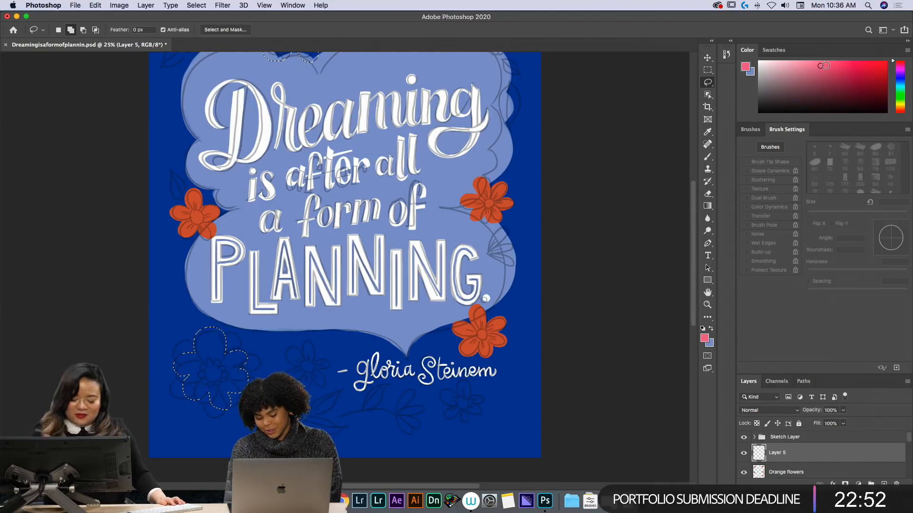
key("alt+BackSpace")
key("super+minus")
key("super+minus")
key("super+minus")
key("super+plus")
key("super+plus")
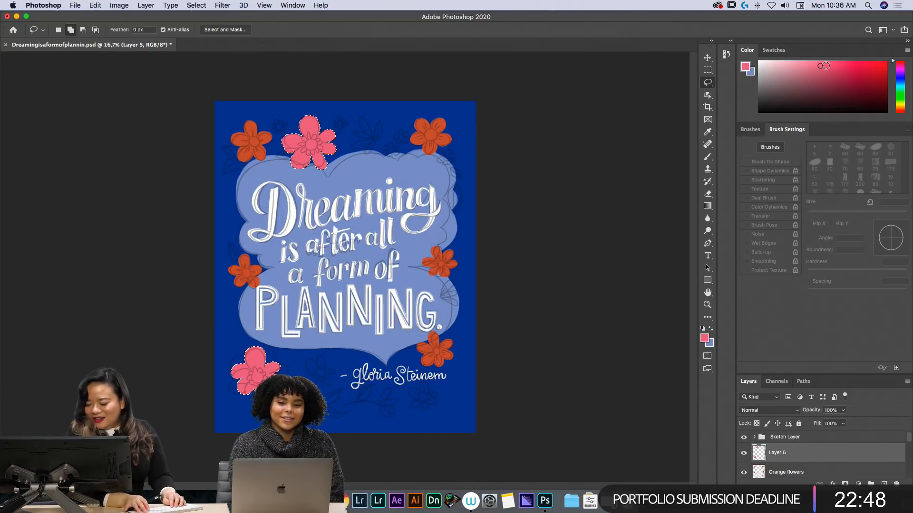
key("super+plus")
key("super+plus")
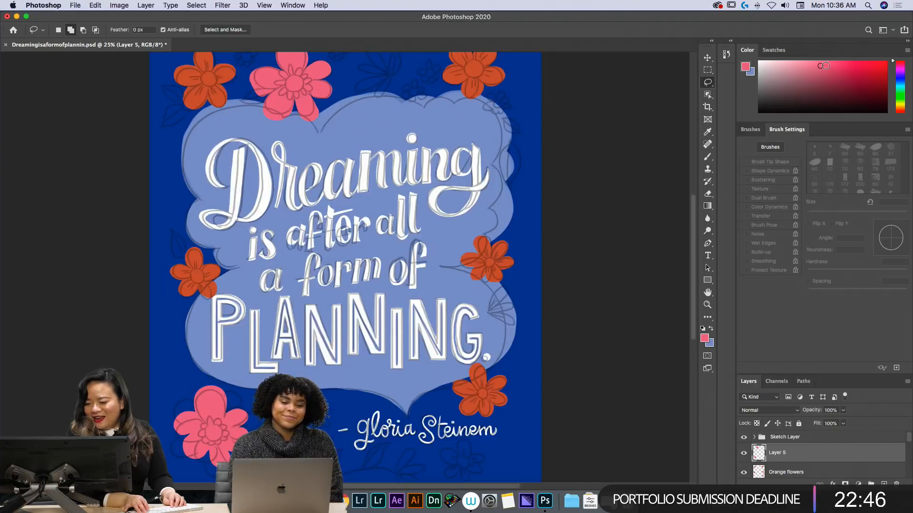
- Round out the petals of the pink flower above 'Dreaming' with a 40 px pink brush
key("super+plus")
key("h")
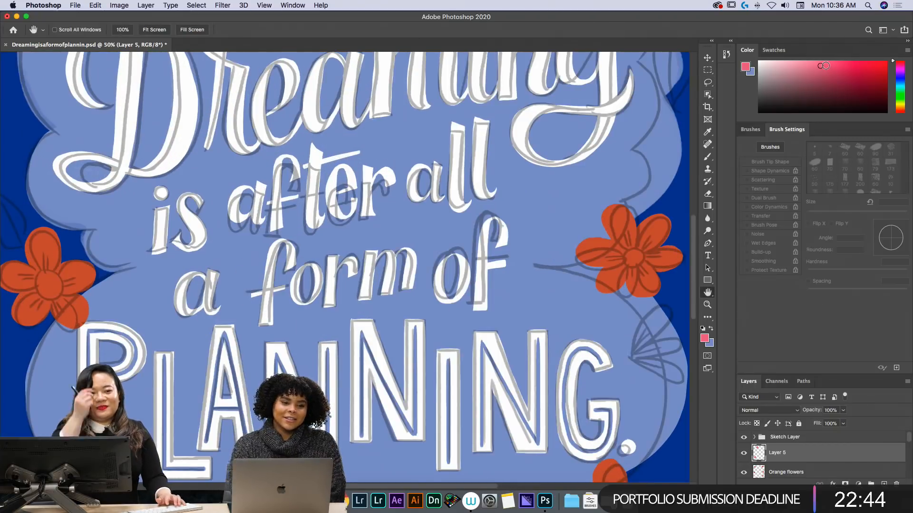
left_click_drag(243, 106, 313, 298)
left_click_drag(379, 121, 423, 254)
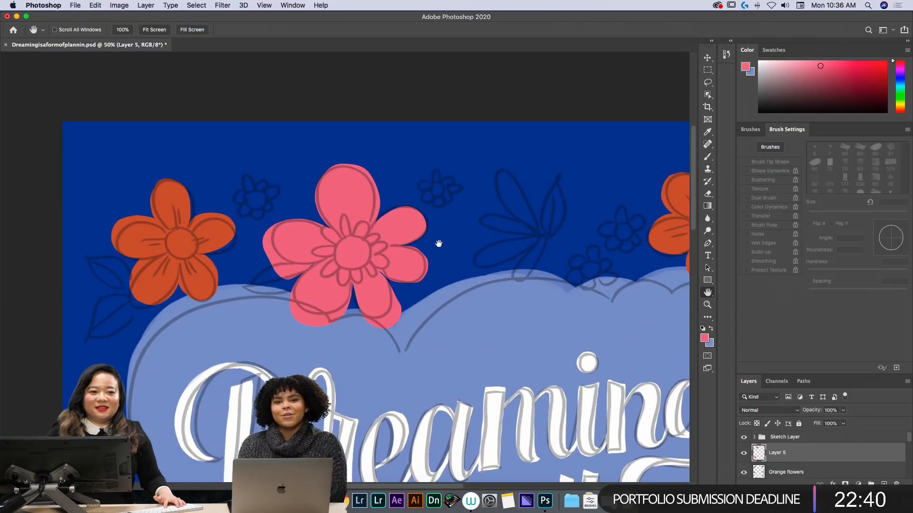
key("b")
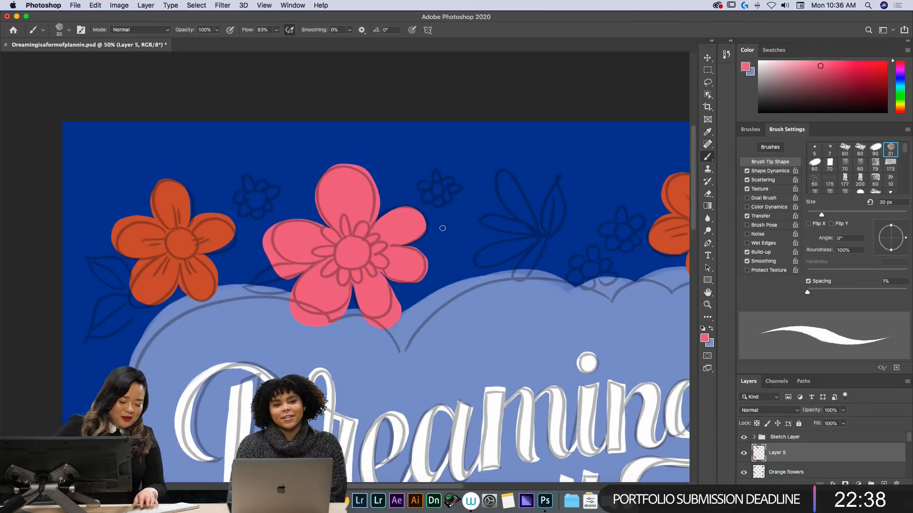
key("bracketright")
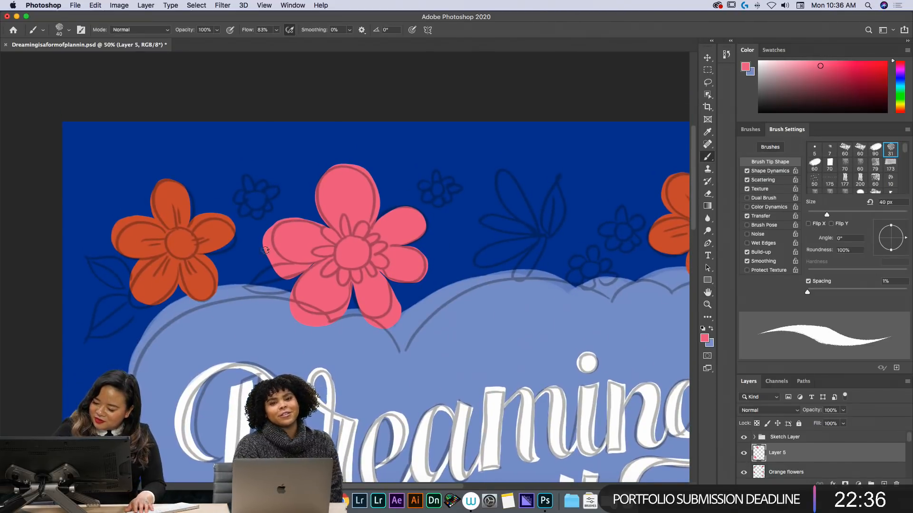
left_click_drag(262, 247, 343, 267)
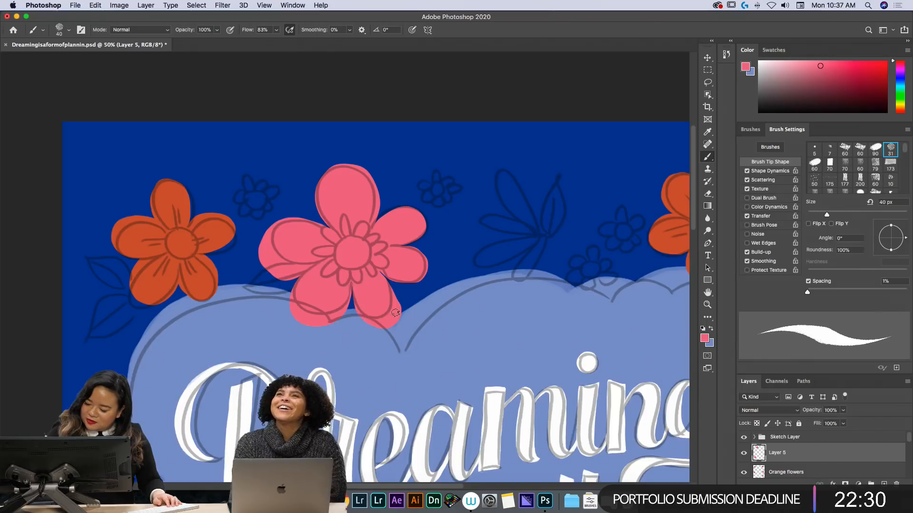
mouse_move(392, 248)
left_mouse_down()
mouse_move(412, 246)
mouse_move(418, 283)
left_mouse_up()
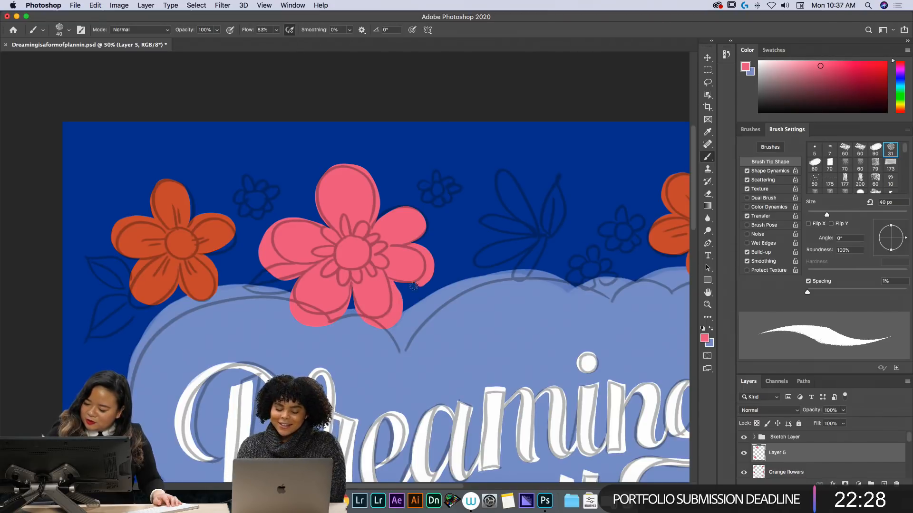
left_click_drag(372, 229, 421, 211)
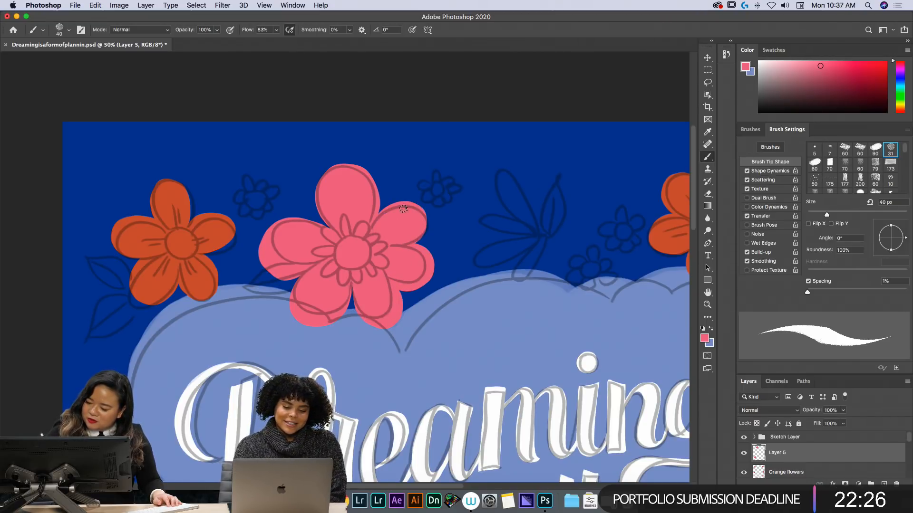
mouse_move(356, 171)
left_mouse_down()
mouse_move(327, 171)
mouse_move(342, 231)
left_mouse_up()
- Fill out the petal edges of the large pink flower below 'PLANNING' with the pink brush
key("space")
mouse_move(417, 421)
left_mouse_down()
mouse_move(418, 105)
mouse_move(432, 52)
left_mouse_up()
mouse_move(357, 469)
left_mouse_down()
mouse_move(375, 368)
mouse_move(371, 230)
left_mouse_up()
mouse_move(191, 241)
left_mouse_down()
mouse_move(146, 247)
mouse_move(188, 270)
left_mouse_up()
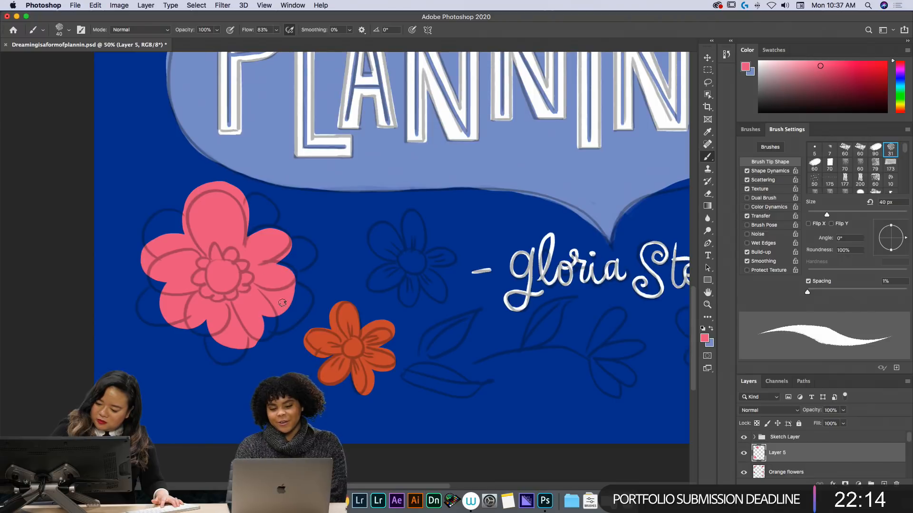
mouse_move(243, 246)
left_mouse_down()
mouse_move(287, 236)
mouse_move(273, 269)
left_mouse_up()
- Rename the pink flower layer as 'Pink Flowers' and add a new layer above it
left_click_drag(601, 367, 221, 432)
left_click_drag(427, 119, 459, 444)
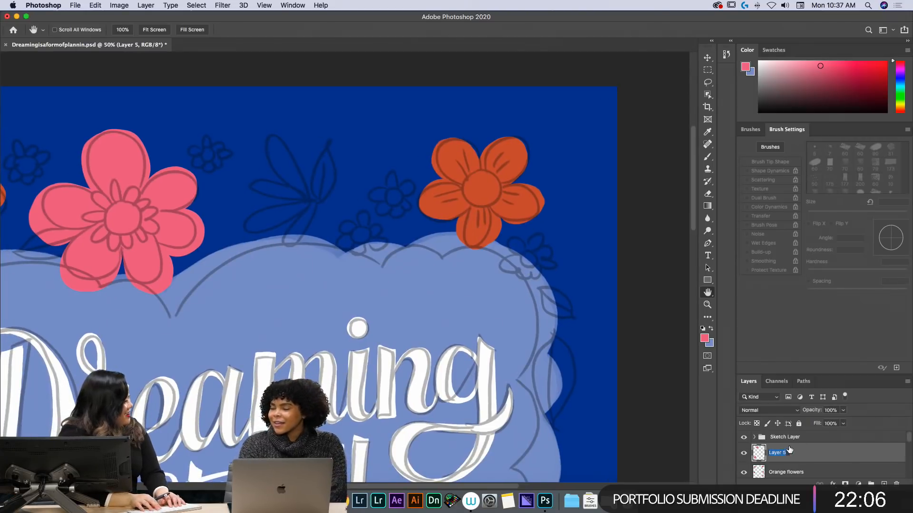
type("wers")
key("Return")
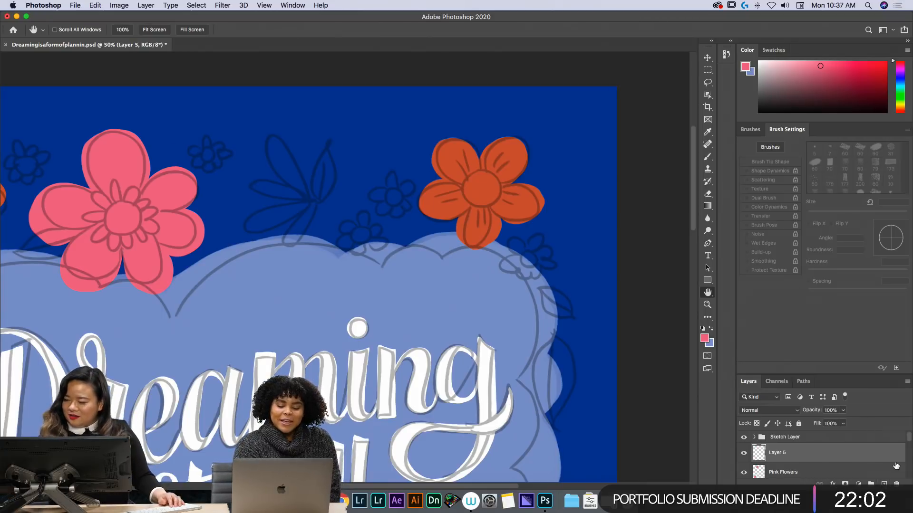
- Set the foreground colour to a golden yellow for the next group of flowers
left_click(708, 82)
key("b")
left_click_drag(898, 101, 894, 107)
left_click(857, 68)
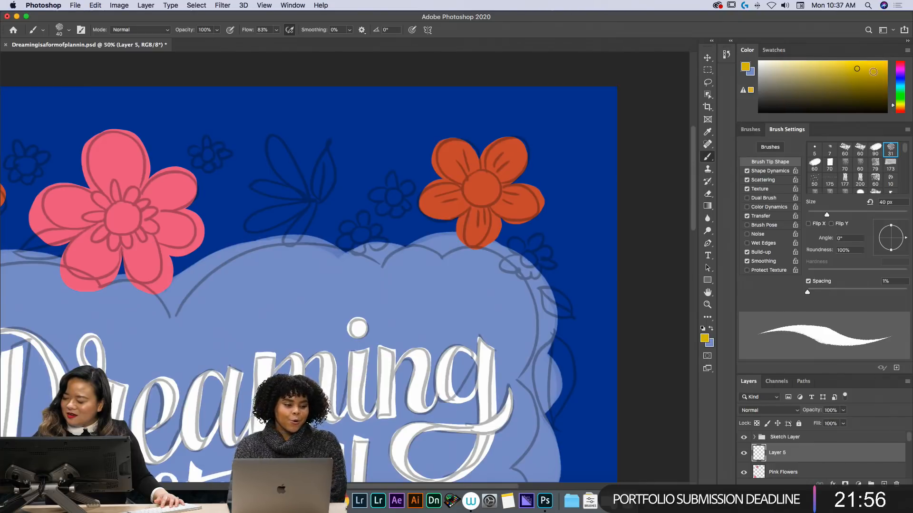
left_click_drag(893, 106, 893, 107)
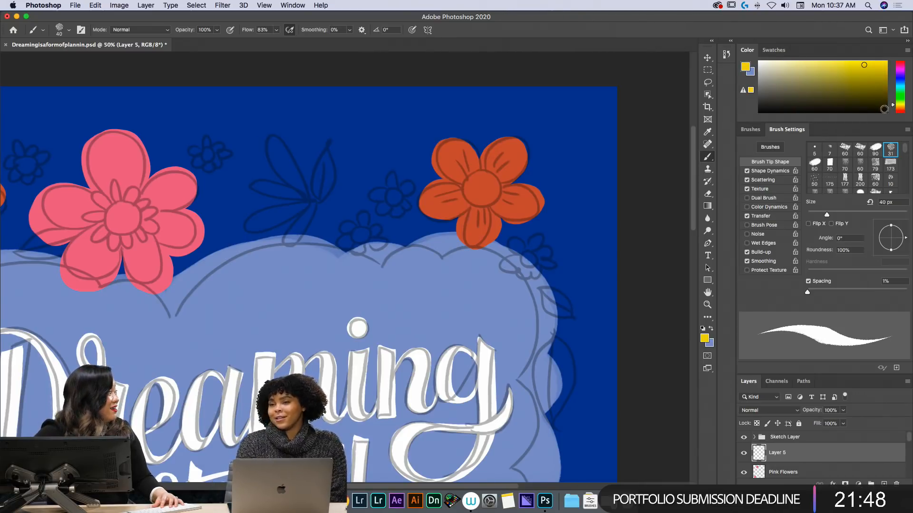
left_click_drag(893, 105, 894, 106)
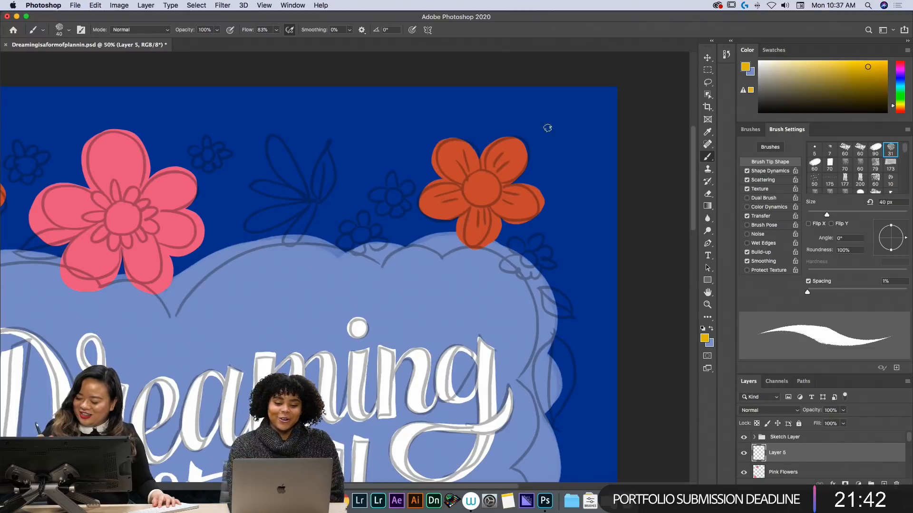
- Lasso the five small flowers sketched above and around the top of the cloud shape, fill them with golden yellow and deselect
key("l")
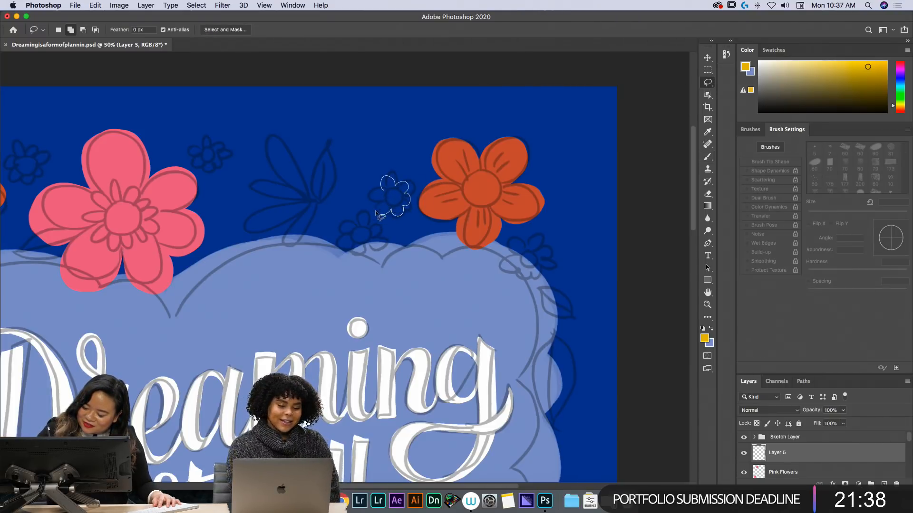
left_click_drag(383, 192, 384, 194)
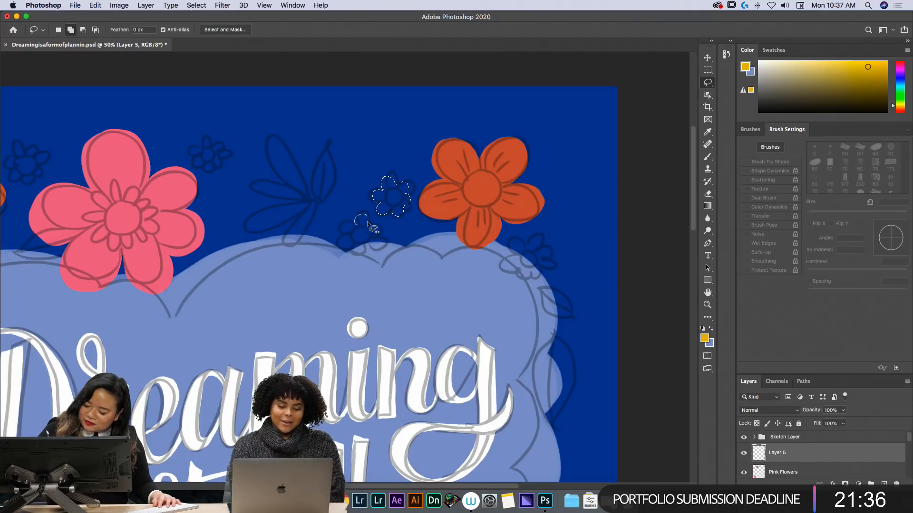
mouse_move(369, 256)
left_mouse_down()
mouse_move(348, 252)
mouse_move(345, 238)
mouse_move(360, 216)
left_mouse_up()
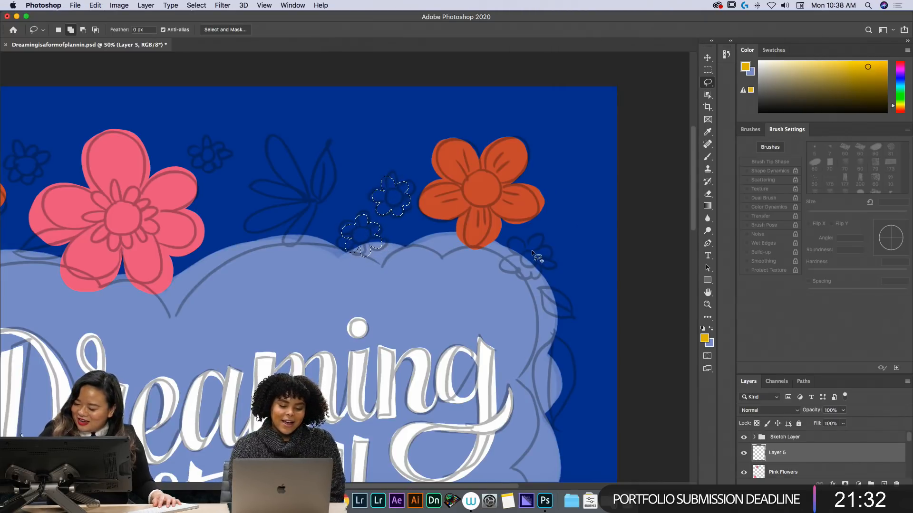
mouse_move(549, 259)
left_mouse_down()
mouse_move(545, 273)
mouse_move(517, 260)
mouse_move(530, 240)
left_mouse_up()
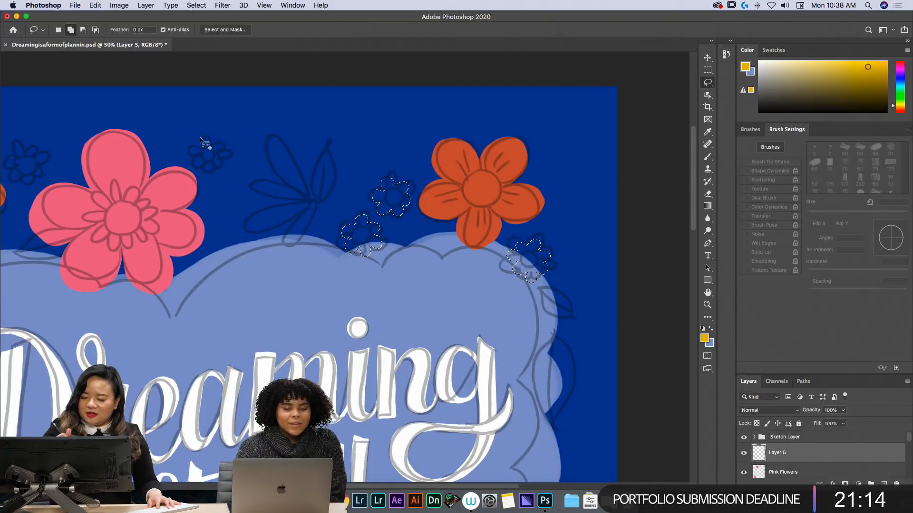
mouse_move(204, 139)
left_mouse_down()
mouse_move(224, 149)
mouse_move(218, 160)
mouse_move(205, 164)
mouse_move(195, 155)
mouse_move(202, 140)
left_mouse_up()
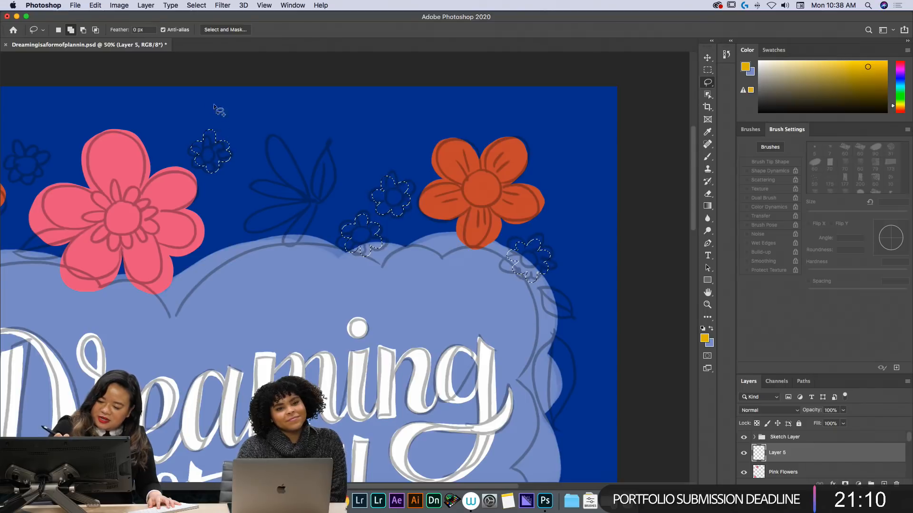
mouse_move(19, 142)
left_mouse_down()
mouse_move(46, 157)
mouse_move(25, 179)
mouse_move(8, 158)
mouse_move(26, 145)
left_mouse_up()
key("alt+BackSpace")
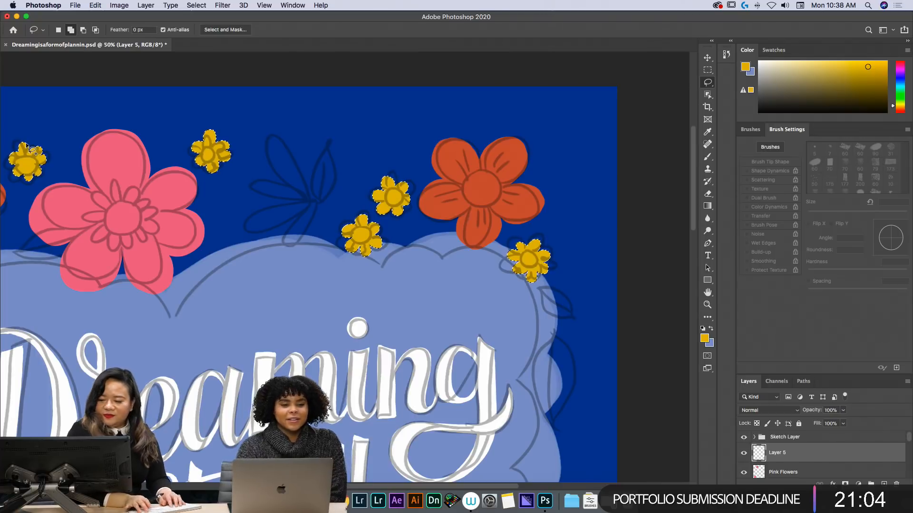
key("space")
left_click_drag(332, 323, 545, 68)
key("super+d")
- Lasso the flower sketched below the script attribution, fill it with golden yellow and clear the selection
left_click_drag(409, 325, 401, 139)
mouse_move(387, 326)
left_mouse_down()
mouse_move(344, 331)
mouse_move(260, 376)
left_mouse_up()
left_click(707, 83)
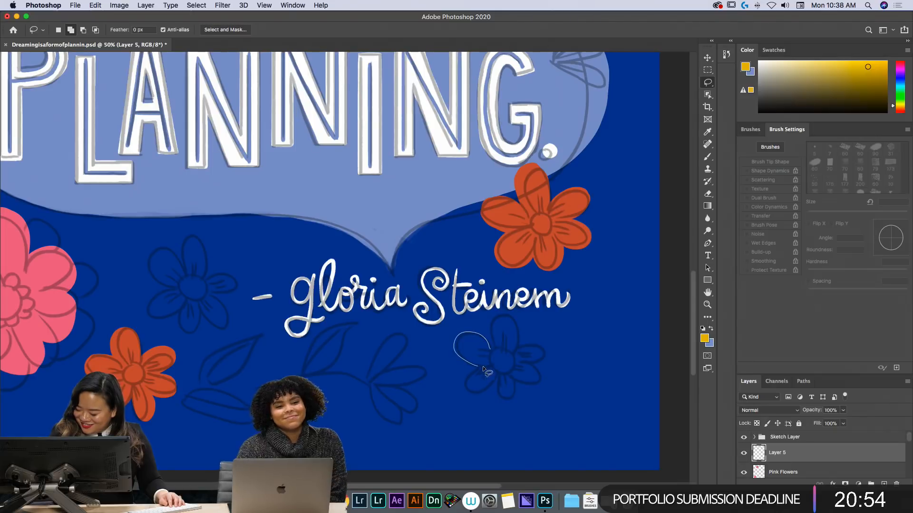
mouse_move(539, 353)
left_mouse_down()
mouse_move(514, 343)
mouse_move(519, 327)
left_mouse_up()
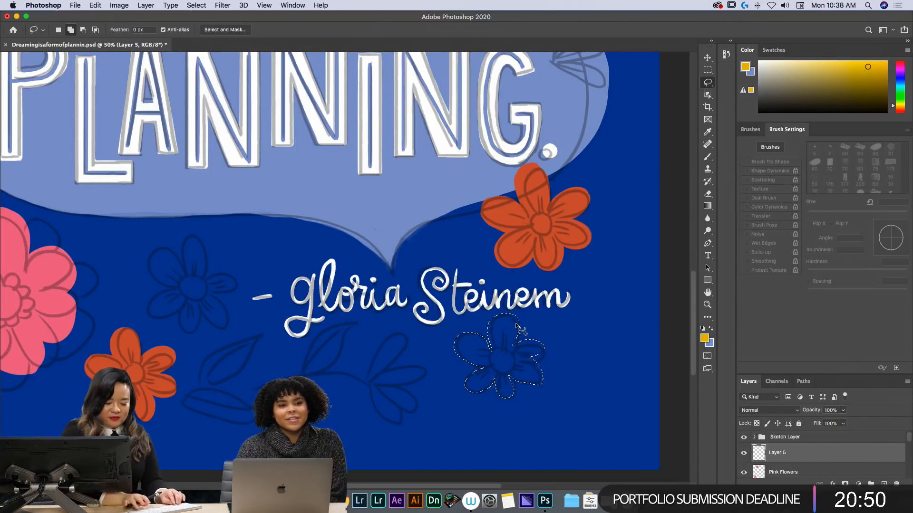
key("alt+BackSpace")
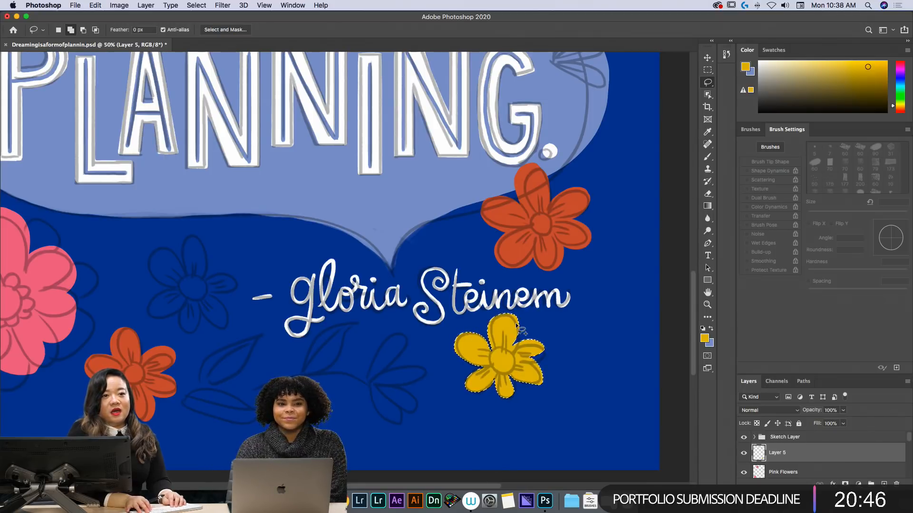
key("super+minus")
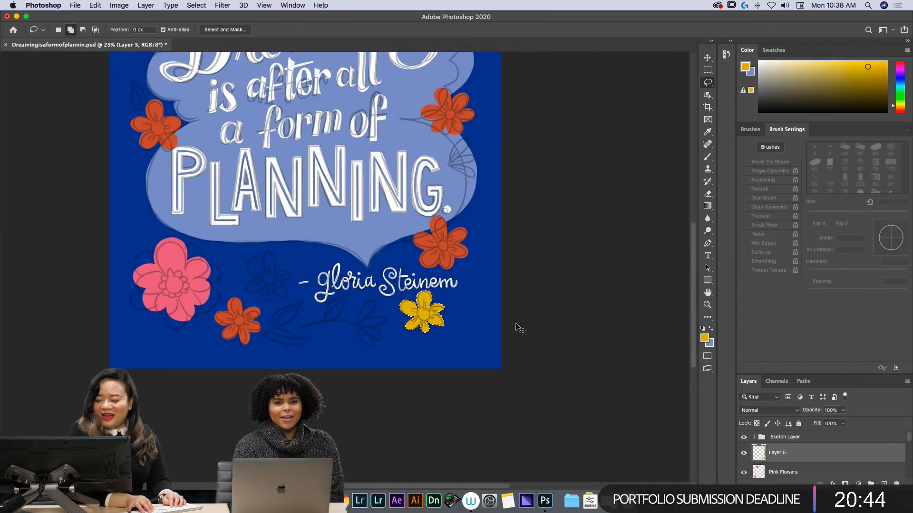
key("super+plus")
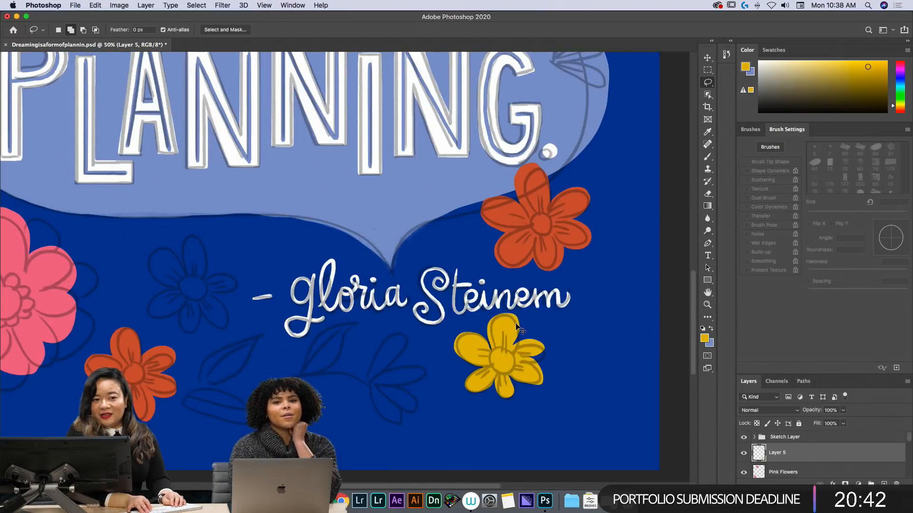
- Round out and clean up the petal edges of the yellow flower below the attribution using the 40 px brush and the eraser
key("b")
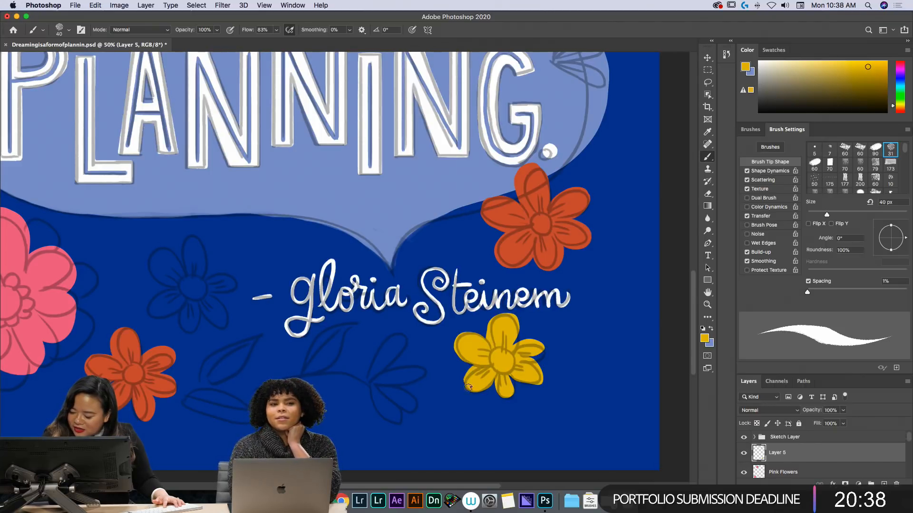
left_click_drag(498, 387, 510, 377)
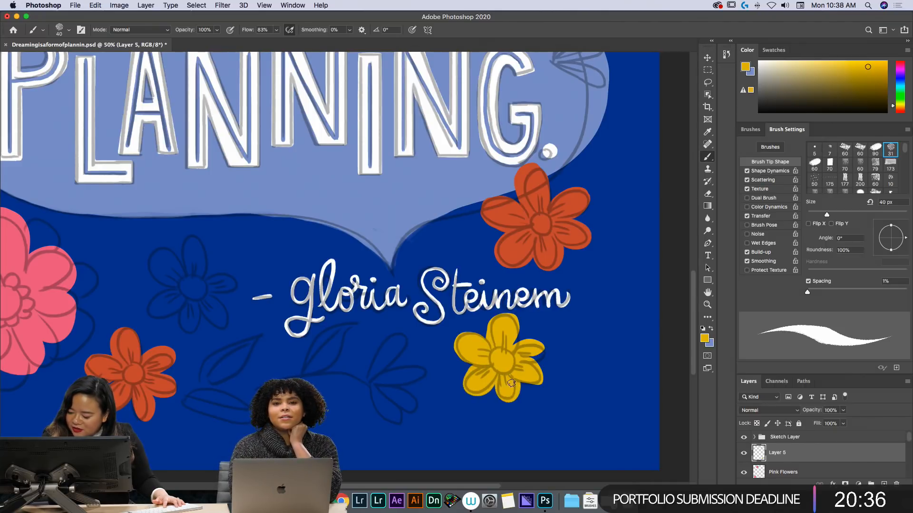
left_click_drag(520, 341, 532, 348)
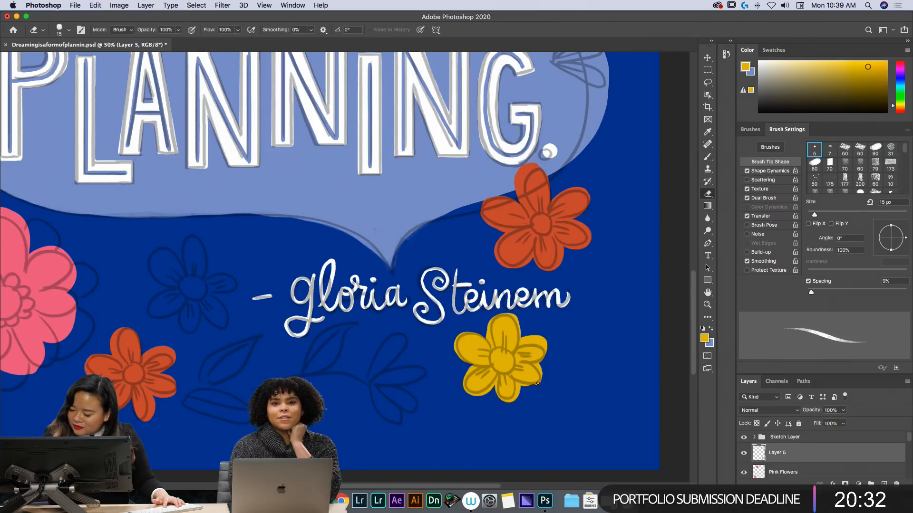
key("b")
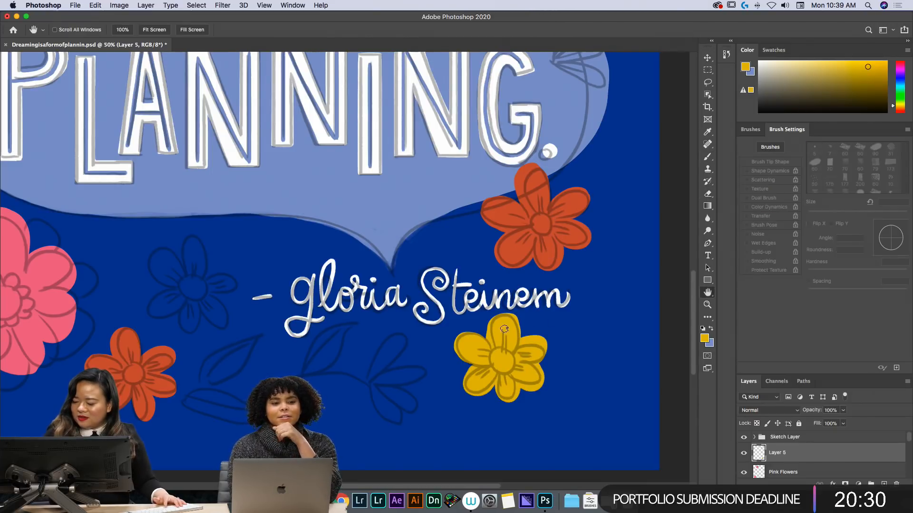
key("e")
key("b")
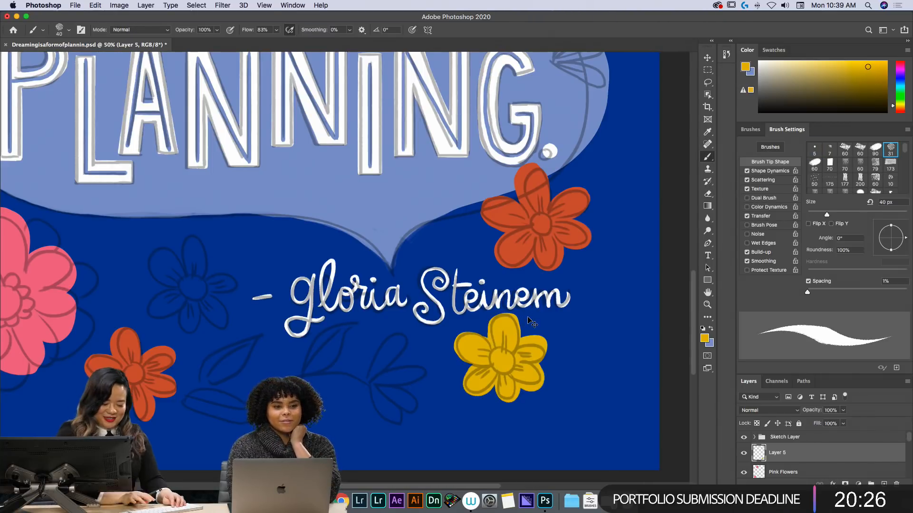
- Lasso the flower sketched beside the dash of the attribution and fill it with the orange sampled from the existing flowers
key("super+minus")
key("super+minus")
key("super+minus")
key("super+minus")
key("super+minus")
key("super+plus")
key("super+plus")
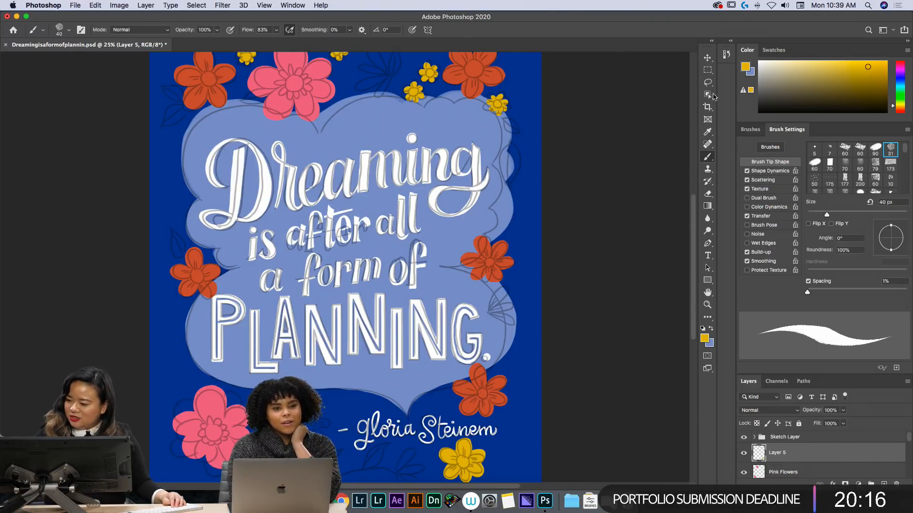
key("l")
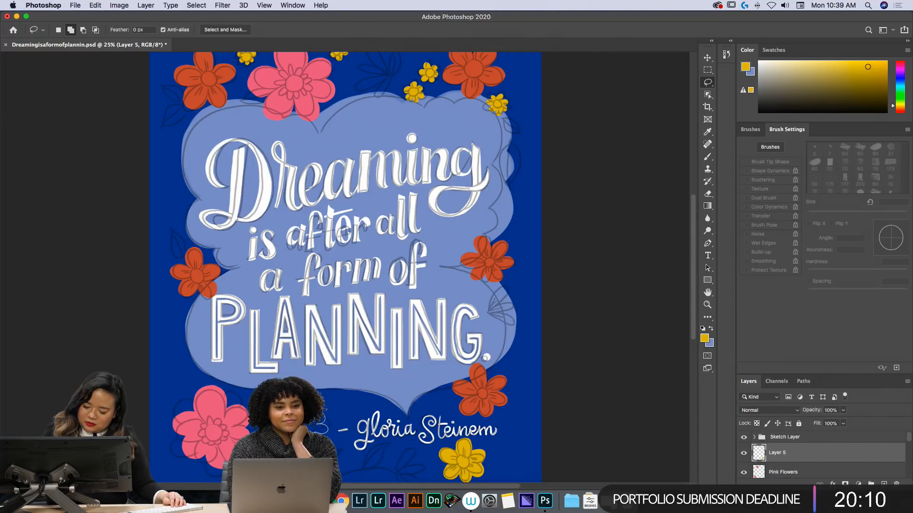
key("i")
left_click(509, 242)
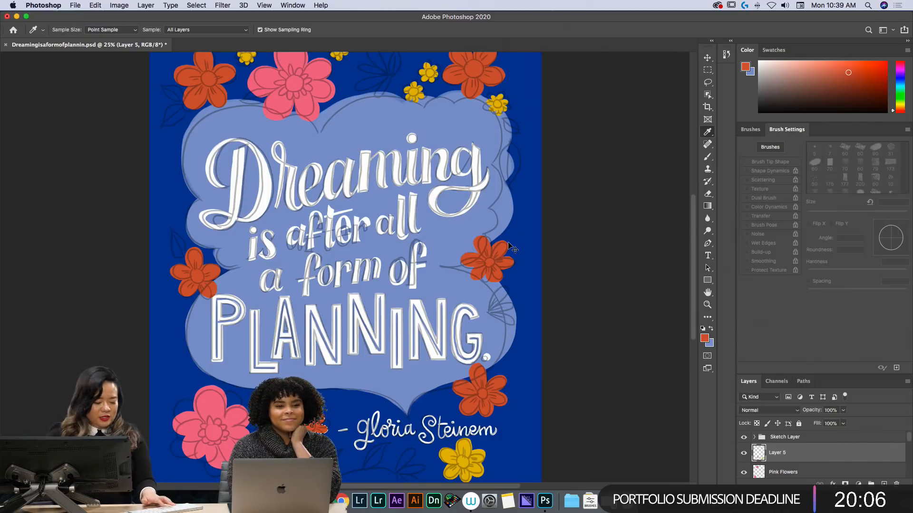
- Lighten the newly filled orange flower beside the attribution with a Hue/Saturation Lightness of +32
key("super+u")
left_click_drag(552, 227, 571, 229)
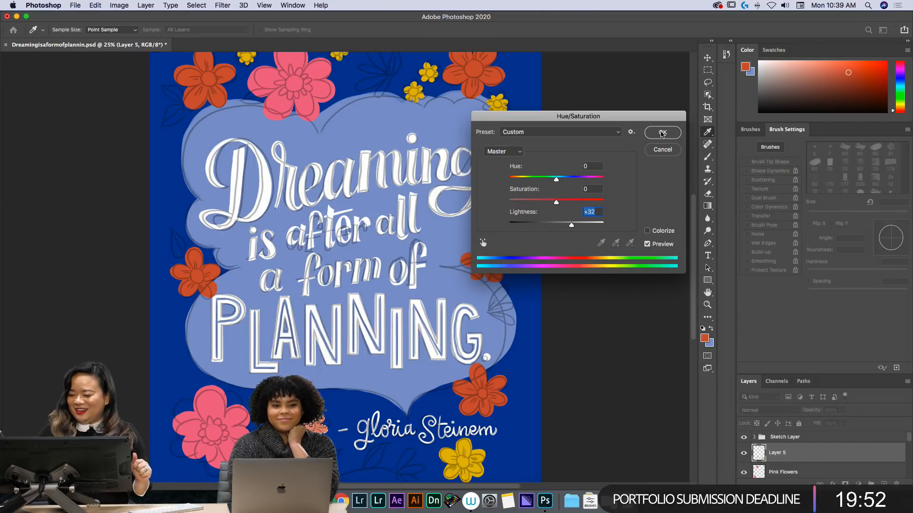
- Apply the +32 lightness adjustment and outline the petals of the sketched flower at the artwork's top with the Lasso tool
left_click(662, 132)
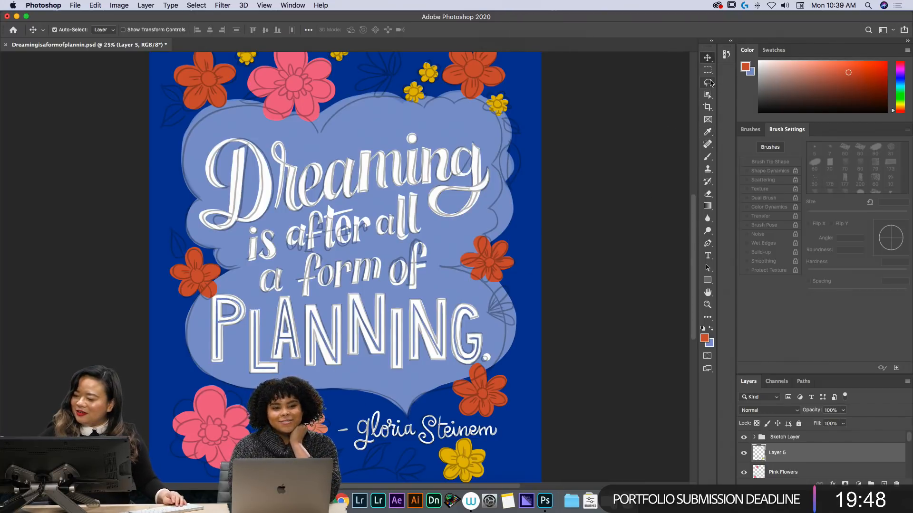
left_click(713, 84)
key("h")
left_click_drag(417, 150, 421, 231)
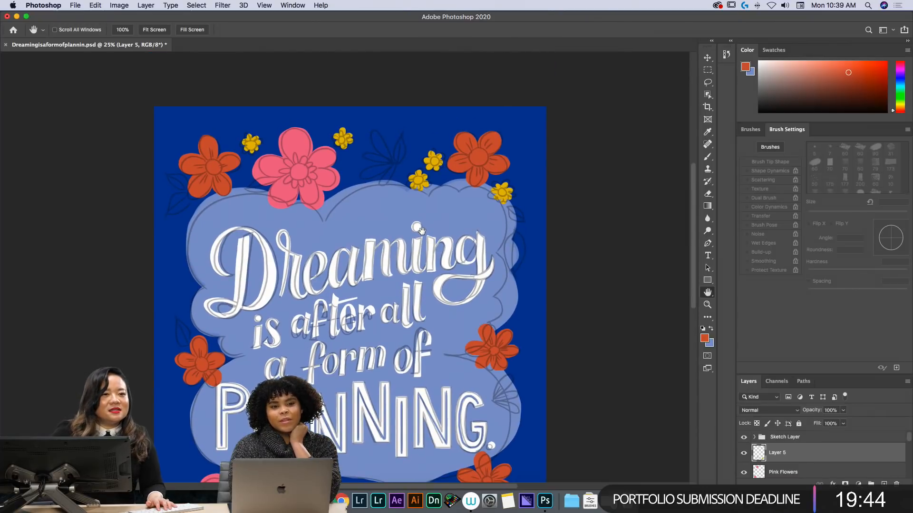
key("i")
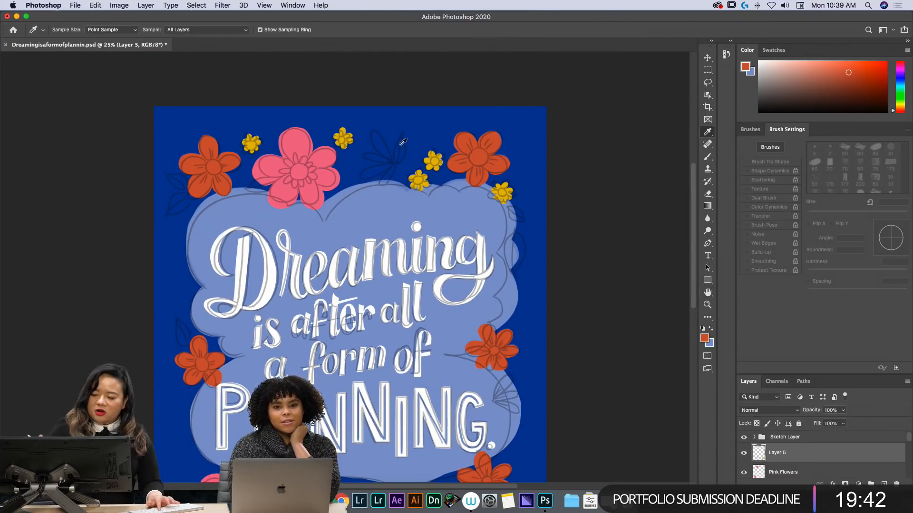
left_click(708, 81)
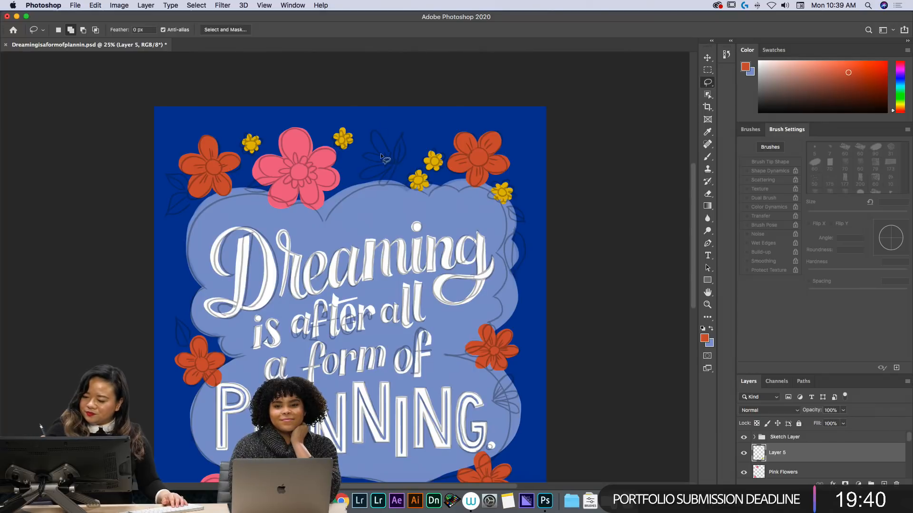
mouse_move(385, 164)
left_mouse_down()
mouse_move(358, 178)
mouse_move(394, 162)
left_mouse_up()
key("space")
left_click_drag(394, 375, 392, 301)
- Sample the pastel orange of the small flower beside the Gloria Steinem signature as the foreground color
key("i")
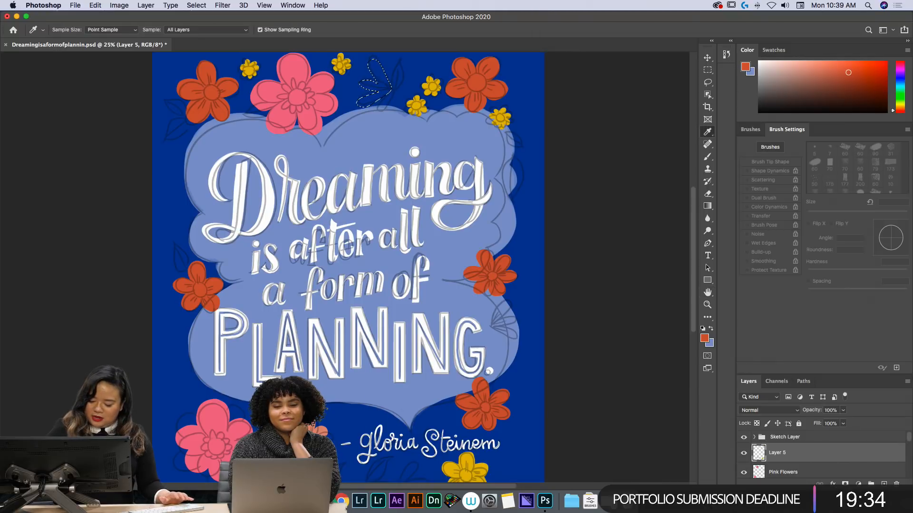
key("space")
left_click_drag(393, 149, 397, 220)
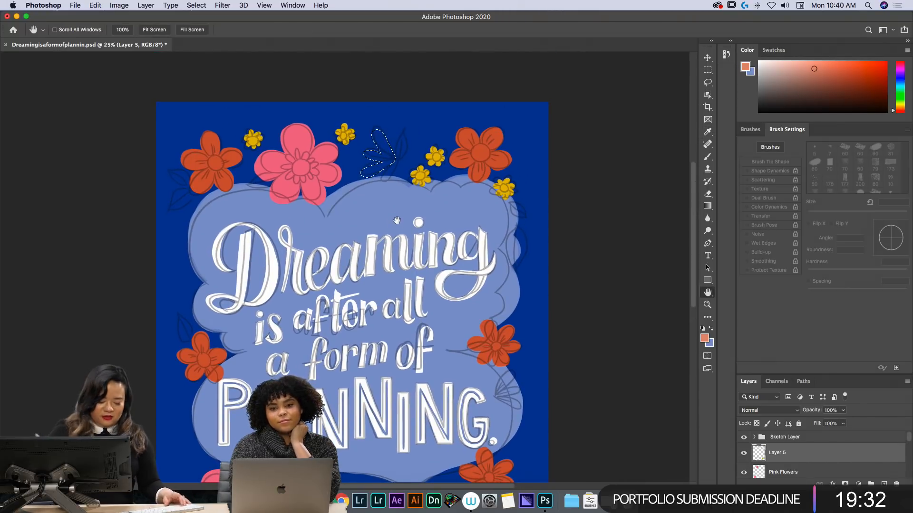
- Try filling the selected petals with the light blue background color
key("shift+BackSpace")
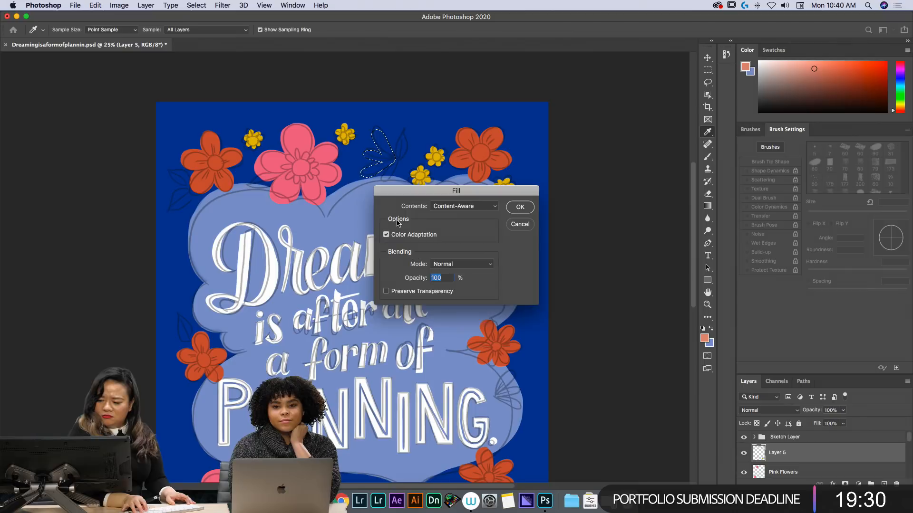
left_click(522, 223)
key("space")
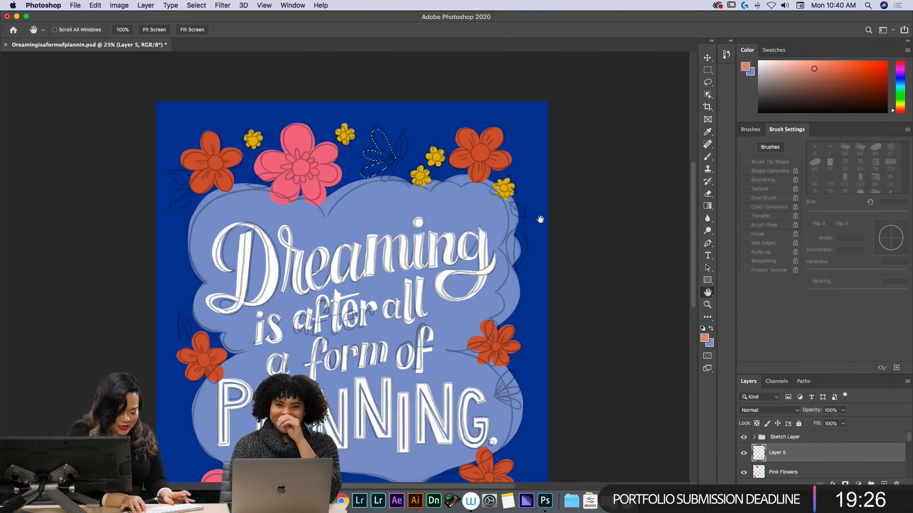
key("super+BackSpace")
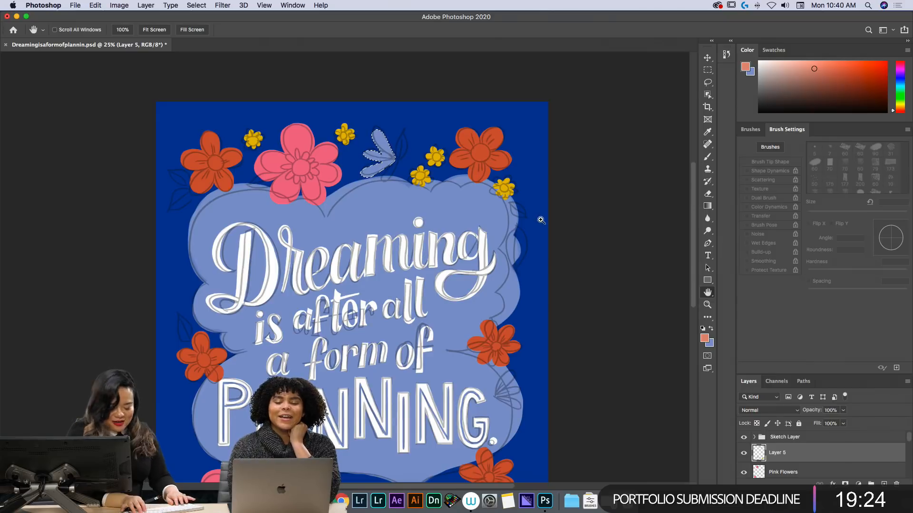
key("super+z")
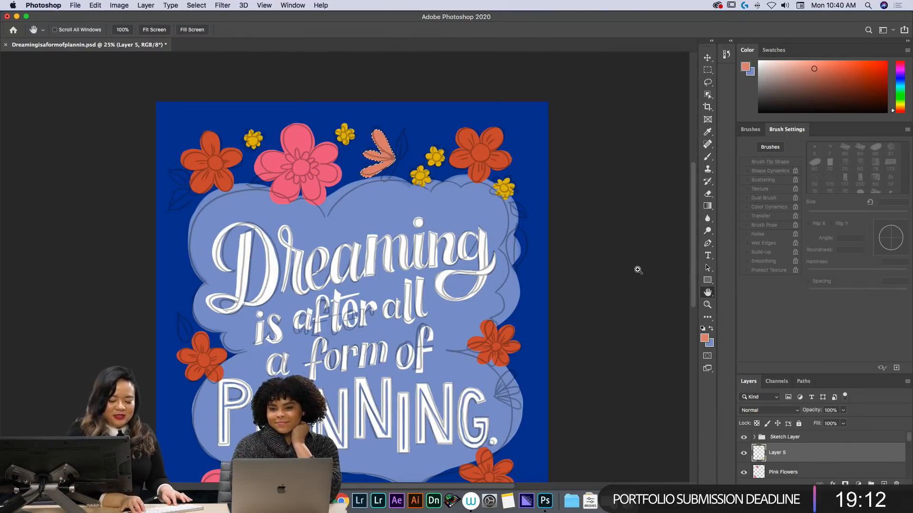
key("super+BackSpace")
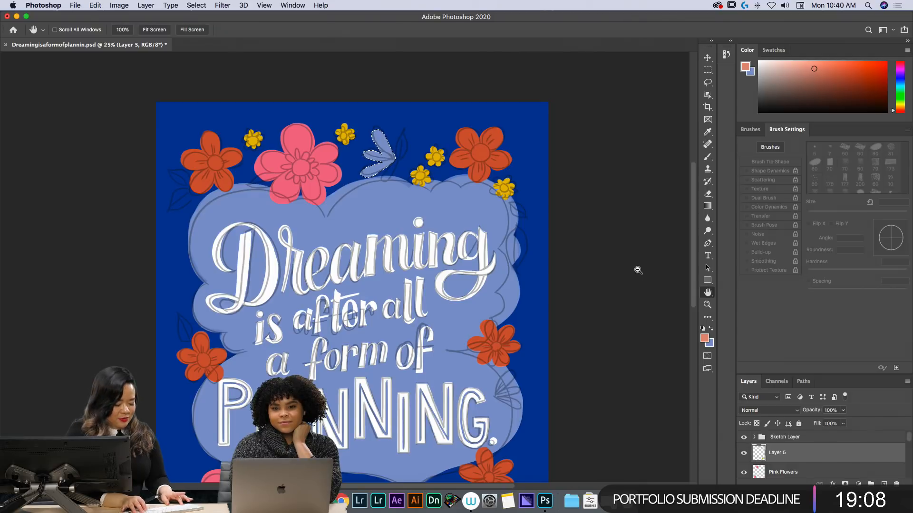
- Fill the selected petals at the artwork's top with the pastel orange foreground color and clear the selection
key("alt+BackSpace")
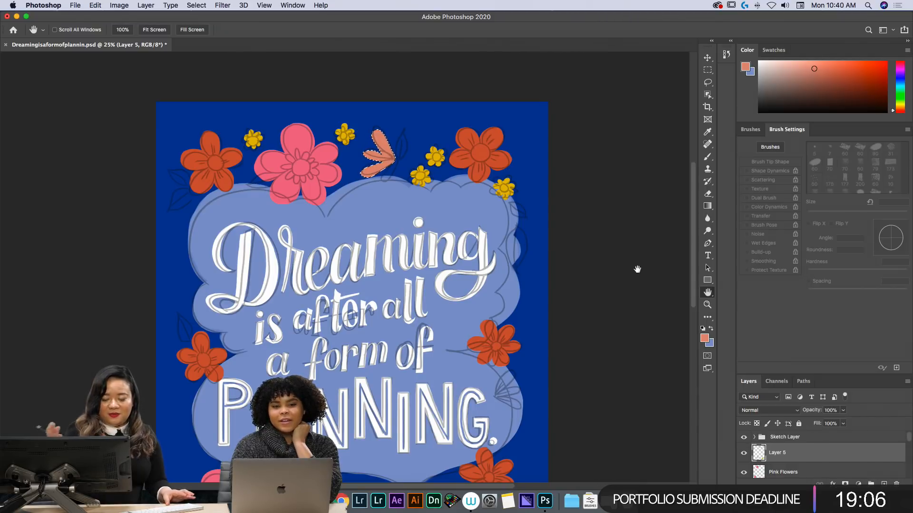
left_click(120, 6)
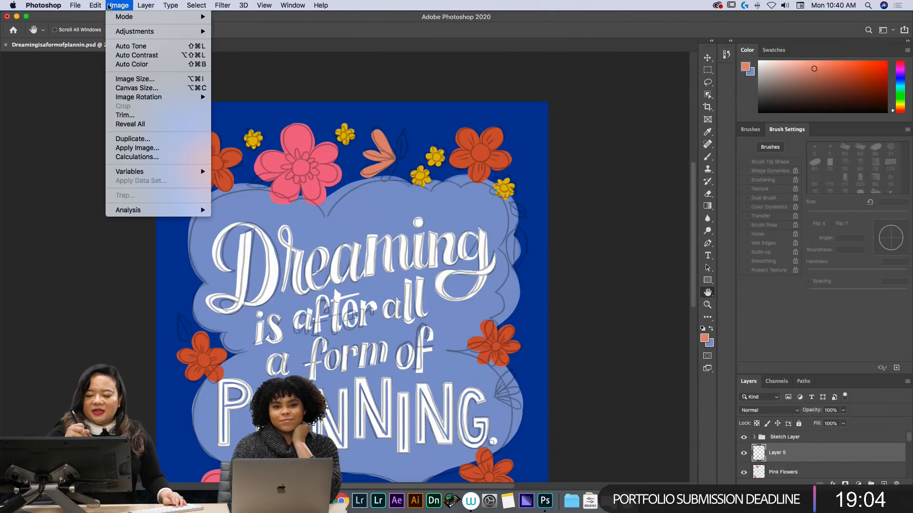
mouse_move(96, 6)
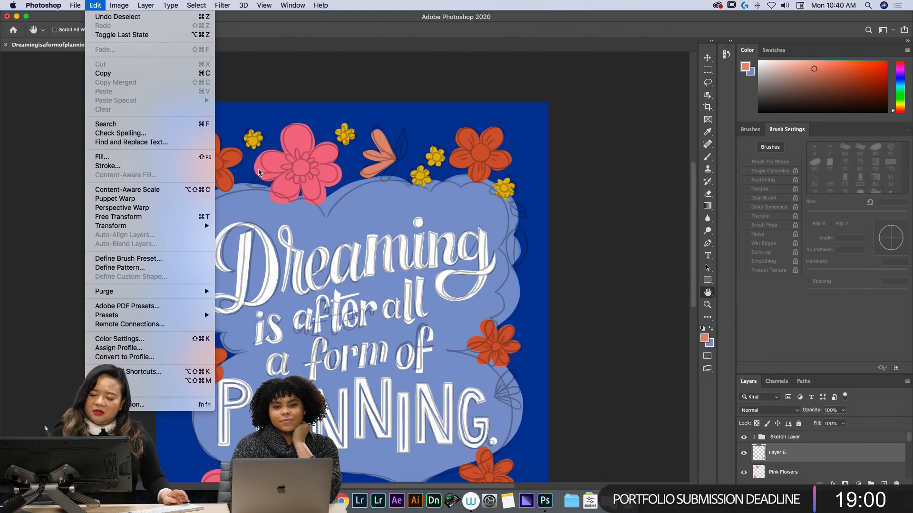
left_click(473, 177)
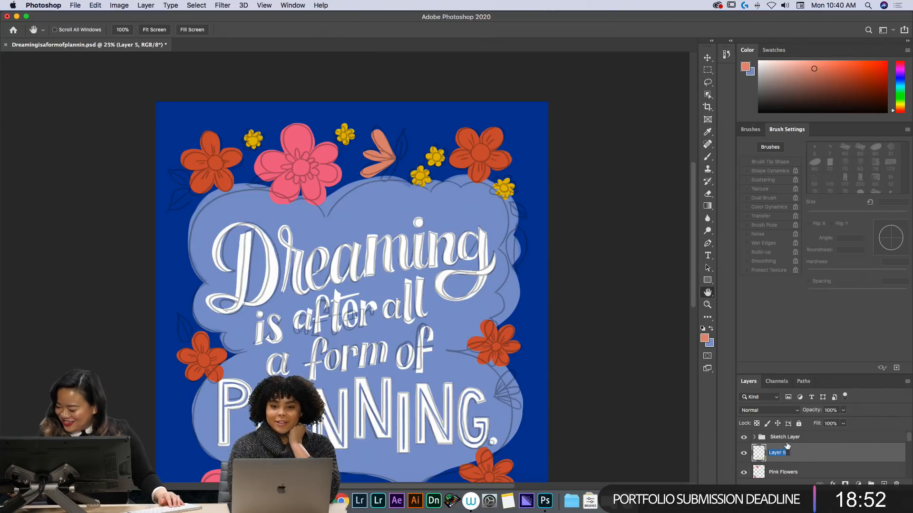
- Rename Layer 5 as Pastel Orange & Yellow
type("Pastel")
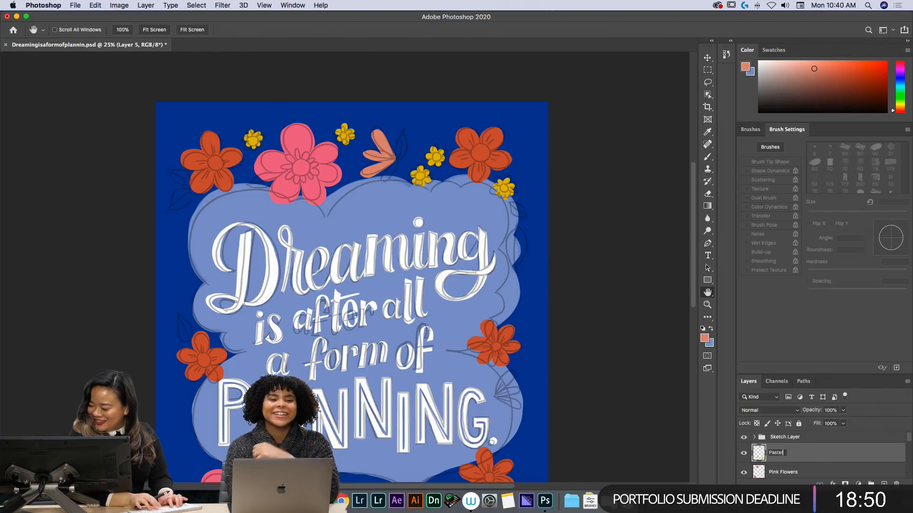
type(" Orange")
key("Return")
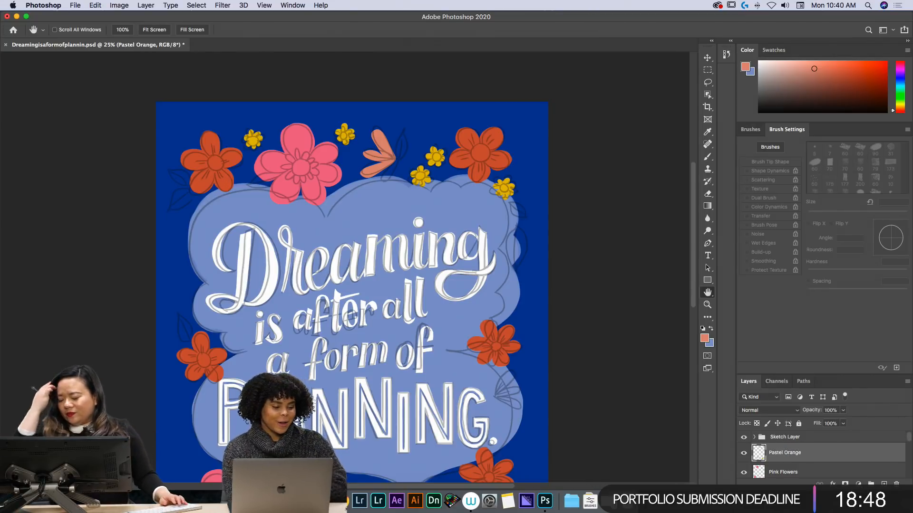
left_click(743, 453)
left_click(743, 454)
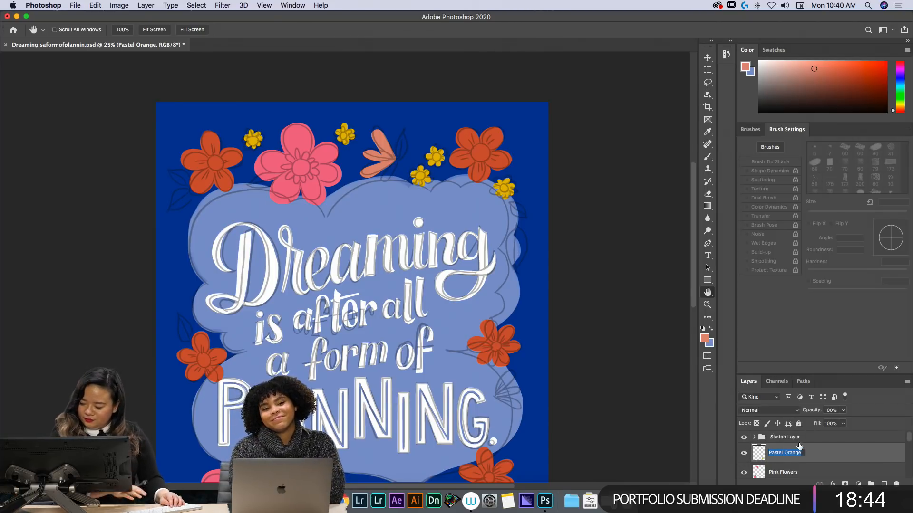
key("Right")
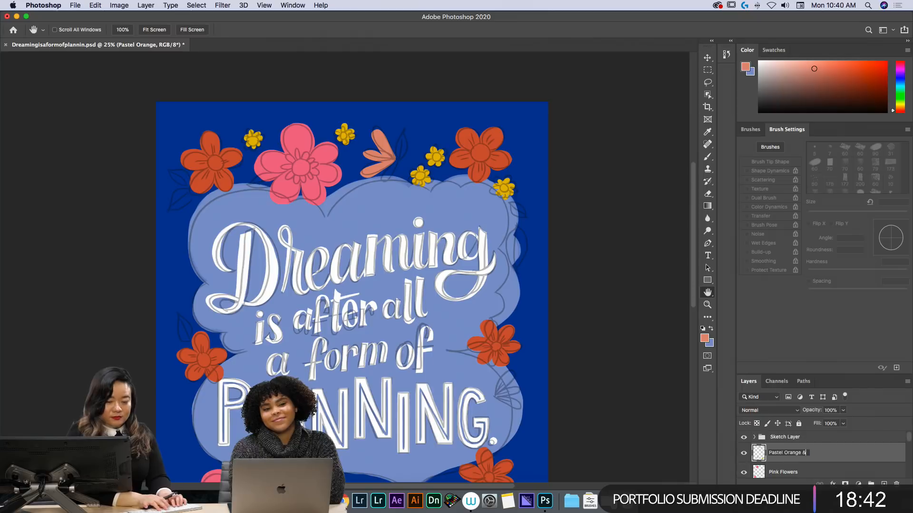
type("& Yellow")
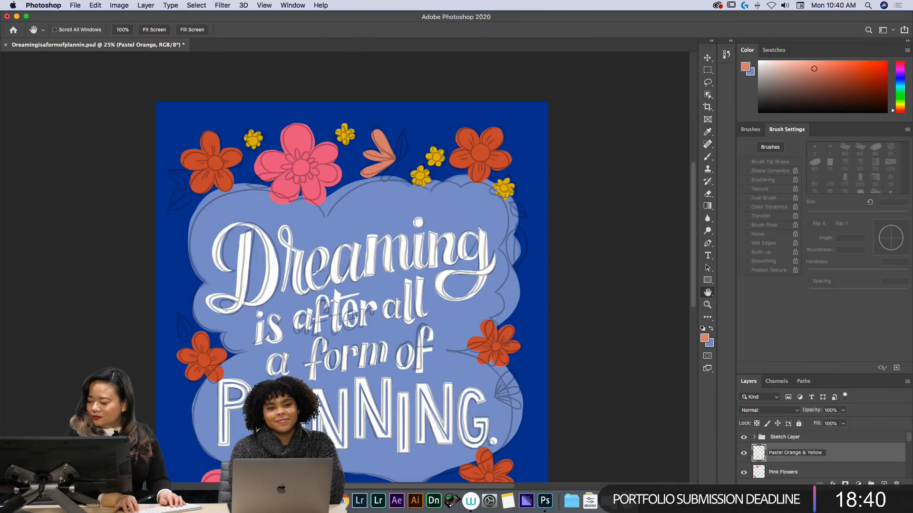
key("Return")
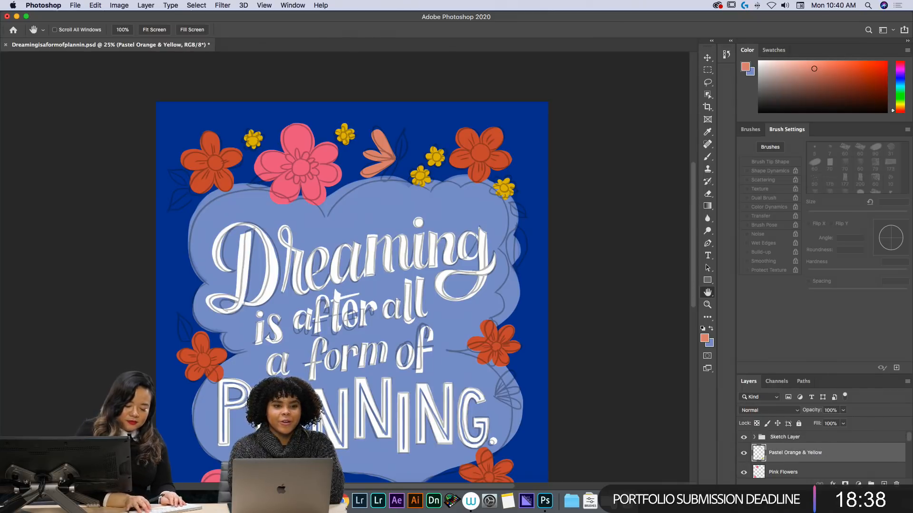
- Outline the petals of the sketched flower on the cloud's edge beside the word PLANNING with the Lasso tool
key("super+minus")
key("super+plus")
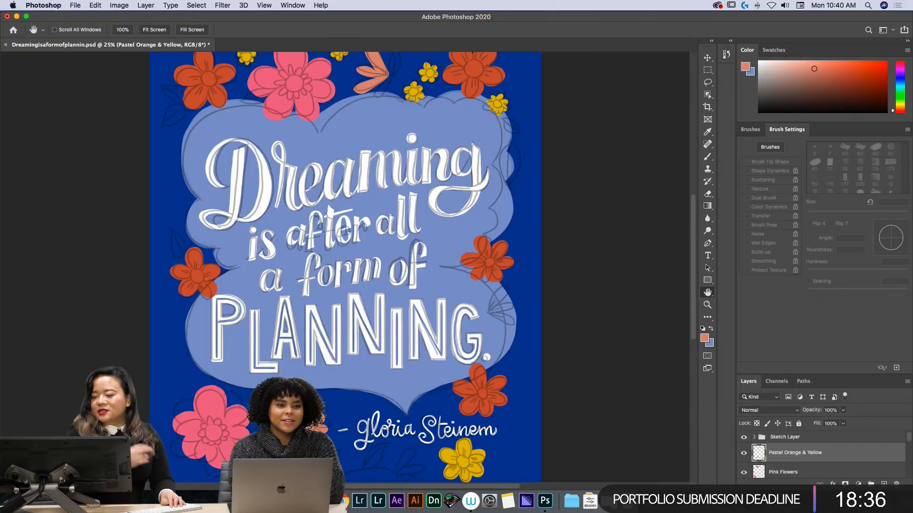
key("l")
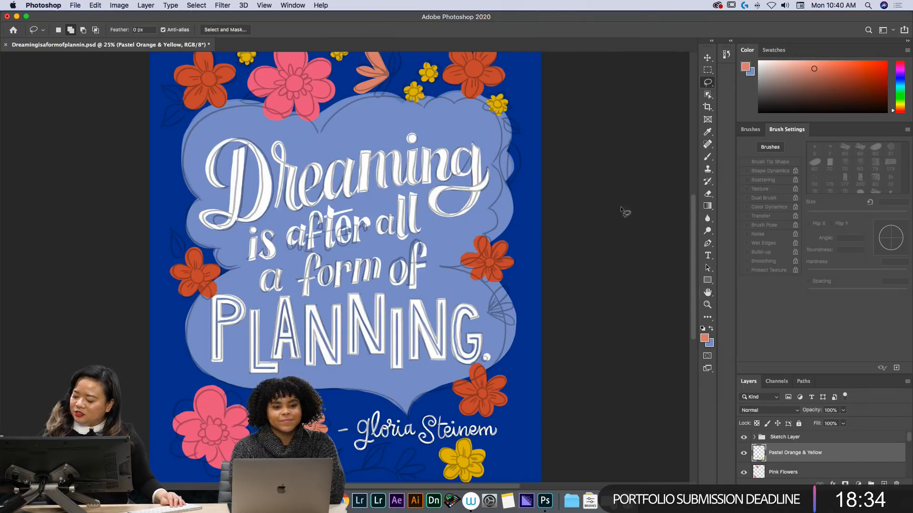
mouse_move(496, 293)
left_mouse_down()
mouse_move(516, 305)
mouse_move(494, 314)
mouse_move(516, 316)
mouse_move(509, 326)
mouse_move(489, 314)
left_mouse_up()
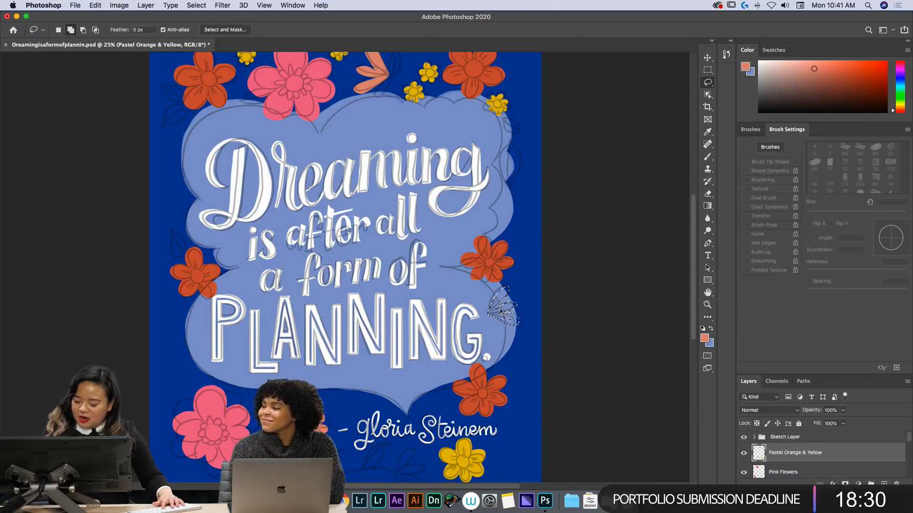
key("space")
mouse_move(488, 390)
left_mouse_down()
mouse_move(495, 298)
mouse_move(509, 339)
mouse_move(499, 378)
left_mouse_up()
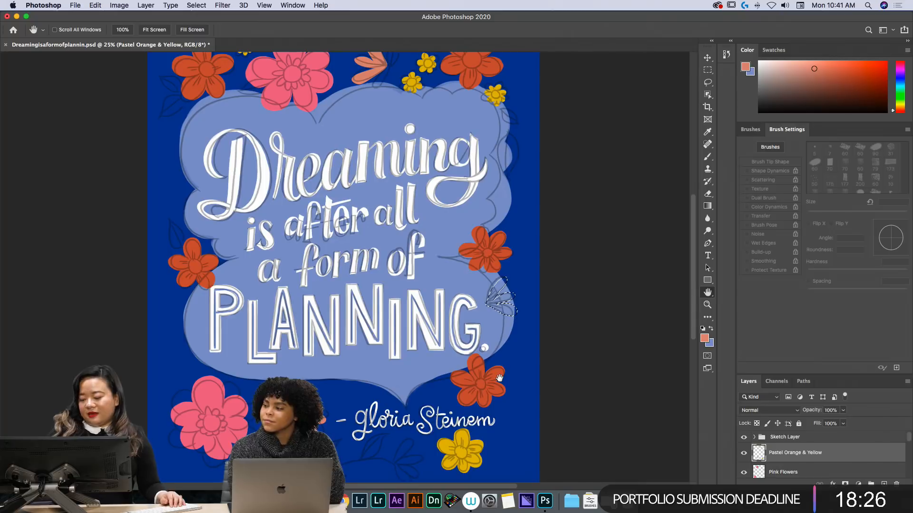
- Fill the outlined petals beside PLANNING with pastel orange sampled from the top flower and clear the selection
key("i")
left_click(382, 58)
key("alt+BackSpace")
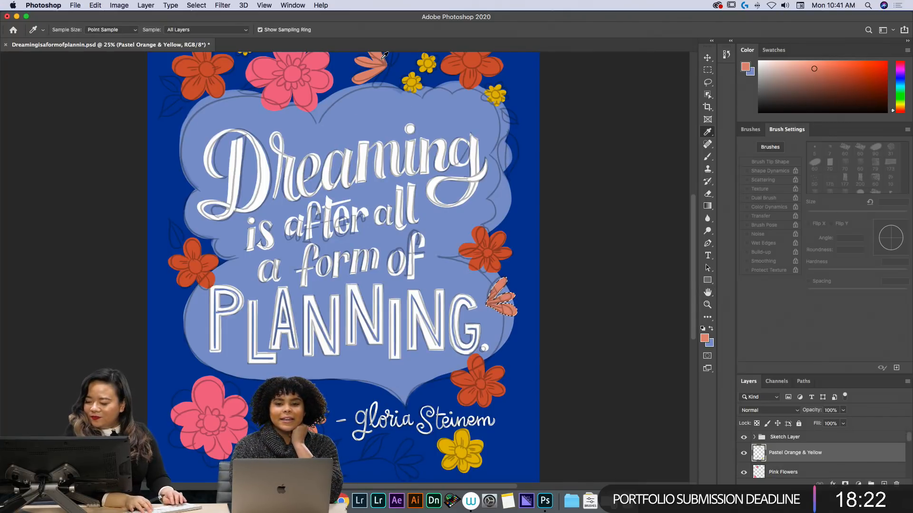
key("super+d")
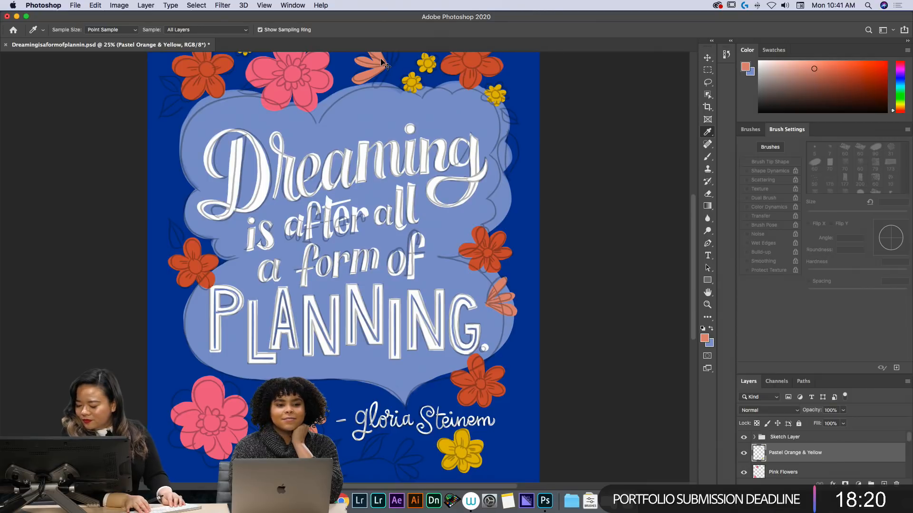
- Sample the pink of the large flower at the artwork's top and make the Pink Flowers layer active
left_click(325, 74)
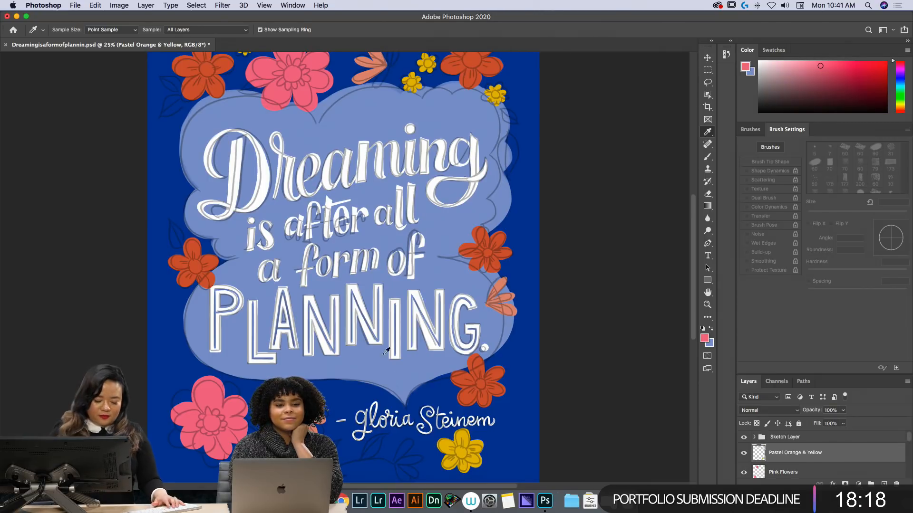
key("h")
scroll(497, 314, "down", 5)
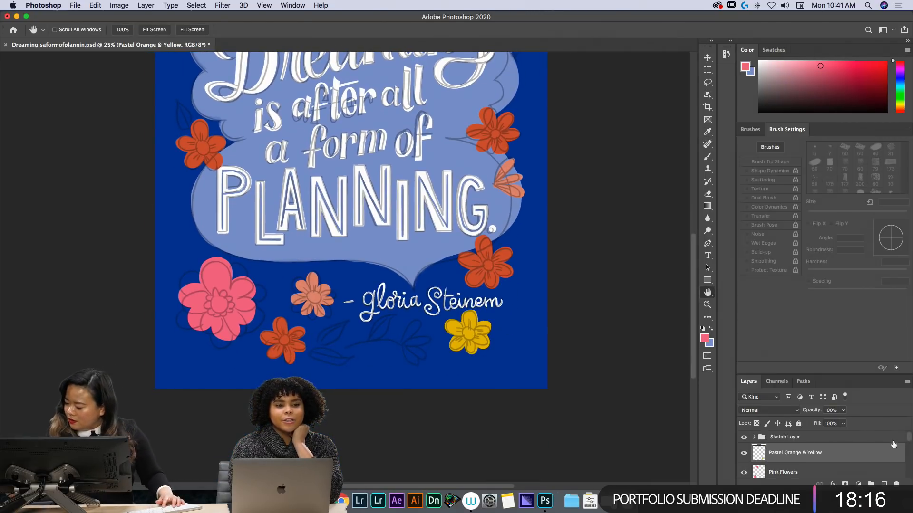
scroll(908, 441, "down", 1)
left_click(877, 460)
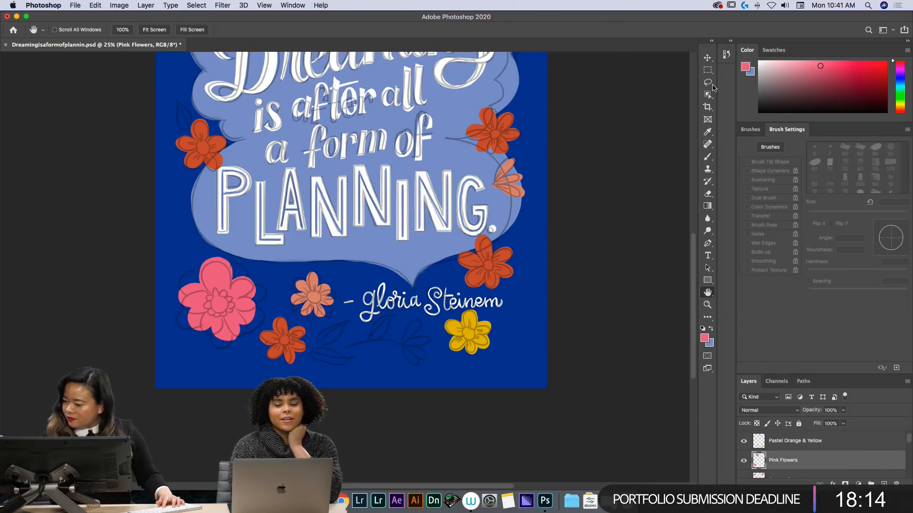
- Lasso the petals of the sketched flower beside the yellow flower below the signature and fill them with pink
left_click(708, 83)
mouse_move(411, 346)
left_mouse_down()
mouse_move(403, 330)
mouse_move(422, 338)
mouse_move(421, 367)
mouse_move(403, 348)
left_mouse_up()
key("alt+BackSpace")
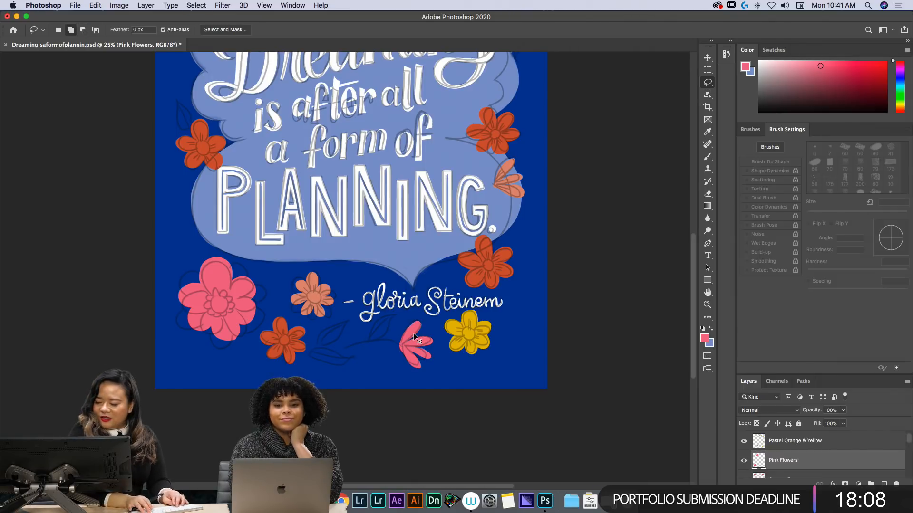
- Make Layer 4, between the Orange flowers layer and Layer 3, the active layer
key("super+equal")
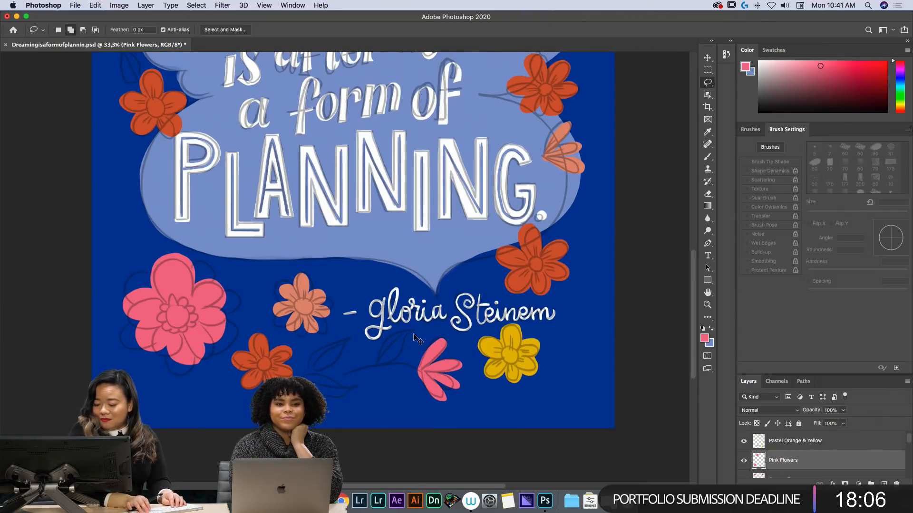
key("super+equal")
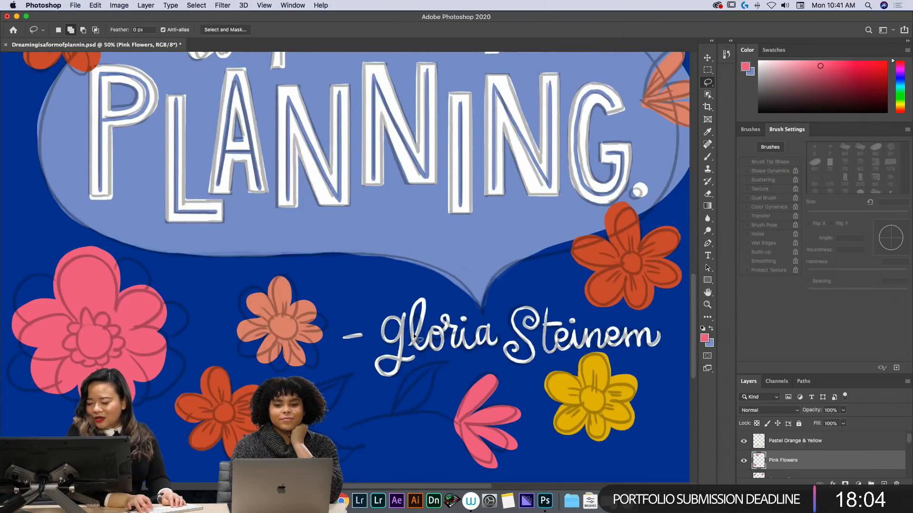
key("space")
left_click_drag(353, 127, 494, 438)
mouse_move(358, 198)
left_mouse_down()
mouse_move(445, 309)
mouse_move(422, 229)
left_mouse_up()
left_click_drag(907, 444, 906, 452)
left_click(880, 459)
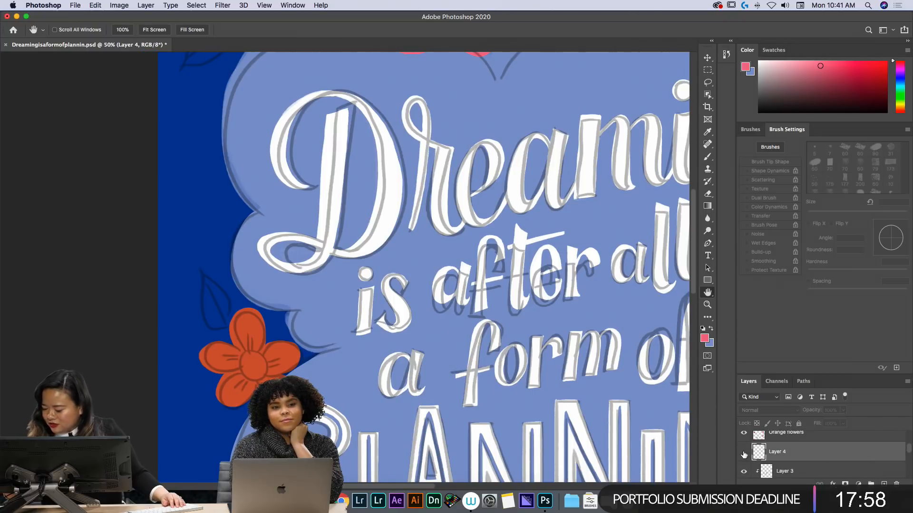
key("super+minus")
key("super+minus")
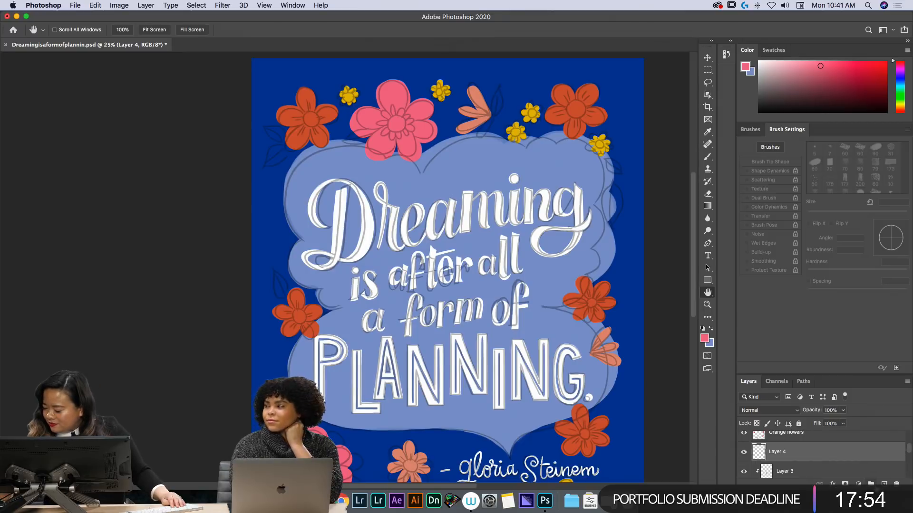
- Set the foreground color to teal and lasso the two sketched leaves beside the orange flower in the artwork's upper-left corner
left_click_drag(900, 83, 870, 74)
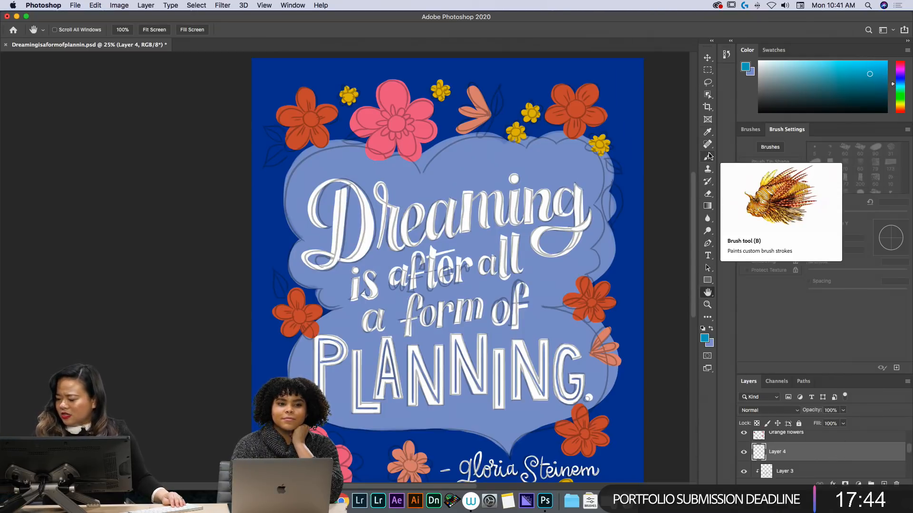
left_click(707, 82)
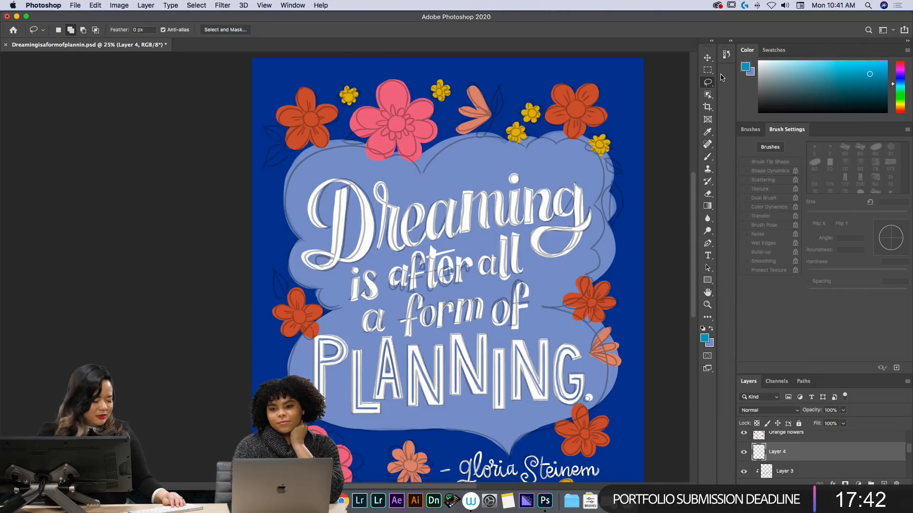
key("super+equal")
key("super+equal")
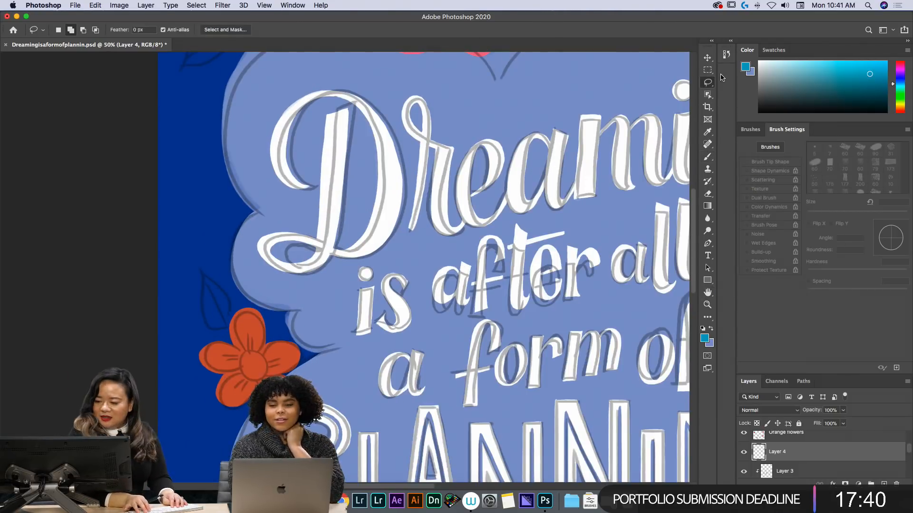
key("h")
left_click_drag(336, 95, 291, 328)
key("l")
mouse_move(190, 239)
left_mouse_down()
mouse_move(129, 208)
mouse_move(161, 241)
mouse_move(186, 234)
mouse_move(149, 270)
mouse_move(138, 313)
mouse_move(173, 301)
mouse_move(190, 246)
left_mouse_up()
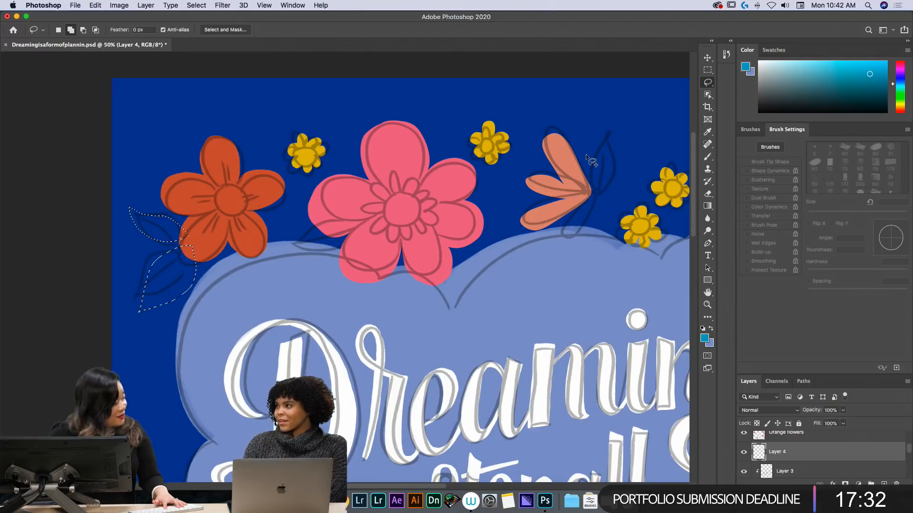
- Add the leaves beside the pastel orange top flower and those along the artwork's upper-right edge to the selection
mouse_move(589, 189)
left_mouse_down()
mouse_move(611, 160)
mouse_move(589, 192)
left_mouse_up()
left_click_drag(588, 193, 568, 224)
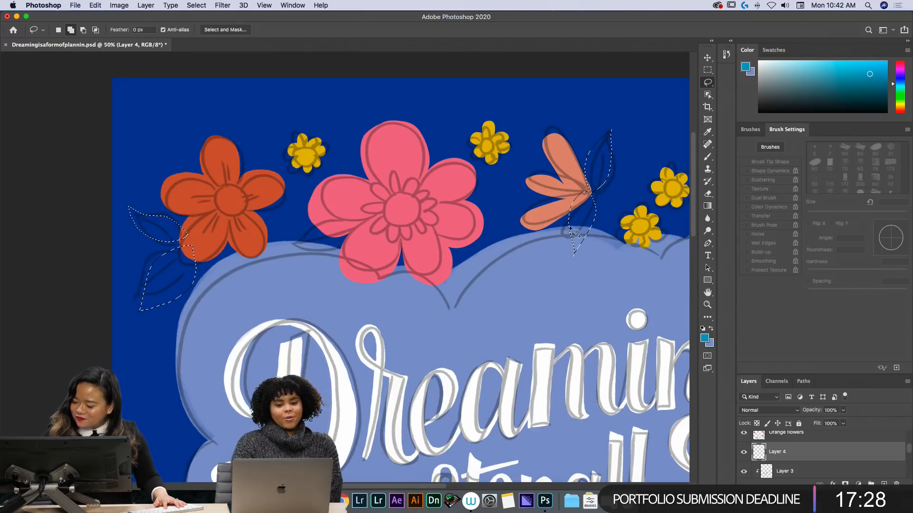
key("space")
mouse_move(595, 369)
left_mouse_down()
mouse_move(309, 304)
mouse_move(300, 224)
left_mouse_up()
mouse_move(519, 127)
left_mouse_down()
mouse_move(524, 153)
mouse_move(556, 165)
mouse_move(552, 145)
mouse_move(517, 126)
left_mouse_up()
left_click_drag(551, 243, 538, 180)
- Add the leaf beside the orange flower below PLANNING and the three leaves beneath the signature to the selection
key("space")
left_click_drag(544, 403, 573, 43)
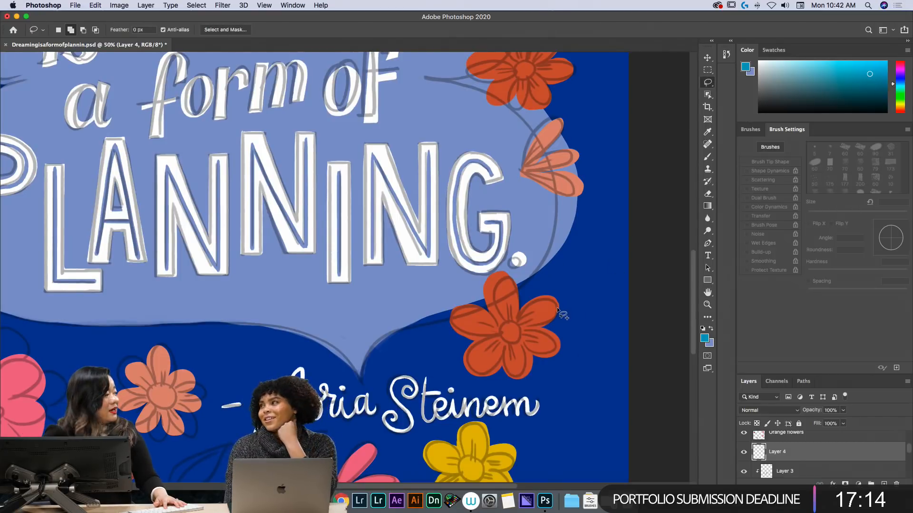
left_click_drag(577, 275, 560, 340)
key("space")
mouse_move(564, 454)
left_mouse_down()
mouse_move(588, 313)
mouse_move(657, 343)
left_mouse_up()
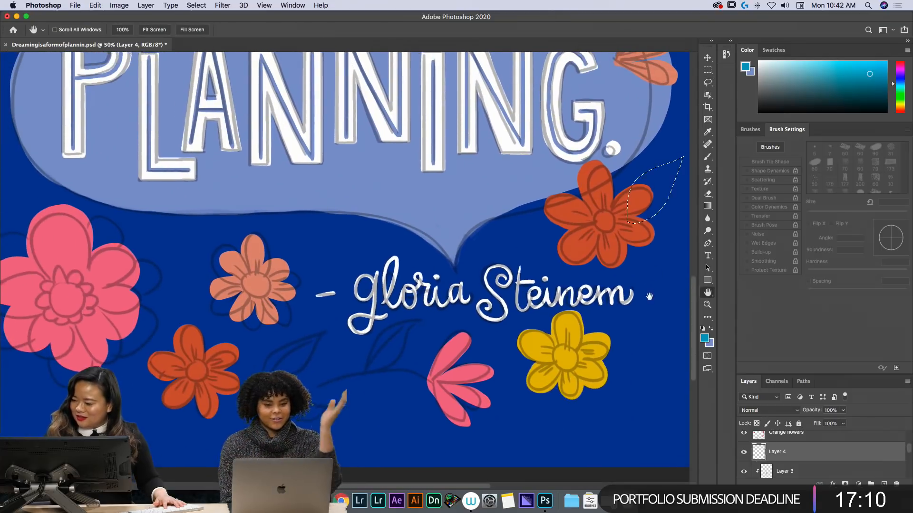
mouse_move(366, 355)
left_mouse_down()
mouse_move(427, 313)
mouse_move(390, 367)
mouse_move(370, 369)
left_mouse_up()
mouse_move(267, 370)
left_mouse_down()
mouse_move(284, 341)
mouse_move(327, 330)
mouse_move(302, 378)
mouse_move(338, 403)
mouse_move(342, 421)
mouse_move(293, 418)
left_mouse_up()
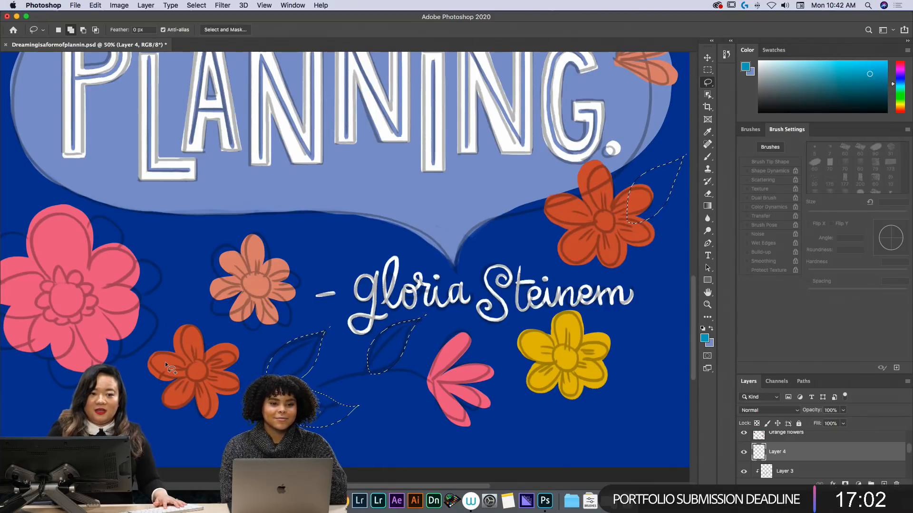
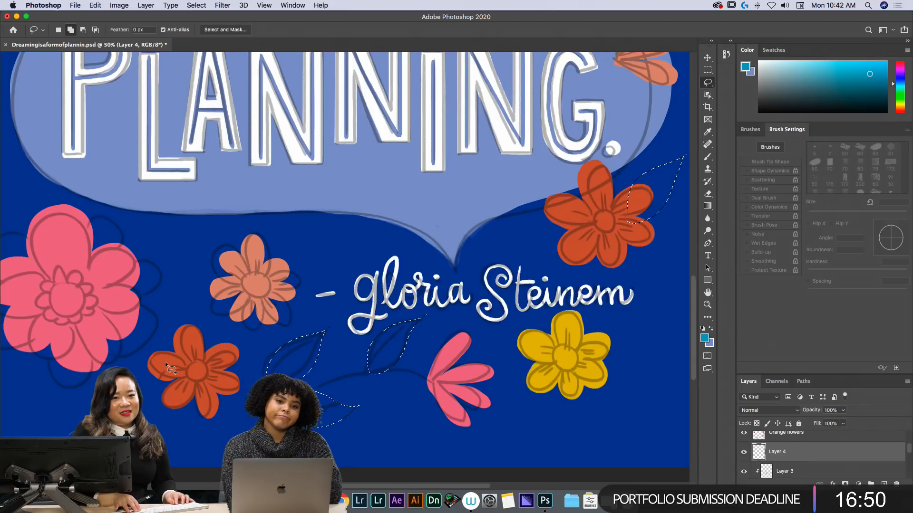
- Fill the selected leaves with the teal foreground color and clear the selection
key("super+BackSpace")
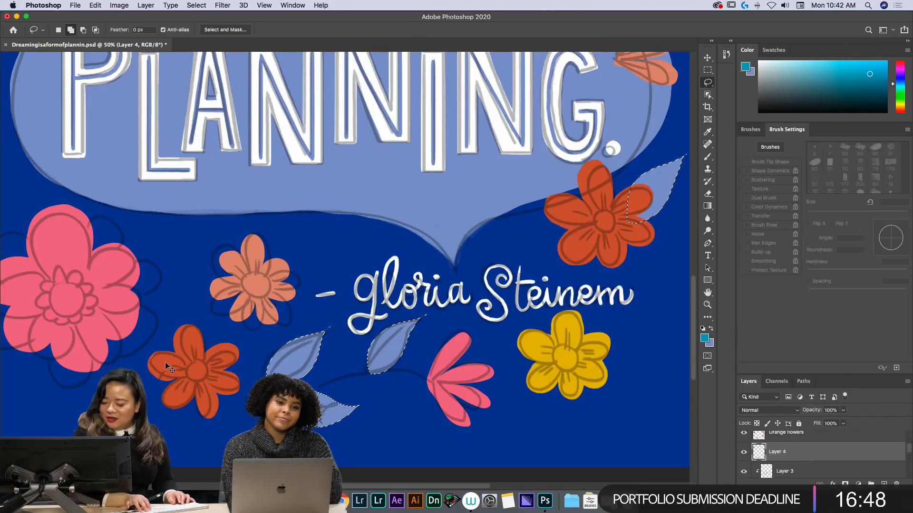
key("alt+BackSpace")
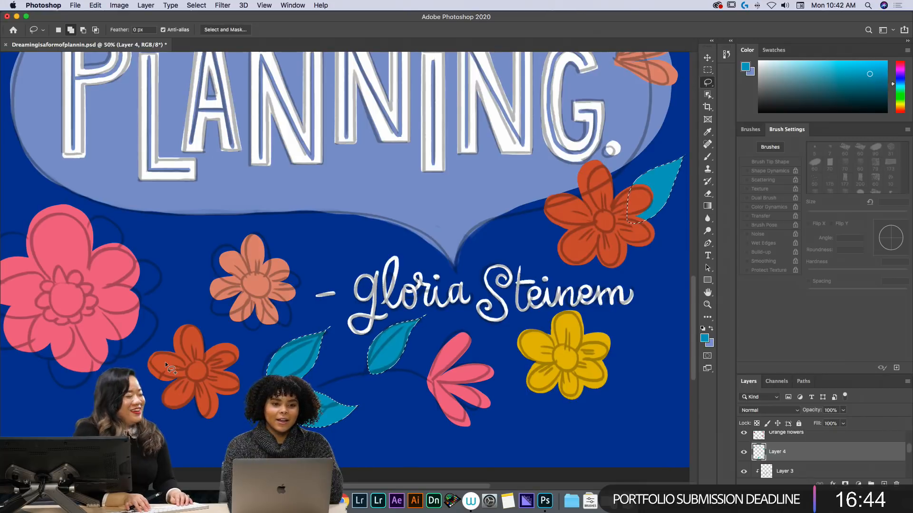
key("super+d")
- Lasso the remaining leaf above the orange flower on the artwork's left side, fill it with teal and clear the selection
key("super+minus")
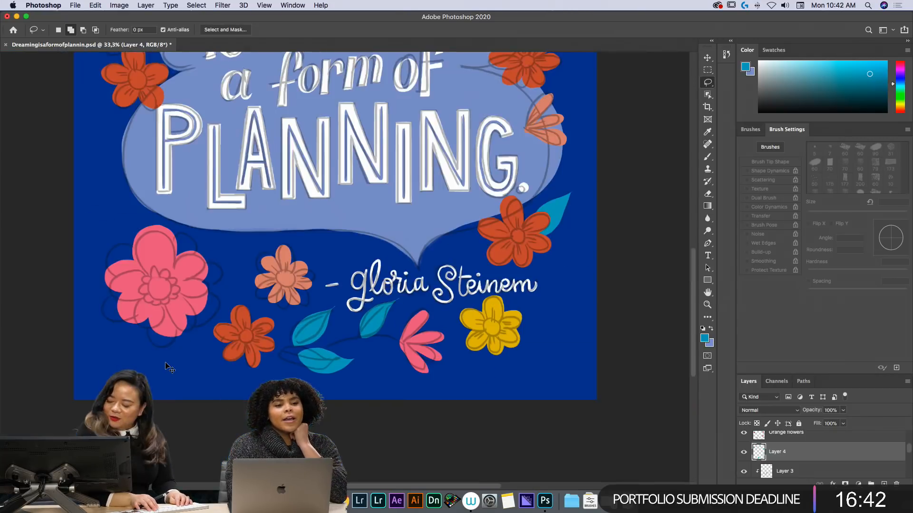
key("super+minus")
key("super+minus")
key("super+minus")
key("super+plus")
key("super+plus")
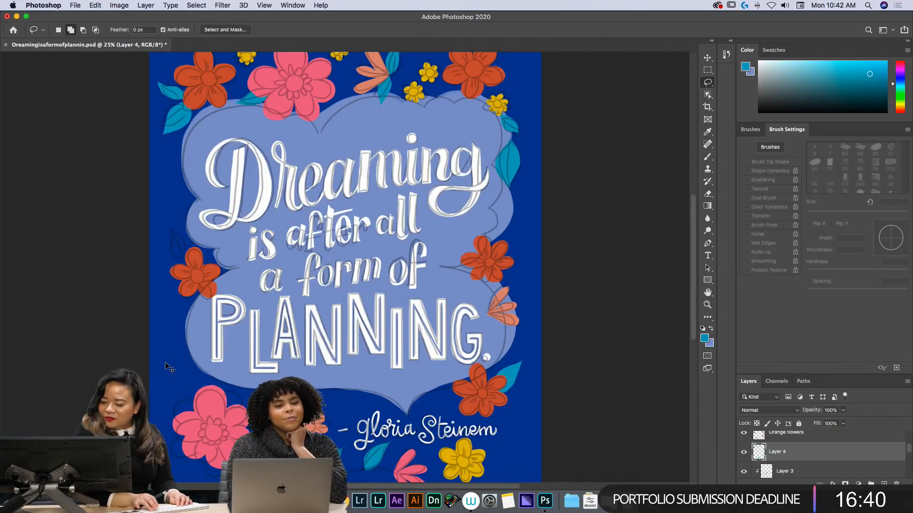
key("super+plus")
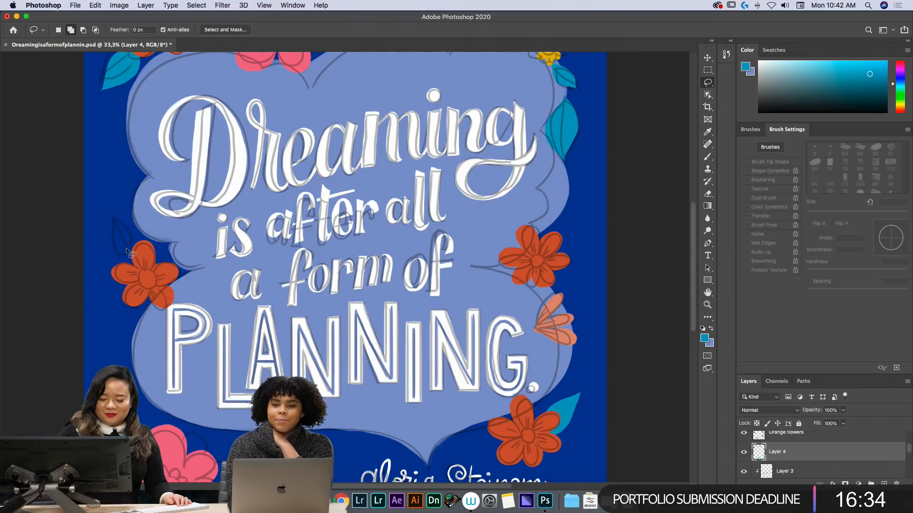
mouse_move(132, 263)
left_mouse_down()
mouse_move(108, 237)
mouse_move(112, 210)
left_mouse_up()
left_click_drag(141, 255, 138, 257)
key("alt")
key("alt+BackSpace")
key("super+d")
- Rename Layer 4 as Leaves
key("super+minus")
key("super+minus")
key("super+minus")
key("super+plus")
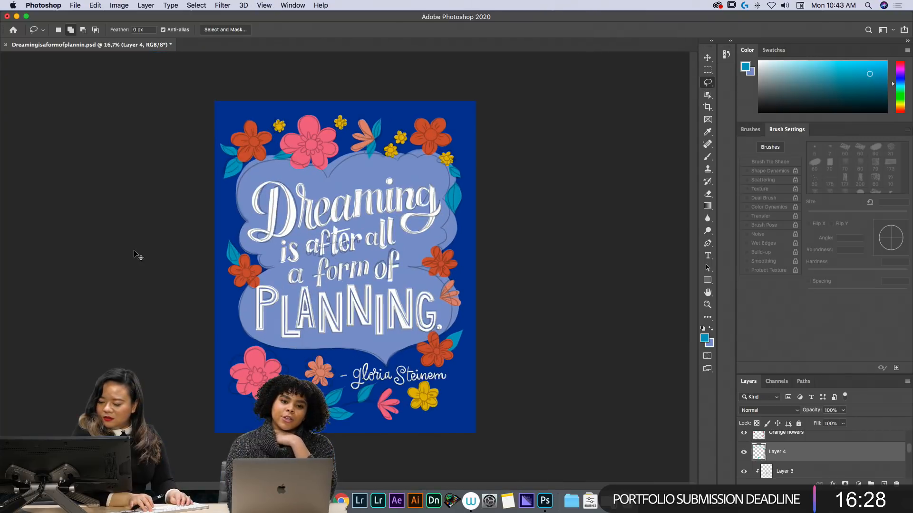
key("super+plus")
key("super+plus")
key("super+plus")
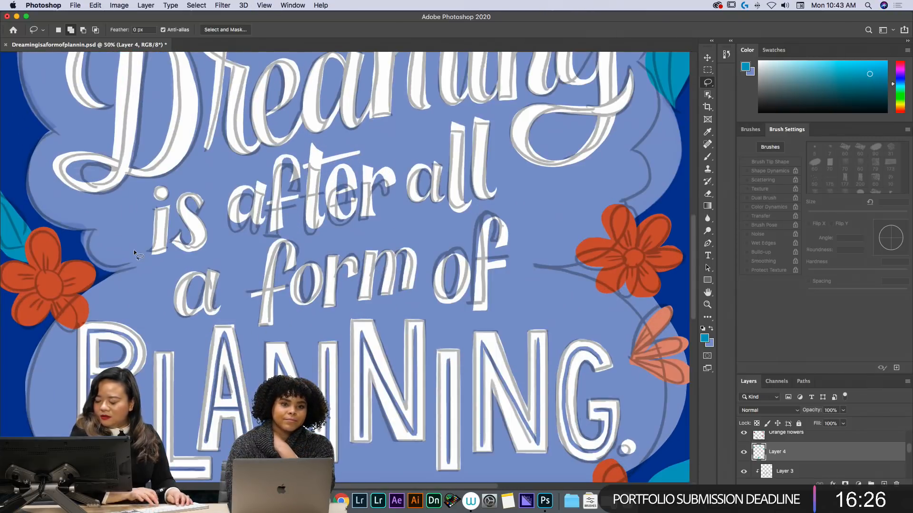
key("space")
left_click_drag(136, 250, 542, 298)
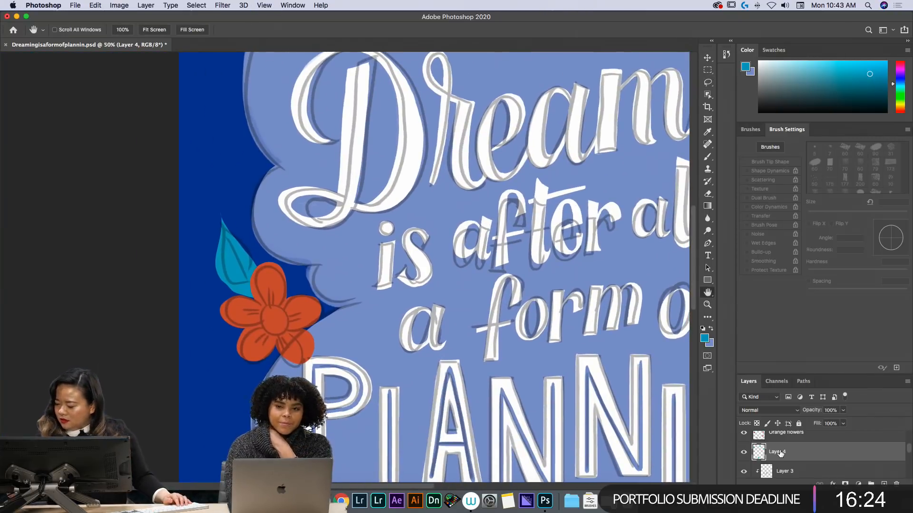
type("Leaves")
key("Return")
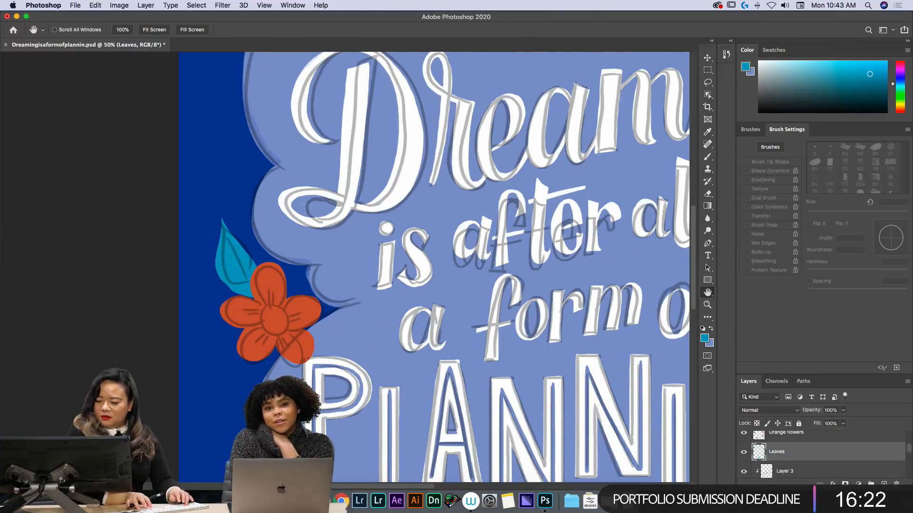
- Refine the edge and tip of the left-side leaf with a 40 px brush and a 25 px eraser
key("super+plus")
key("b")
left_click_drag(181, 201, 235, 282)
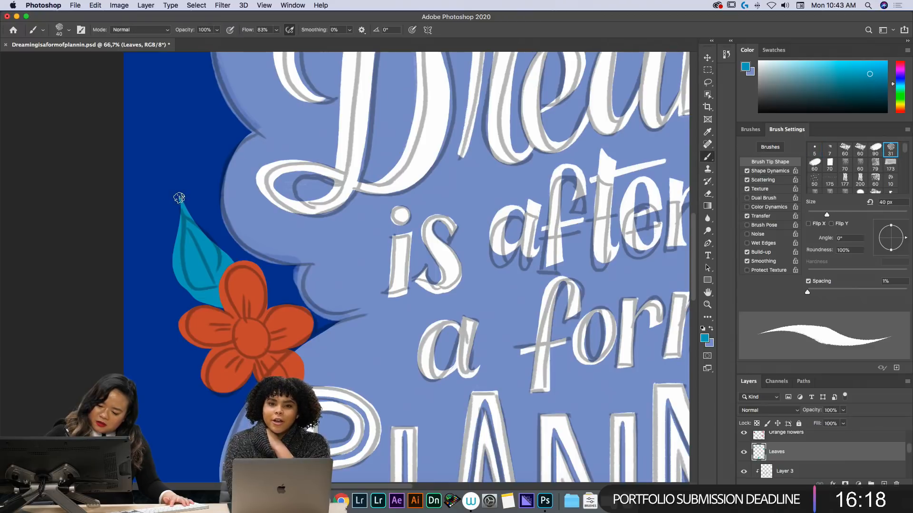
key("e")
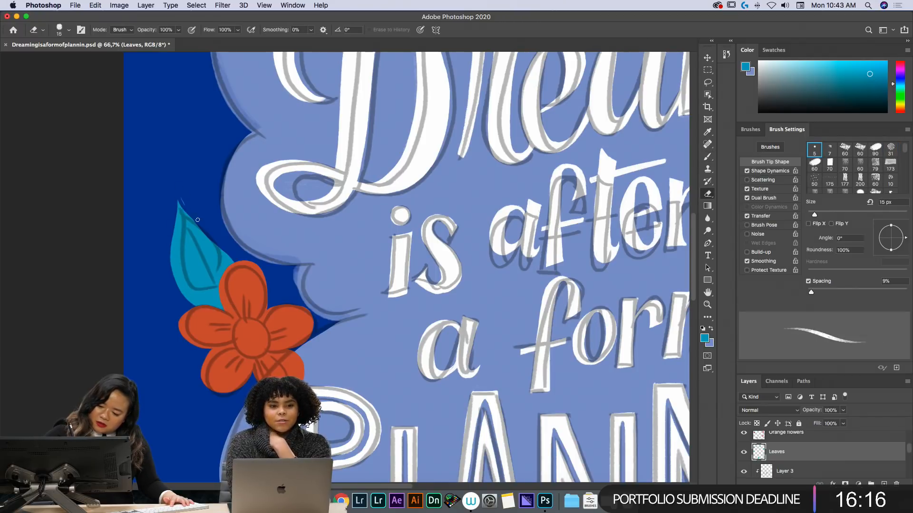
key("bracketright")
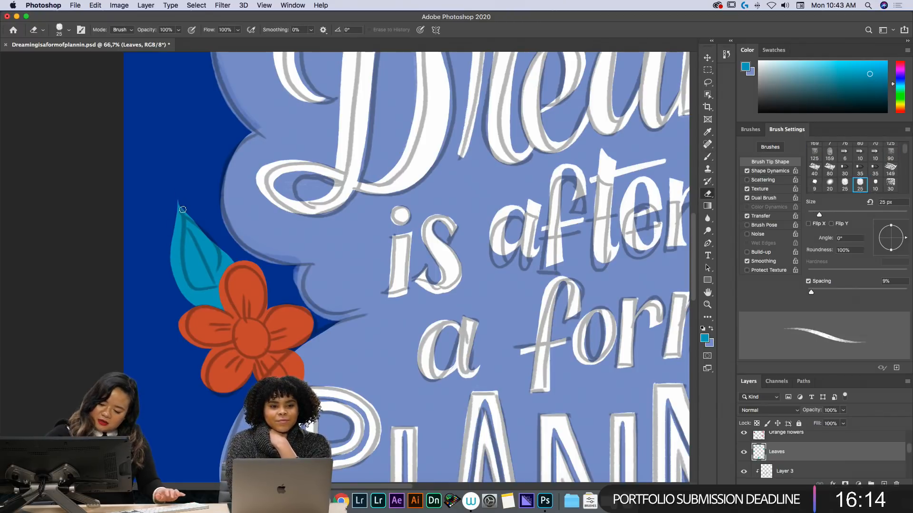
- Smooth the edges of the lower leaf beside the upper-left orange flower with the Brush and Eraser
key("space")
mouse_move(296, 148)
left_mouse_down()
mouse_move(266, 333)
mouse_move(332, 278)
mouse_move(394, 279)
left_mouse_up()
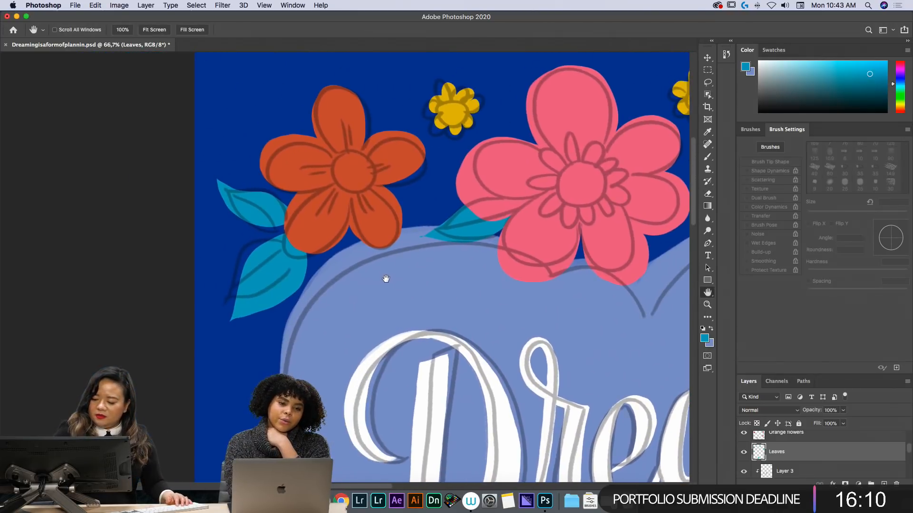
key("b")
left_click_drag(280, 237, 234, 310)
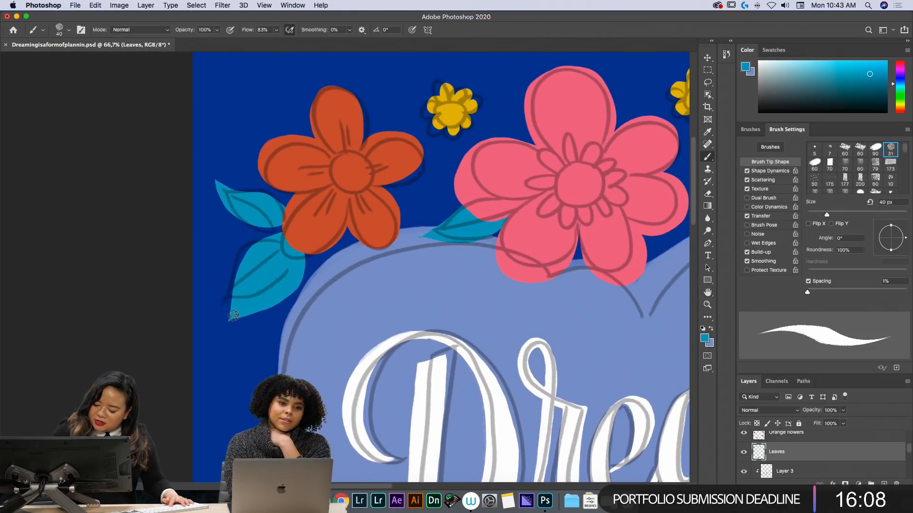
mouse_move(295, 280)
left_mouse_down()
mouse_move(242, 326)
mouse_move(285, 308)
mouse_move(230, 327)
mouse_move(293, 301)
left_mouse_up()
key("e")
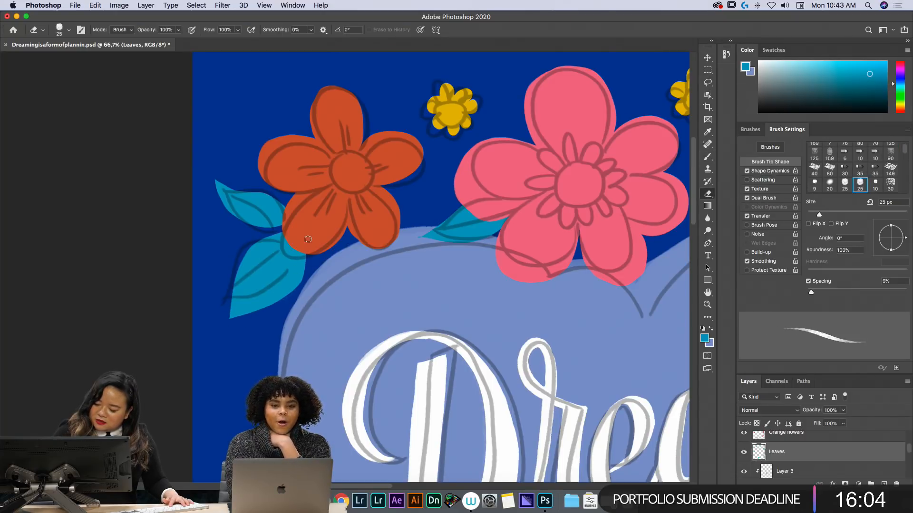
- Reshape the tip of the upper leaf beside that orange flower and touch up where the two leaves meet
key("b")
mouse_move(218, 188)
left_mouse_down()
mouse_move(216, 179)
mouse_move(229, 211)
mouse_move(225, 187)
mouse_move(278, 223)
left_mouse_up()
key("e")
key("b")
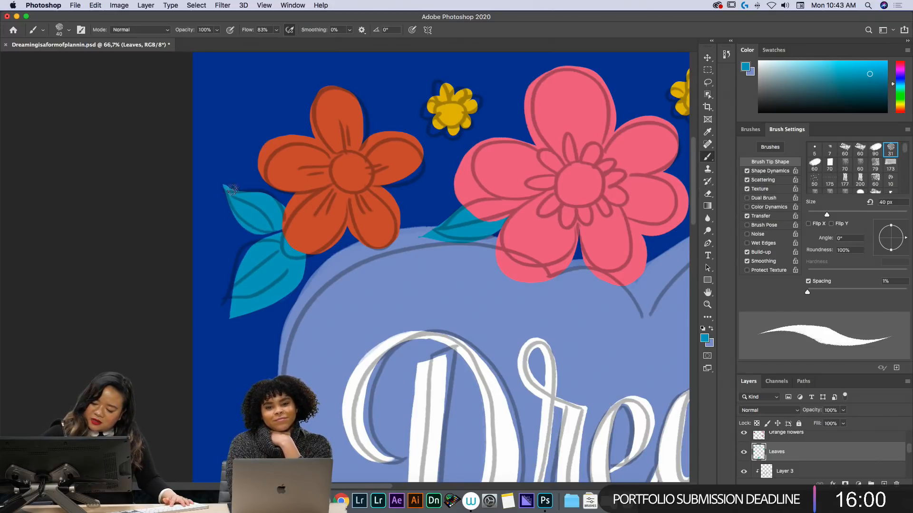
key("e")
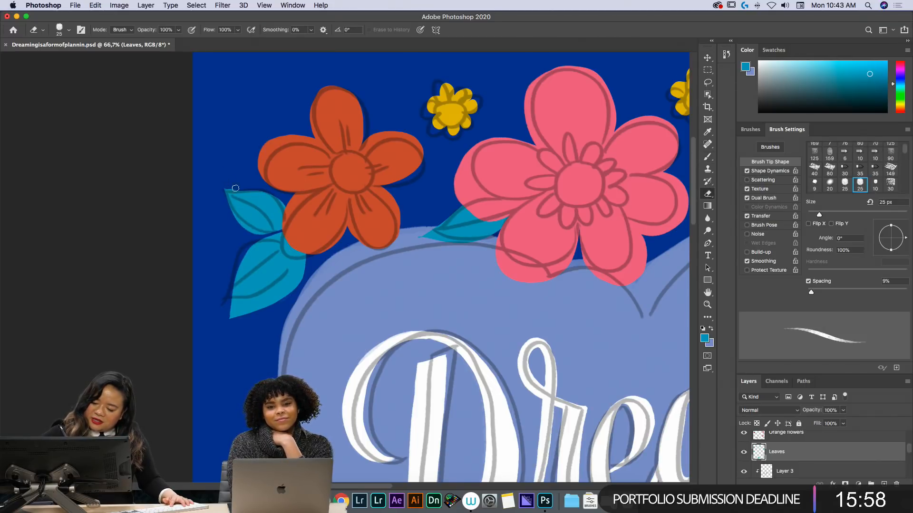
key("b")
left_click_drag(283, 233, 263, 247)
- Clean up the tip of the teal leaf under the large pink top flower
key("h")
left_click_drag(521, 308, 379, 296)
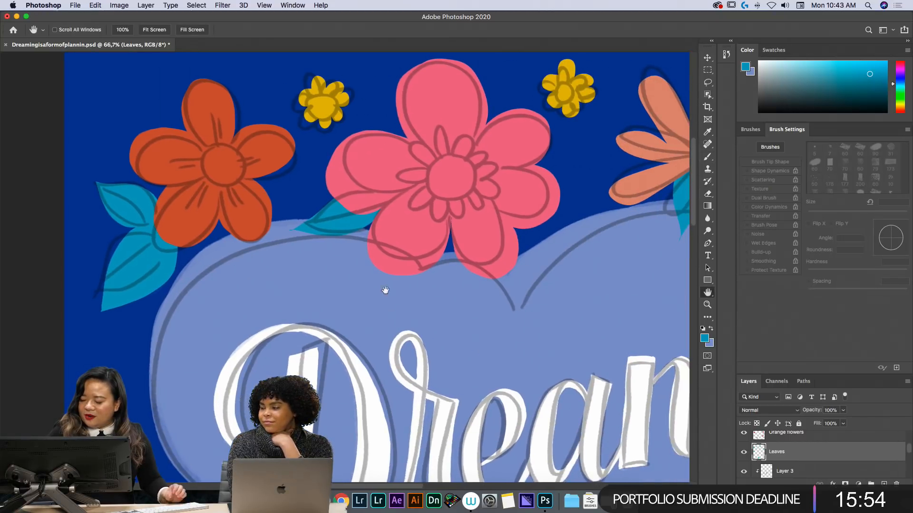
key("e")
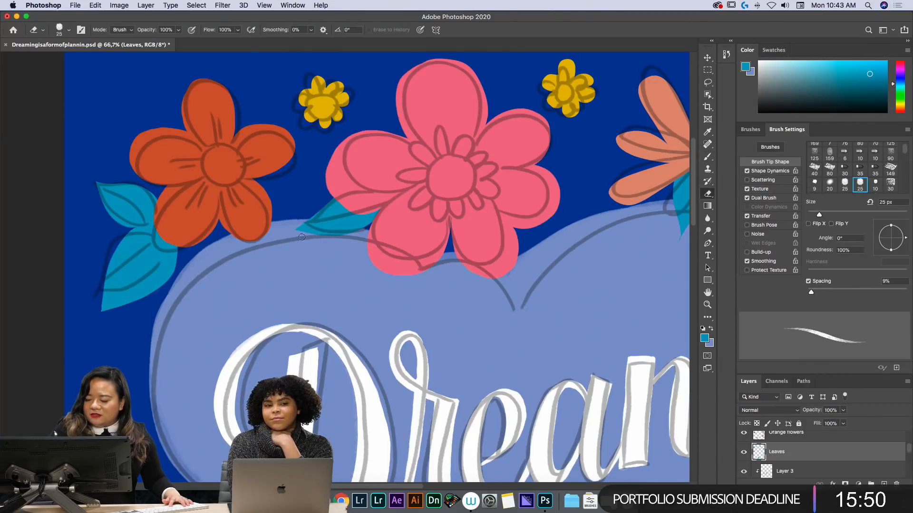
key("b")
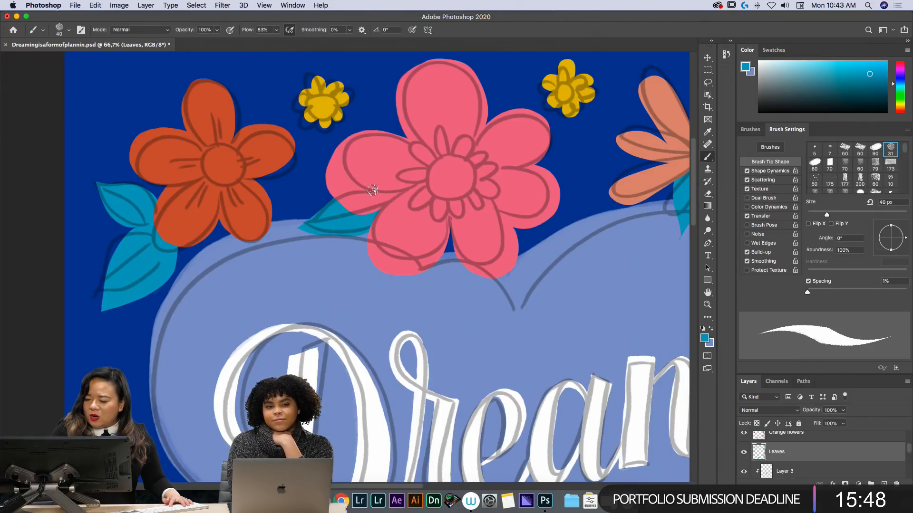
- Refine the upper leaf beside the pastel orange top flower and paint an extra teal leaf between it and the petals
key("h")
left_click_drag(564, 246, 426, 257)
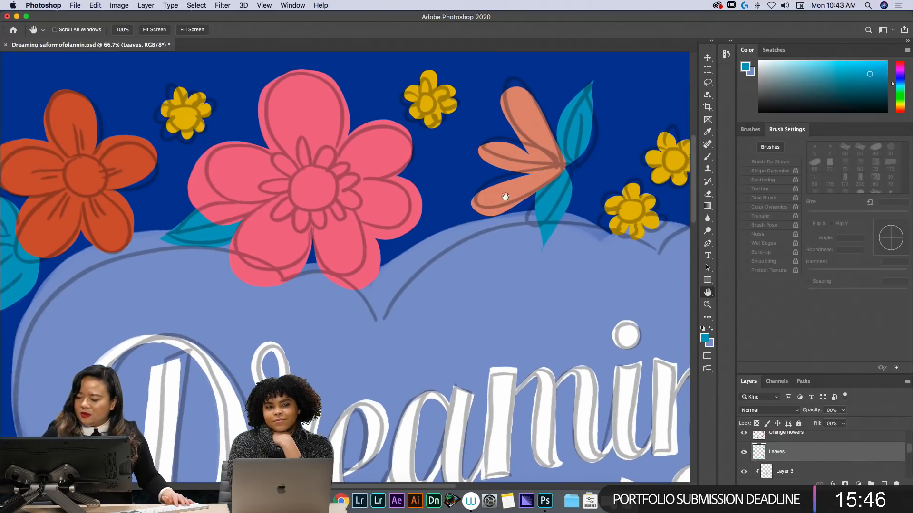
key("b")
left_click_drag(593, 86, 564, 164)
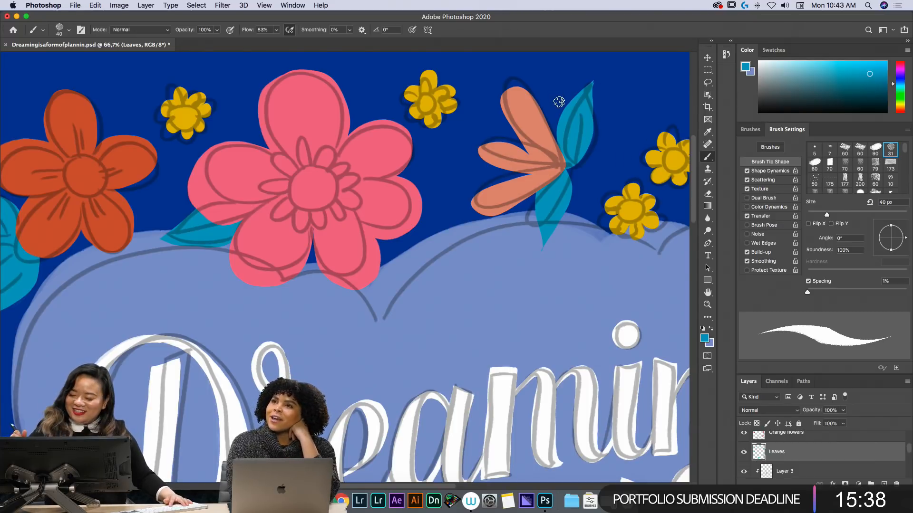
left_click_drag(552, 82, 543, 122)
mouse_move(551, 87)
left_mouse_down()
mouse_move(559, 148)
mouse_move(556, 88)
left_mouse_up()
key("e")
key("b")
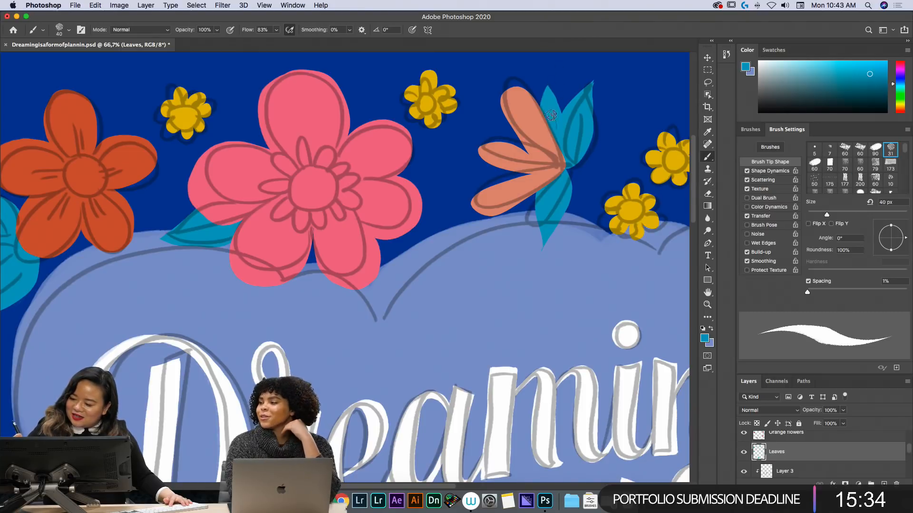
- Touch up the outer upper leaf's tip and widen and lengthen the lower leaf beside the pastel orange top flower
left_click_drag(593, 83, 585, 96)
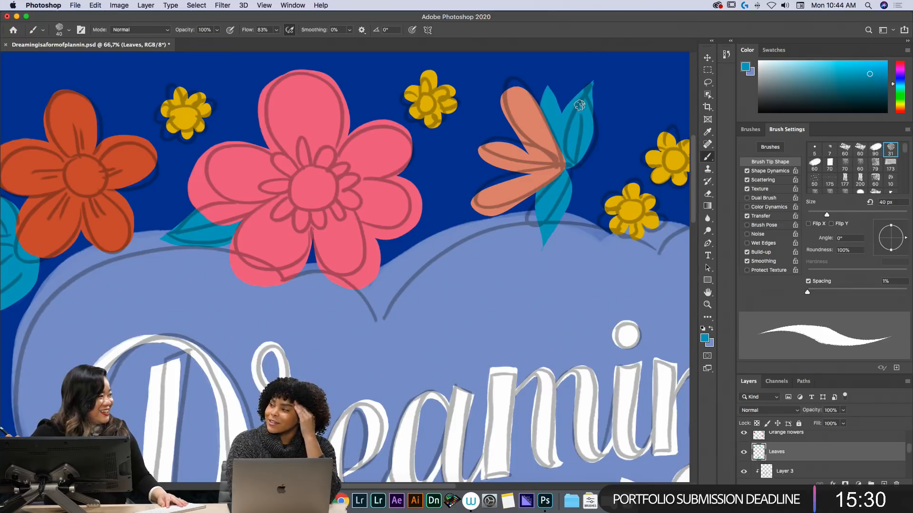
key("e")
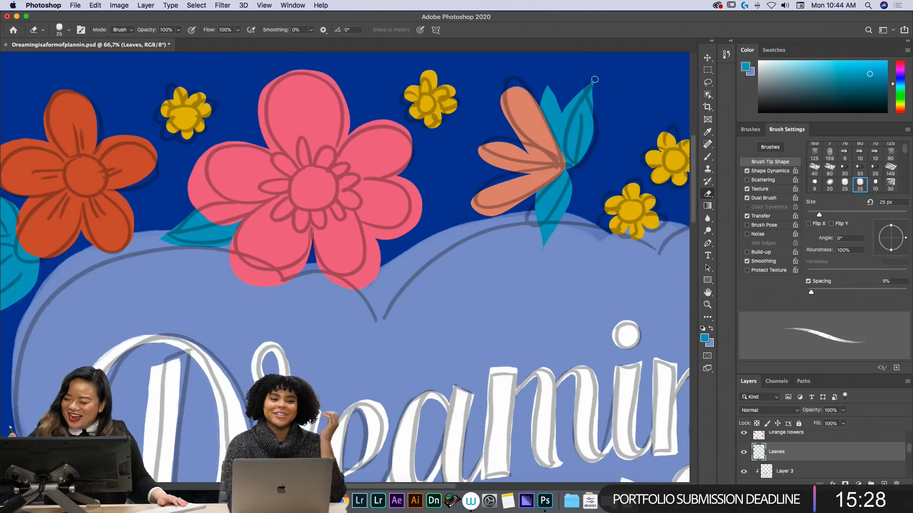
key("b")
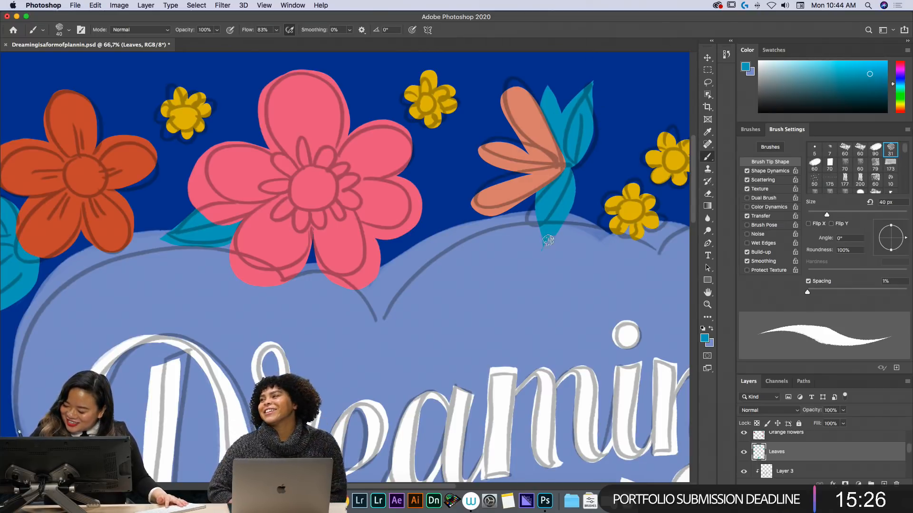
key("e")
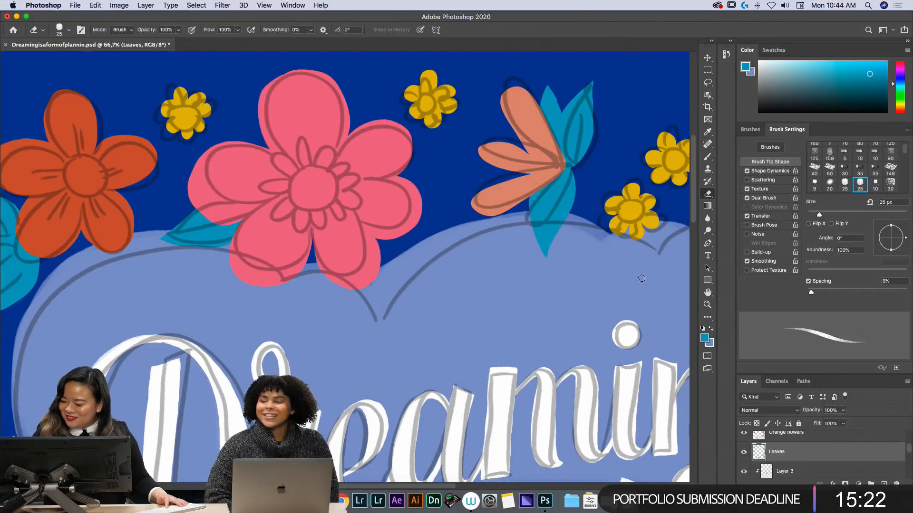
- Smooth the edge and tip of the small teal leaf under the yellow flower at the artwork's right edge
left_click_drag(640, 291, 270, 162)
key("b")
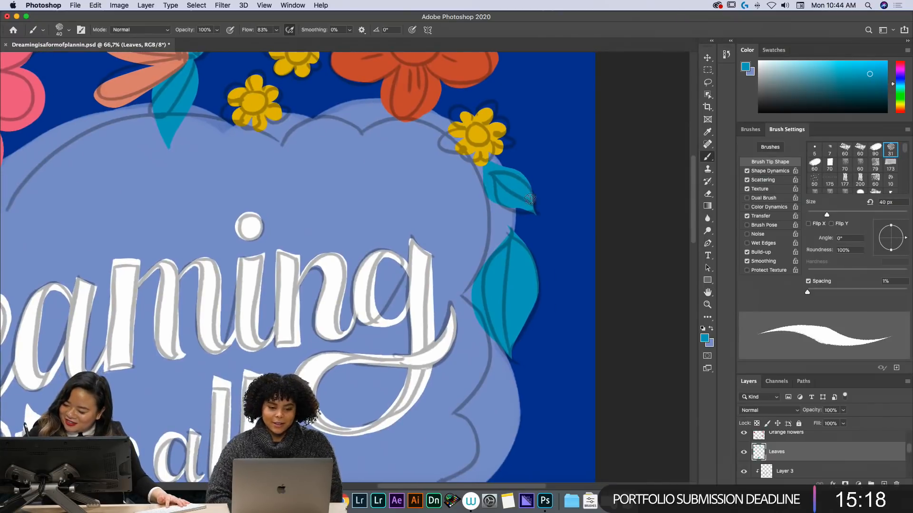
key("e")
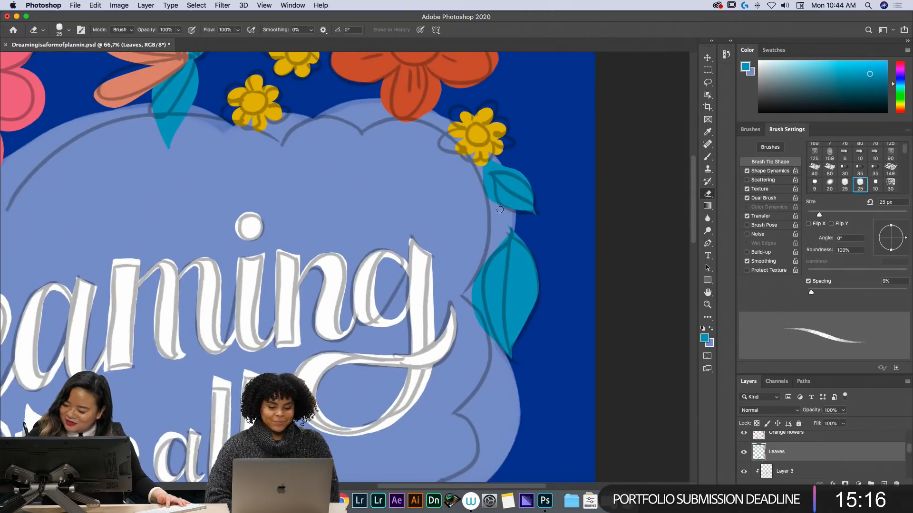
- Reshape both sides of the large teal leaf beside "Dreaming" into an even pointed form with the Brush and Eraser
key("b")
mouse_move(505, 210)
left_mouse_down()
mouse_move(535, 216)
mouse_move(507, 232)
mouse_move(478, 274)
left_mouse_up()
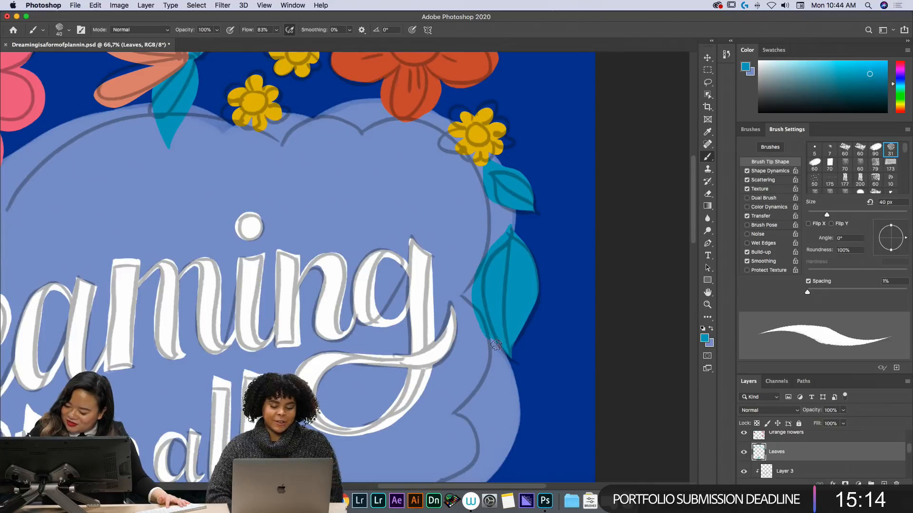
left_click_drag(493, 339, 483, 329)
key("e")
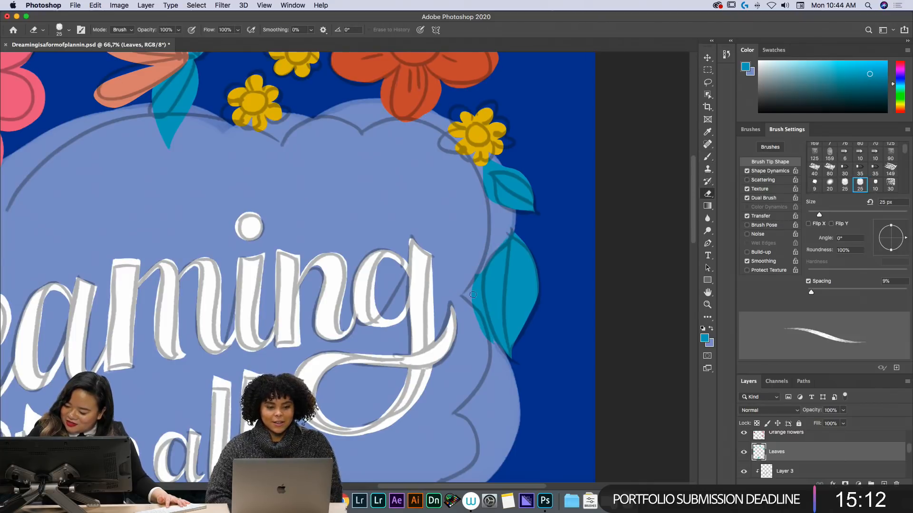
mouse_move(478, 270)
left_mouse_down()
mouse_move(474, 300)
mouse_move(488, 342)
left_mouse_up()
key("b")
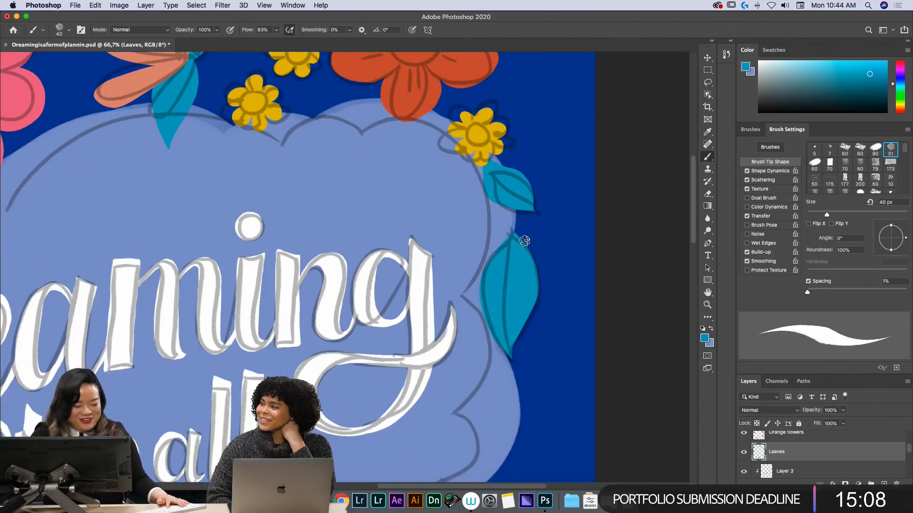
left_click_drag(527, 316, 522, 242)
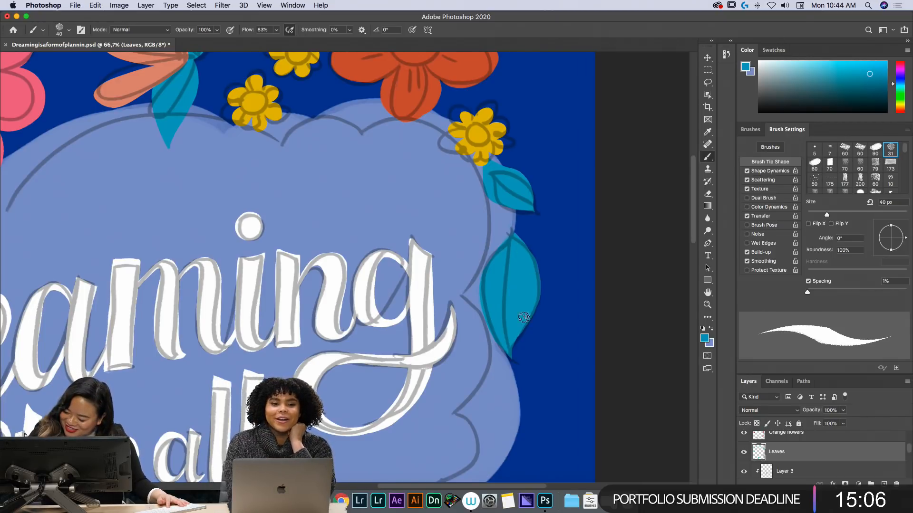
key("e")
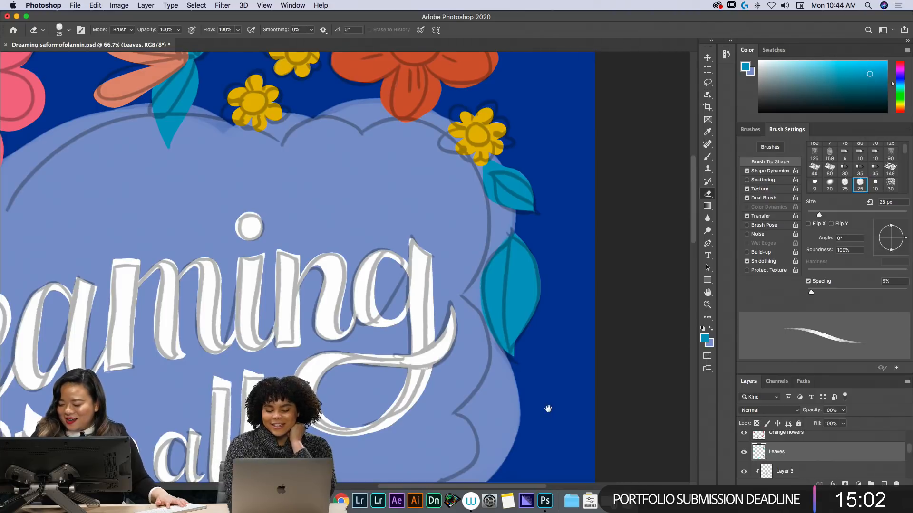
- Paint one teal leaf above and one below the base of the pastel orange half flower beside "PLANNING"
key("space")
left_click_drag(546, 393, 565, 94)
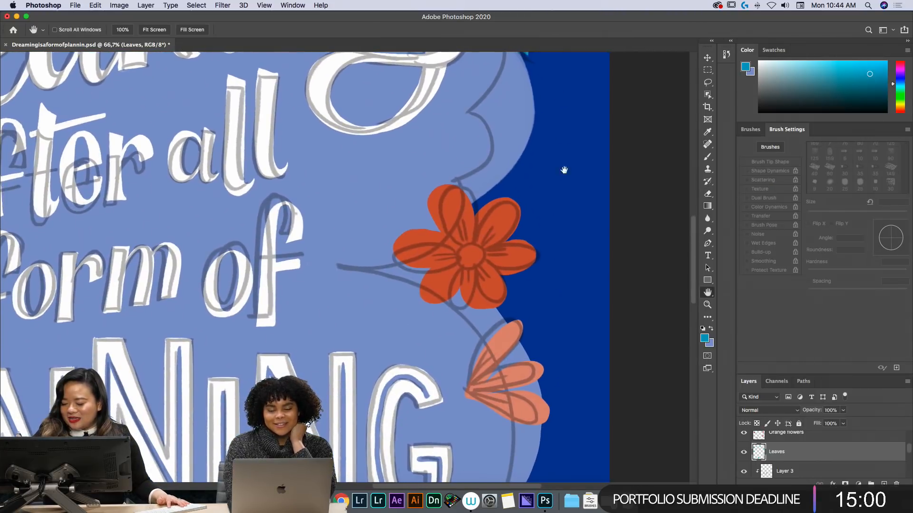
key("b")
mouse_move(466, 386)
left_mouse_down()
mouse_move(457, 344)
mouse_move(471, 365)
mouse_move(470, 321)
mouse_move(470, 341)
left_mouse_up()
key("e")
key("b")
key("e")
key("b")
mouse_move(471, 376)
left_mouse_down()
mouse_move(472, 432)
mouse_move(483, 444)
mouse_move(481, 418)
mouse_move(465, 407)
mouse_move(479, 427)
left_mouse_up()
- Clean up the edges of the lower leaf beside that pastel orange half flower with the Eraser and Brush
key("space")
left_click_drag(534, 414, 529, 286)
key("e")
left_click_drag(455, 268, 452, 300)
key("b")
key("e")
key("b")
- Paint a pointed teal leaf extending up and outward from the orange flower below the end of "PLANNING."
key("space")
mouse_move(473, 300)
left_mouse_down()
mouse_move(459, 290)
mouse_move(433, 146)
left_mouse_up()
key("e")
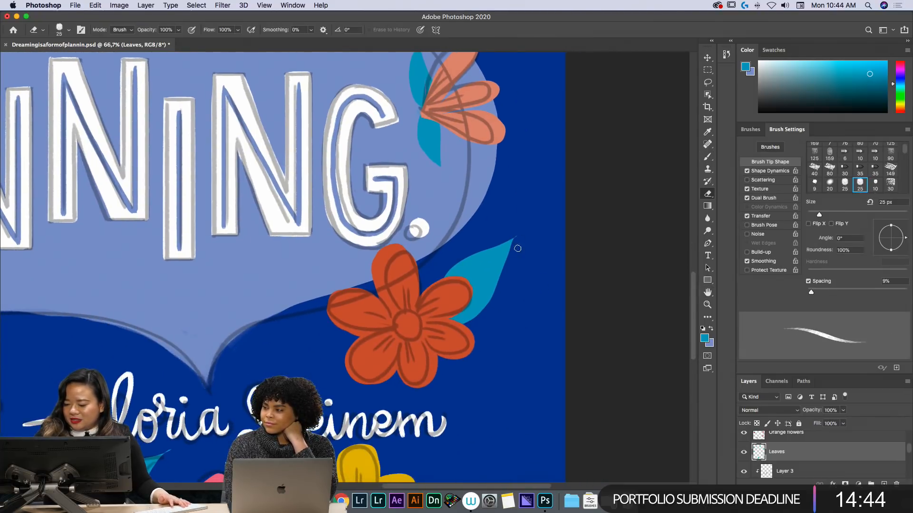
- Paint a second, lower teal leaf beside that orange flower and trim it to a curved, pointed tip
key("b")
mouse_move(452, 326)
left_mouse_down()
mouse_move(527, 328)
mouse_move(486, 349)
mouse_move(460, 327)
left_mouse_up()
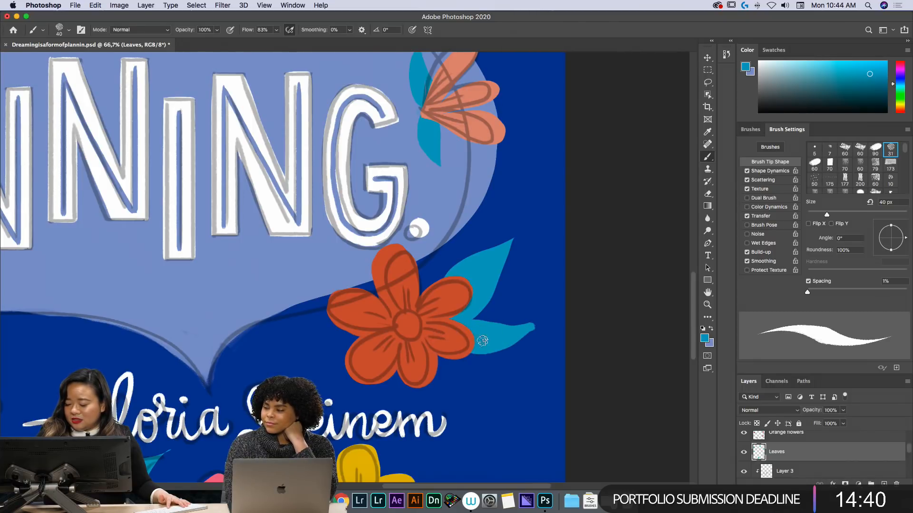
key("e")
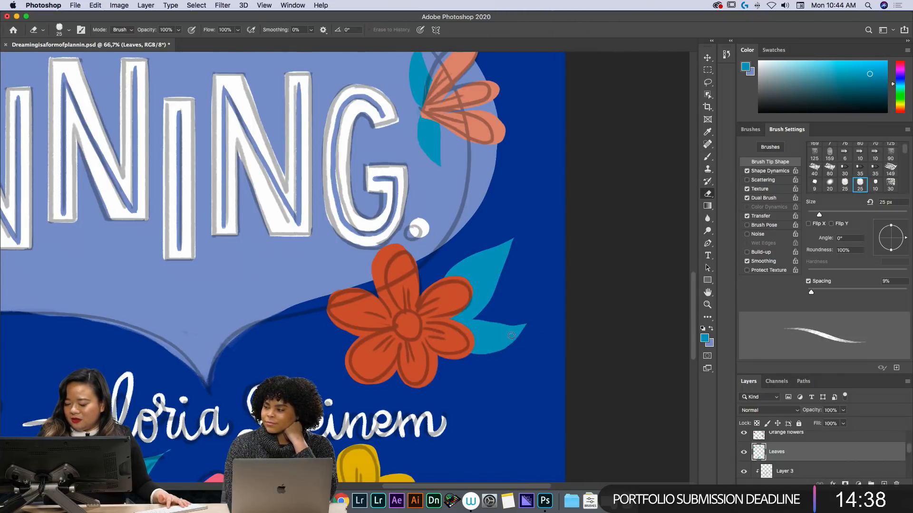
key("b")
left_click_drag(517, 326, 453, 325)
key("e")
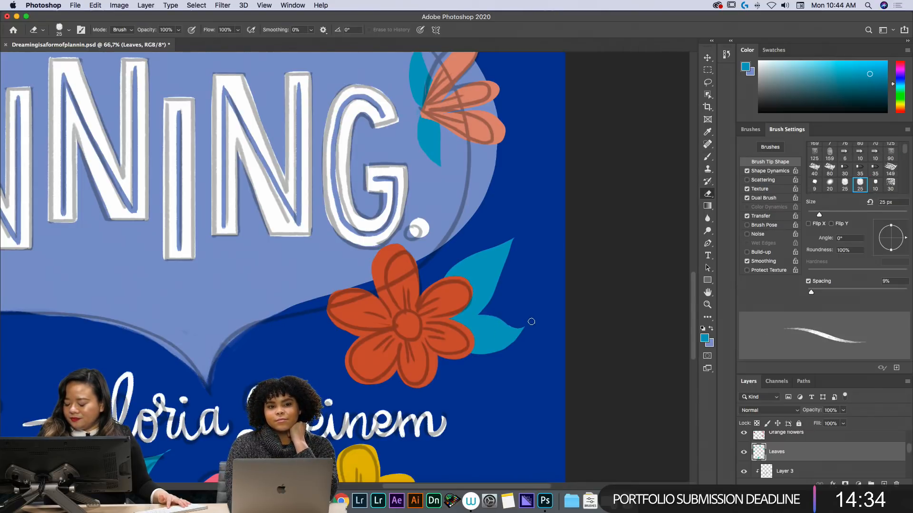
- Refine the tip and edges of the teal leaf below the signature lettering with the Brush and Eraser
scroll(511, 333, "down", 5)
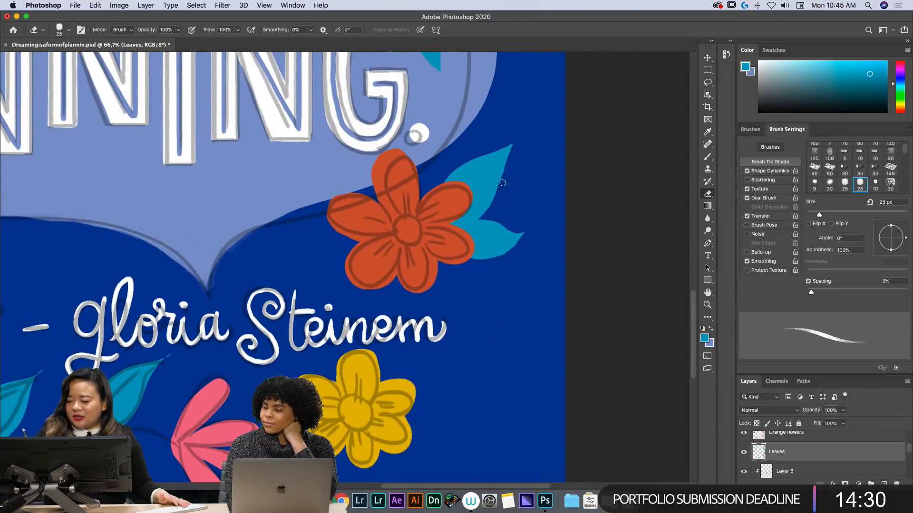
key("h")
left_click_drag(488, 367, 670, 238)
scroll(670, 238, "left", 4)
key("b")
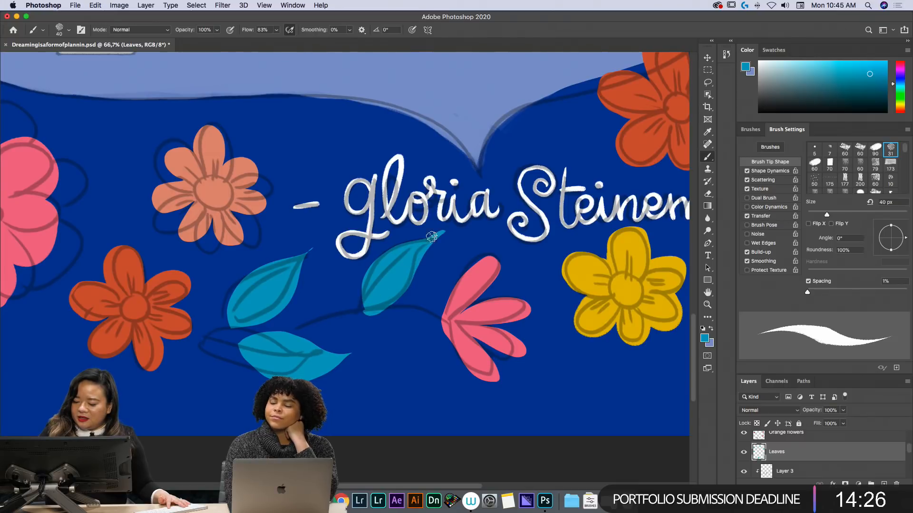
key("e")
left_click_drag(445, 231, 437, 236)
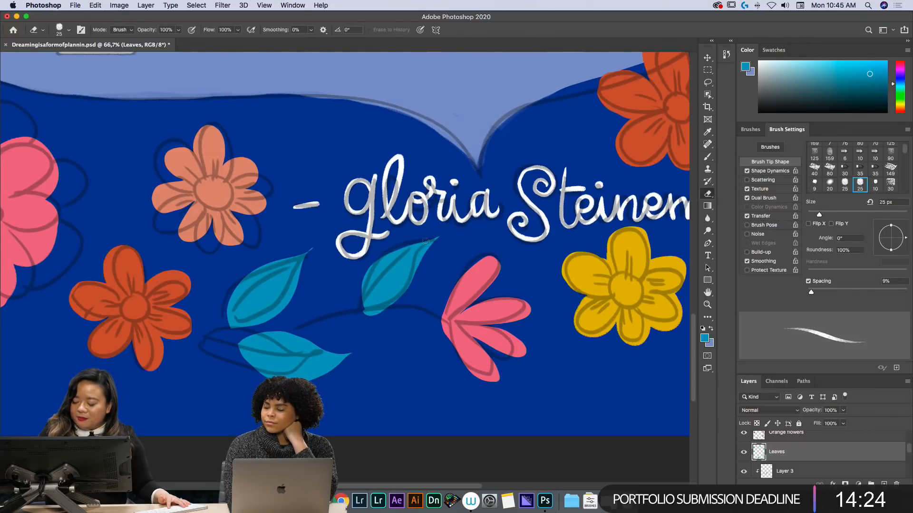
key("b")
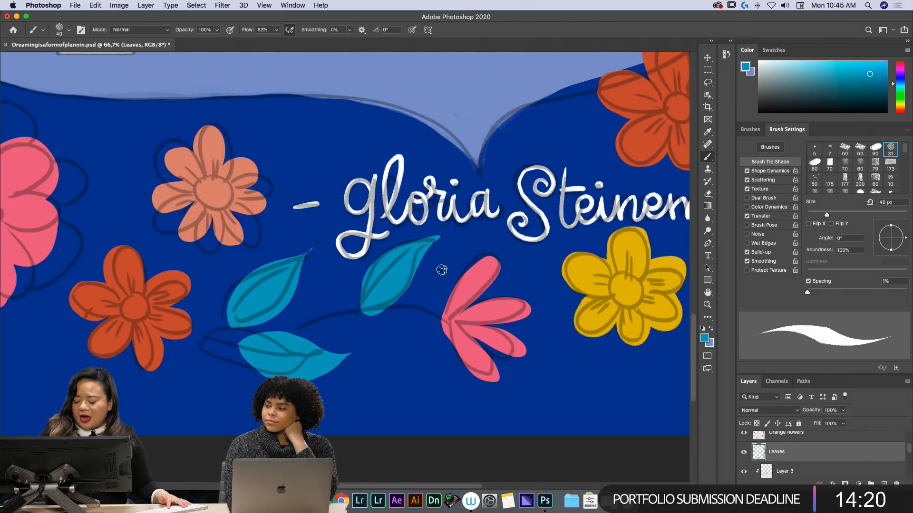
key("e")
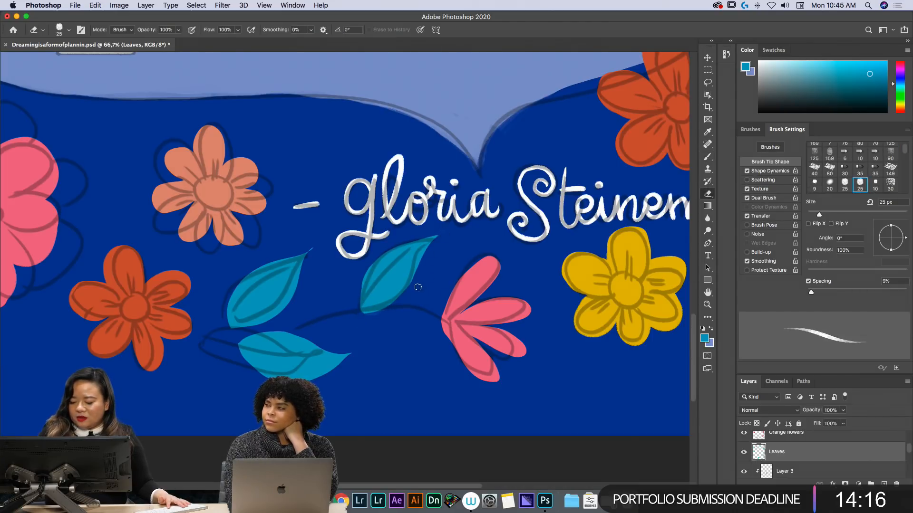
- Rotate the canvas view and paint a teal stem from the pink half flower's base down to the leaves
key("r")
mouse_move(569, 308)
left_mouse_down()
mouse_move(489, 184)
mouse_move(378, 164)
left_mouse_up()
key("e")
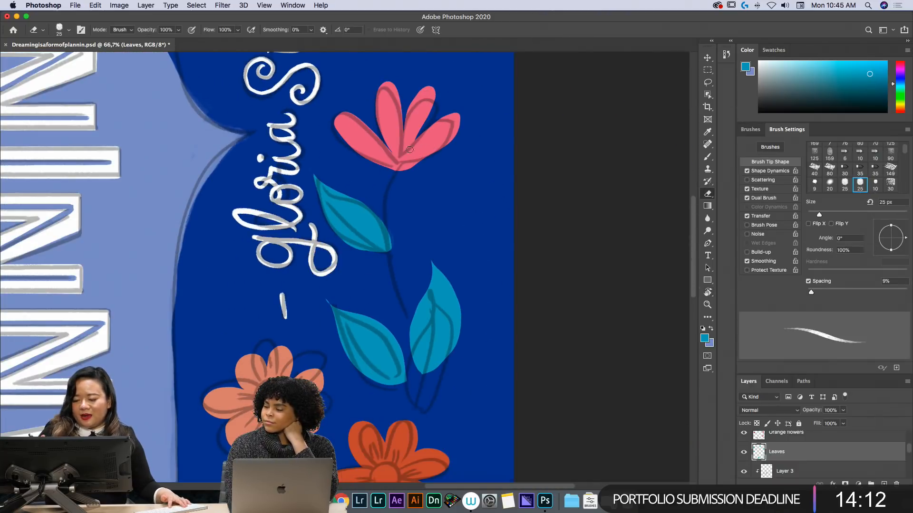
key("b")
mouse_move(396, 169)
left_mouse_down()
mouse_move(386, 233)
mouse_move(407, 335)
mouse_move(407, 358)
left_mouse_up()
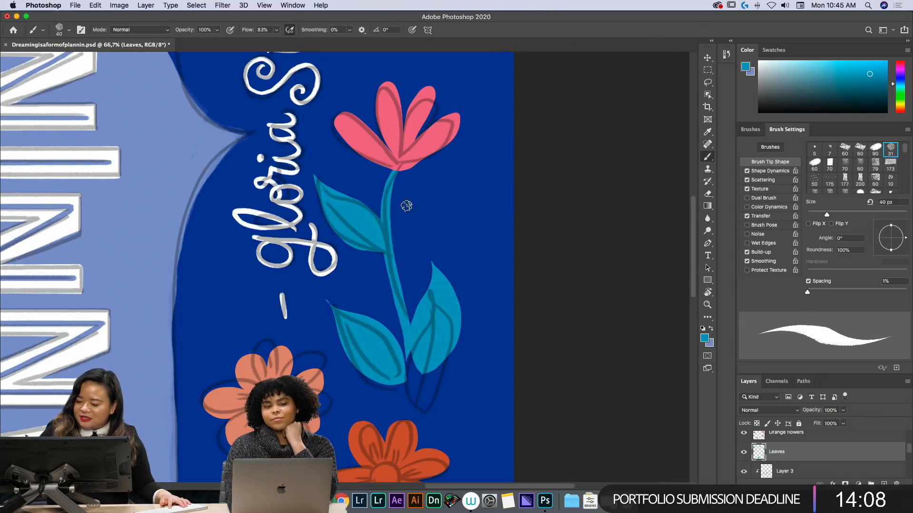
- Paint two small teal sepals beneath the pink half flower and trim them to tapered points
mouse_move(417, 167)
left_mouse_down()
mouse_move(394, 174)
mouse_move(461, 169)
mouse_move(355, 180)
mouse_move(381, 172)
left_mouse_up()
key("e")
key("b")
key("e")
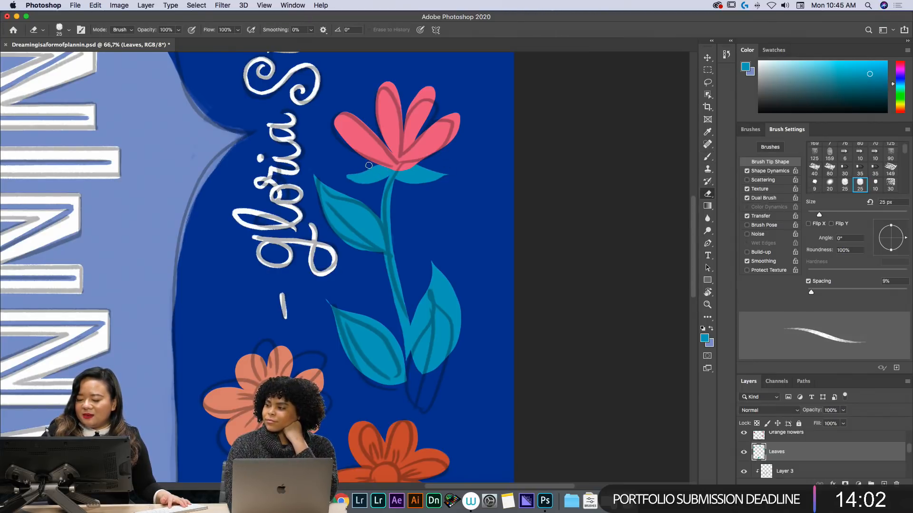
left_click_drag(434, 170, 418, 167)
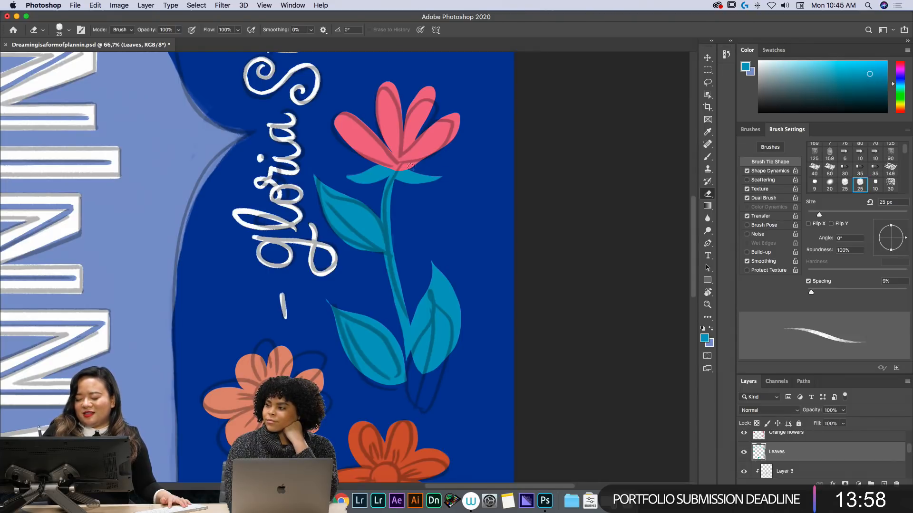
- Sharpen the tip of the outer leaf at the stem's end and extend its base to a point
key("b")
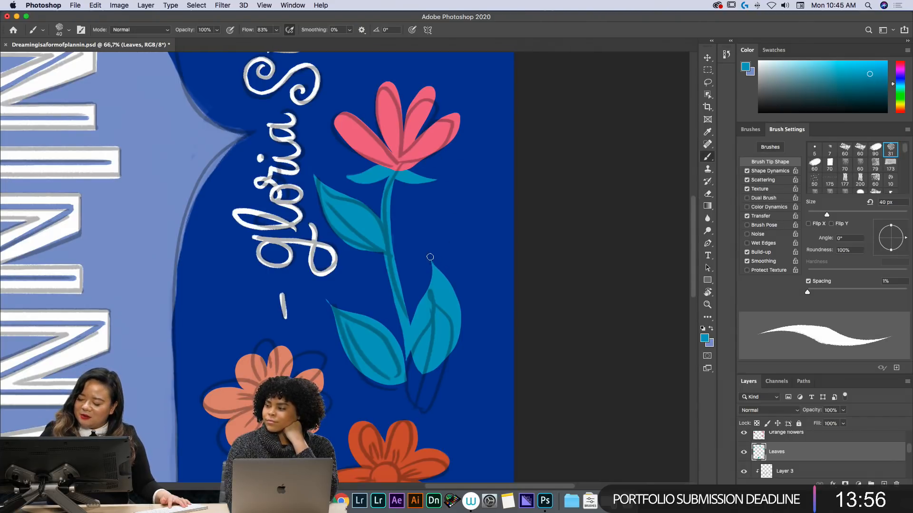
key("e")
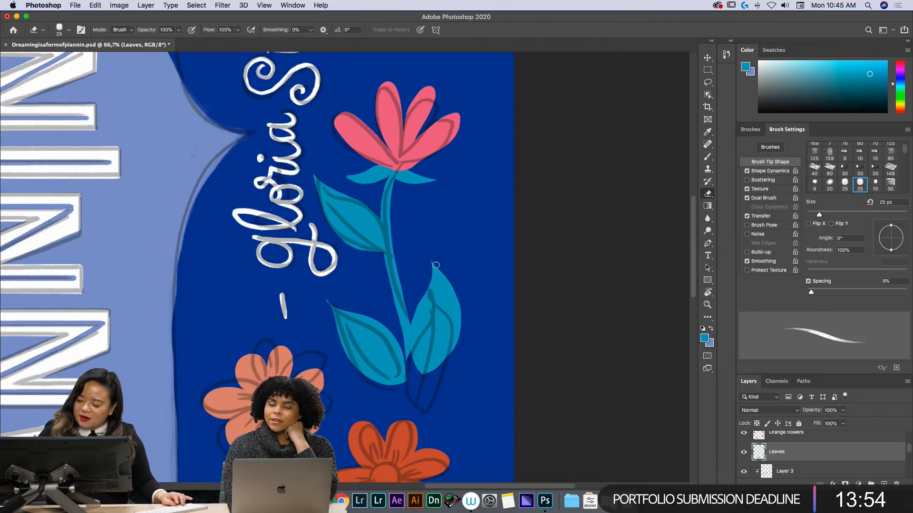
key("b")
mouse_move(450, 333)
left_mouse_down()
mouse_move(418, 345)
mouse_move(414, 365)
mouse_move(412, 336)
mouse_move(416, 388)
mouse_move(417, 347)
left_mouse_up()
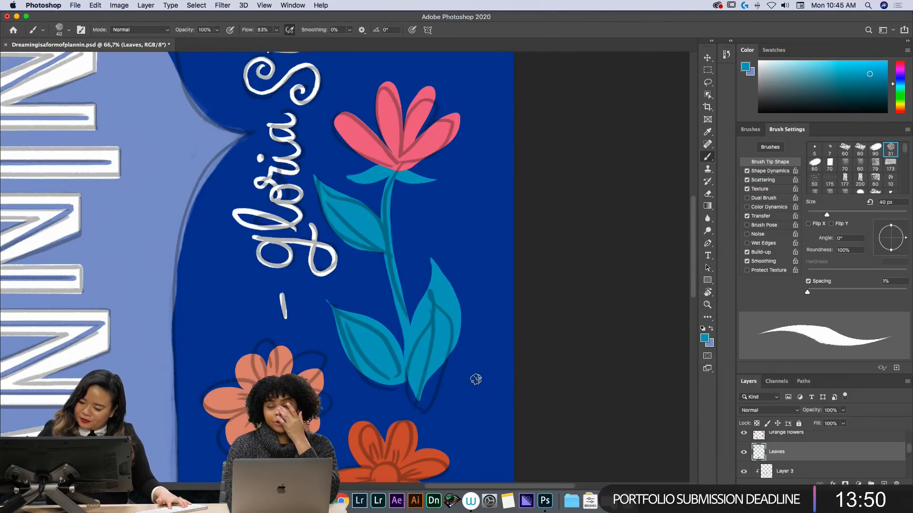
- Smooth the edges of the leaf opposite it and fill in where it joins the stem
key("space")
left_click_drag(477, 328, 459, 246)
mouse_move(309, 202)
left_mouse_down()
mouse_move(329, 258)
mouse_move(383, 288)
mouse_move(307, 200)
mouse_move(319, 220)
mouse_move(355, 230)
mouse_move(391, 283)
mouse_move(369, 250)
mouse_move(306, 198)
mouse_move(361, 223)
left_mouse_up()
key("e")
key("b")
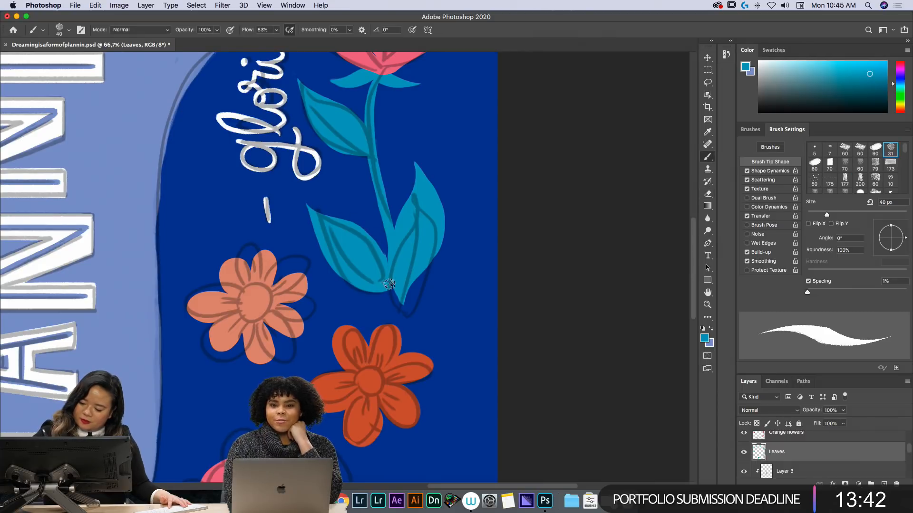
key("e")
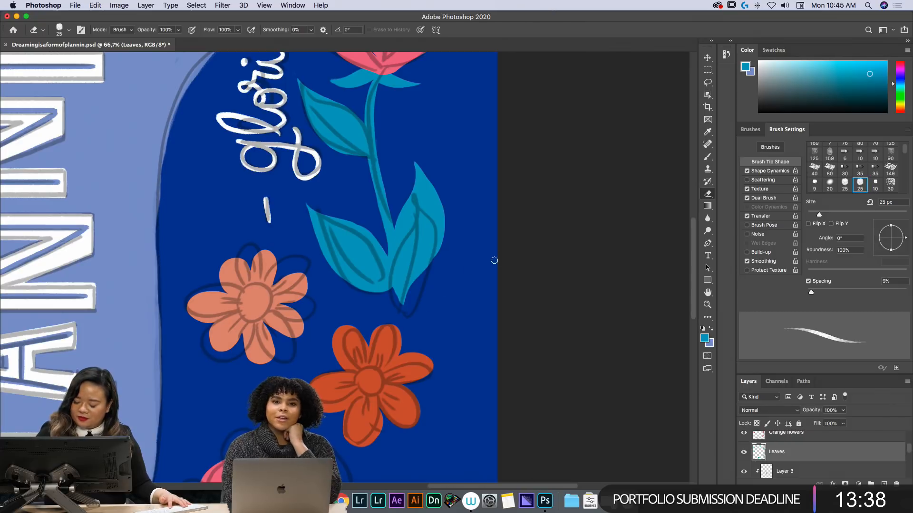
- Reset the canvas rotation and paint a teal leaf behind the lower-left orange flower
key("Escape")
key("space")
left_click_drag(267, 290, 469, 270)
key("b")
mouse_move(400, 278)
left_mouse_down()
mouse_move(390, 273)
mouse_move(336, 311)
mouse_move(396, 287)
mouse_move(361, 305)
mouse_move(358, 278)
left_mouse_up()
- Reshape the new leaf beside the lower-left orange flower with a smooth upper edge and a curved, pointed tip
key("e")
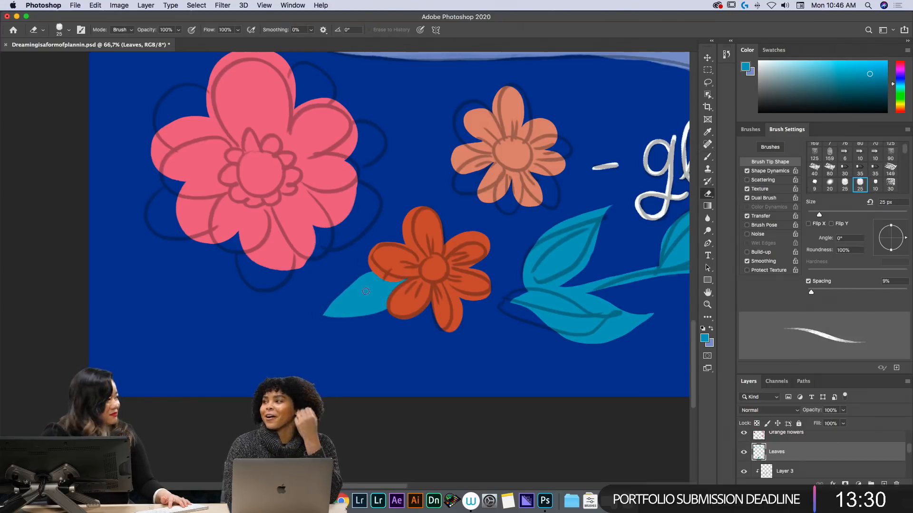
key("b")
mouse_move(341, 302)
left_mouse_down()
mouse_move(383, 267)
mouse_move(337, 311)
left_mouse_up()
key("e")
left_click_drag(365, 267, 313, 326)
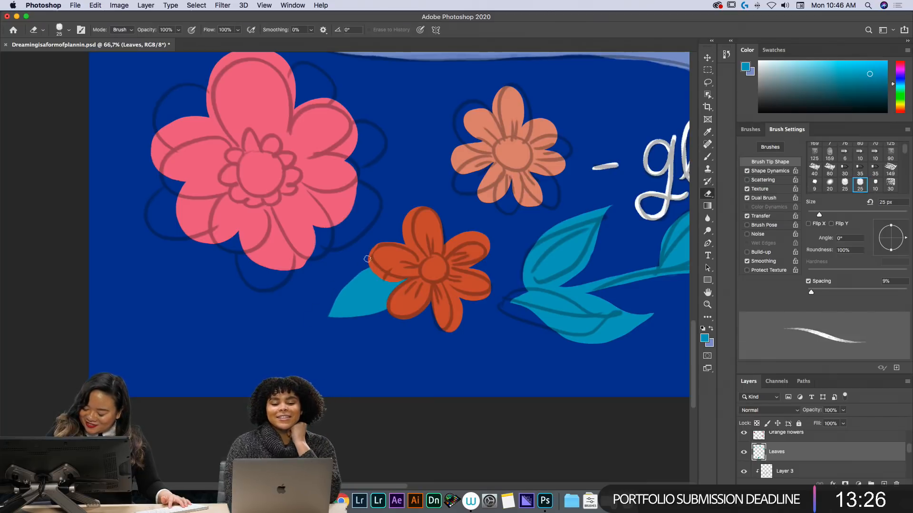
mouse_move(337, 295)
left_mouse_down()
mouse_move(316, 322)
mouse_move(362, 267)
left_mouse_up()
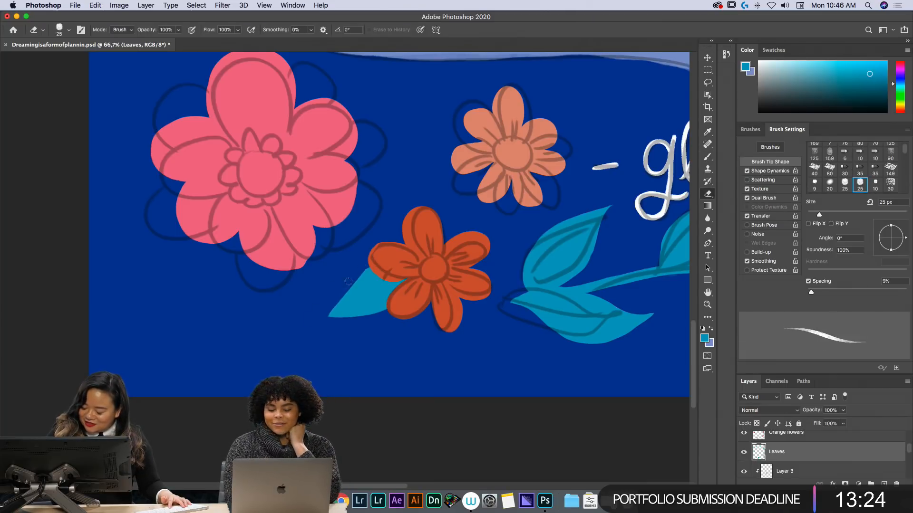
key("b")
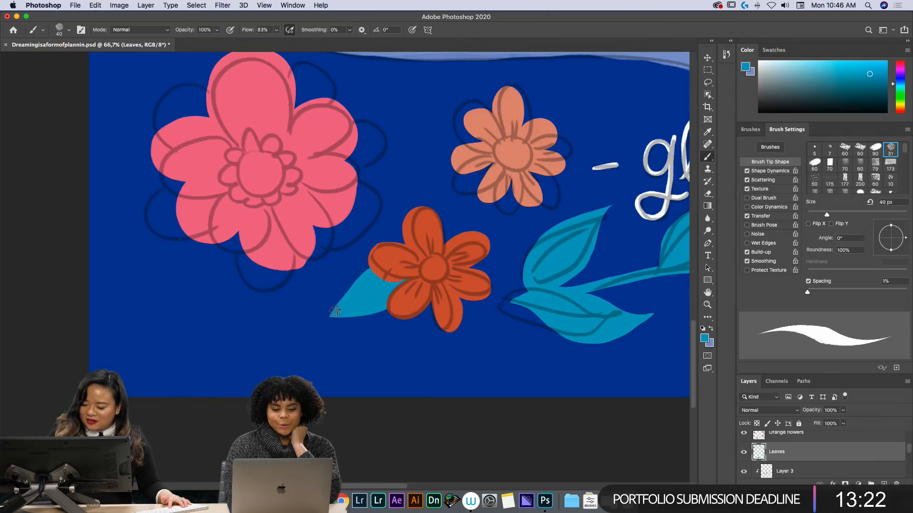
mouse_move(364, 267)
left_mouse_down()
mouse_move(320, 319)
mouse_move(351, 285)
mouse_move(340, 306)
mouse_move(357, 281)
mouse_move(313, 324)
mouse_move(340, 285)
mouse_move(380, 258)
mouse_move(331, 290)
mouse_move(312, 321)
mouse_move(374, 259)
mouse_move(311, 335)
mouse_move(391, 314)
mouse_move(401, 302)
mouse_move(320, 331)
mouse_move(398, 315)
mouse_move(342, 317)
mouse_move(410, 298)
mouse_move(323, 325)
left_mouse_up()
key("e")
left_click_drag(383, 264, 358, 266)
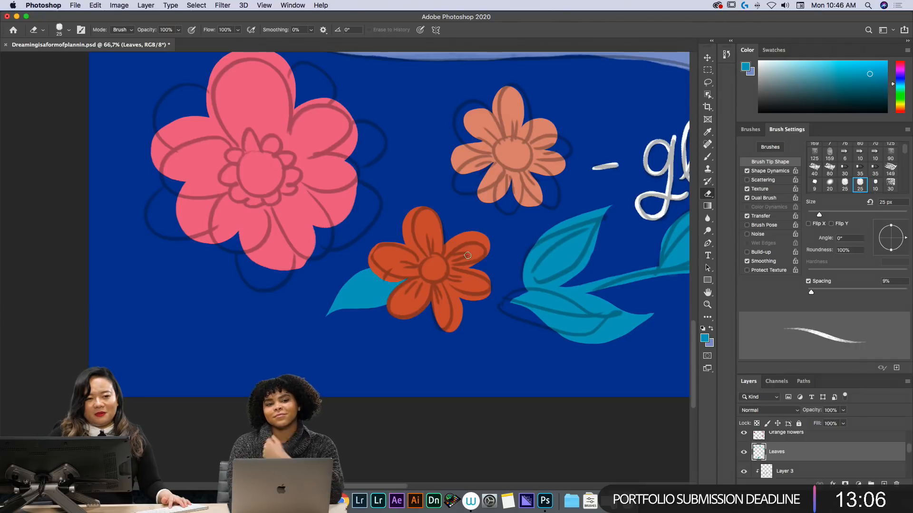
- Paint a large and a small teal leaf below the lower-left pink flower and clean up their edges and tips
key("b")
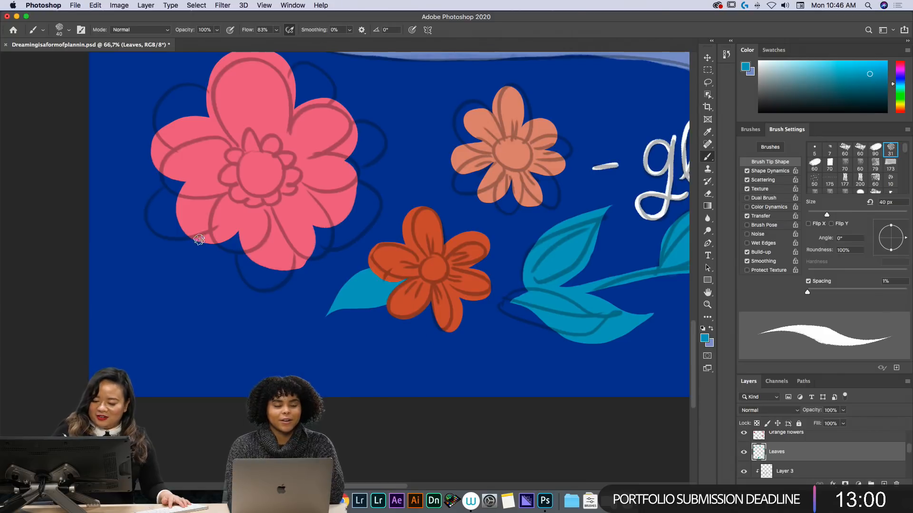
mouse_move(200, 240)
left_mouse_down()
mouse_move(142, 326)
mouse_move(167, 319)
mouse_move(243, 261)
mouse_move(232, 229)
mouse_move(175, 279)
mouse_move(219, 231)
mouse_move(211, 277)
mouse_move(239, 243)
mouse_move(241, 258)
mouse_move(216, 281)
mouse_move(181, 291)
mouse_move(154, 321)
mouse_move(214, 269)
mouse_move(213, 294)
left_mouse_up()
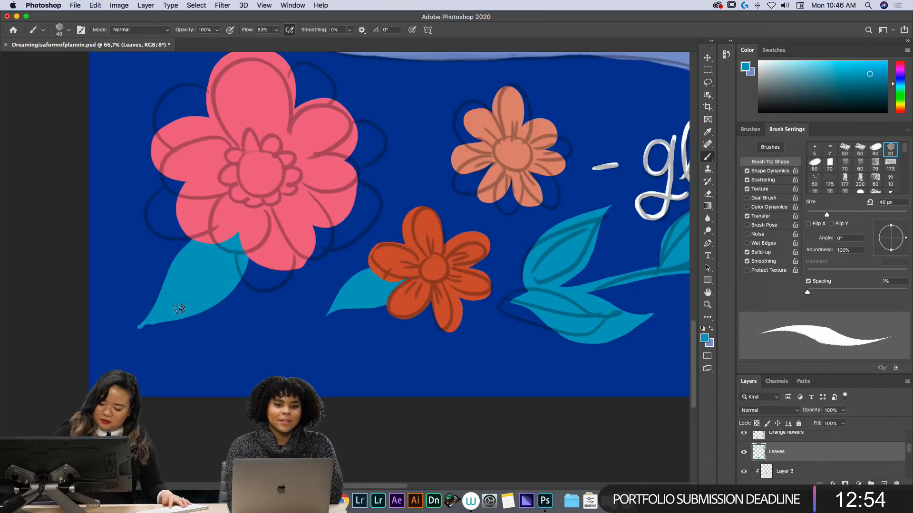
key("e")
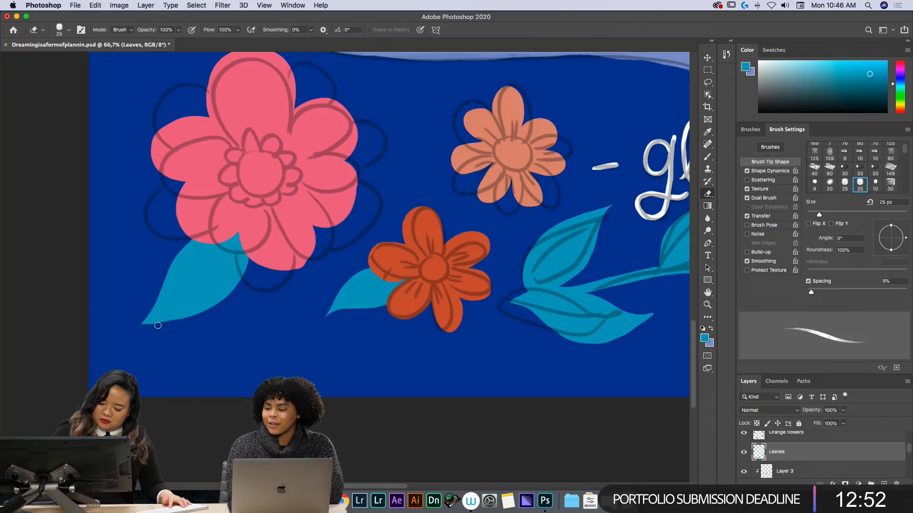
key("b")
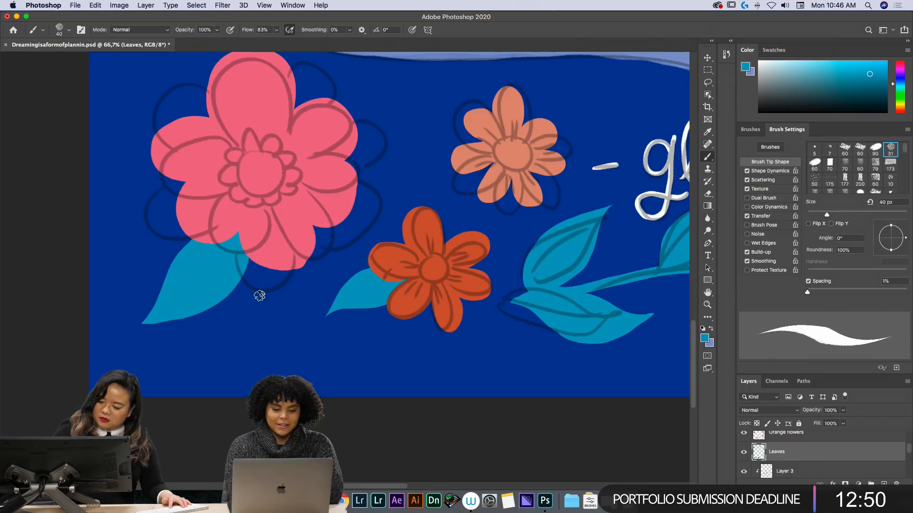
mouse_move(256, 275)
left_mouse_down()
mouse_move(284, 349)
mouse_move(288, 316)
mouse_move(257, 274)
mouse_move(272, 336)
mouse_move(274, 290)
left_mouse_up()
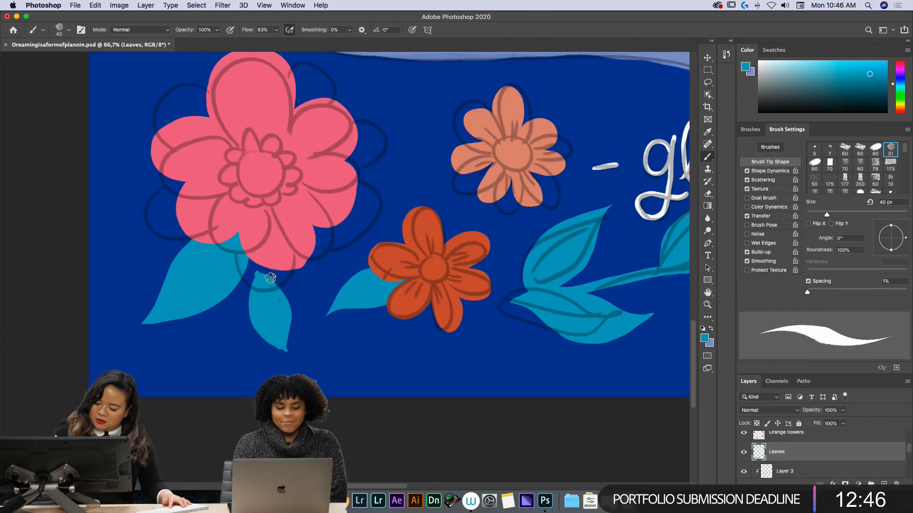
key("e")
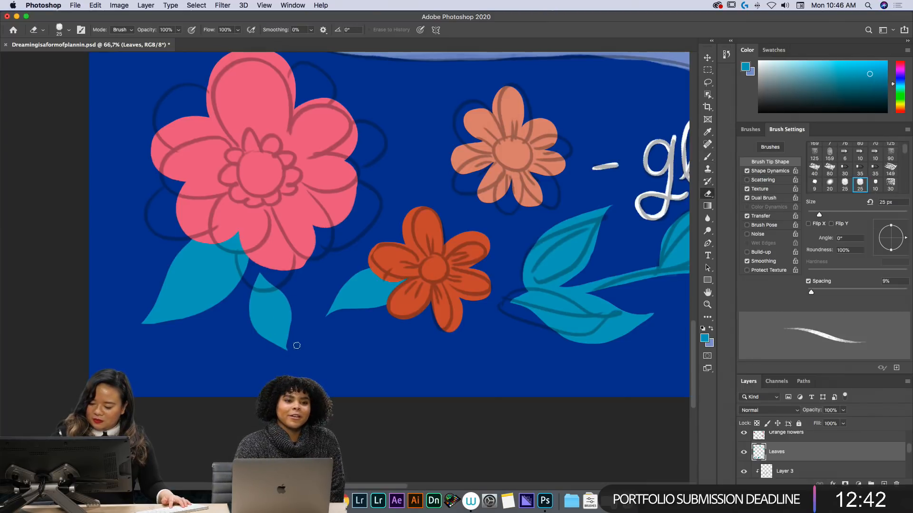
key("b")
left_click_drag(391, 336, 371, 347)
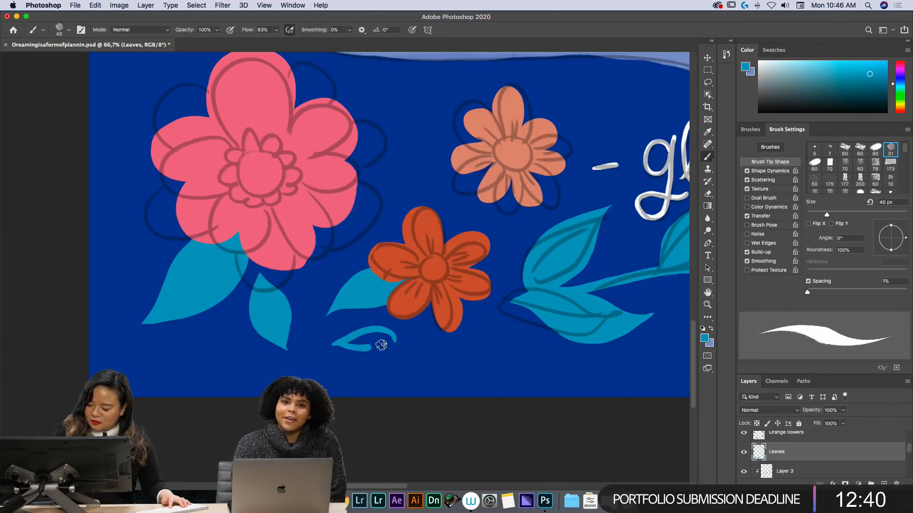
key("super+z")
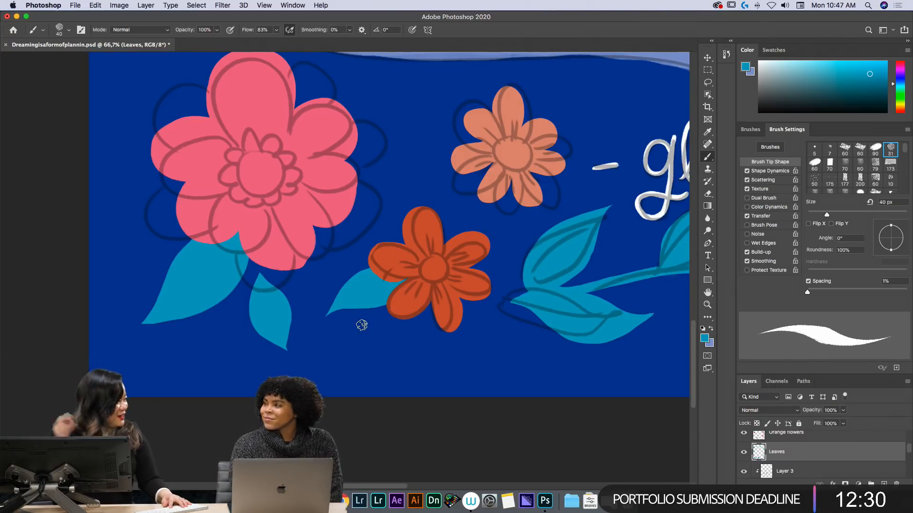
- Lower the opacity of the Sketch Layer group to 7%
key("super+minus")
key("super+minus")
key("super+minus")
key("super+minus")
key("super+minus")
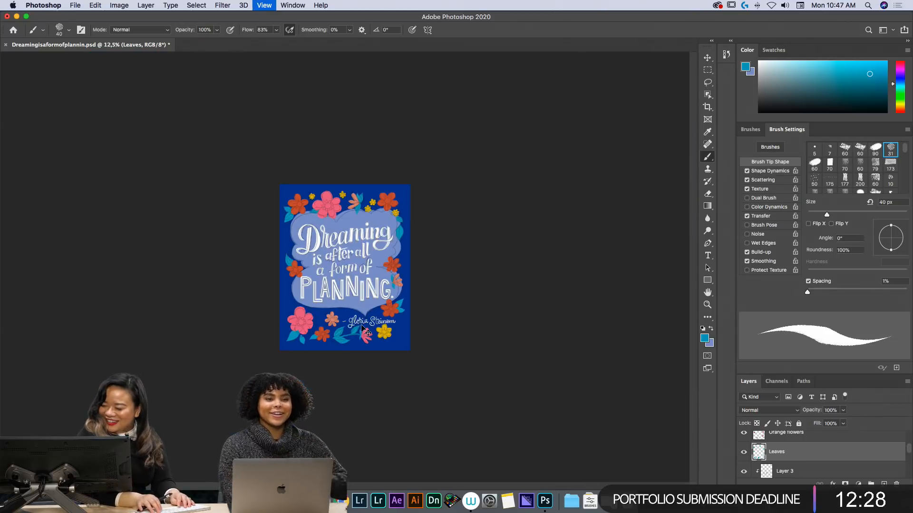
key("super+plus")
key("super+plus")
key("super+minus")
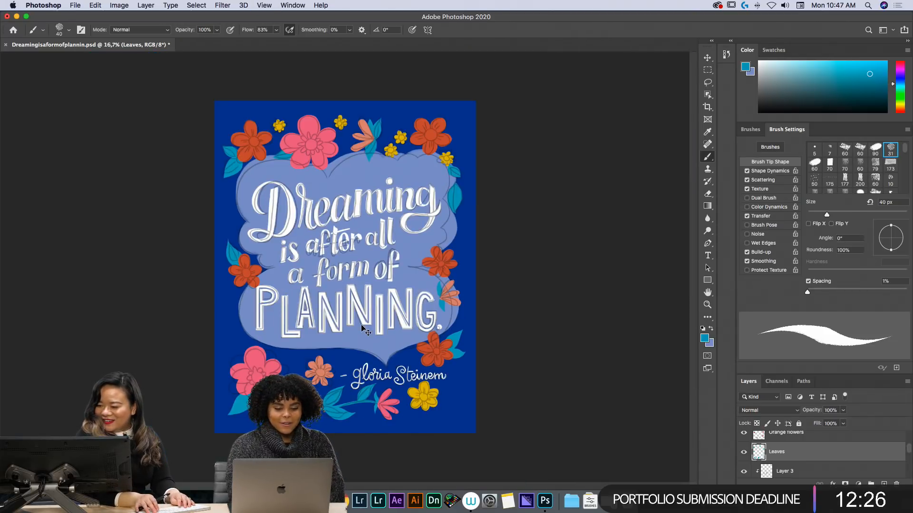
key("super+plus")
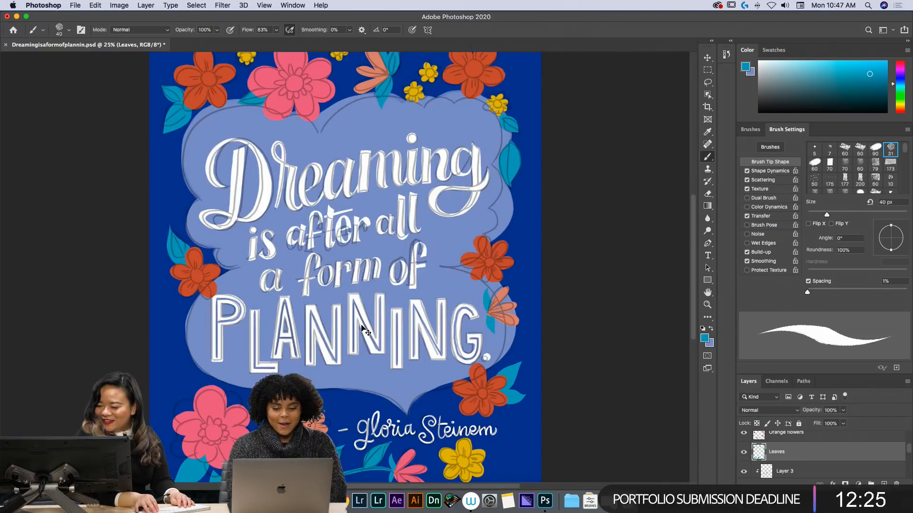
scroll(865, 442, "up", 5)
left_click(873, 438)
left_click(844, 410)
left_click_drag(834, 424, 829, 425)
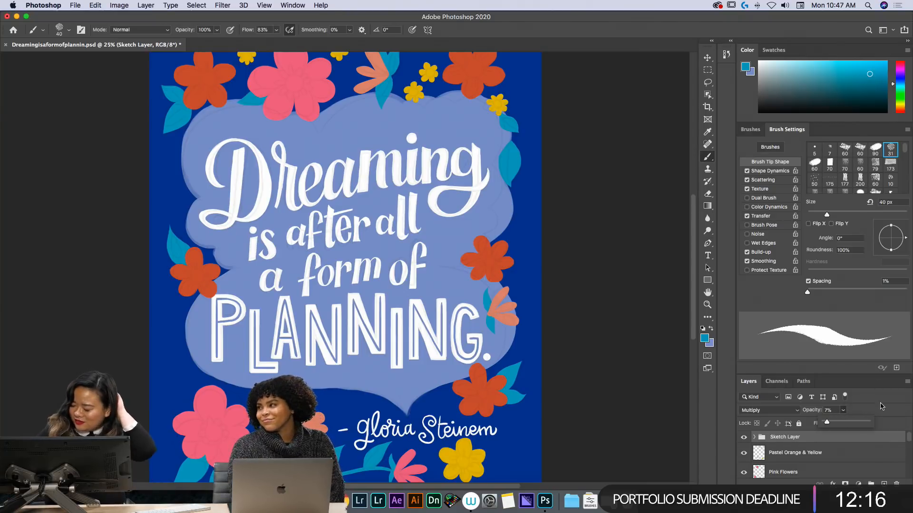
- On the Leaves layer, lasso three leaf shapes around the yellow flower under the signature, fill them with teal and deselect
left_click_drag(908, 438, 908, 449)
left_click(891, 452)
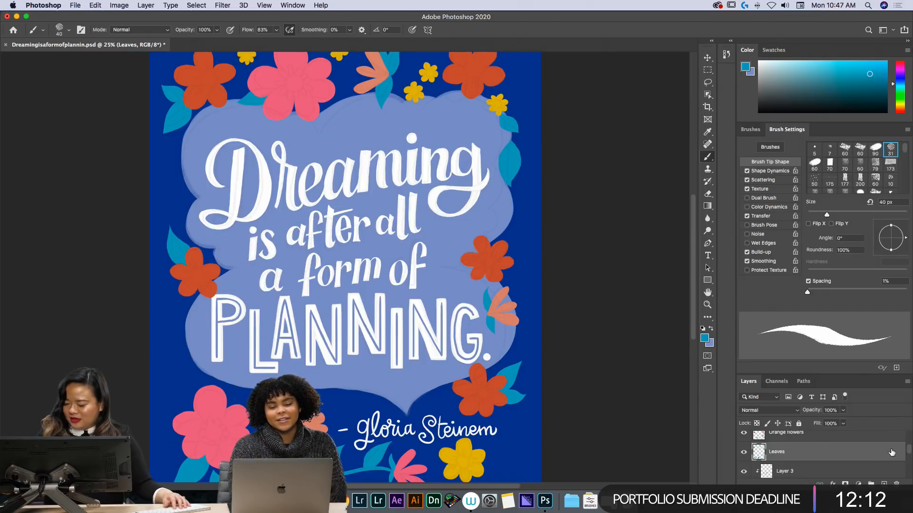
key("super+equal")
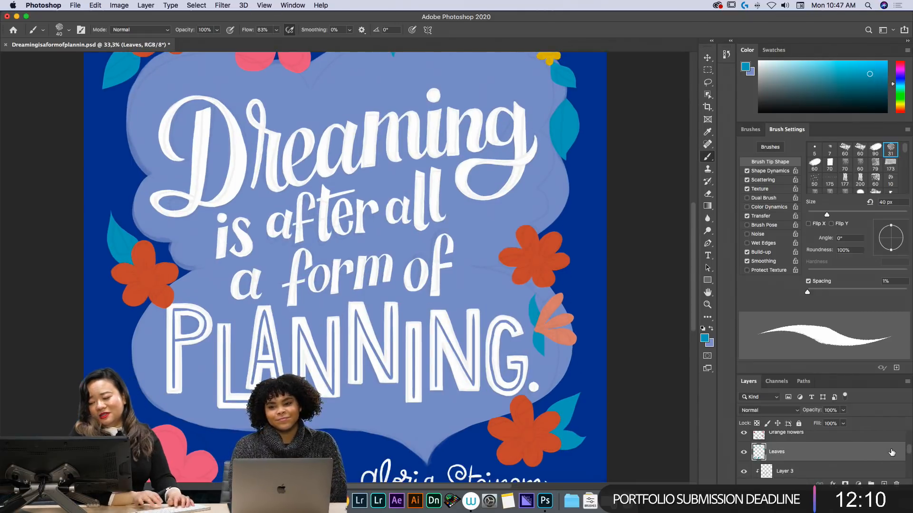
key("space")
left_click_drag(525, 397, 468, 181)
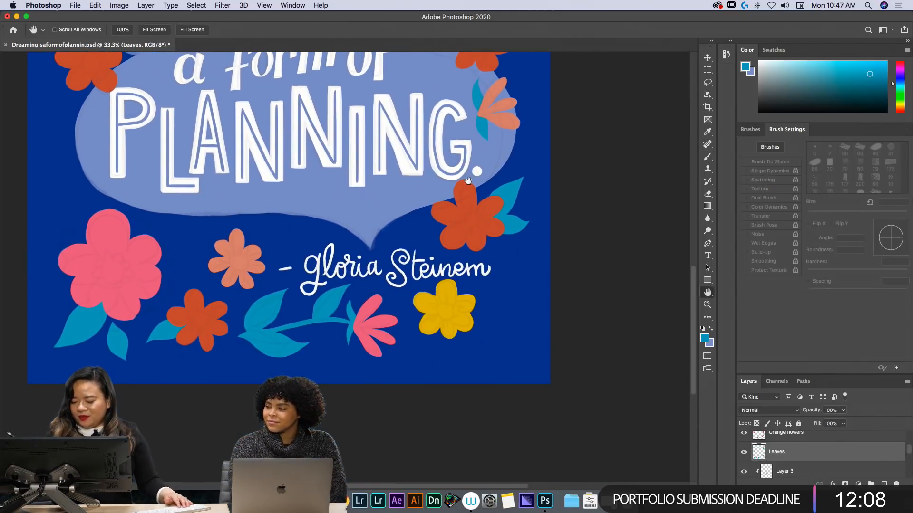
key("l")
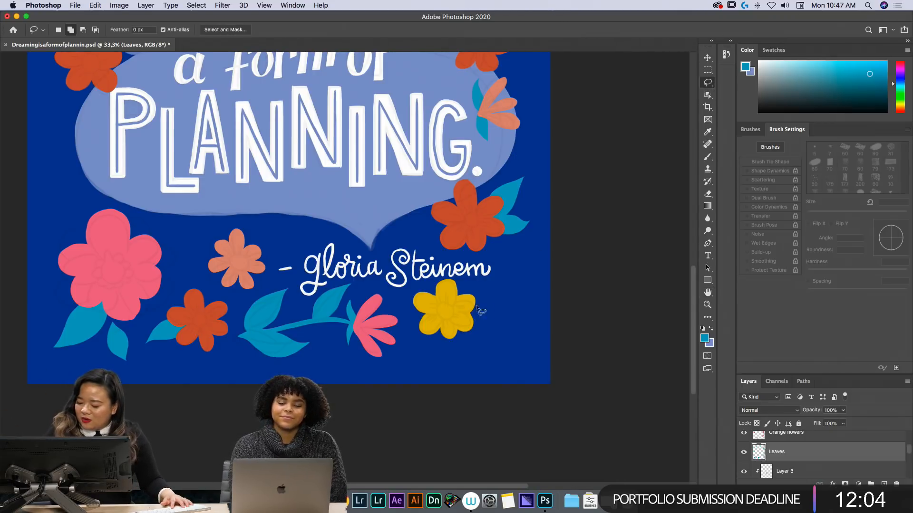
mouse_move(463, 313)
left_mouse_down()
mouse_move(498, 304)
mouse_move(492, 318)
mouse_move(464, 319)
left_mouse_up()
mouse_move(504, 344)
left_mouse_down()
mouse_move(474, 350)
mouse_move(506, 315)
mouse_move(535, 302)
mouse_move(500, 330)
left_mouse_up()
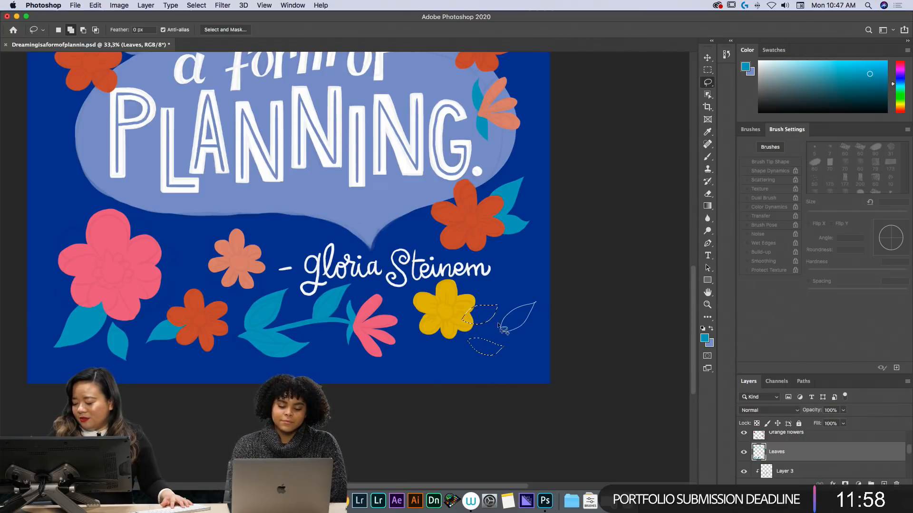
key("alt+BackSpace")
key("super+d")
- Rotate the canvas and reshape the leaf touching the yellow flower with a smooth edge and a pointed tip
key("super+plus")
key("space")
left_click_drag(625, 386, 540, 330)
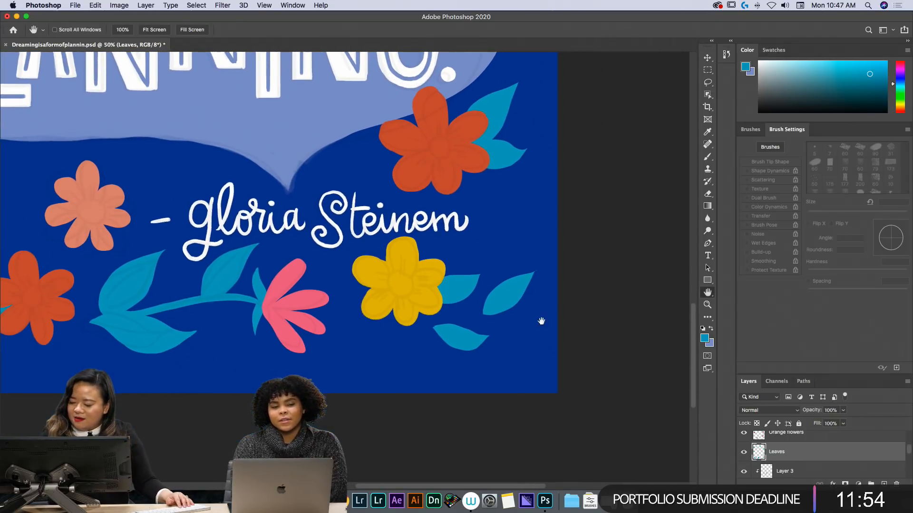
key("e")
key("r")
mouse_move(501, 356)
left_mouse_down()
mouse_move(526, 267)
mouse_move(451, 163)
mouse_move(451, 245)
left_mouse_up()
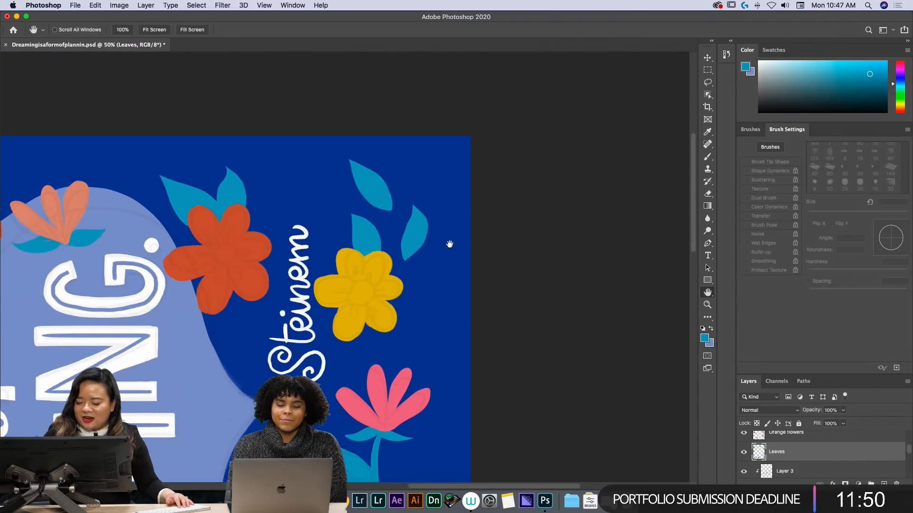
key("b")
mouse_move(350, 217)
left_mouse_down()
mouse_move(358, 268)
mouse_move(351, 210)
mouse_move(381, 249)
mouse_move(349, 202)
mouse_move(381, 239)
mouse_move(382, 250)
mouse_move(346, 207)
mouse_move(369, 224)
mouse_move(376, 259)
mouse_move(376, 232)
mouse_move(369, 261)
left_mouse_up()
key("e")
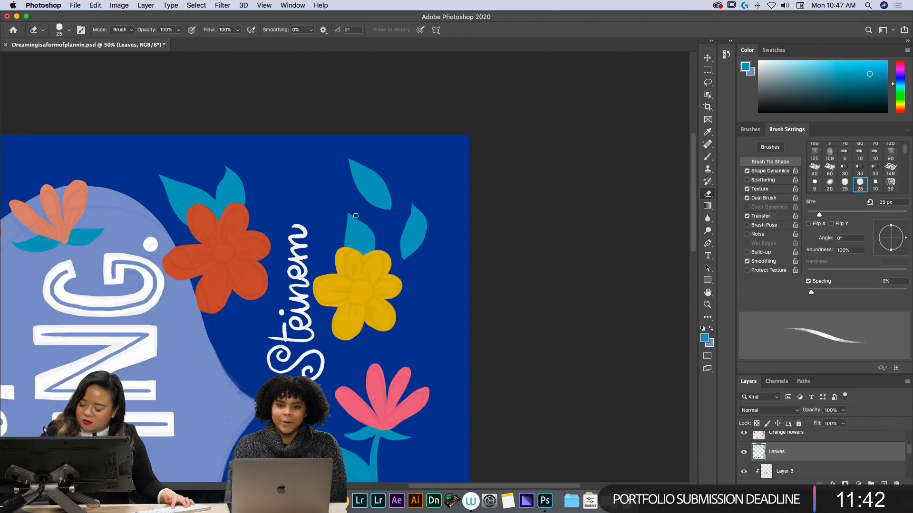
- Smooth the outline and sharpen the ends of the loose leaf just below the yellow flower
key("b")
mouse_move(410, 203)
left_mouse_down()
mouse_move(403, 255)
mouse_move(405, 227)
mouse_move(429, 216)
mouse_move(410, 199)
mouse_move(428, 230)
left_mouse_up()
key("e")
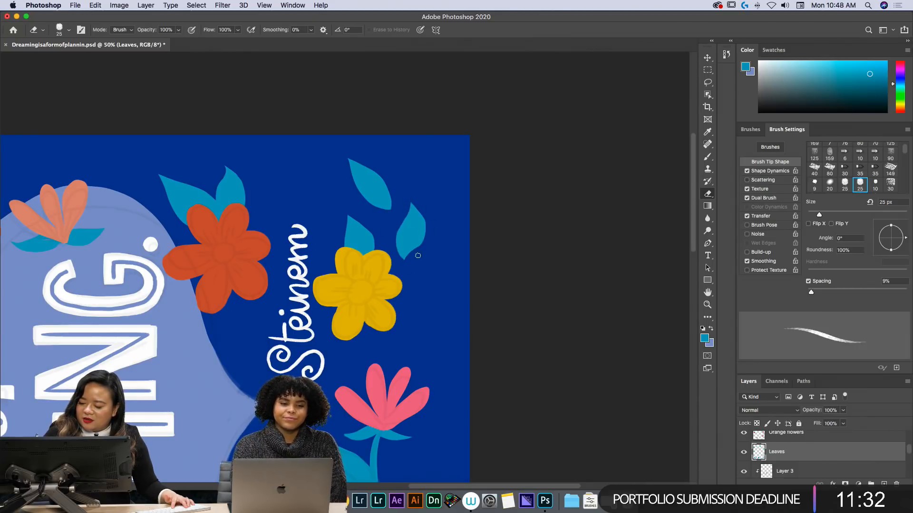
- Refine the outermost loose leaf beside the yellow flower into a slimmer, pointed shape and reset the canvas rotation
key("r")
mouse_move(452, 206)
left_mouse_down()
mouse_move(472, 259)
mouse_move(451, 240)
left_mouse_up()
key("b")
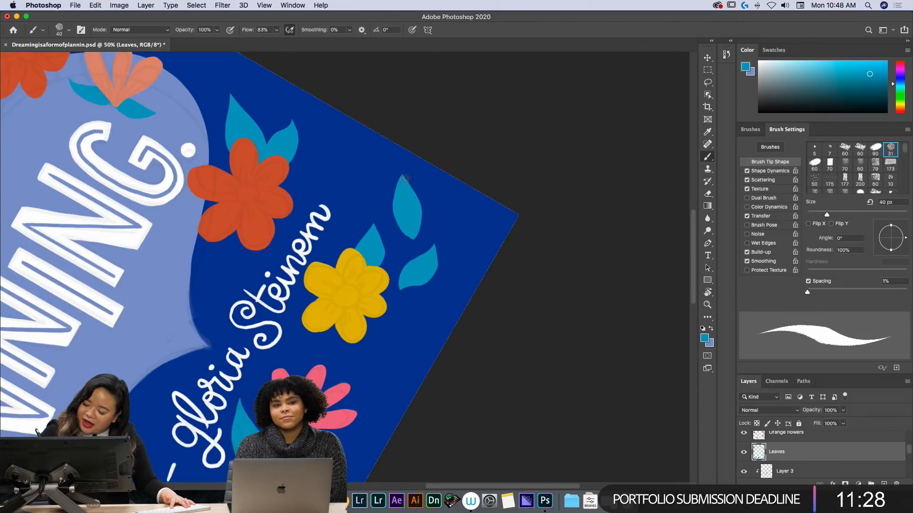
key("e")
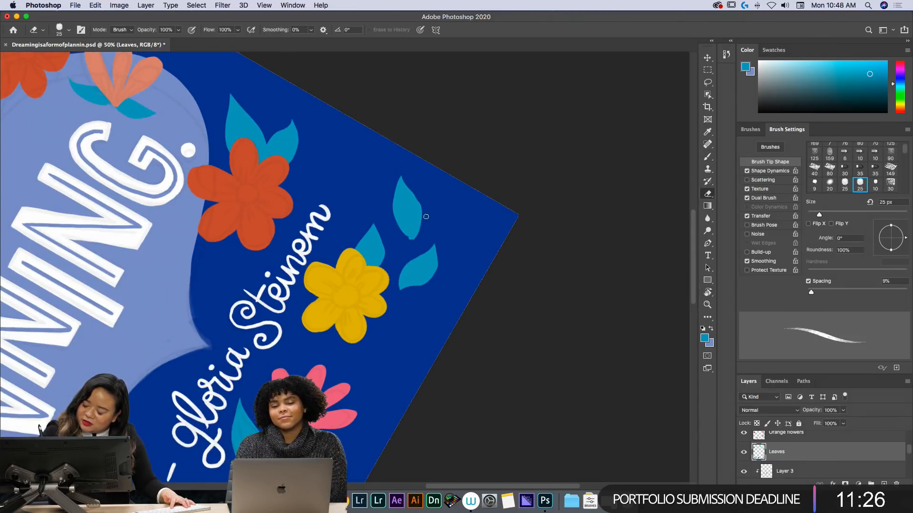
left_click_drag(400, 170, 422, 203)
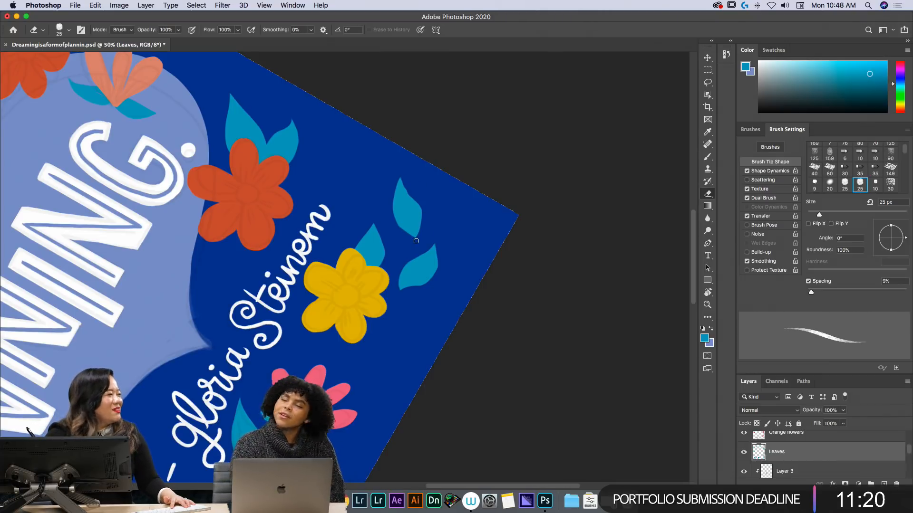
key("b")
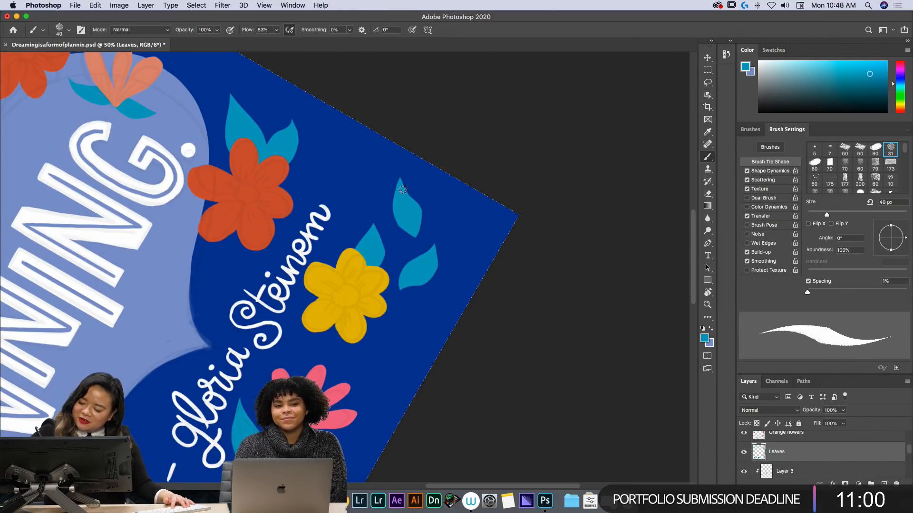
key("e")
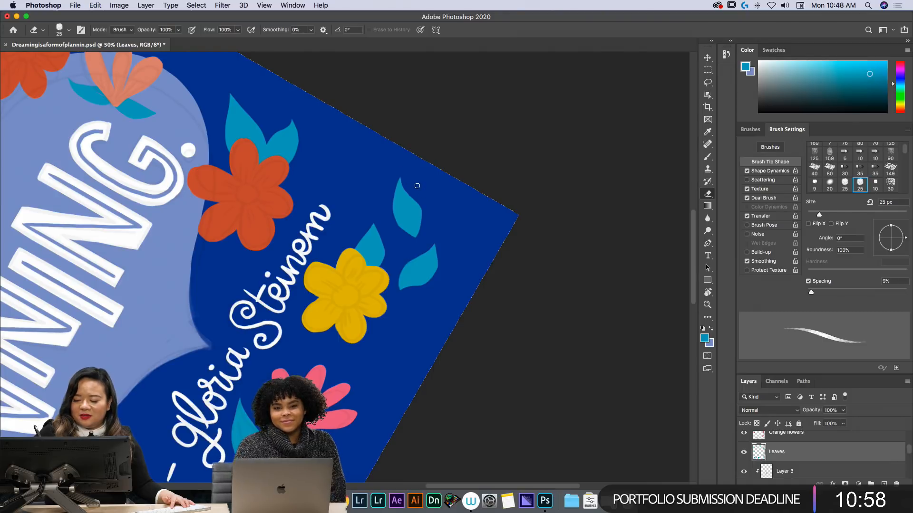
key("Escape")
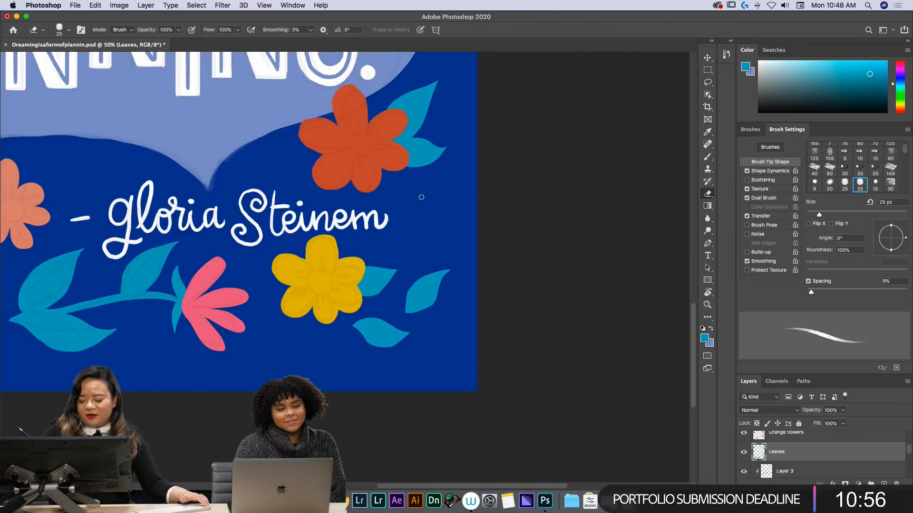
- Paint a loose teal leaf above the orange flower in the artwork's upper-left corner and clean up its edges
key("space")
mouse_move(326, 278)
left_mouse_down()
mouse_move(425, 326)
mouse_move(629, 322)
mouse_move(649, 460)
left_mouse_up()
left_click_drag(402, 227, 468, 196)
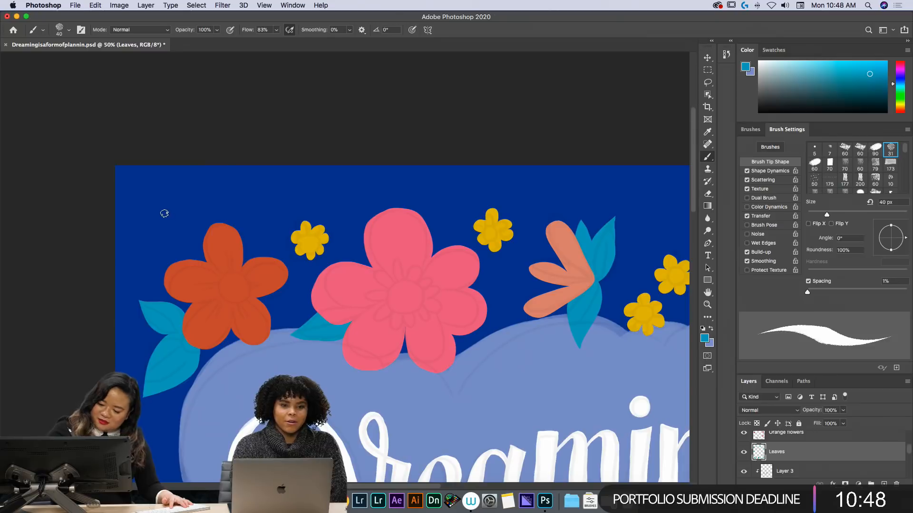
mouse_move(159, 204)
left_mouse_down()
mouse_move(185, 229)
mouse_move(166, 227)
mouse_move(181, 237)
mouse_move(156, 183)
mouse_move(159, 237)
mouse_move(159, 191)
mouse_move(175, 251)
left_mouse_up()
key("e")
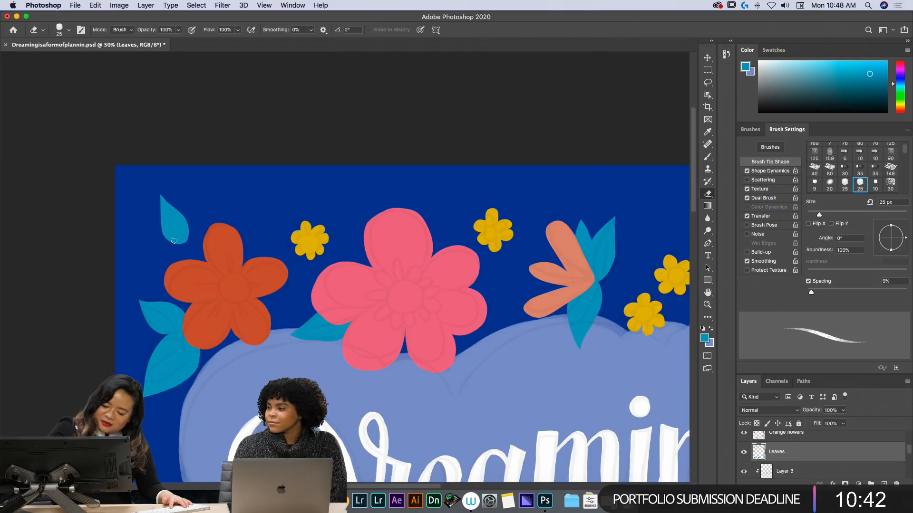
- Paint a pointed teal leaf behind the upper petals of the large pink flower above the lettering and trim its tip
key("b")
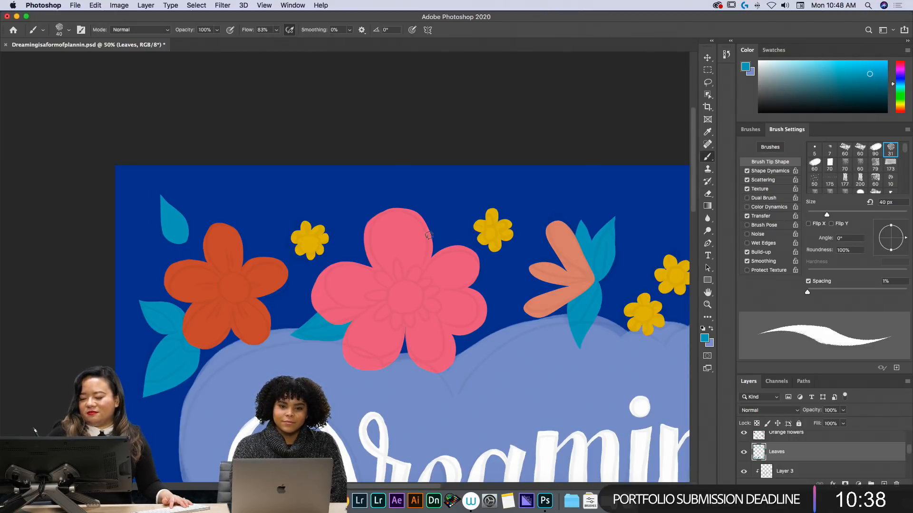
mouse_move(418, 214)
left_mouse_down()
mouse_move(440, 197)
mouse_move(433, 259)
mouse_move(436, 197)
mouse_move(422, 227)
mouse_move(437, 208)
mouse_move(437, 240)
left_mouse_up()
key("e")
left_click_drag(448, 191, 441, 176)
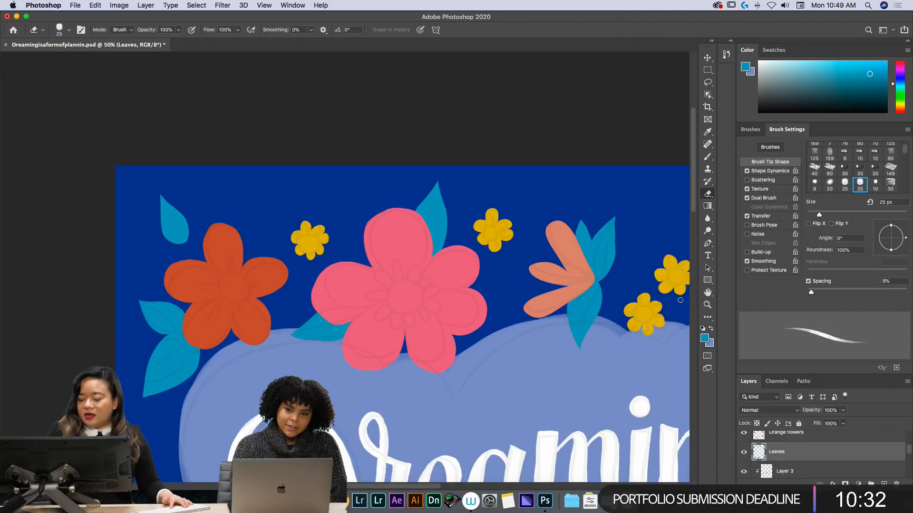
- Paint a teal leaf behind the orange flower in the artwork's upper-right corner and clean up its outline
key("space")
left_click_drag(584, 327, 465, 287)
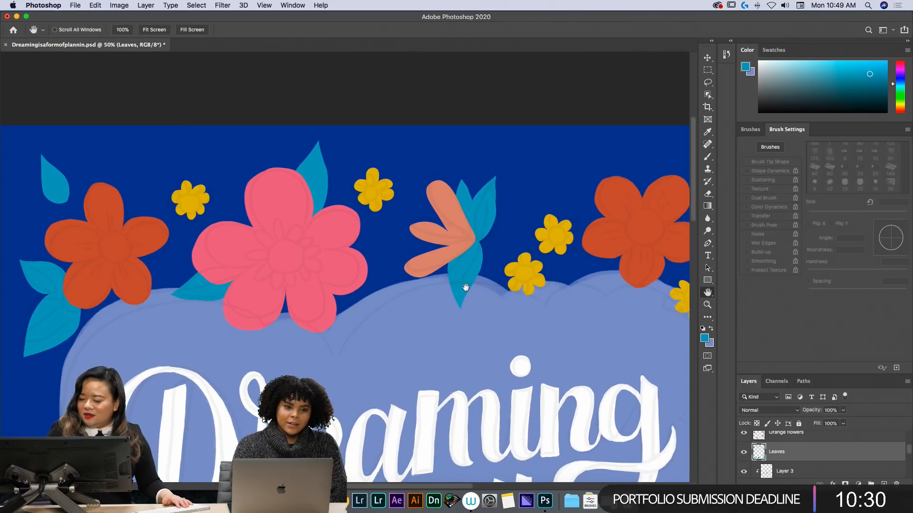
left_click_drag(470, 335, 363, 276)
mouse_move(584, 138)
left_mouse_down()
mouse_move(621, 136)
mouse_move(605, 156)
mouse_move(596, 141)
mouse_move(583, 165)
mouse_move(591, 141)
left_mouse_up()
key("e")
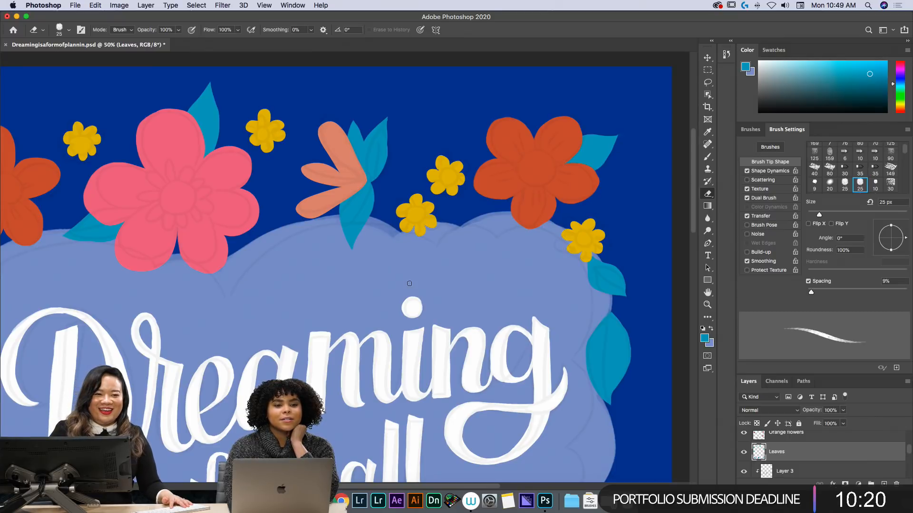
key("super+minus")
key("super+minus")
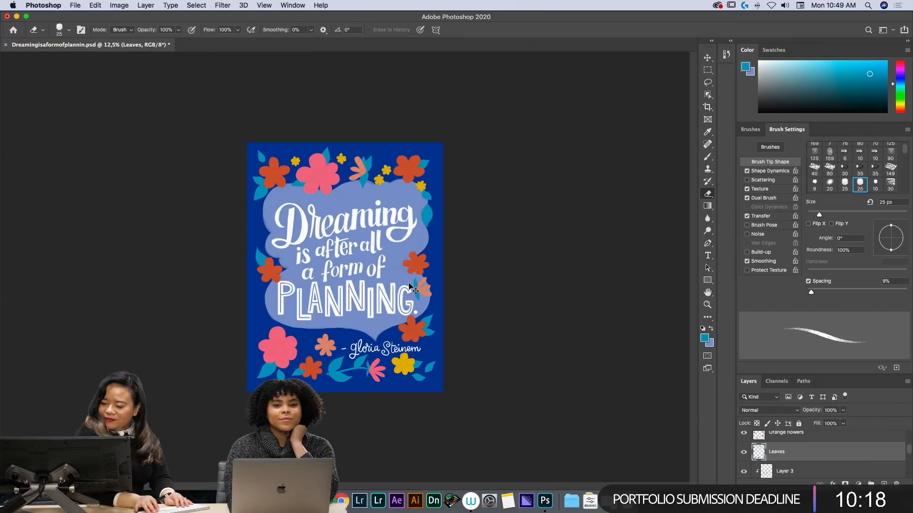
key("super+equal")
key("super+equal")
key("super+equal")
key("super+equal")
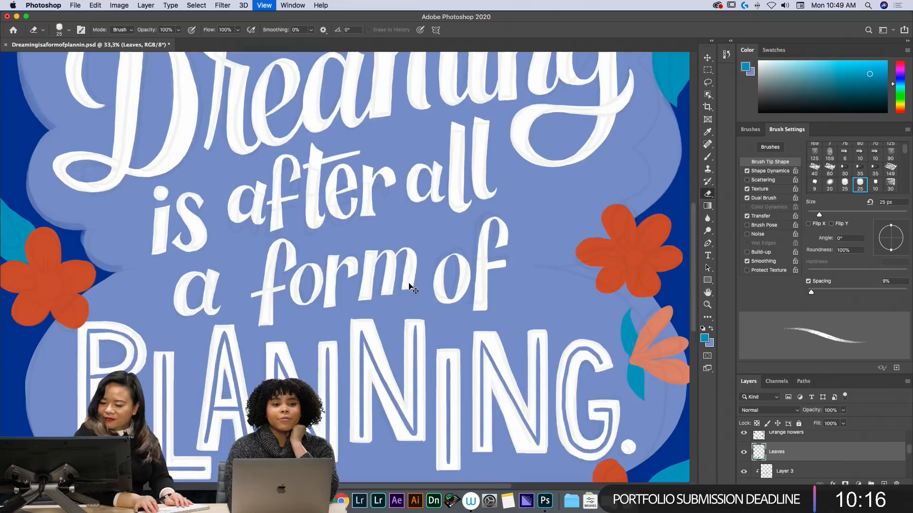
- Paint a pointed teal leaf below the orange flower on the artwork's left edge
key("space")
left_click_drag(344, 291, 522, 179)
mouse_move(249, 175)
left_mouse_down()
mouse_move(230, 174)
mouse_move(196, 213)
mouse_move(221, 204)
mouse_move(228, 181)
left_mouse_up()
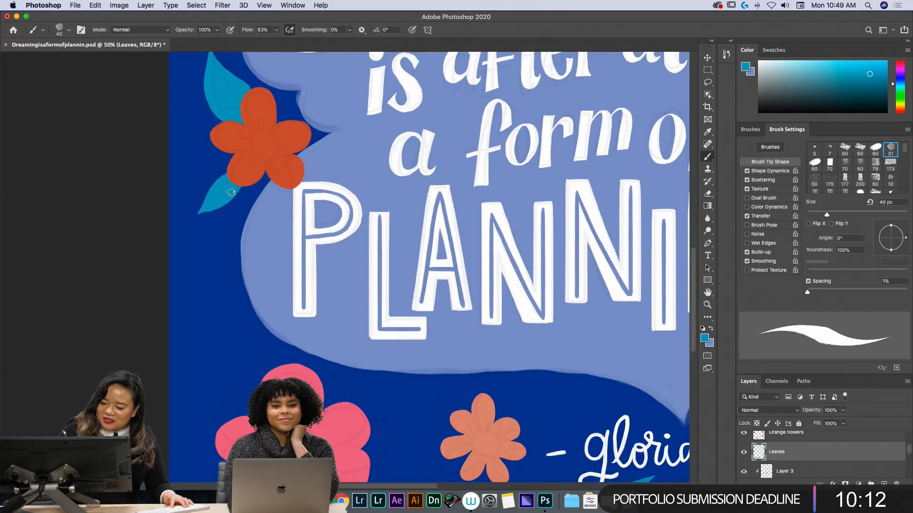
- On the Pastel Orange & Yellow layer, fill out the petals of the pastel orange flower beside the signature with its sampled color
key("space")
left_click_drag(484, 437, 408, 237)
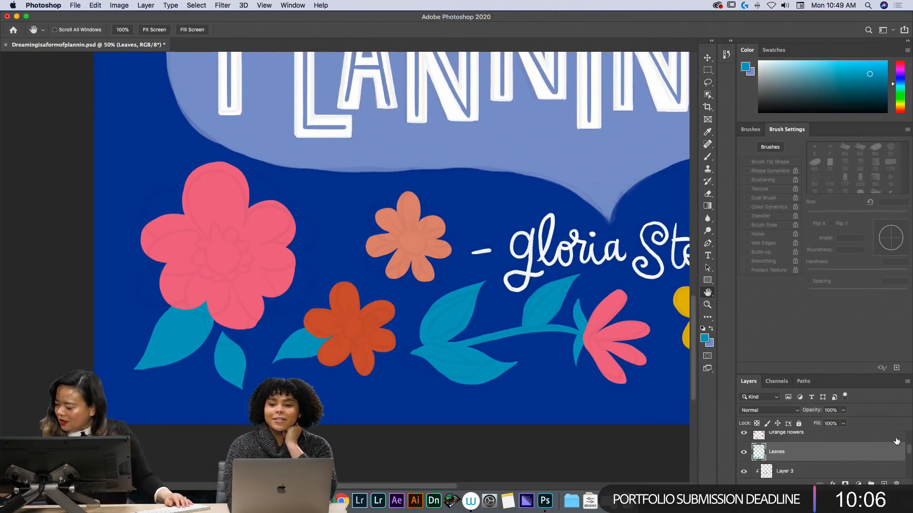
left_click_drag(909, 453, 909, 441)
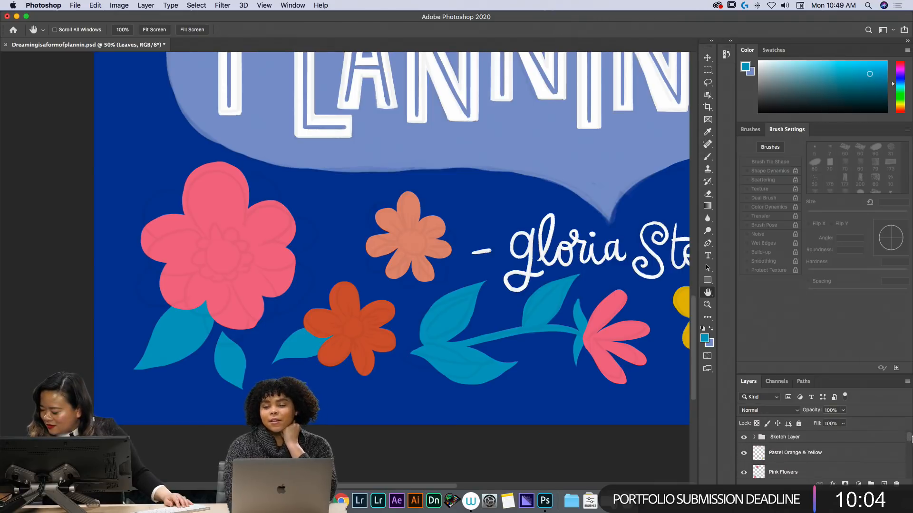
left_click(882, 457)
key("i")
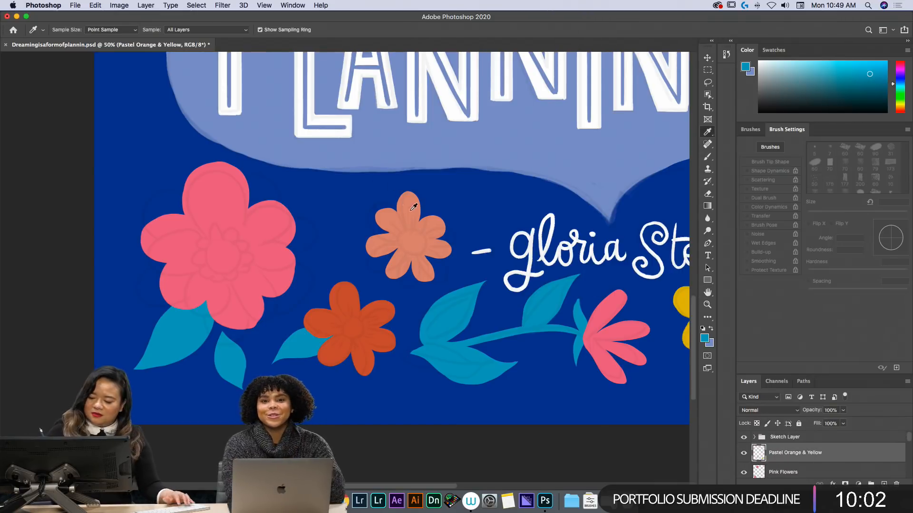
left_click(410, 208)
key("b")
mouse_move(381, 211)
left_mouse_down()
mouse_move(400, 232)
mouse_move(384, 233)
mouse_move(402, 252)
mouse_move(395, 249)
mouse_move(409, 262)
mouse_move(413, 249)
mouse_move(394, 255)
mouse_move(417, 254)
mouse_move(409, 261)
mouse_move(432, 270)
mouse_move(429, 249)
mouse_move(444, 244)
mouse_move(429, 244)
mouse_move(426, 225)
left_mouse_up()
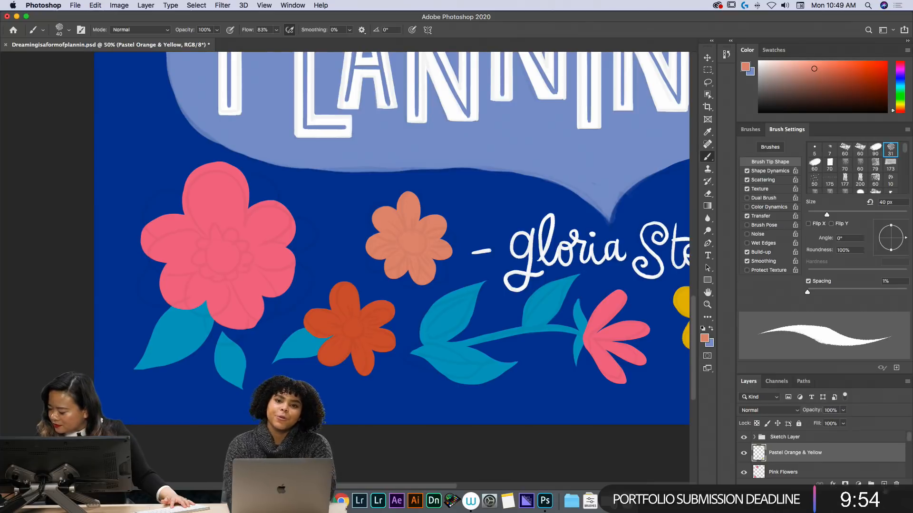
- Add a new layer named Middles above the Pastel Orange & Yellow layer
left_click(883, 483)
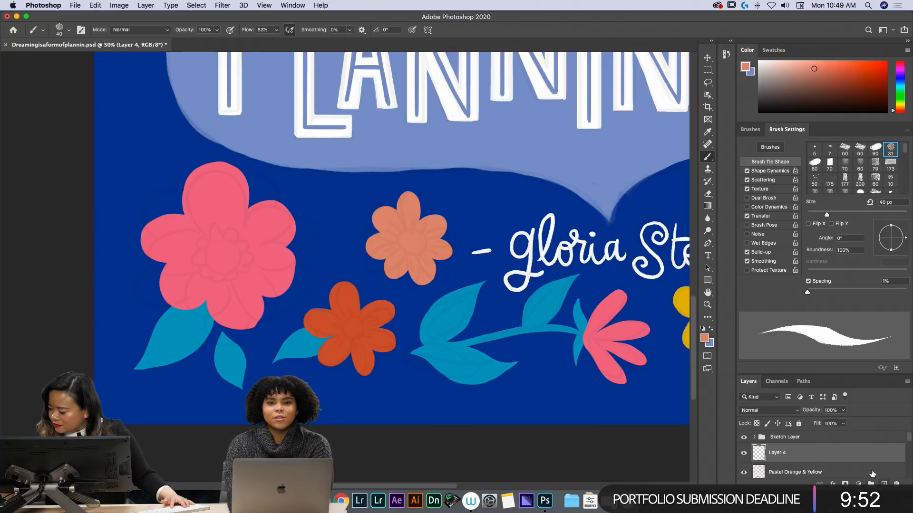
double_click(775, 452)
type("Middles")
key("Return")
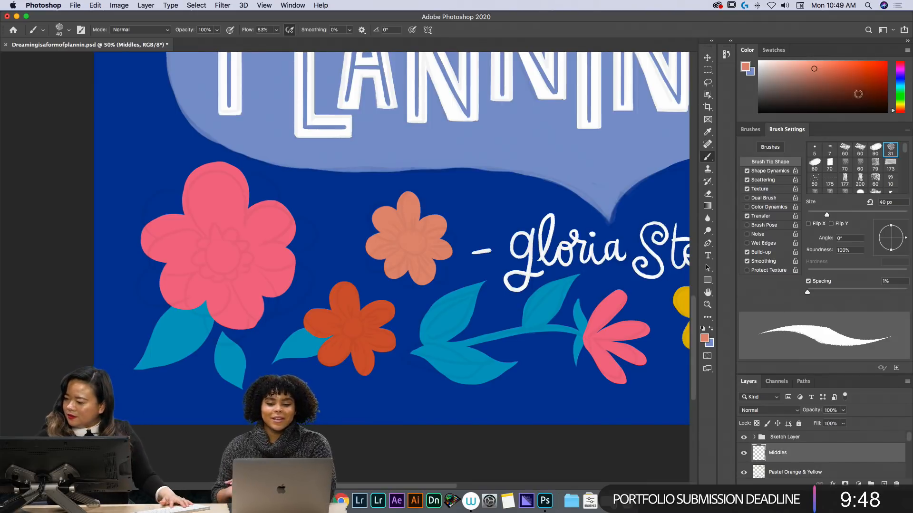
- Pick a dark reddish brown and paint round centers on the pastel orange, orange and large pink flowers in the artwork's lower-left area
left_click(865, 93)
mouse_move(400, 246)
left_mouse_down()
mouse_move(411, 234)
mouse_move(418, 249)
mouse_move(412, 246)
left_mouse_up()
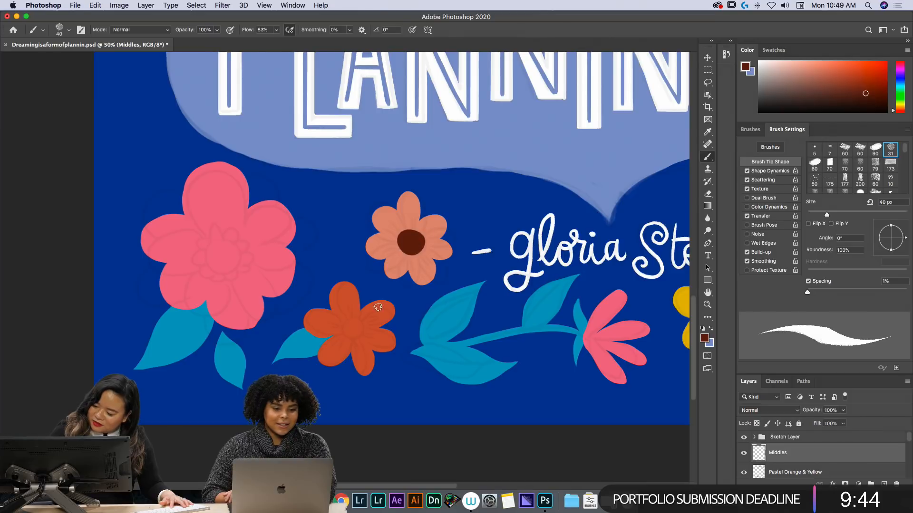
left_click_drag(356, 317, 352, 324)
mouse_move(223, 235)
left_mouse_down()
mouse_move(231, 269)
mouse_move(212, 263)
mouse_move(221, 248)
left_mouse_up()
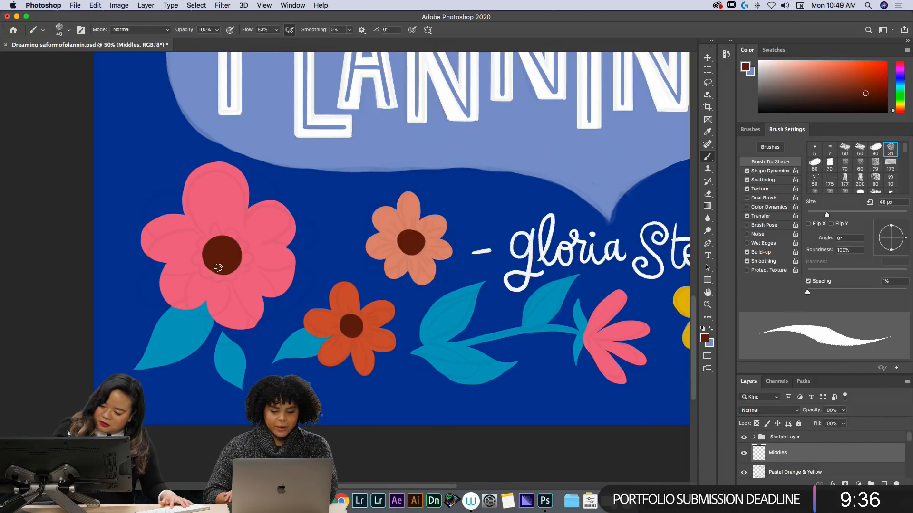
- Paint dark brown centers on the left-edge orange flower, the upper-left orange flower and the large pink flower above the lettering
scroll(222, 269, "up", 15)
left_click_drag(260, 332, 276, 342)
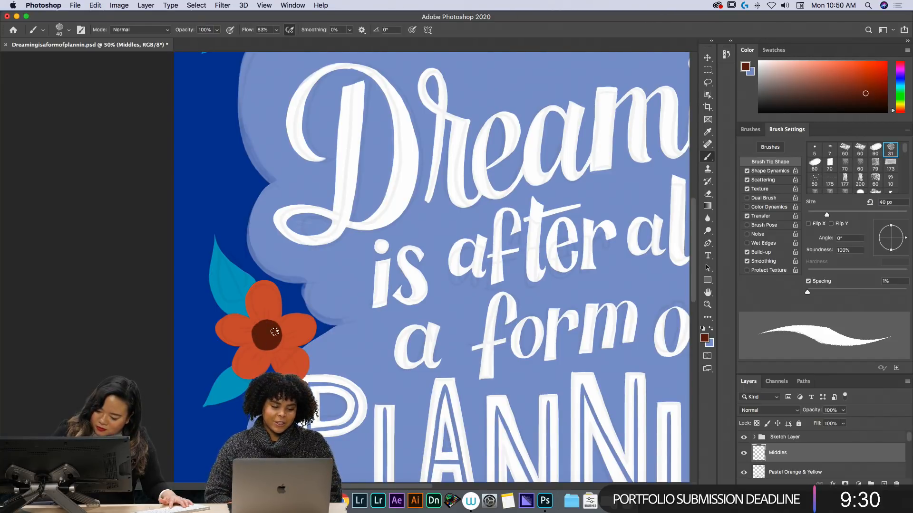
left_click_drag(348, 179, 354, 397)
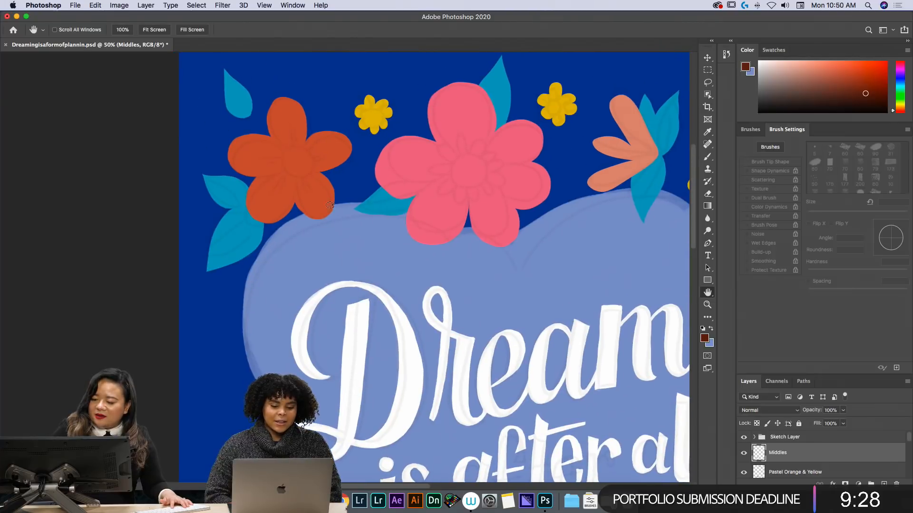
left_click_drag(291, 159, 286, 161)
mouse_move(478, 164)
left_mouse_down()
mouse_move(463, 157)
mouse_move(458, 175)
mouse_move(471, 168)
left_mouse_up()
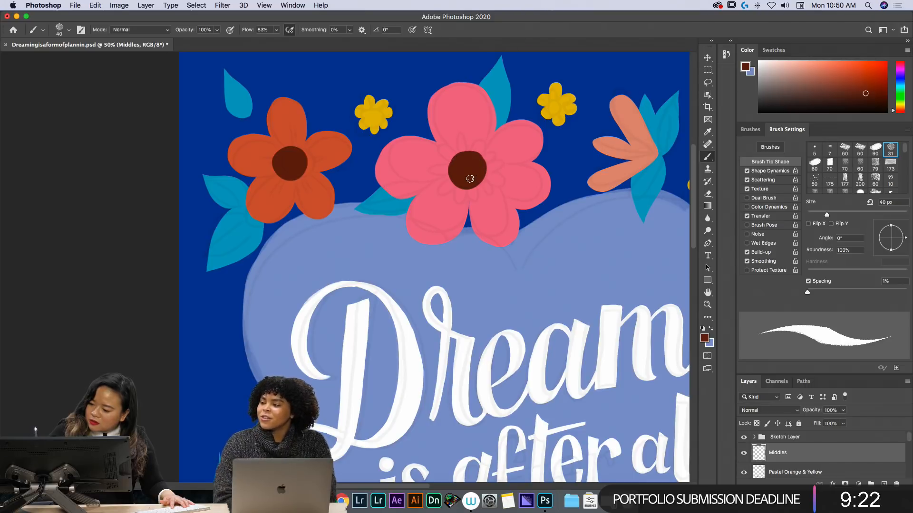
- Paint dark brown centers on the three orange flowers along the artwork's right side and the yellow flower below the signature
scroll(478, 176, "right", 10)
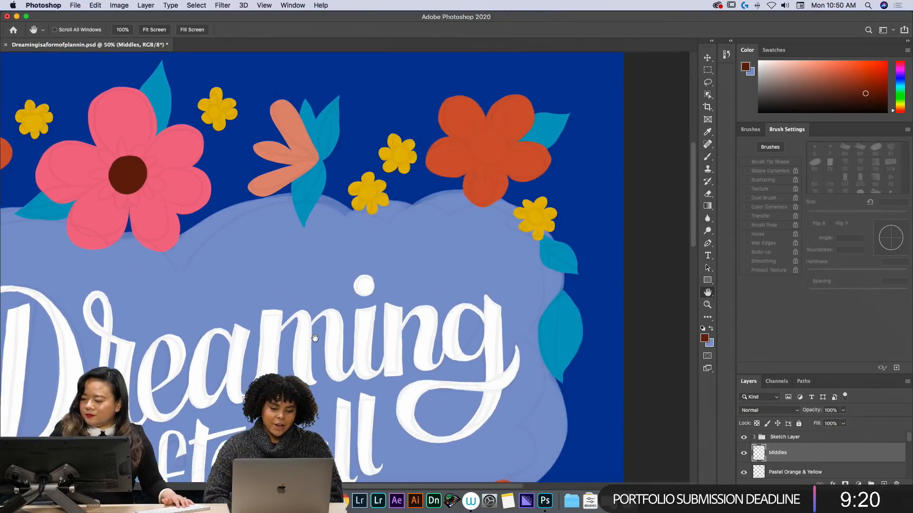
mouse_move(470, 160)
left_mouse_down()
mouse_move(470, 138)
mouse_move(479, 151)
mouse_move(483, 137)
mouse_move(463, 144)
mouse_move(489, 158)
mouse_move(464, 142)
left_mouse_up()
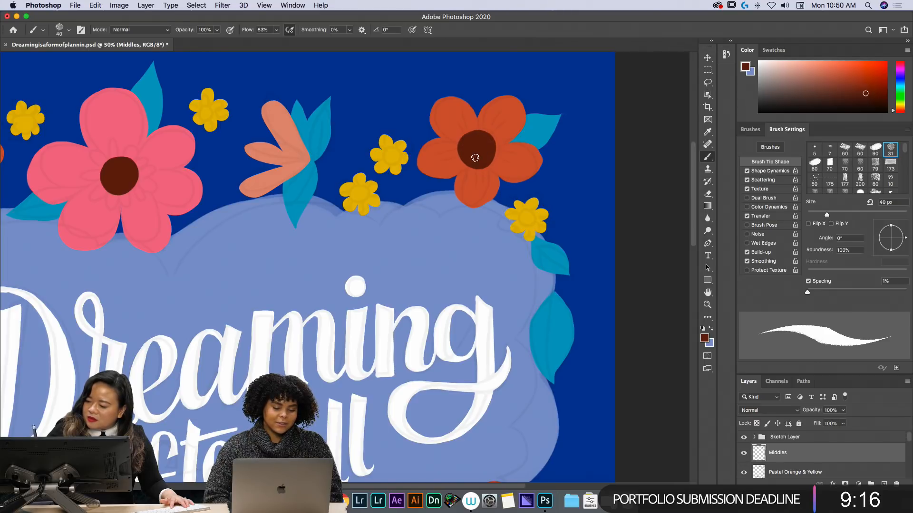
key("space")
left_click_drag(521, 421, 501, 127)
mouse_move(523, 363)
left_mouse_down()
mouse_move(509, 210)
mouse_move(504, 216)
left_mouse_up()
left_click_drag(447, 137, 459, 128)
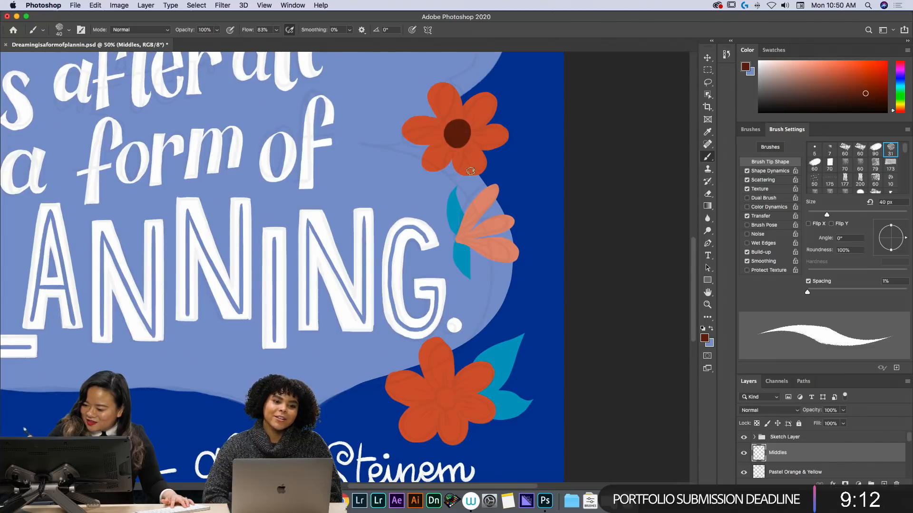
mouse_move(434, 400)
left_mouse_down()
mouse_move(447, 392)
mouse_move(559, 178)
left_mouse_up()
key("space")
left_click_drag(504, 342, 529, 339)
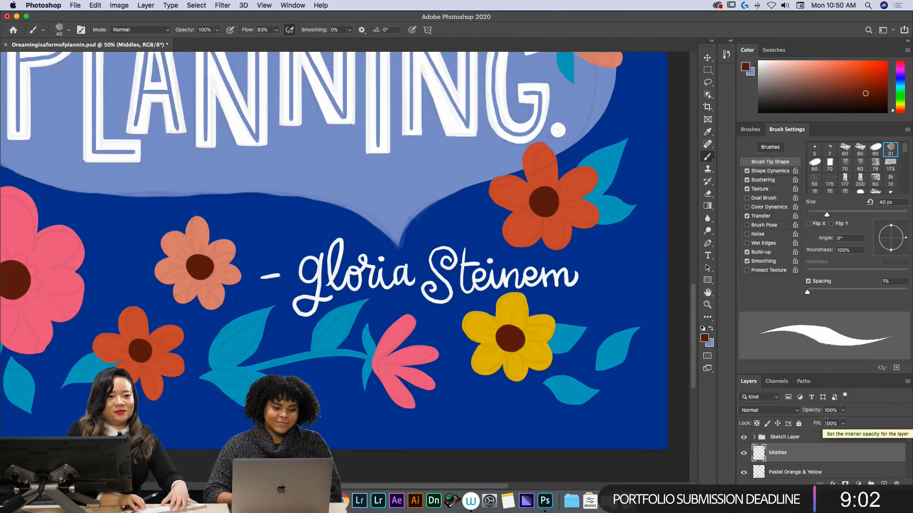
- Adjust the Leaves layer with Hue/Saturation, setting saturation to +10 and lightness to -5
key("super+minus")
key("super+minus")
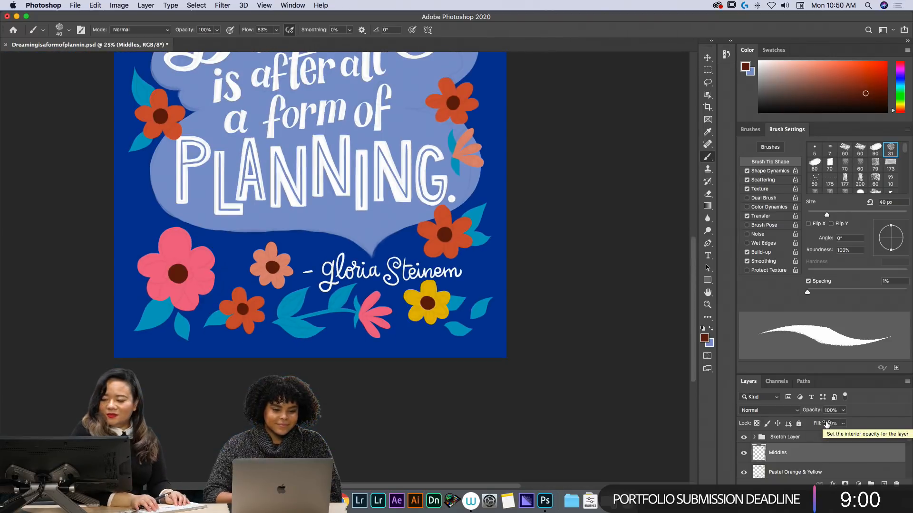
key("h")
left_click_drag(589, 205, 603, 363)
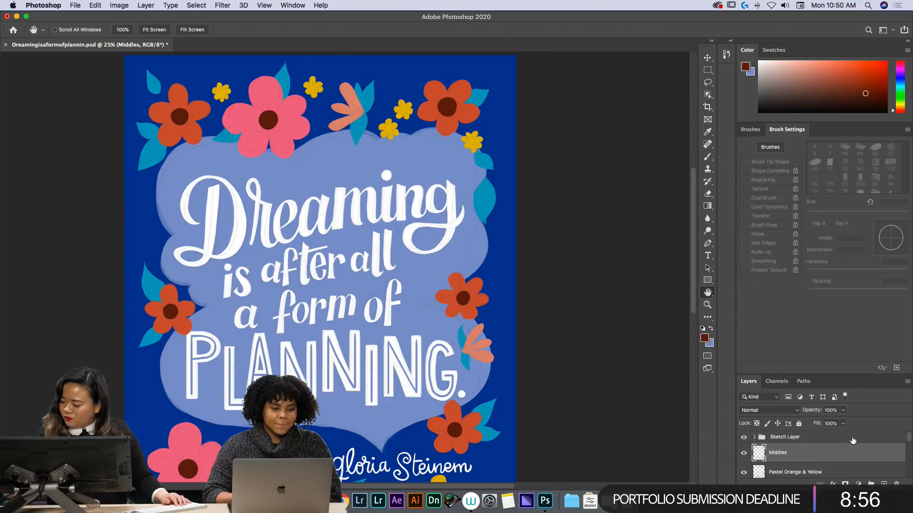
scroll(908, 443, "down", 5)
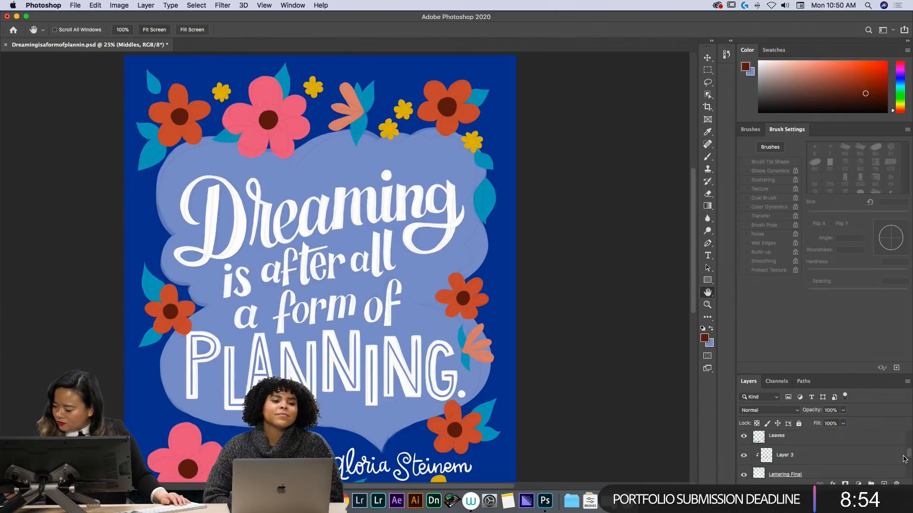
left_click(877, 447)
key("super+u")
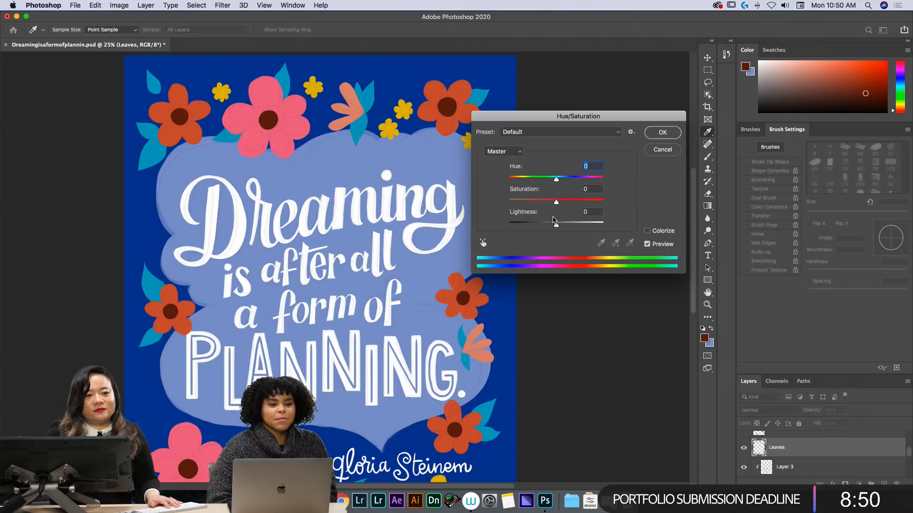
left_click_drag(556, 224, 561, 203)
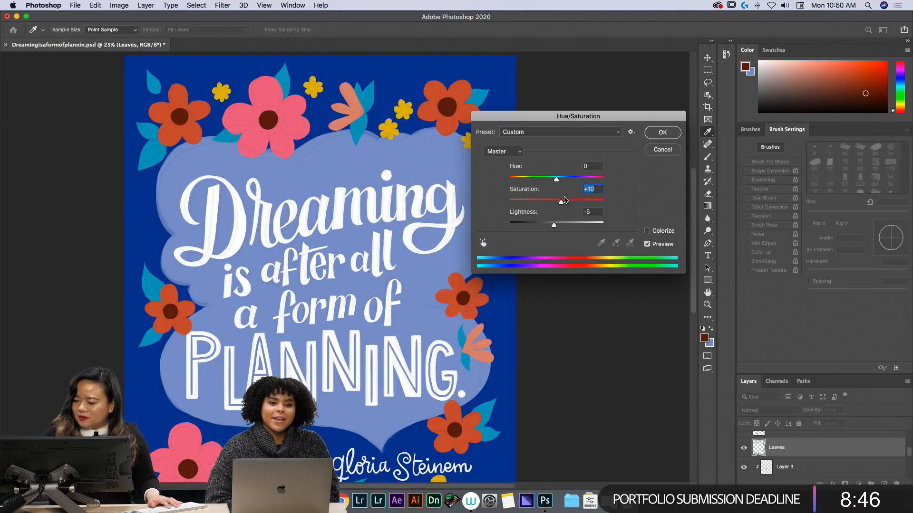
left_click(679, 134)
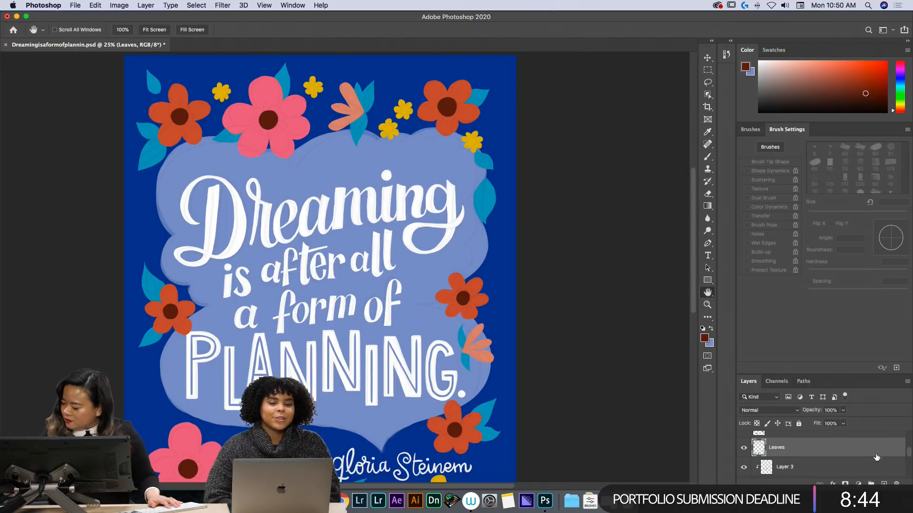
- Add a new layer above the Leaves layer and clip it to the leaves with a clipping mask
left_click(883, 484)
key("super+z")
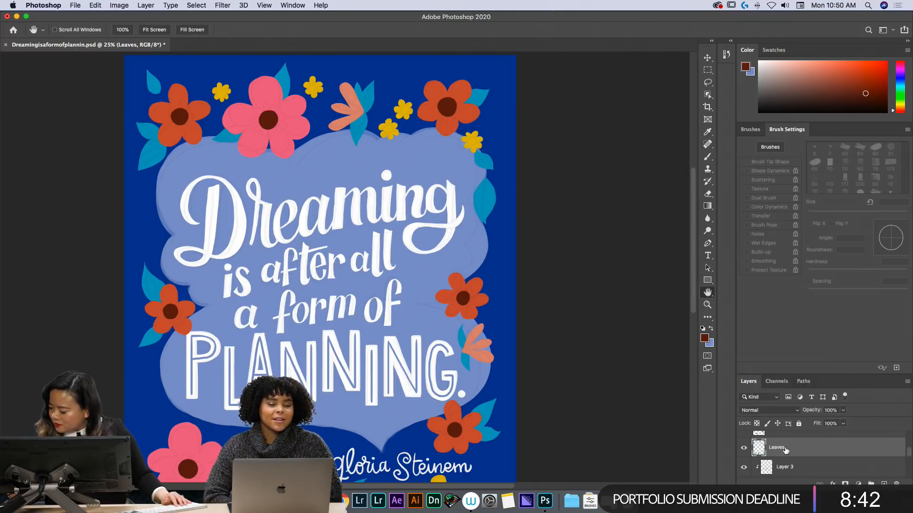
left_click_drag(907, 451, 906, 450)
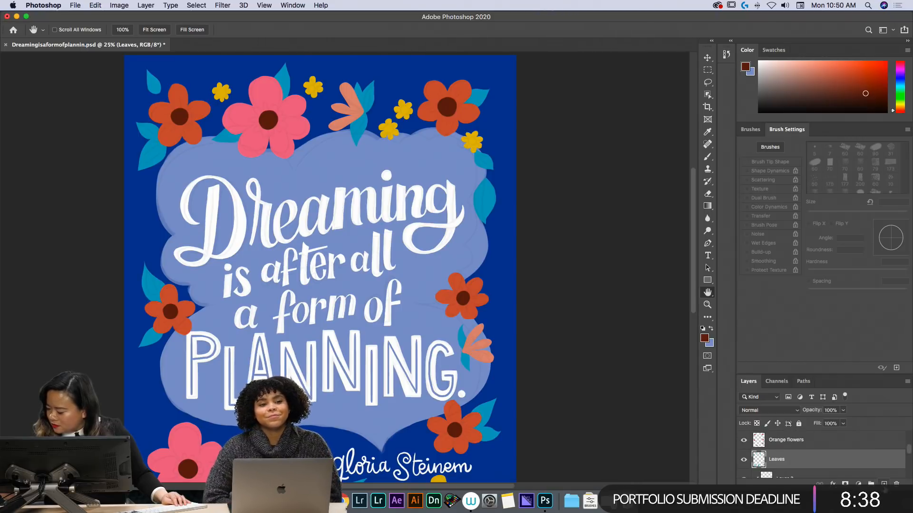
key("super+shift+z")
left_click(907, 382)
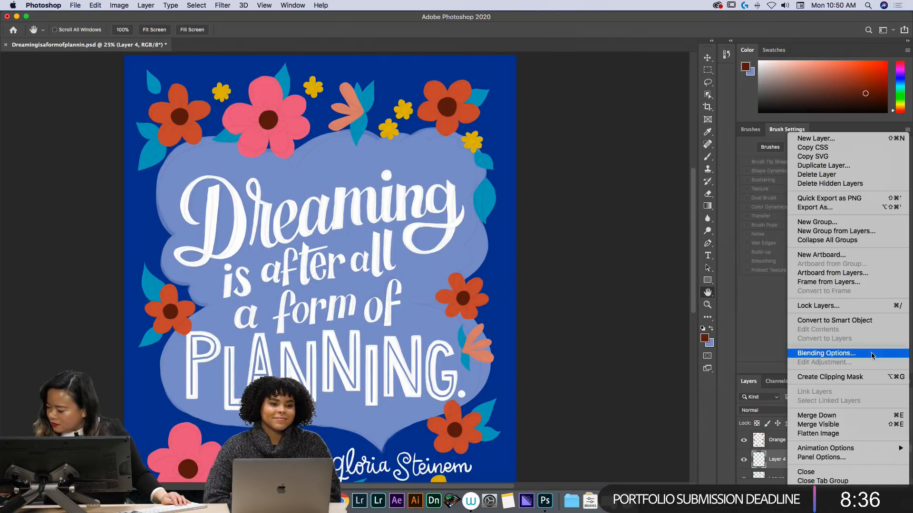
left_click(860, 377)
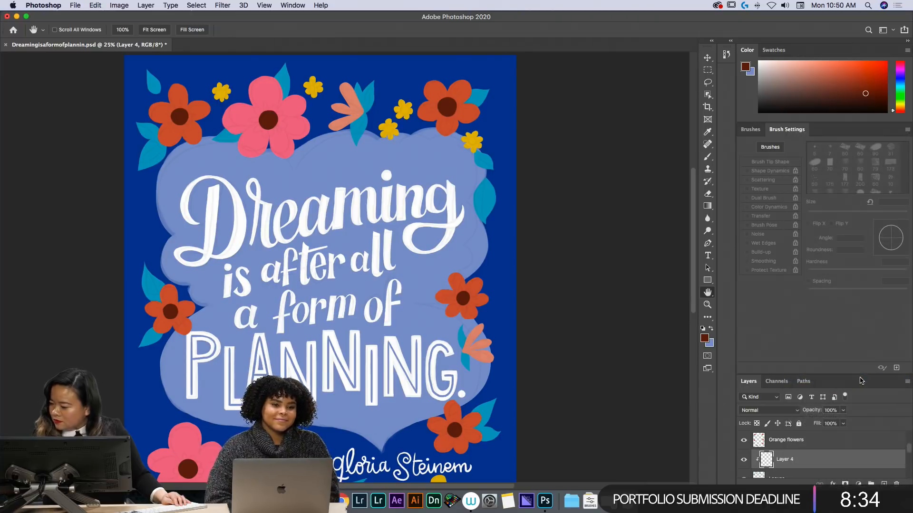
- Sample the leaf teal from the artwork and darken it as the brush color for leaf shading
key("i")
left_click(374, 84)
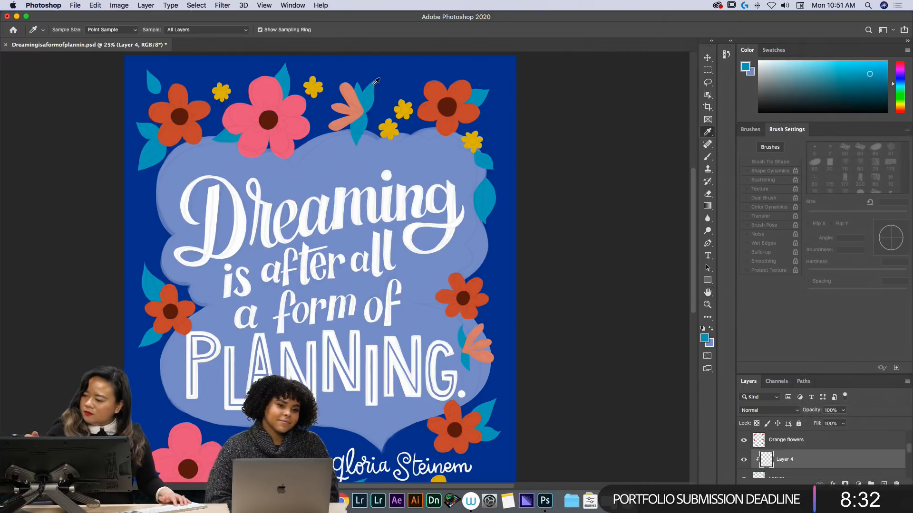
left_click(869, 85)
key("b")
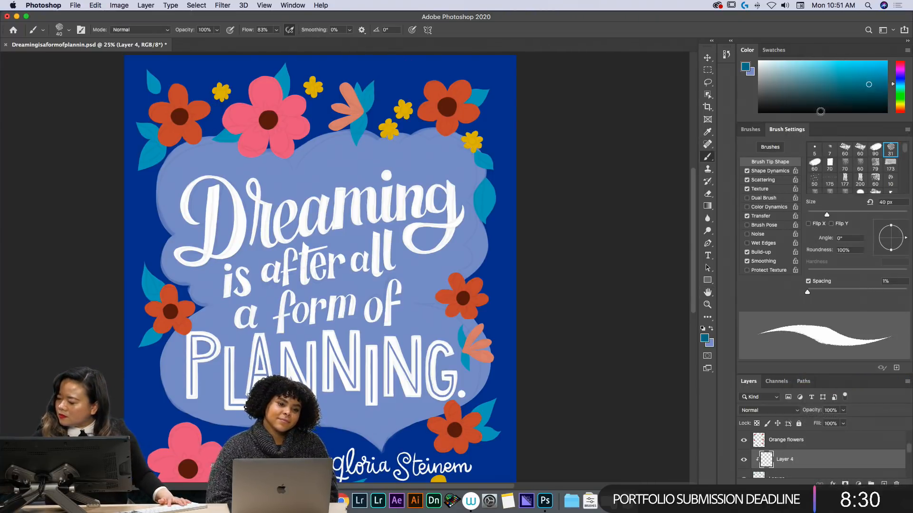
- Try shading the leaf beside the upper pastel orange flower with Kyle's Paintbox - Gouache G Blair Dry at 125 px
left_click(758, 128)
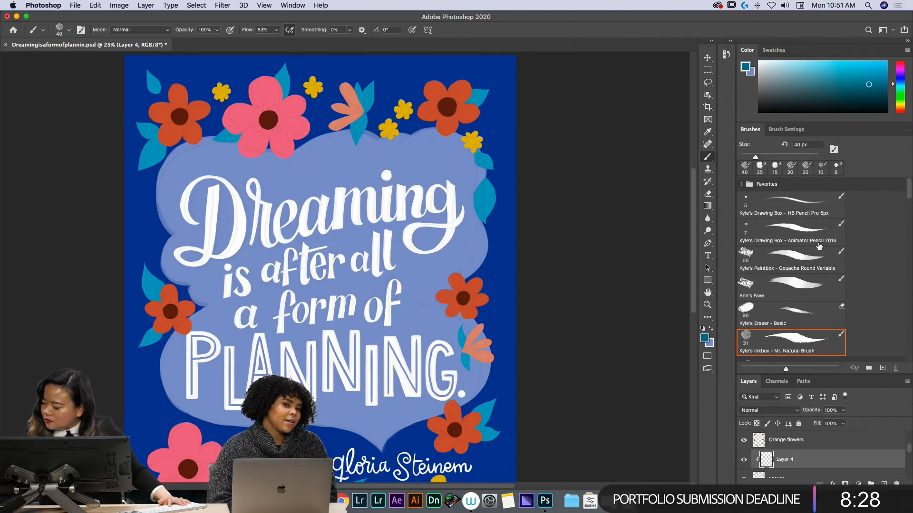
left_click_drag(908, 193, 908, 254)
left_click(823, 314)
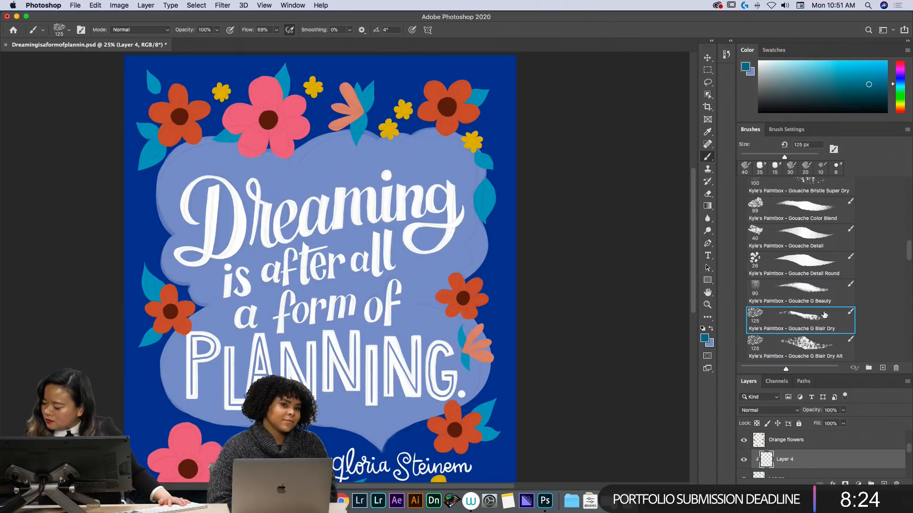
mouse_move(360, 112)
left_mouse_down()
mouse_move(370, 90)
mouse_move(360, 143)
left_mouse_up()
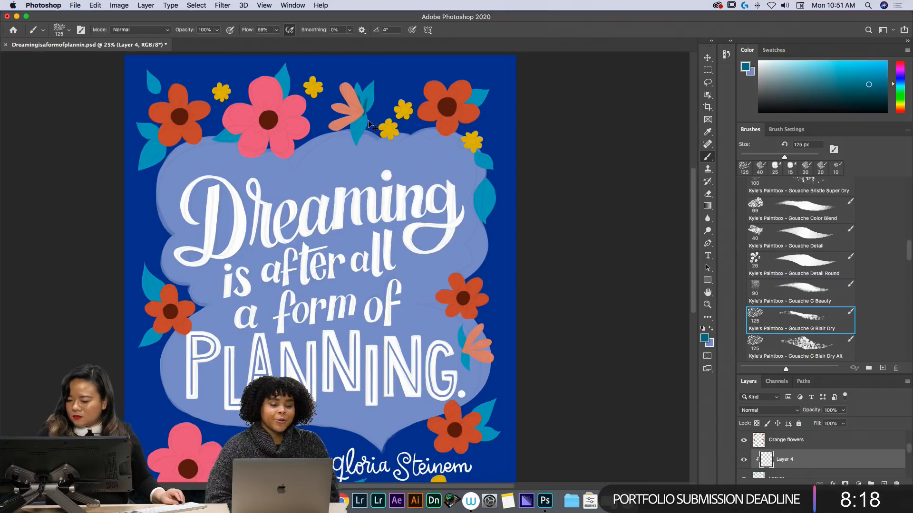
key("super+z")
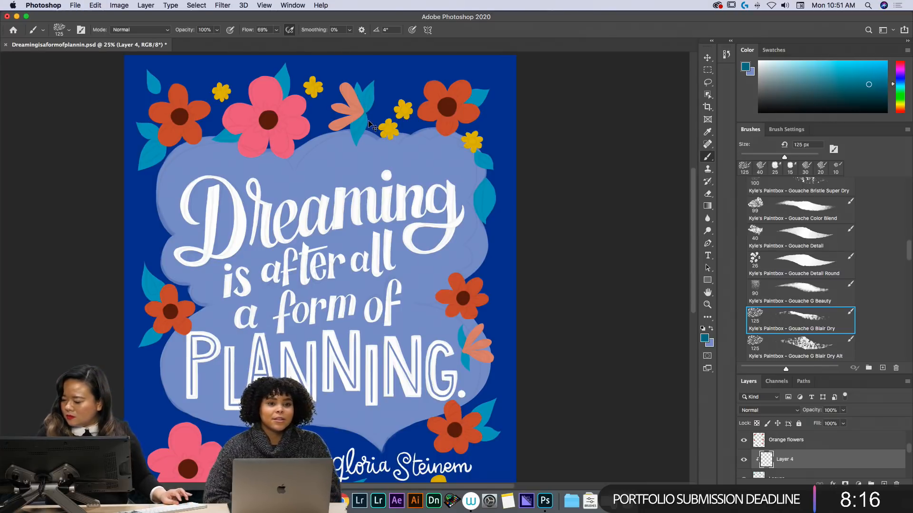
- Switch the brush to Kyle's Paintbox - Gouache G Beauty at 90 px
left_click(825, 342)
left_click(819, 291)
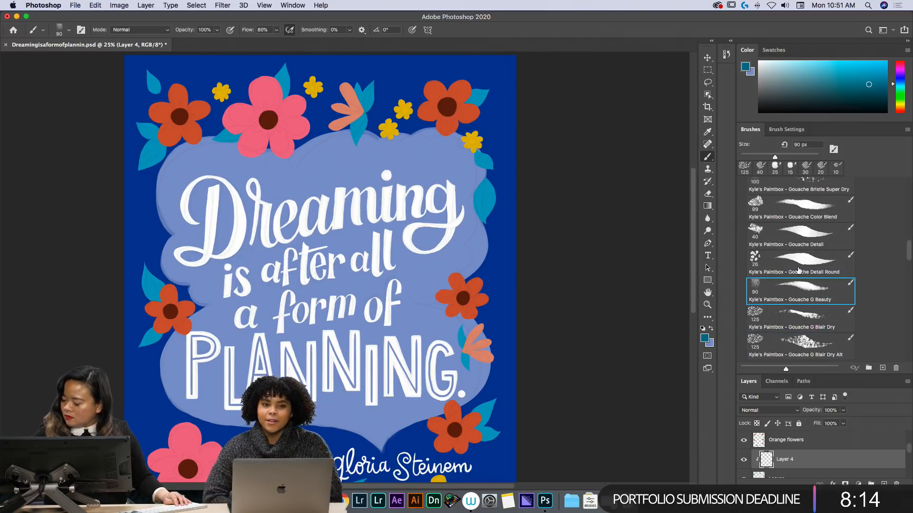
key("super+z")
- Add a new layer above the Orange flowers layer and clip it to the orange flowers
scroll(906, 449, "up", 1)
left_click(885, 469)
left_click(884, 484)
left_click(906, 381)
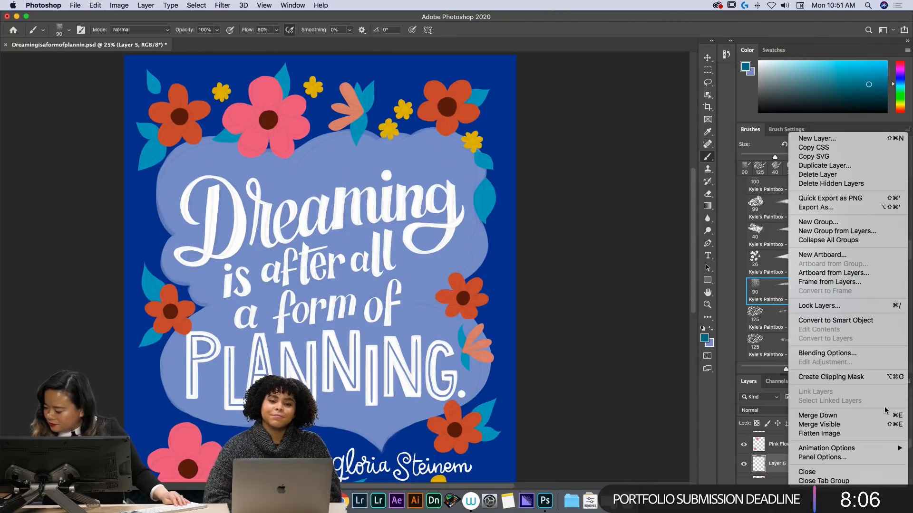
left_click(888, 378)
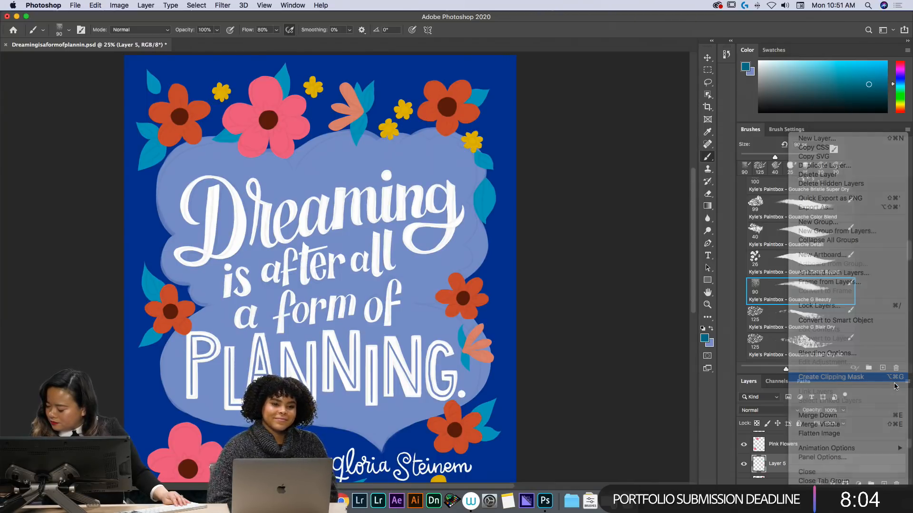
- Try the Kyle's Paintbox - Gouache Blair 30 brush, then Gouache Bonus Gritty Dry at 80 px
scroll(909, 450, "down", 1)
scroll(910, 451, "down", 1)
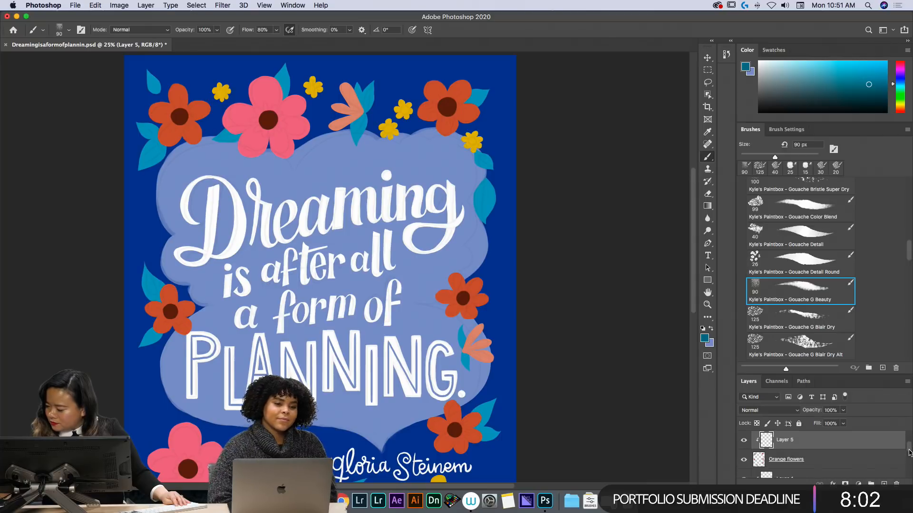
scroll(910, 243, "up", 3)
scroll(909, 243, "up", 6)
left_click(818, 233)
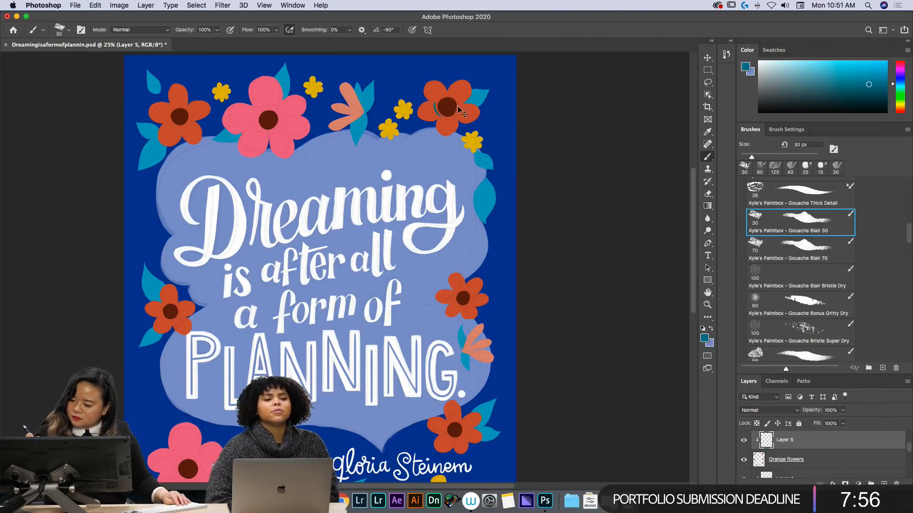
left_click(827, 307)
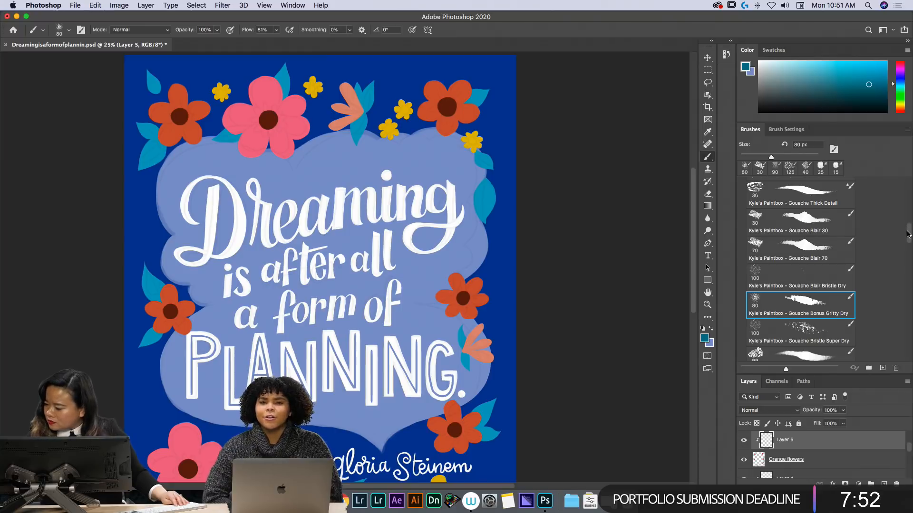
scroll(908, 234, "down", 2)
scroll(909, 450, "down", 2)
scroll(908, 452, "down", 1)
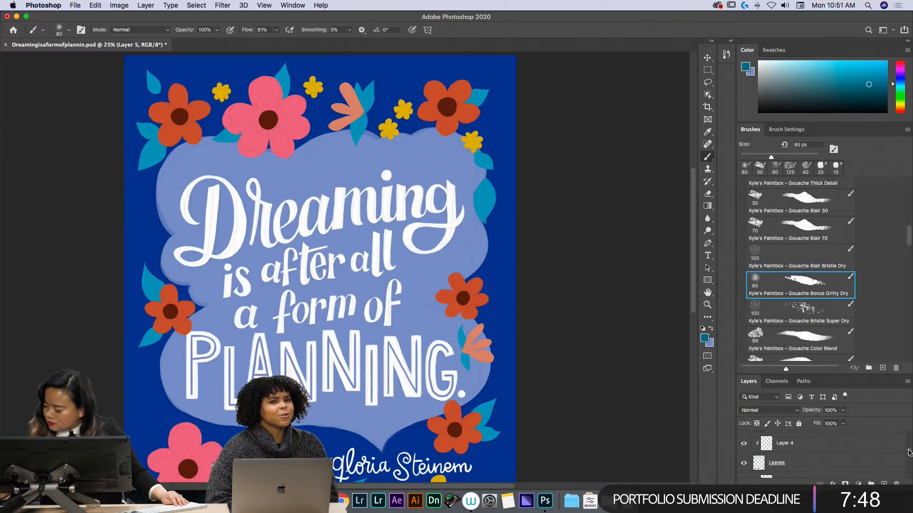
scroll(909, 450, "up", 2)
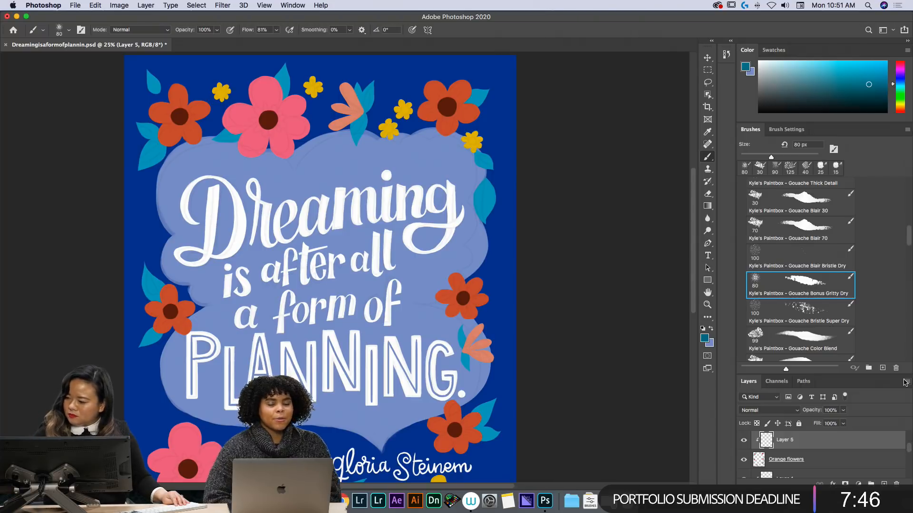
- Sample the orange from a petal of the upper orange flower and darken it as the brush color
key("i")
left_click(463, 79)
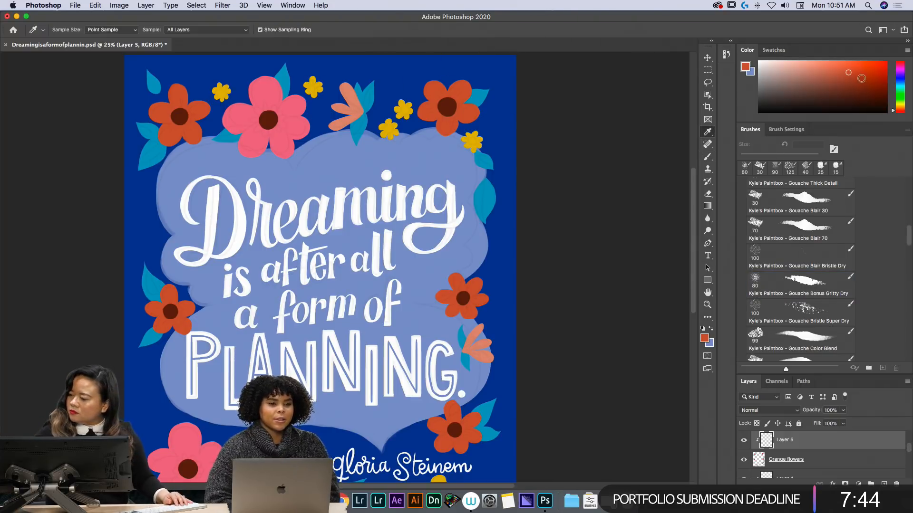
left_click(864, 79)
key("b")
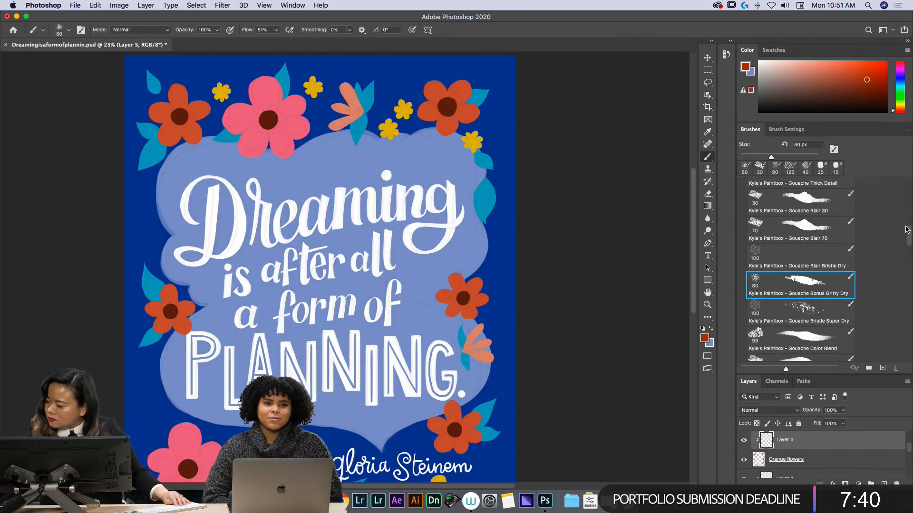
- Paint darker lines radiating from the centers of the orange flowers with Kyle's Paintbox - Gouache Blair 30 at 25 px
scroll(909, 234, "up", 1)
left_click_drag(909, 234, 908, 230)
left_click(804, 261)
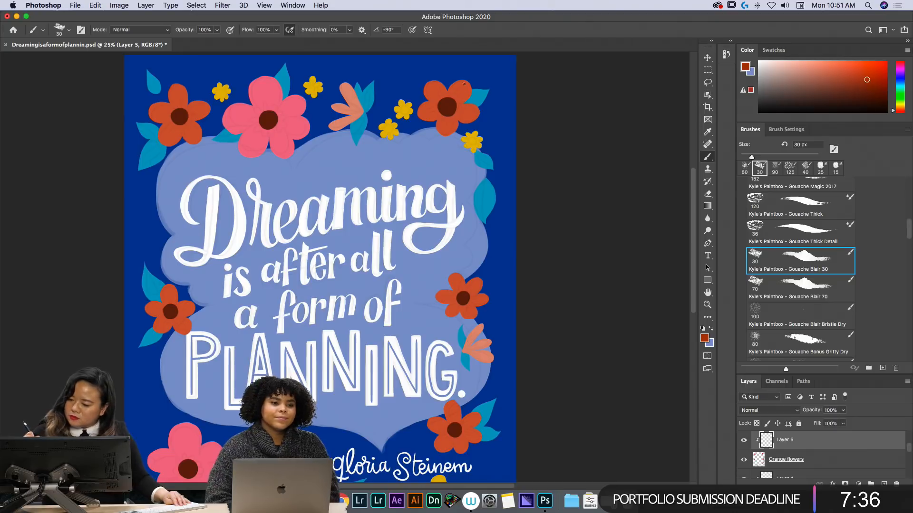
key("bracketleft")
mouse_move(457, 88)
left_mouse_down()
mouse_move(436, 94)
mouse_move(442, 104)
mouse_move(438, 85)
mouse_move(437, 109)
mouse_move(425, 110)
mouse_move(444, 106)
mouse_move(447, 124)
left_mouse_up()
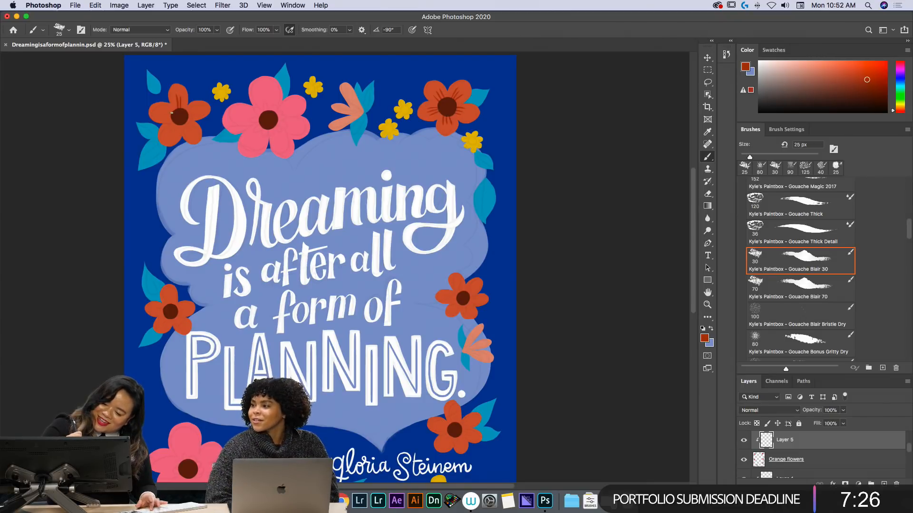
left_click_drag(173, 122, 165, 131)
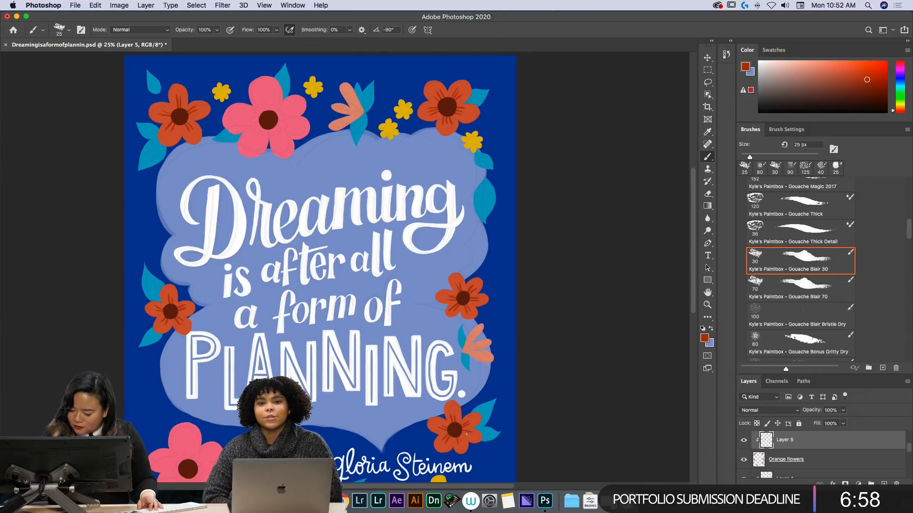
key("h")
left_click_drag(352, 301, 382, 186)
key("b")
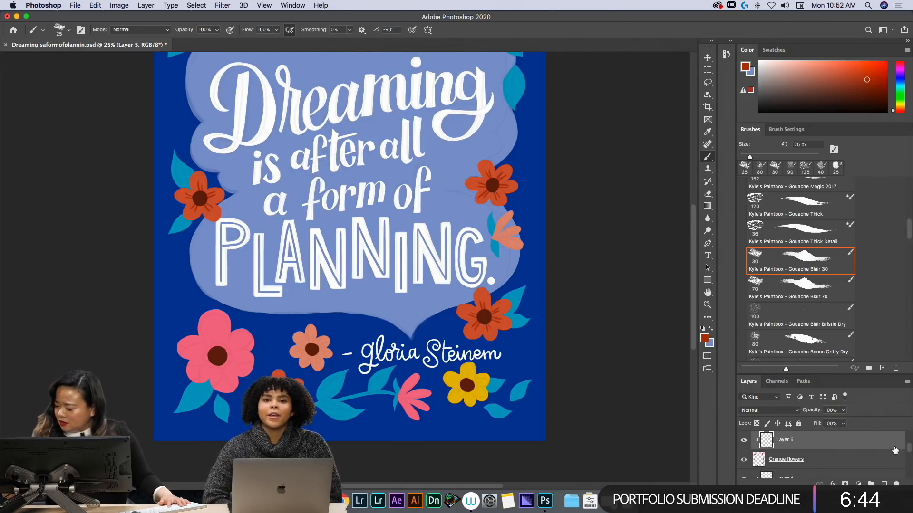
- Add a clipped layer directly above Orange flowers and shade around the flower centers with Gouache Bristle Super Dry at 100 px
left_click(891, 460)
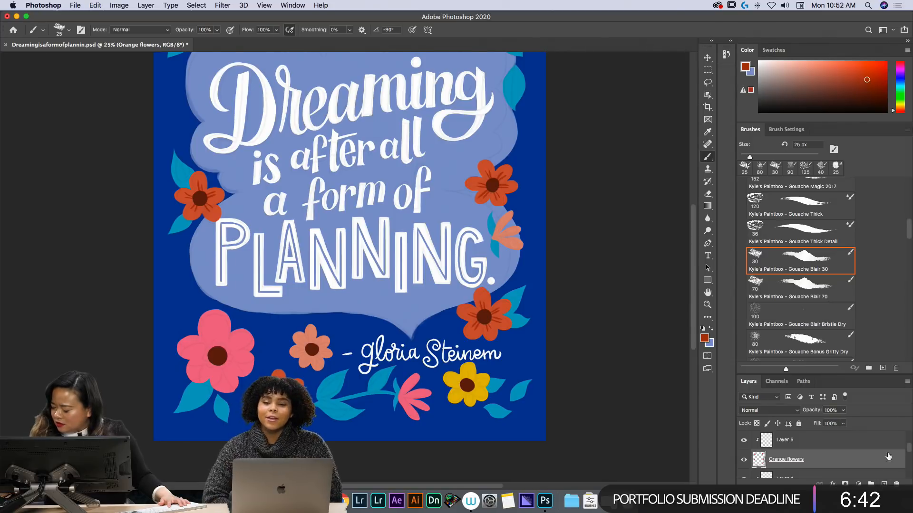
key("super+alt+shift+n")
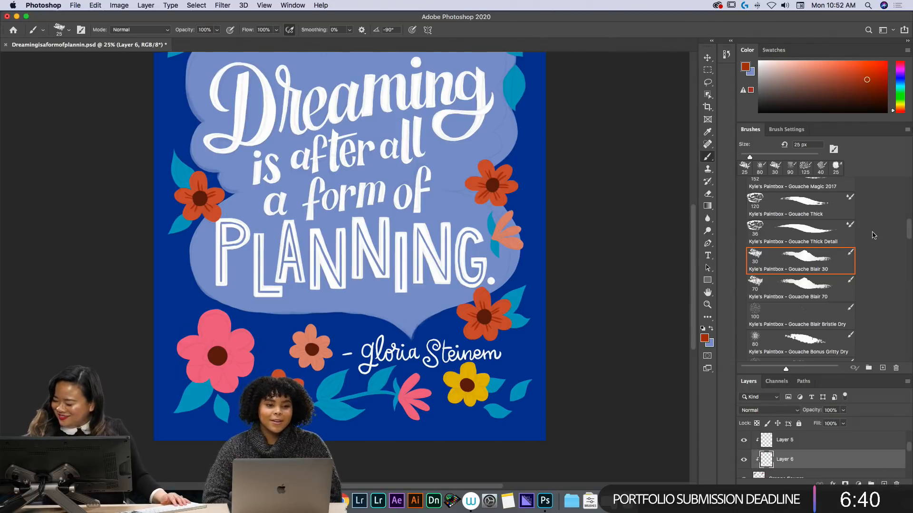
scroll(846, 276, "down", 3)
left_click(833, 303)
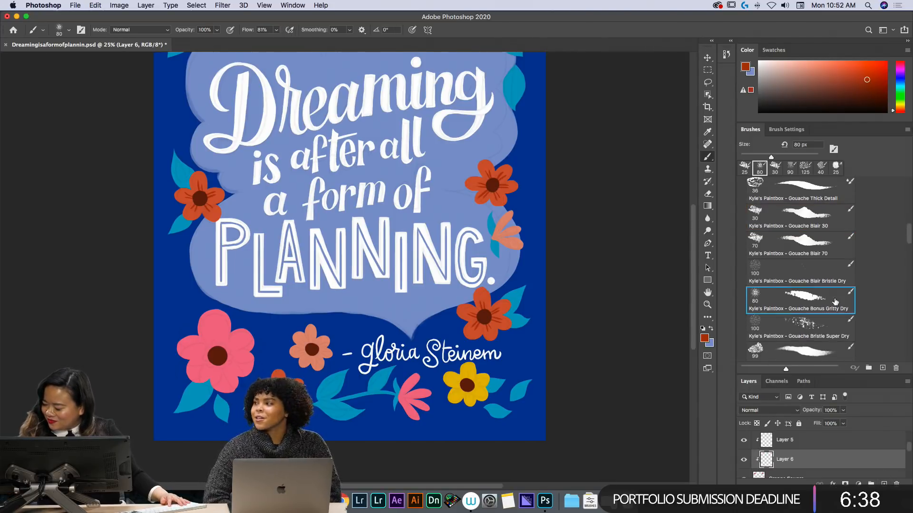
left_click(811, 332)
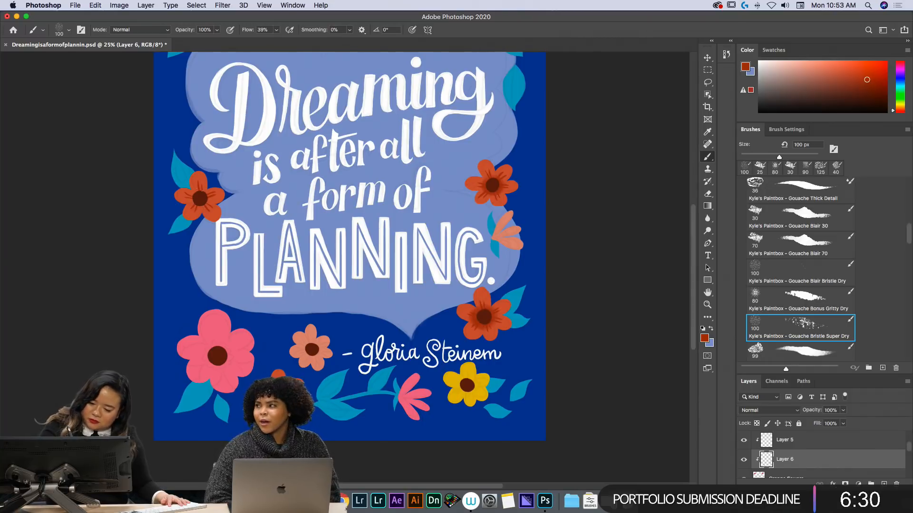
left_click_drag(209, 190, 276, 369)
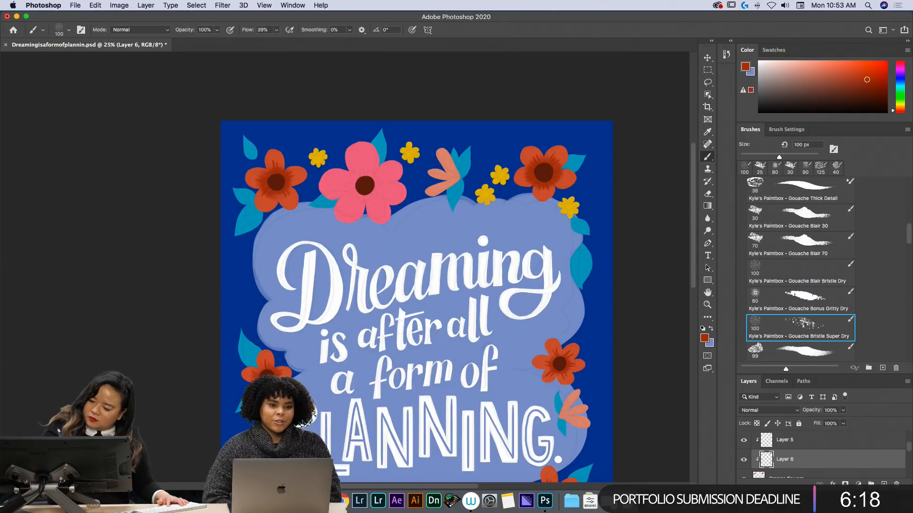
- Set the layer with the orange flowers' petal lines to Multiply blending at 66% opacity
left_click(824, 445)
left_click(790, 410)
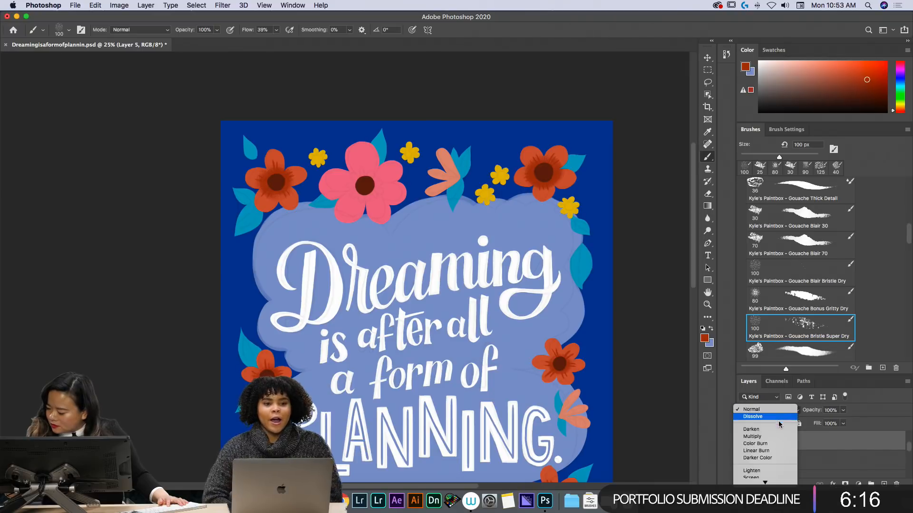
left_click(776, 439)
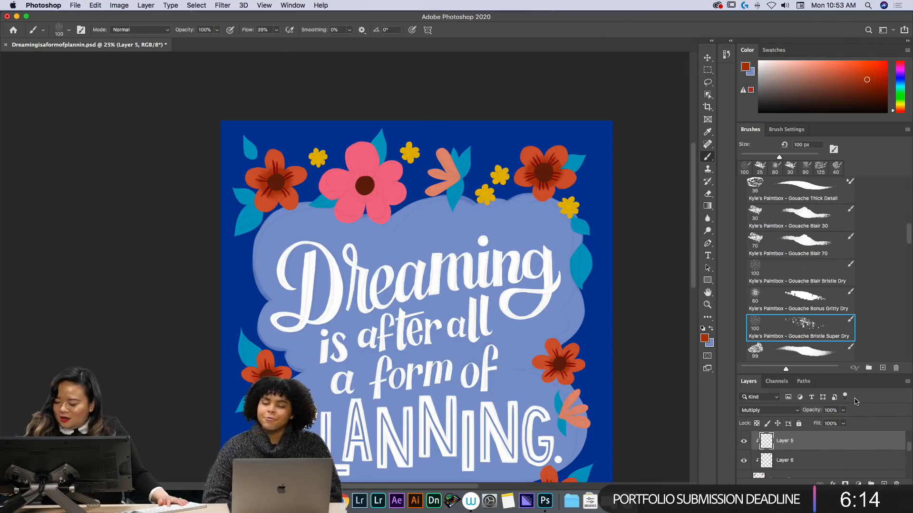
left_click(842, 410)
left_click_drag(845, 423, 829, 425)
key("h")
left_click_drag(614, 316, 619, 153)
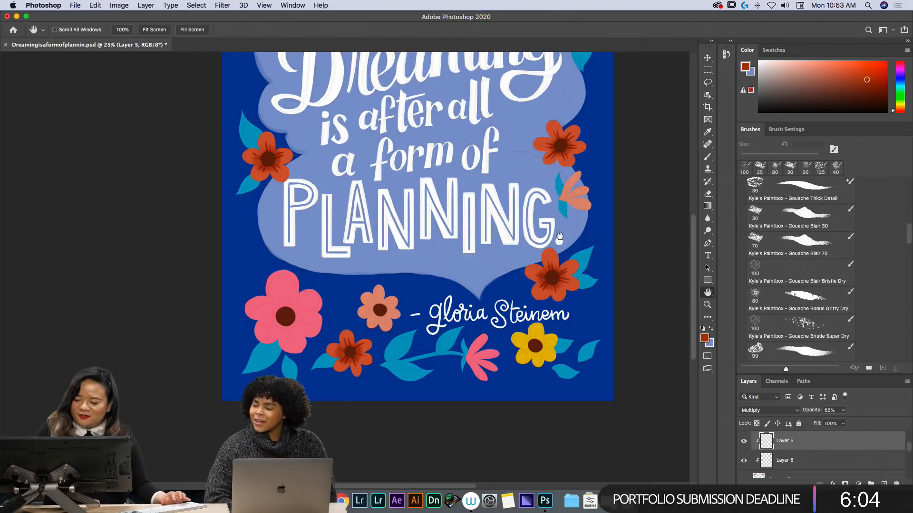
scroll(559, 235, "up", 5)
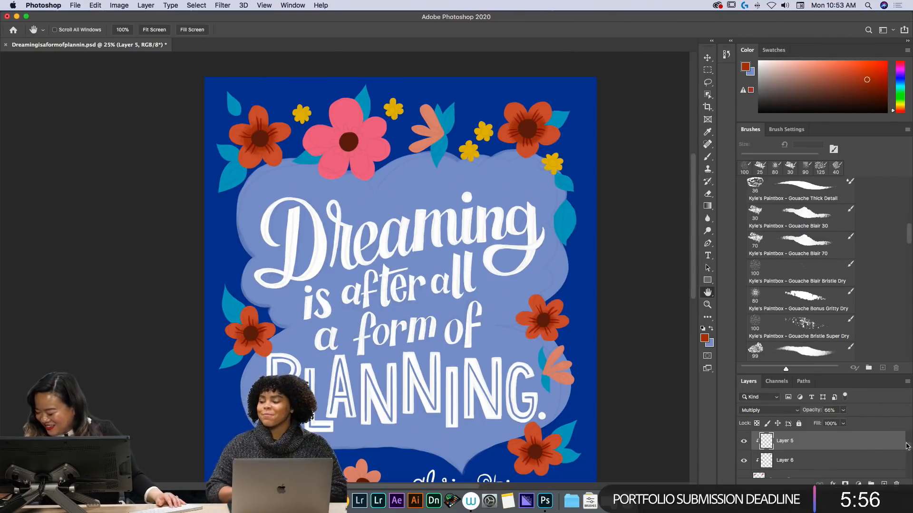
- On the Middles layer, enlarge the upper pink flower's center in its sampled dark brown with Kyle's Inkbox - Mr. Natural Brush at 50 px
scroll(905, 446, "up", 5)
left_click(854, 455)
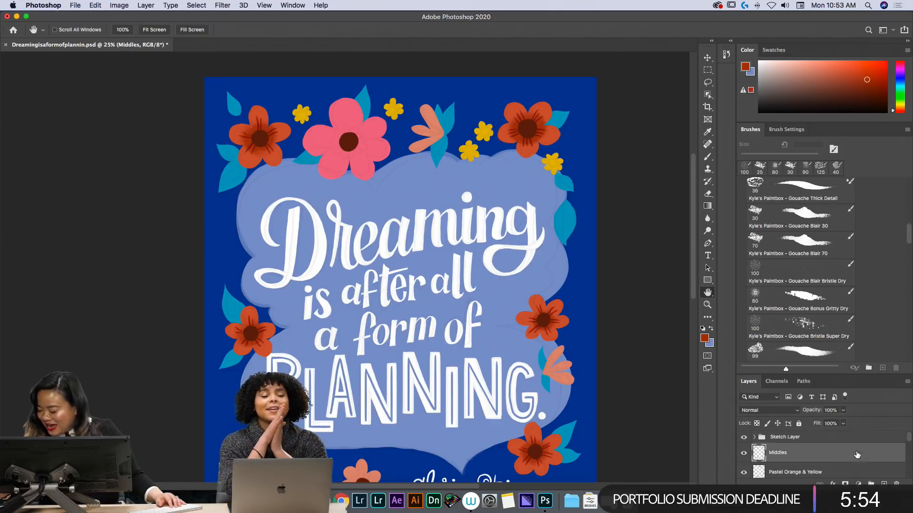
key("b")
left_click(349, 141, "alt")
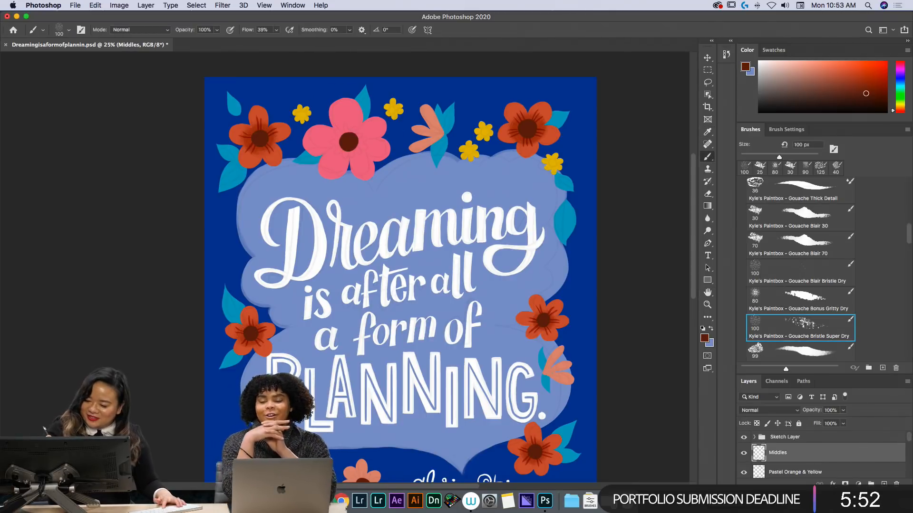
left_click_drag(909, 235, 909, 182)
left_click(814, 341)
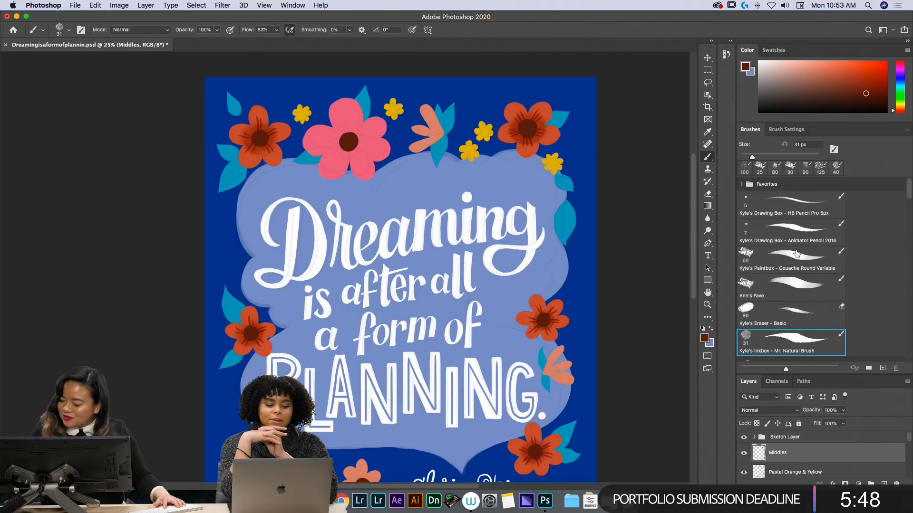
mouse_move(359, 140)
left_mouse_down()
mouse_move(341, 147)
mouse_move(357, 148)
mouse_move(346, 134)
mouse_move(337, 139)
left_mouse_up()
key("bracketright")
key("bracketright")
key("bracketright")
key("bracketright")
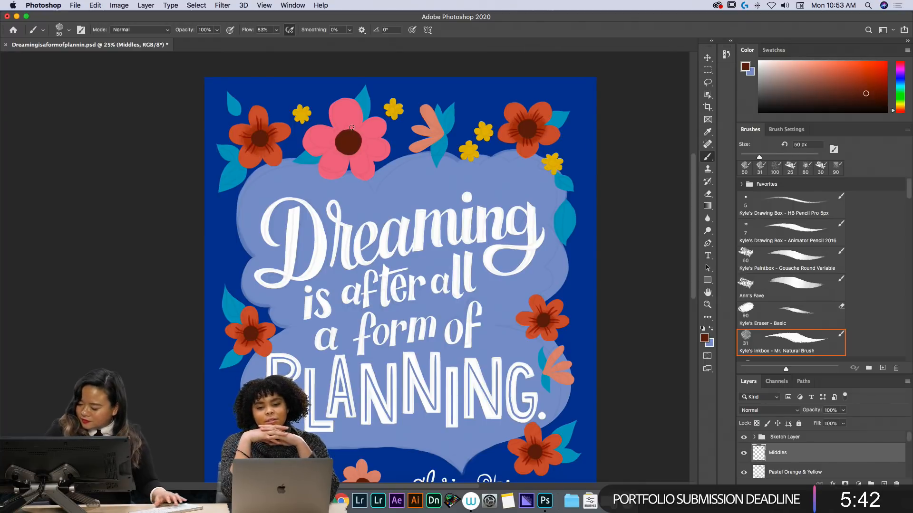
- Add a new layer above the Pink Flowers layer and clip it to the pink flowers
key("h")
left_click_drag(587, 344, 602, 361)
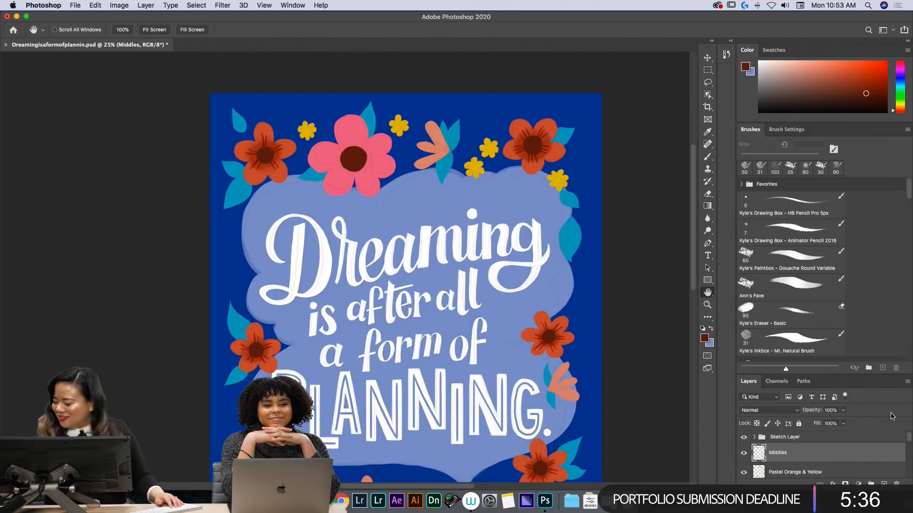
left_click_drag(907, 438, 905, 441)
scroll(906, 444, "down", 1)
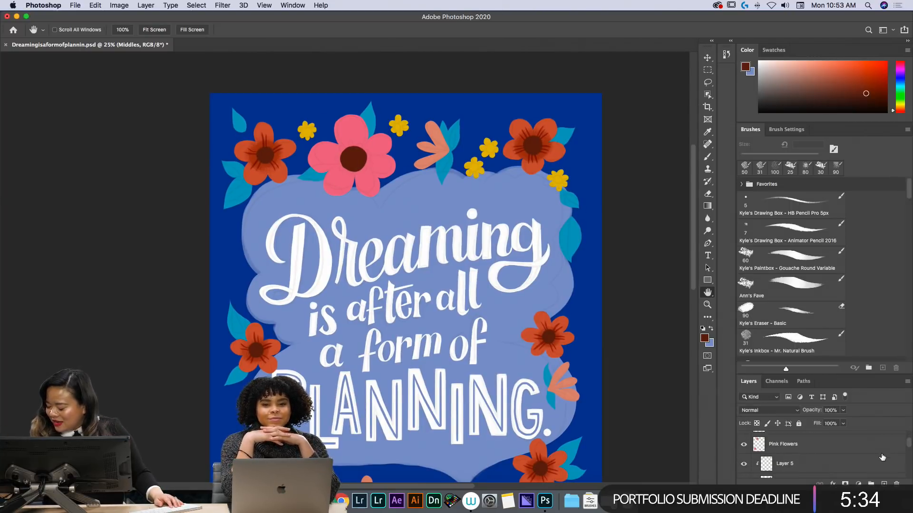
left_click(883, 484)
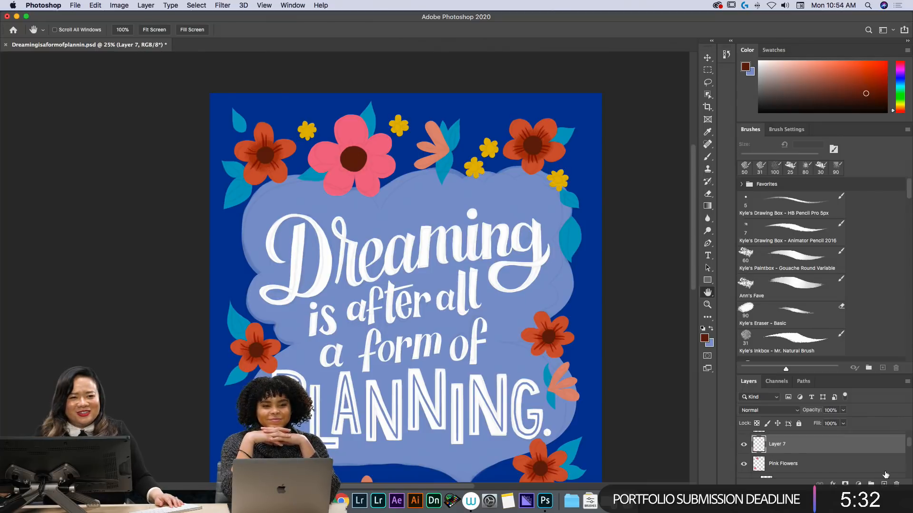
left_click(907, 381)
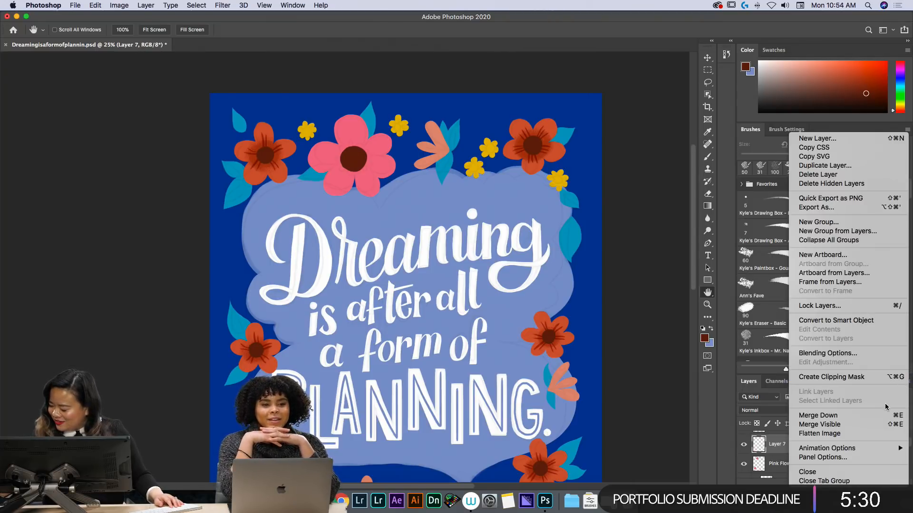
left_click(856, 377)
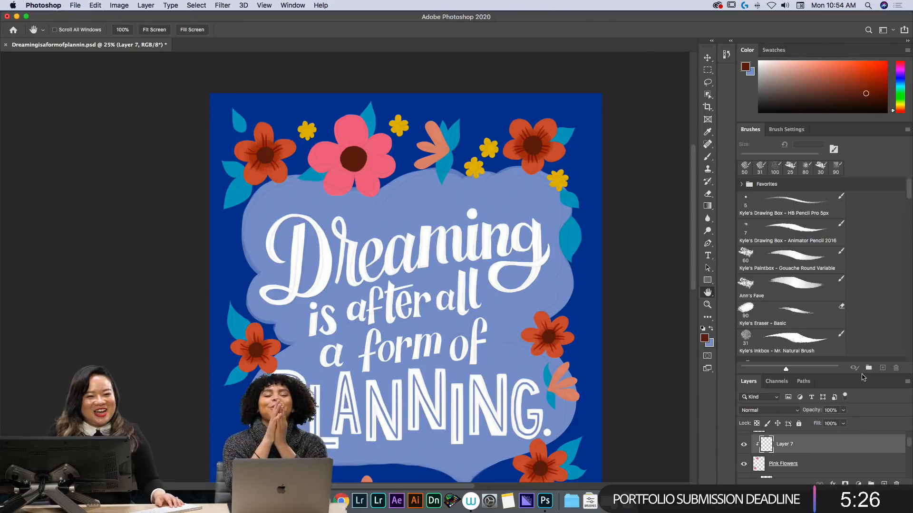
- Try shading around the upper pink flower's center with Kyle's Paintbox - Gouache G Blair Dry Alt at 125 px
key("super+equal")
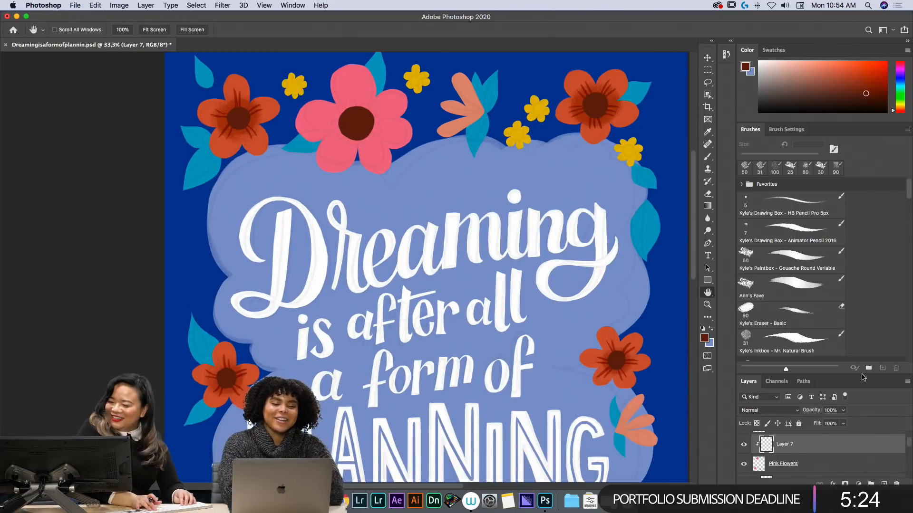
key("super+equal")
left_click_drag(432, 146, 437, 313)
mouse_move(909, 202)
left_mouse_down()
mouse_move(907, 265)
mouse_move(895, 268)
left_mouse_up()
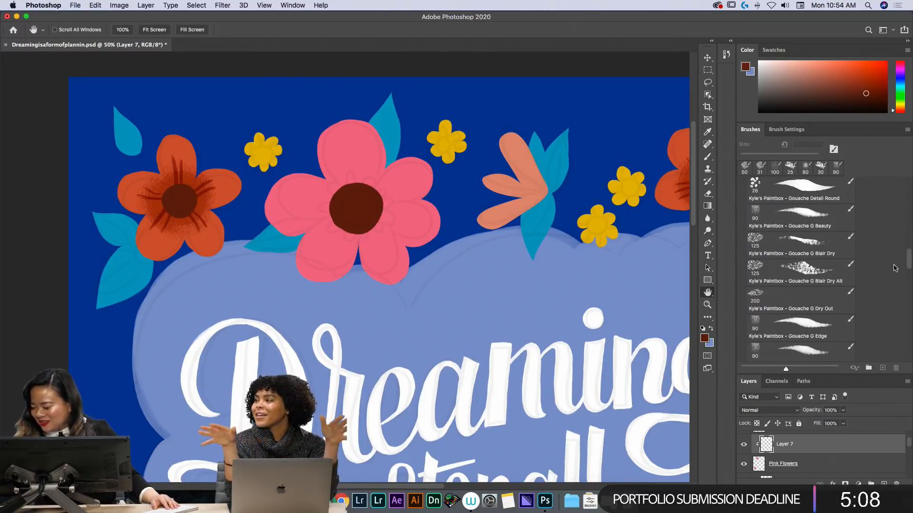
left_click(815, 274)
mouse_move(363, 177)
left_mouse_down()
mouse_move(336, 199)
mouse_move(366, 186)
mouse_move(379, 217)
left_mouse_up()
key("super+z")
- Shade the edge of the upper pink flower's center with Kyle's Paintbox - Gouache Bristle Super Dry at 100 px
left_click_drag(908, 261, 910, 239)
left_click(827, 270)
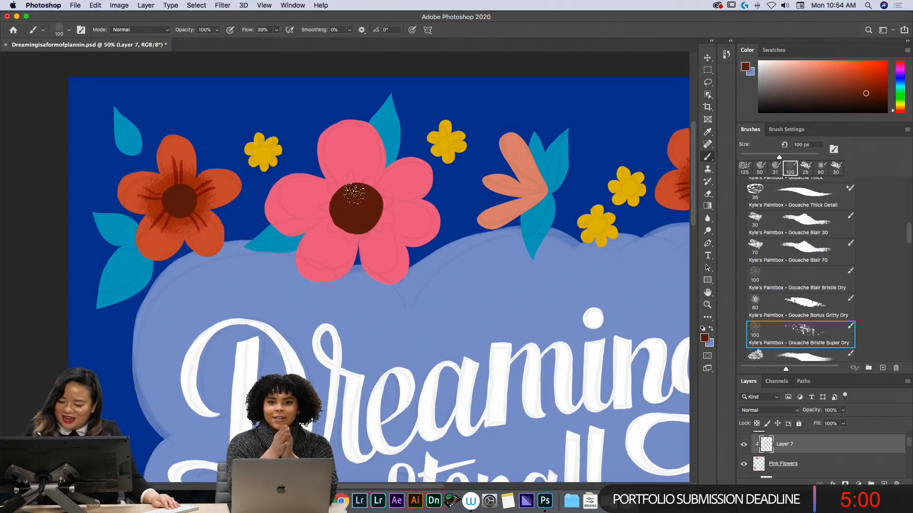
mouse_move(351, 227)
left_mouse_down()
mouse_move(367, 188)
mouse_move(355, 190)
mouse_move(357, 227)
left_mouse_up()
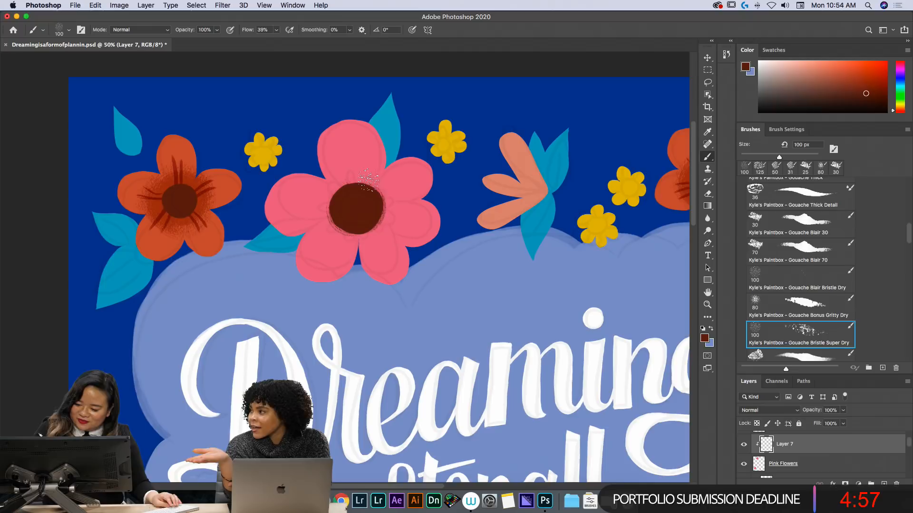
- Add another clipped layer directly above Pink Flowers, beneath the layer with the center shading
left_click(822, 462)
left_click(834, 445)
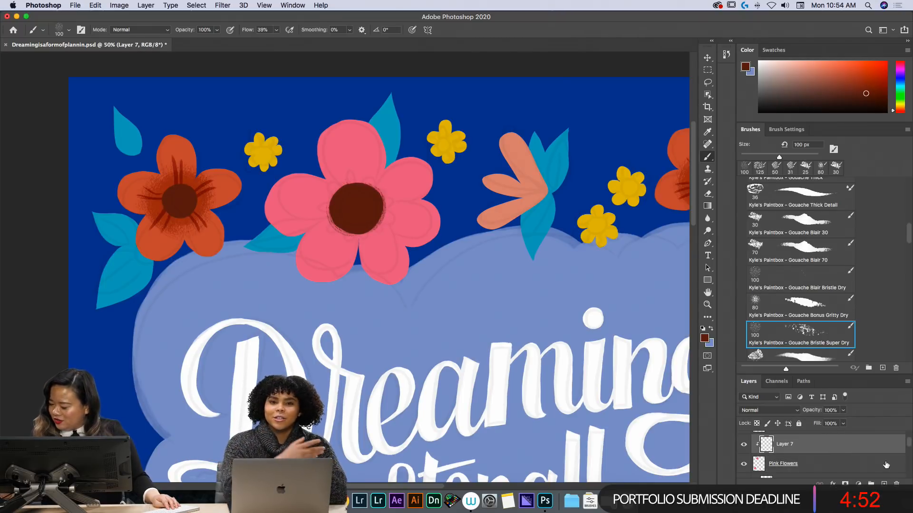
left_click(884, 483)
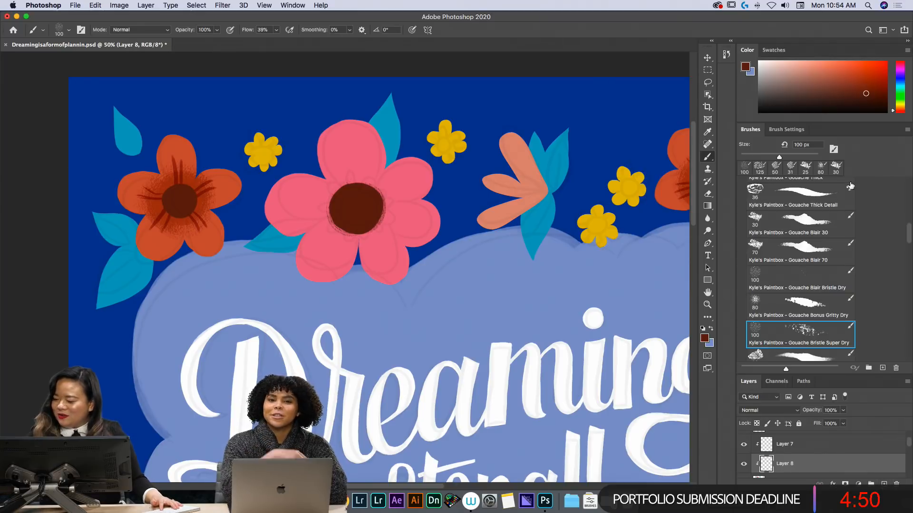
- Paint a ring of small light pink petals around the upper pink flower's center with Kyle's Inkbox - Mr. Natural Brush at 31 px
scroll(905, 198, "up", 5)
scroll(904, 198, "up", 3)
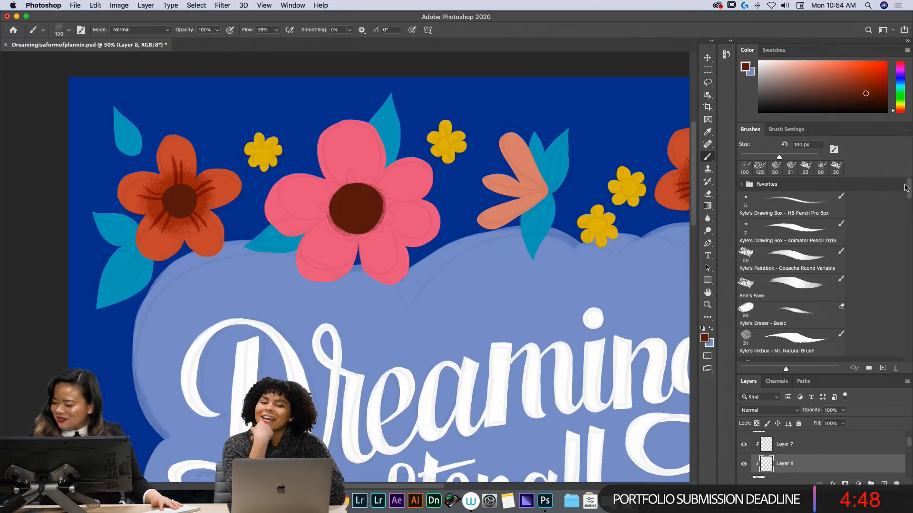
scroll(795, 312, "down", 3)
left_click(795, 312)
key("i")
left_click(367, 142)
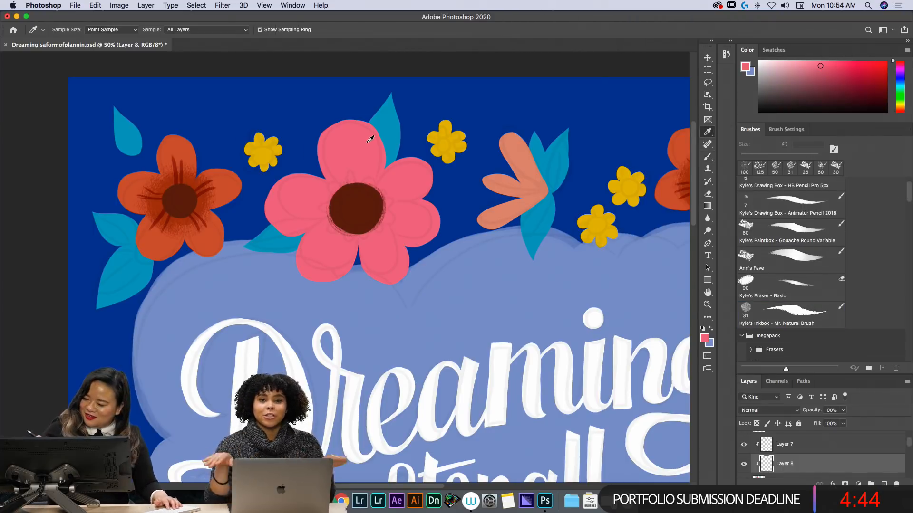
left_click(843, 77)
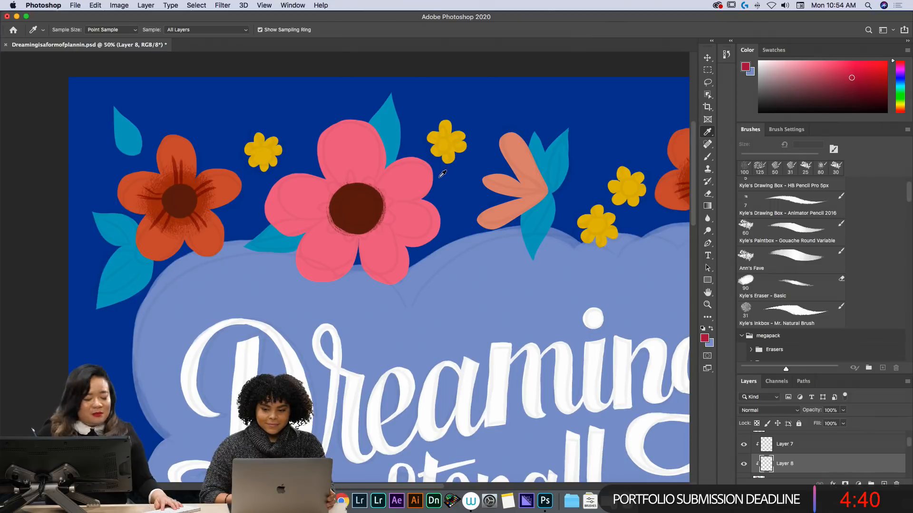
left_click(407, 180)
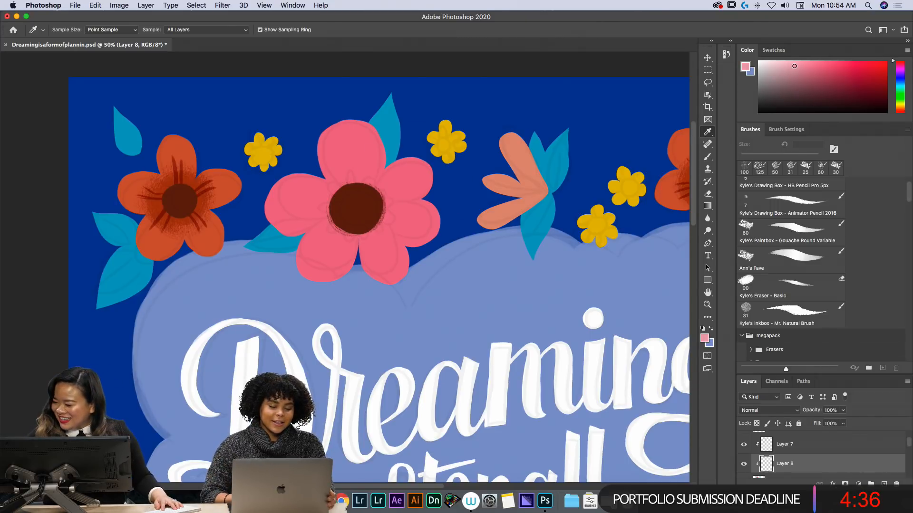
key("b")
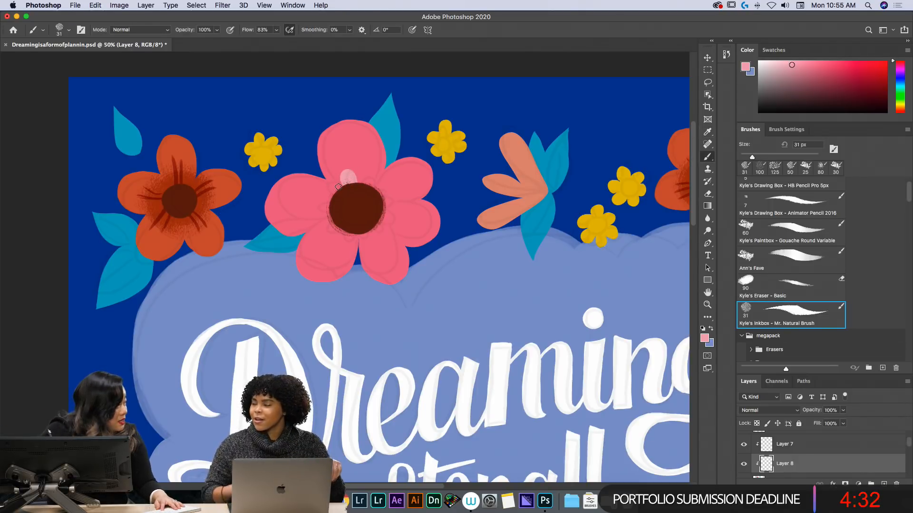
mouse_move(338, 184)
left_mouse_down()
mouse_move(324, 204)
mouse_move(332, 200)
mouse_move(323, 201)
mouse_move(336, 213)
mouse_move(325, 217)
mouse_move(346, 212)
mouse_move(336, 221)
mouse_move(356, 243)
left_mouse_up()
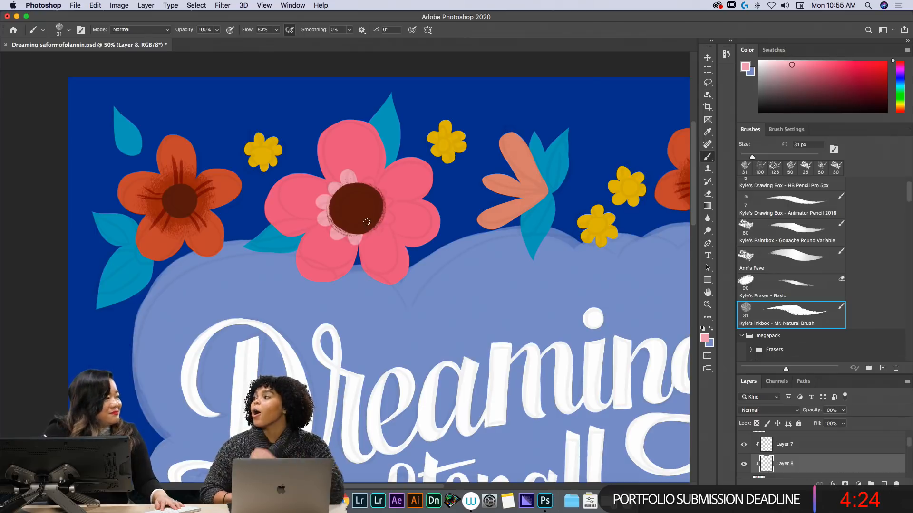
left_click_drag(365, 233, 391, 210)
mouse_move(357, 185)
left_mouse_down()
mouse_move(366, 179)
mouse_move(380, 195)
left_mouse_up()
- Paint the same ring of light pink petals around the center of the large pink flower below the lettering
key("space")
left_click_drag(521, 380, 292, 214)
left_click_drag(448, 476, 440, 275)
left_click_drag(485, 432, 593, 271)
left_click_drag(186, 404, 450, 306)
mouse_move(311, 233)
left_mouse_down()
mouse_move(306, 256)
mouse_move(291, 260)
mouse_move(304, 262)
mouse_move(309, 288)
mouse_move(318, 272)
mouse_move(324, 292)
mouse_move(322, 281)
mouse_move(340, 279)
mouse_move(334, 256)
left_mouse_up()
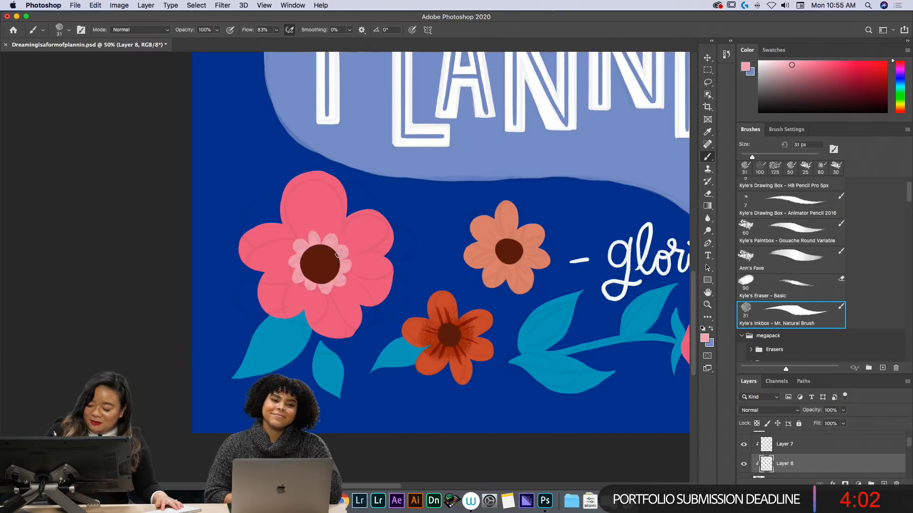
- Add a new layer above Pastel Orange & Yellow and clip it to that layer
key("h")
mouse_move(599, 373)
left_mouse_down()
mouse_move(303, 324)
mouse_move(483, 351)
mouse_move(507, 326)
left_mouse_up()
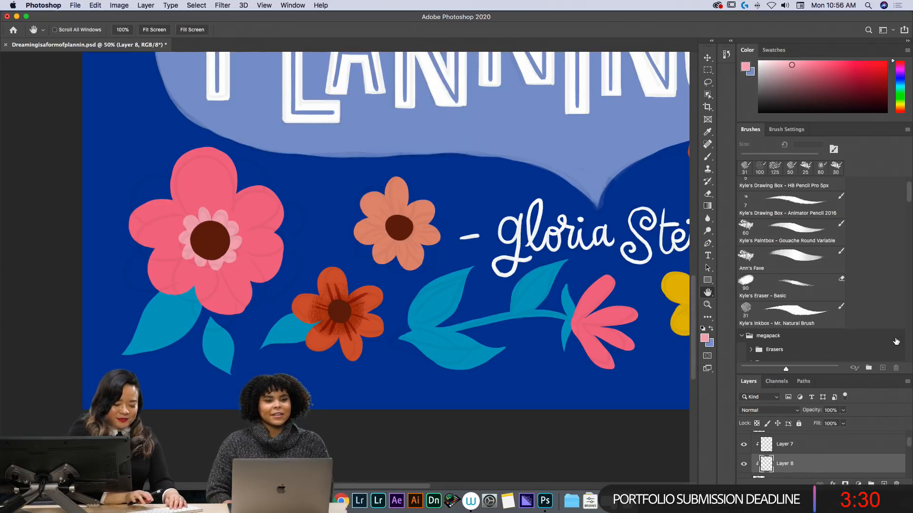
key("super+minus")
key("super+minus")
key("super+minus")
key("super+minus")
key("super+equal")
key("super+equal")
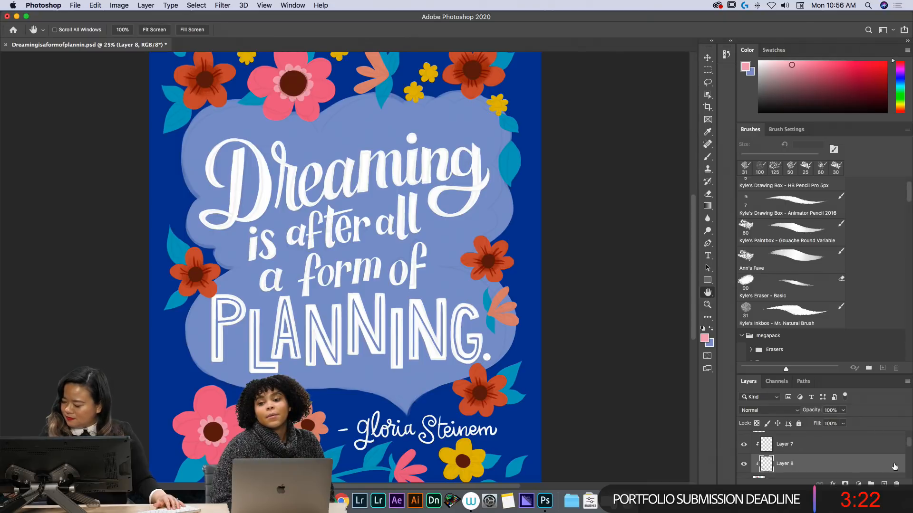
left_click_drag(908, 444, 910, 444)
left_click(883, 483)
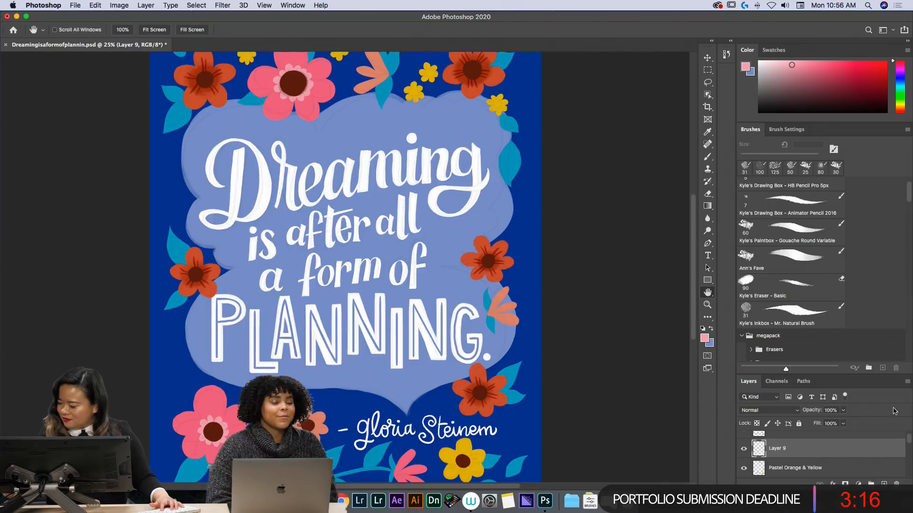
left_click(907, 382)
left_click(861, 377)
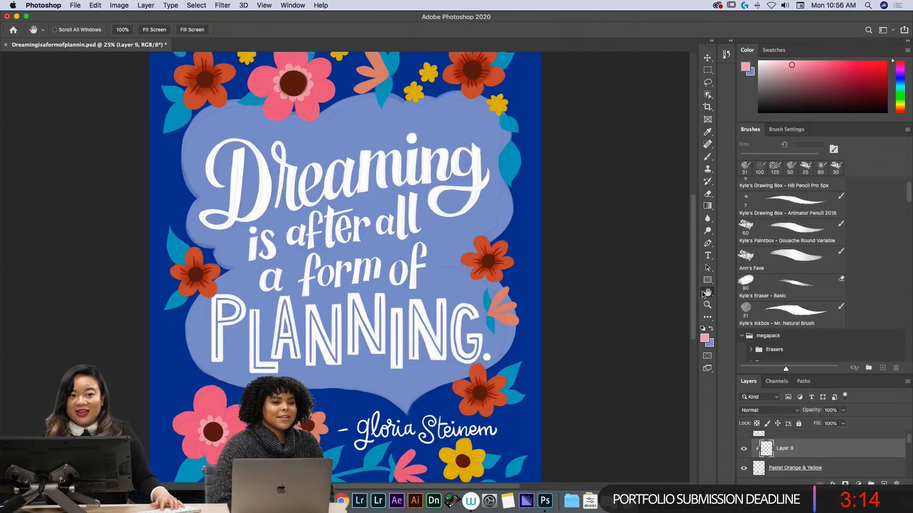
- Shade the pastel orange flowers in sampled red-orange with Kyle's Paintbox - Gouache Blair Bristle Dry at 100 px
key("i")
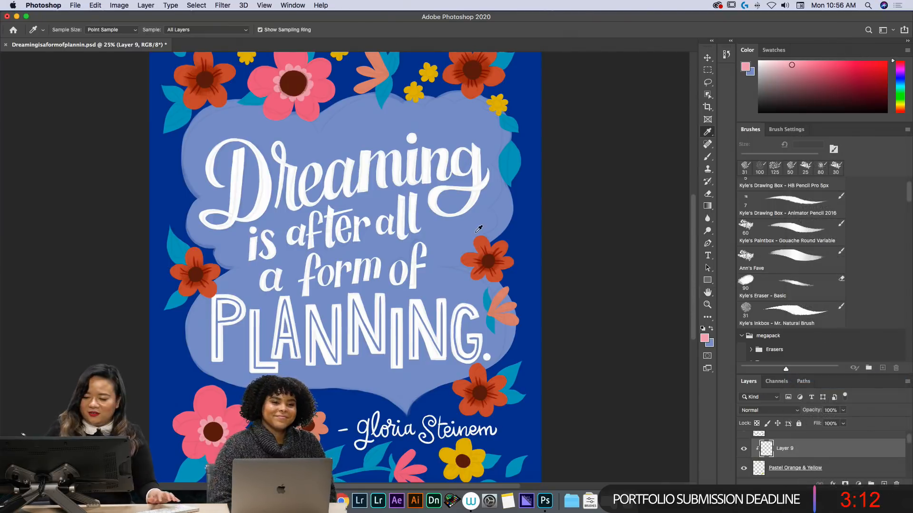
left_click(386, 60)
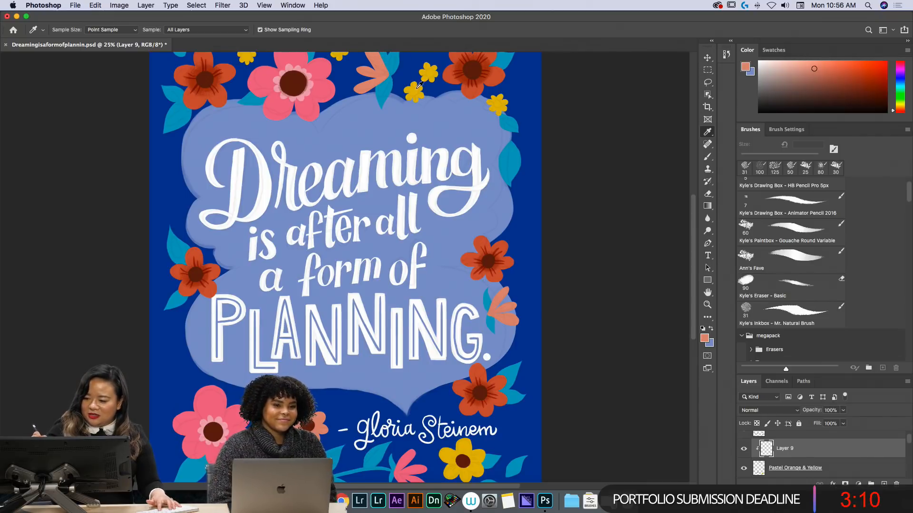
left_click(419, 85)
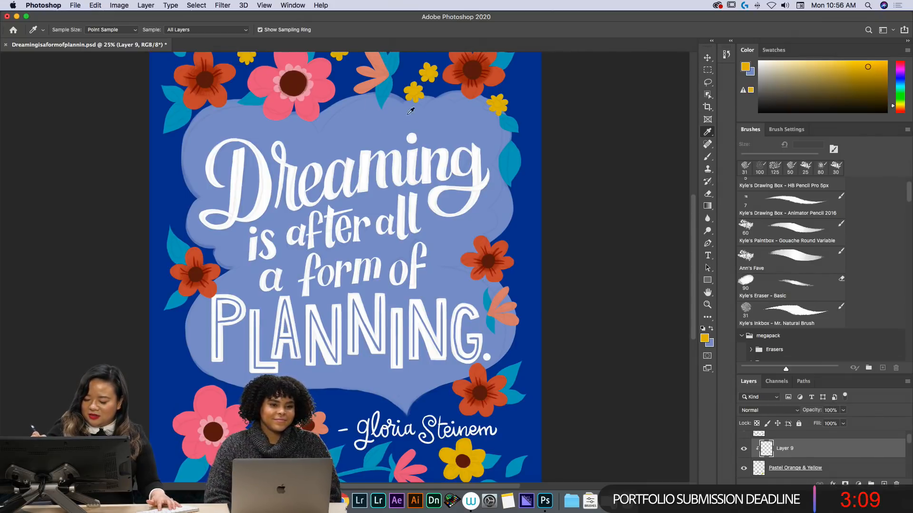
left_click(321, 416)
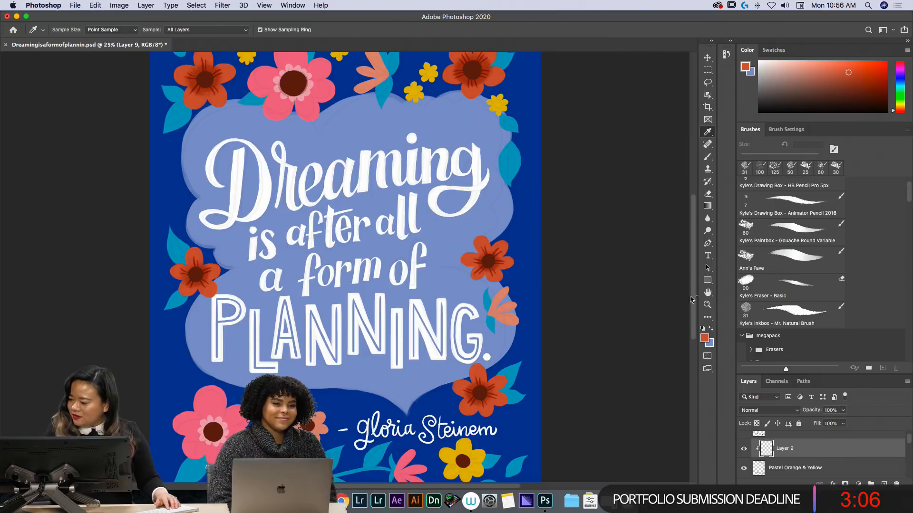
key("b")
left_click_drag(907, 193, 902, 238)
left_click(826, 273)
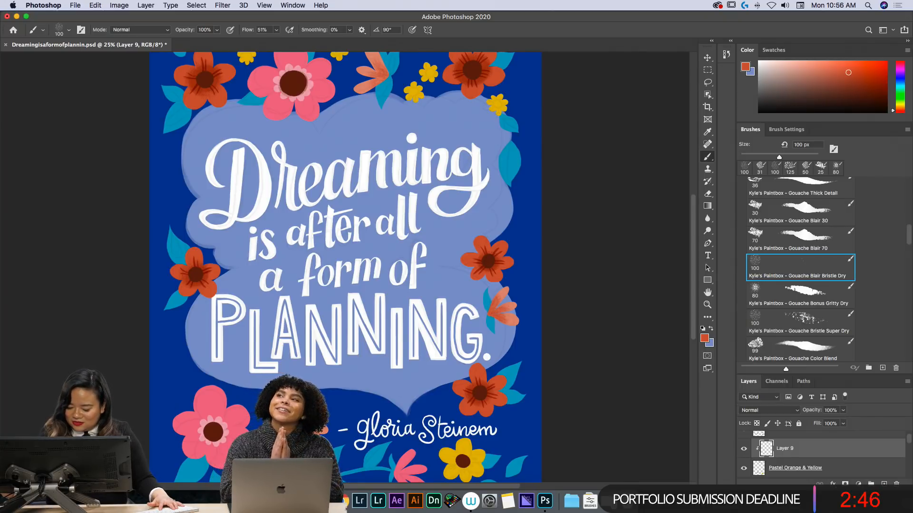
- Sample the pink petal color and add a new clipped layer directly above Pink Flowers
key("i")
left_click(213, 403)
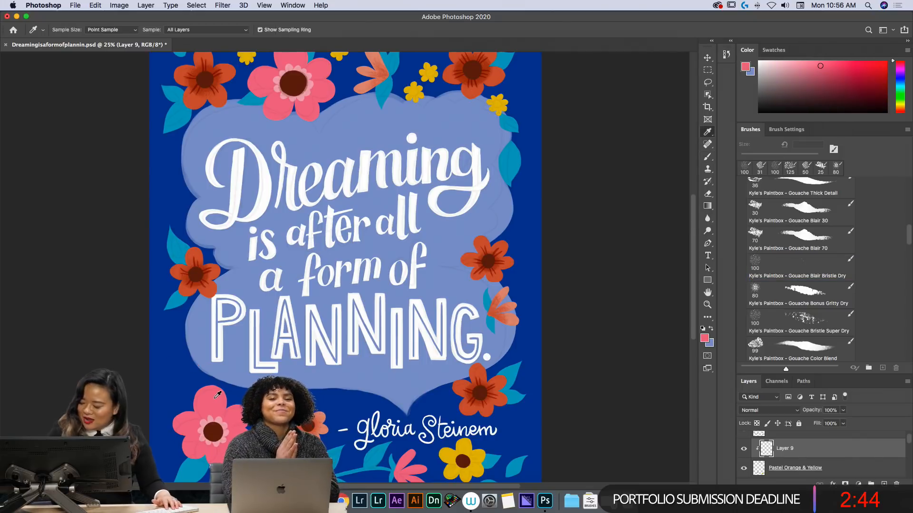
scroll(901, 451, "down", 2)
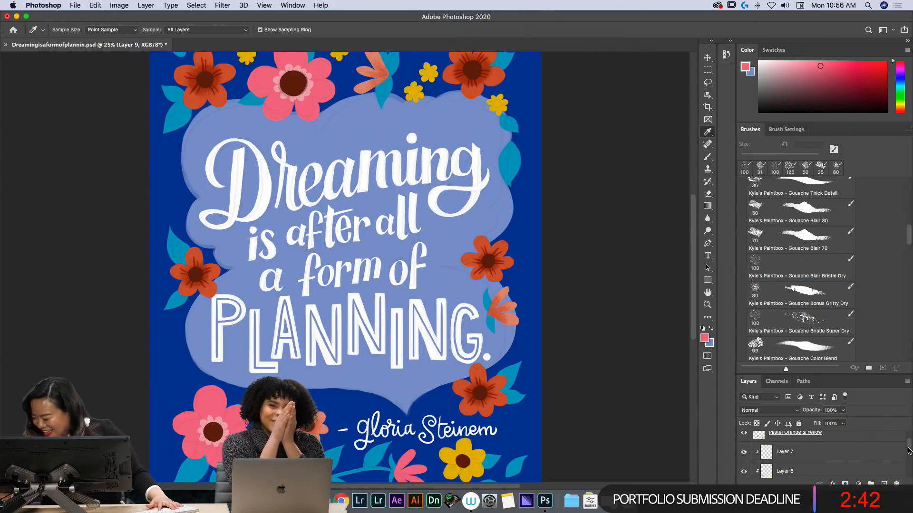
scroll(909, 451, "down", 2)
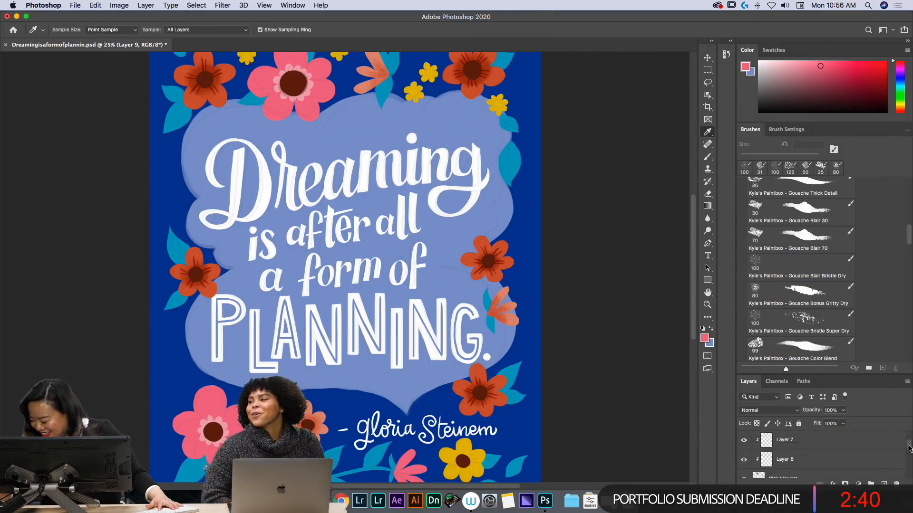
scroll(785, 456, "up", 1)
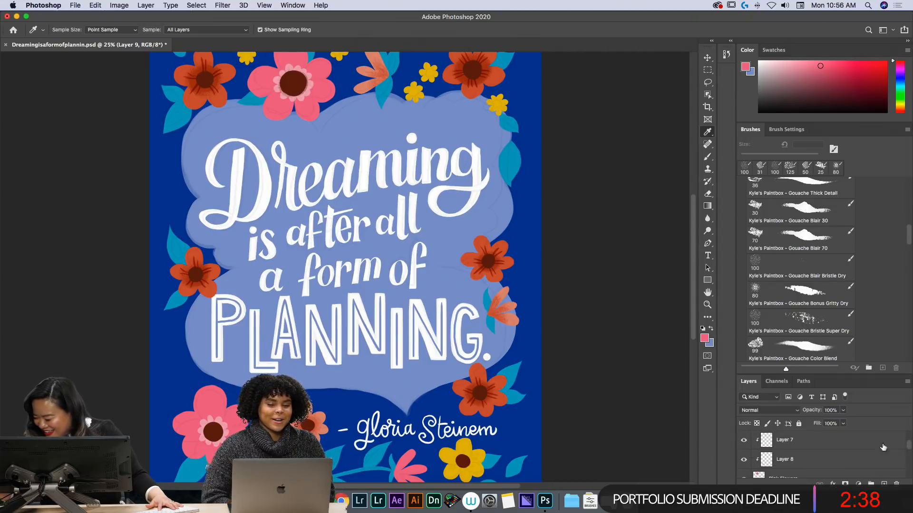
left_click(744, 461)
left_click(744, 461)
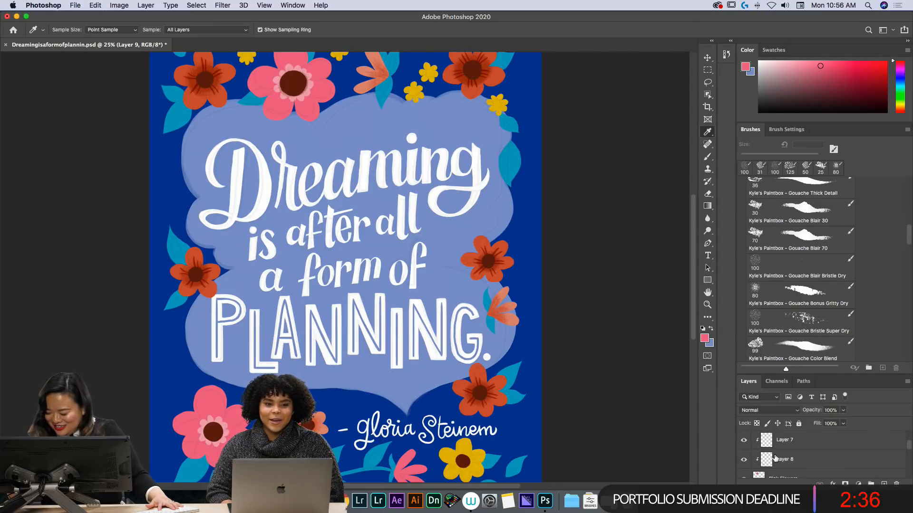
left_click(808, 467)
left_click_drag(908, 447, 908, 449)
left_click(887, 459)
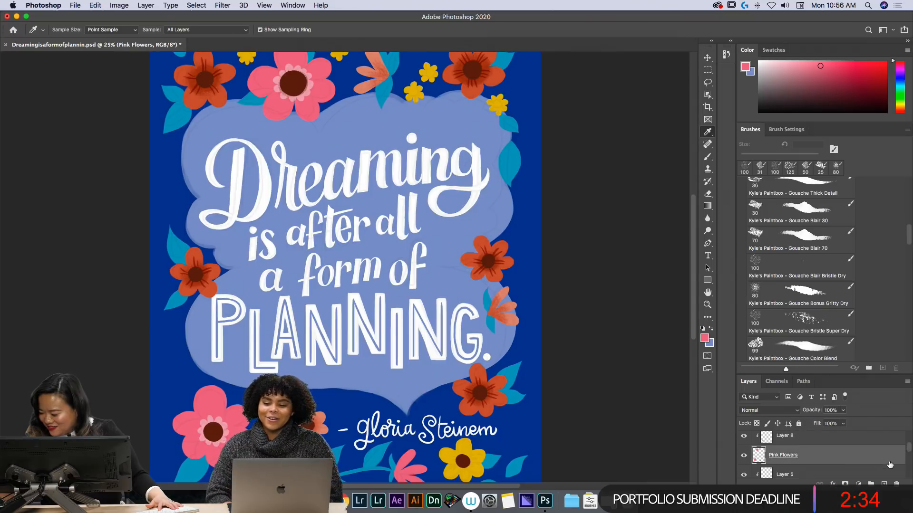
left_click(884, 483)
- Try shading the lower pink flower in a darker pink with Kyle's Paintbox - Gouache Blair Bristle Dry at 100 px
left_click(799, 269)
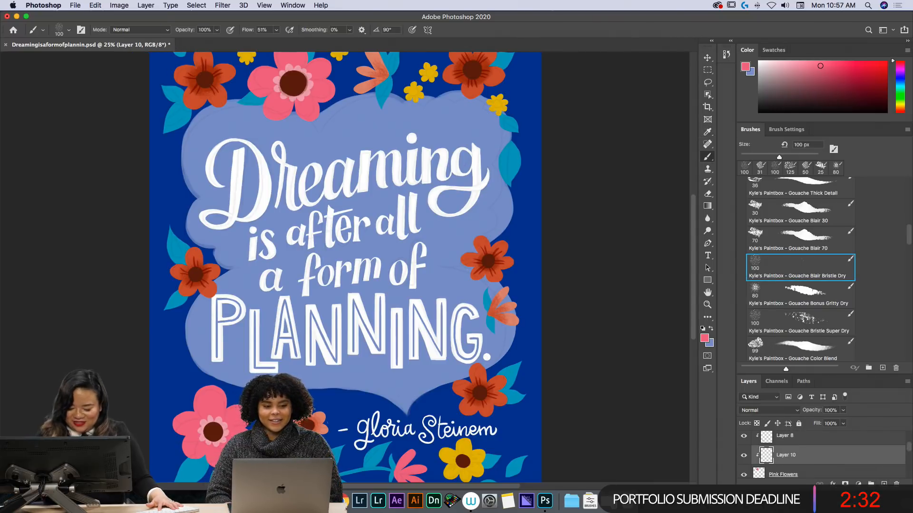
left_click(825, 77)
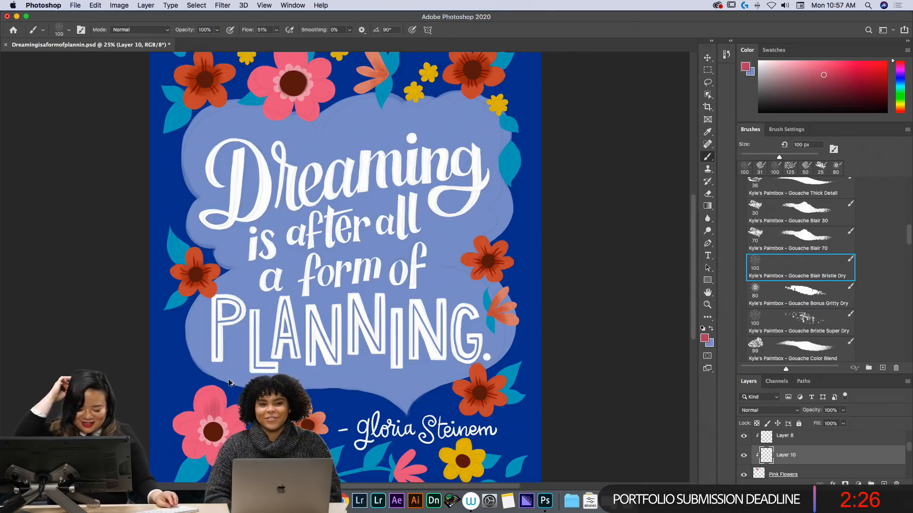
- Set the new clipped layer to Multiply and paint petal lines on the lower pink flower in its own pink with Mr. Natural Brush at 31 px
key("i")
left_click(182, 395)
left_click_drag(909, 233, 908, 187)
left_click(811, 347)
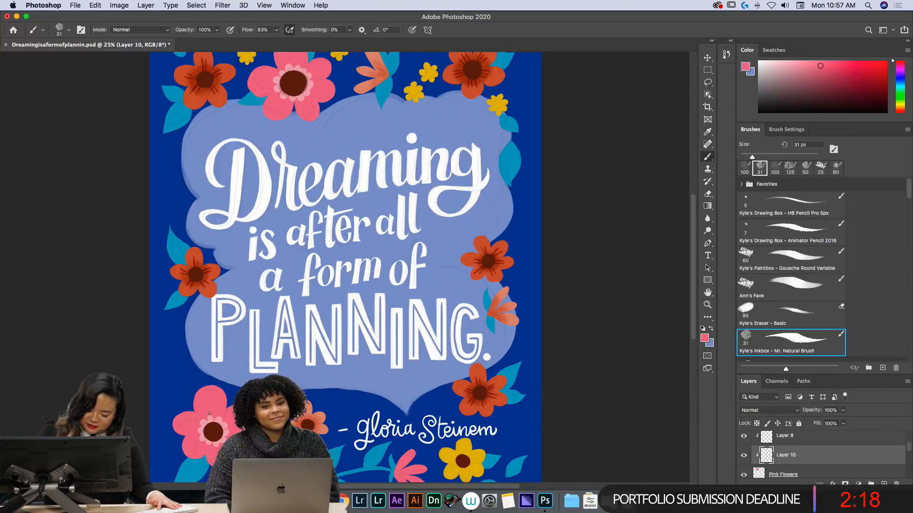
left_click(770, 410)
left_click(769, 437)
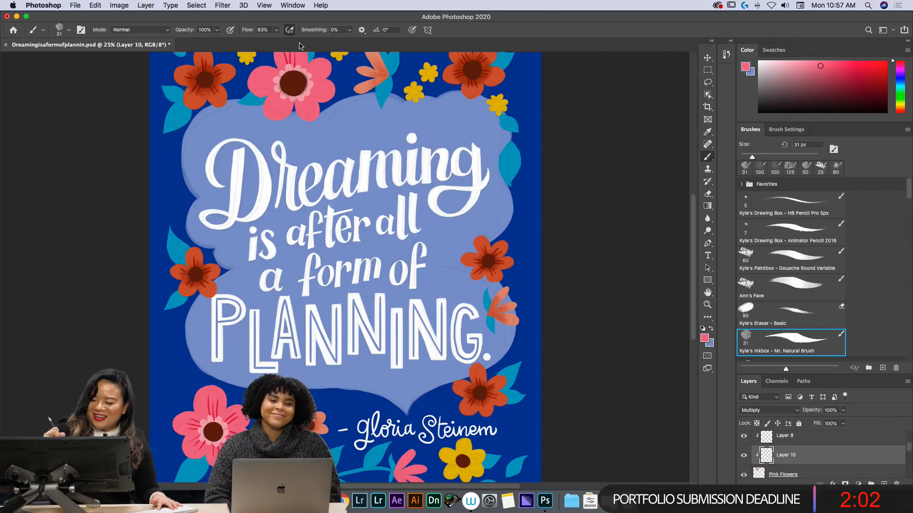
- Paint matching pink petal lines on the upper pink flower and on the pink blossom at the end of the bottom leafy stem
mouse_move(274, 82)
left_mouse_down()
mouse_move(260, 80)
mouse_move(273, 109)
left_mouse_up()
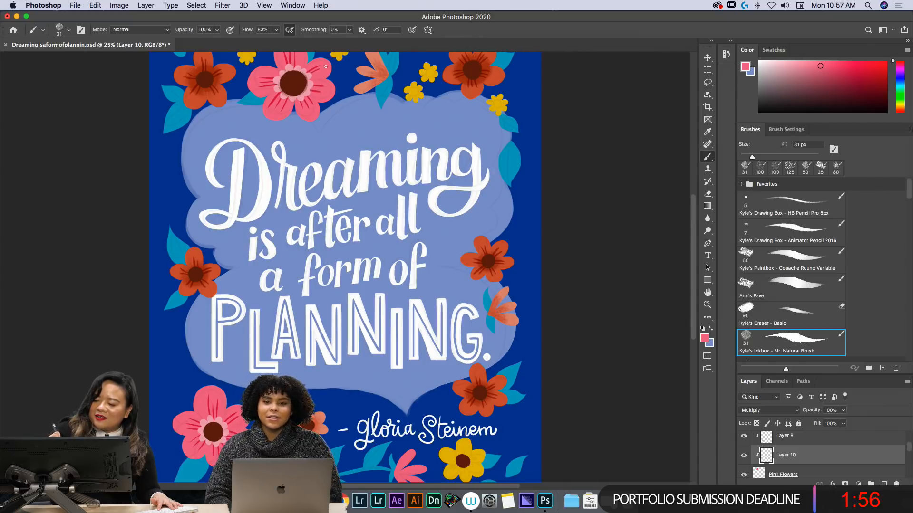
scroll(424, 352, "down", 5)
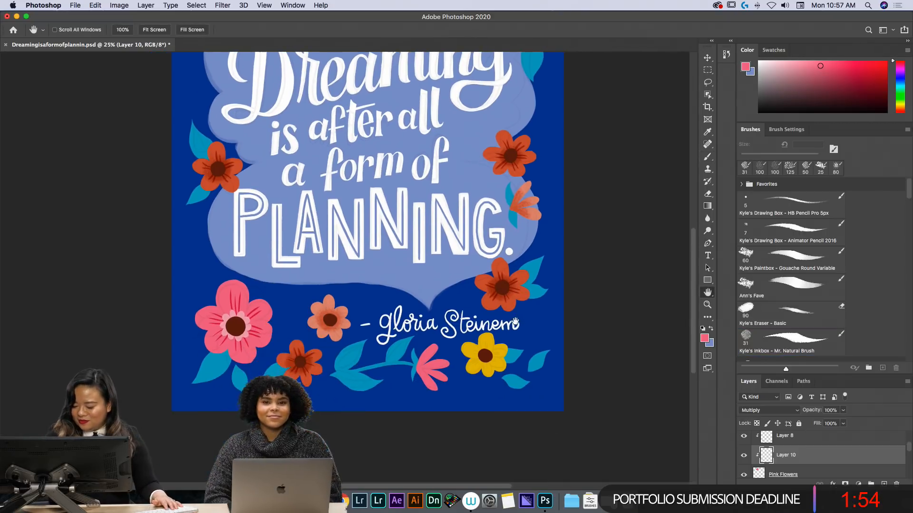
mouse_move(417, 365)
left_mouse_down()
mouse_move(442, 362)
mouse_move(428, 379)
left_mouse_up()
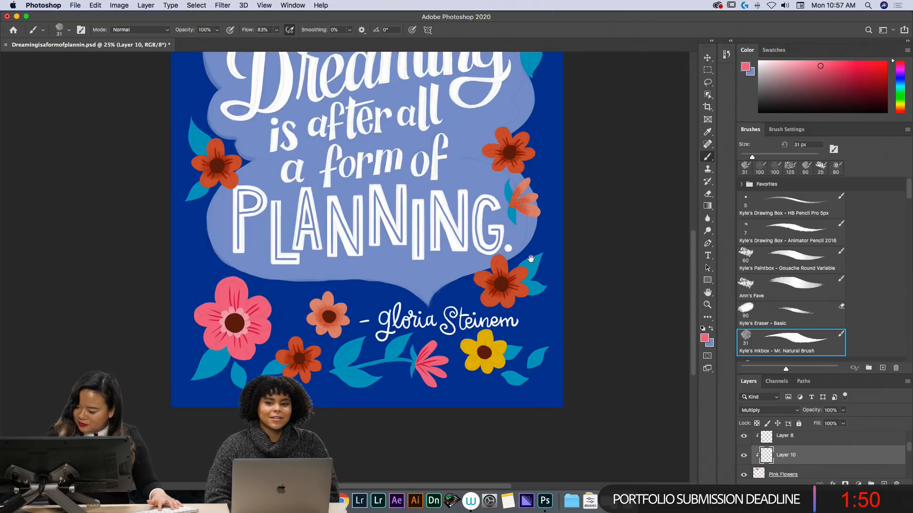
- Make the Middles layer active and sample the dark brown from the lower pink flower's center
key("h")
mouse_move(518, 227)
left_mouse_down()
mouse_move(532, 450)
mouse_move(538, 325)
left_mouse_up()
left_click_drag(514, 378, 531, 332)
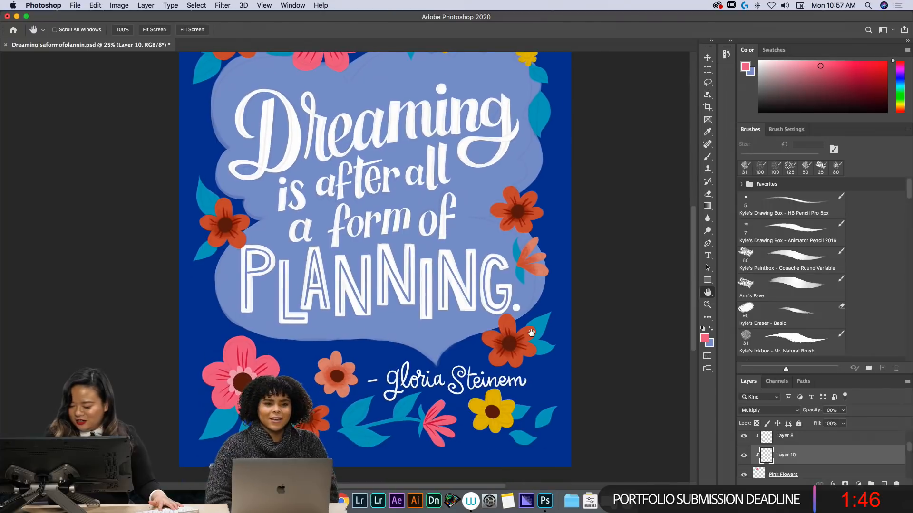
left_click_drag(542, 227, 554, 216)
left_click_drag(908, 447, 909, 435)
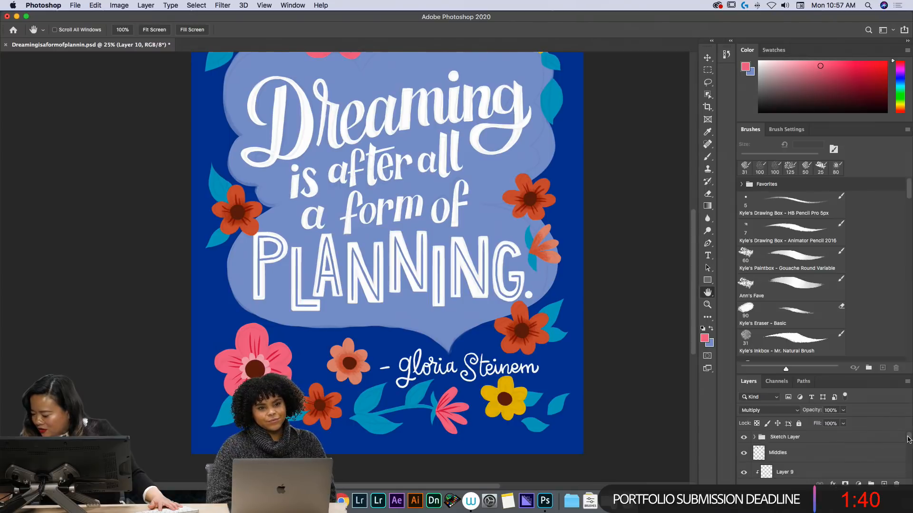
left_click(873, 452)
key("i")
left_click(257, 364)
- Paint dark brown centers on the small yellow flowers along the top with Kyle's Inkbox - Mr. Natural Brush at 31 px
key("b")
key("h")
mouse_move(440, 201)
left_mouse_down()
mouse_move(463, 408)
mouse_move(471, 411)
left_mouse_up()
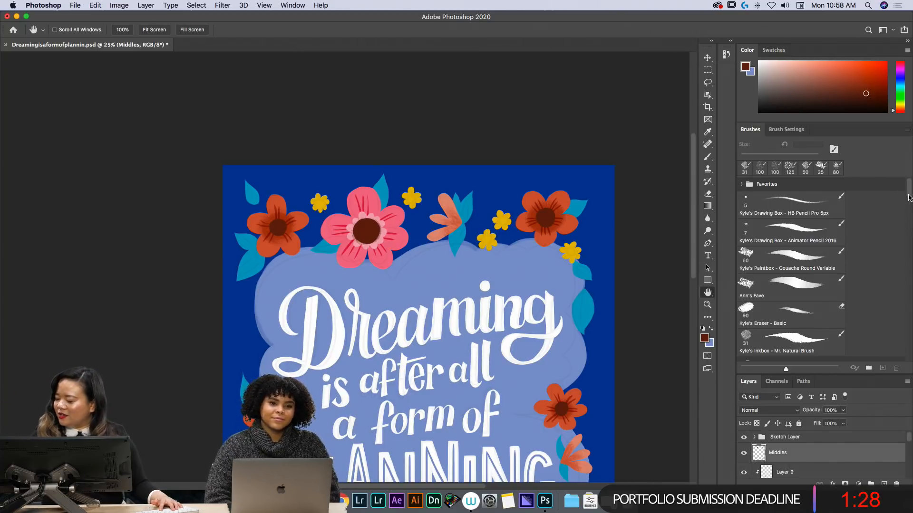
scroll(901, 200, "down", 3)
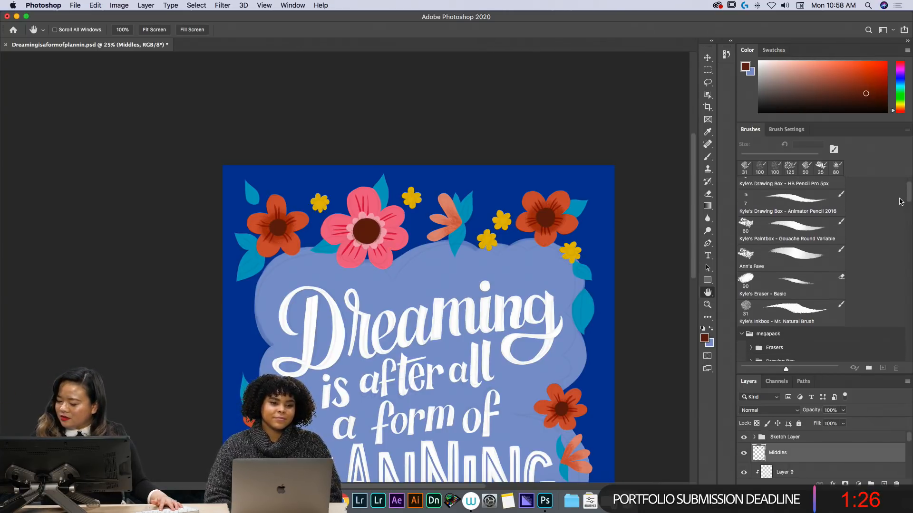
left_click(816, 308)
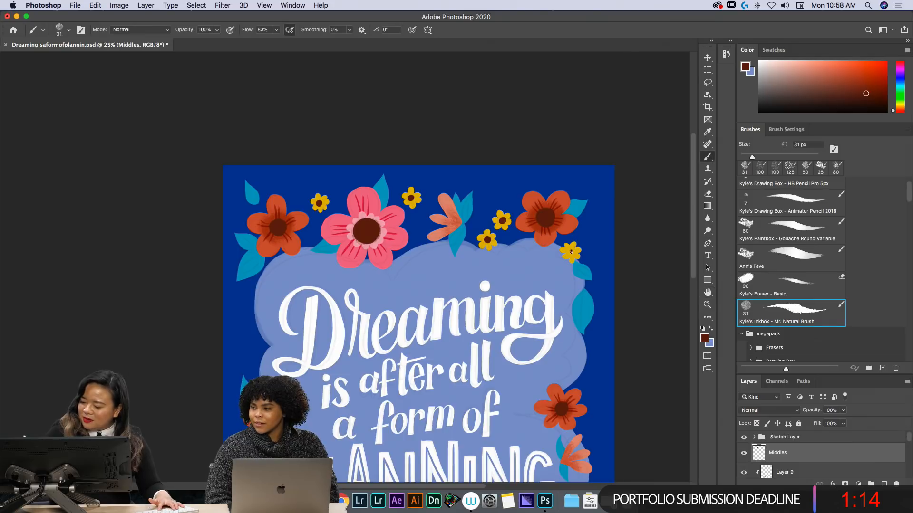
key("space")
left_click_drag(613, 463, 609, 121)
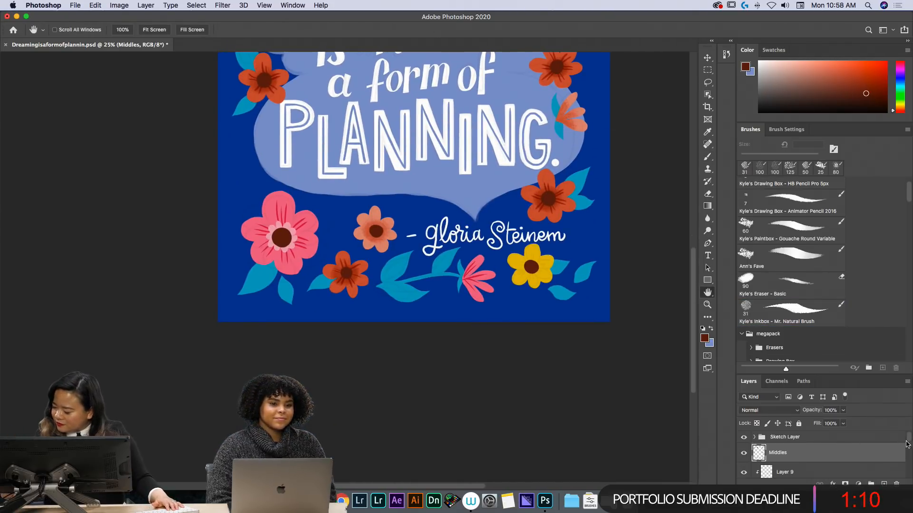
- Make Layer 9, clipped above Pastel Orange & Yellow, active and sample the bottom yellow flower's color for Mr. Natural Brush at 31 px
scroll(907, 451, "down", 3)
scroll(908, 450, "down", 5)
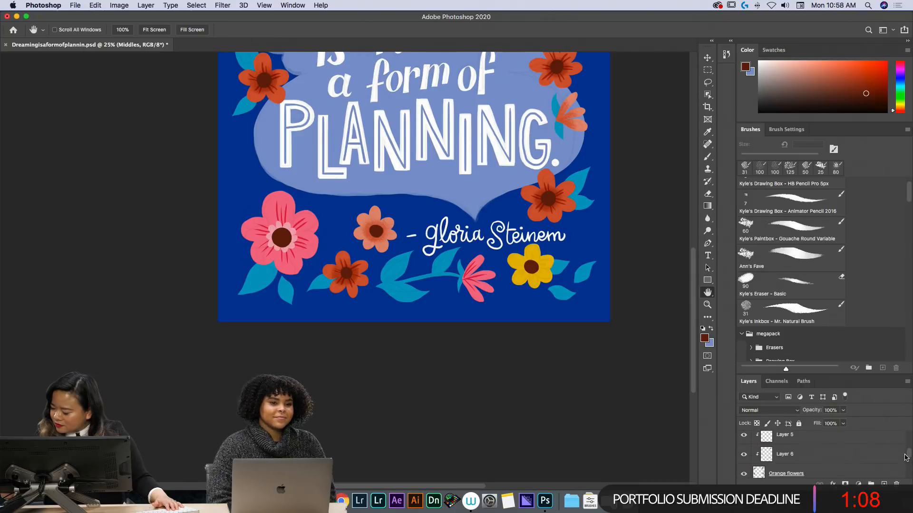
scroll(906, 464, "up", 4)
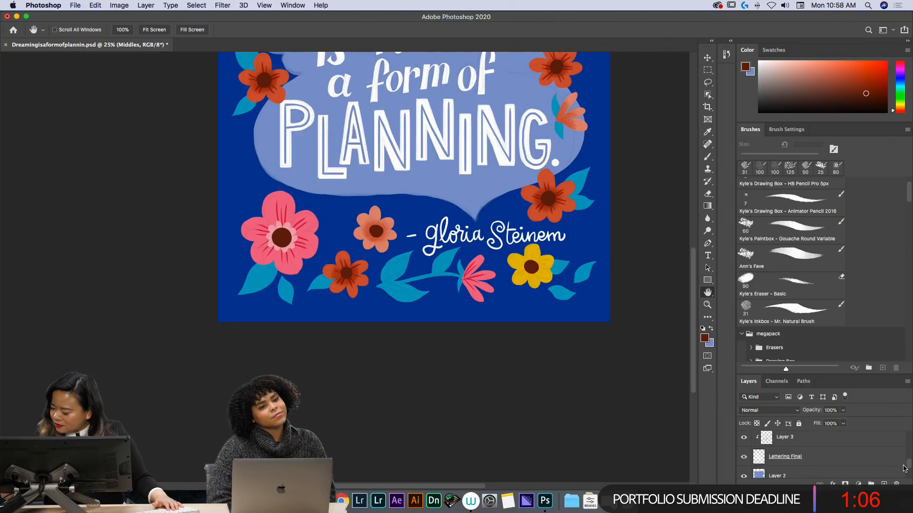
scroll(906, 452, "up", 4)
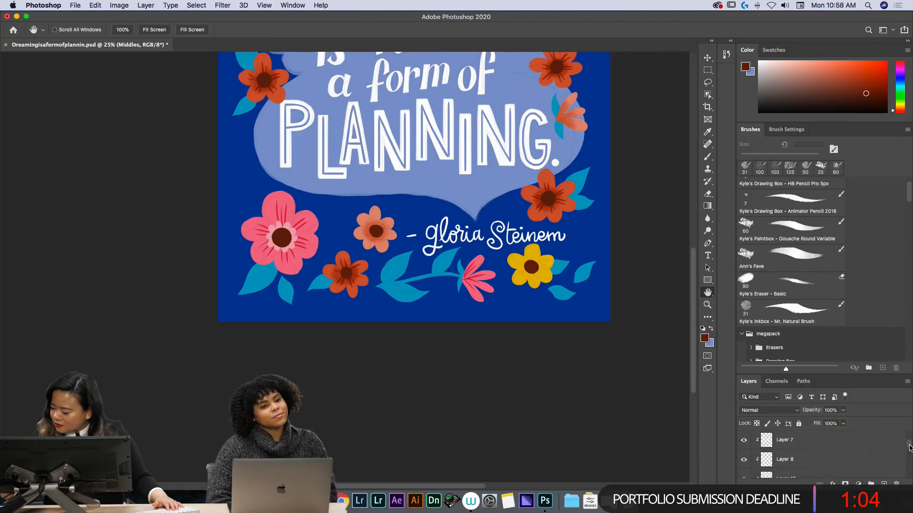
left_click(903, 444)
scroll(903, 447, "up", 1)
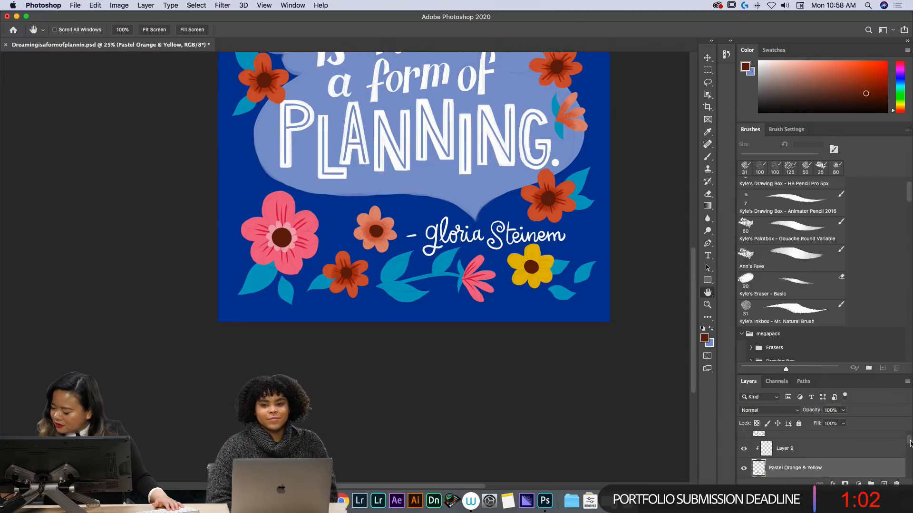
left_click(895, 452)
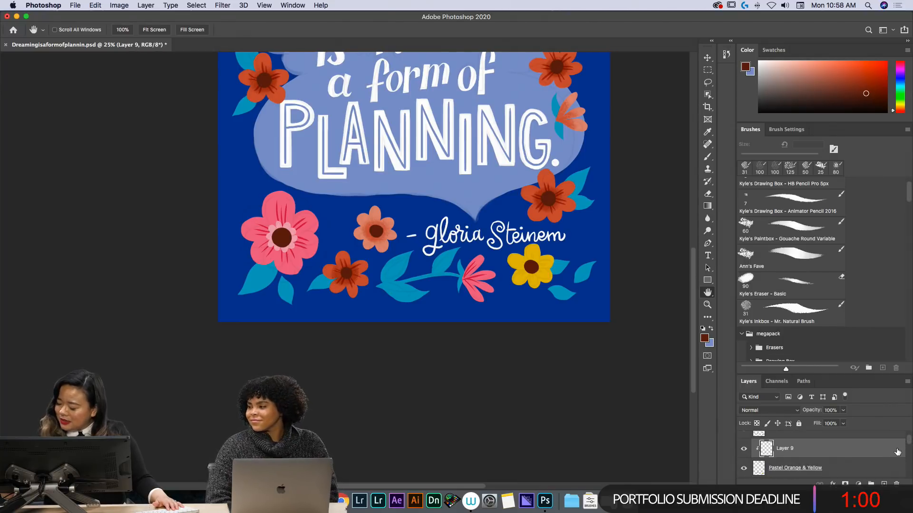
key("i")
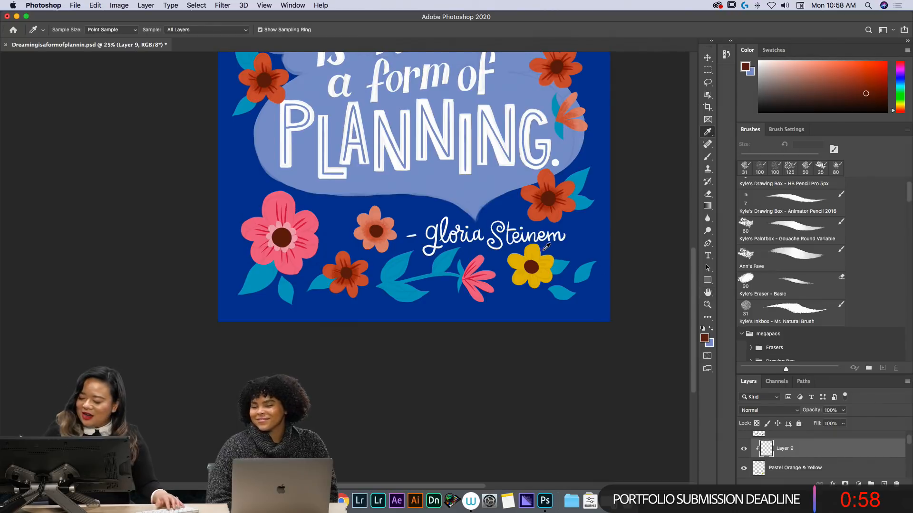
left_click(543, 250)
key("b")
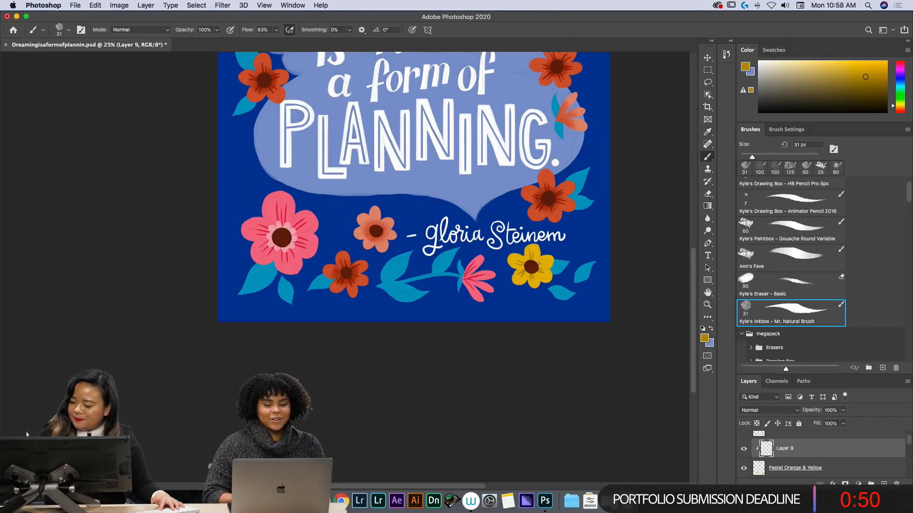
- Hide the Sketch Layer group to check the whole lettering artwork, and save the document
key("space")
left_click_drag(556, 137, 554, 437)
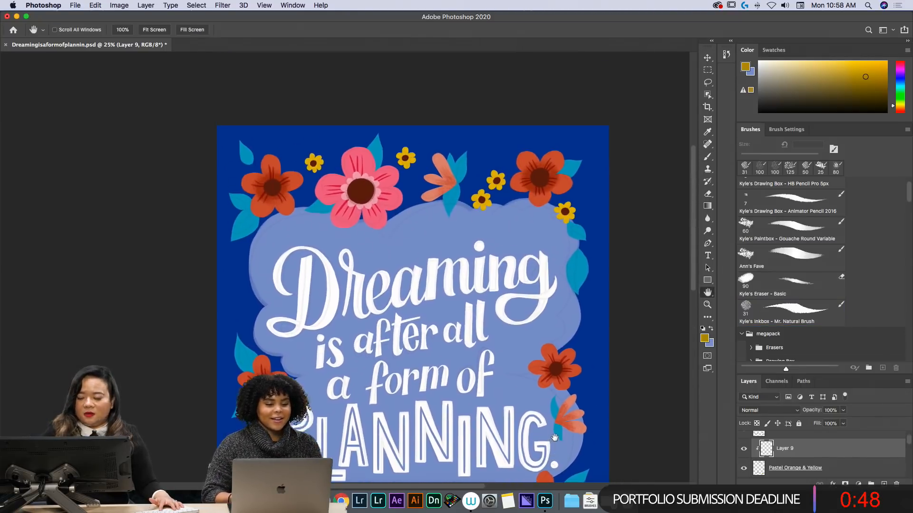
left_click_drag(628, 432, 629, 291)
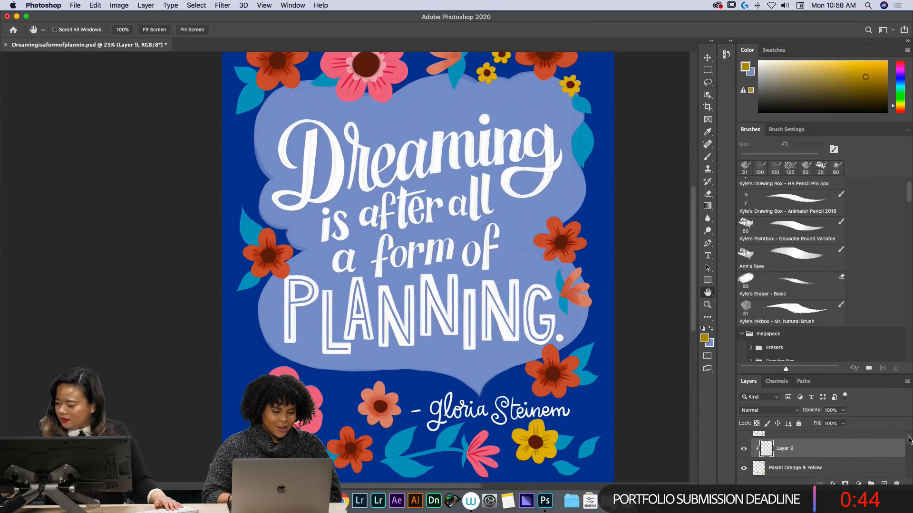
scroll(906, 439, "up", 2)
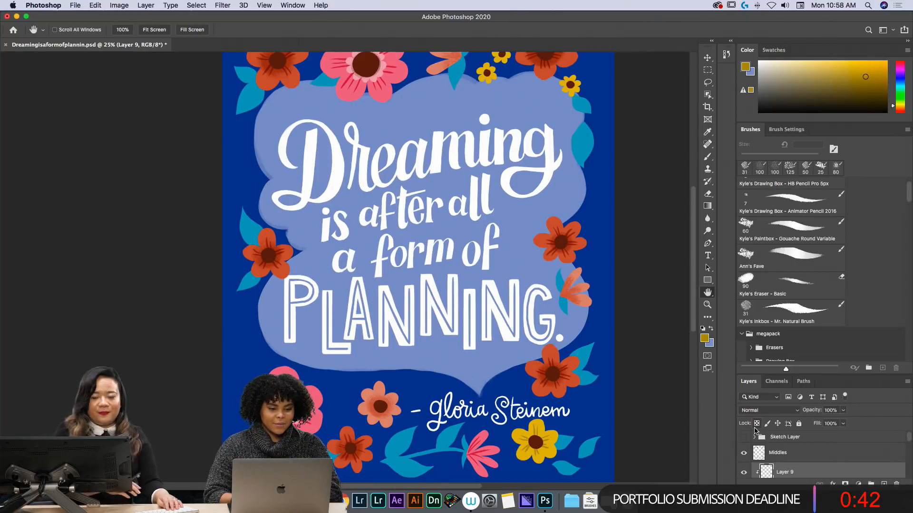
key("super+minus")
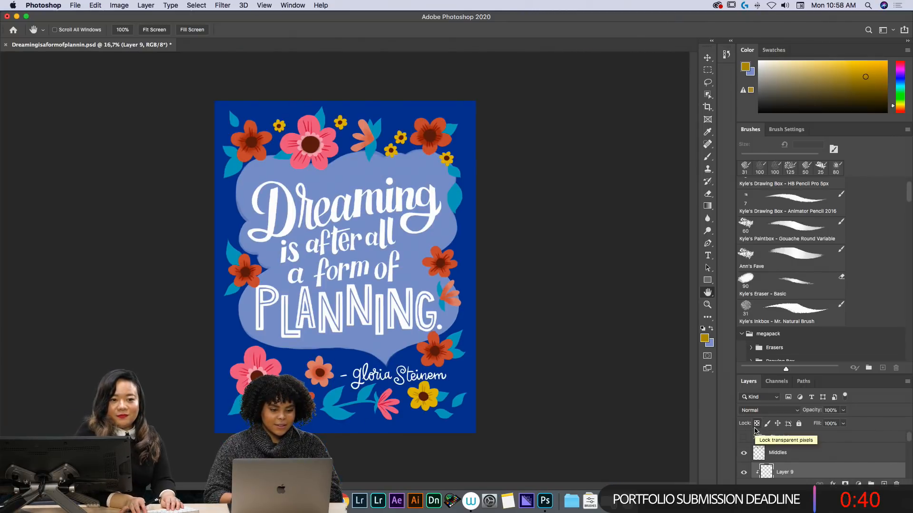
key("super+s")
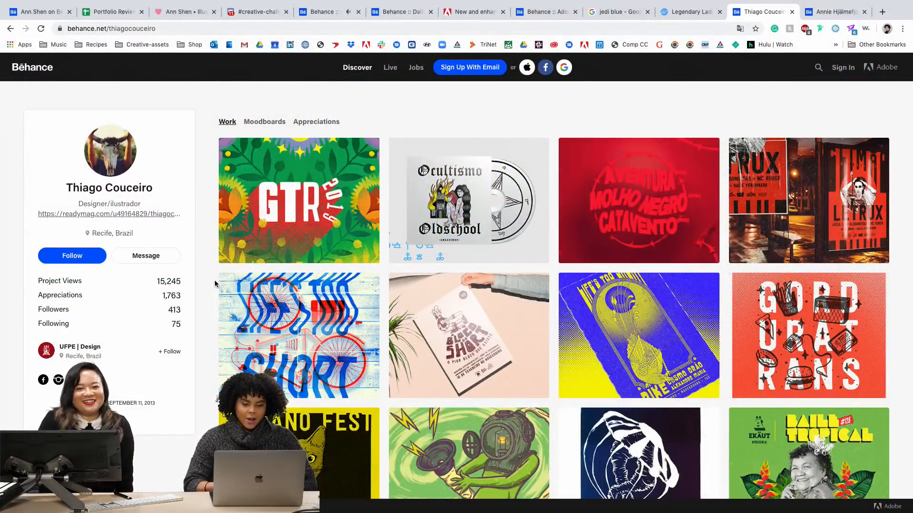
- Switch to the illustrator's Behance profile in the browser and look through the project thumbnails in the Work gallery
scroll(285, 333, "down", 1)
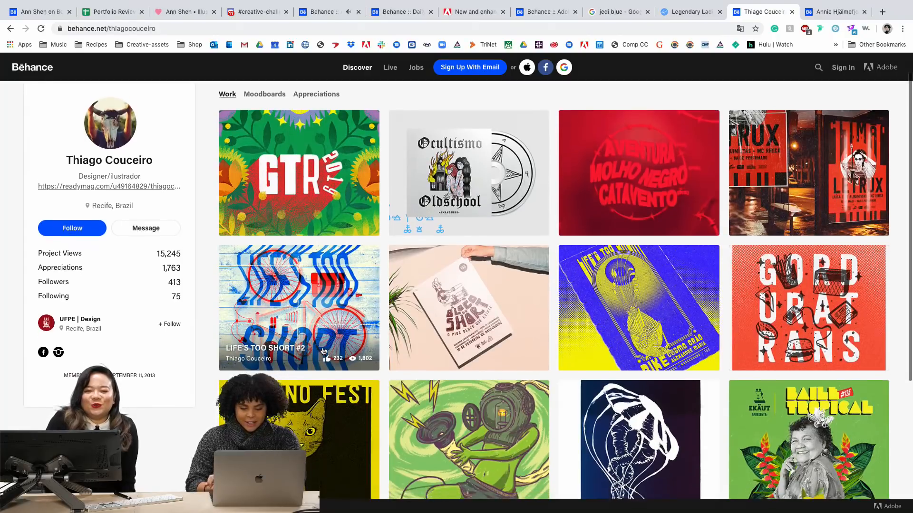
scroll(323, 351, "down", 3)
scroll(323, 351, "down", 1)
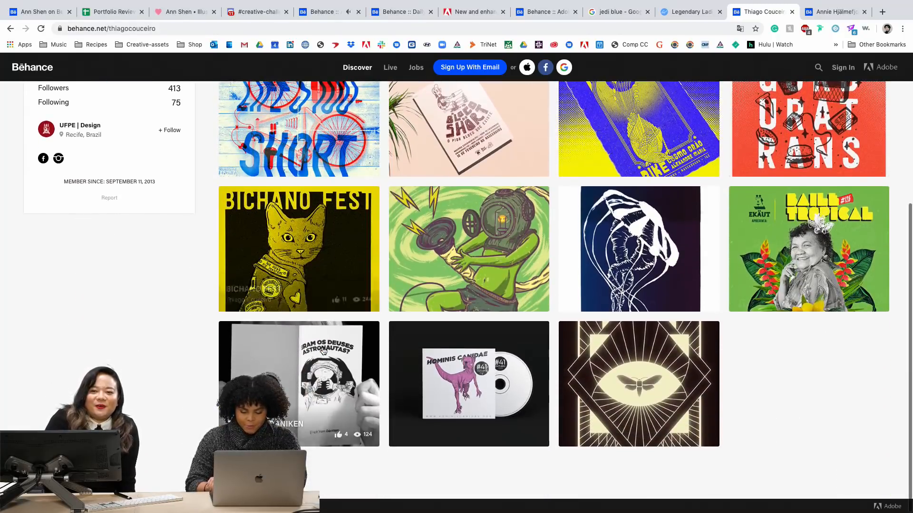
scroll(322, 351, "up", 3)
scroll(322, 351, "up", 2)
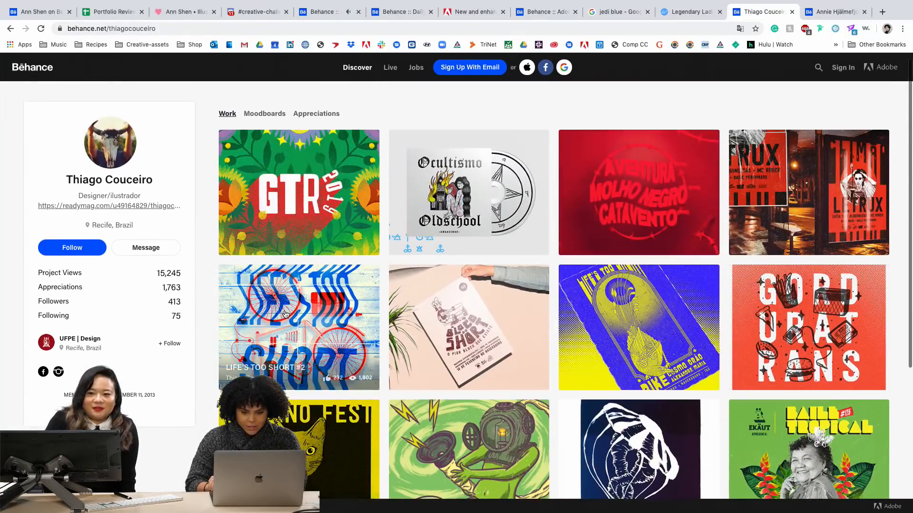
scroll(540, 381, "down", 1)
scroll(541, 381, "down", 3)
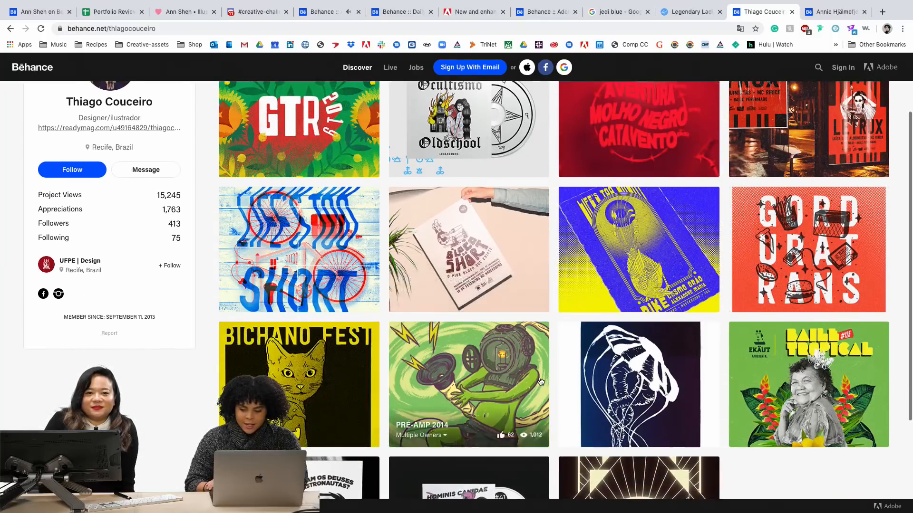
scroll(540, 381, "up", 4)
scroll(541, 381, "up", 1)
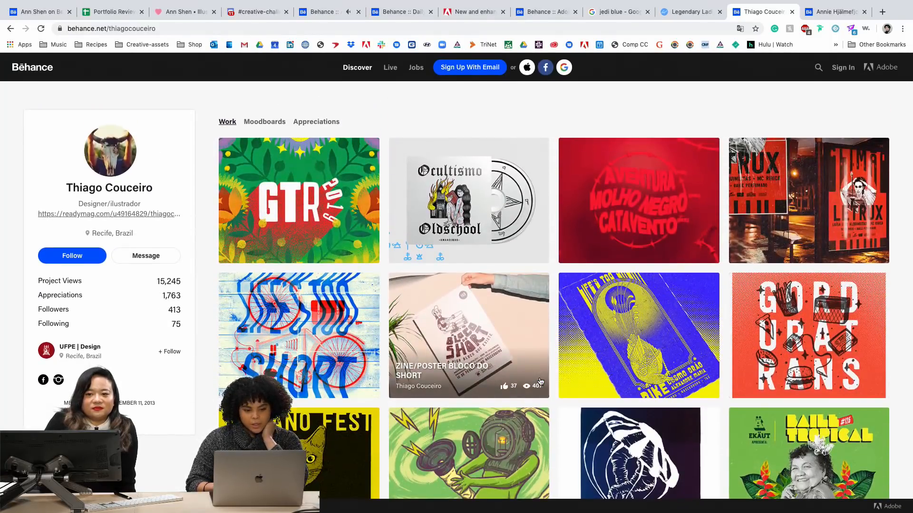
- Open the FESTIVAL GTR19 project and examine its poster lettering, textured flowers and phone mockup
left_click(292, 166)
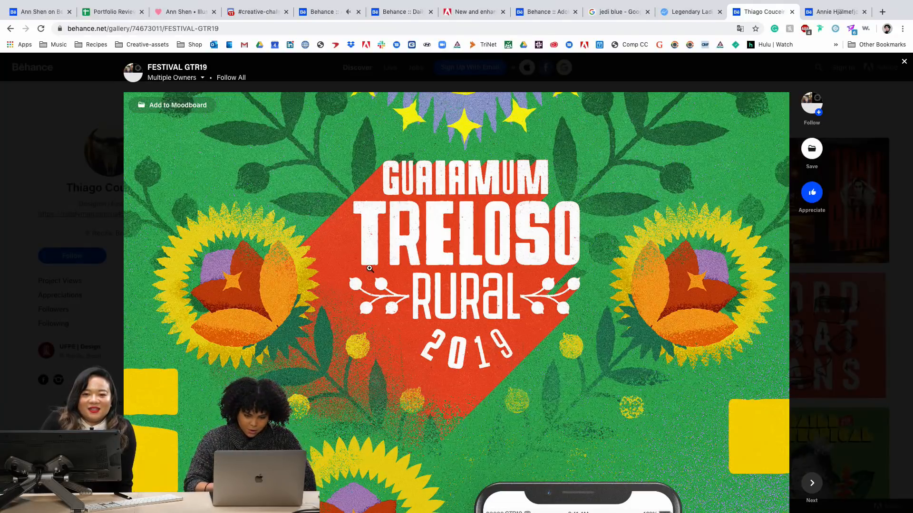
scroll(369, 269, "down", 3)
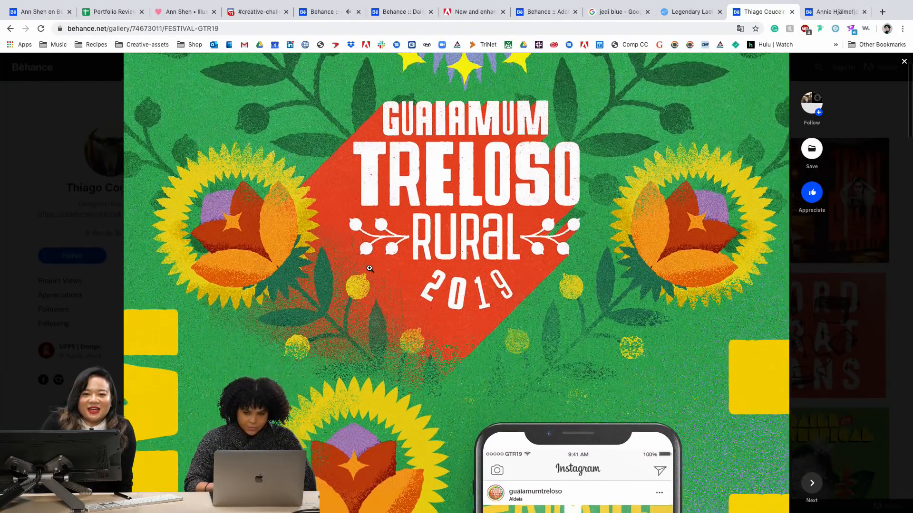
scroll(369, 269, "down", 3)
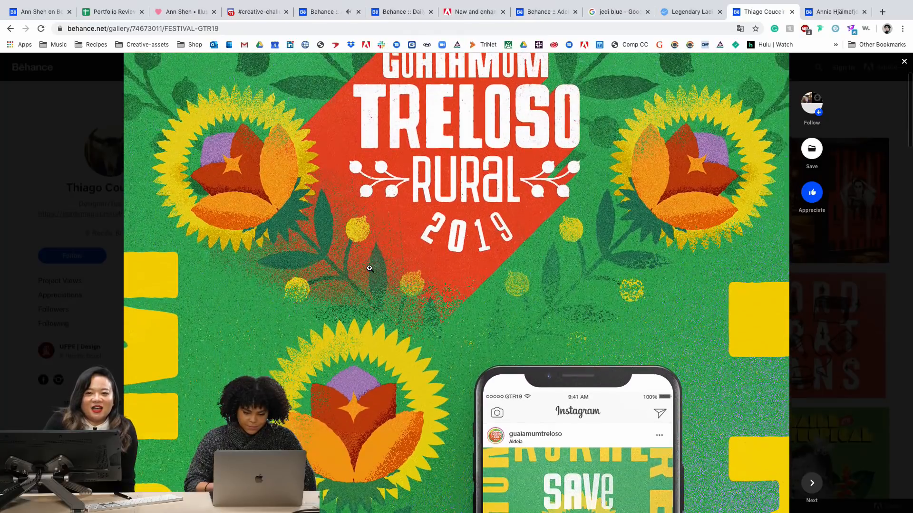
scroll(369, 269, "down", 5)
scroll(369, 269, "down", 3)
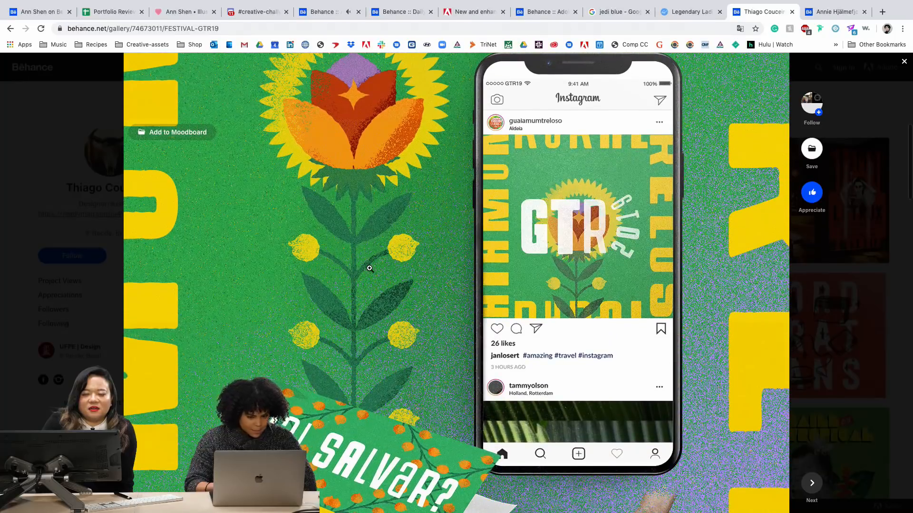
scroll(369, 269, "down", 1)
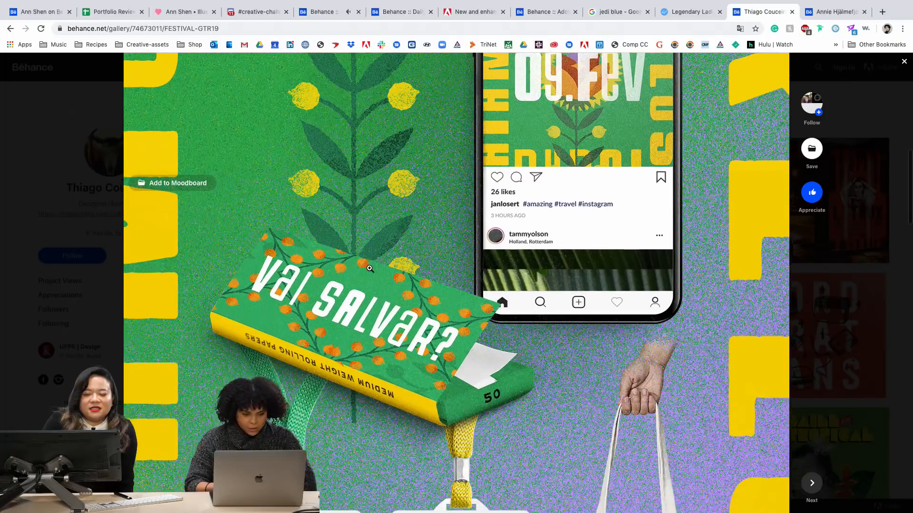
scroll(370, 269, "up", 15)
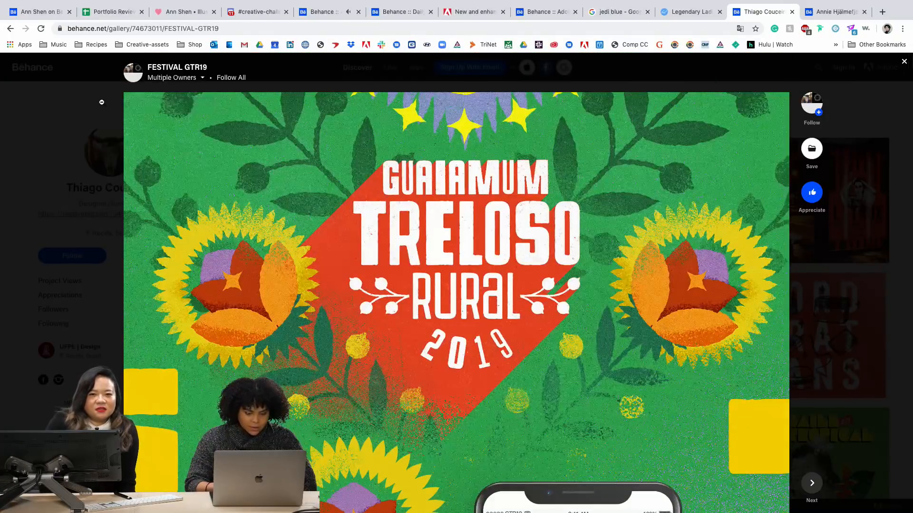
- Examine the project's printed applications, including the MÍDIA and PRODUÇÃO badges, the tote bag and the billboard
scroll(647, 394, "down", 20)
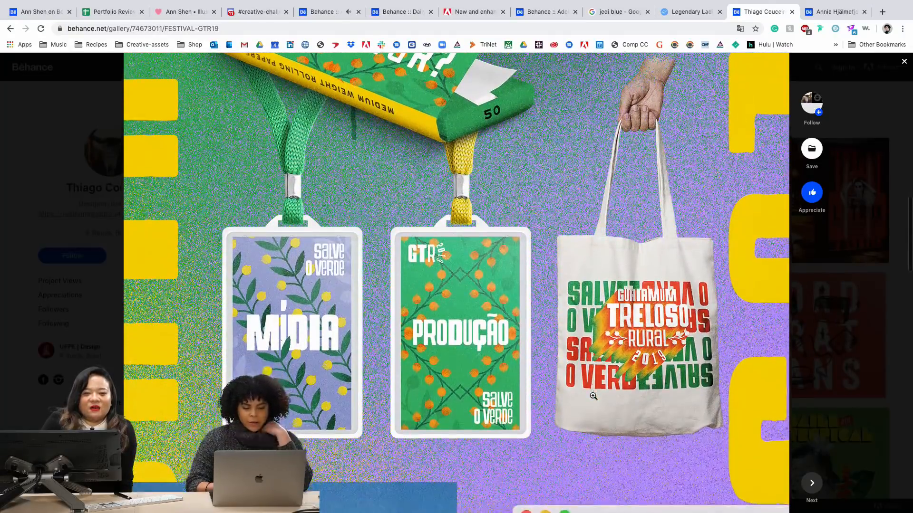
scroll(593, 396, "down", 7)
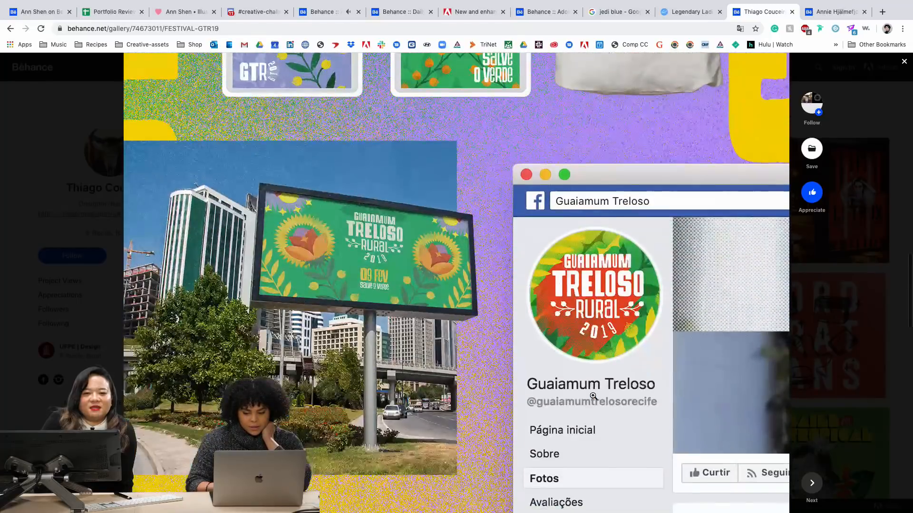
scroll(593, 396, "up", 8)
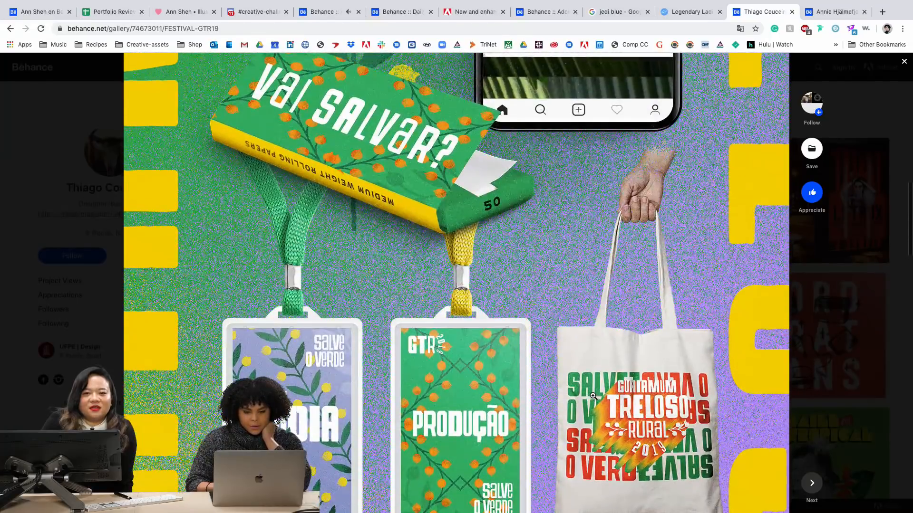
scroll(593, 396, "up", 3)
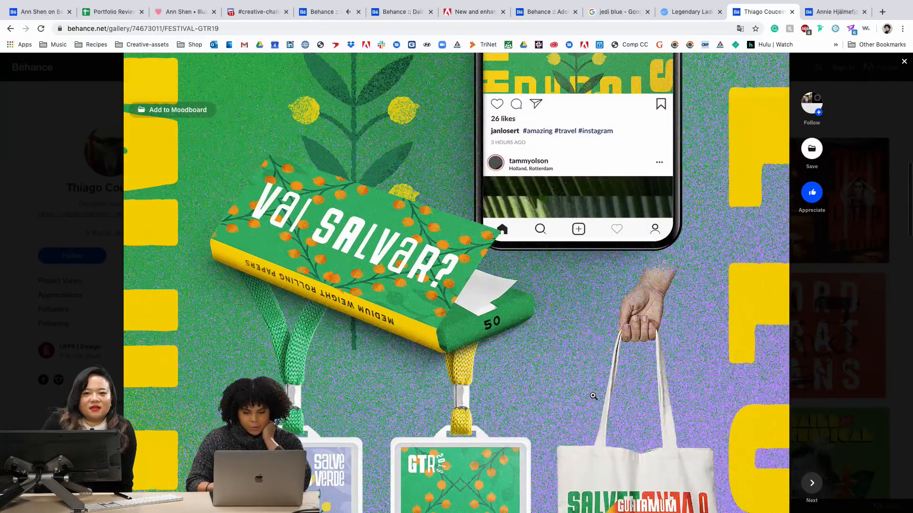
scroll(593, 396, "down", 3)
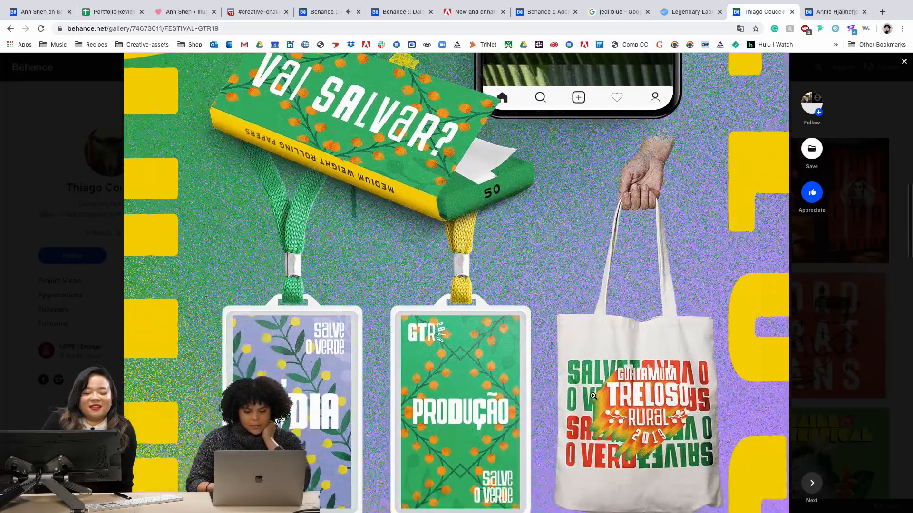
scroll(593, 396, "down", 1)
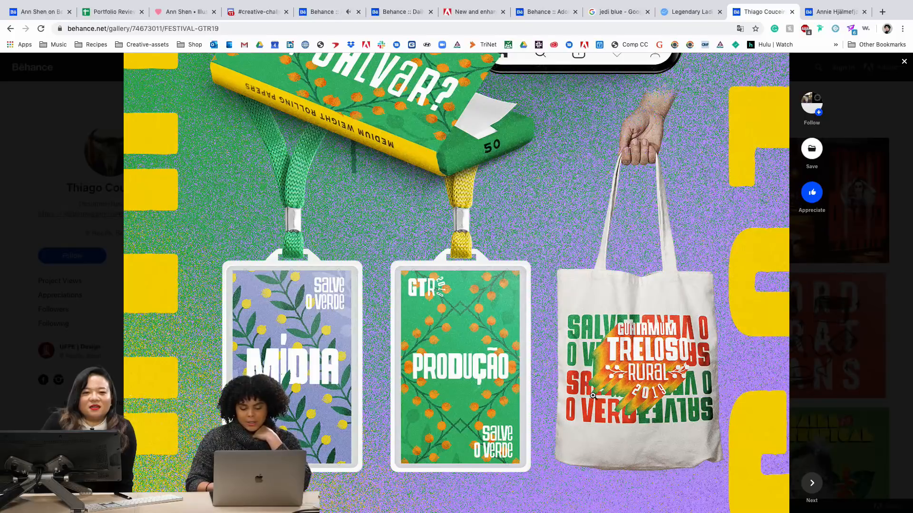
scroll(594, 396, "down", 1)
scroll(593, 395, "down", 2)
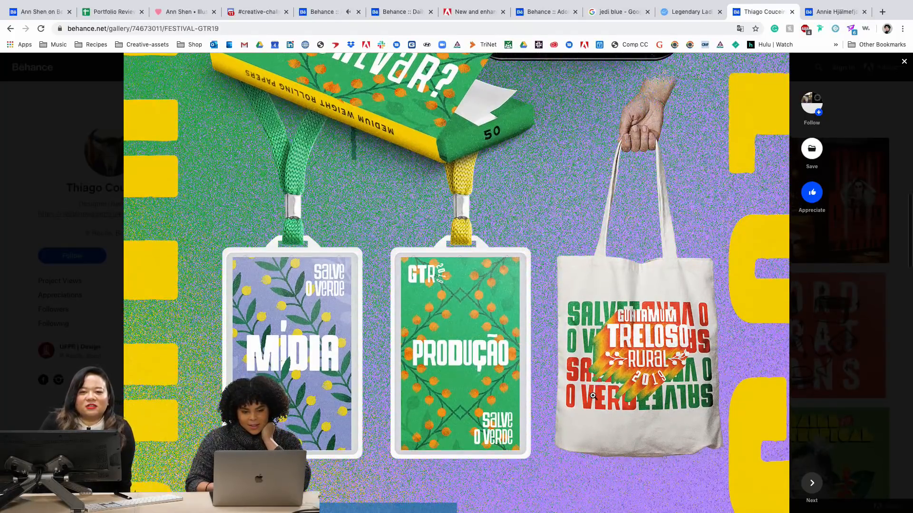
scroll(593, 396, "down", 3)
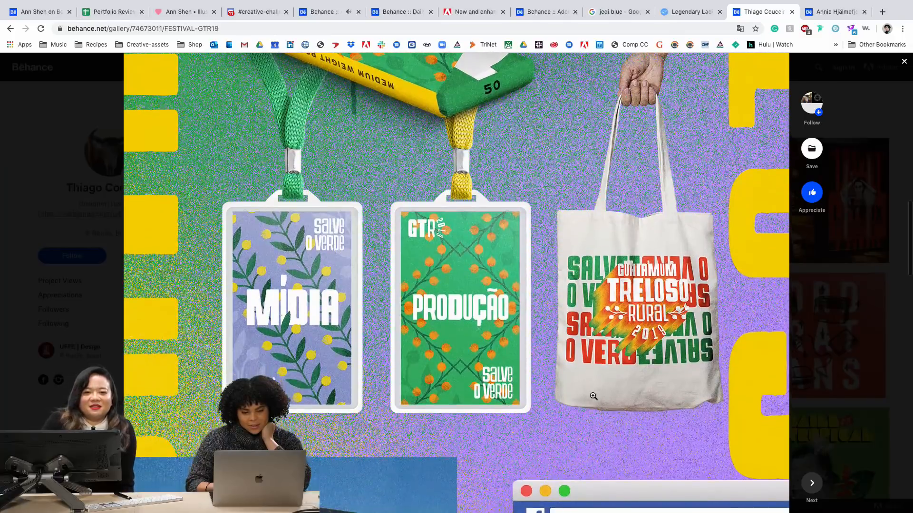
scroll(593, 396, "down", 2)
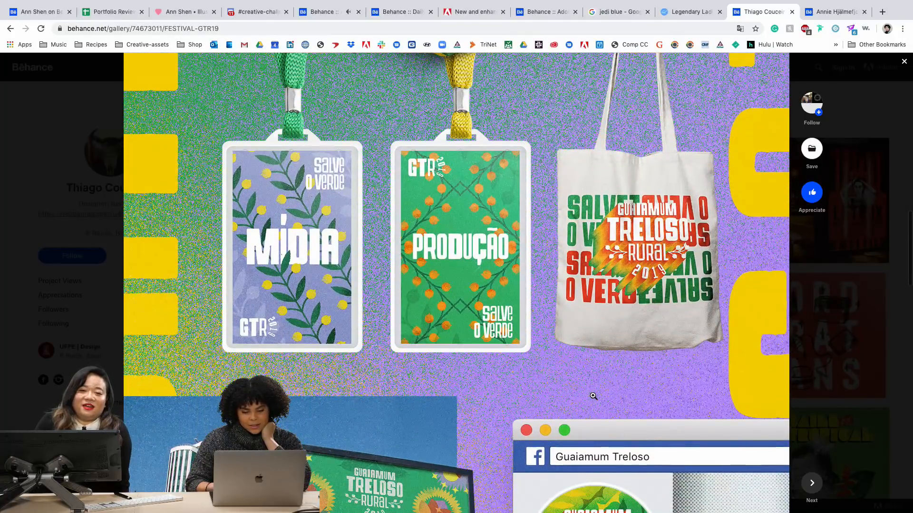
scroll(593, 396, "down", 1)
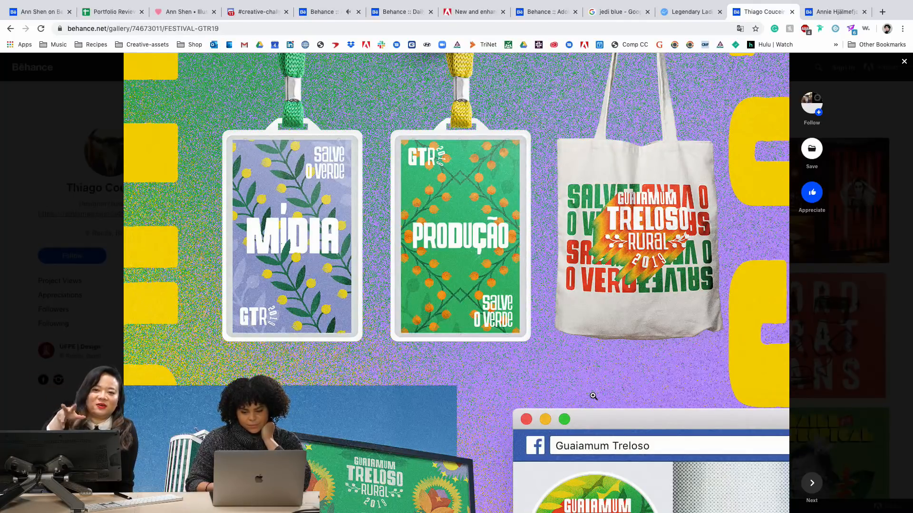
scroll(594, 396, "down", 1)
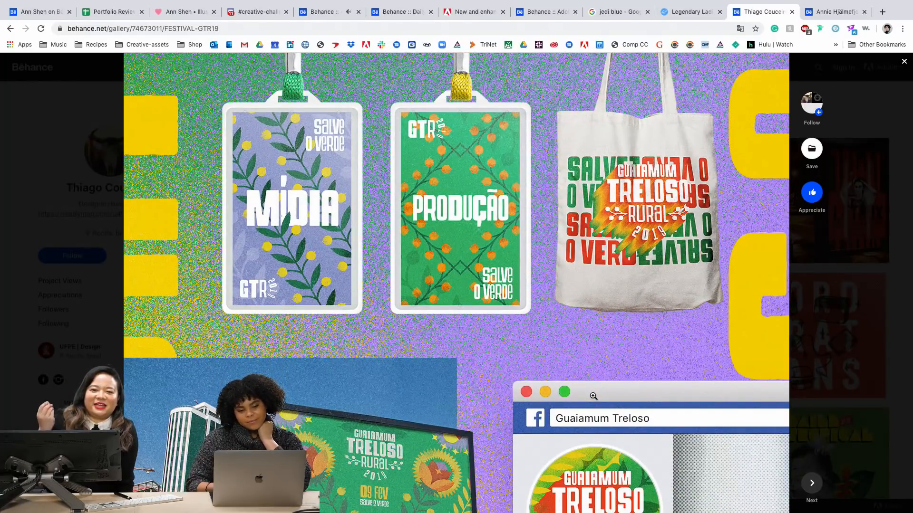
scroll(593, 396, "down", 1)
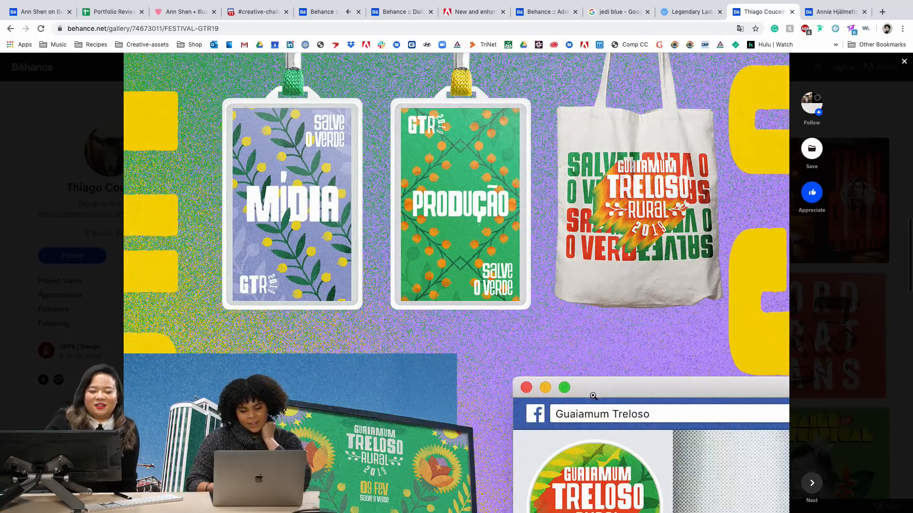
- Examine the roadside billboard and the Guaiamum Treloso Facebook page mockup through to the end of the FESTIVAL GTR19 project
scroll(593, 396, "down", 1)
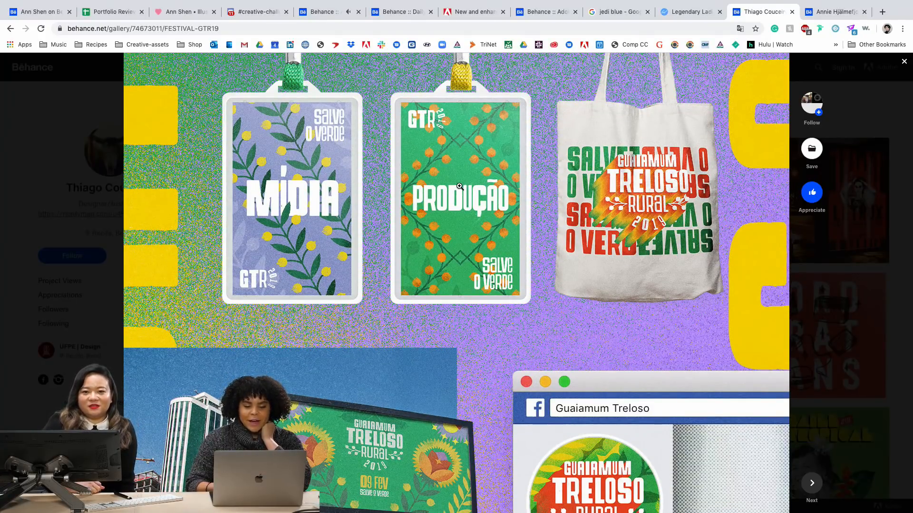
scroll(460, 186, "down", 1)
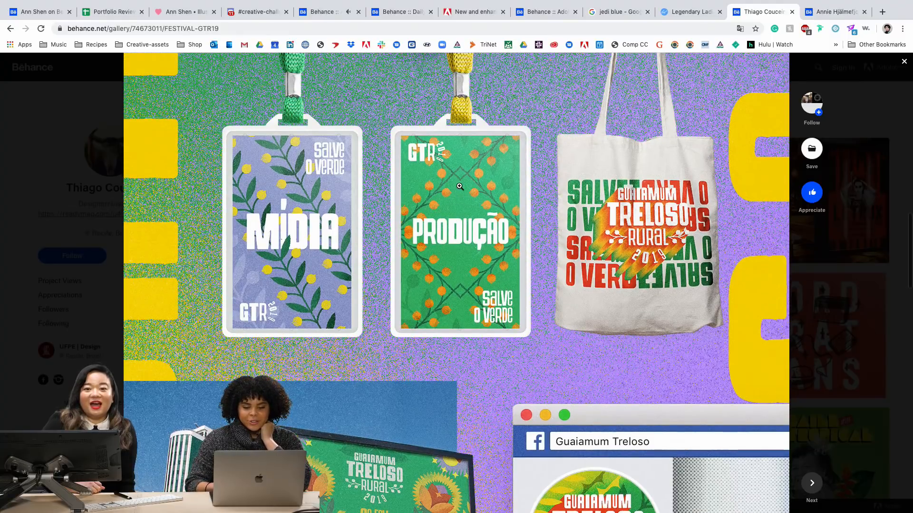
scroll(459, 186, "down", 5)
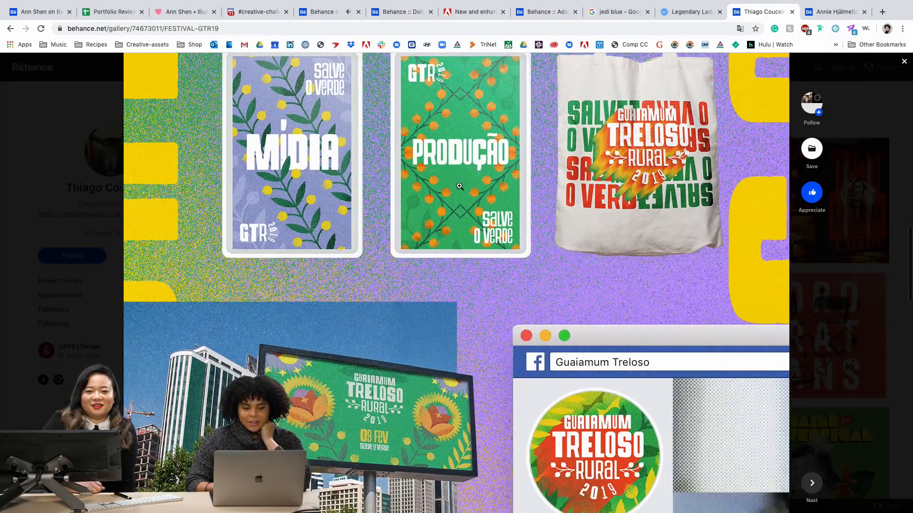
scroll(459, 186, "down", 2)
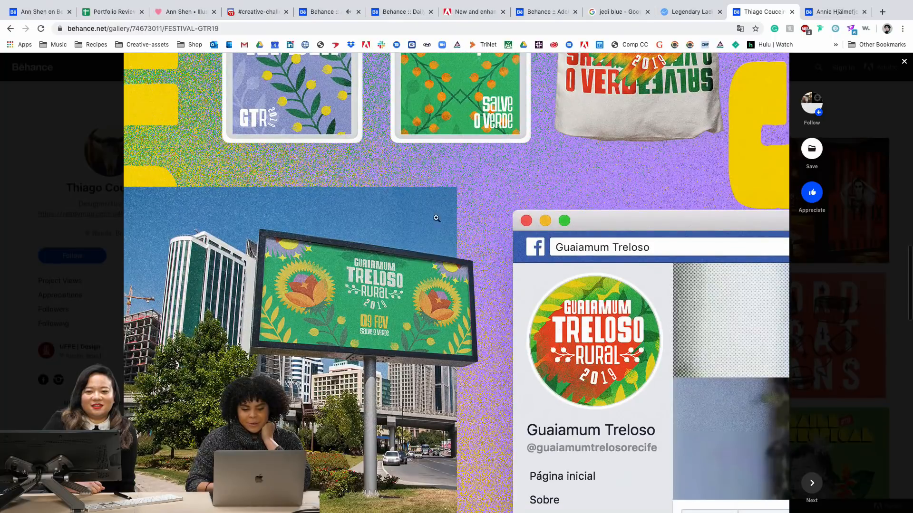
scroll(433, 278, "down", 3)
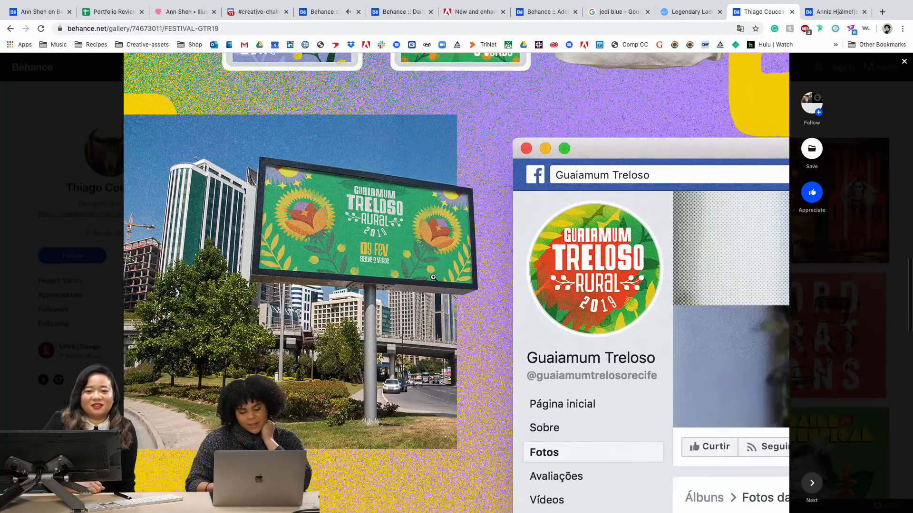
scroll(433, 277, "down", 1)
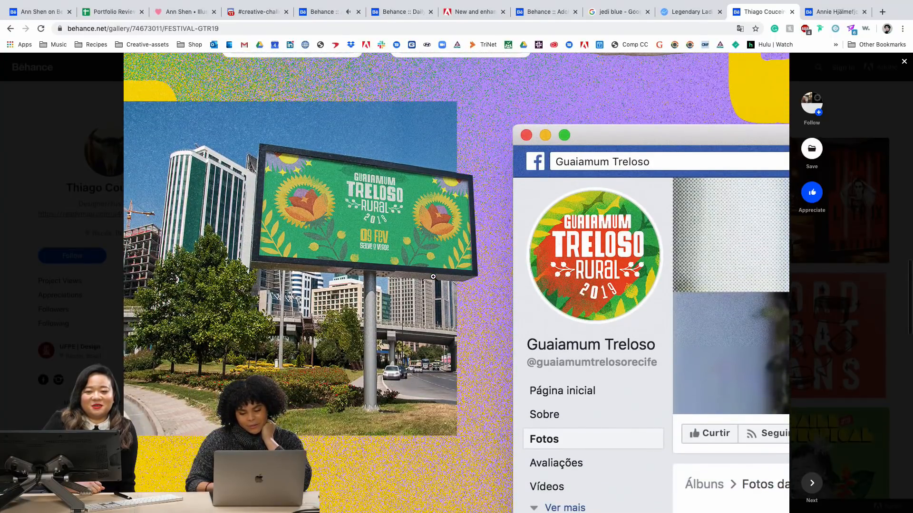
scroll(433, 277, "down", 4)
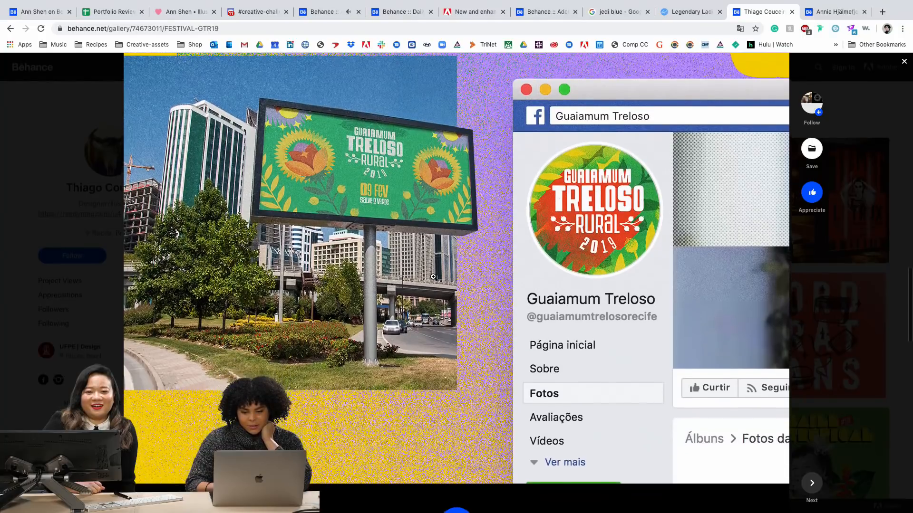
scroll(433, 277, "down", 3)
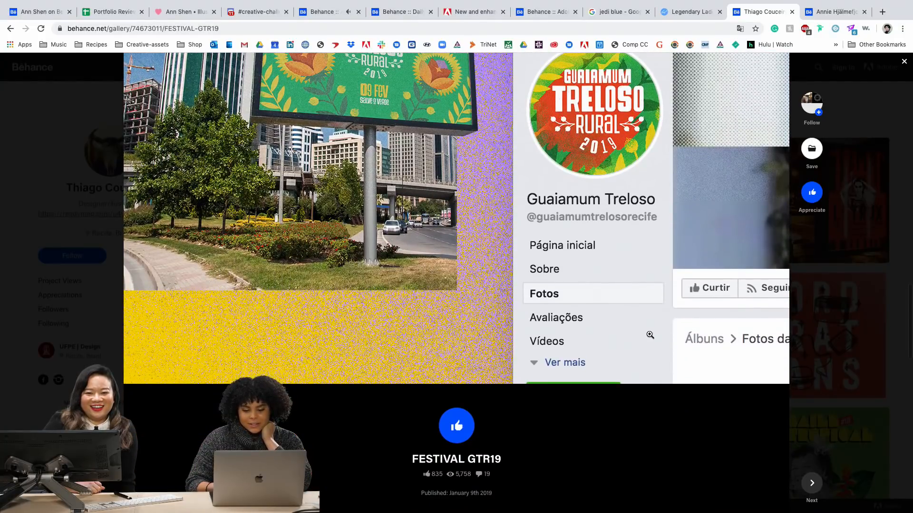
- Review FESTIVAL GTR19 again from its end back to the header artwork, including the rolling papers and the animated Instagram post
scroll(650, 336, "up", 5)
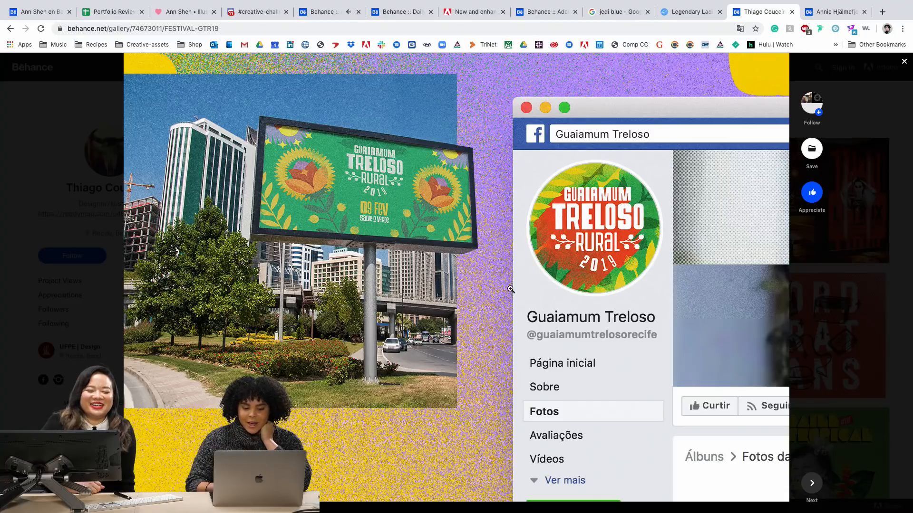
scroll(510, 289, "up", 20)
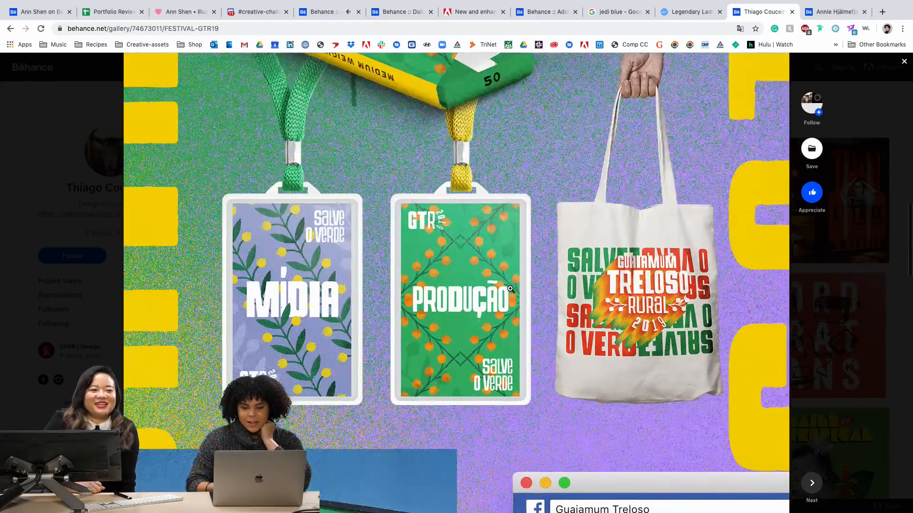
scroll(510, 289, "up", 1)
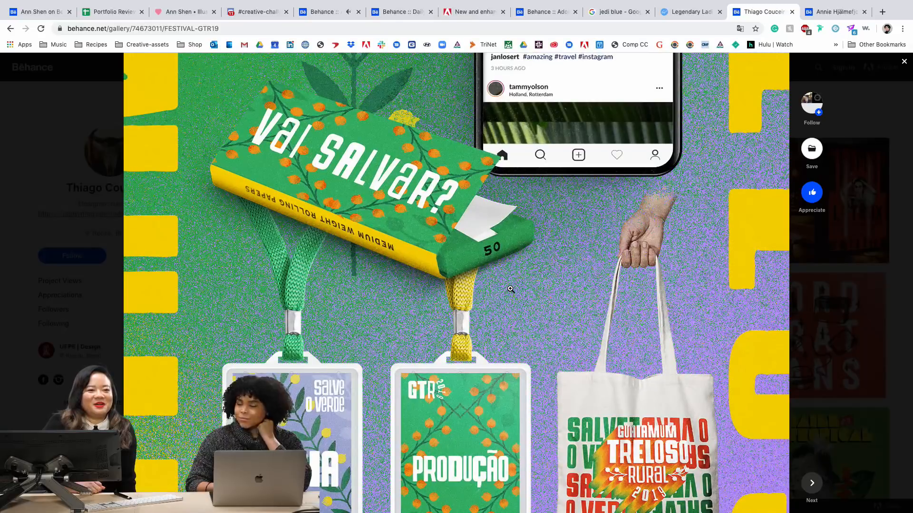
scroll(510, 289, "up", 3)
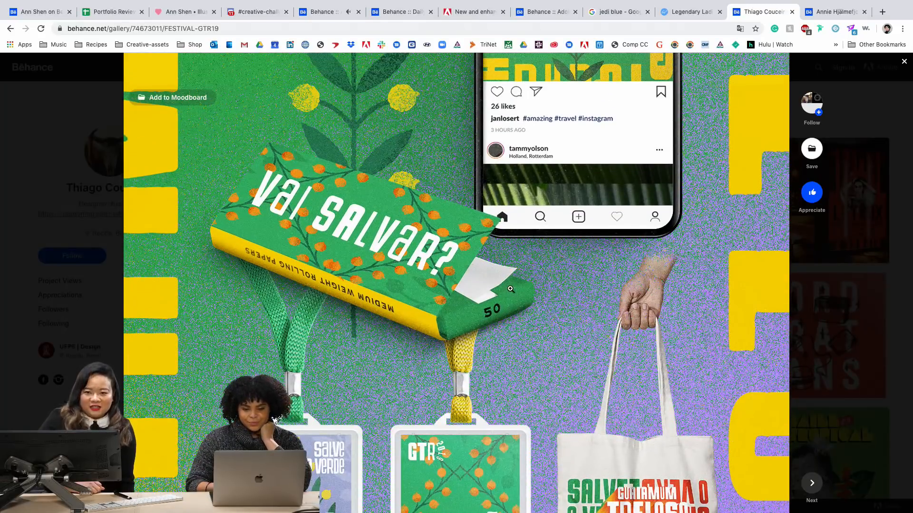
scroll(510, 289, "up", 10)
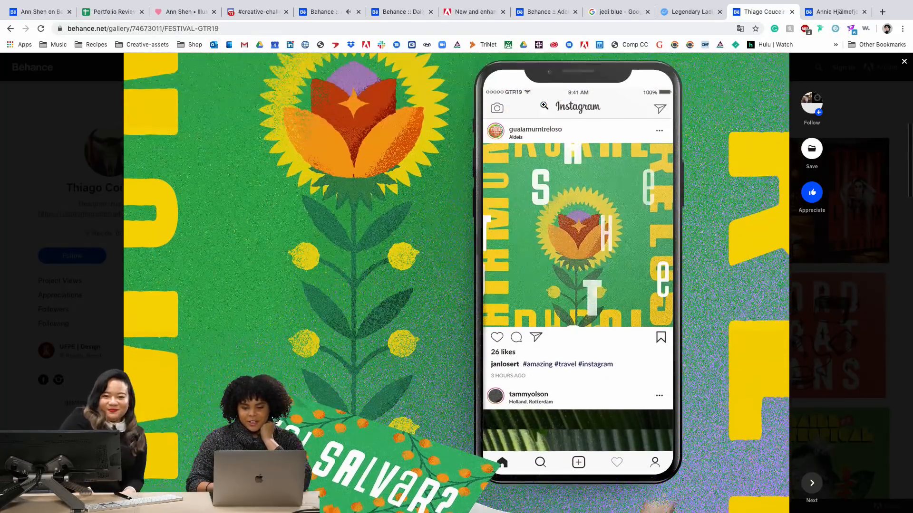
scroll(543, 104, "up", 2)
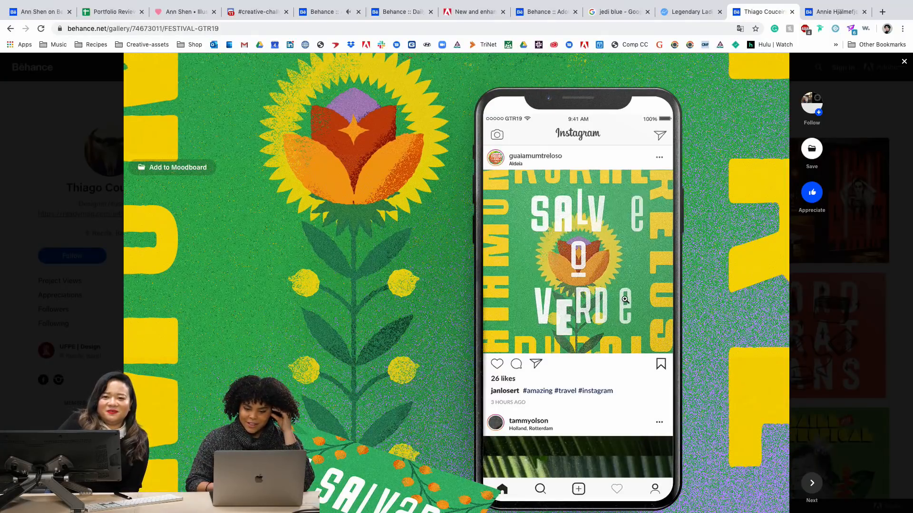
scroll(625, 299, "up", 1)
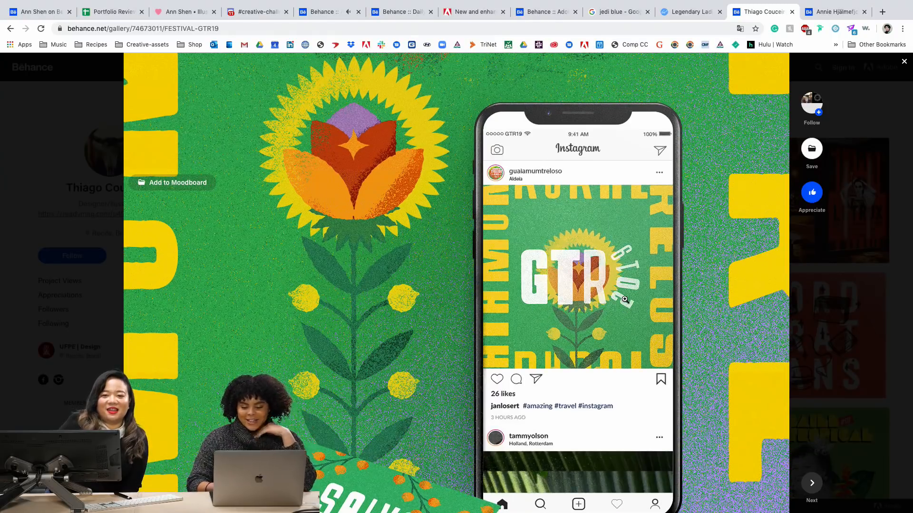
scroll(625, 299, "up", 8)
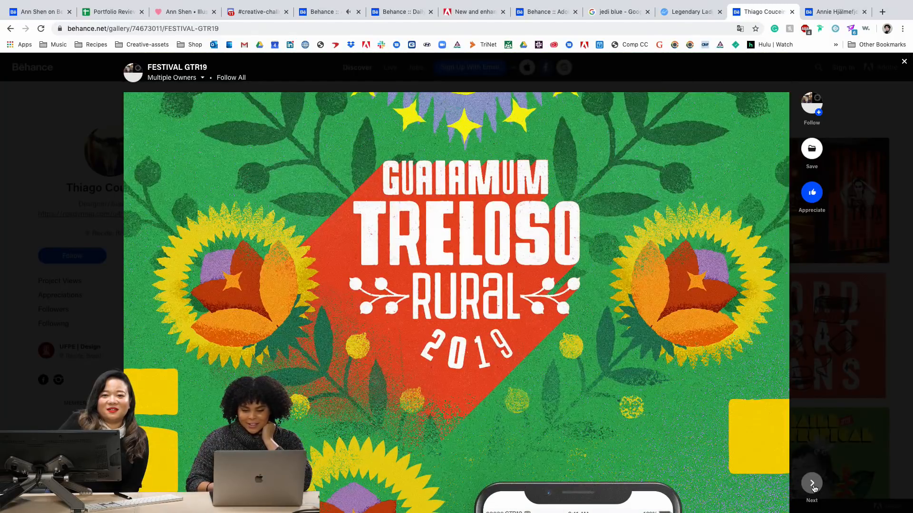
- Open the next project, OCULTISMO OLDSCHOOL, and examine its album cover, disc and three phone mockups
left_click(813, 484)
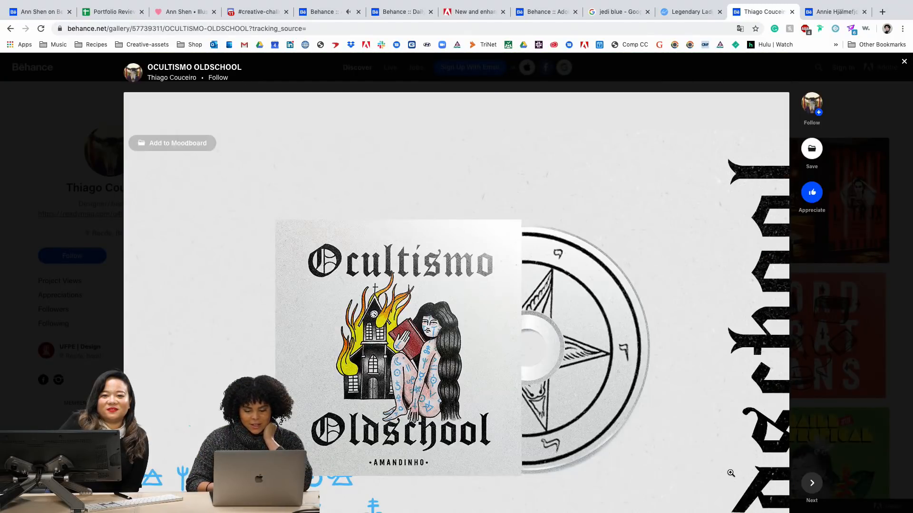
scroll(730, 472, "down", 3)
scroll(729, 472, "down", 5)
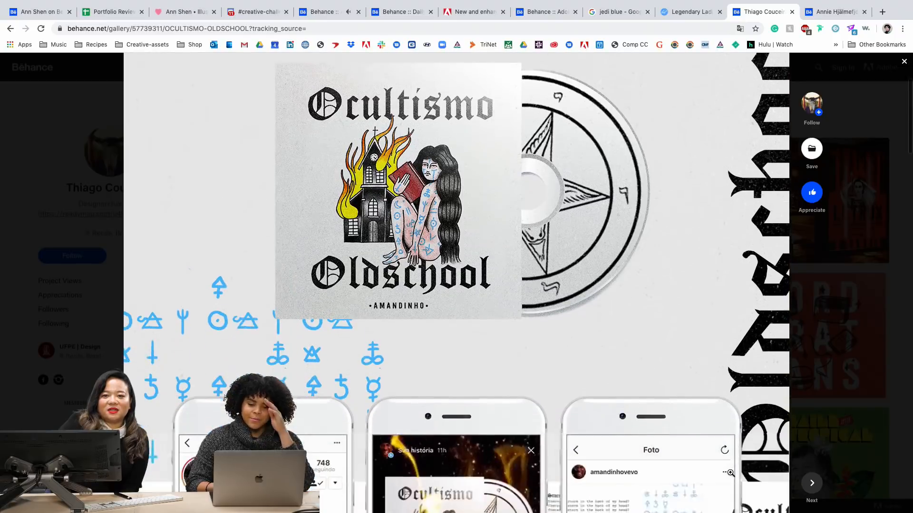
scroll(730, 473, "down", 3)
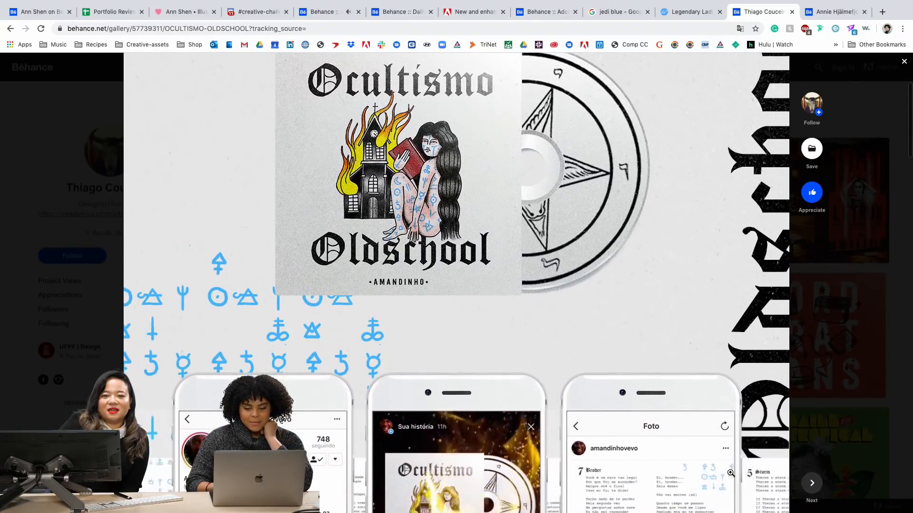
scroll(731, 473, "down", 5)
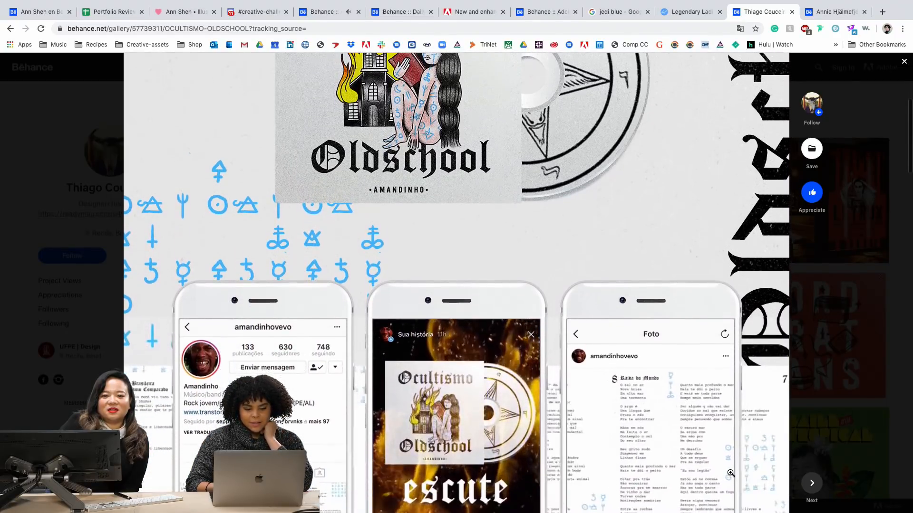
scroll(730, 473, "down", 2)
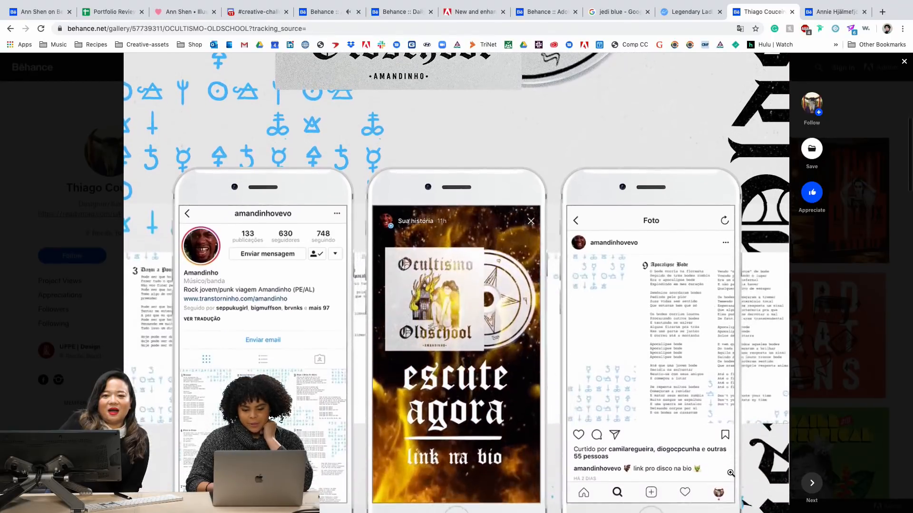
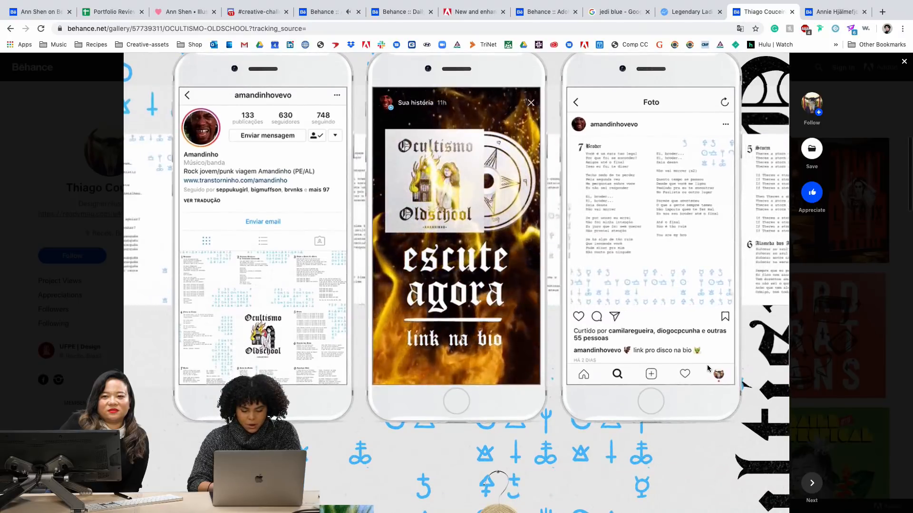
- Examine the Ocultismo Oldschool T-shirt mockup and the photo of the record sleeve being held
scroll(706, 369, "down", 5)
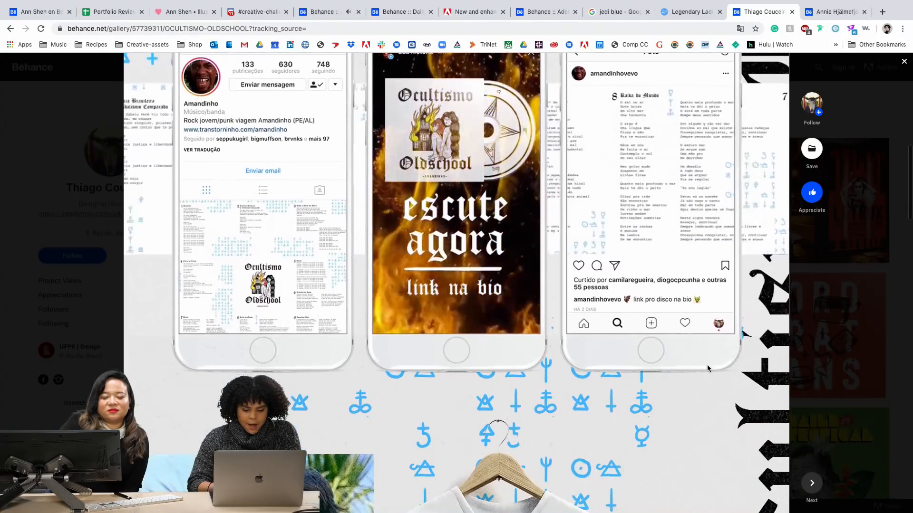
scroll(707, 368, "down", 2)
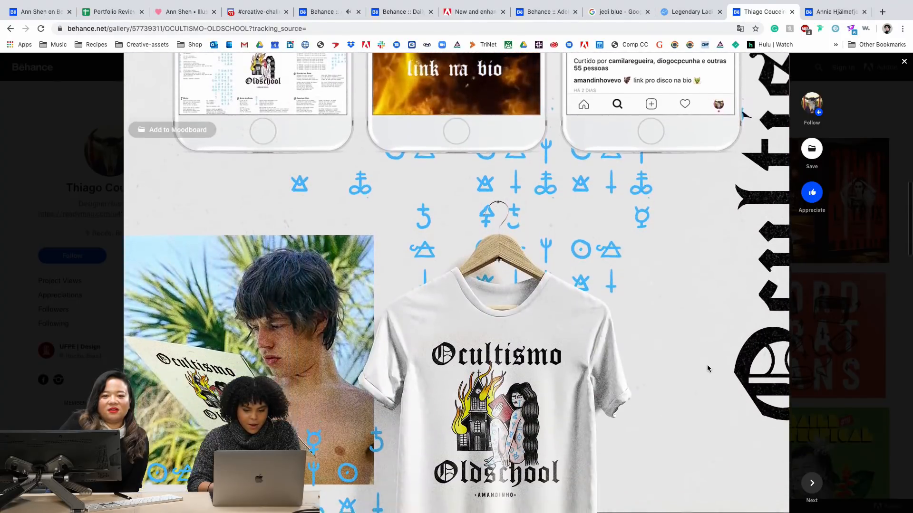
scroll(706, 365, "down", 1)
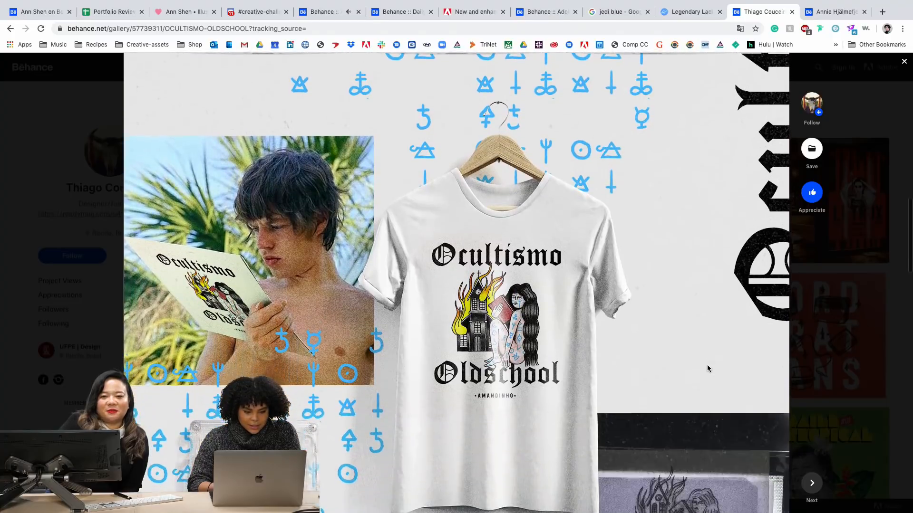
scroll(706, 364, "down", 1)
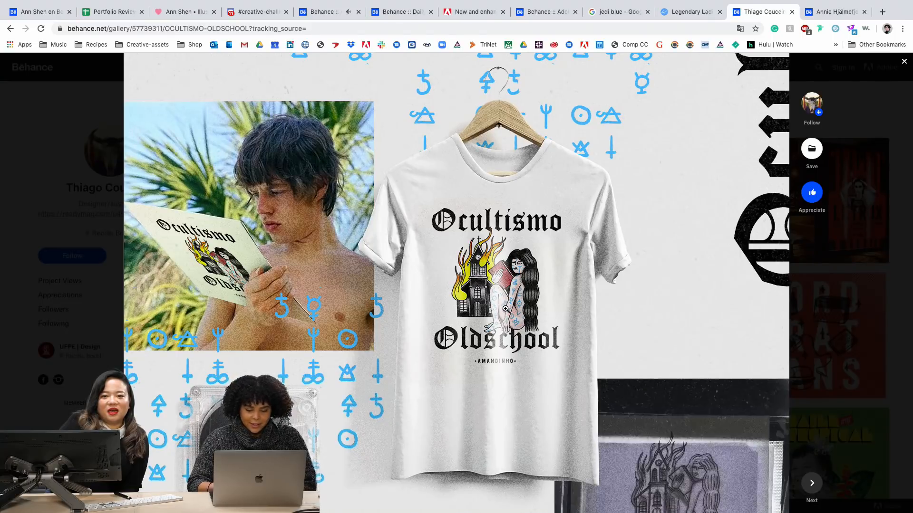
scroll(505, 308, "down", 5)
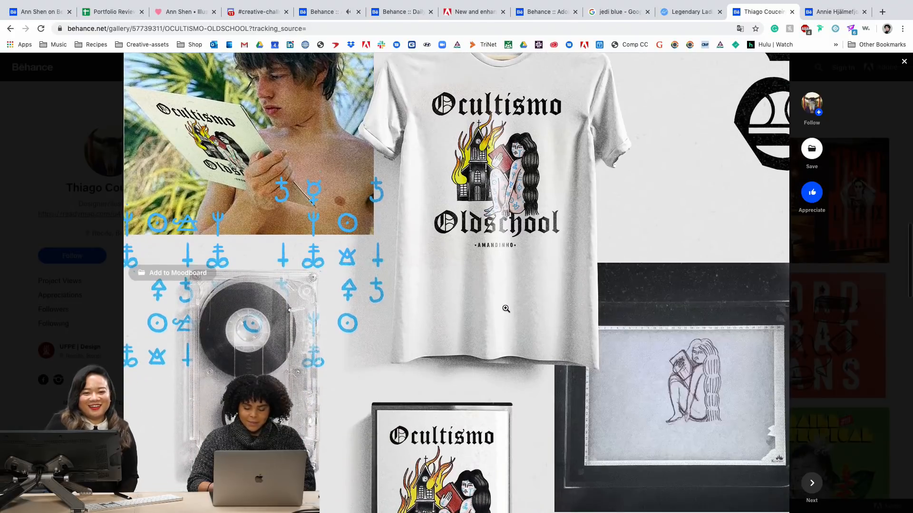
- Examine the cassette tape, its illustrated case and the animated lightbox sketches of the burning church and seated woman
scroll(505, 309, "down", 3)
scroll(481, 296, "down", 2)
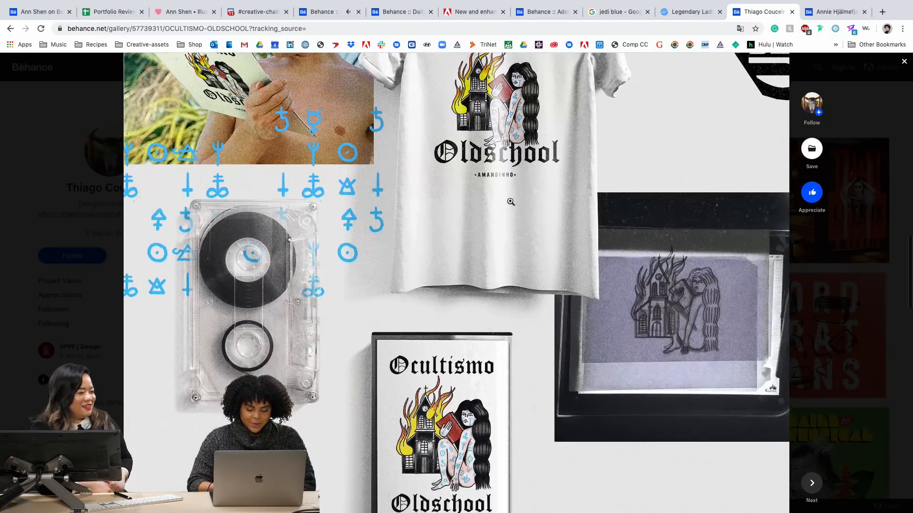
scroll(510, 202, "down", 1)
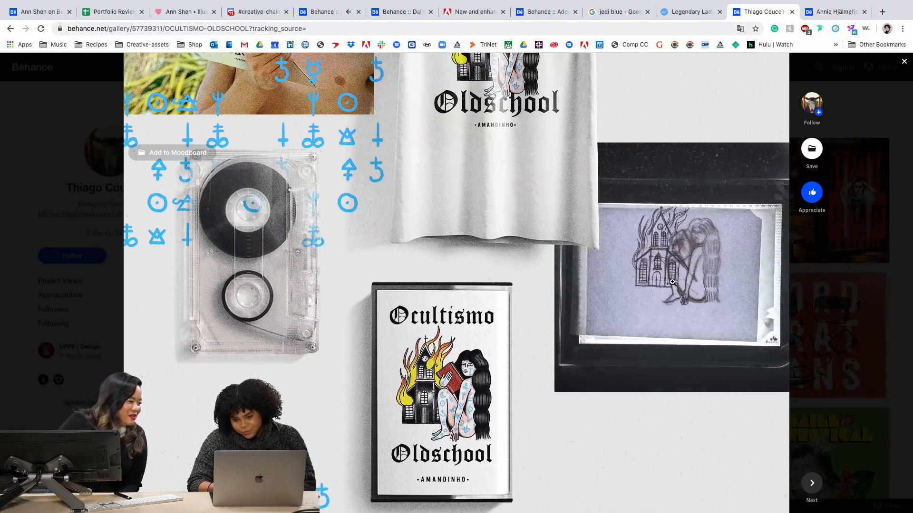
scroll(672, 280, "down", 1)
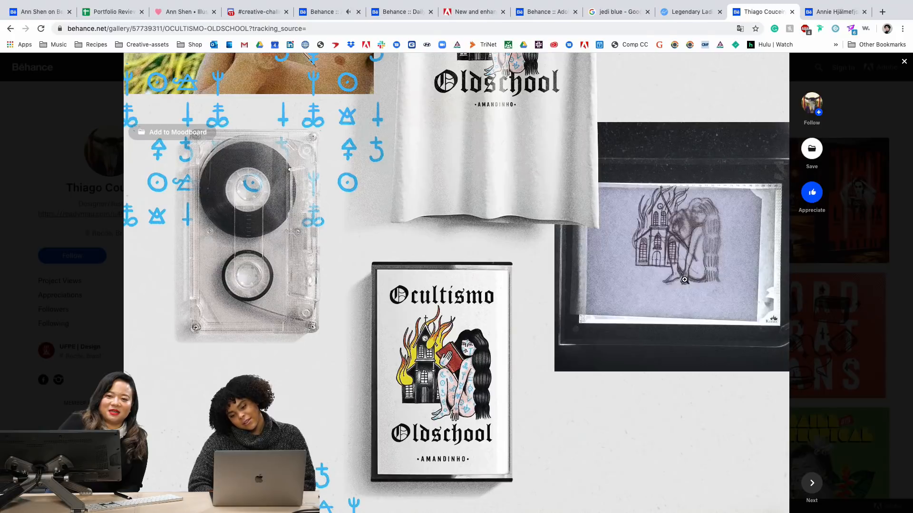
scroll(684, 279, "down", 1)
scroll(685, 280, "down", 1)
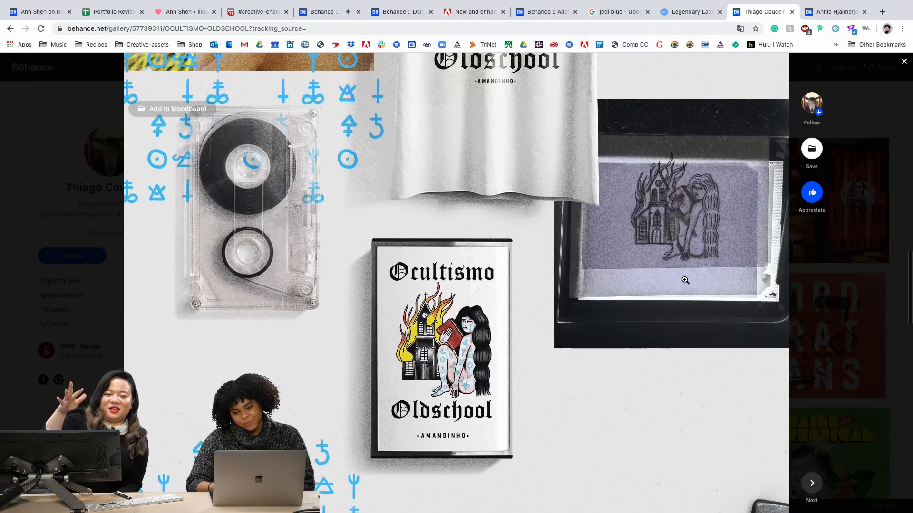
scroll(685, 280, "down", 1)
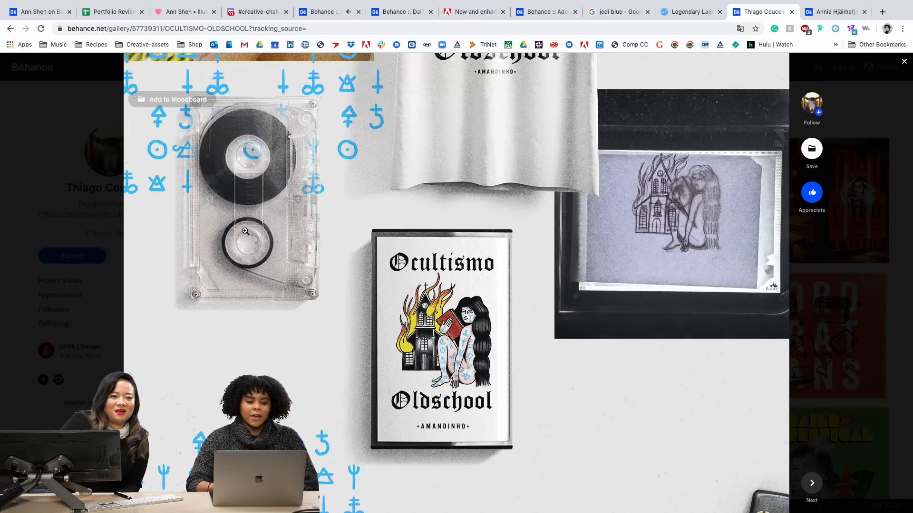
- Examine the blue symbol pattern and its use on the rolling papers mockup near the end of the project
scroll(330, 257, "down", 3)
scroll(330, 274, "down", 5)
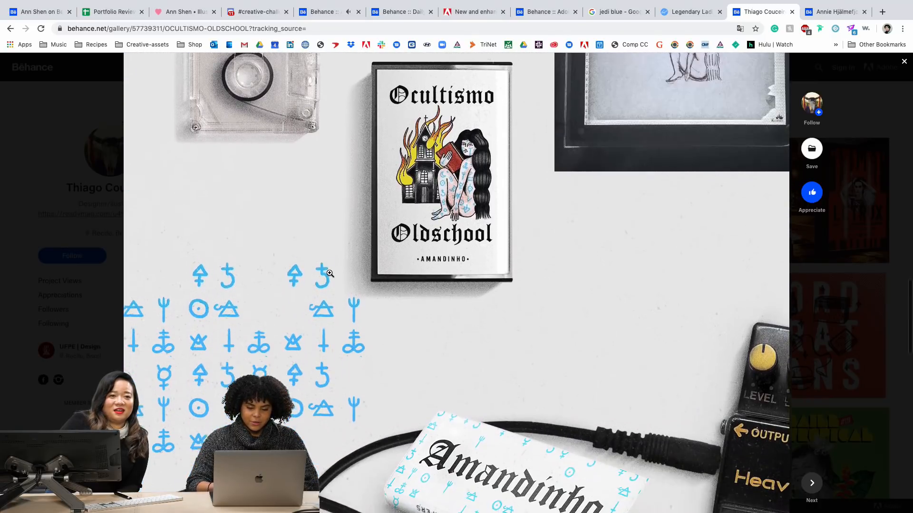
scroll(330, 274, "down", 5)
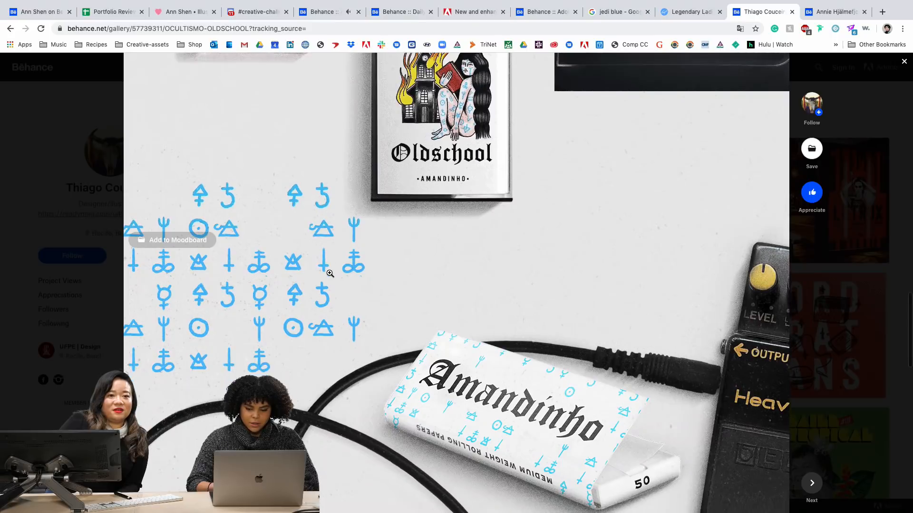
scroll(333, 273, "down", 1)
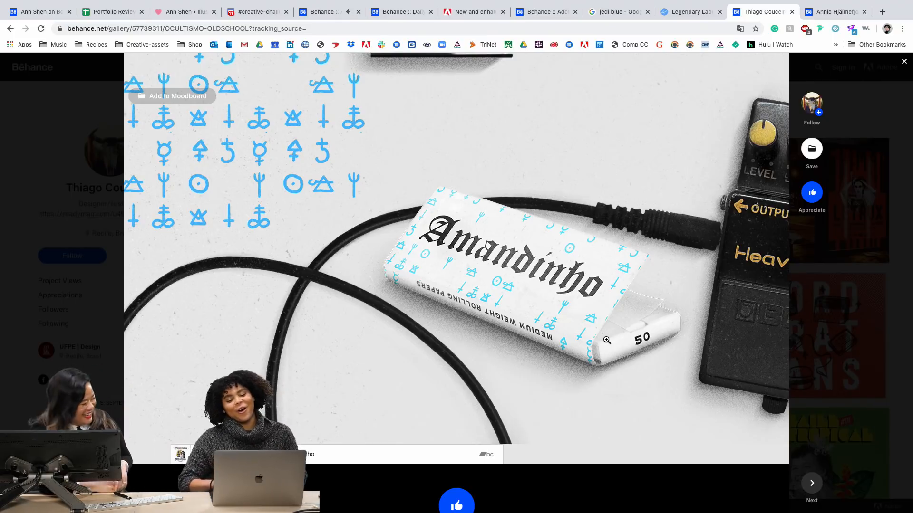
- Open the next project, LTS NO BAILITO, and examine the animated red lettering framed by barbed wire
scroll(606, 340, "down", 1)
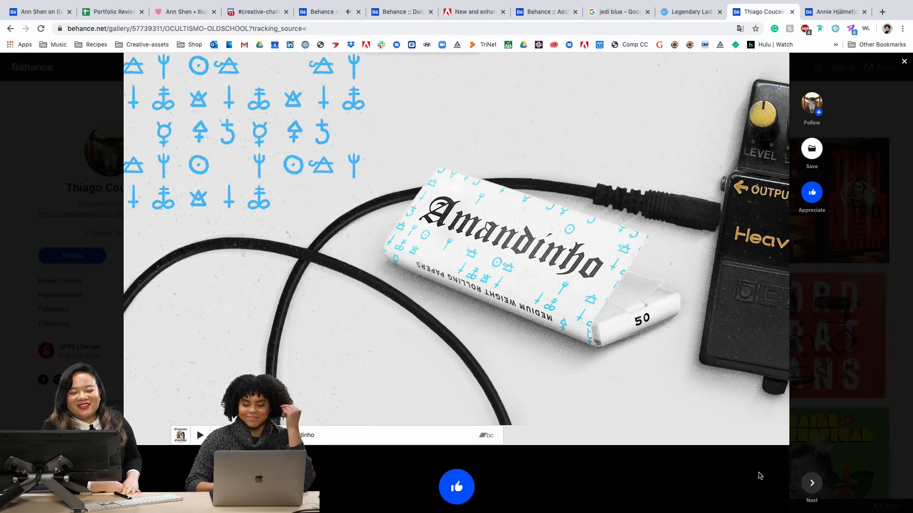
left_click(813, 490)
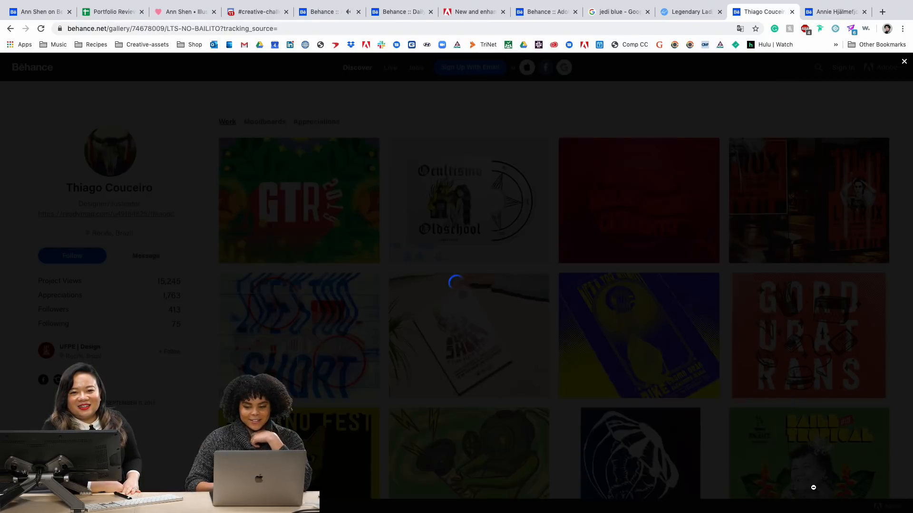
scroll(773, 470, "down", 3)
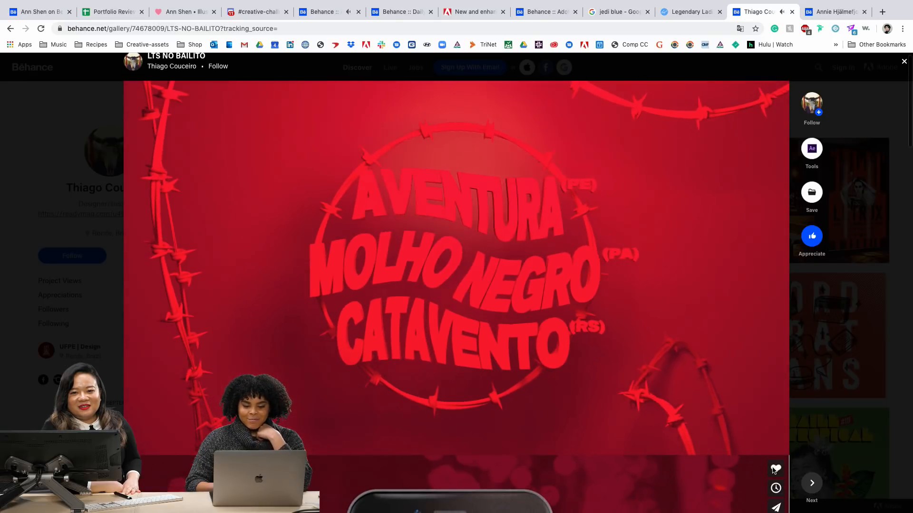
scroll(773, 471, "down", 3)
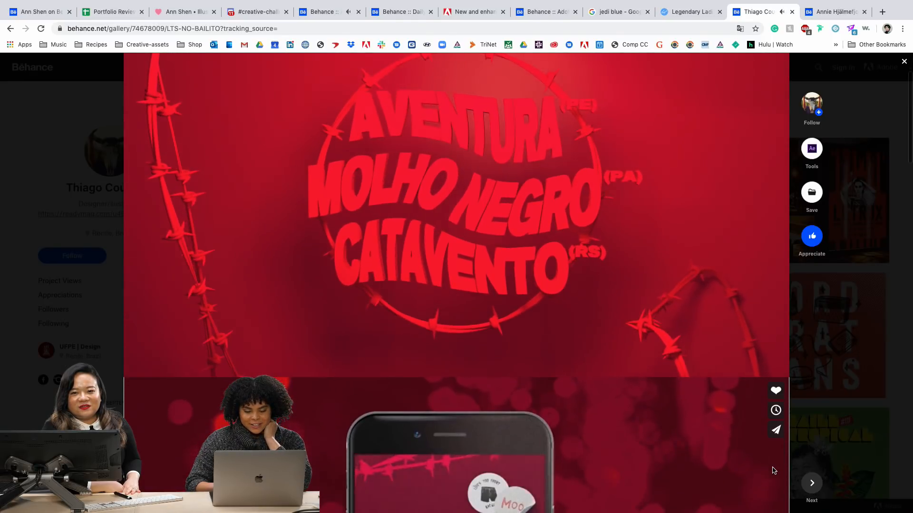
- Examine the animated CATAVENTO phone mockup encircled by barbed wire in the LTS NO BAILITO project
scroll(773, 471, "down", 8)
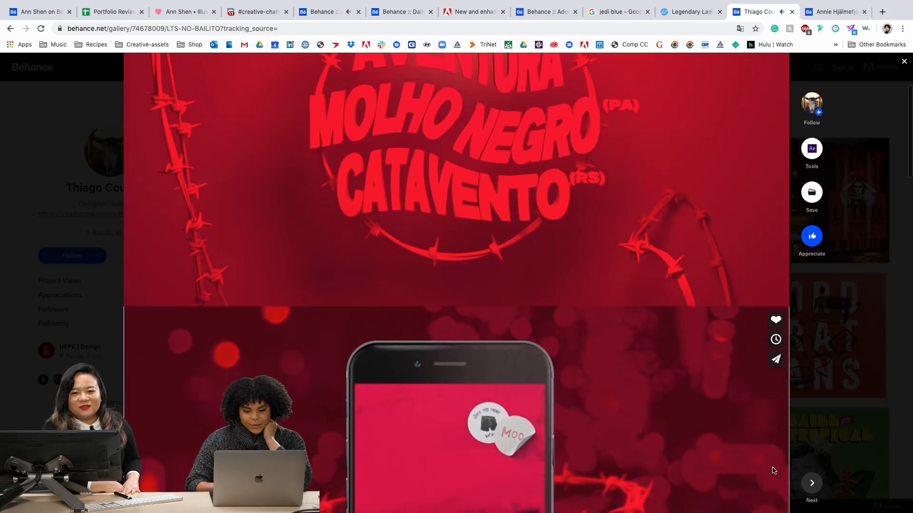
scroll(774, 471, "down", 2)
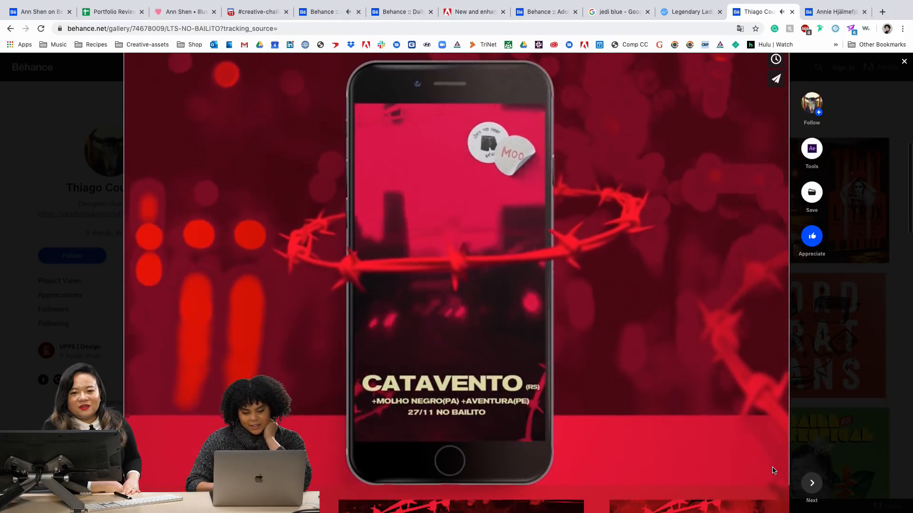
scroll(773, 471, "up", 1)
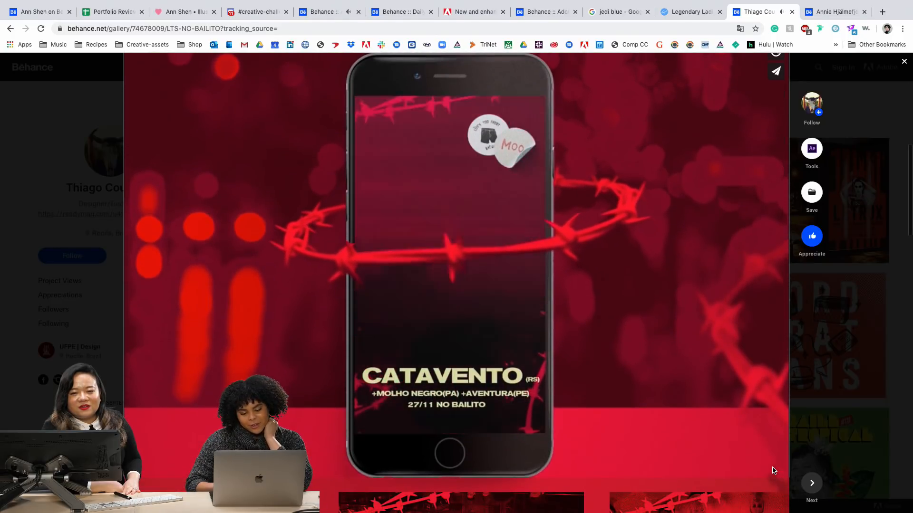
scroll(774, 471, "down", 1)
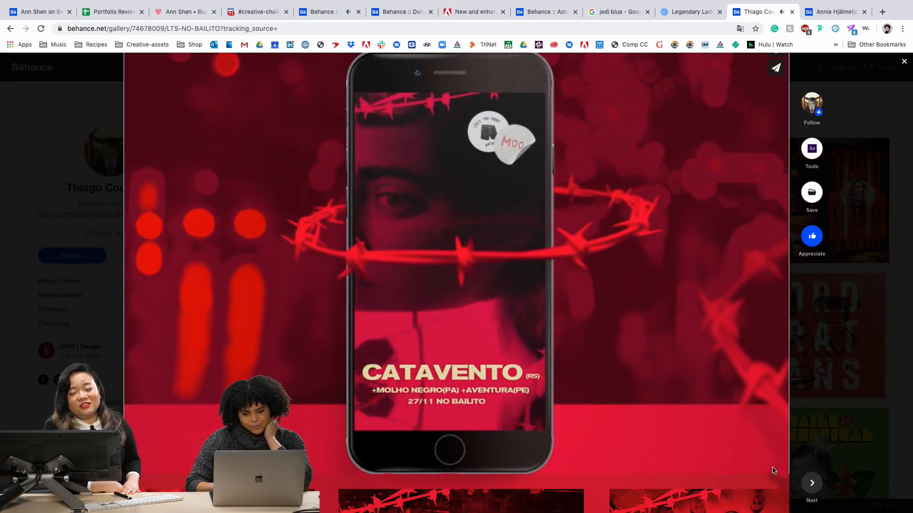
mouse_move(712, 401)
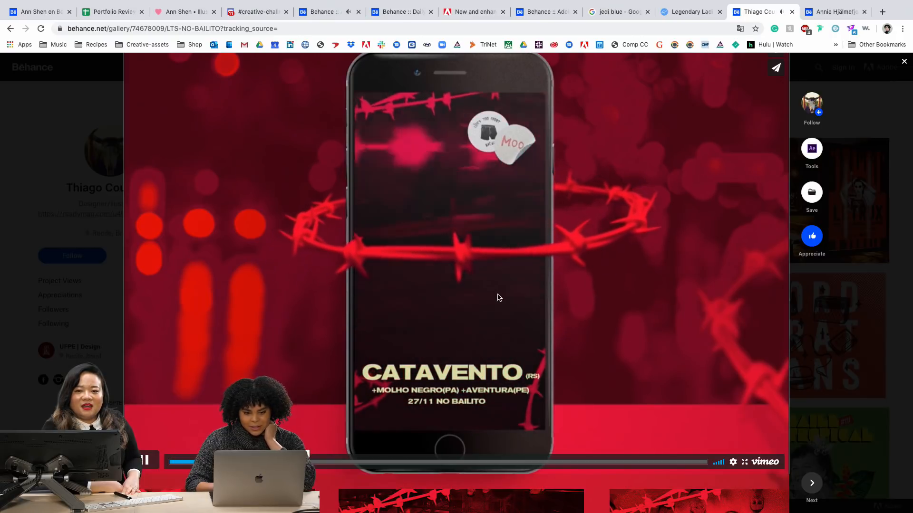
scroll(495, 294, "down", 1)
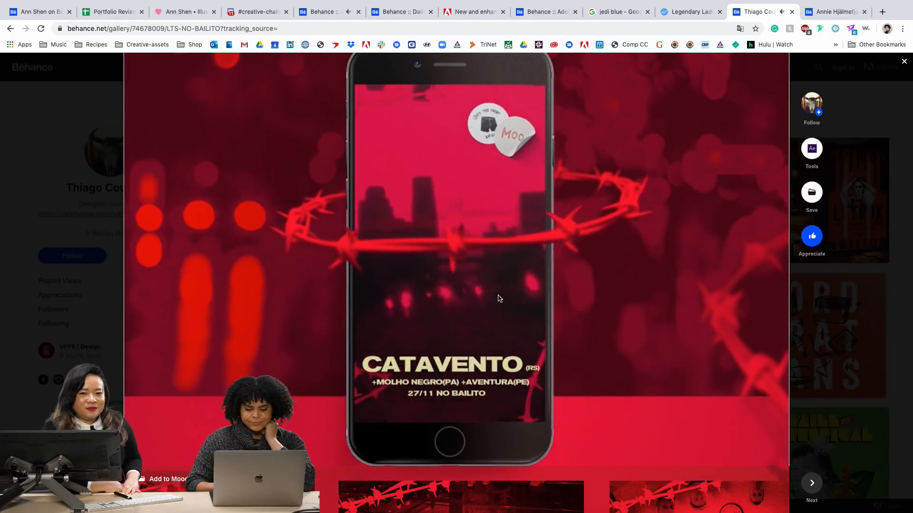
- Examine the three red band posters and the barbed-wire artwork with stickers at the end of the project
scroll(499, 299, "down", 2)
scroll(499, 298, "down", 8)
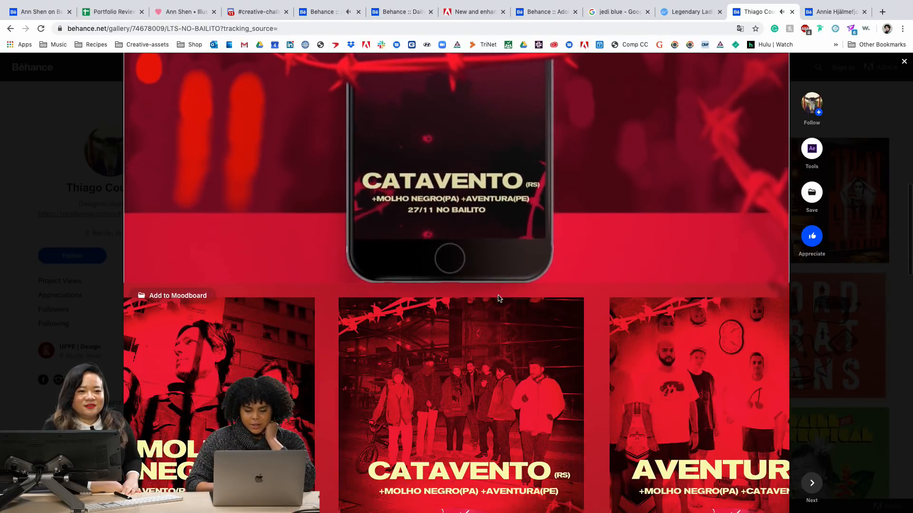
scroll(498, 299, "down", 5)
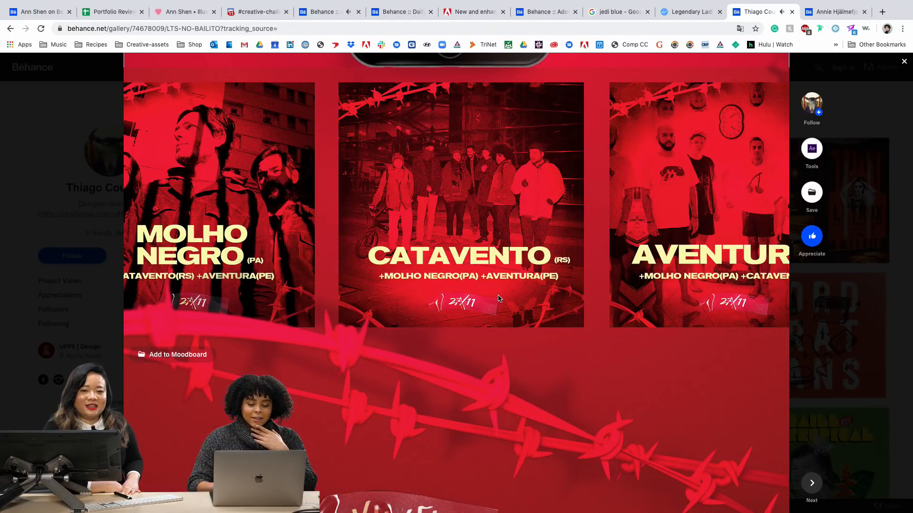
scroll(499, 298, "down", 3)
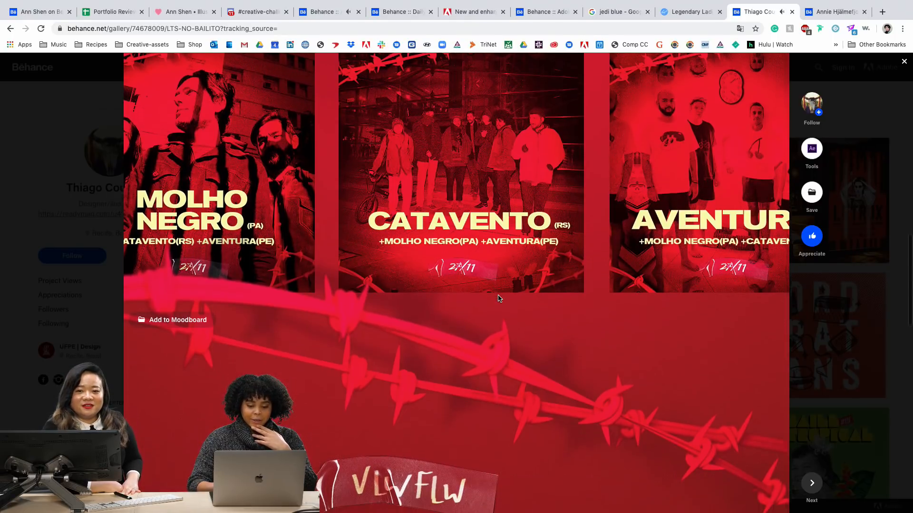
scroll(498, 298, "down", 5)
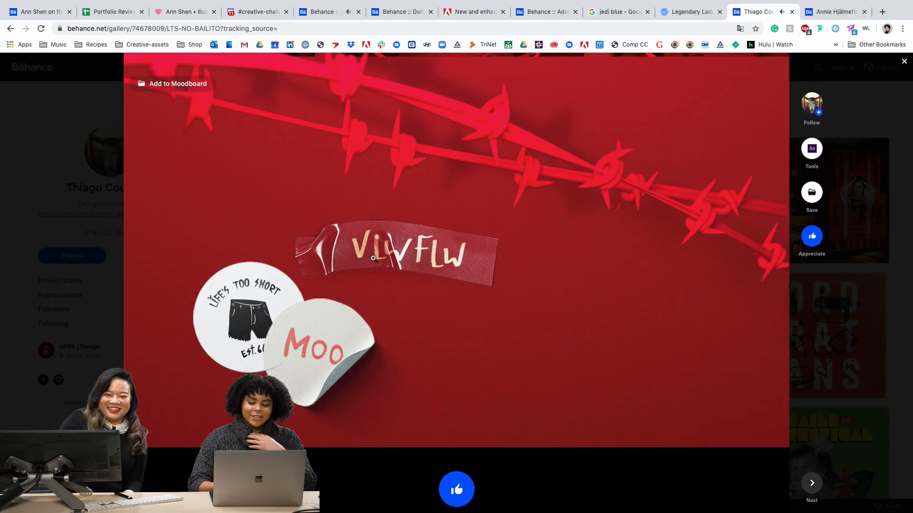
- Open the next project, CLIMÃO NO BAILITO (LETRUX), and examine its striped lettering and circular woman-and-bridge collage
left_click(813, 487)
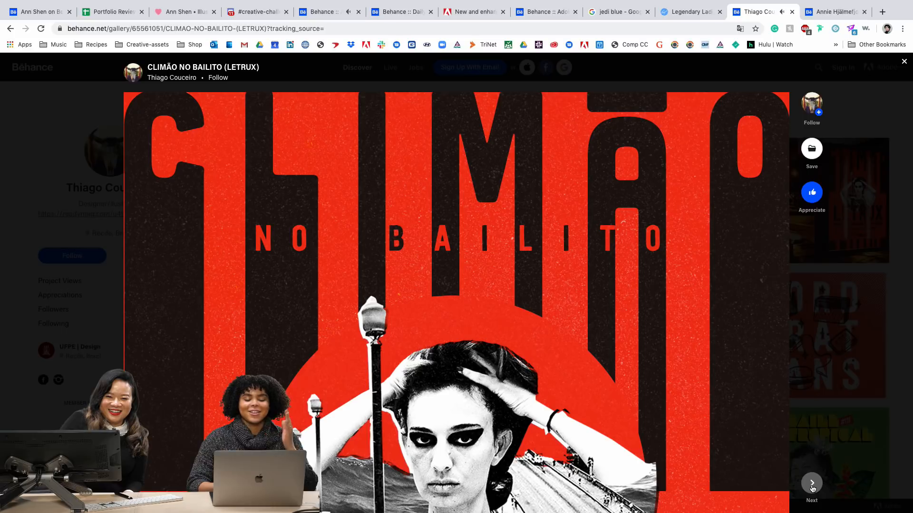
scroll(681, 346, "down", 3)
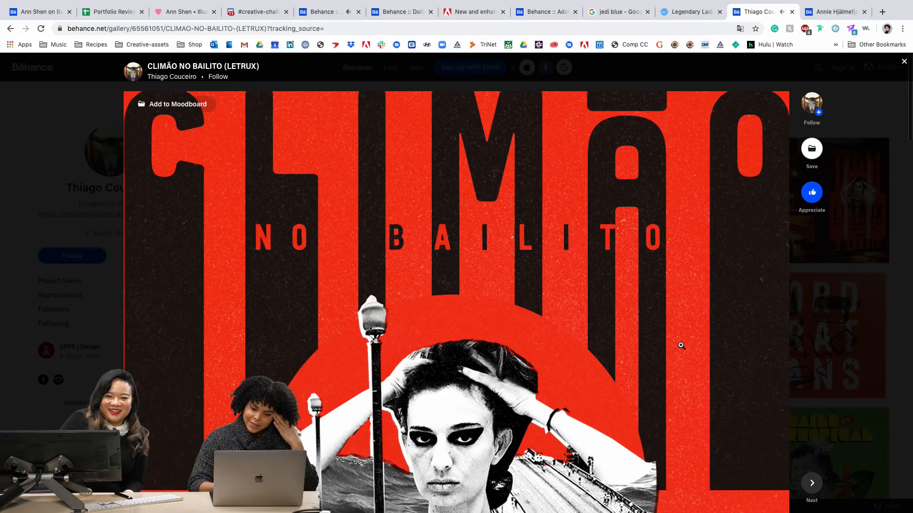
scroll(680, 346, "down", 5)
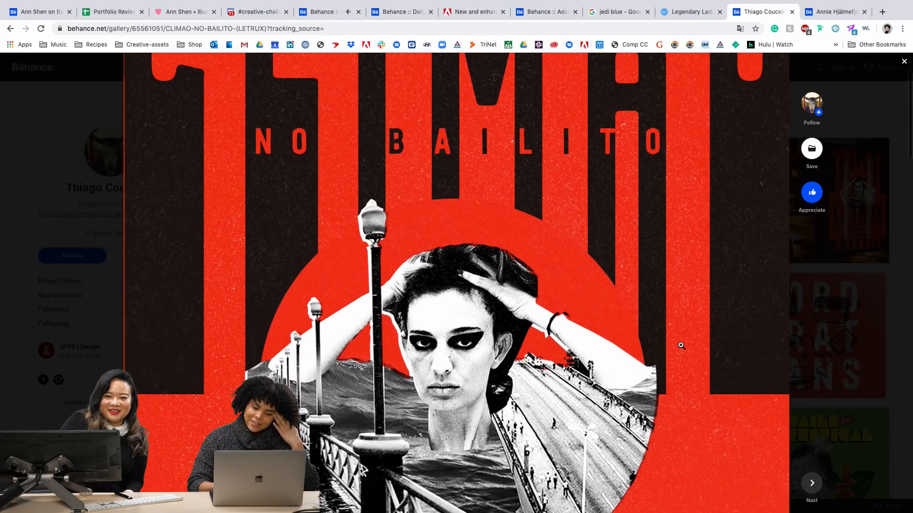
scroll(681, 345, "down", 3)
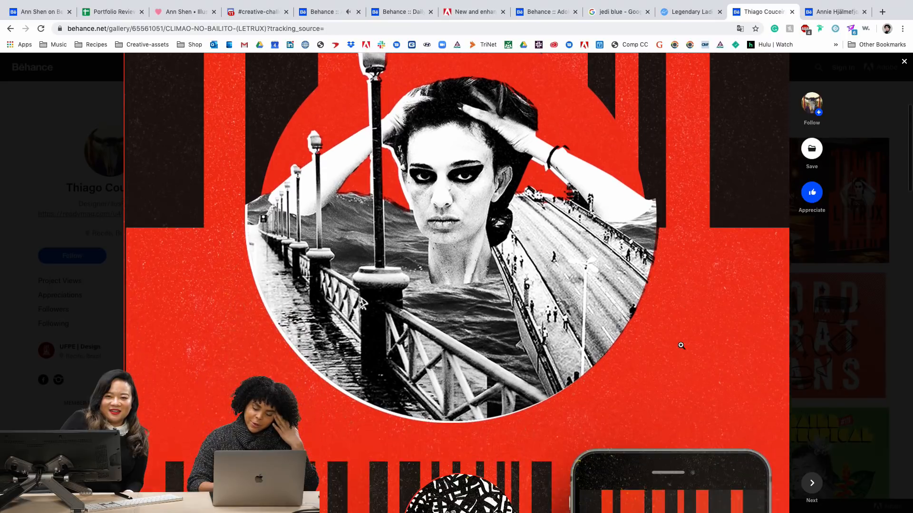
scroll(680, 346, "up", 1)
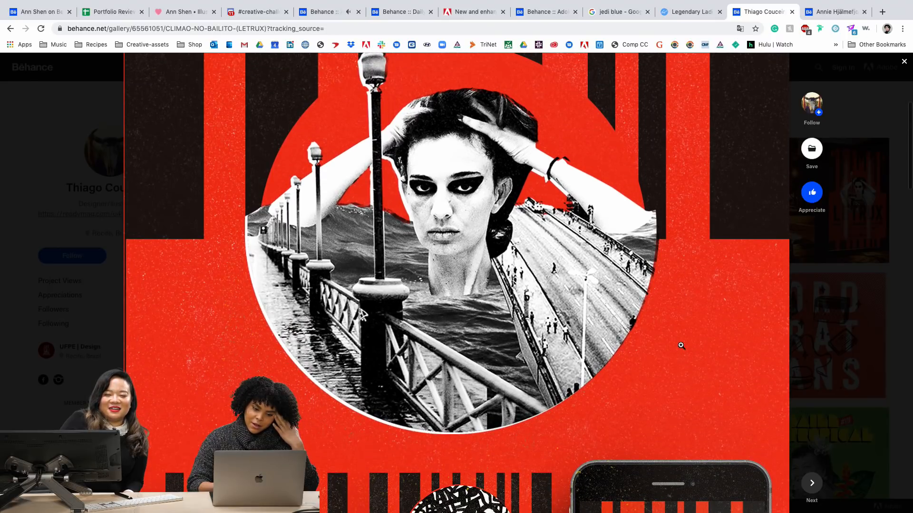
scroll(681, 345, "down", 8)
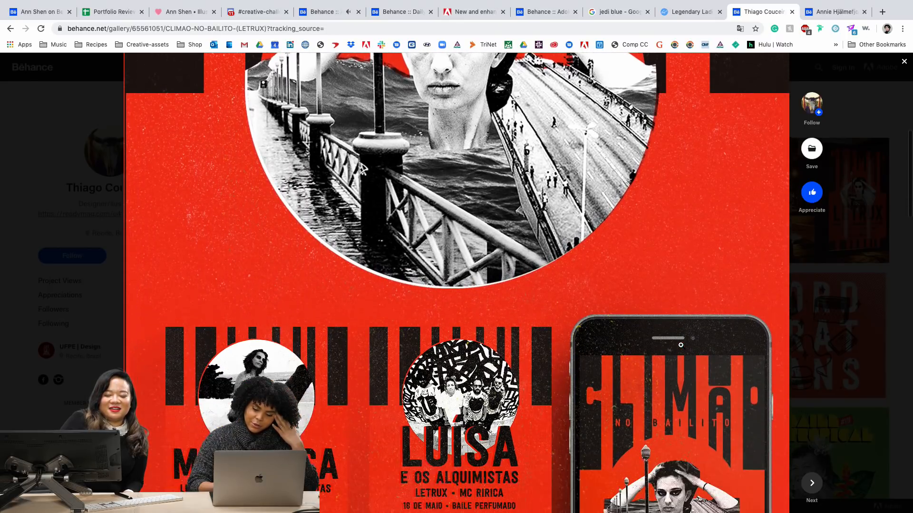
- Examine the MC RIRICA and LUÍSA E OS ALQUIMISTAS graphics beside the LETRUX phone mockup
scroll(681, 345, "down", 1)
scroll(681, 345, "down", 5)
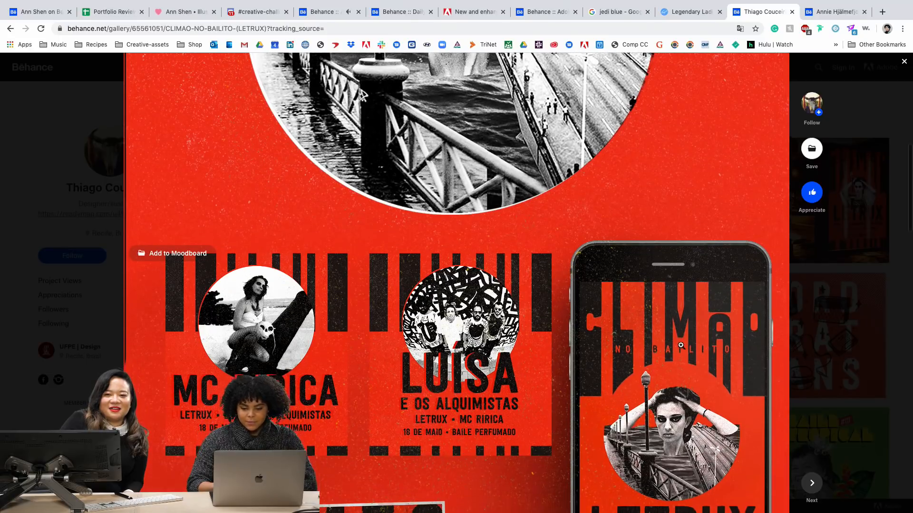
scroll(681, 345, "down", 3)
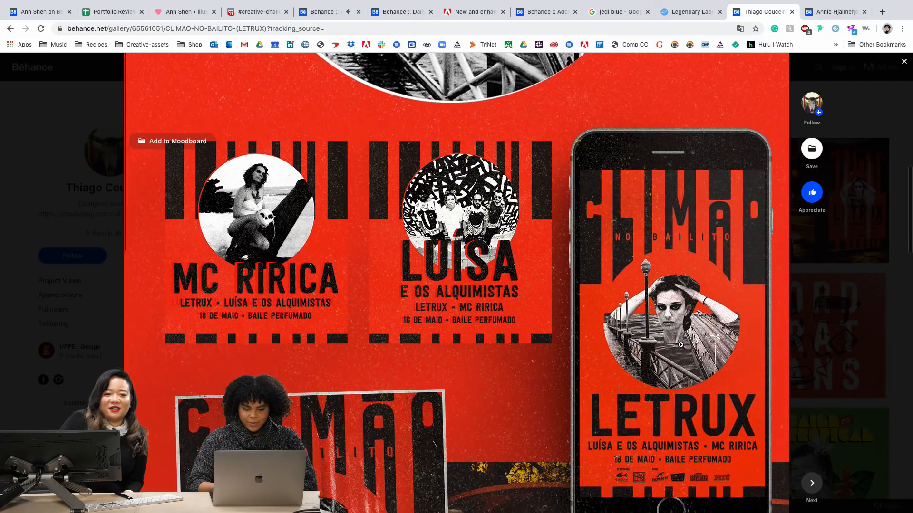
scroll(680, 345, "down", 3)
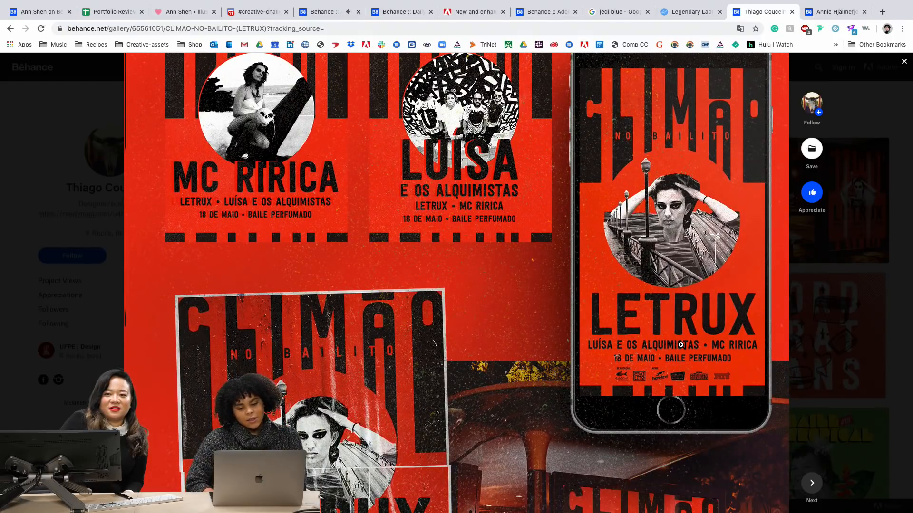
scroll(148, 147, "up", 2)
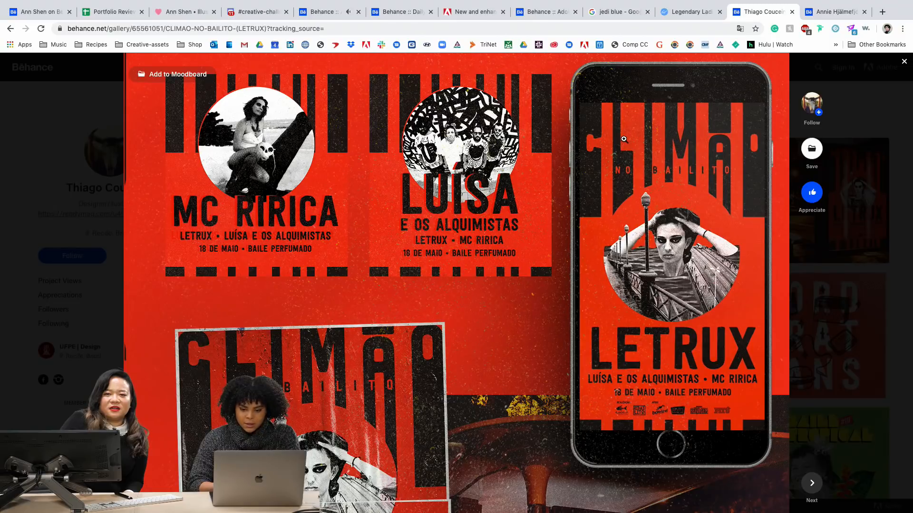
scroll(670, 285, "down", 3)
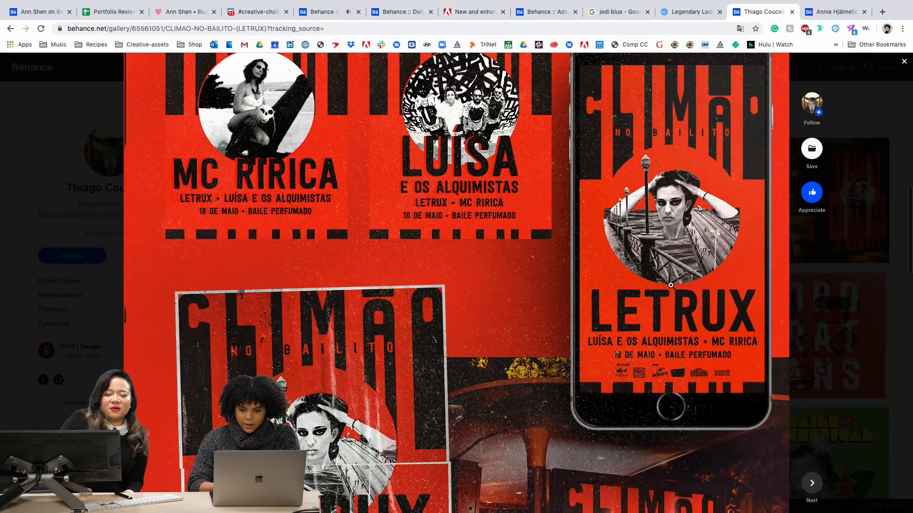
scroll(671, 286, "down", 2)
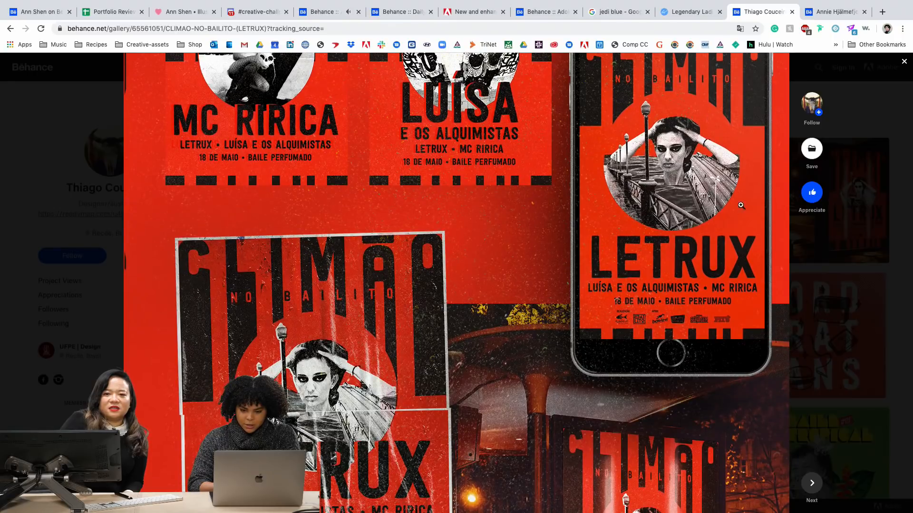
- Examine the wrinkled LETRUX street poster and the bus shelter mockup of the same design
scroll(694, 233, "down", 7)
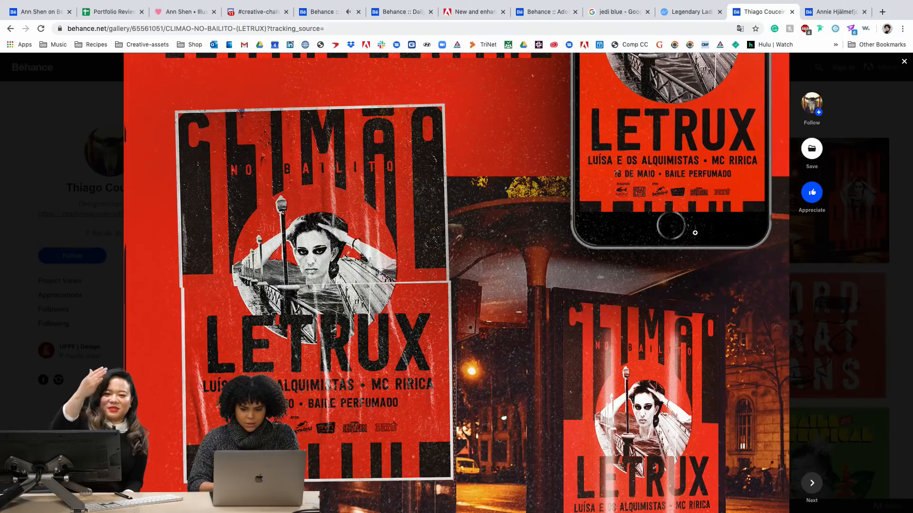
scroll(695, 233, "down", 2)
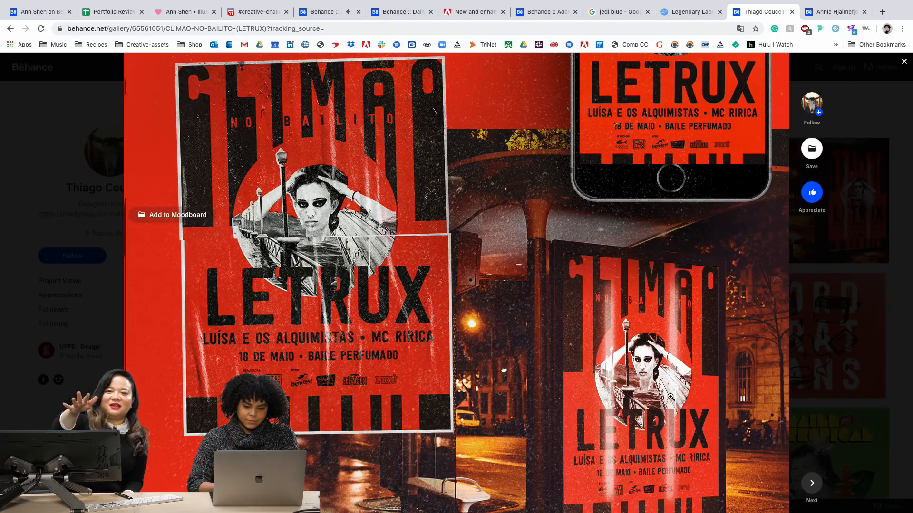
scroll(670, 396, "down", 3)
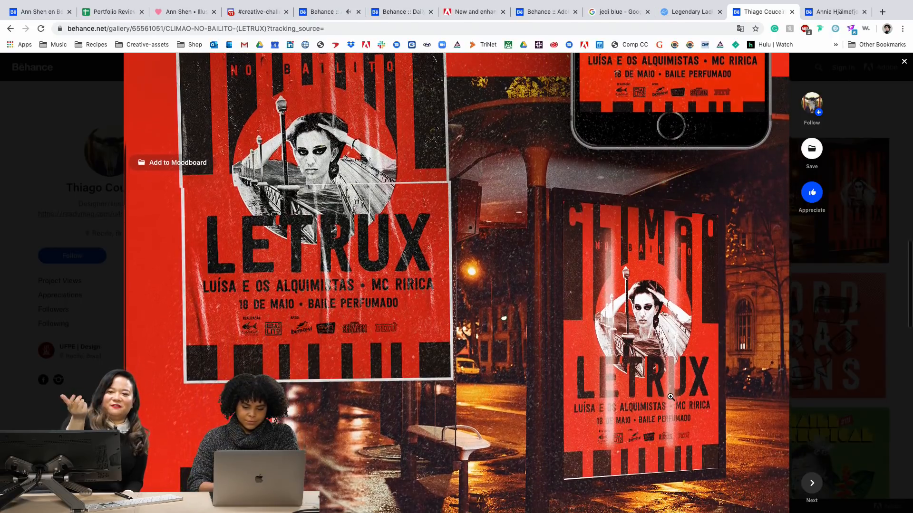
scroll(670, 397, "up", 3)
scroll(670, 396, "up", 1)
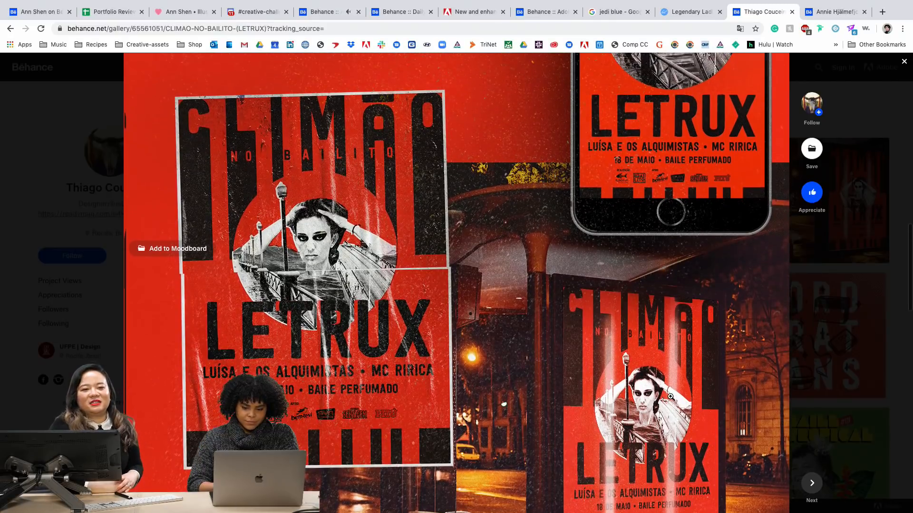
scroll(352, 235, "down", 2)
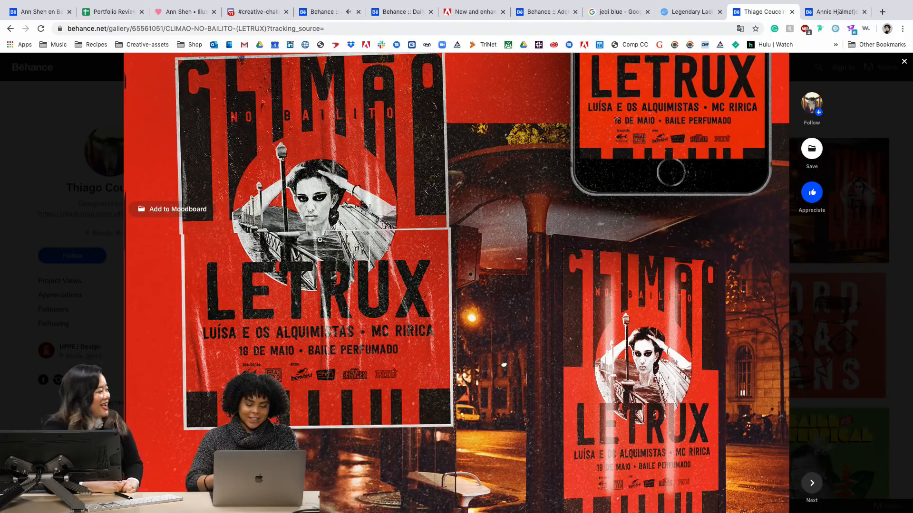
scroll(320, 240, "down", 5)
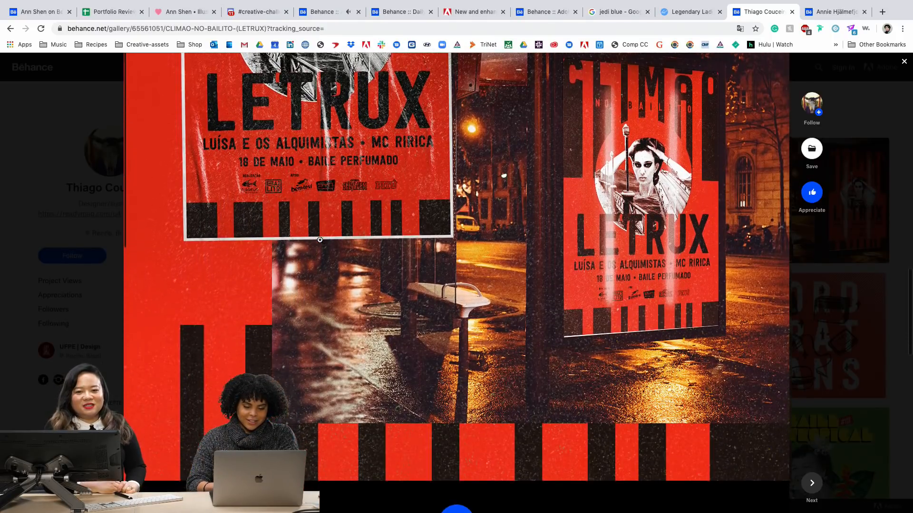
- Recheck the artist graphics and phone mockup, and open the next project, LIFE'S TOO SHORT #2
scroll(320, 240, "down", 5)
scroll(397, 283, "up", 15)
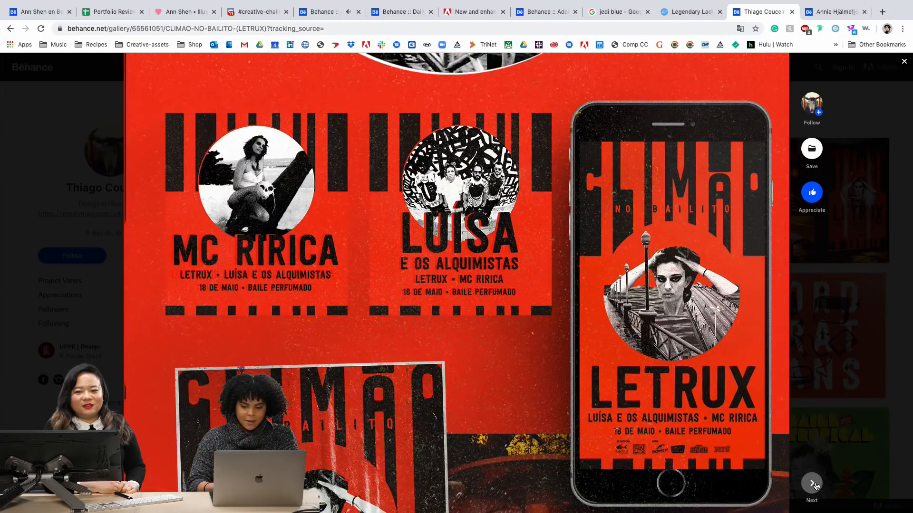
left_click(815, 485)
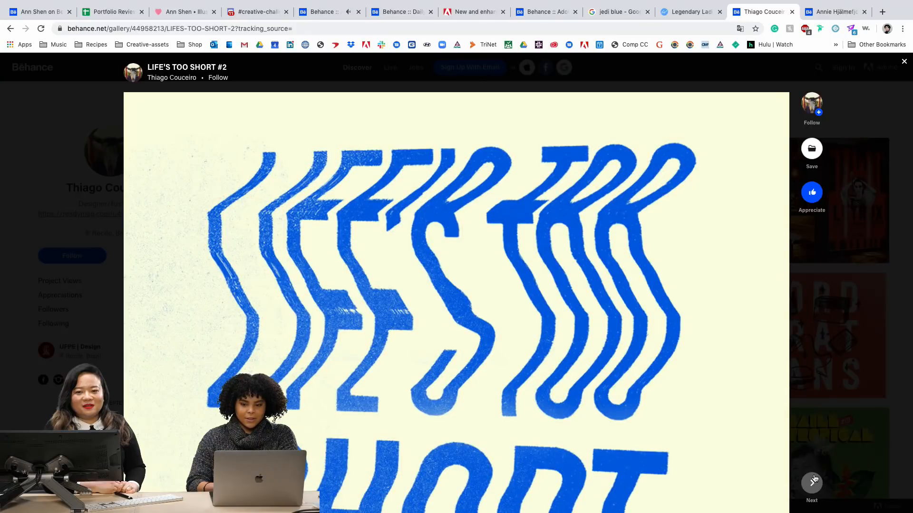
mouse_move(836, 3)
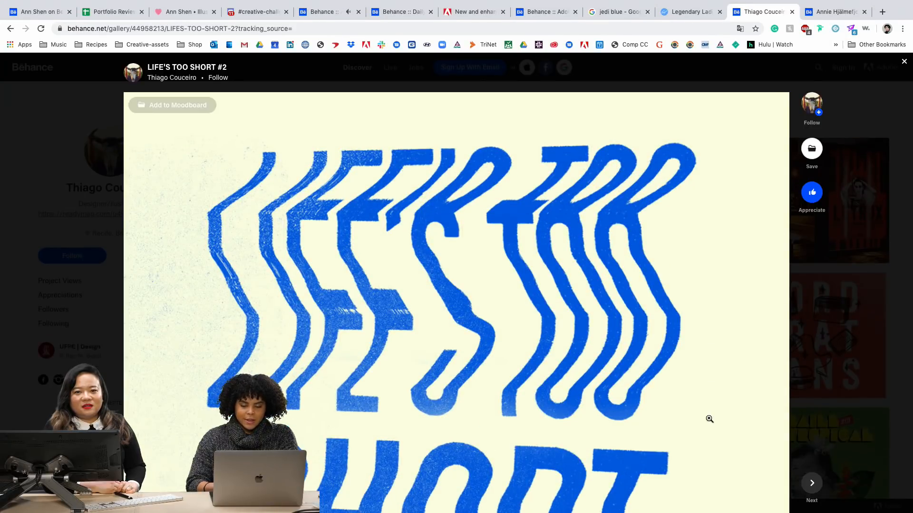
- Examine the distorted blue LIFE'S TOO SHORT lettering at the start of the project, from the opening words down to SHORT
scroll(708, 421, "down", 2)
scroll(708, 425, "down", 3)
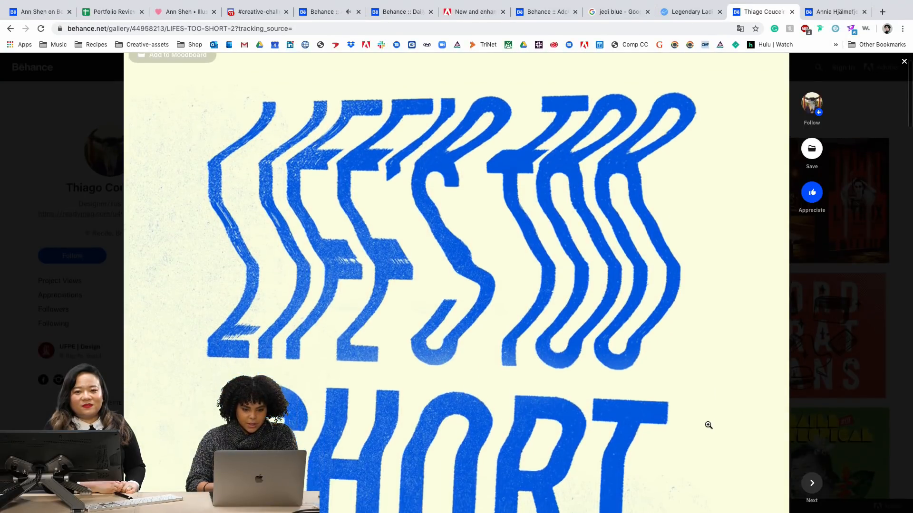
scroll(709, 425, "down", 5)
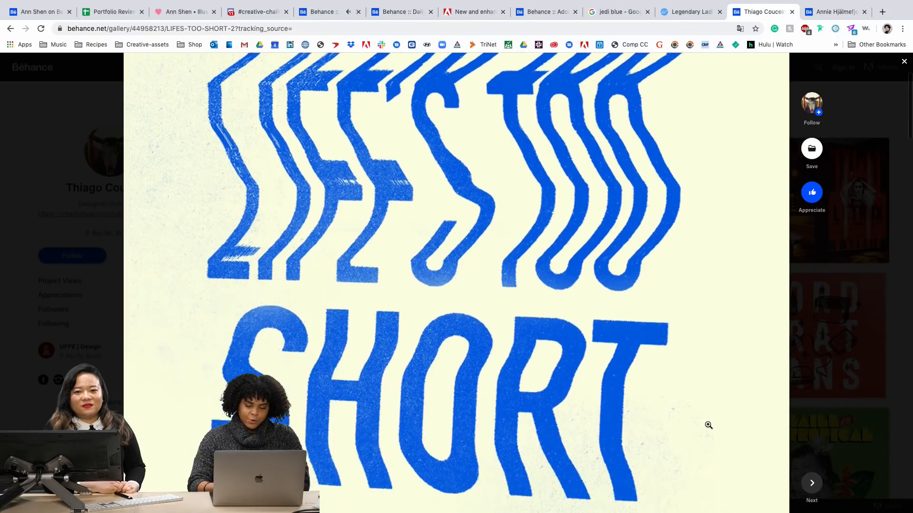
scroll(708, 425, "up", 10)
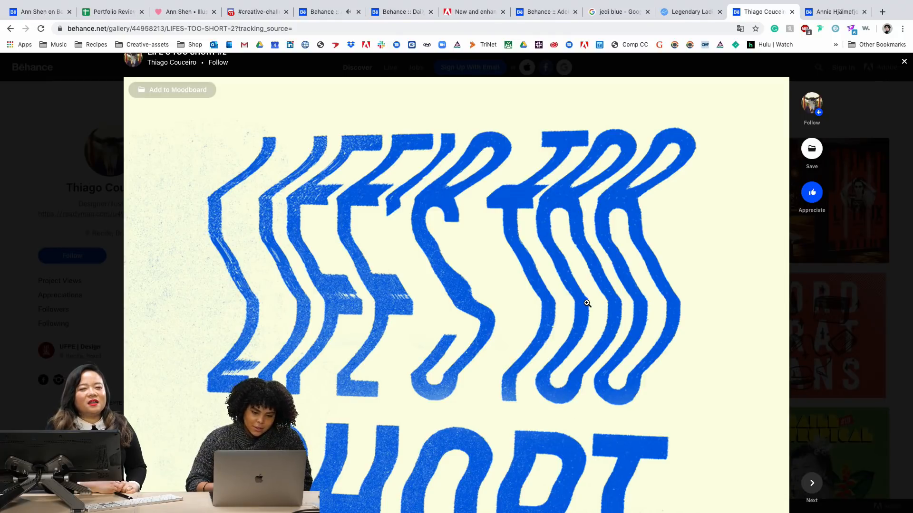
scroll(587, 303, "down", 9)
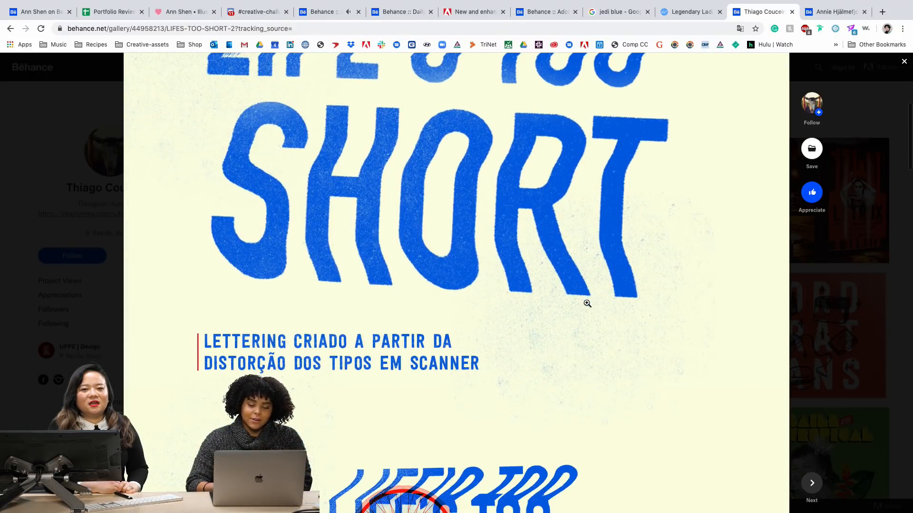
- Read the caption about the scanner-distorted lettering and examine the blue-and-red bicycle event poster below it
scroll(587, 303, "down", 2)
scroll(587, 304, "down", 1)
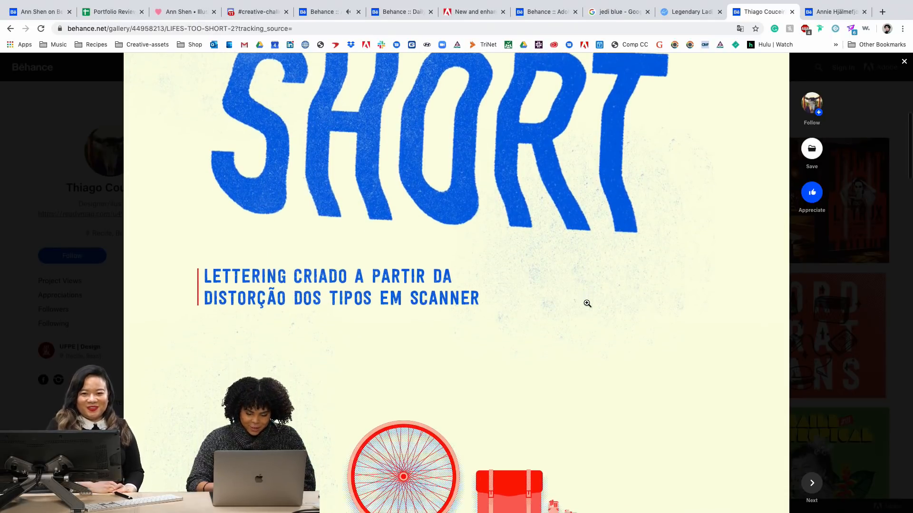
scroll(587, 303, "down", 5)
scroll(587, 304, "down", 2)
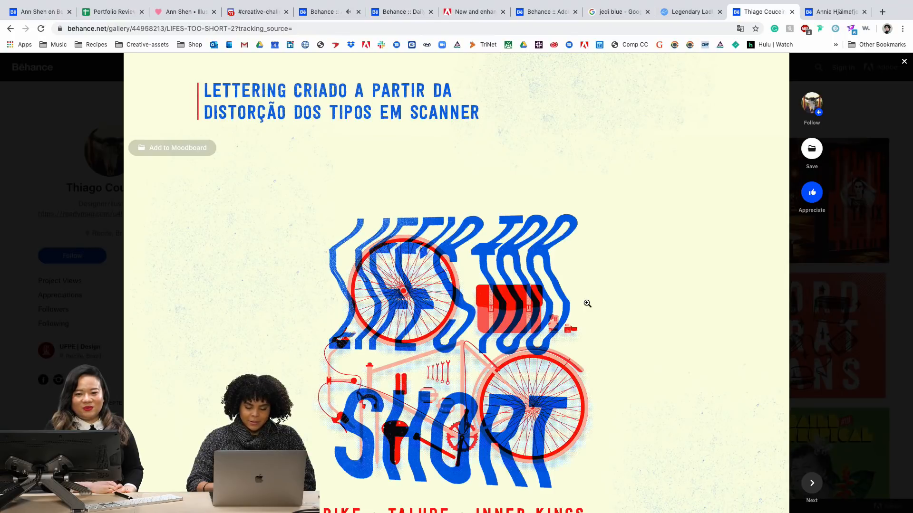
scroll(587, 303, "down", 3)
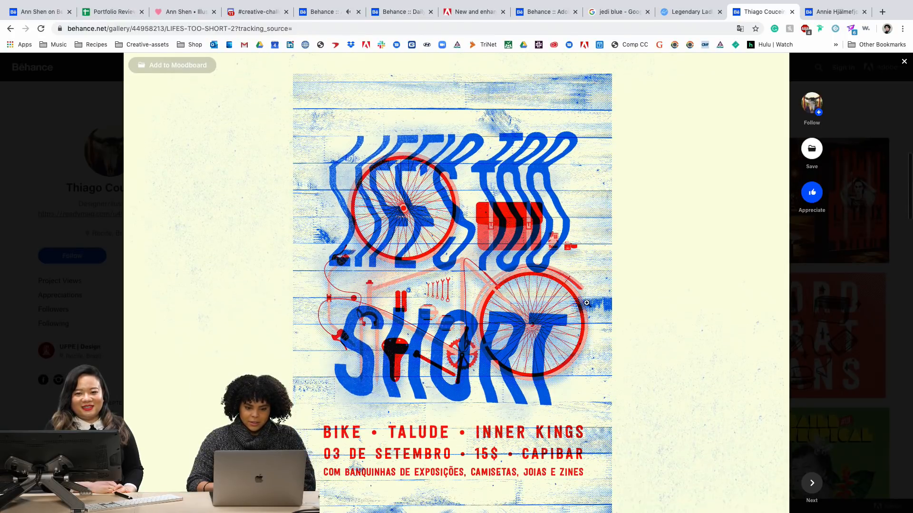
scroll(586, 303, "down", 2)
scroll(587, 303, "down", 5)
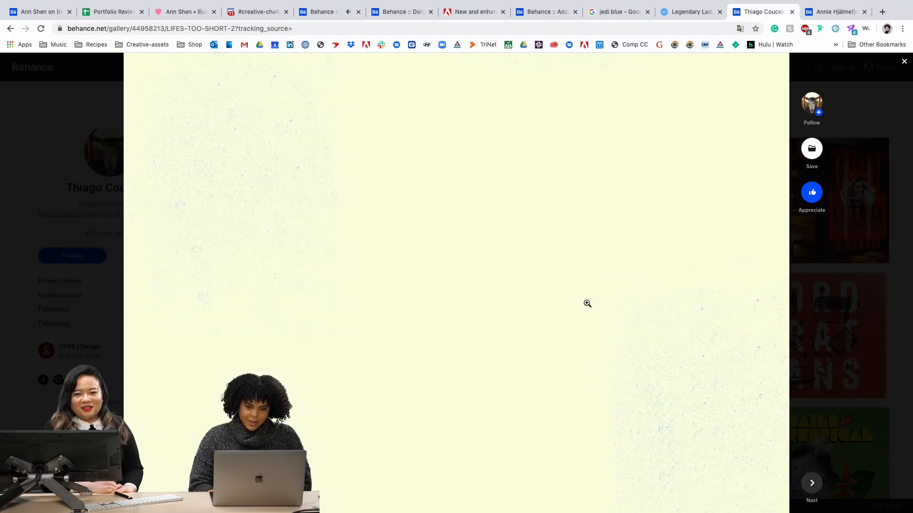